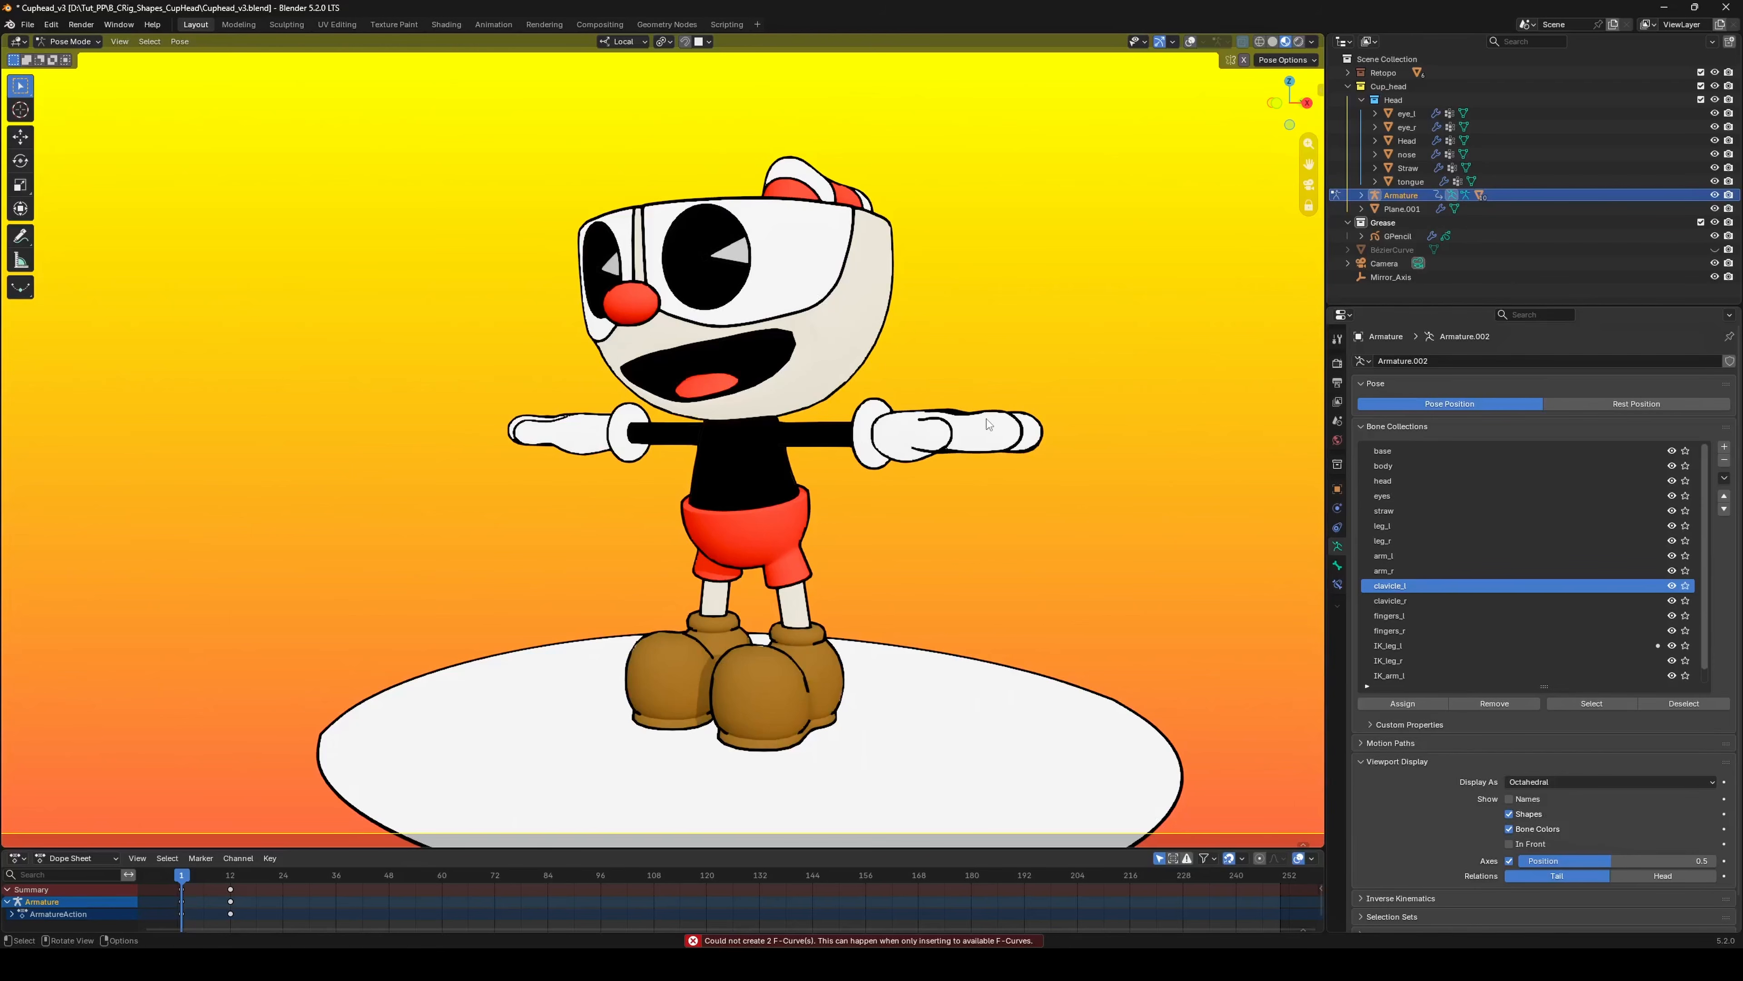
# Show the viewport overlays and switch the armature between its two keyframed poses to compare them.
pyautogui.hotkey('shift', 'alt', 'z')
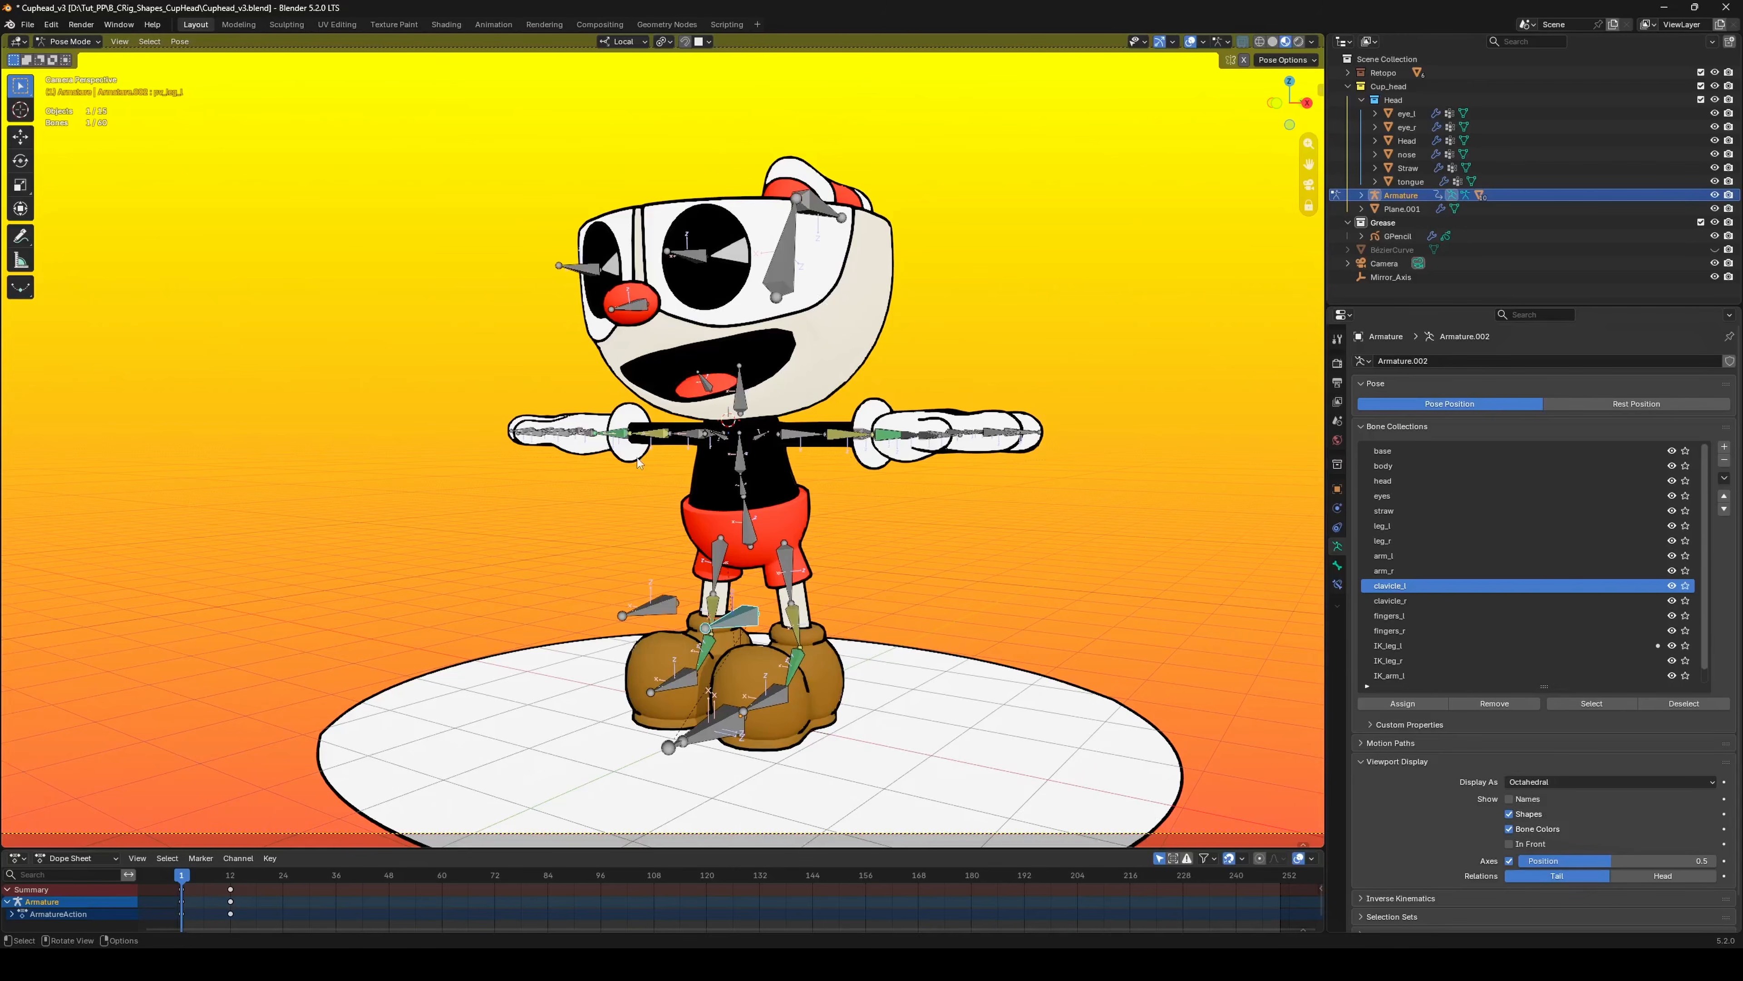
pyautogui.moveTo(638, 459)
pyautogui.mouseDown(button='middle')
pyautogui.moveTo(615, 472)
pyautogui.moveTo(807, 454)
pyautogui.moveTo(635, 465)
pyautogui.moveTo(659, 467)
pyautogui.mouseUp(button='middle')
pyautogui.press('Down')
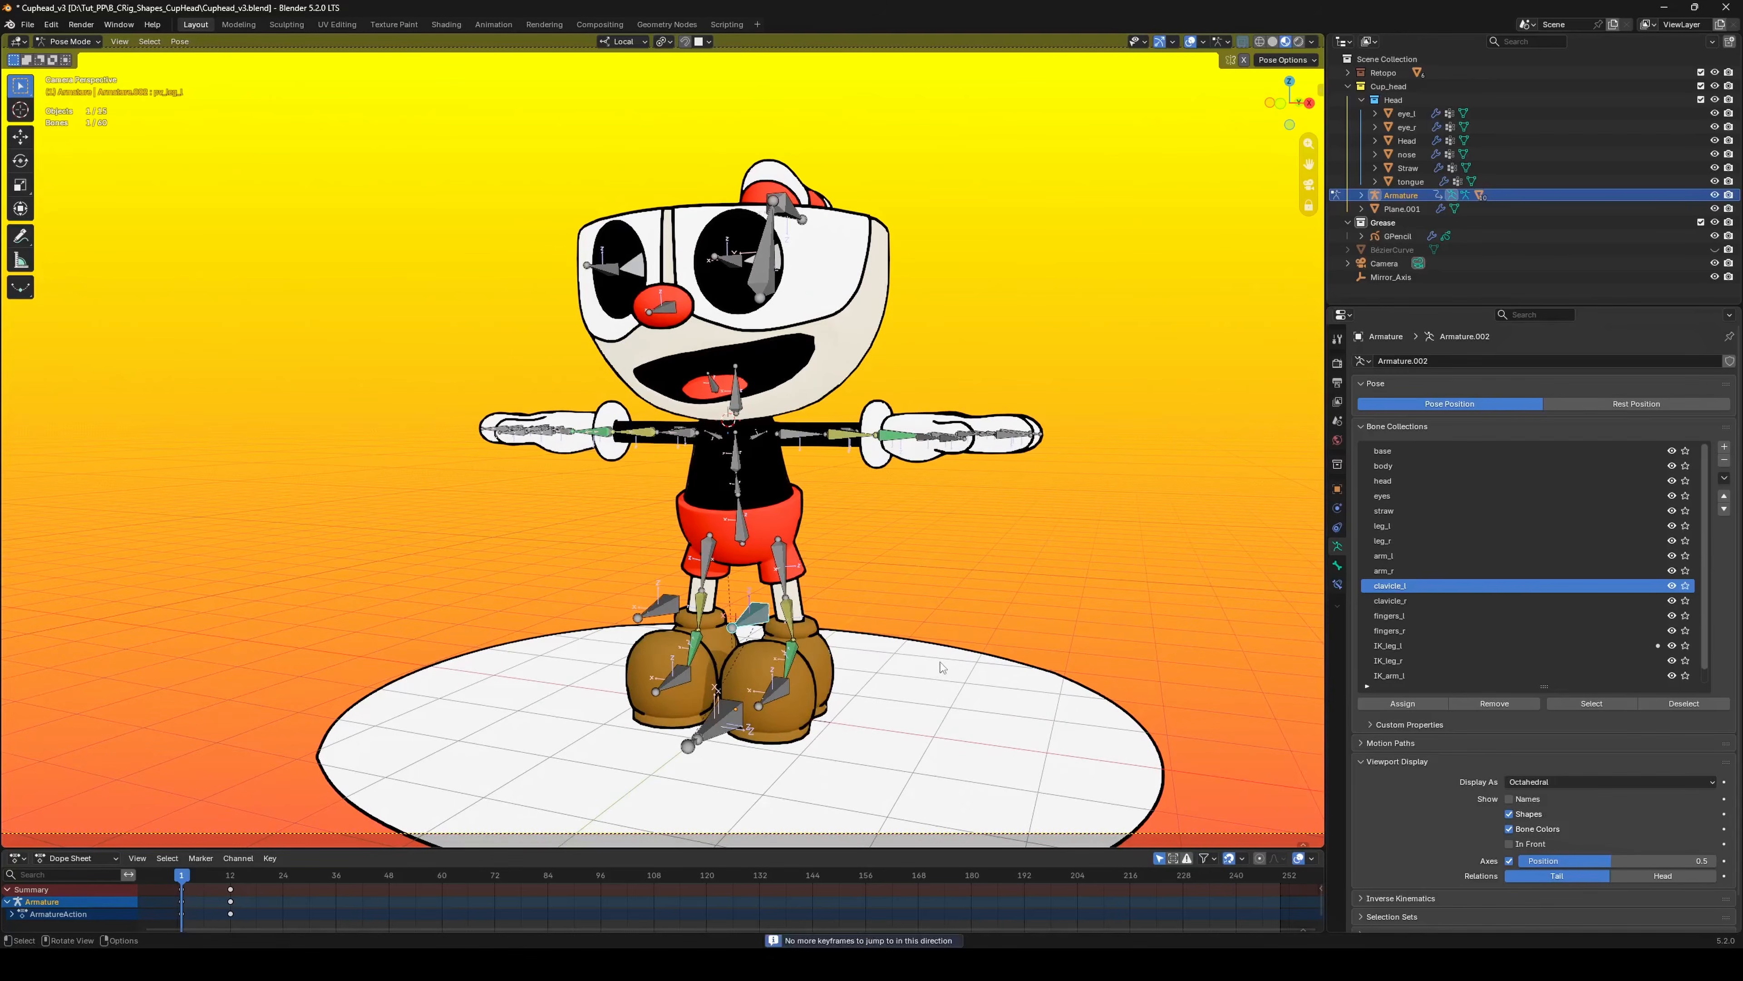
pyautogui.press('Up')
pyautogui.moveTo(910, 602); pyautogui.dragTo(820, 424, button='middle')
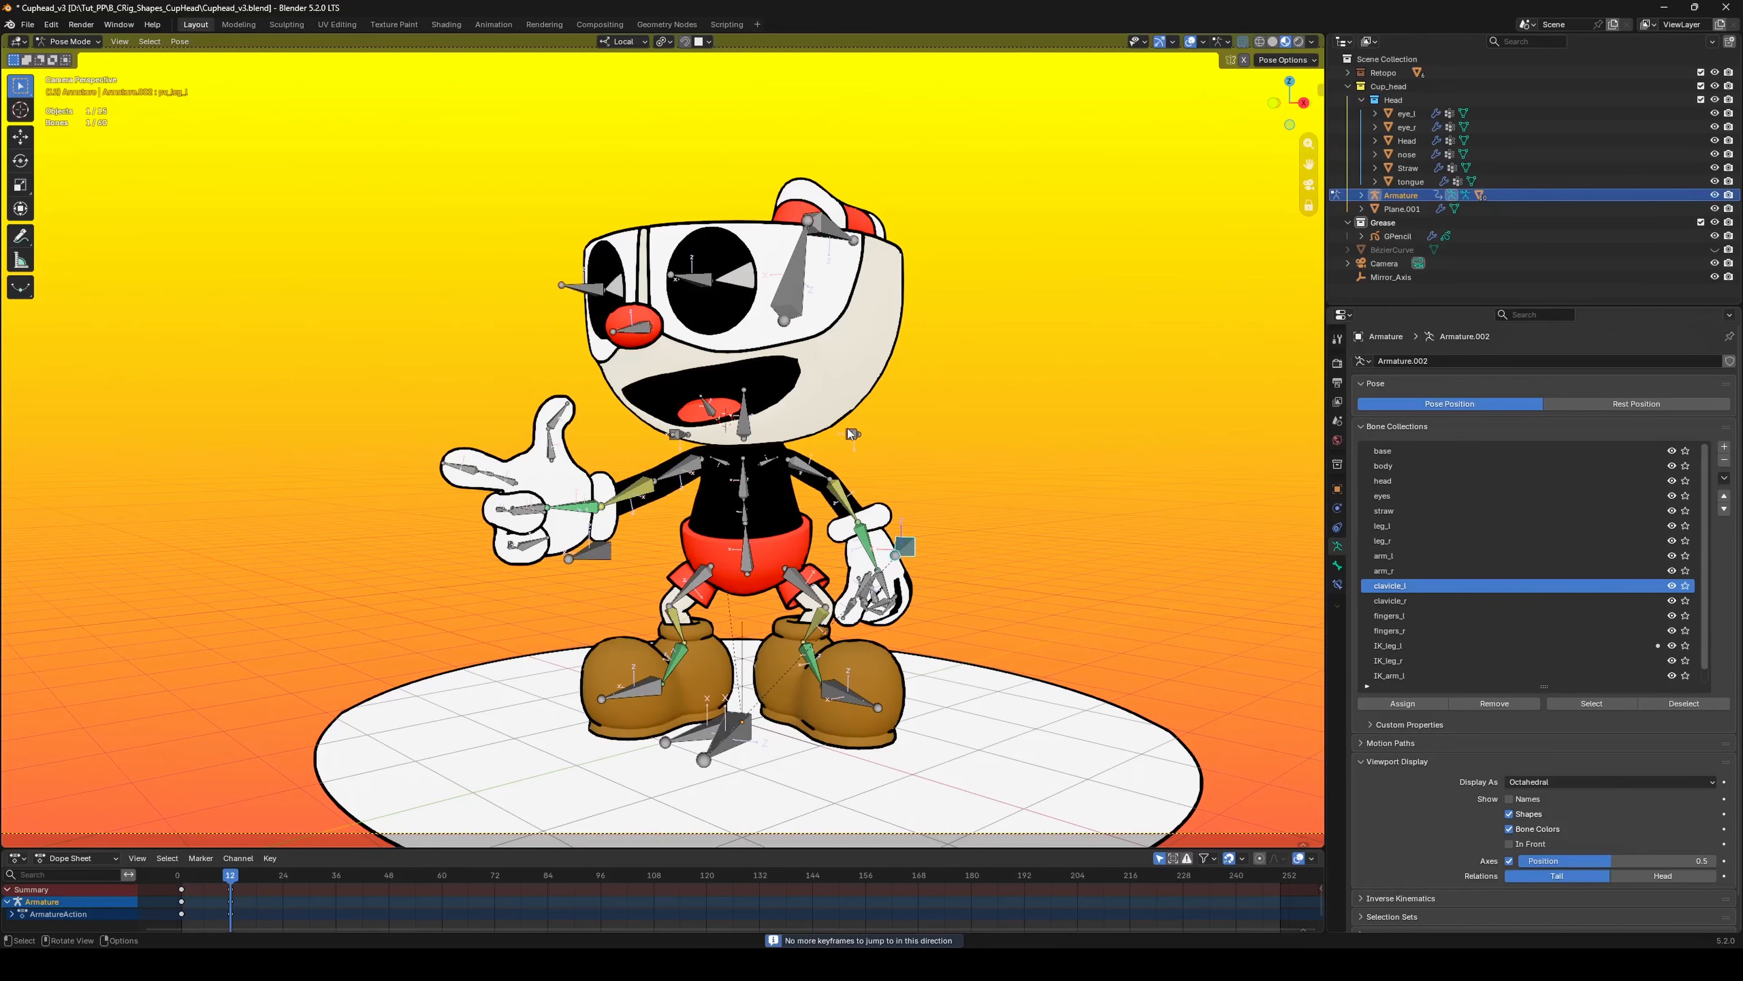
pyautogui.press('Down')
pyautogui.press('Down')
pyautogui.moveTo(821, 423); pyautogui.dragTo(920, 434, button='middle')
pyautogui.hotkey('ctrl', '2')
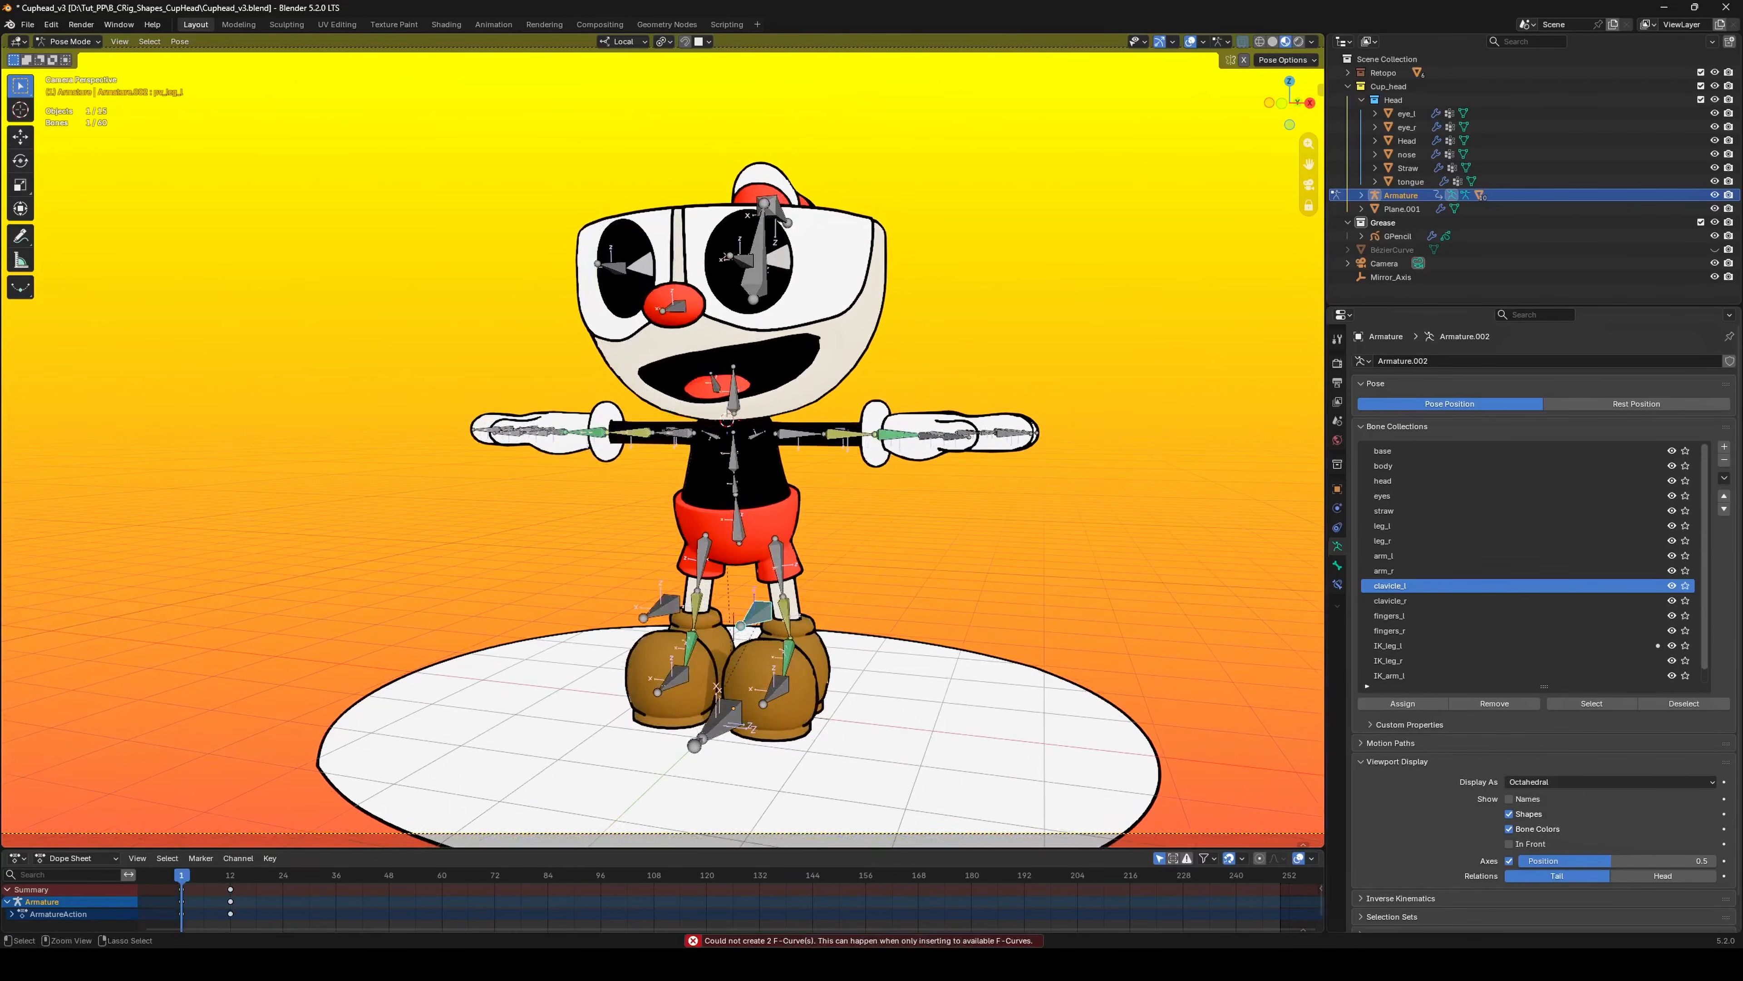
pyautogui.moveTo(837, 416)
pyautogui.mouseDown()
pyautogui.moveTo(881, 366)
pyautogui.moveTo(890, 397)
pyautogui.mouseUp()
pyautogui.moveTo(840, 456)
pyautogui.mouseDown()
pyautogui.moveTo(854, 494)
pyautogui.moveTo(886, 472)
pyautogui.mouseUp()
pyautogui.moveTo(951, 325); pyautogui.dragTo(896, 363)
pyautogui.moveTo(947, 536); pyautogui.dragTo(898, 491)
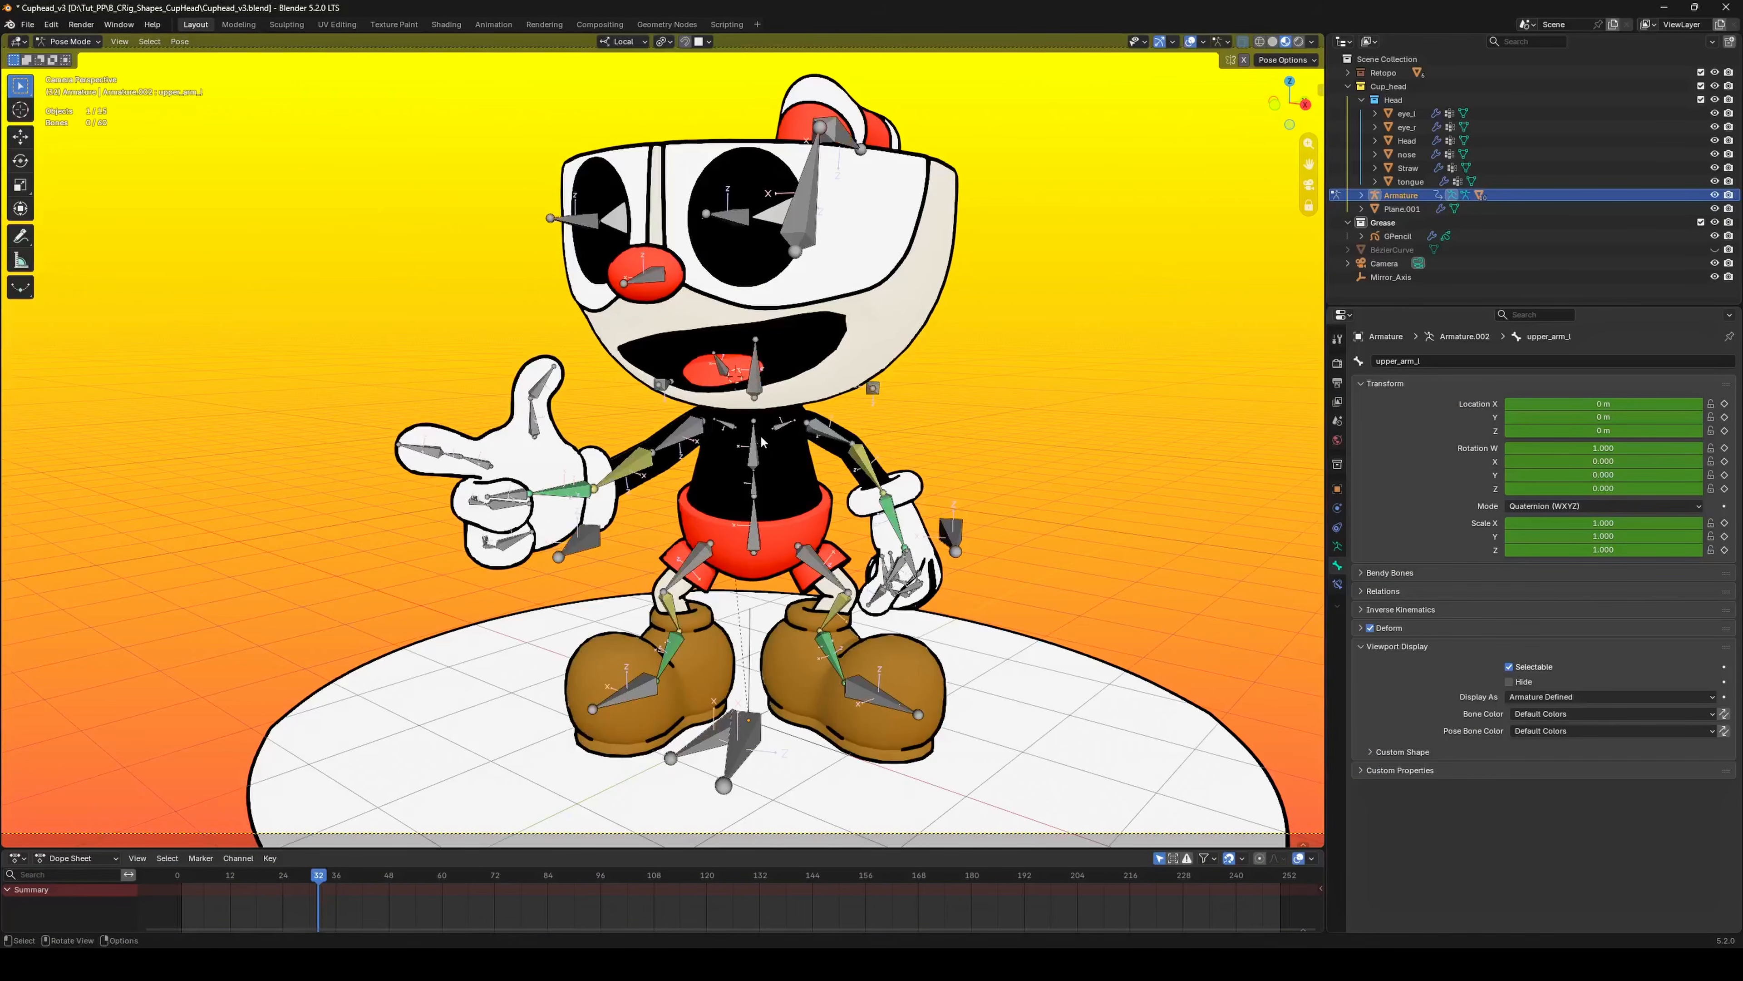
# Inspect the bone settings of upper_arm_r and spine_02, and the IK constraint on lower_arm_l.
pyautogui.click(691, 433)
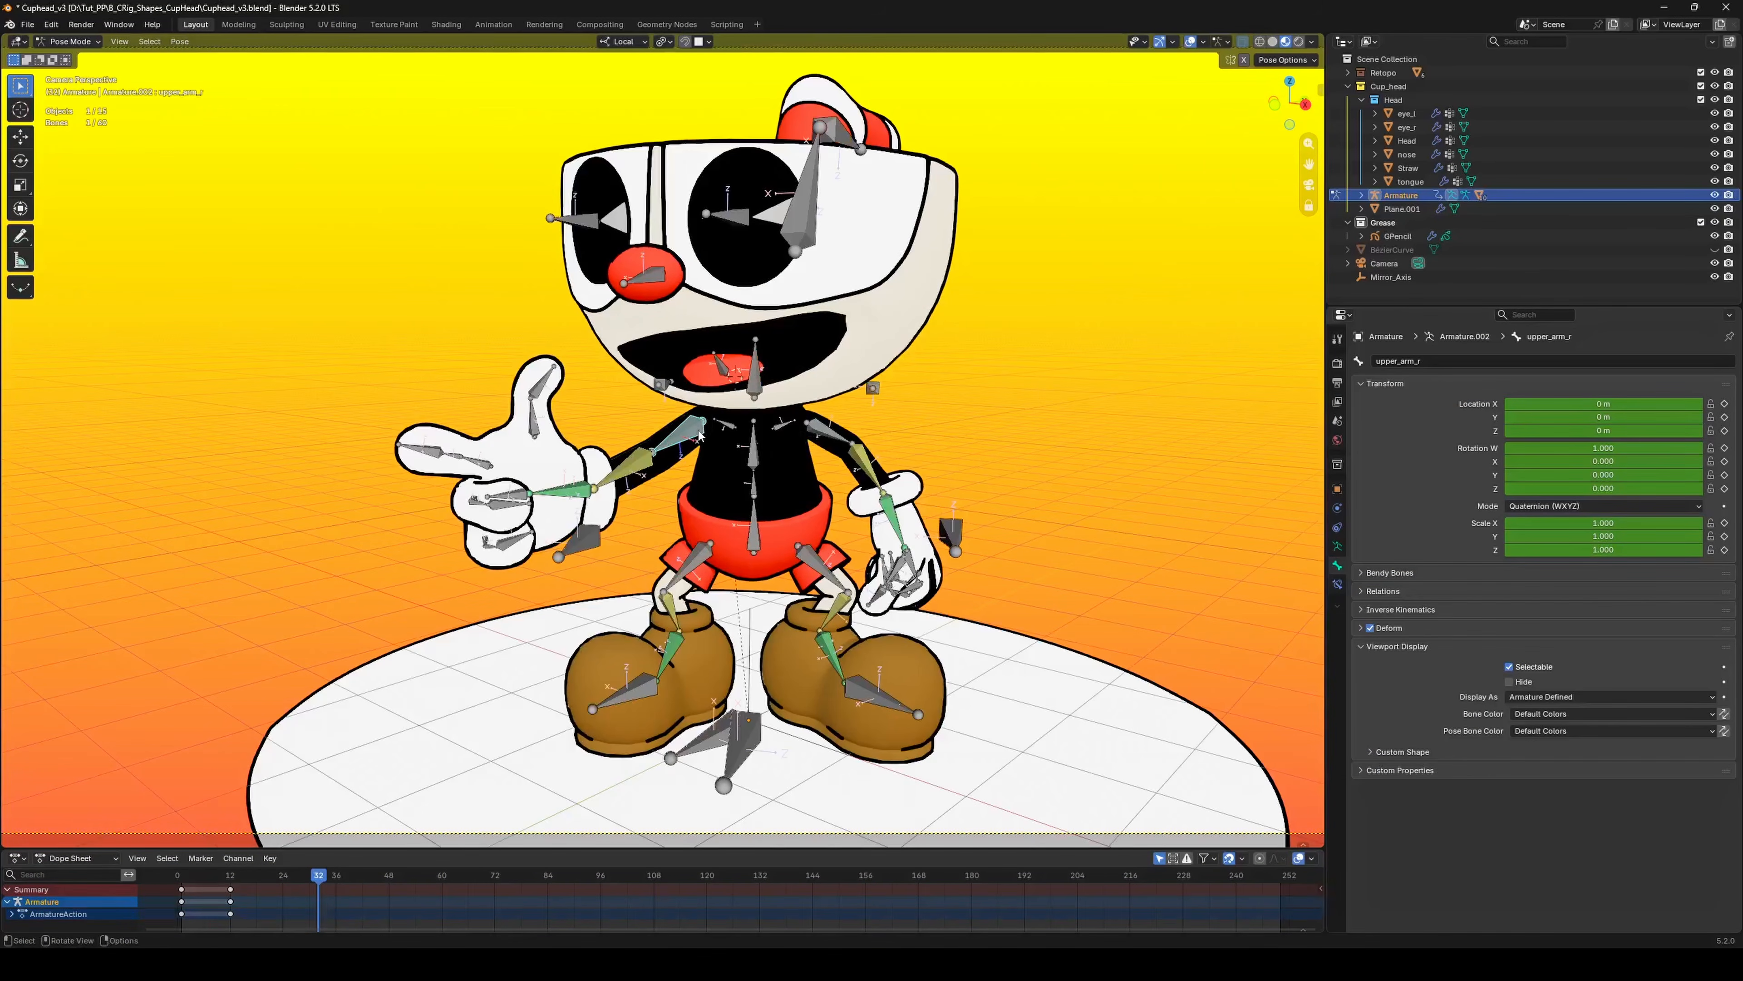
pyautogui.click(755, 445)
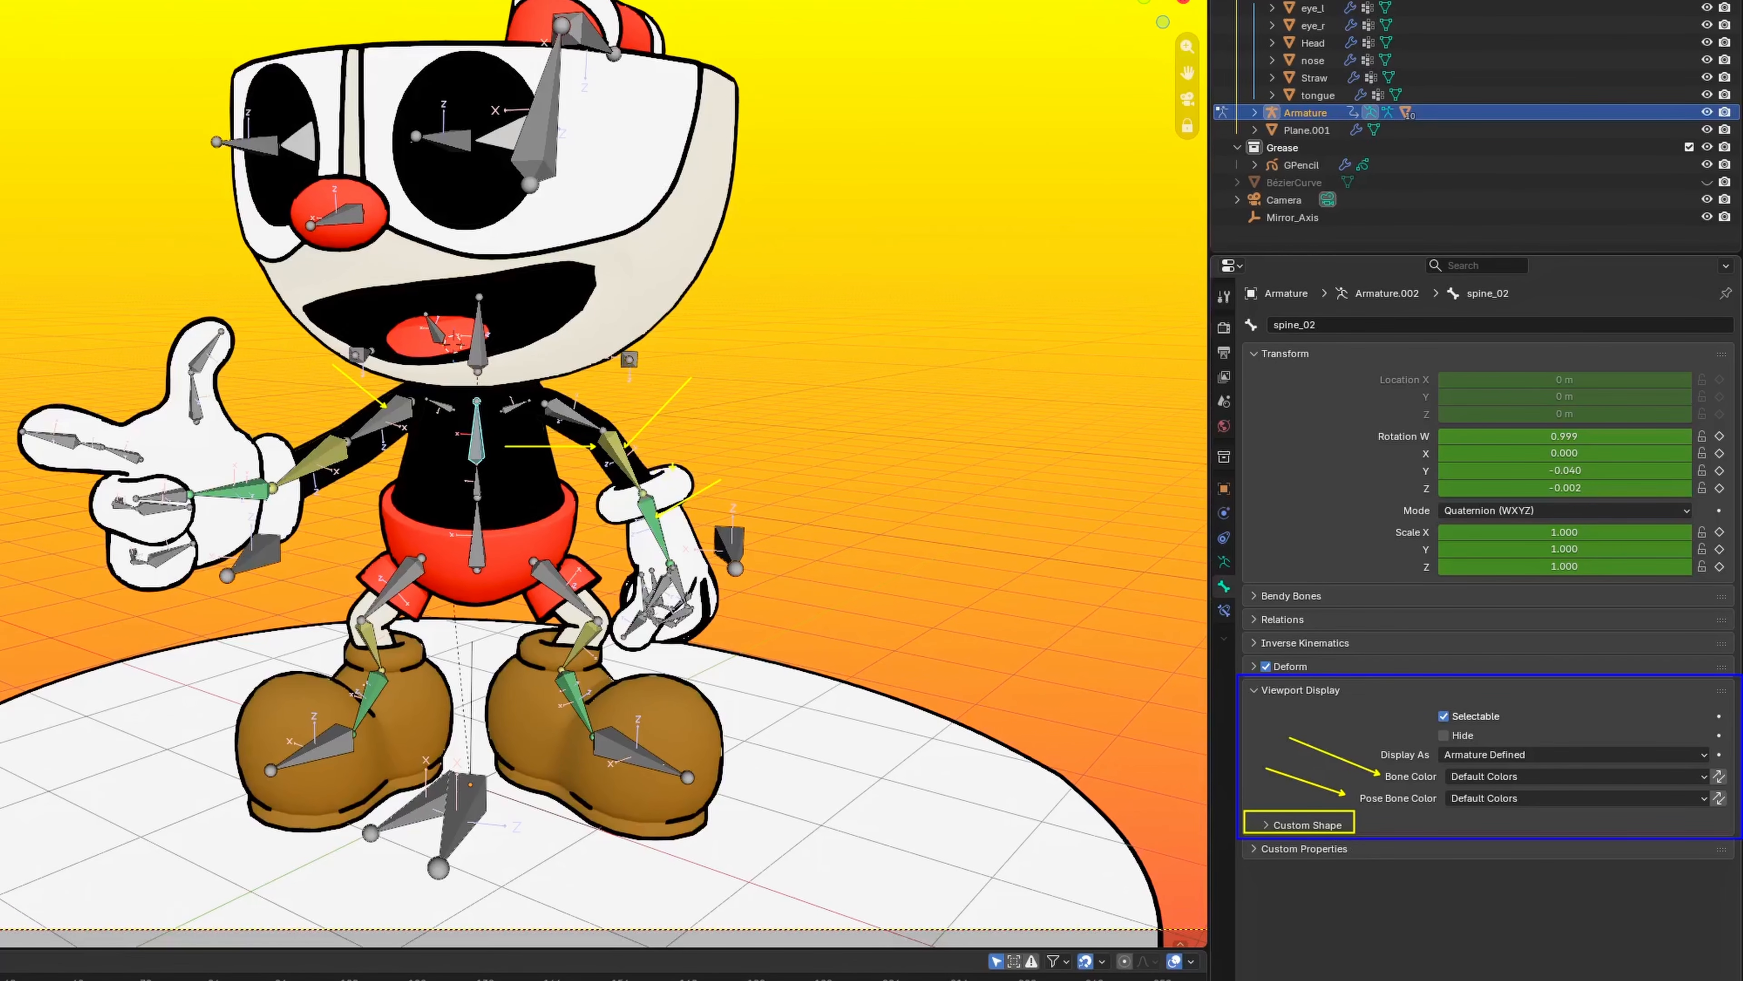
pyautogui.click(622, 458)
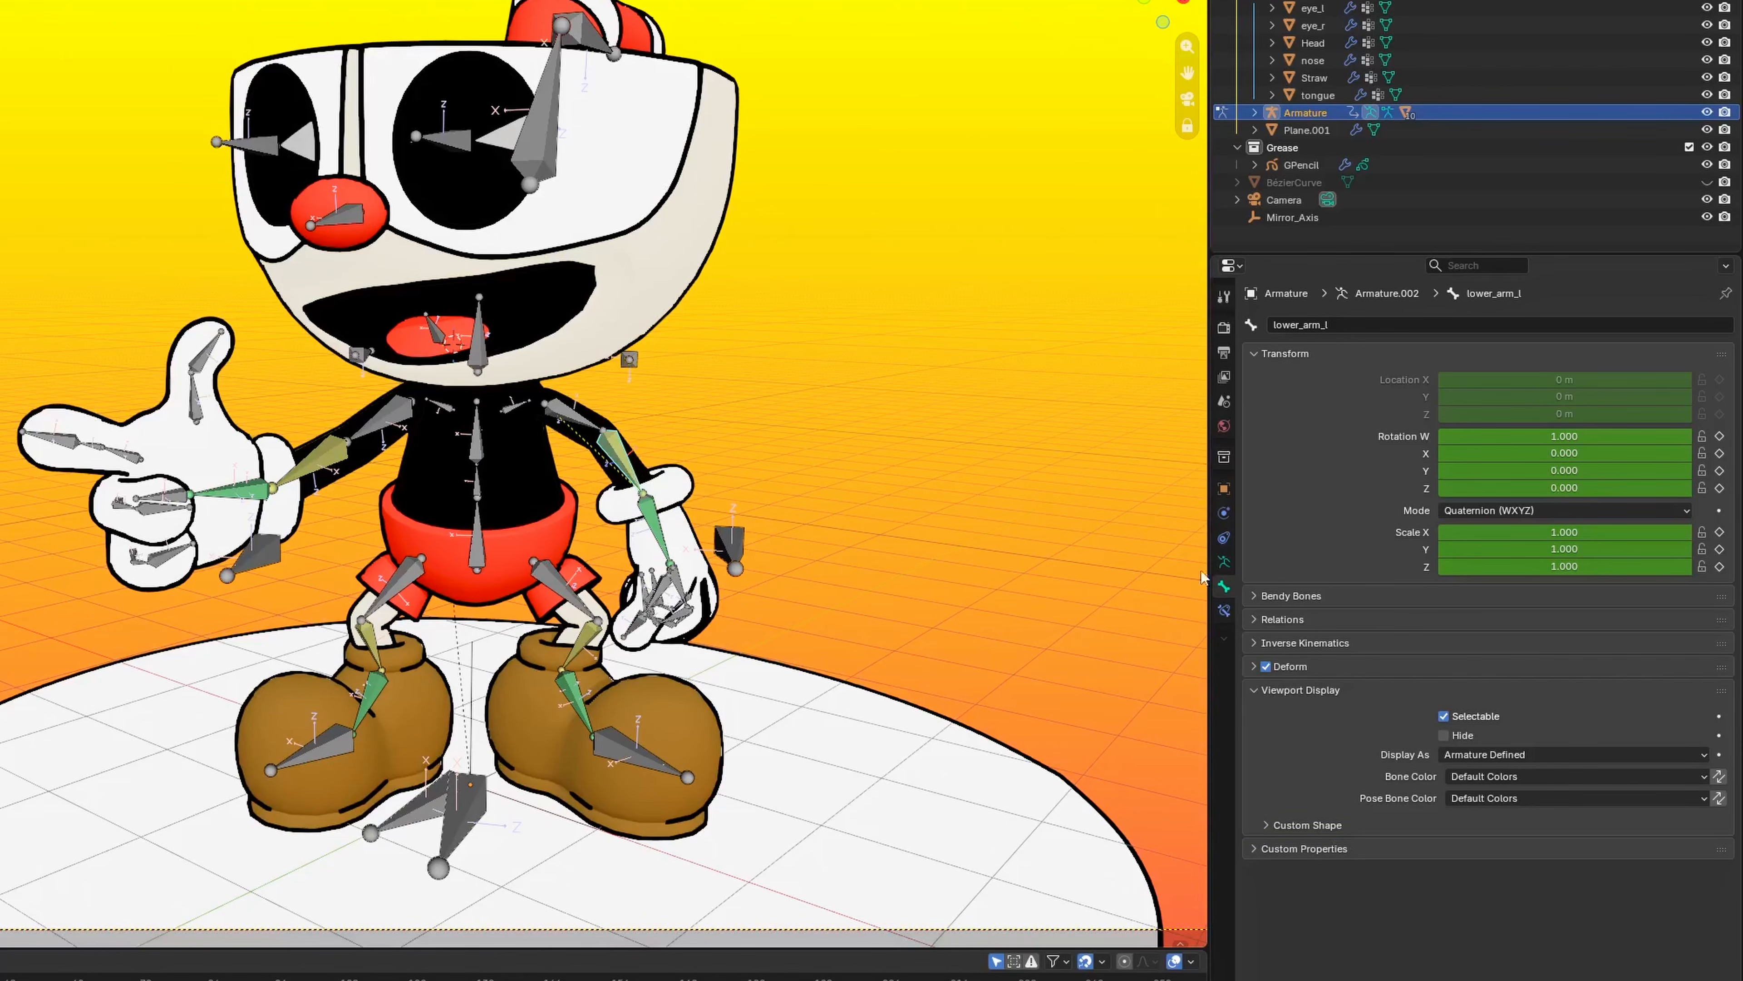
pyautogui.click(1224, 611)
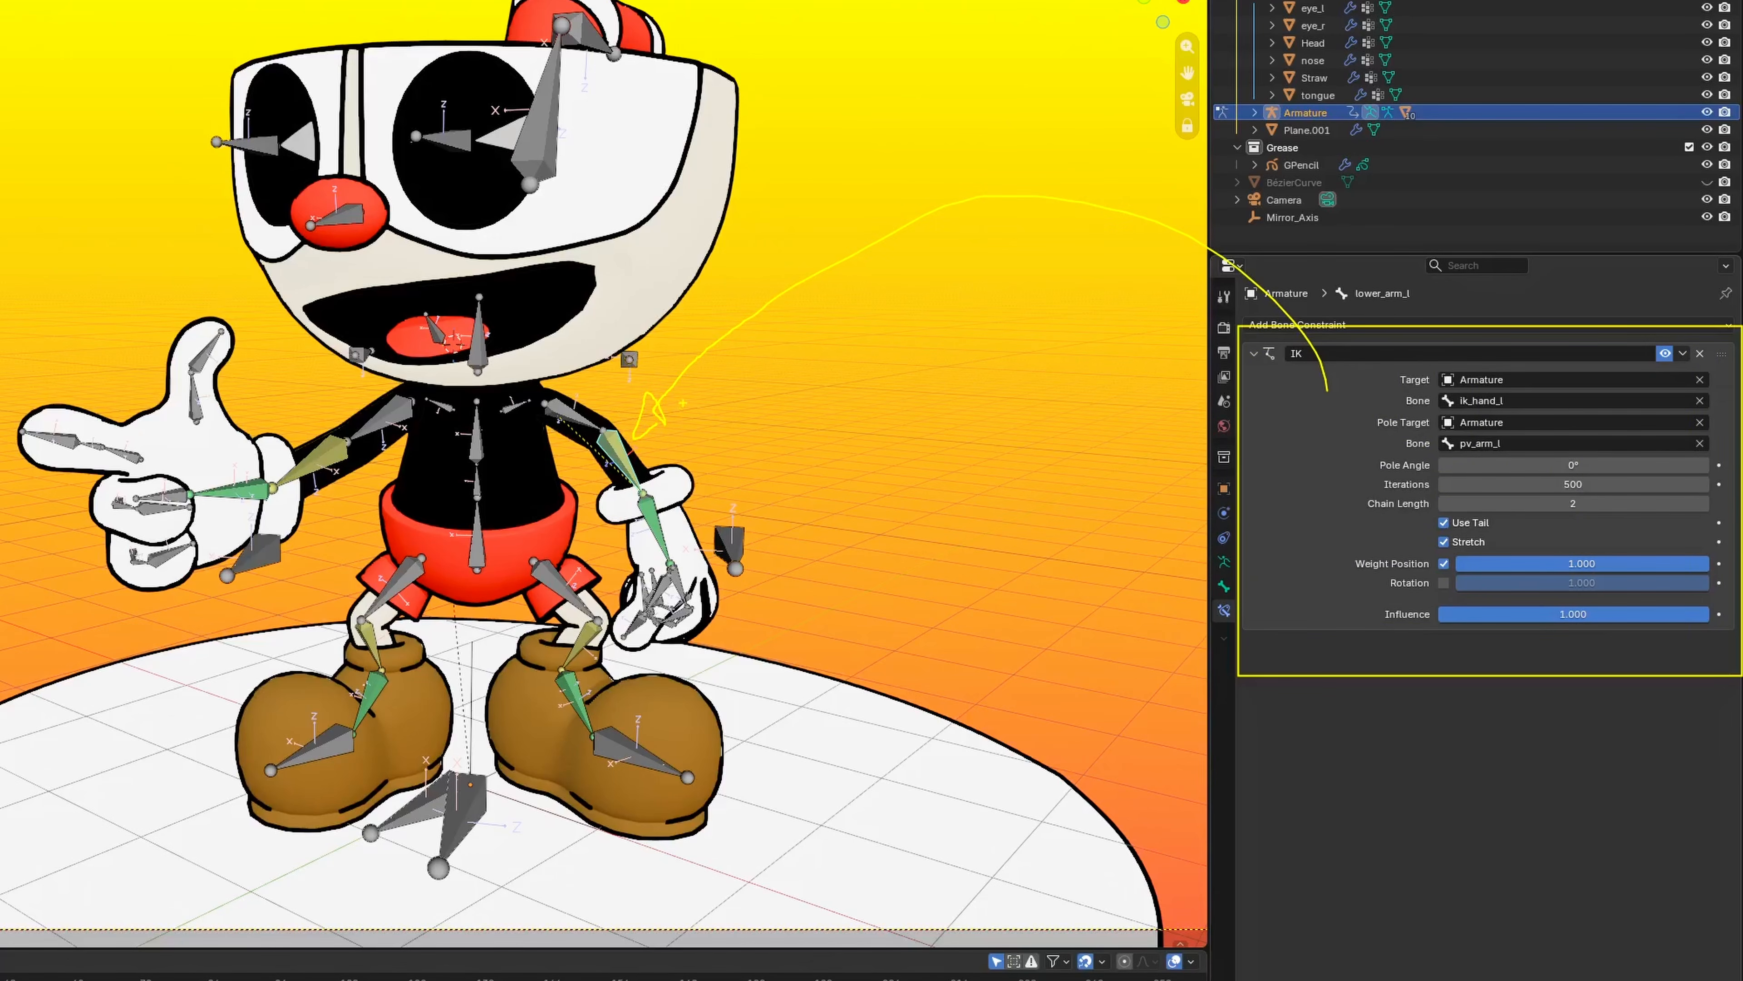
# Set the bone color of the upper_arm_l bone to 02 - Theme Color Set.
pyautogui.click(557, 425)
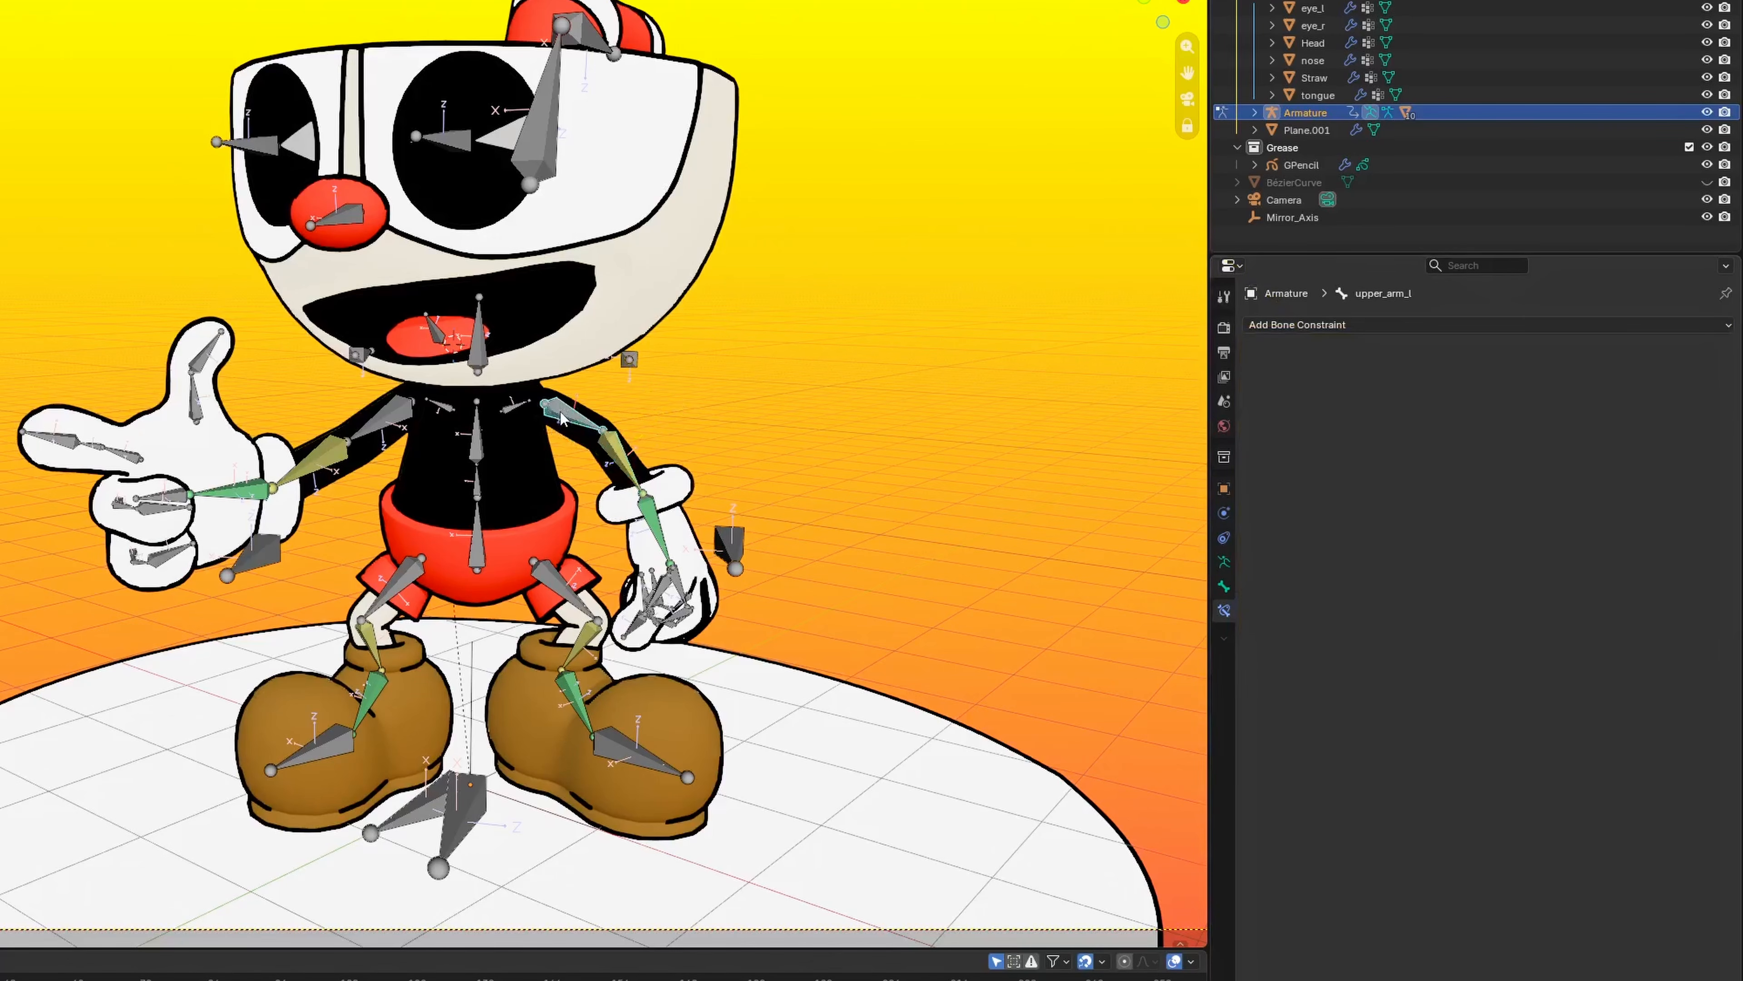
pyautogui.click(1226, 588)
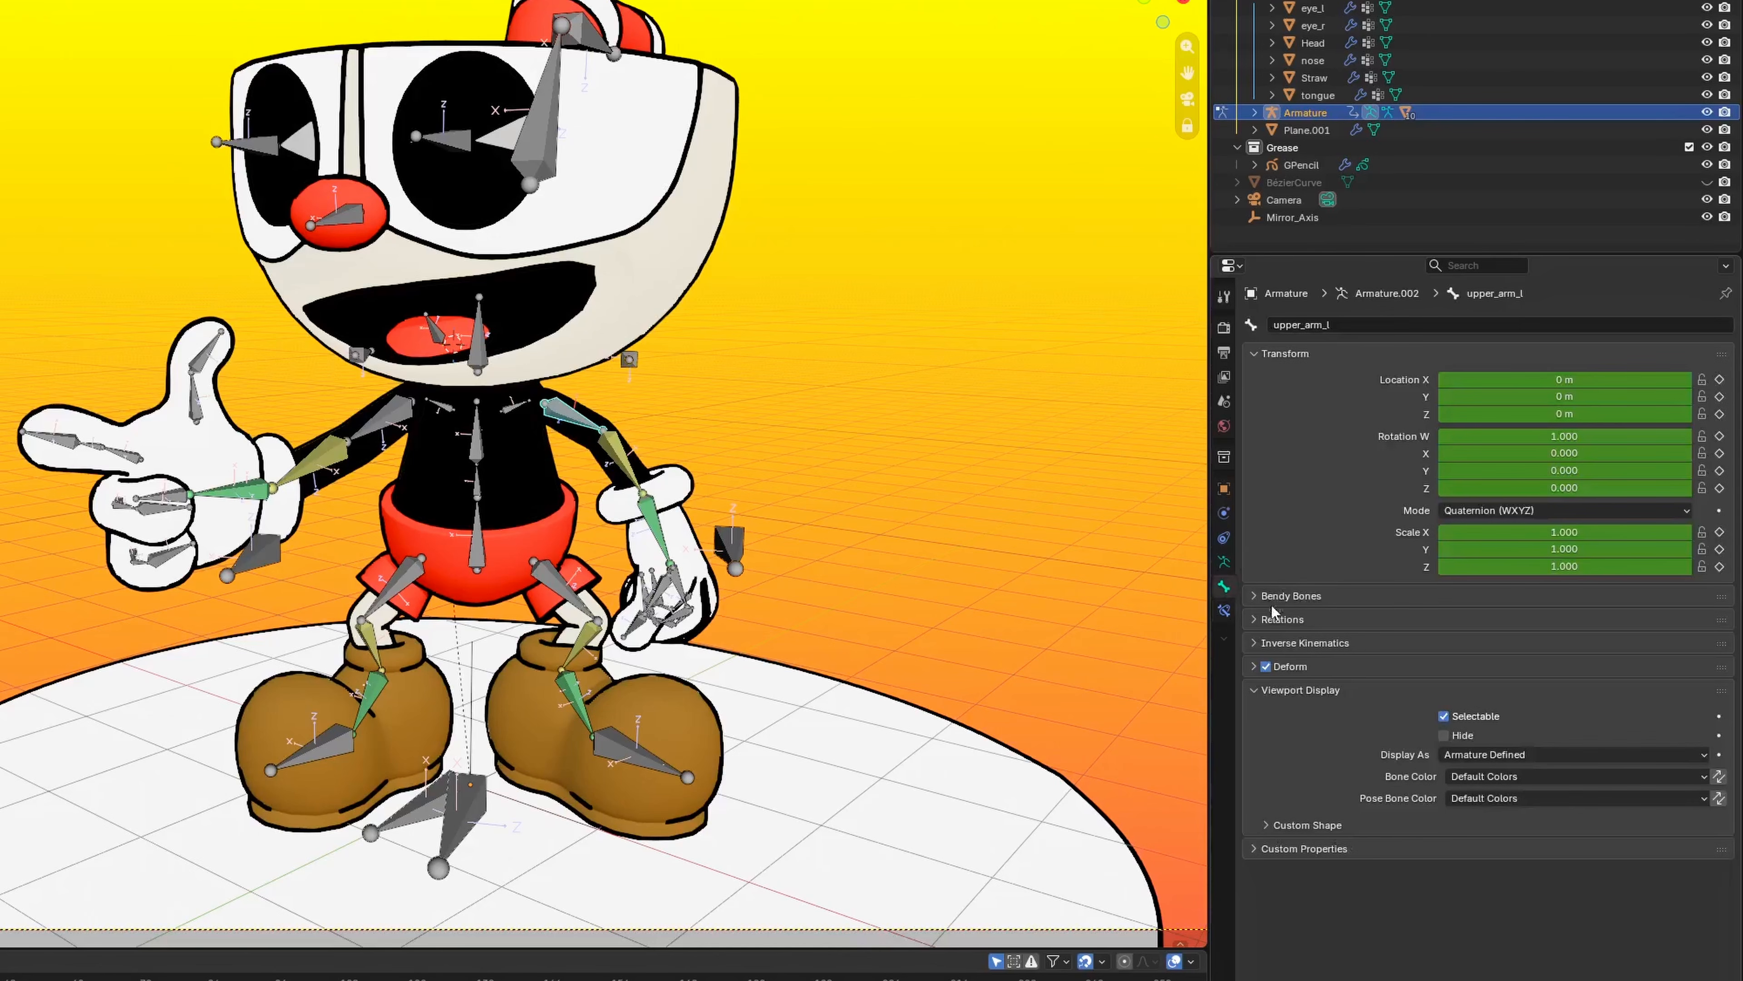
pyautogui.click(1500, 780)
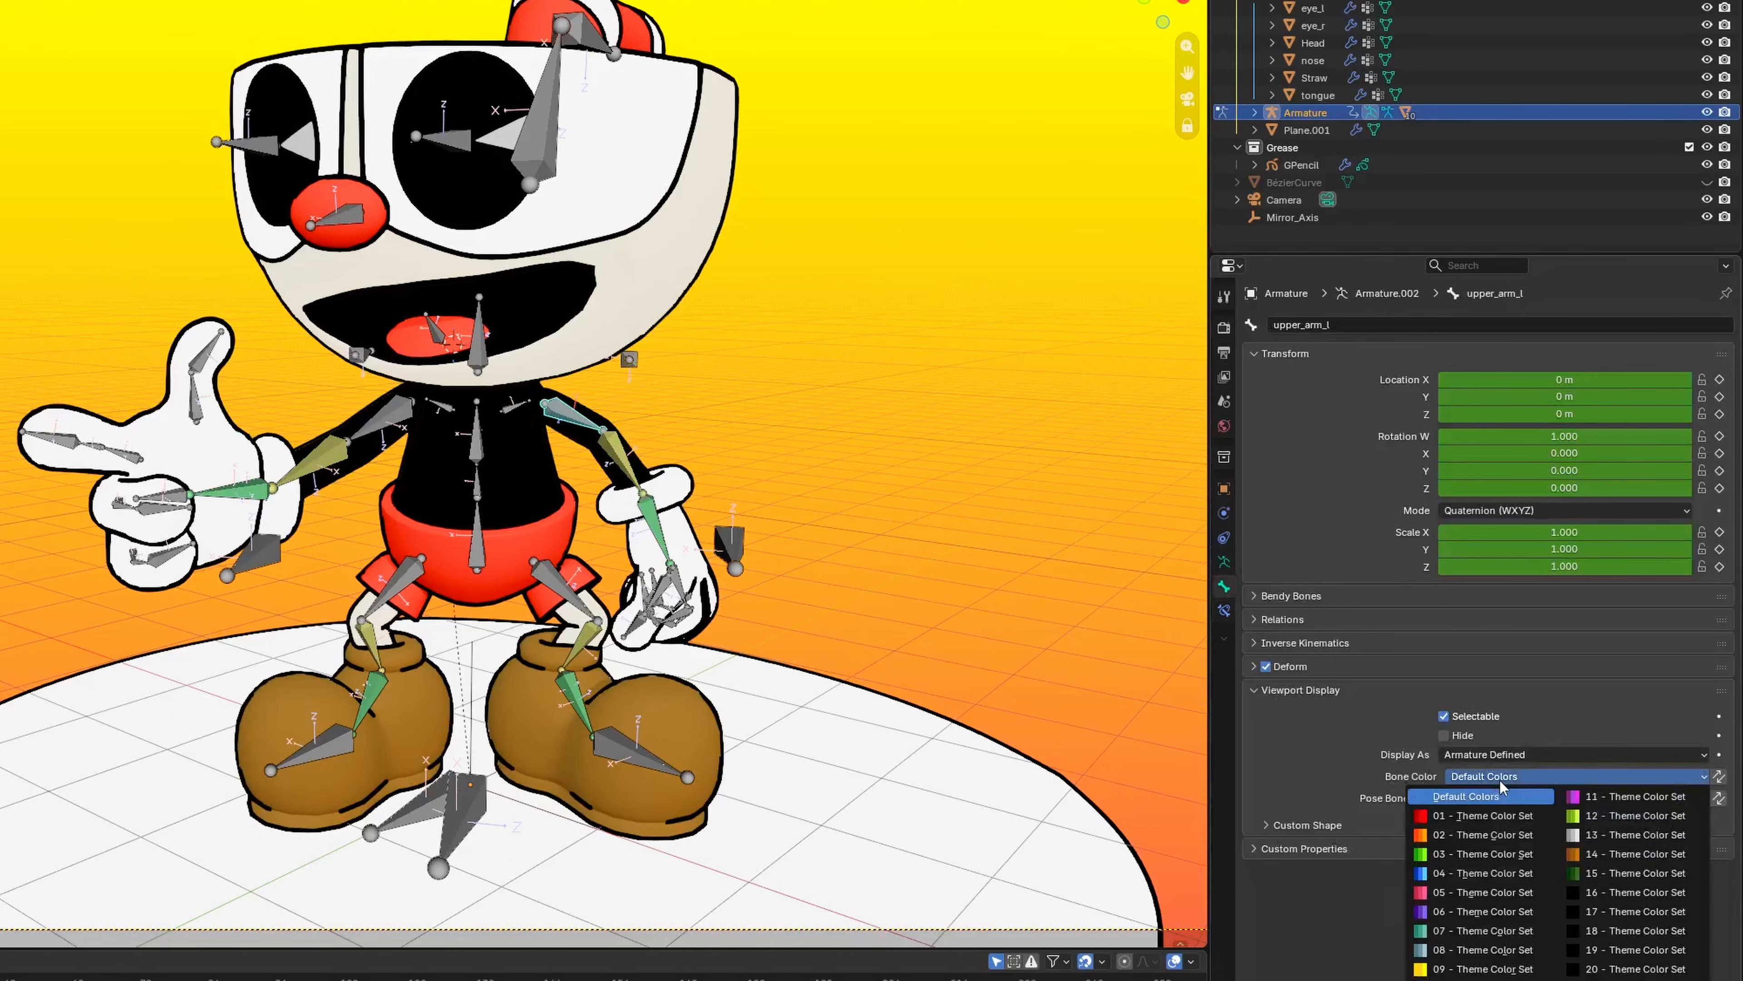
pyautogui.click(1485, 836)
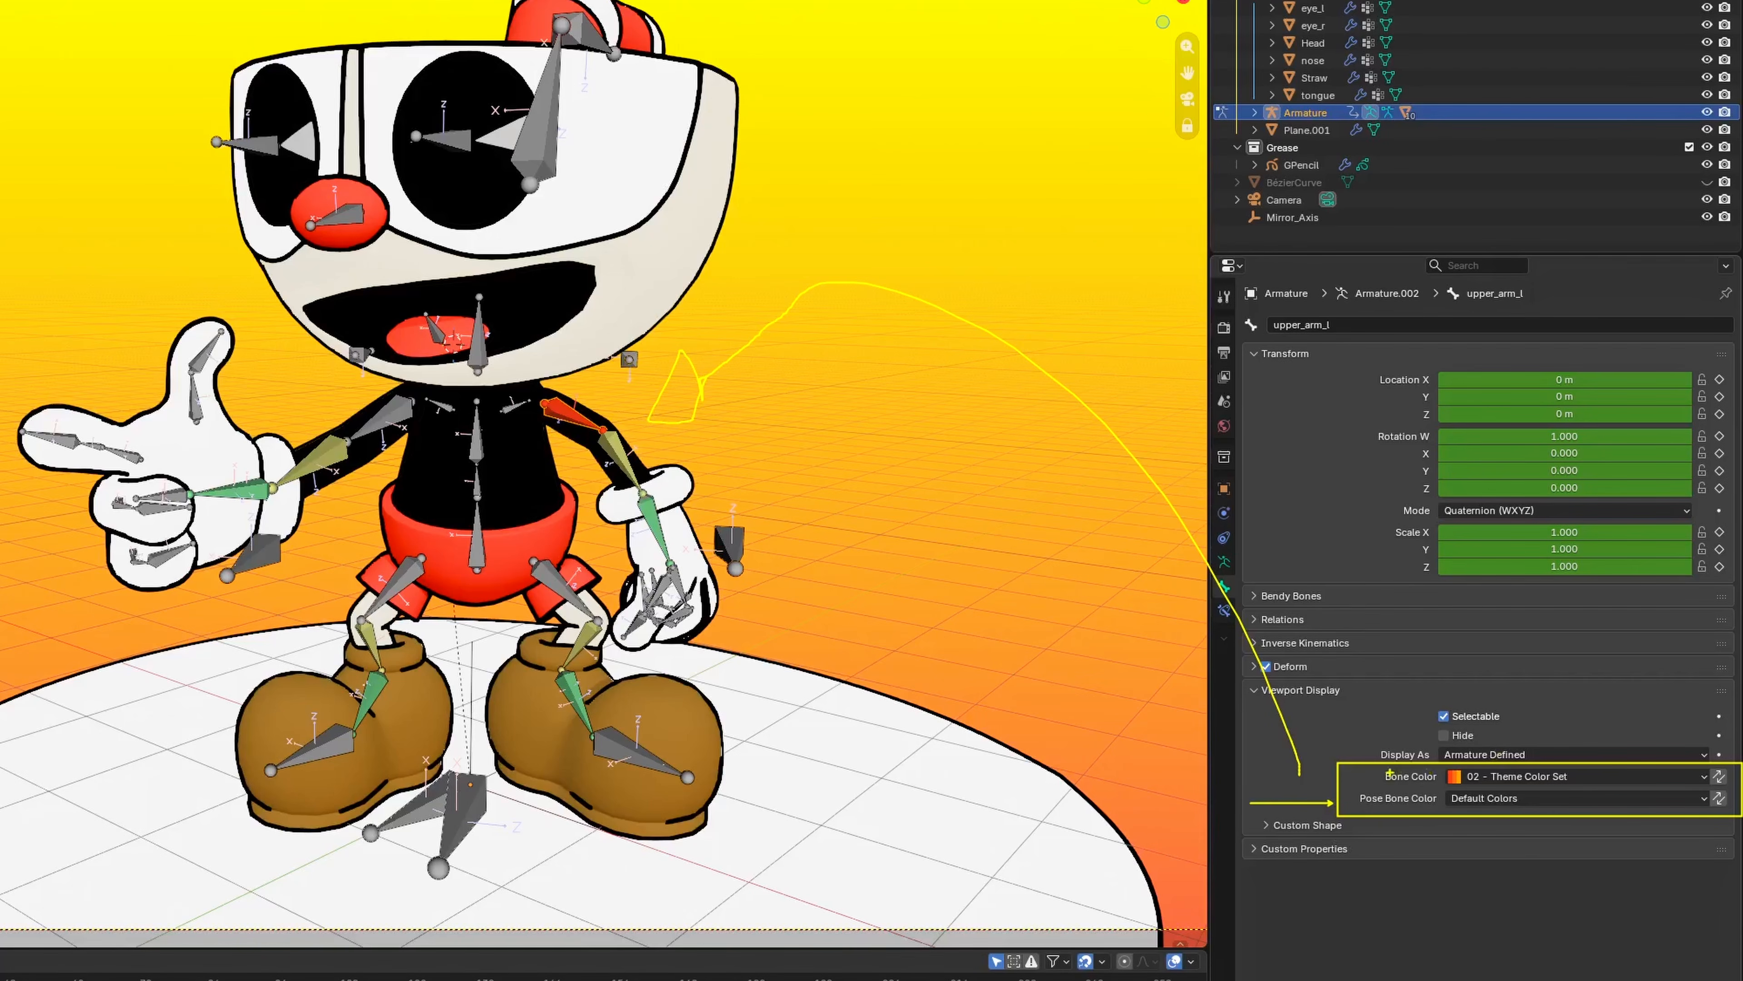
pyautogui.keyDown('ctrl'); pyautogui.keyDown('shift'); pyautogui.moveTo(1380, 769); pyautogui.dragTo(1328, 712); pyautogui.keyUp('shift'); pyautogui.keyUp('ctrl')
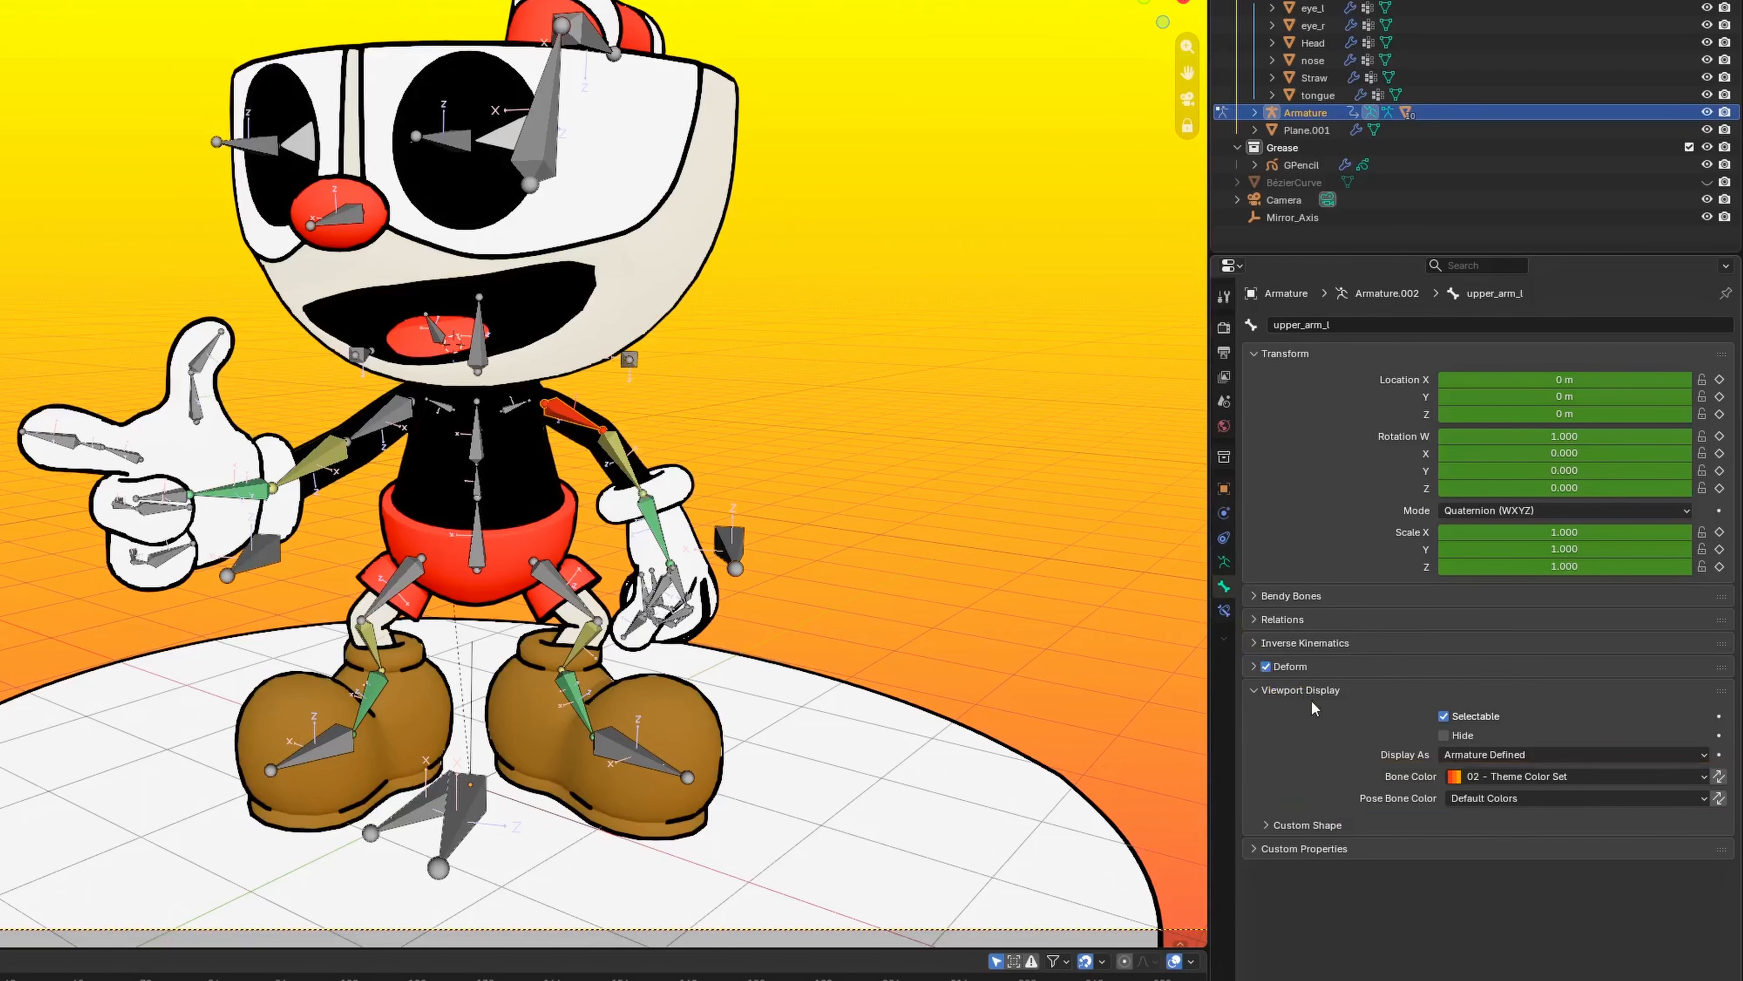
# Try the Octahedral, Stick, Wire, Envelope and B-Bone display types on upper_arm_l, and return it to Armature Defined.
pyautogui.click(1541, 755)
pyautogui.click(1499, 795)
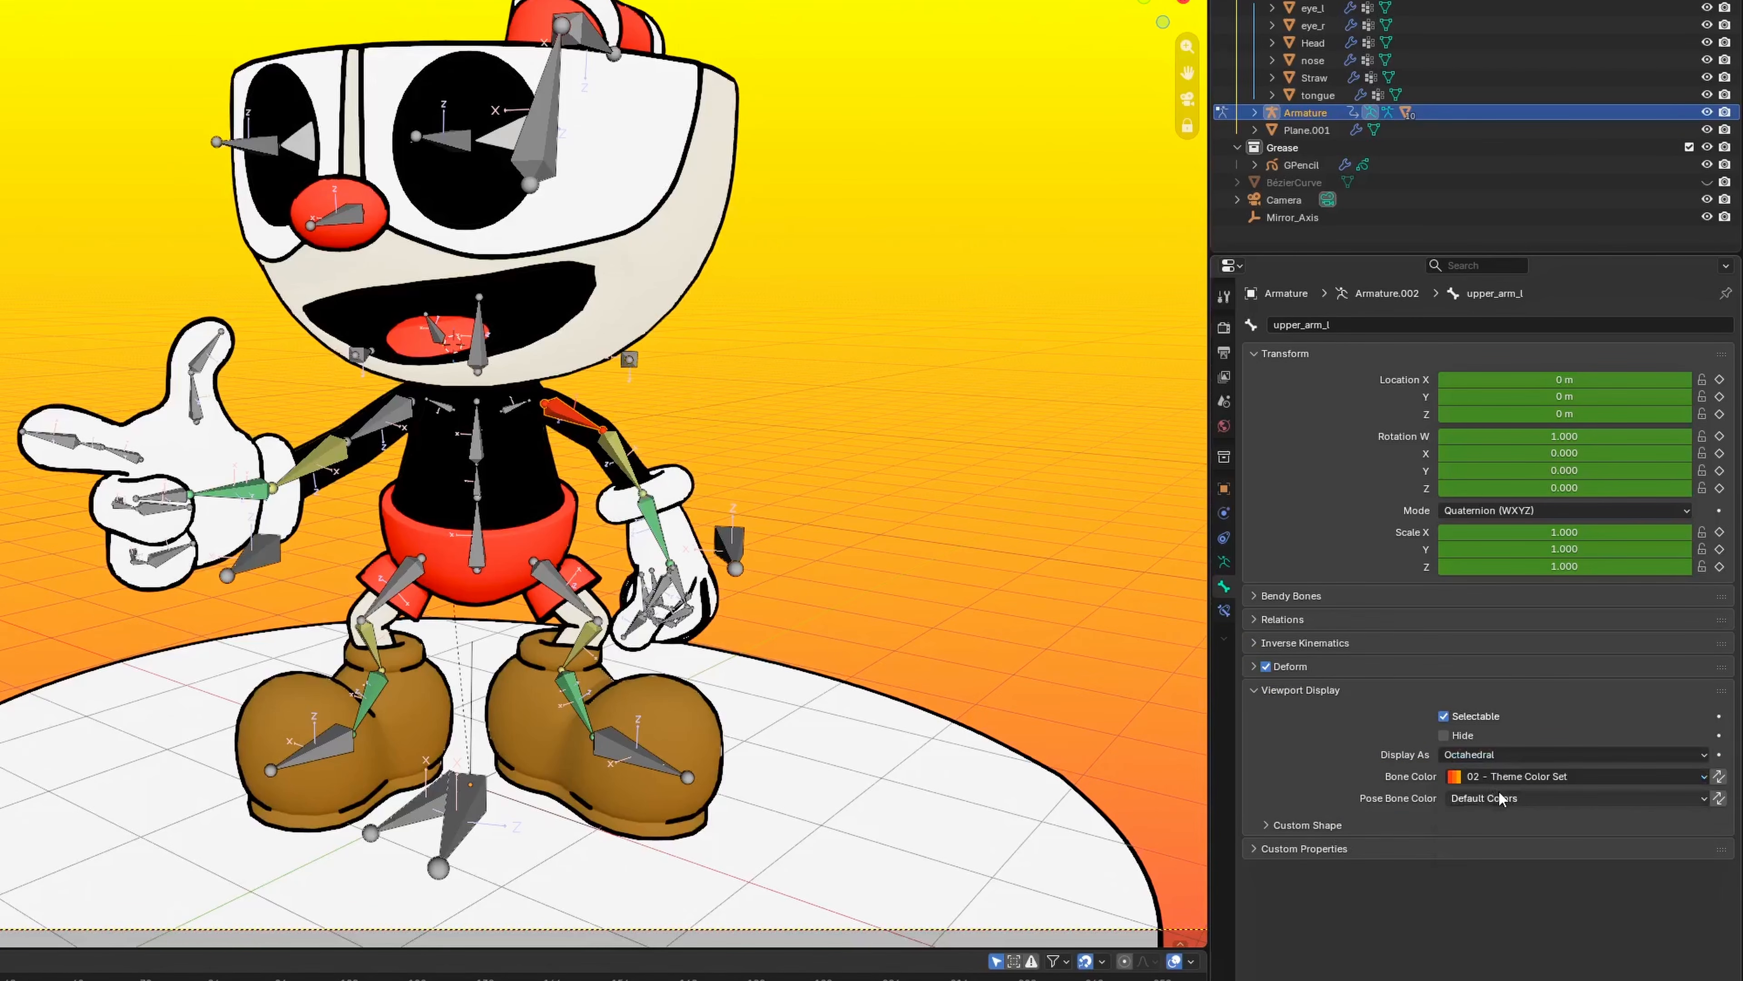
pyautogui.click(1494, 754)
pyautogui.click(1482, 814)
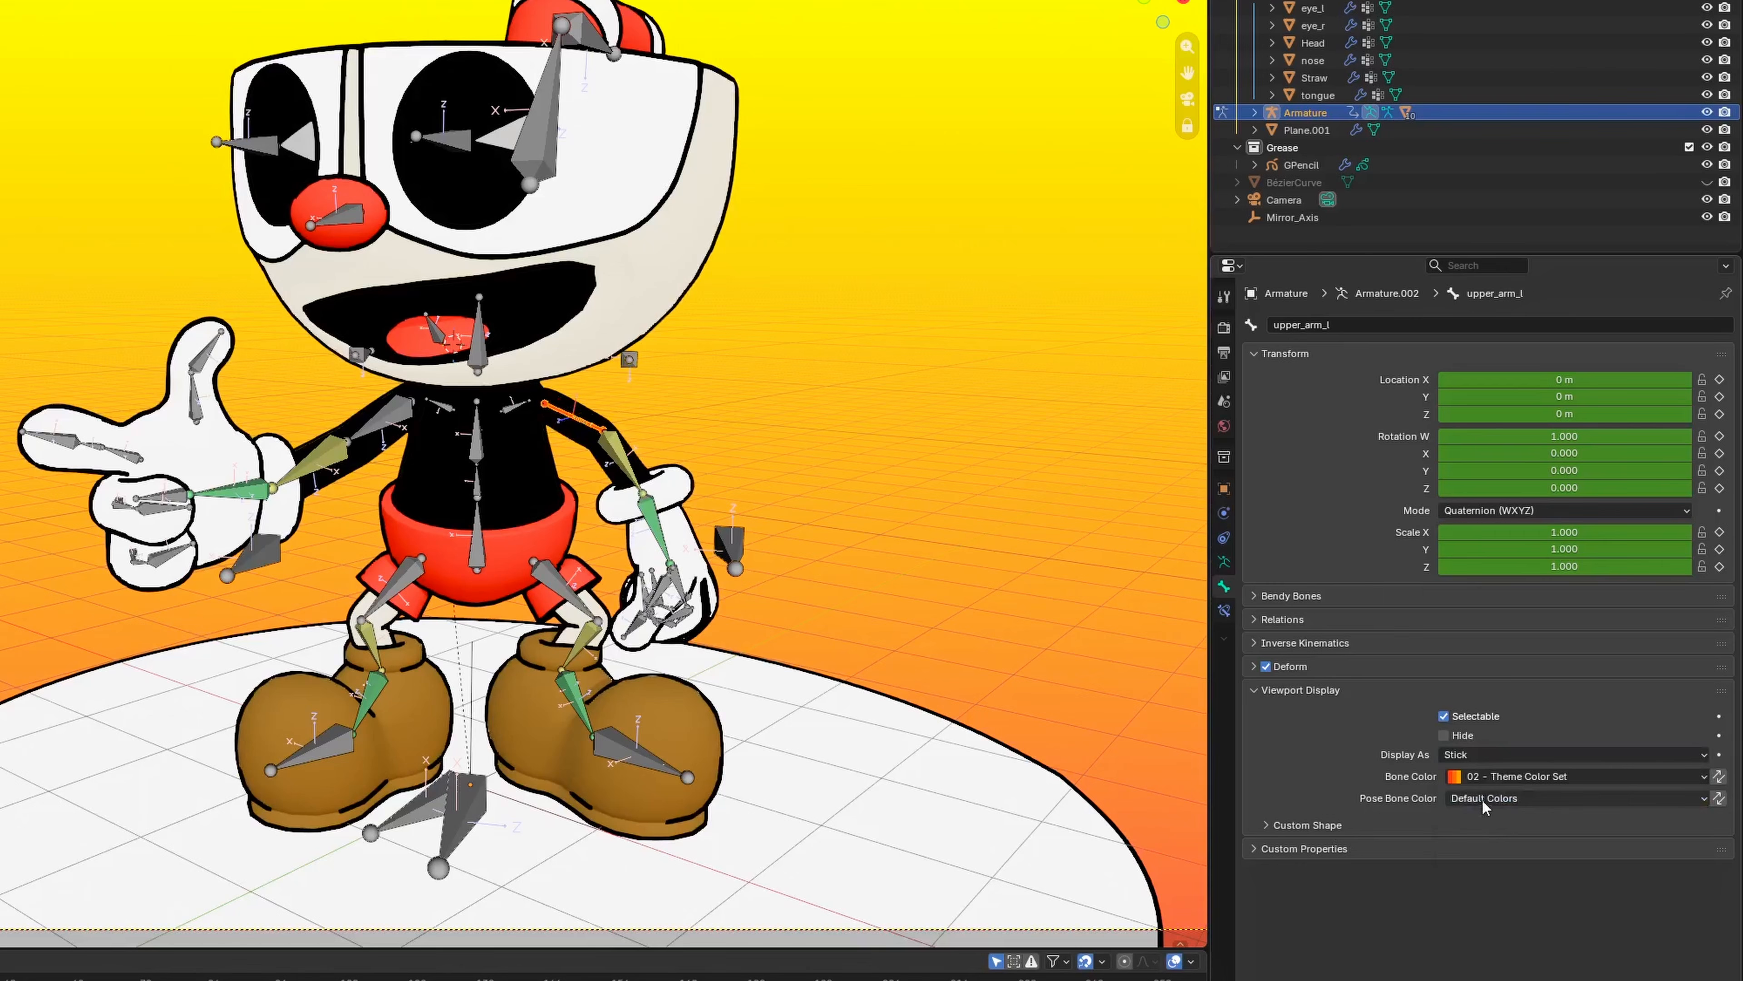
pyautogui.click(1483, 754)
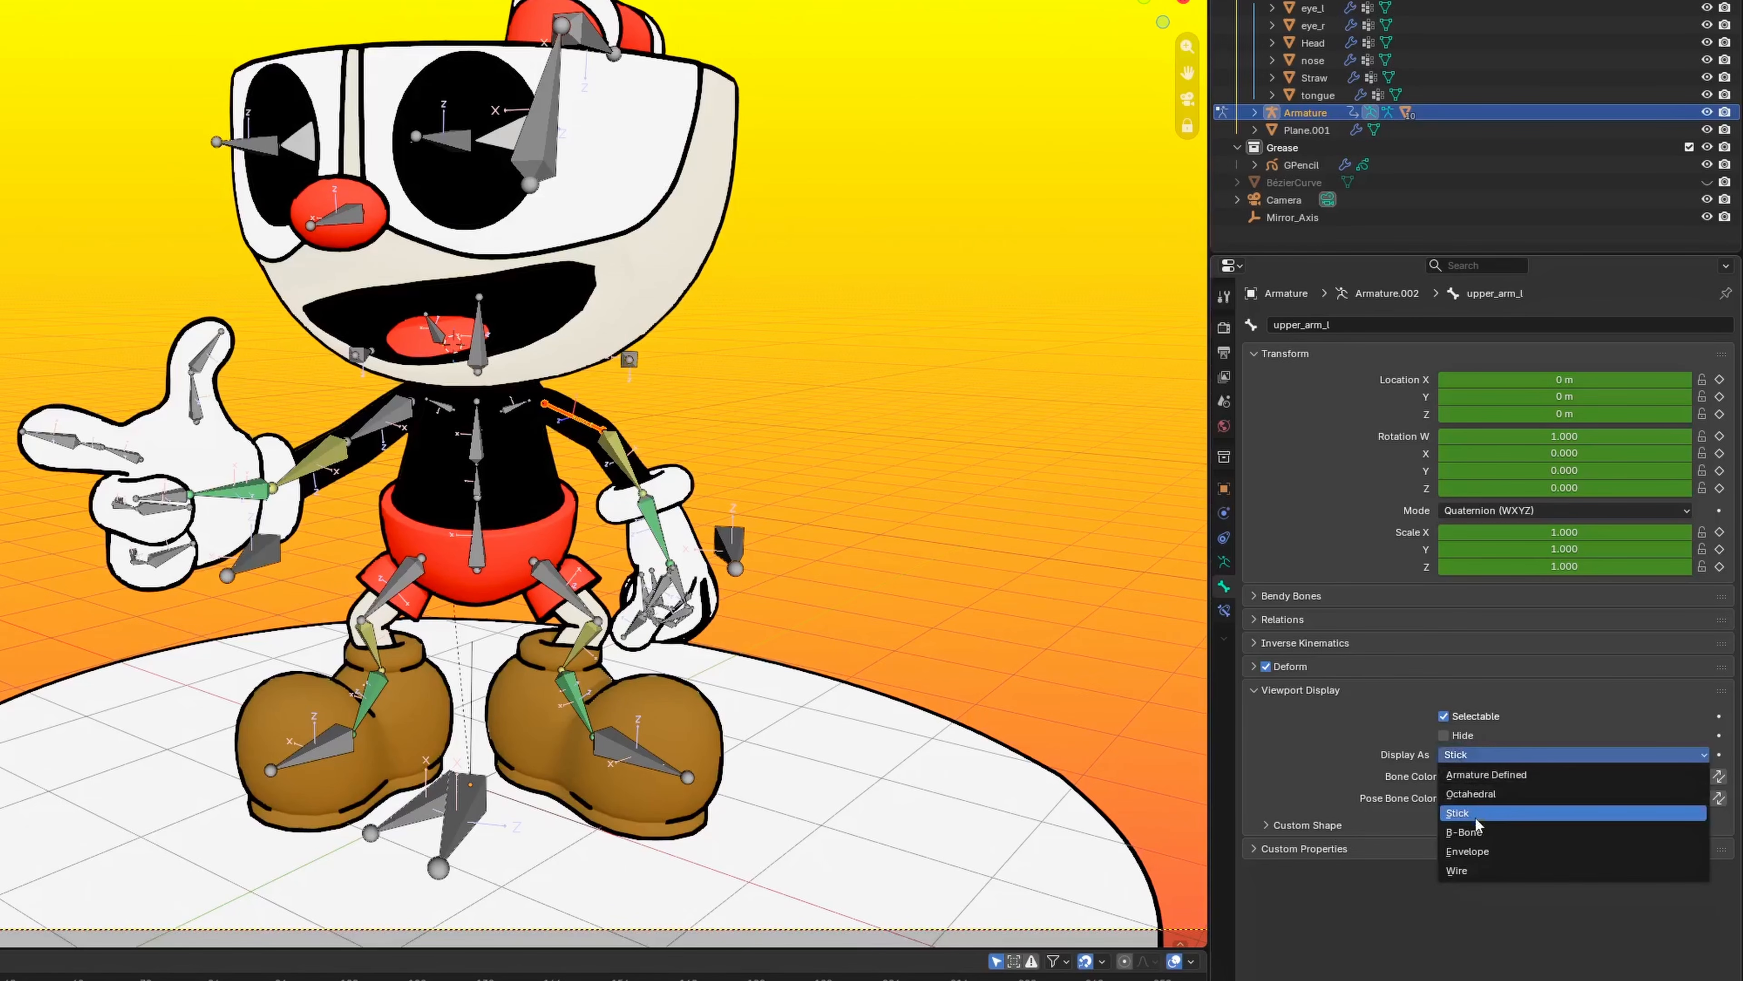
pyautogui.click(1477, 866)
pyautogui.click(1479, 753)
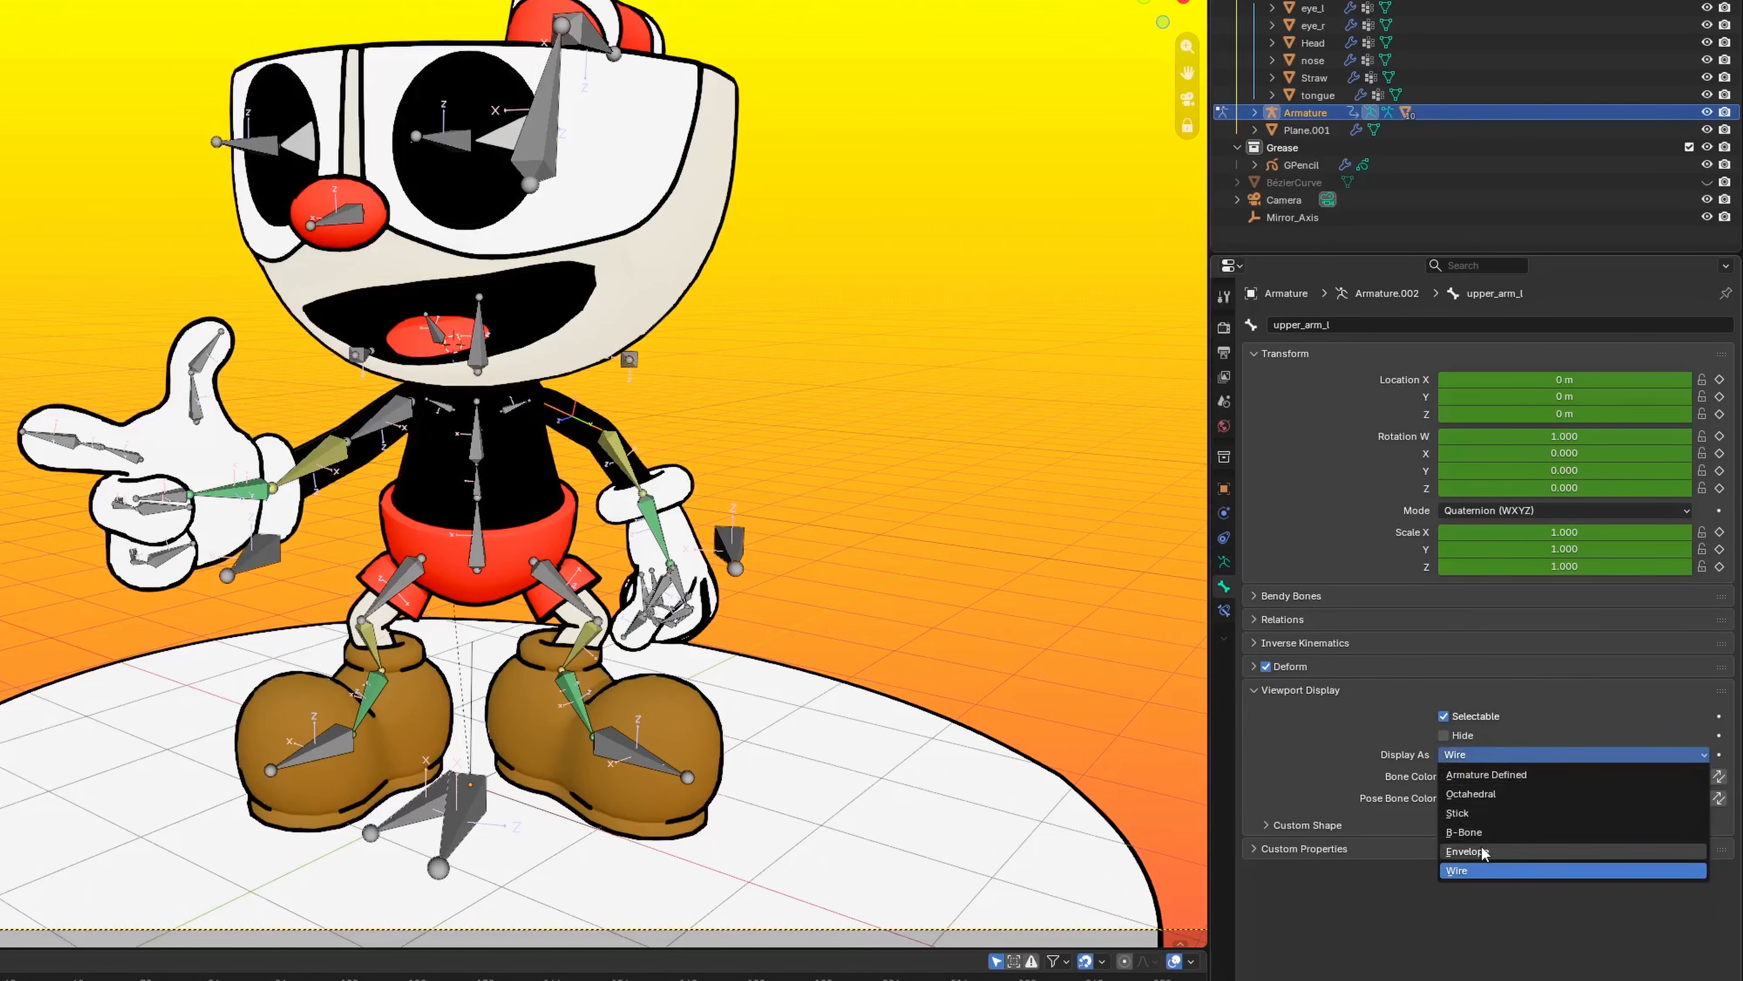
pyautogui.click(1482, 849)
pyautogui.click(1479, 755)
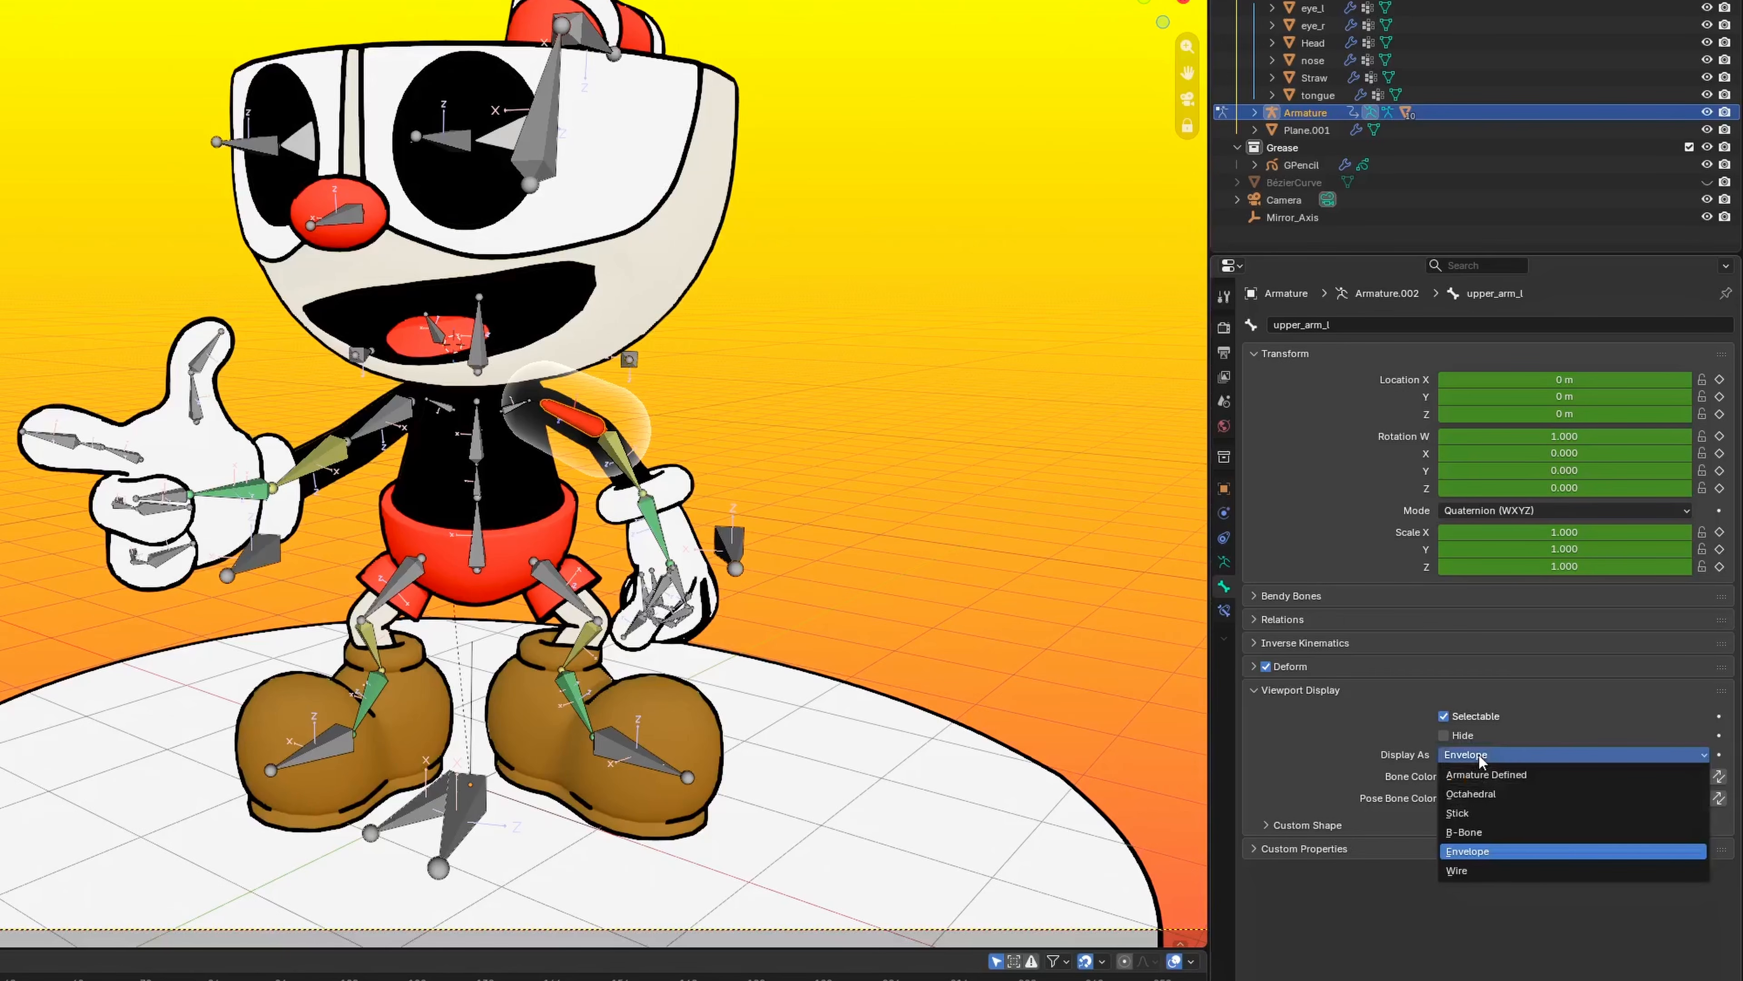
pyautogui.click(1478, 831)
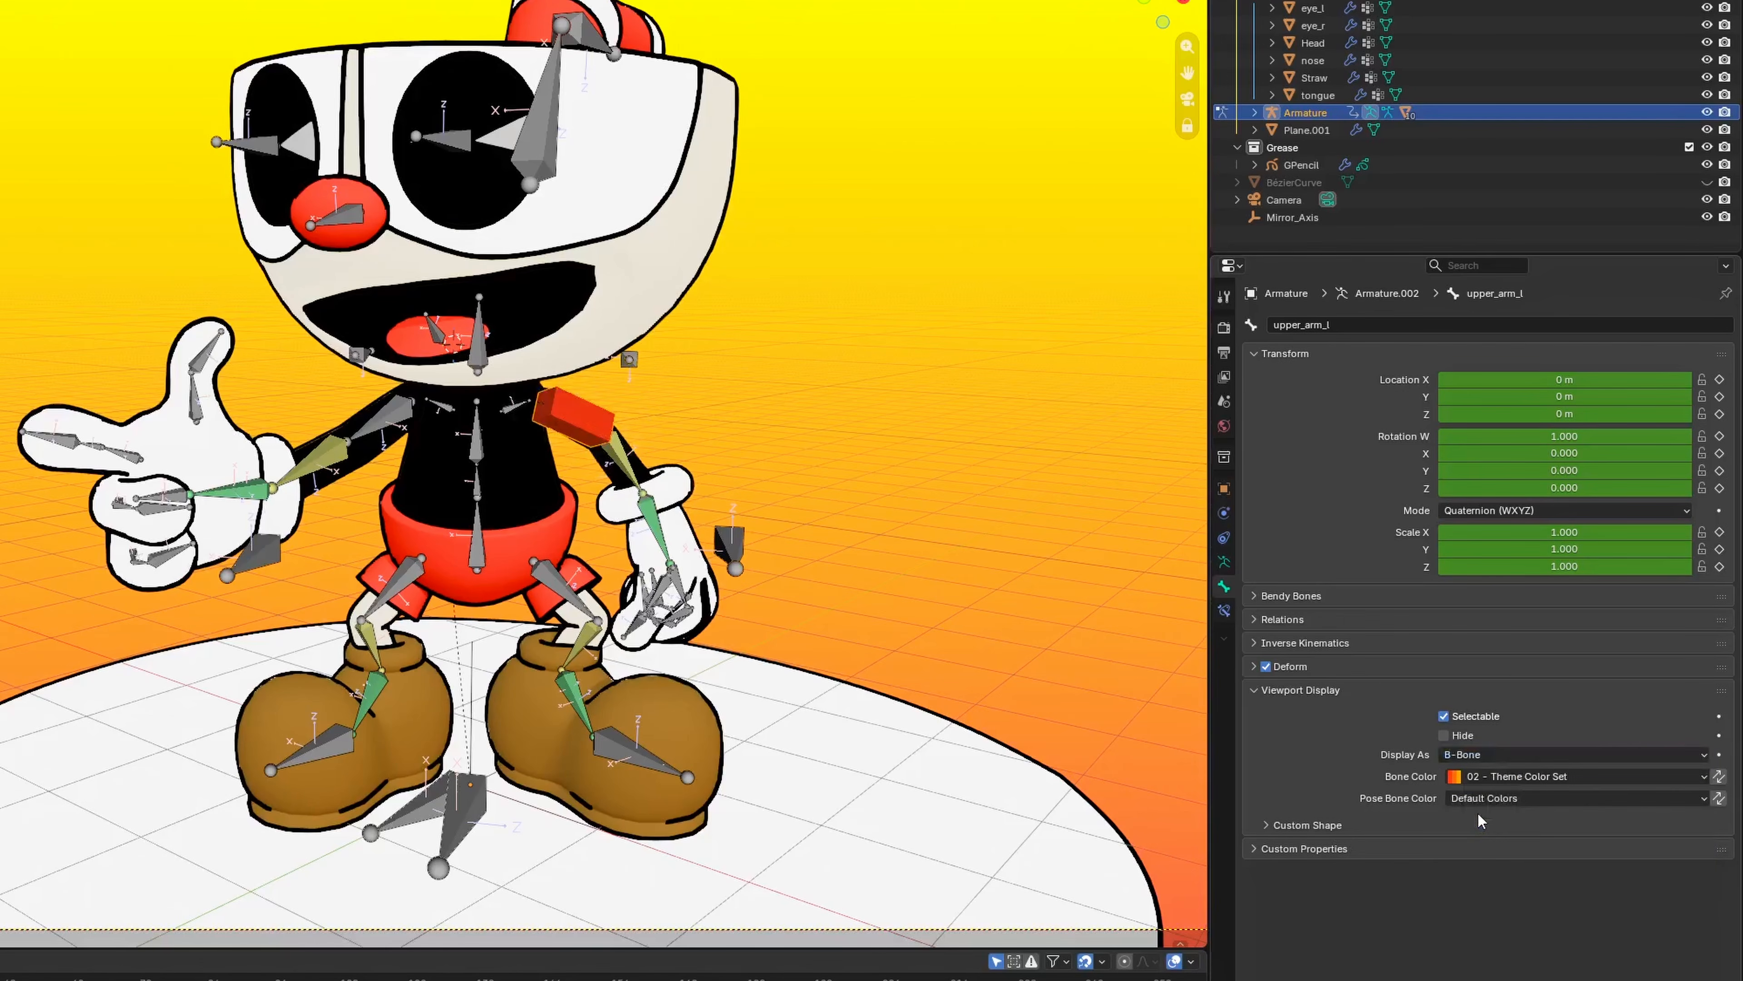
pyautogui.click(1478, 753)
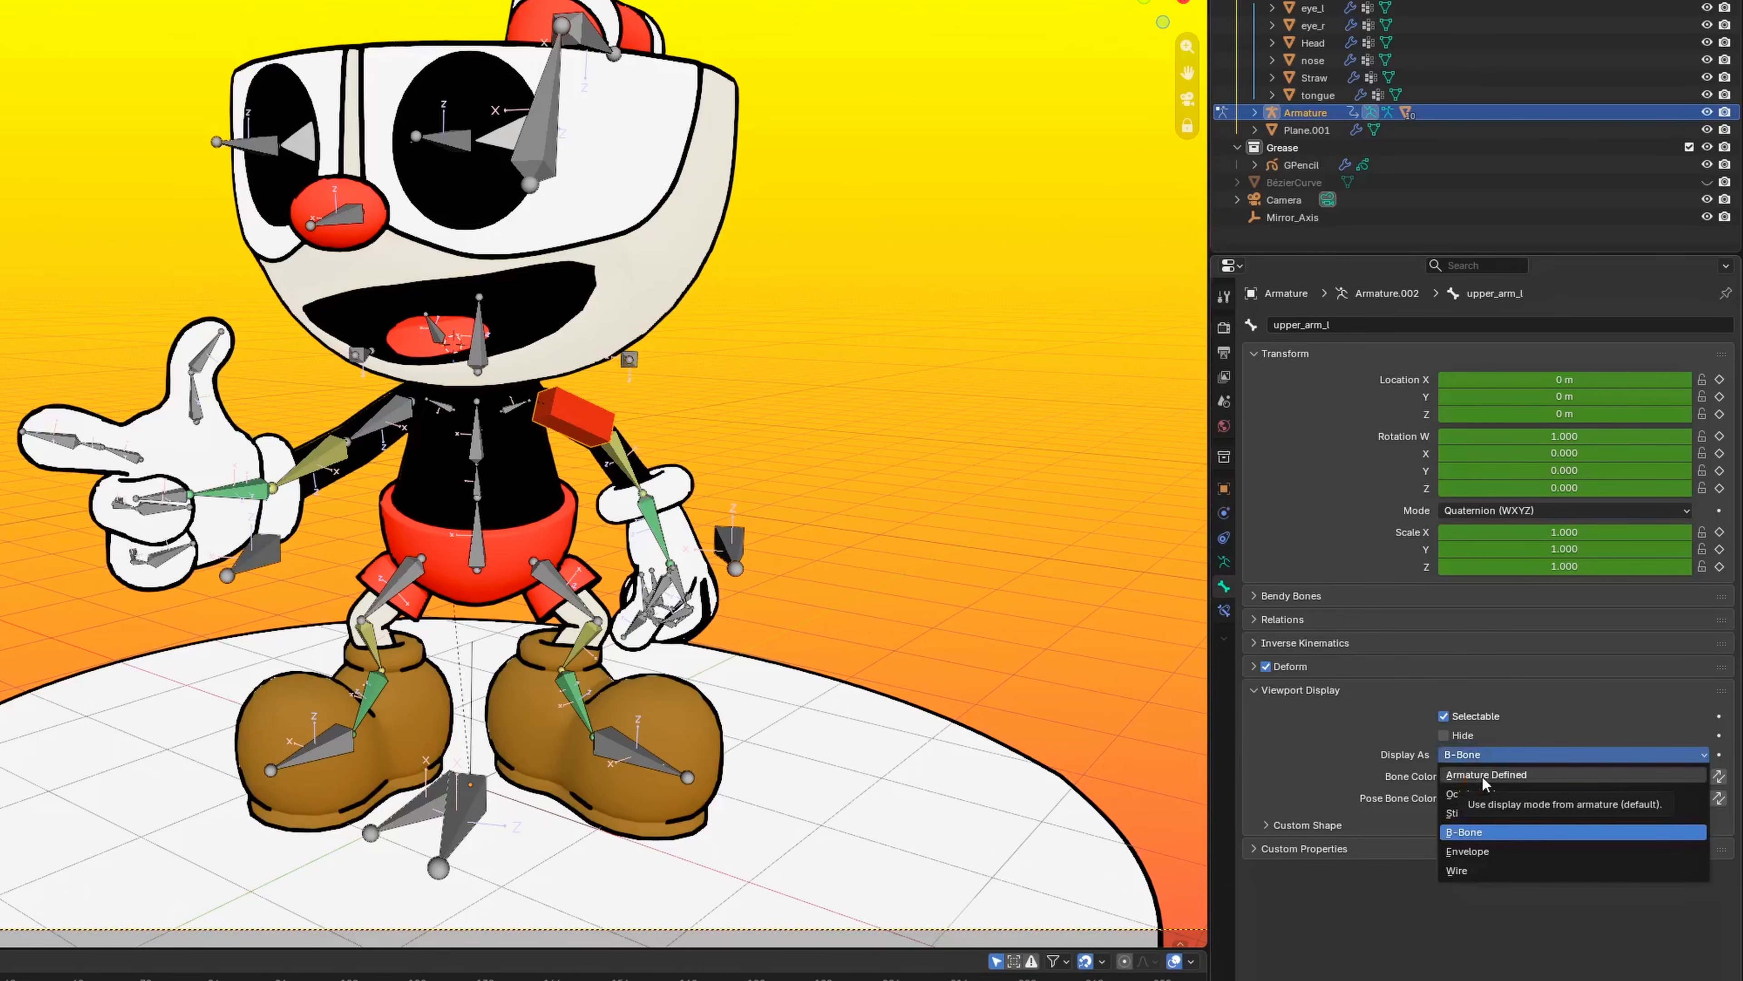
pyautogui.click(1482, 775)
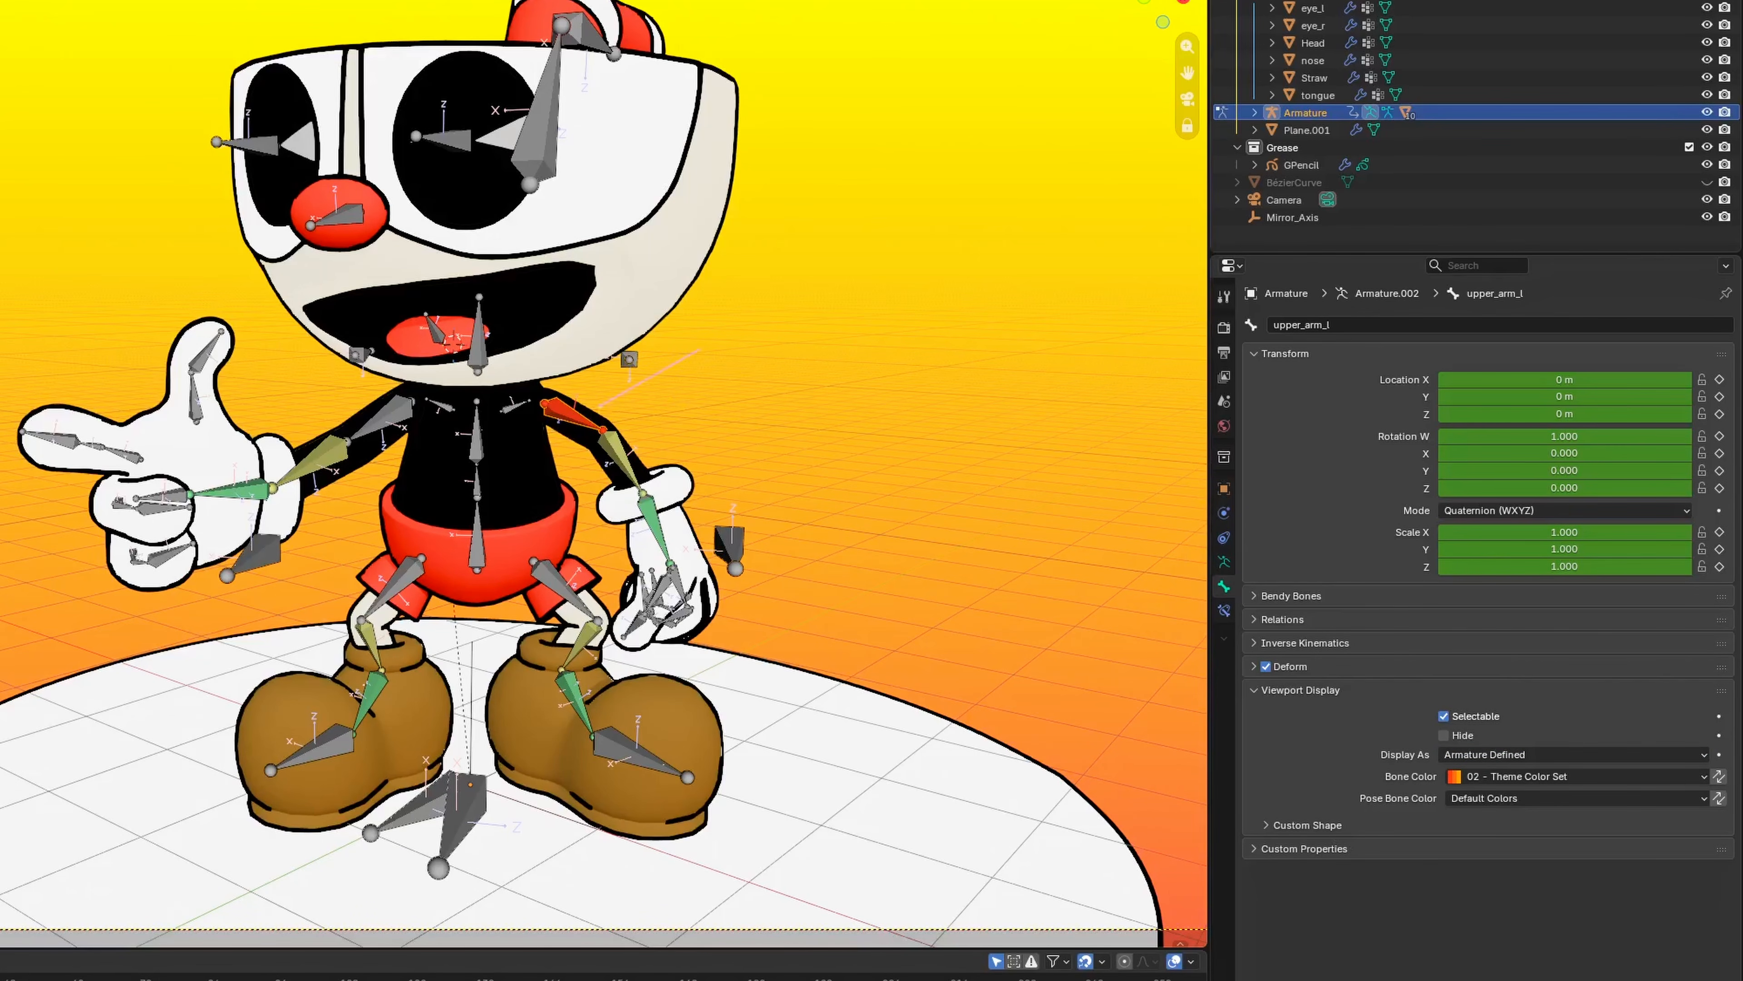
pyautogui.keyDown('ctrl'); pyautogui.keyDown('shift'); pyautogui.moveTo(700, 348); pyautogui.dragTo(761, 318); pyautogui.keyUp('shift'); pyautogui.keyUp('ctrl')
pyautogui.keyDown('ctrl'); pyautogui.keyDown('shift'); pyautogui.moveTo(644, 449); pyautogui.dragTo(918, 334); pyautogui.keyUp('shift'); pyautogui.keyUp('ctrl')
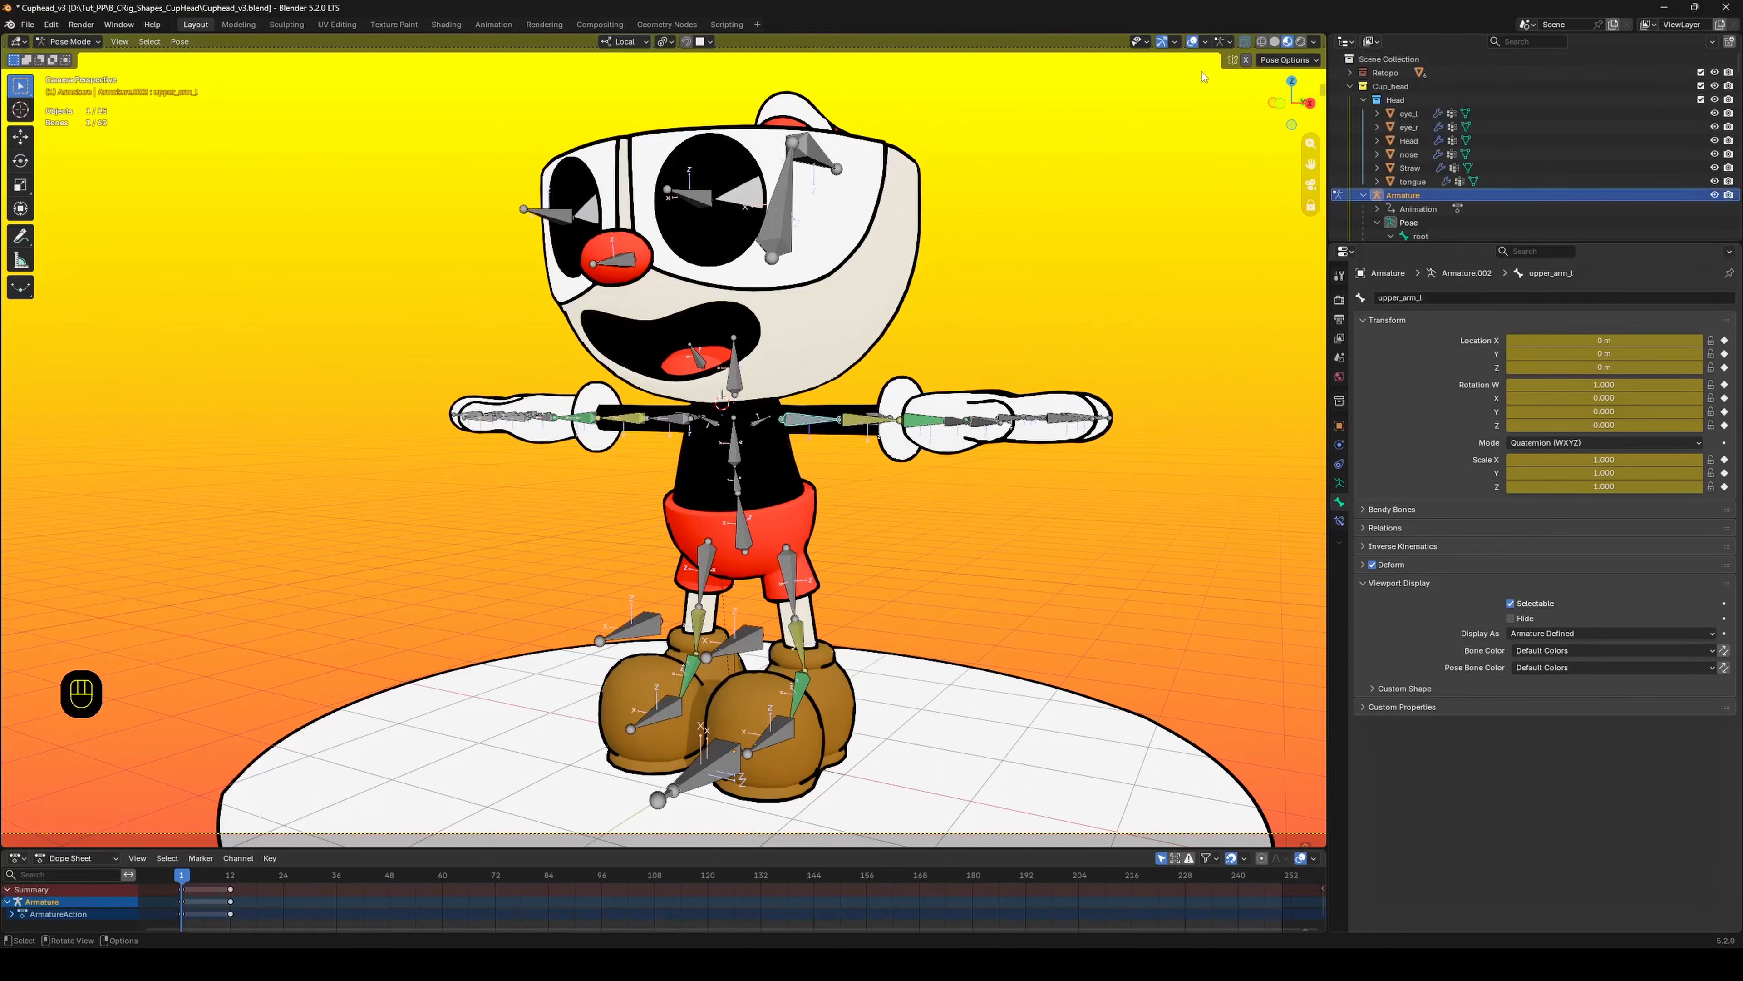
# Hide all mesh objects in the viewport through the object type visibility settings.
pyautogui.click(1140, 42)
pyautogui.click(1188, 93)
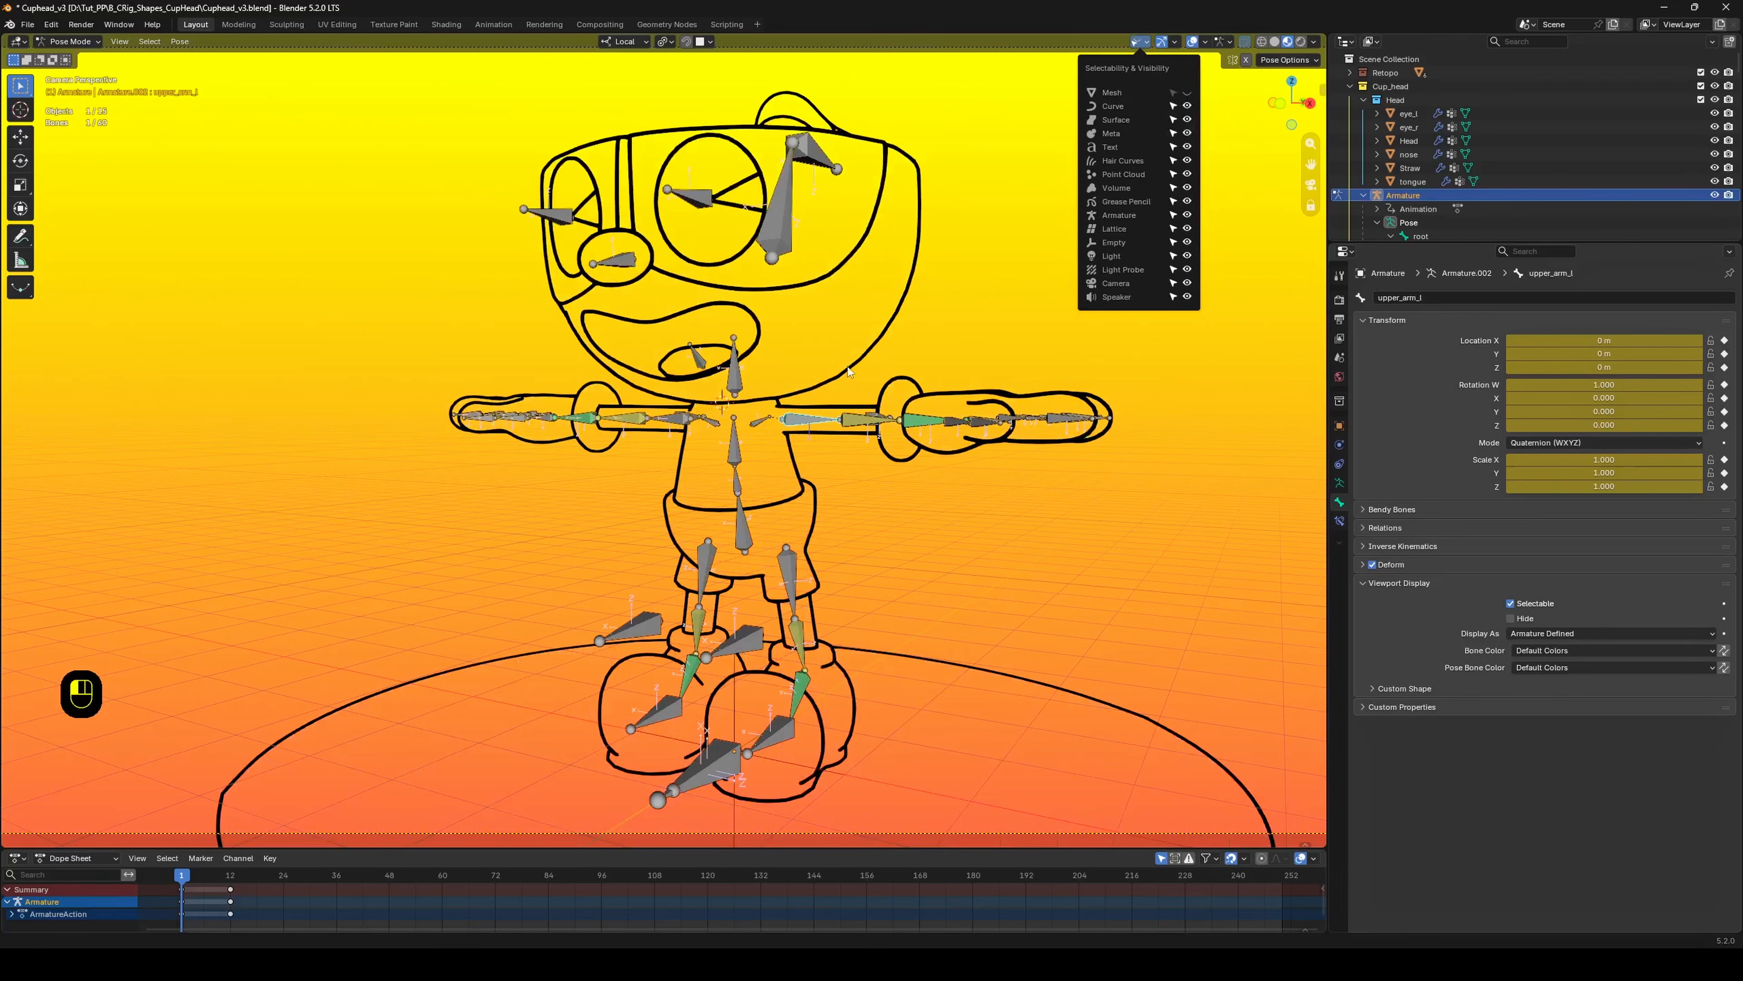
pyautogui.click(961, 302)
pyautogui.moveTo(772, 417); pyautogui.dragTo(804, 418, button='middle')
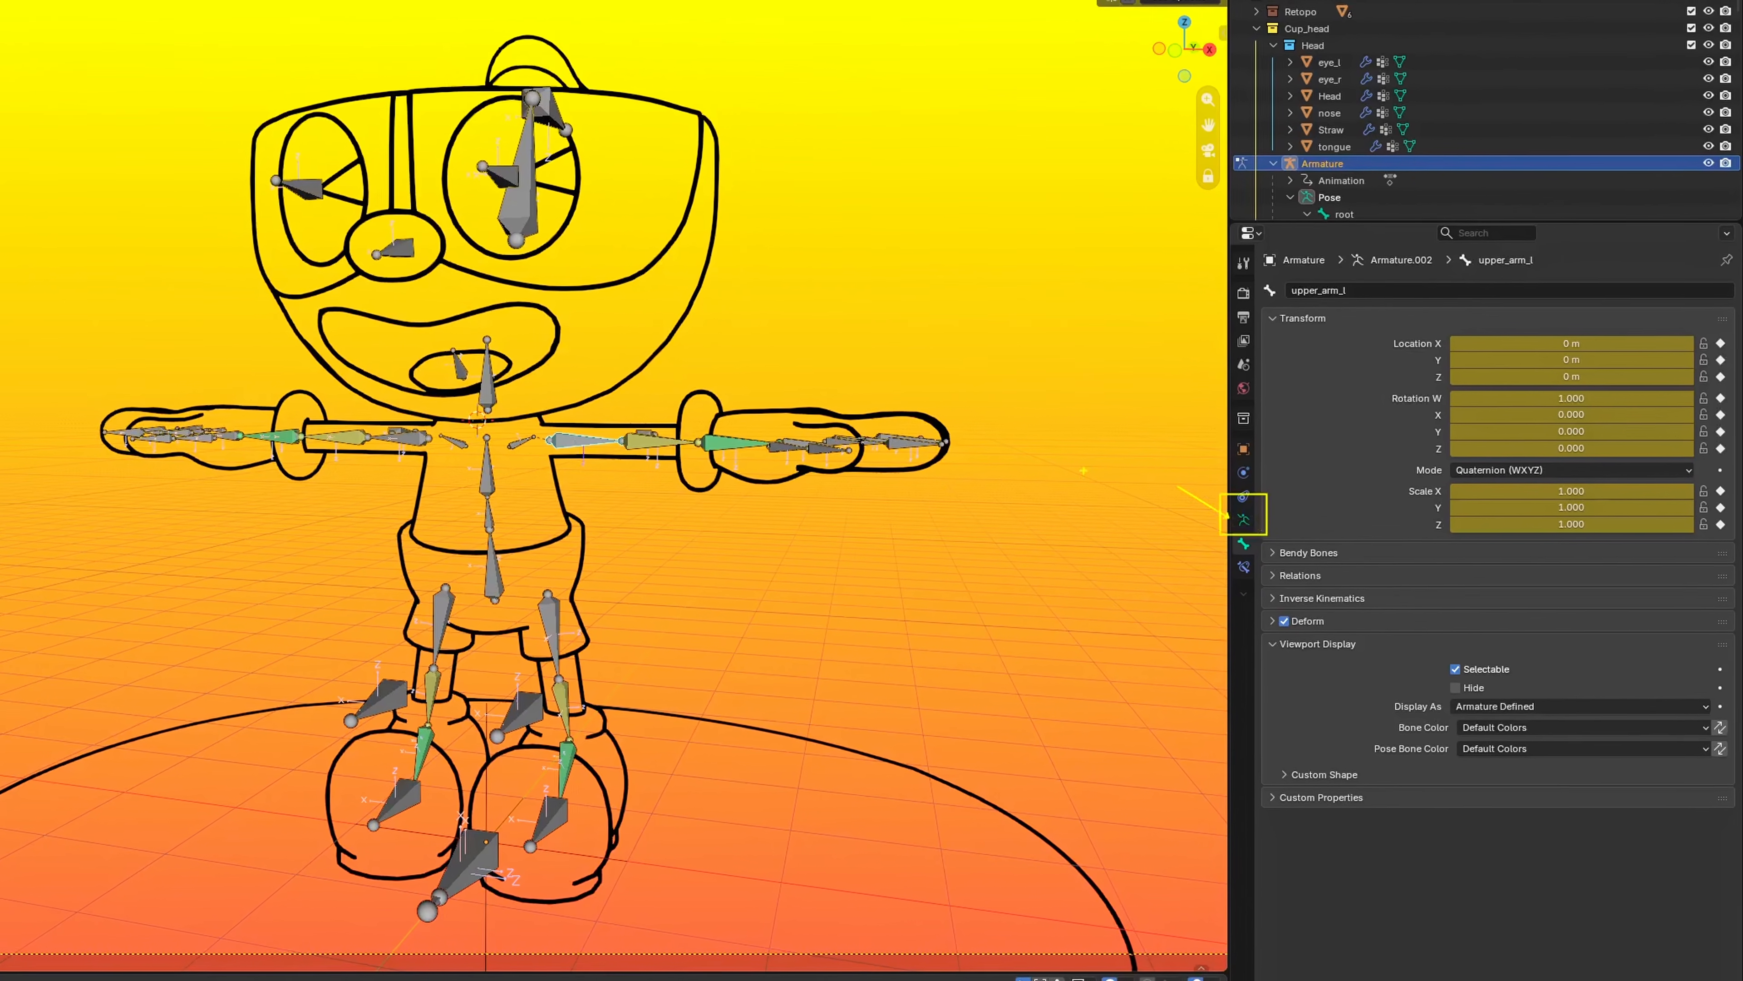
# Hide all of the armature's bone collections, from base down to IK_arm_l and IK_arm_r.
pyautogui.click(1244, 520)
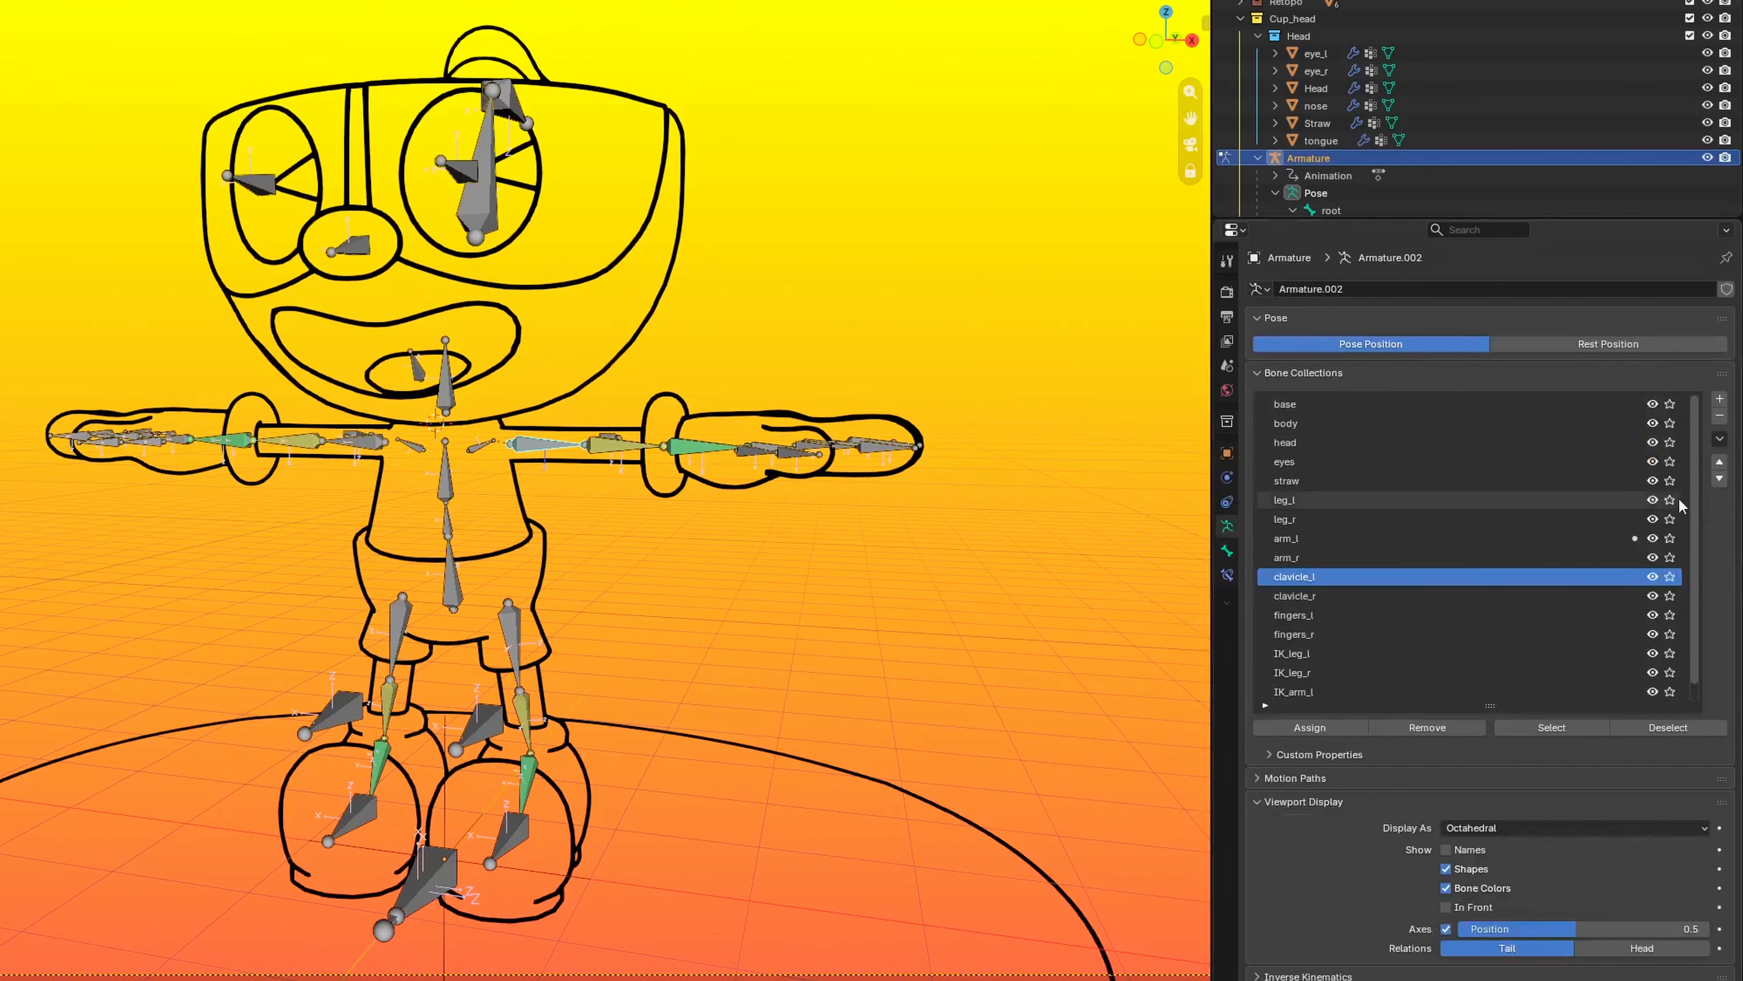
pyautogui.moveTo(1694, 507)
pyautogui.mouseDown()
pyautogui.moveTo(1702, 537)
pyautogui.moveTo(1698, 506)
pyautogui.mouseUp()
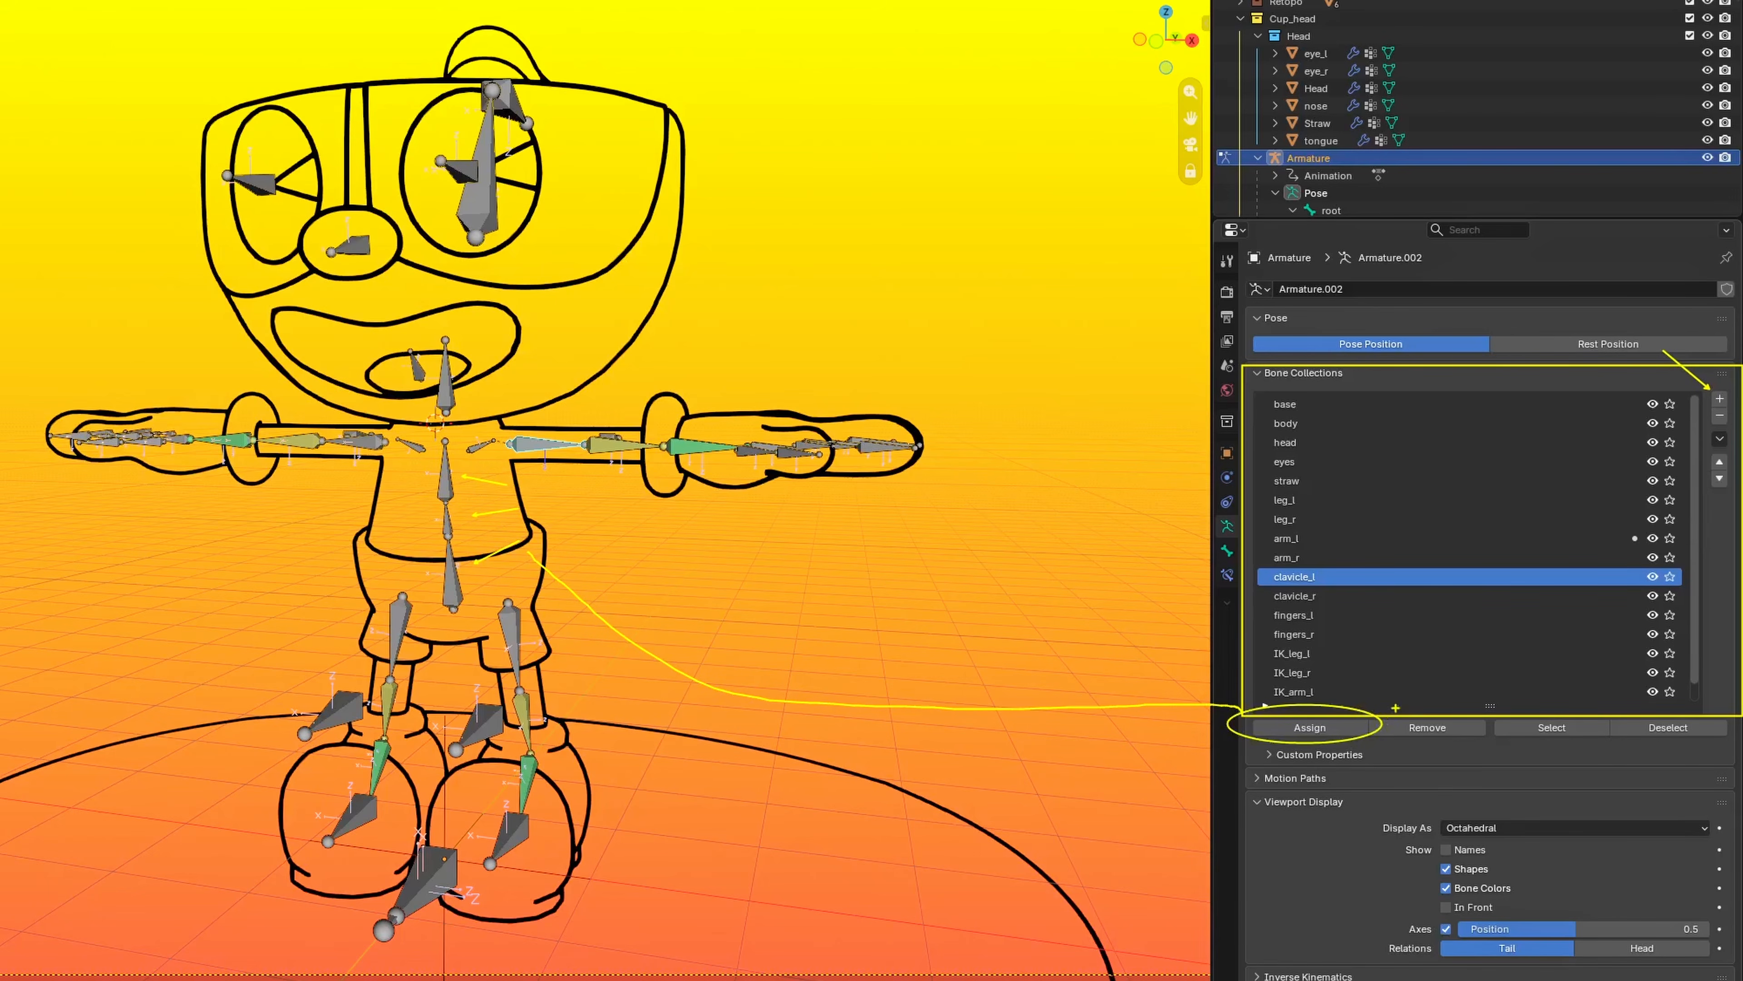
pyautogui.moveTo(1652, 691); pyautogui.dragTo(1651, 406)
pyautogui.scroll(-1, 1592, 539)
pyautogui.scroll(1, 1613, 584)
pyautogui.click(1654, 693)
pyautogui.scroll(-1, 1650, 691)
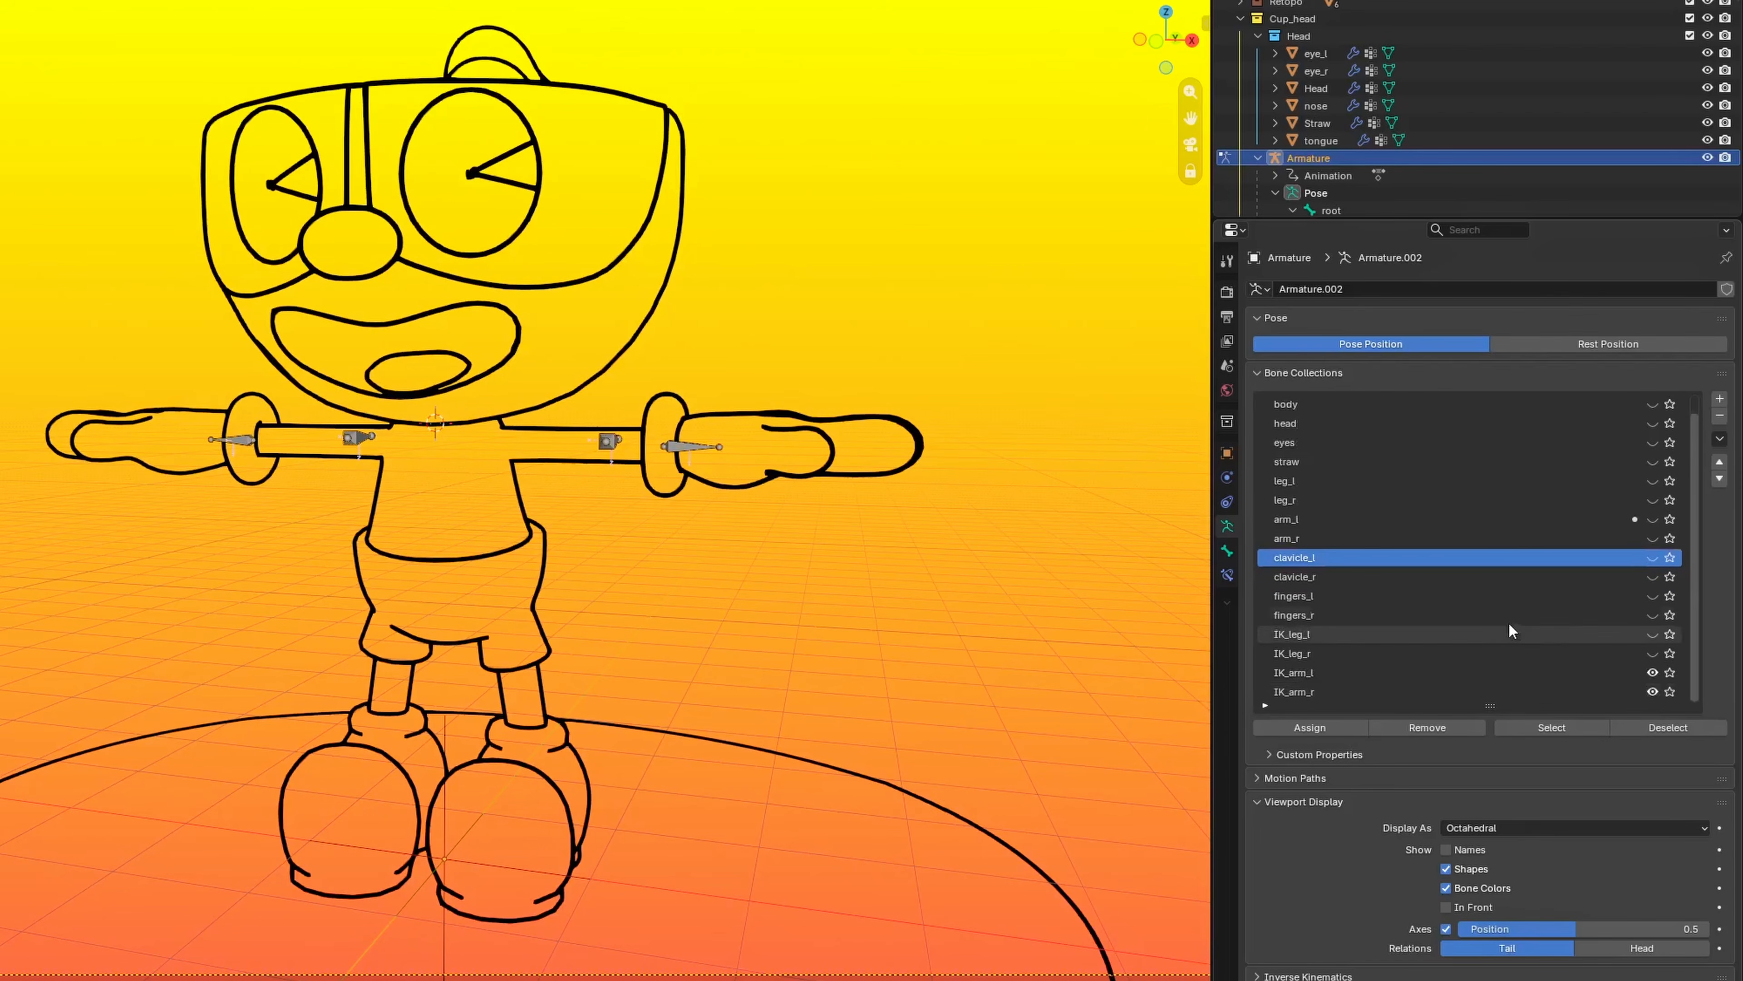
pyautogui.moveTo(1652, 673); pyautogui.dragTo(1658, 706)
# Show the base and body bone collections, and select the spine_02 bone.
pyautogui.scroll(1, 1537, 633)
pyautogui.click(1649, 404)
pyautogui.click(1651, 404)
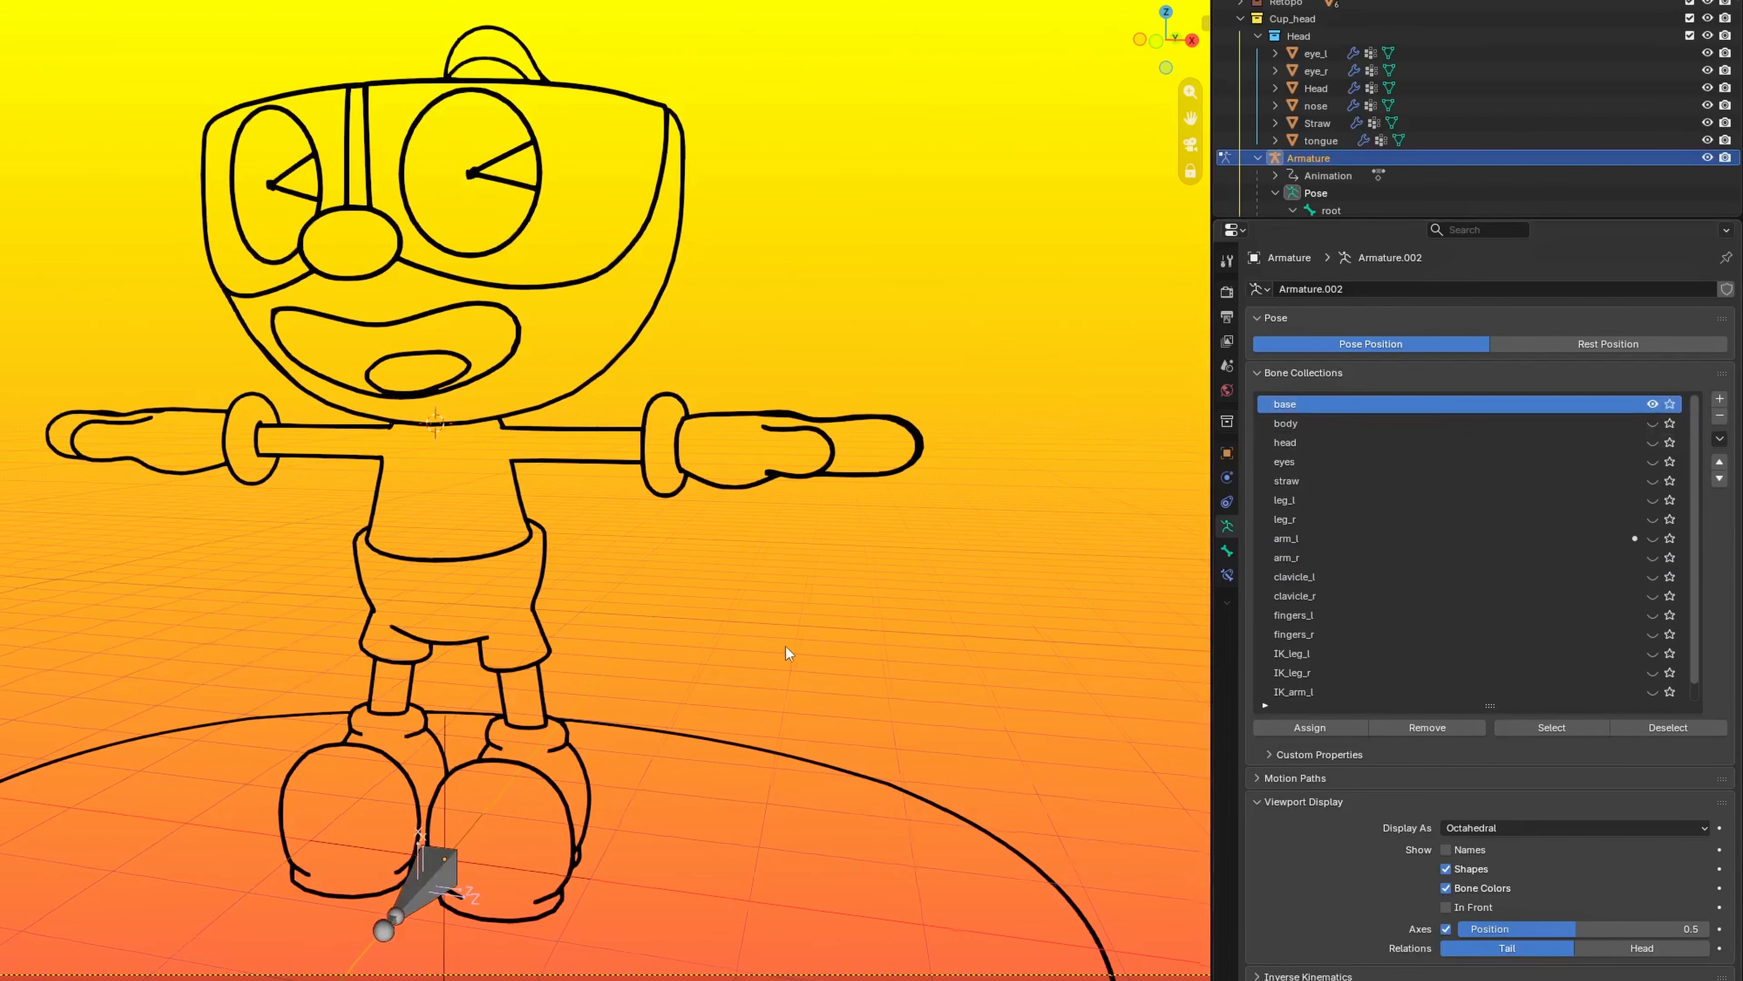
pyautogui.moveTo(790, 648); pyautogui.dragTo(759, 660, button='middle')
pyautogui.keyDown('shift'); pyautogui.moveTo(760, 660); pyautogui.dragTo(769, 557, button='middle'); pyautogui.keyUp('shift')
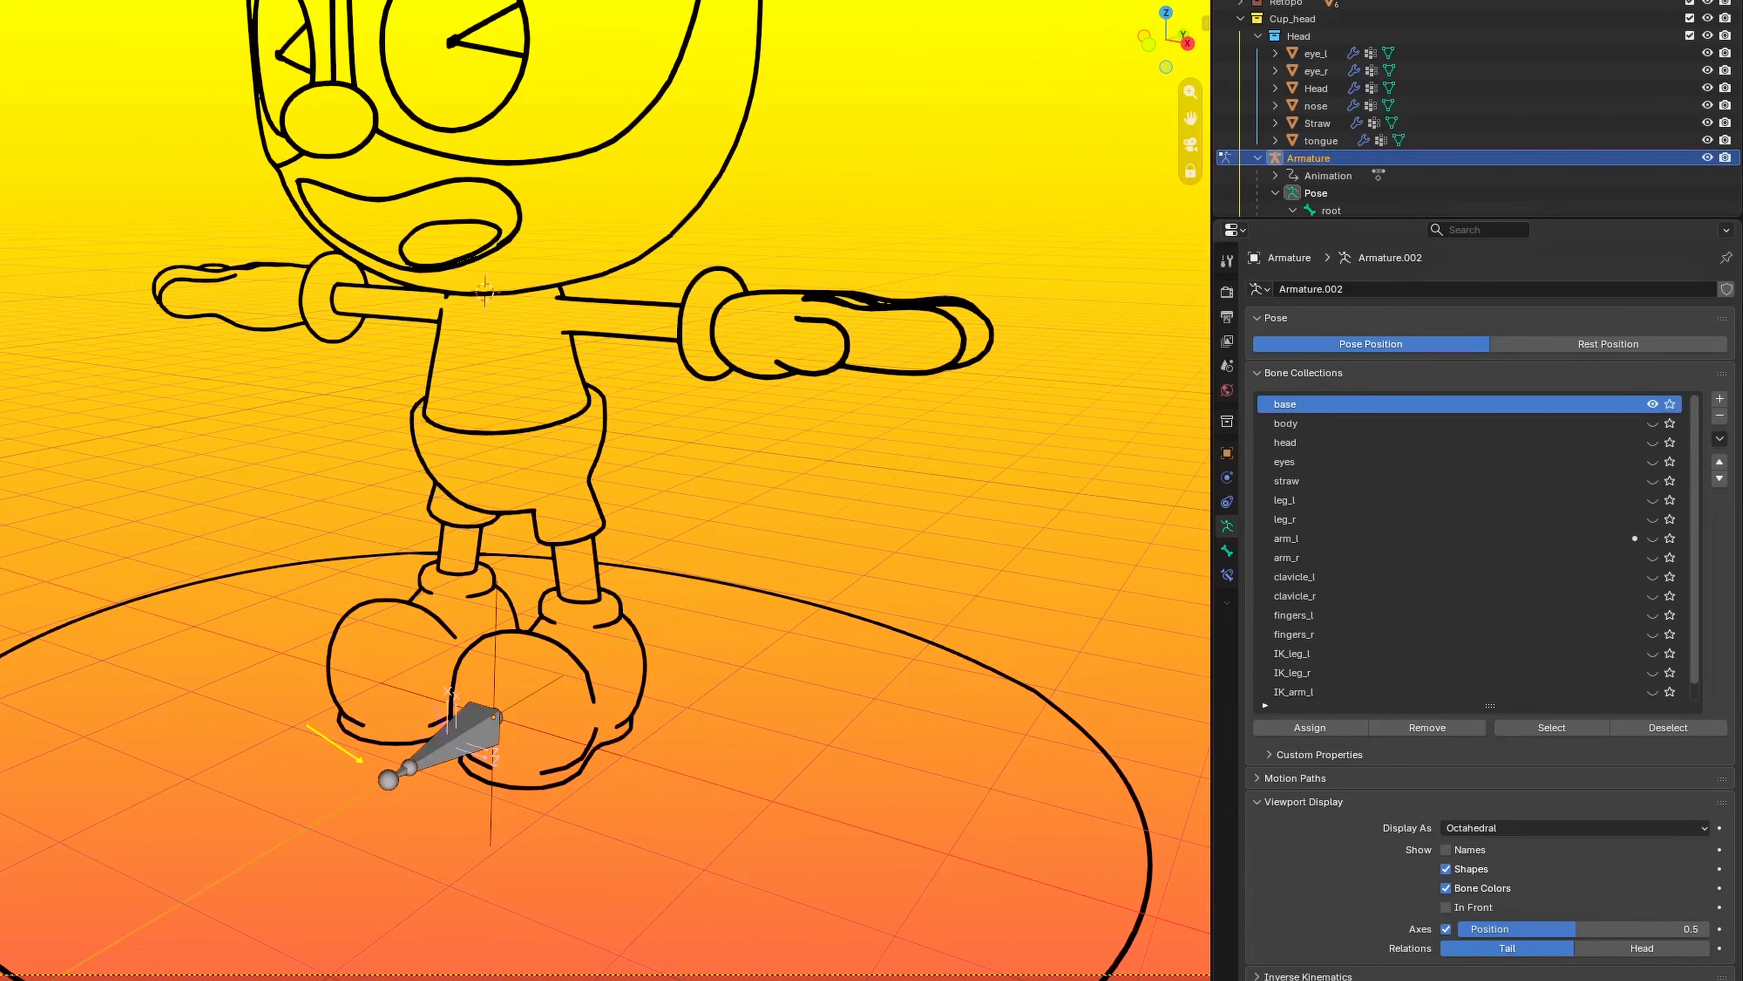
pyautogui.click(1653, 424)
pyautogui.moveTo(549, 405); pyautogui.dragTo(582, 422, button='middle')
pyautogui.click(477, 347)
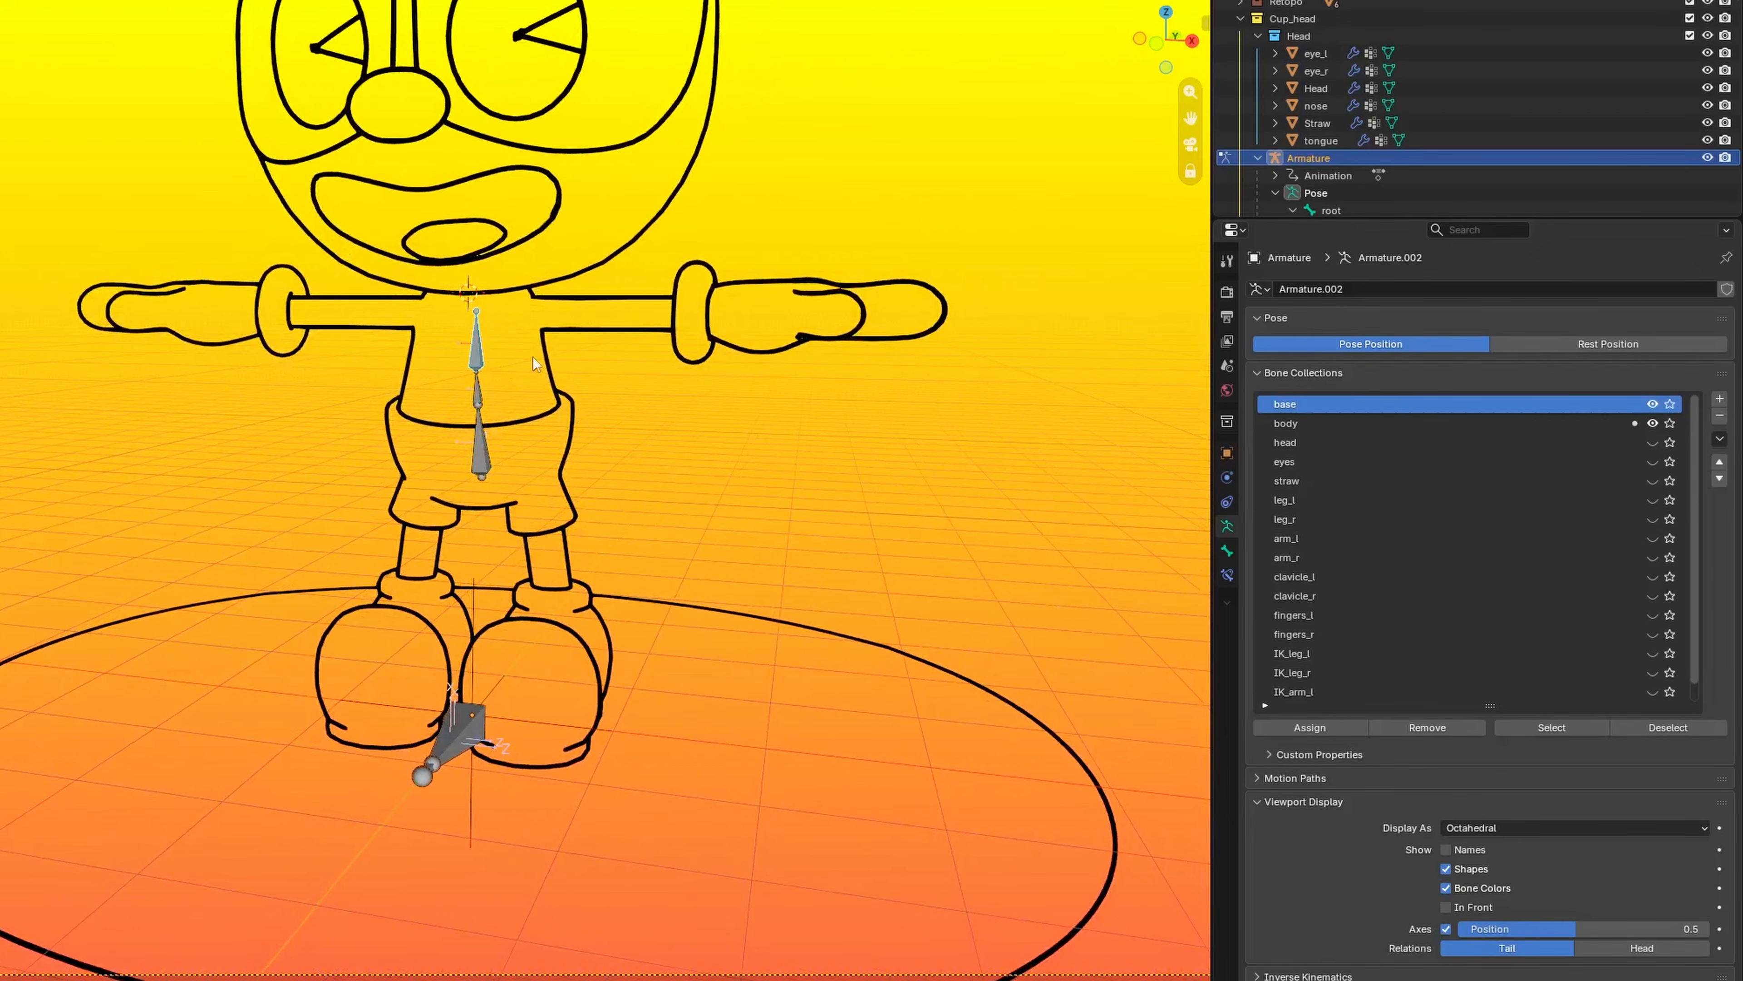
# Turn on the display of bone names for the armature in the viewport.
pyautogui.press('q')
pyautogui.click(514, 383)
pyautogui.moveTo(621, 481)
pyautogui.mouseDown(button='middle')
pyautogui.moveTo(610, 470)
pyautogui.moveTo(645, 493)
pyautogui.mouseUp(button='middle')
pyautogui.scroll(2, 645, 493)
# Show the head, eyes and straw bone collections.
pyautogui.click(1435, 443)
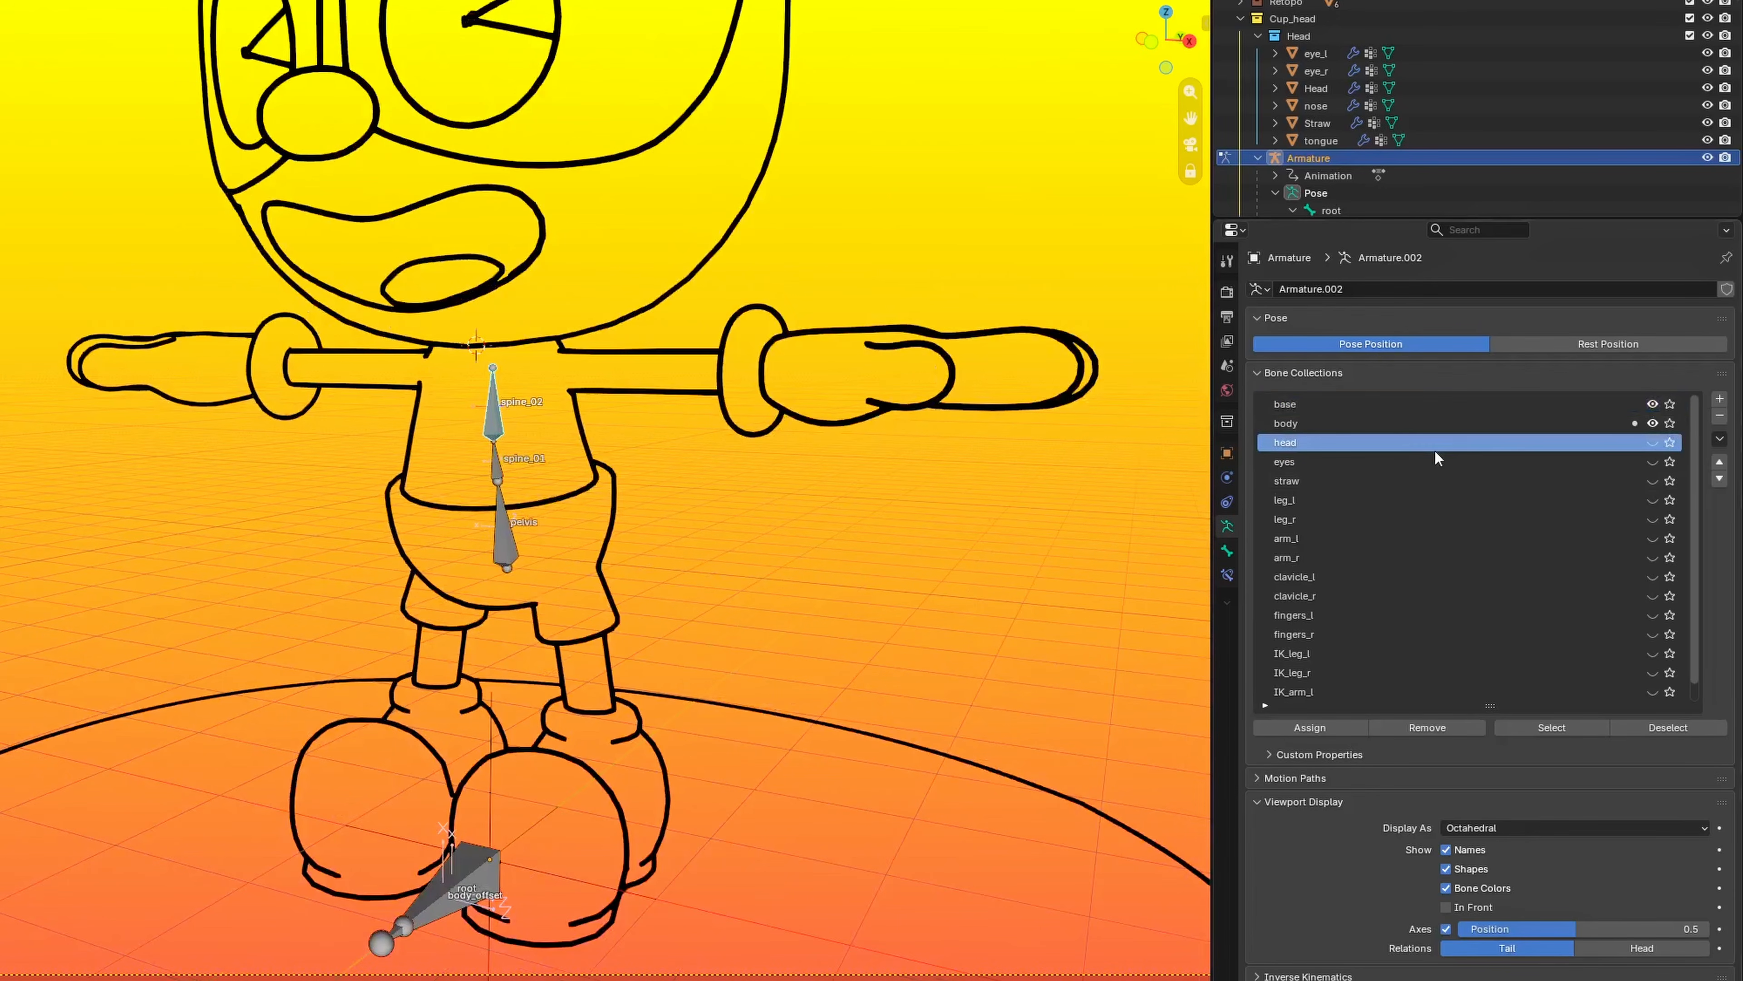
pyautogui.click(1652, 442)
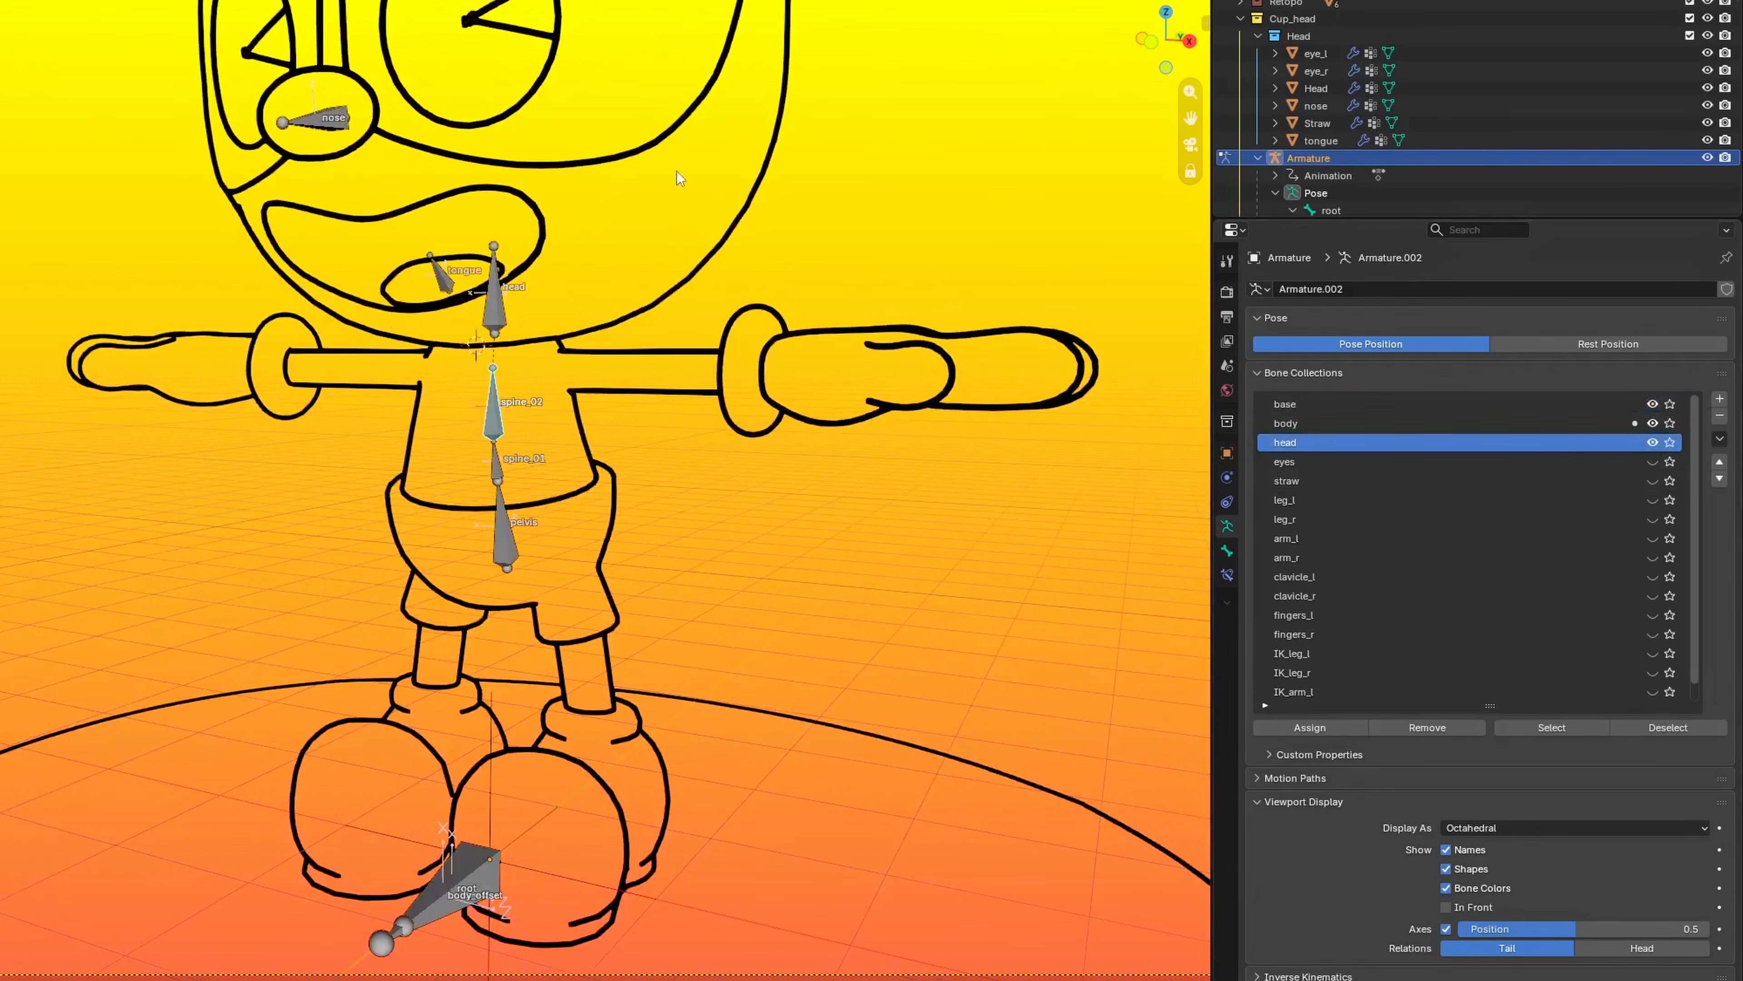
pyautogui.click(1651, 462)
pyautogui.scroll(-3, 692, 241)
pyautogui.click(1652, 481)
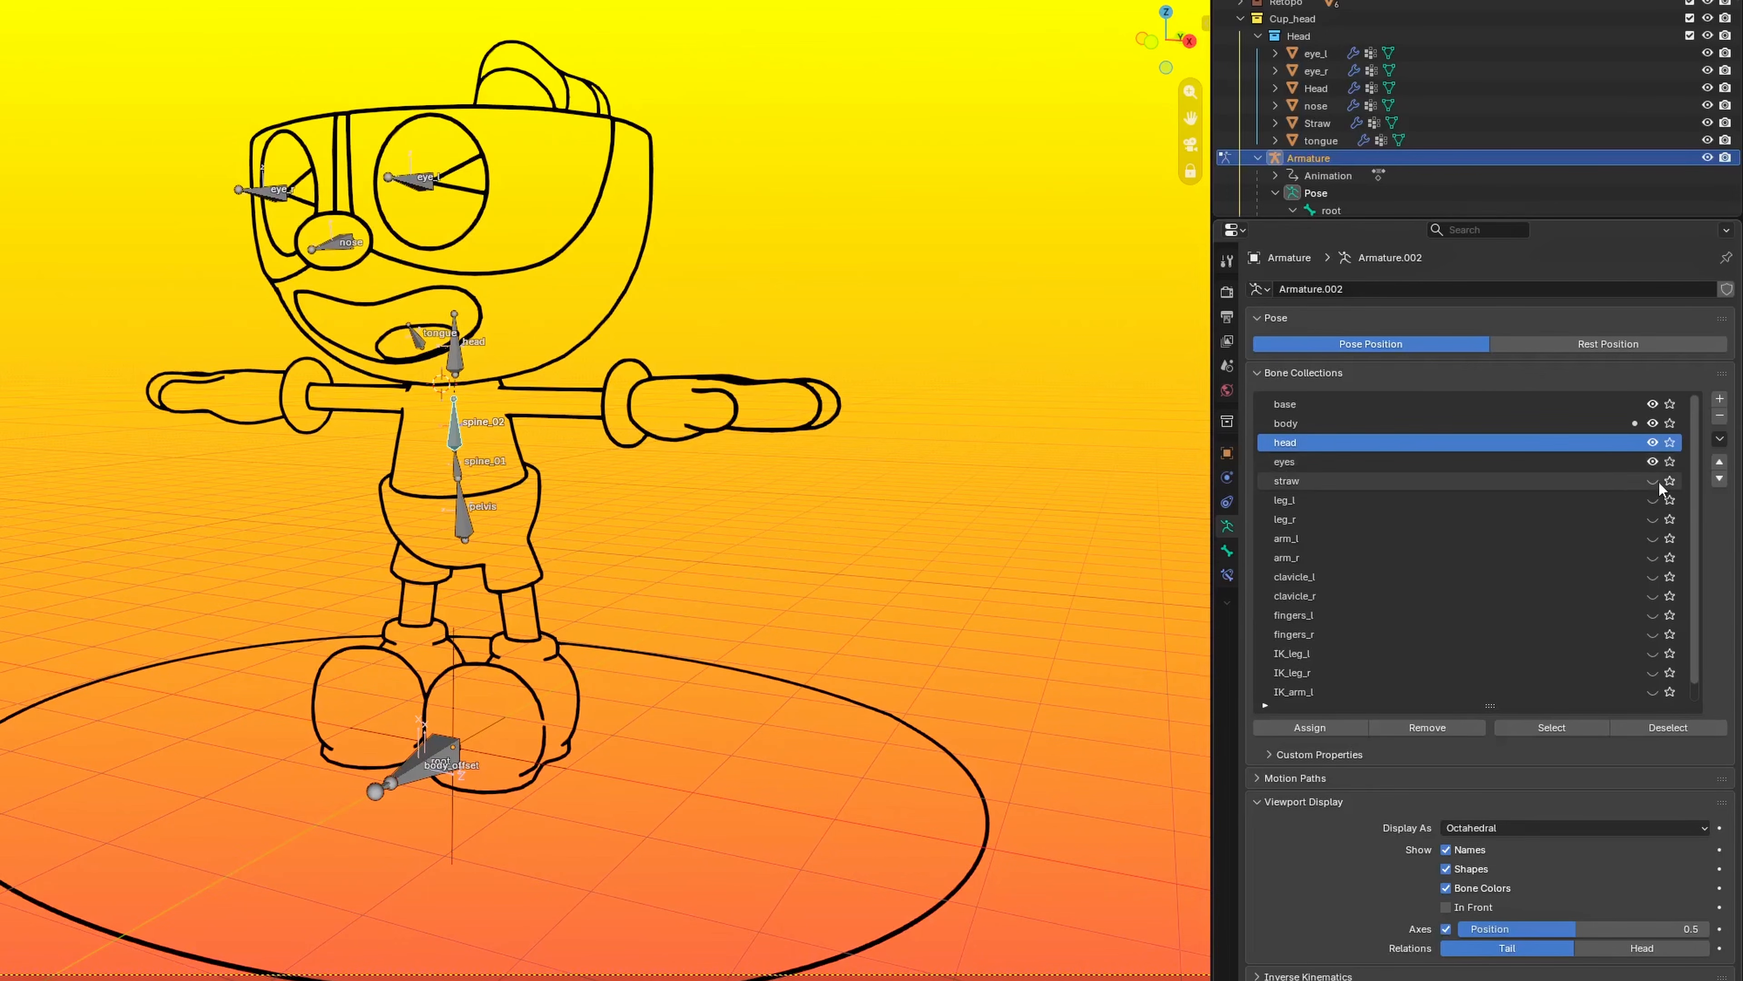
pyautogui.moveTo(721, 268); pyautogui.dragTo(799, 262, button='middle')
pyautogui.scroll(4, 732, 410)
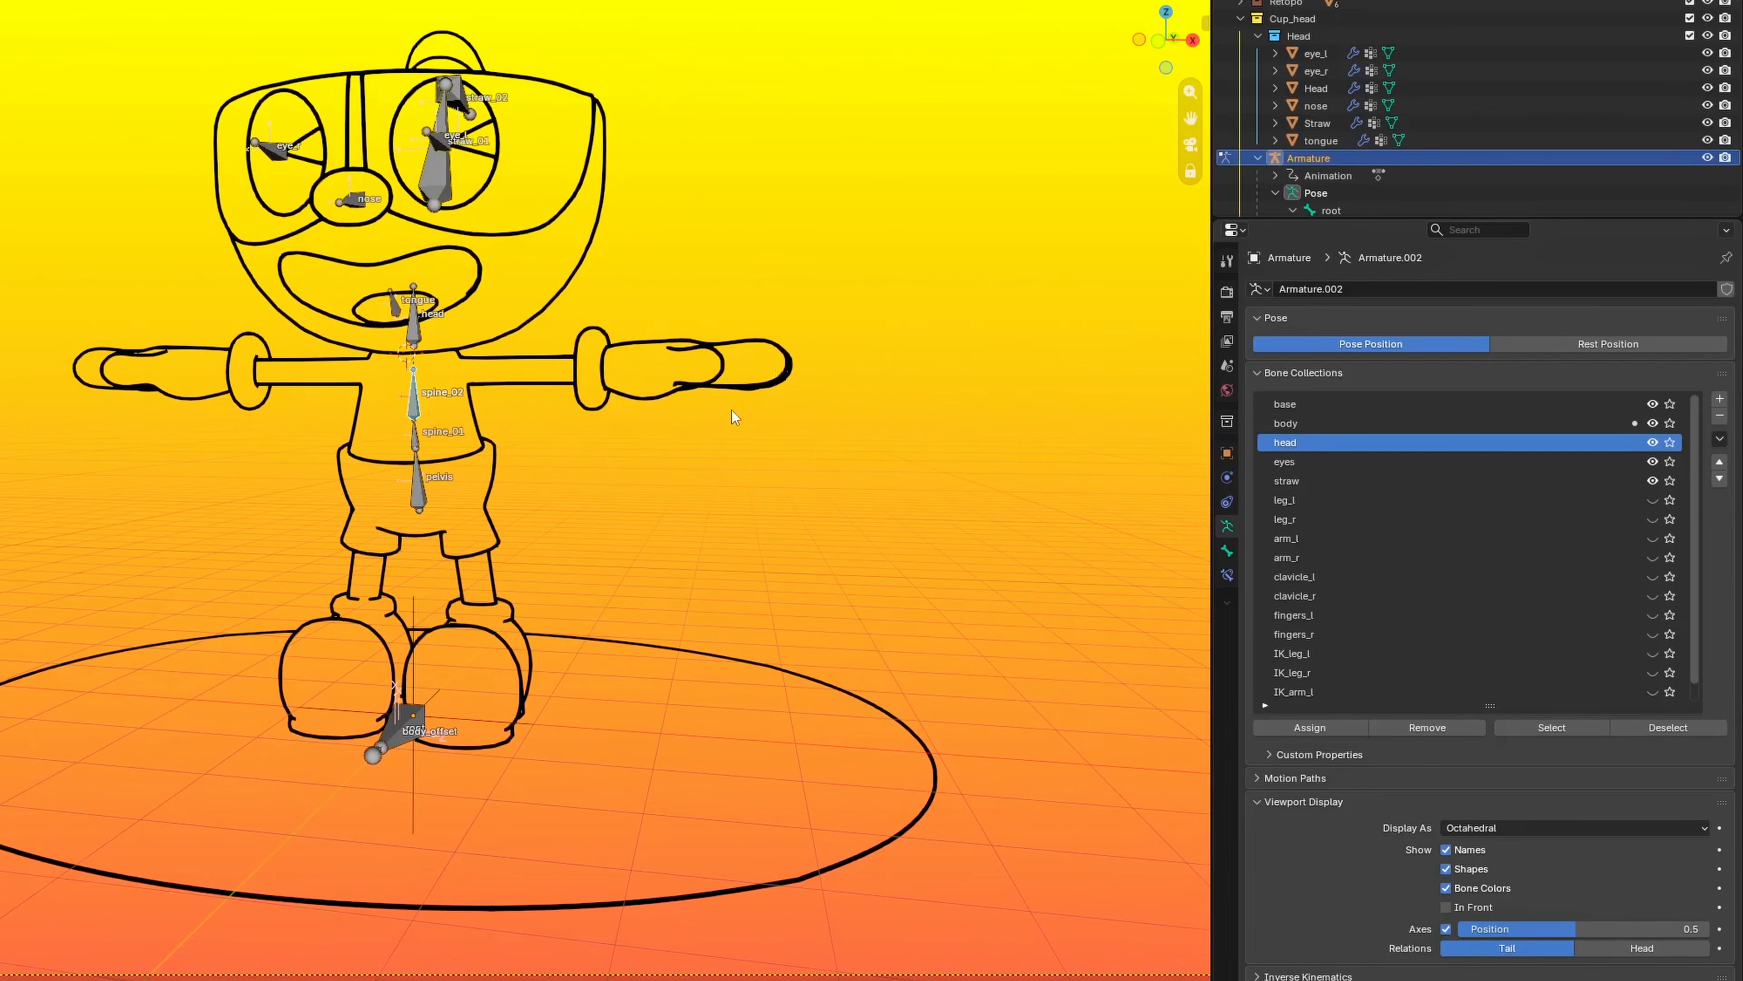
# Show the leg_l and IK_leg_l bone collections.
pyautogui.click(1285, 500)
pyautogui.scroll(2, 651, 569)
pyautogui.scroll(2, 673, 536)
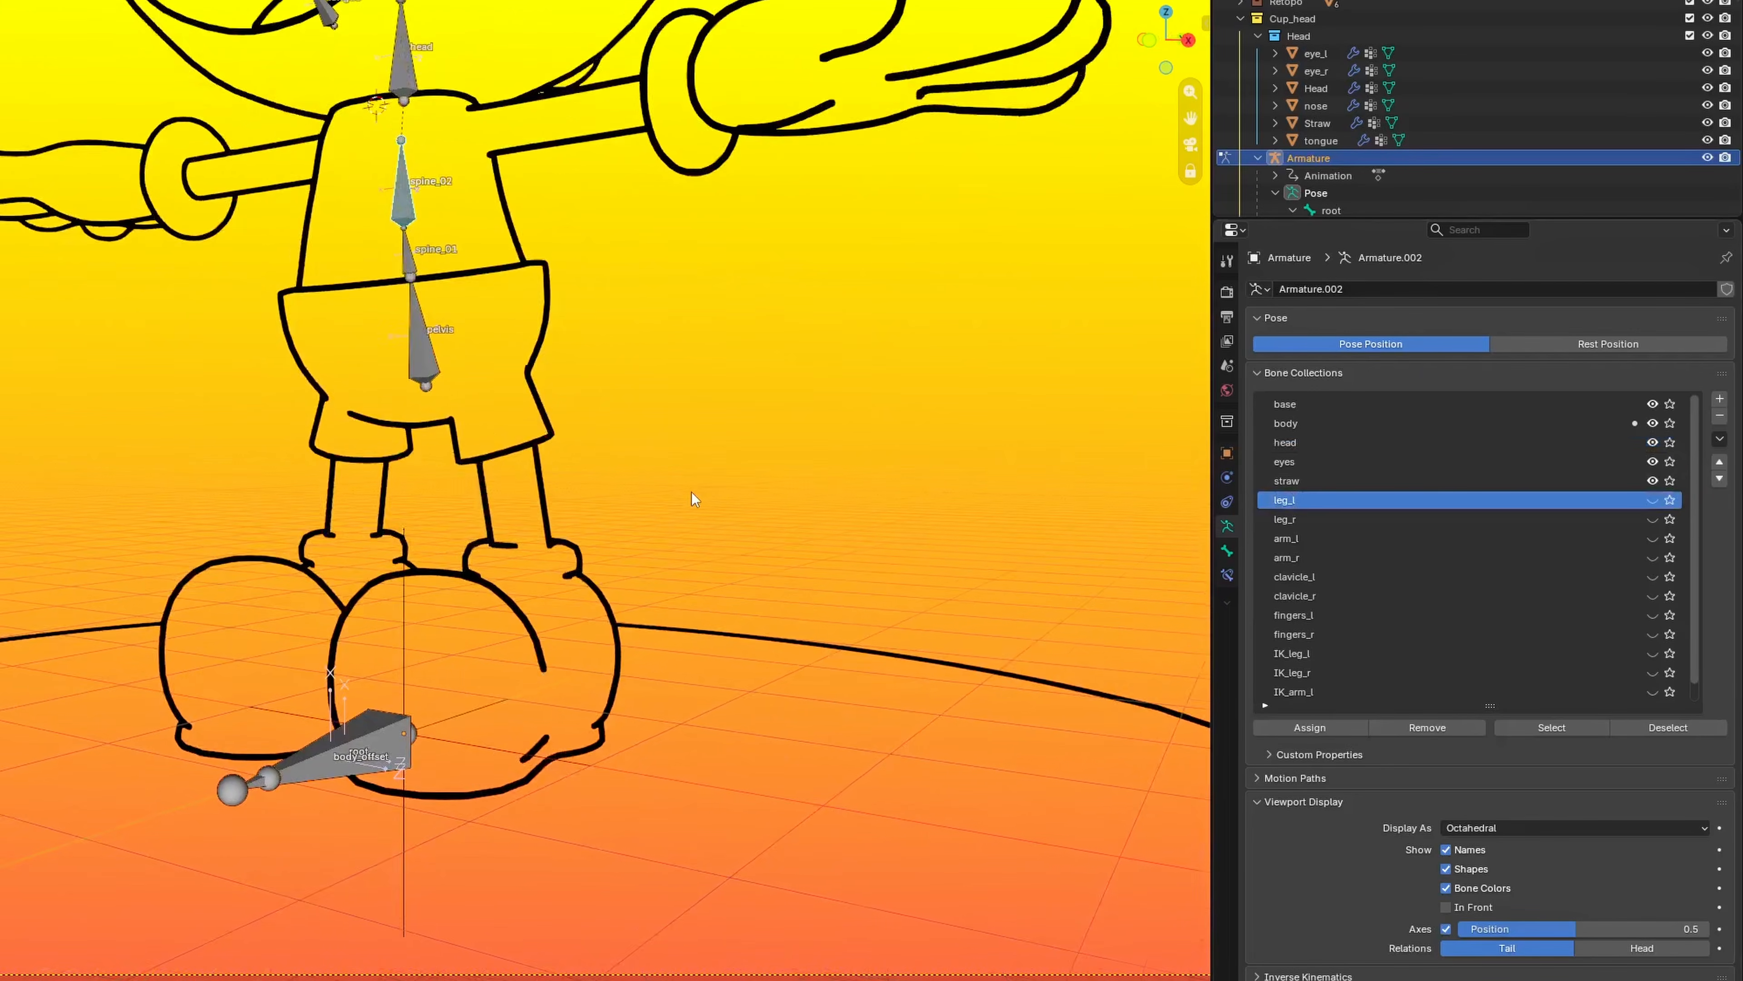
pyautogui.click(1652, 500)
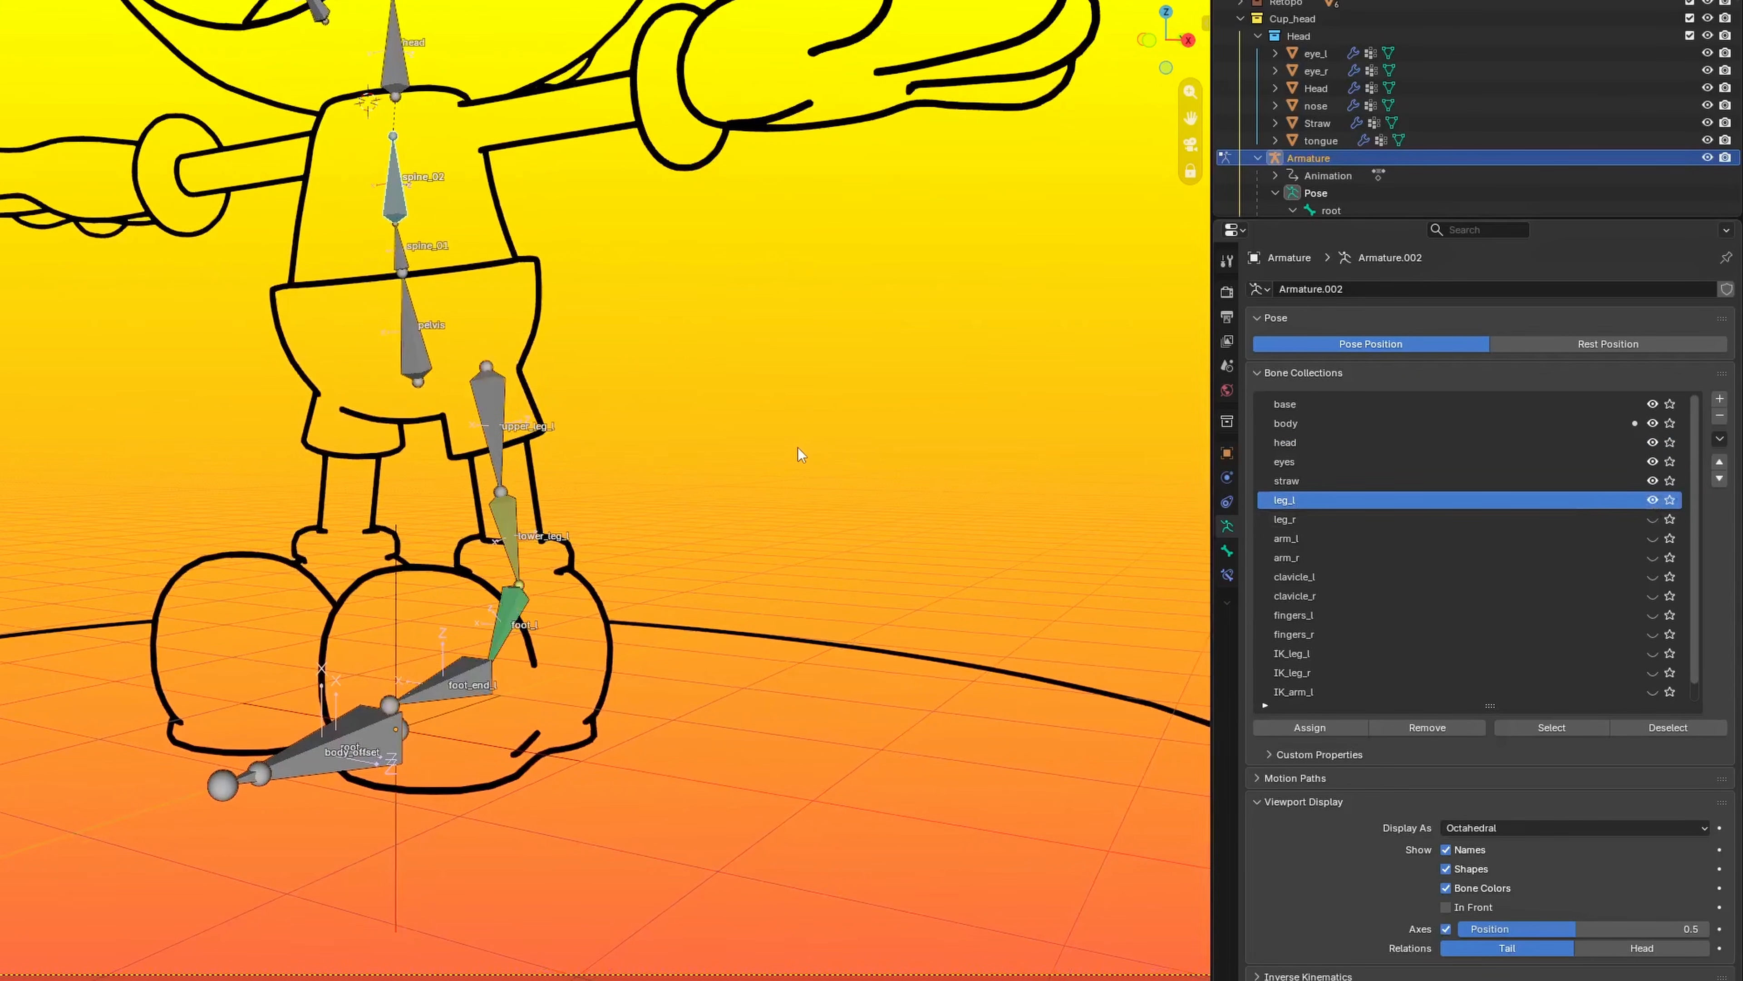
pyautogui.click(1334, 658)
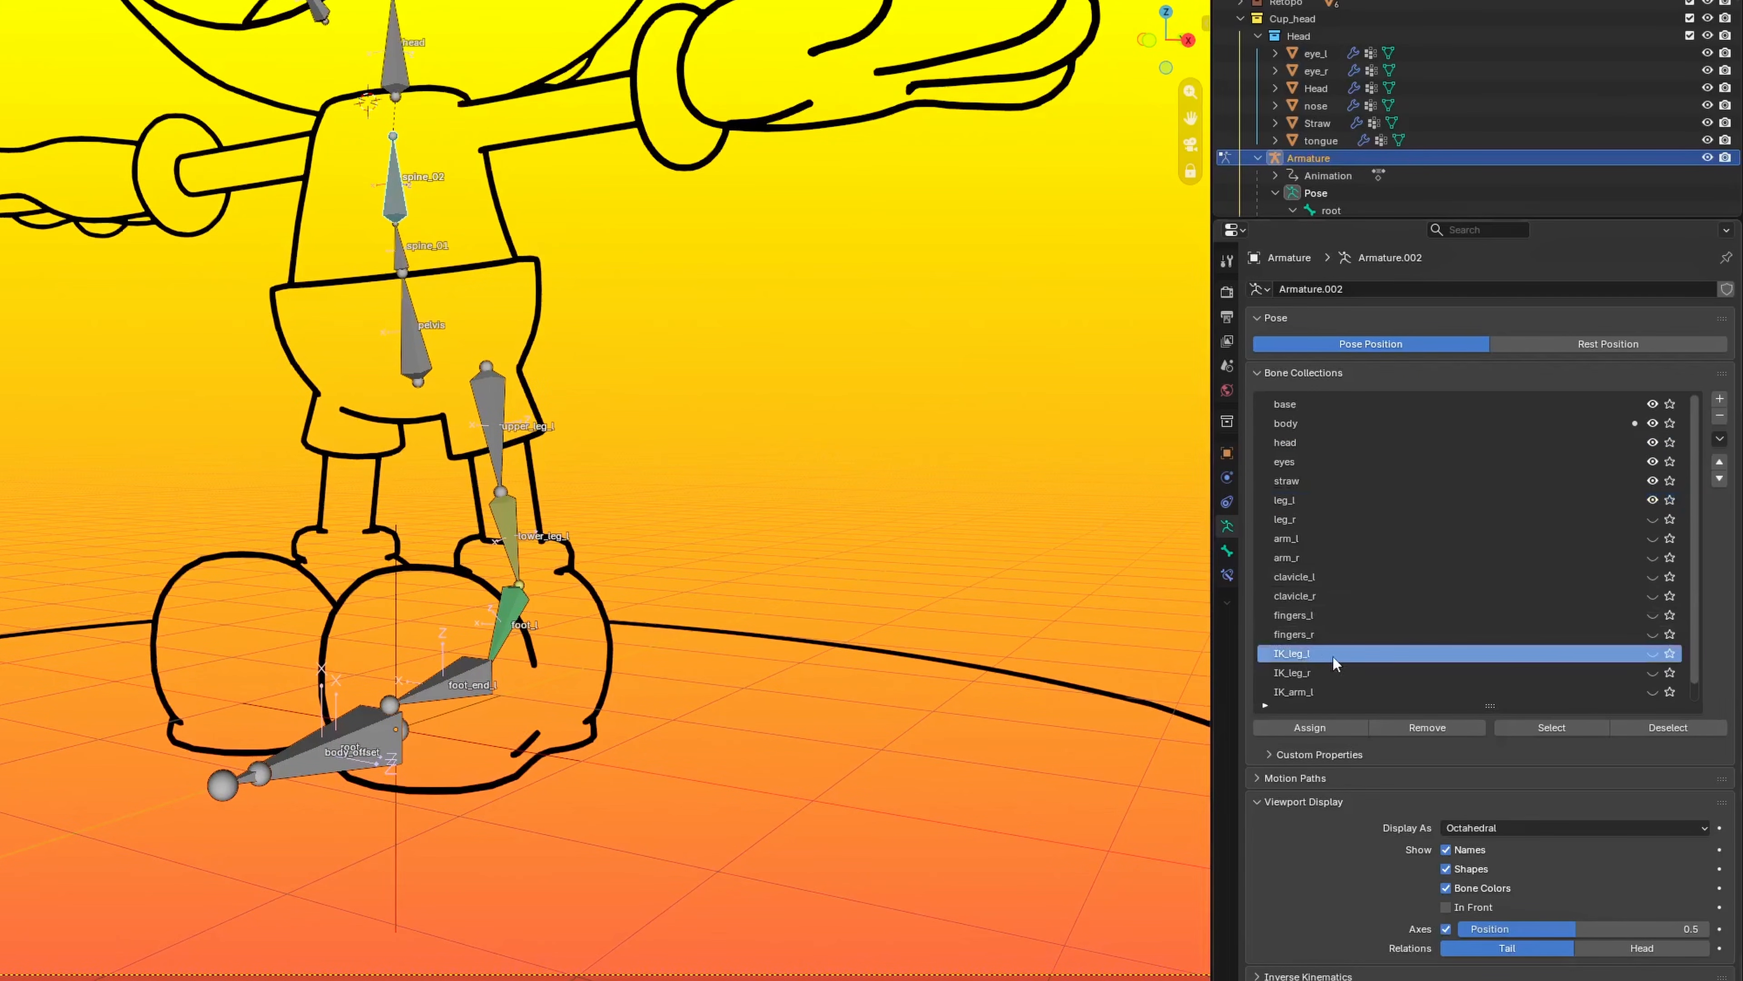
pyautogui.click(1653, 653)
pyautogui.scroll(1, 604, 605)
pyautogui.moveTo(580, 615)
pyautogui.mouseDown()
pyautogui.moveTo(547, 576)
pyautogui.moveTo(750, 552)
pyautogui.mouseUp()
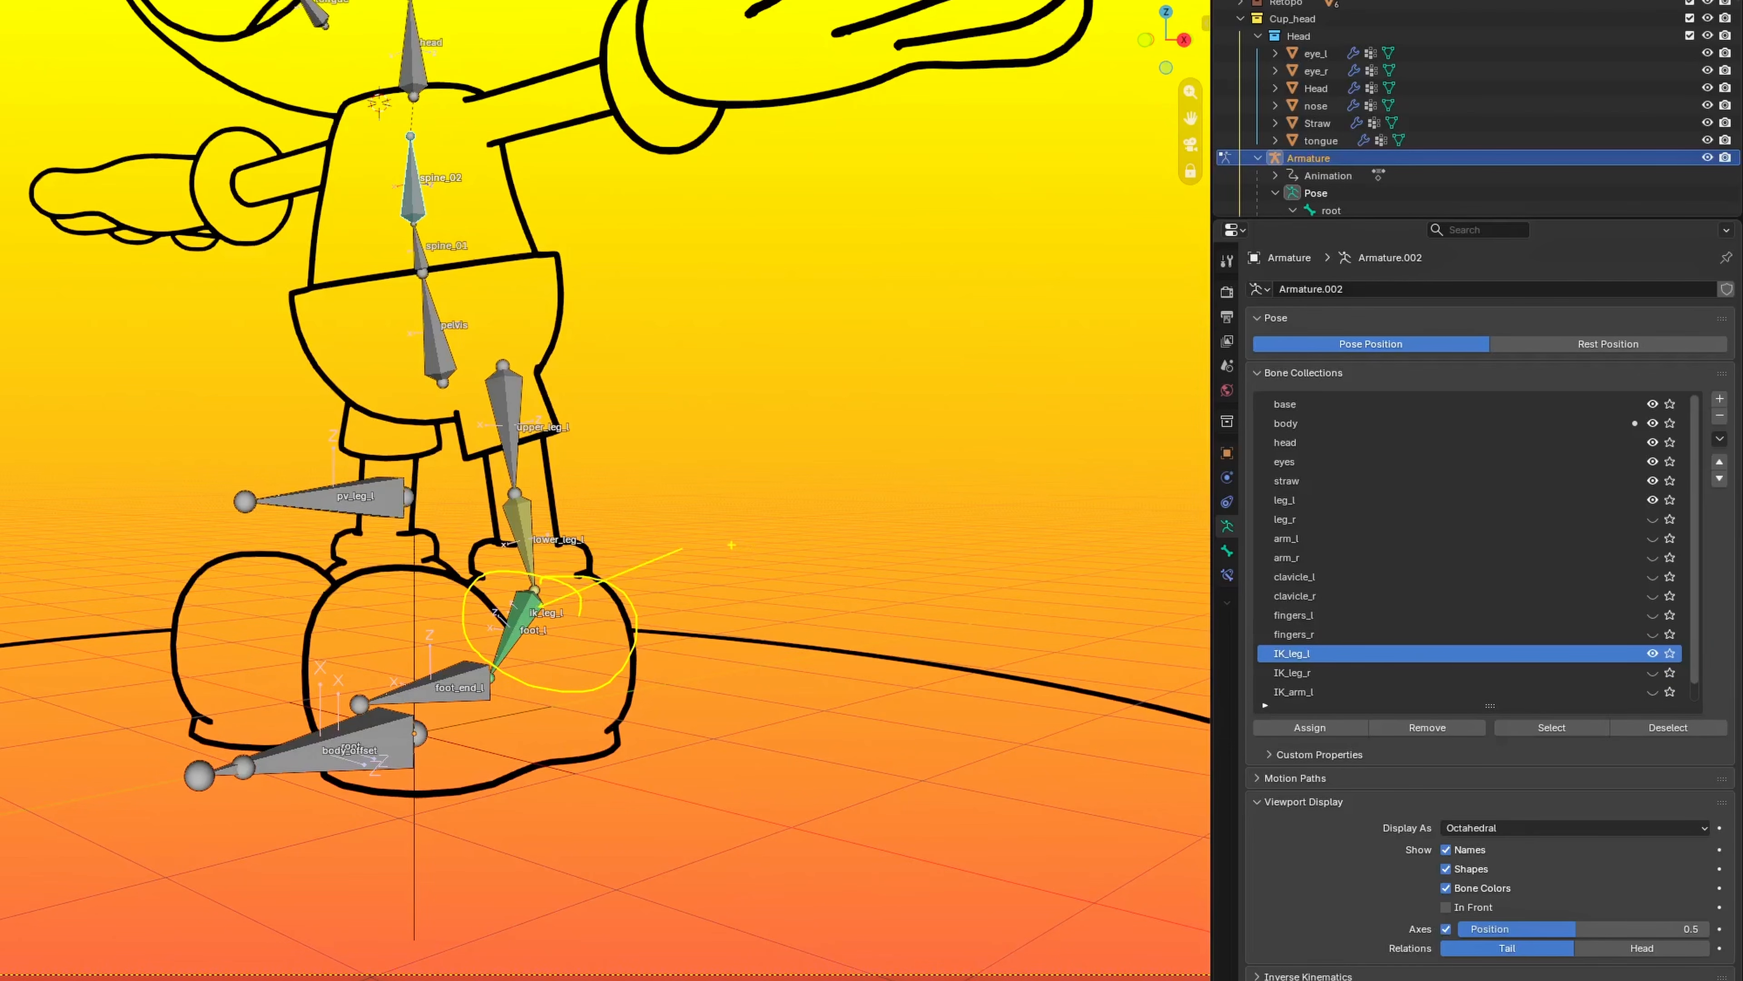
pyautogui.moveTo(508, 643); pyautogui.dragTo(460, 625)
pyautogui.moveTo(432, 454)
pyautogui.mouseDown()
pyautogui.moveTo(371, 562)
pyautogui.moveTo(392, 443)
pyautogui.mouseUp()
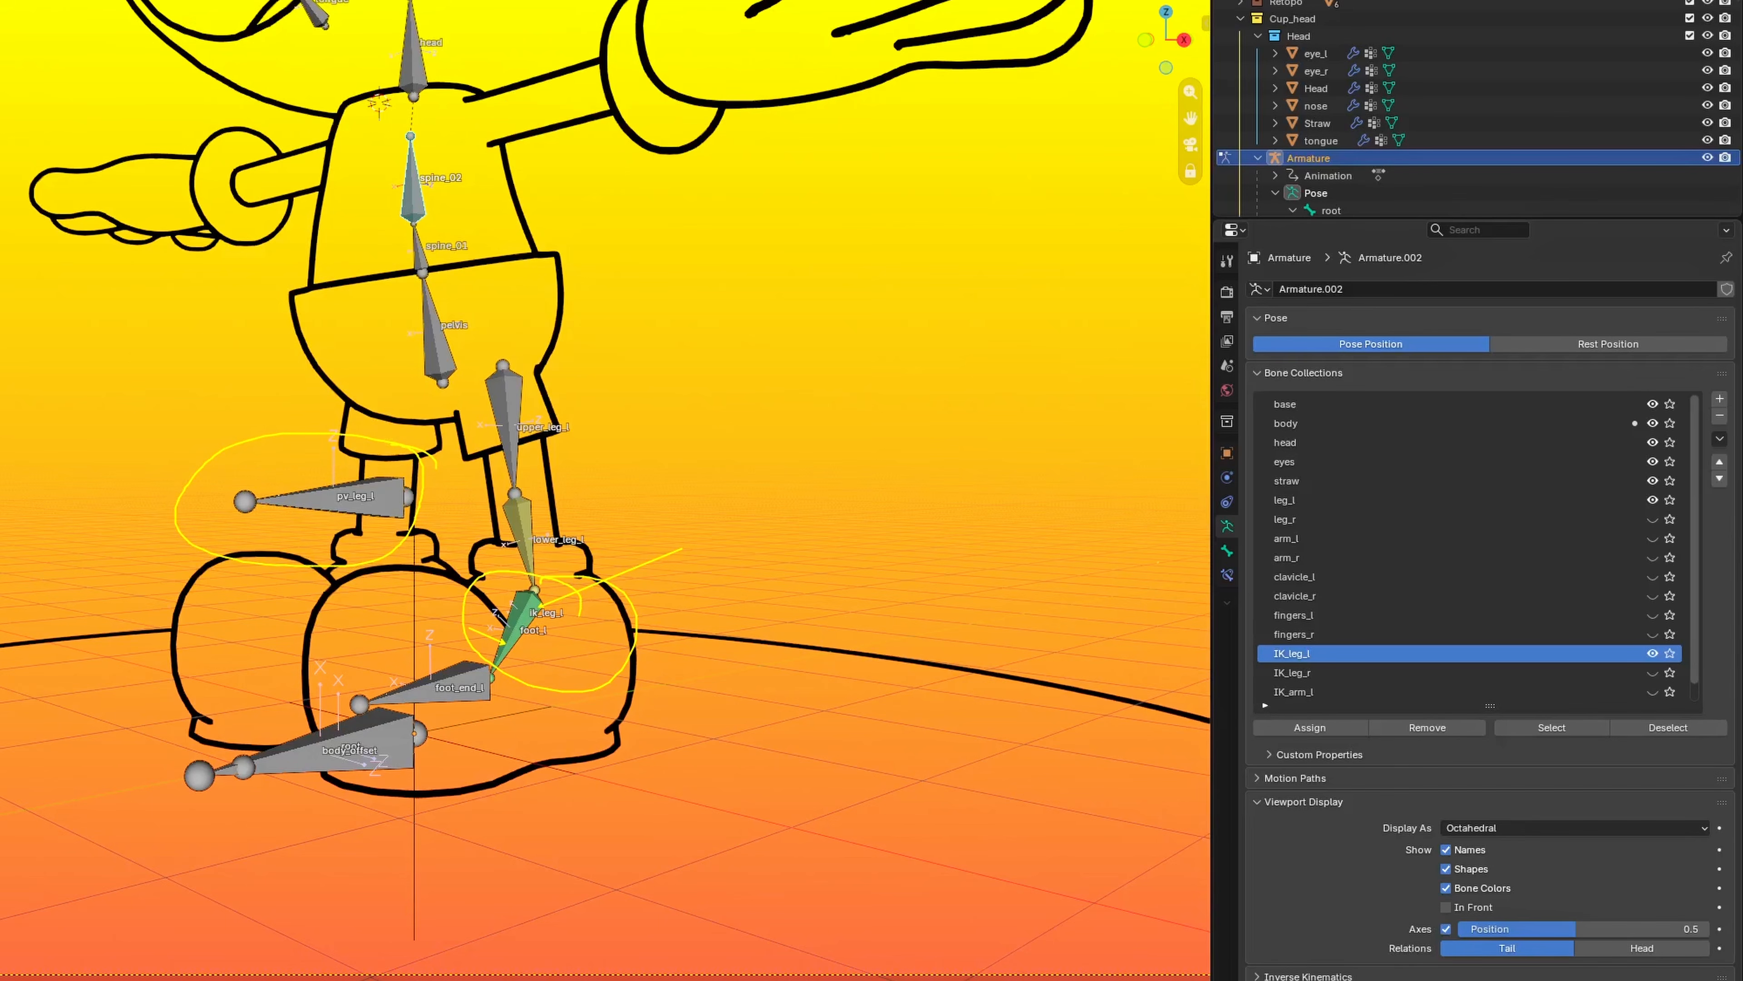
pyautogui.moveTo(1197, 556); pyautogui.dragTo(1243, 585)
pyautogui.moveTo(539, 521); pyautogui.dragTo(862, 379)
pyautogui.press('Escape')
# Test the left leg's IK by moving the ik_leg_l bone upward, and undo the move.
pyautogui.click(516, 615)
pyautogui.click(516, 615)
pyautogui.moveTo(635, 592); pyautogui.dragTo(610, 583, button='middle')
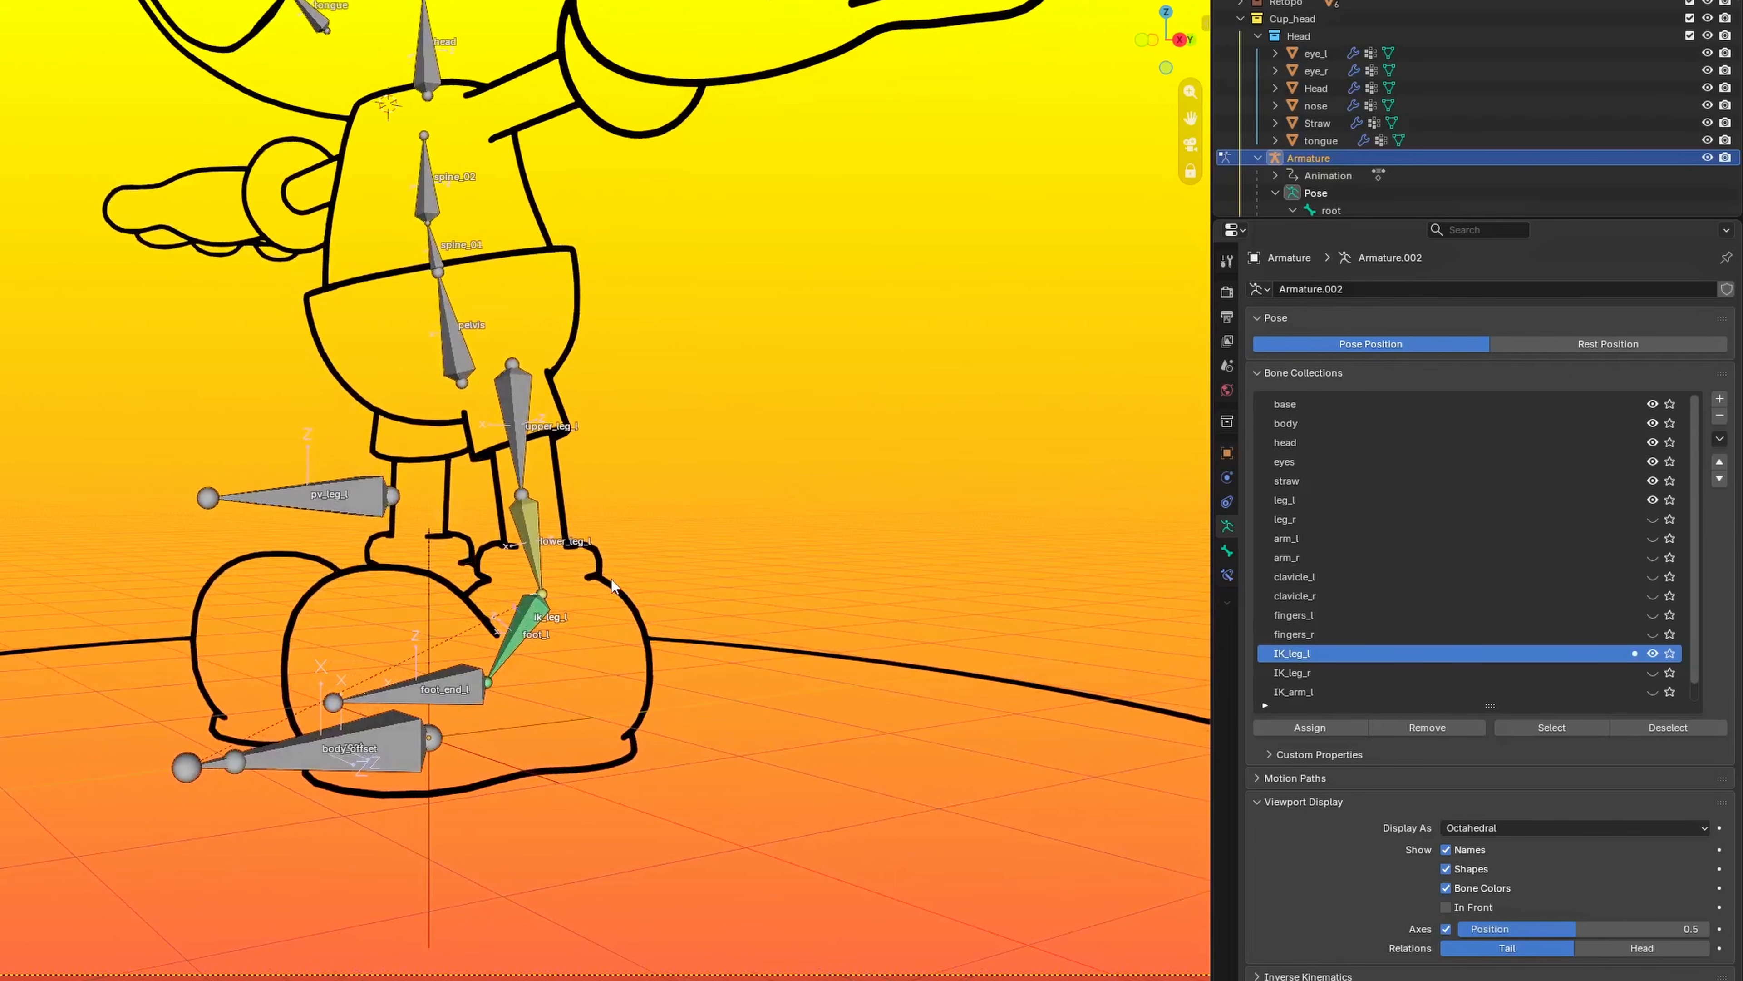
pyautogui.press('g')
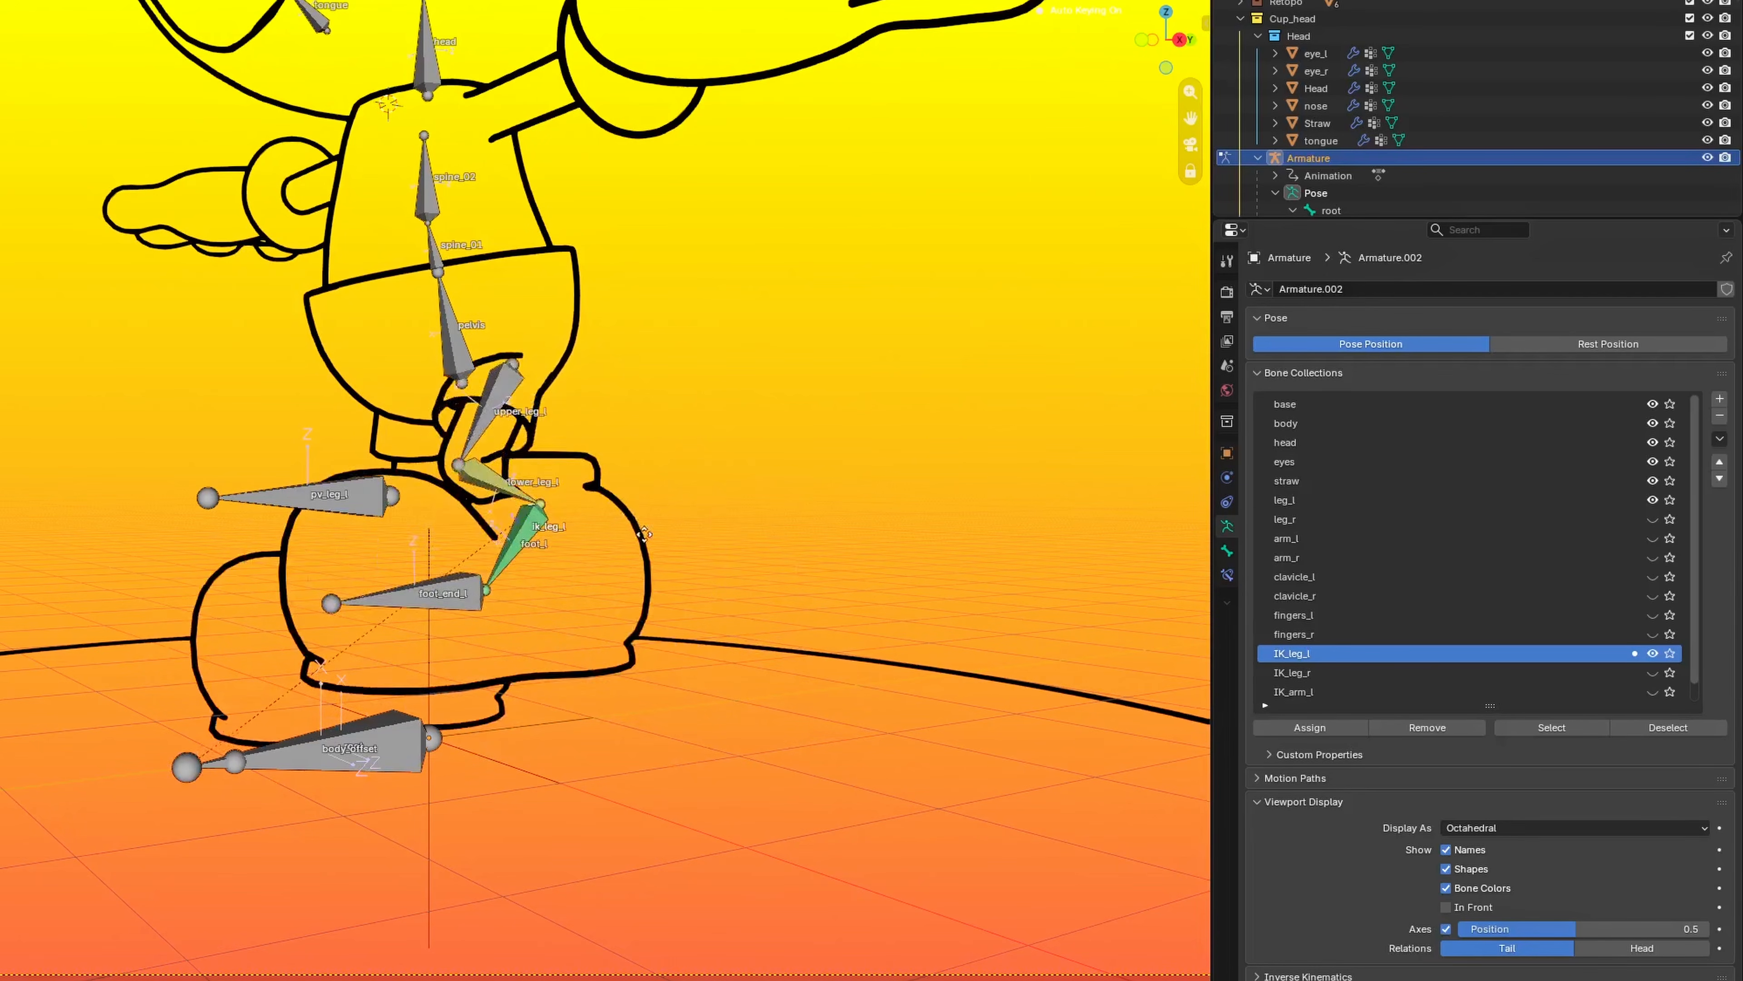
pyautogui.click(548, 548)
pyautogui.hotkey('ctrl', 'z')
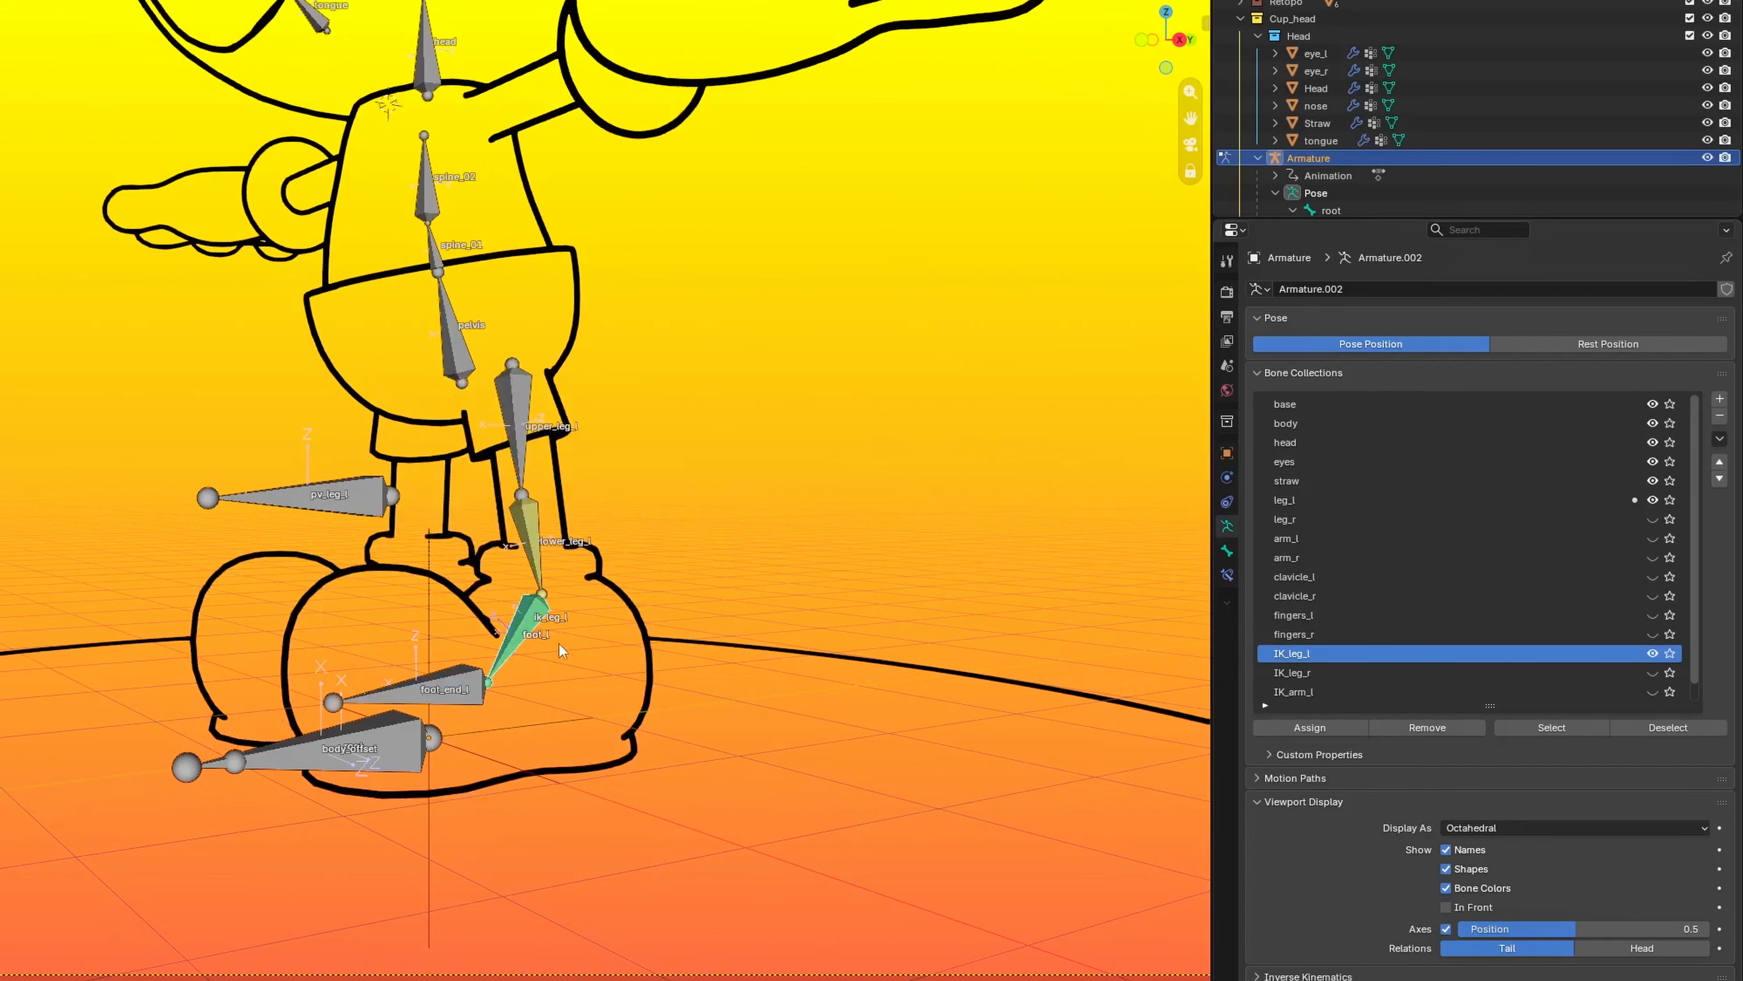
pyautogui.moveTo(474, 615); pyautogui.dragTo(539, 580)
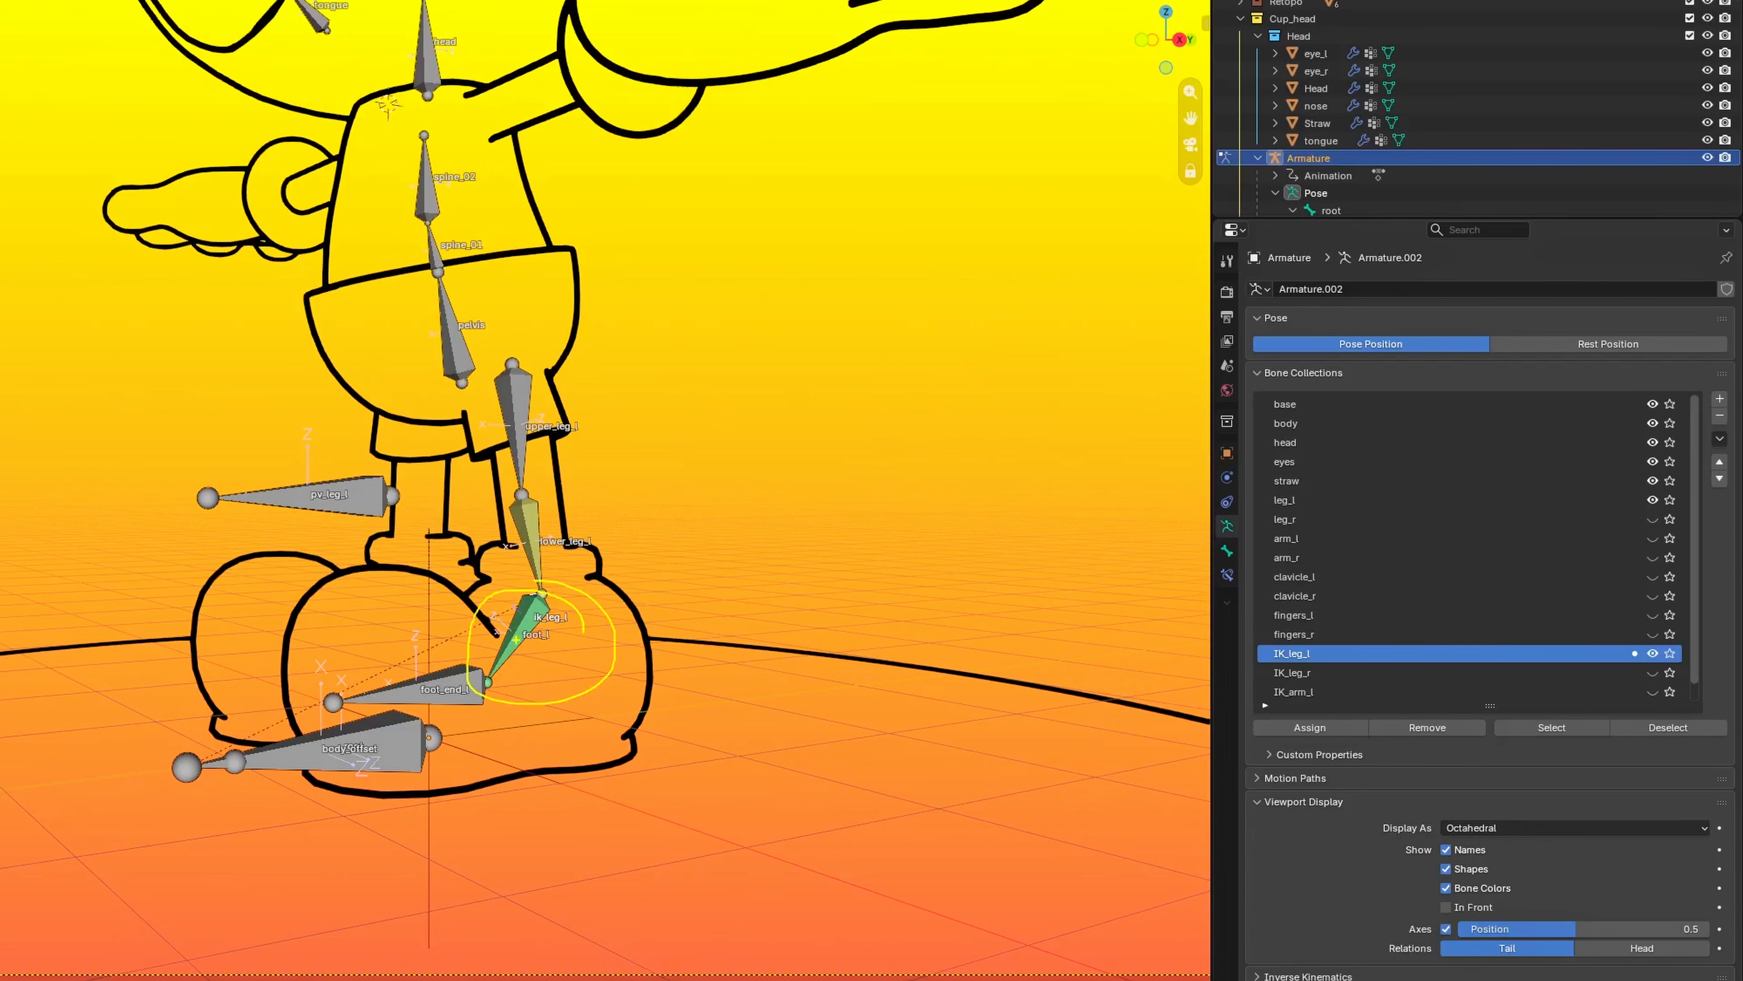
pyautogui.moveTo(520, 645); pyautogui.dragTo(591, 698)
pyautogui.press('Escape')
pyautogui.scroll(-1, 667, 542)
pyautogui.moveTo(665, 538); pyautogui.dragTo(695, 544, button='middle')
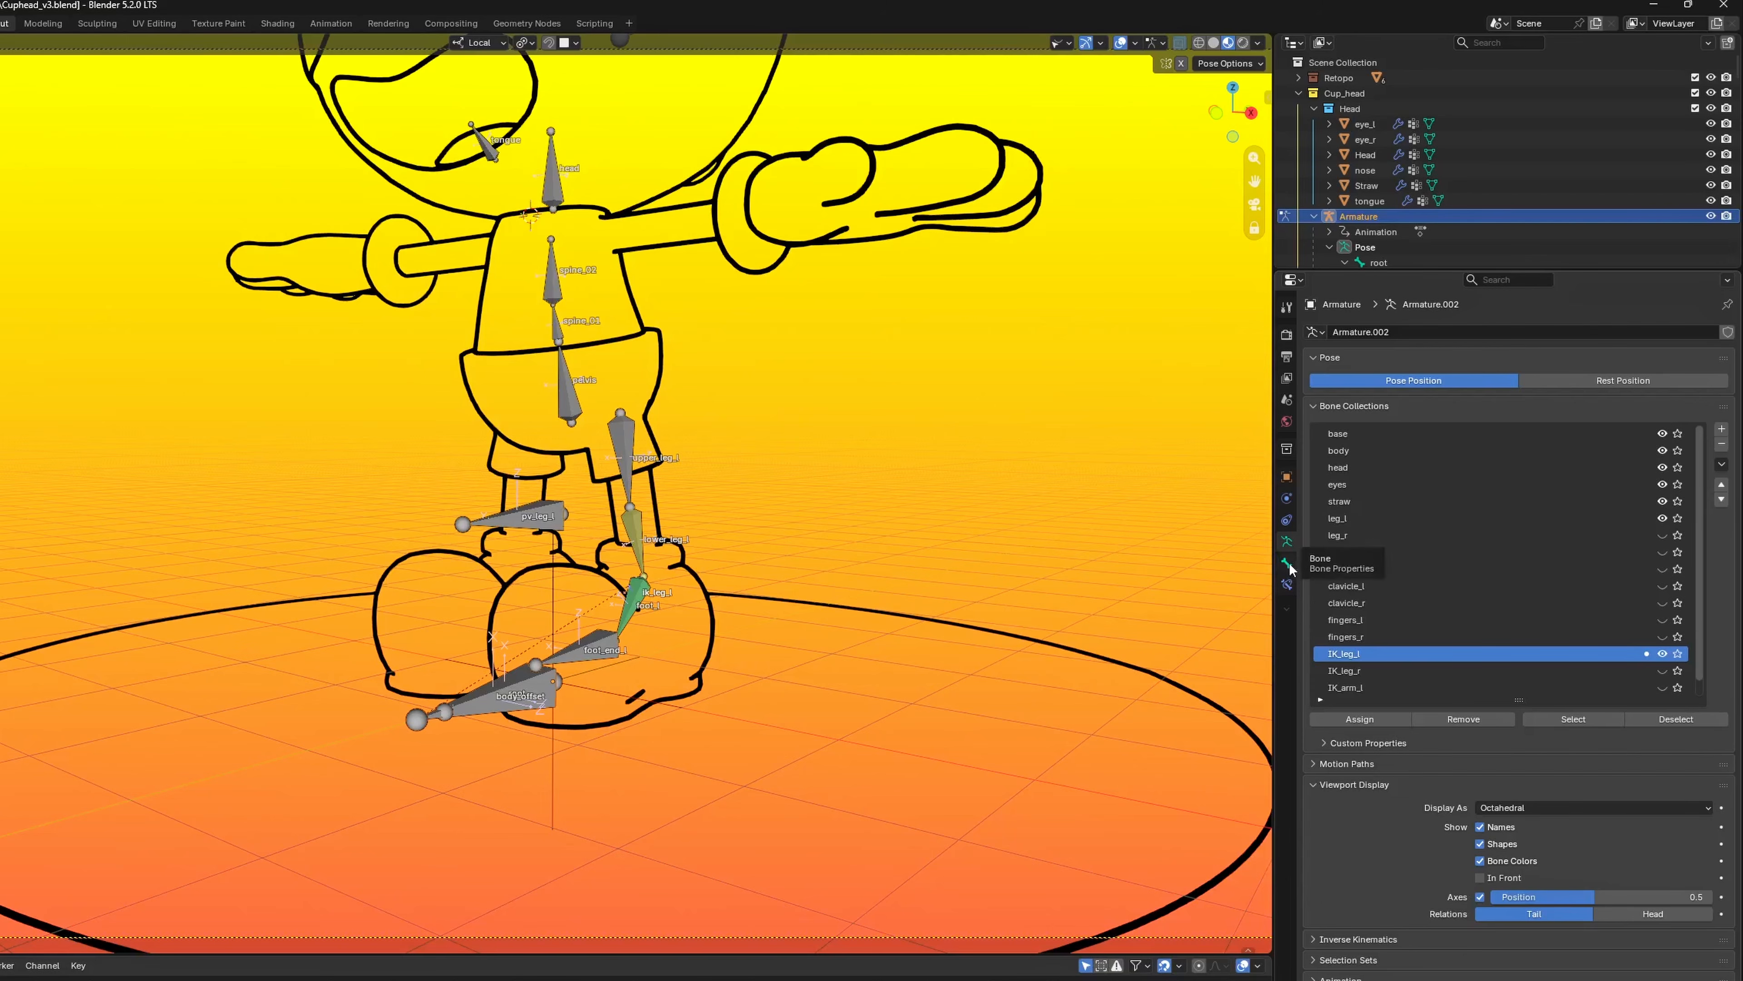
# Examine the Custom Shape settings in the bone properties of ik_leg_l.
pyautogui.click(1287, 563)
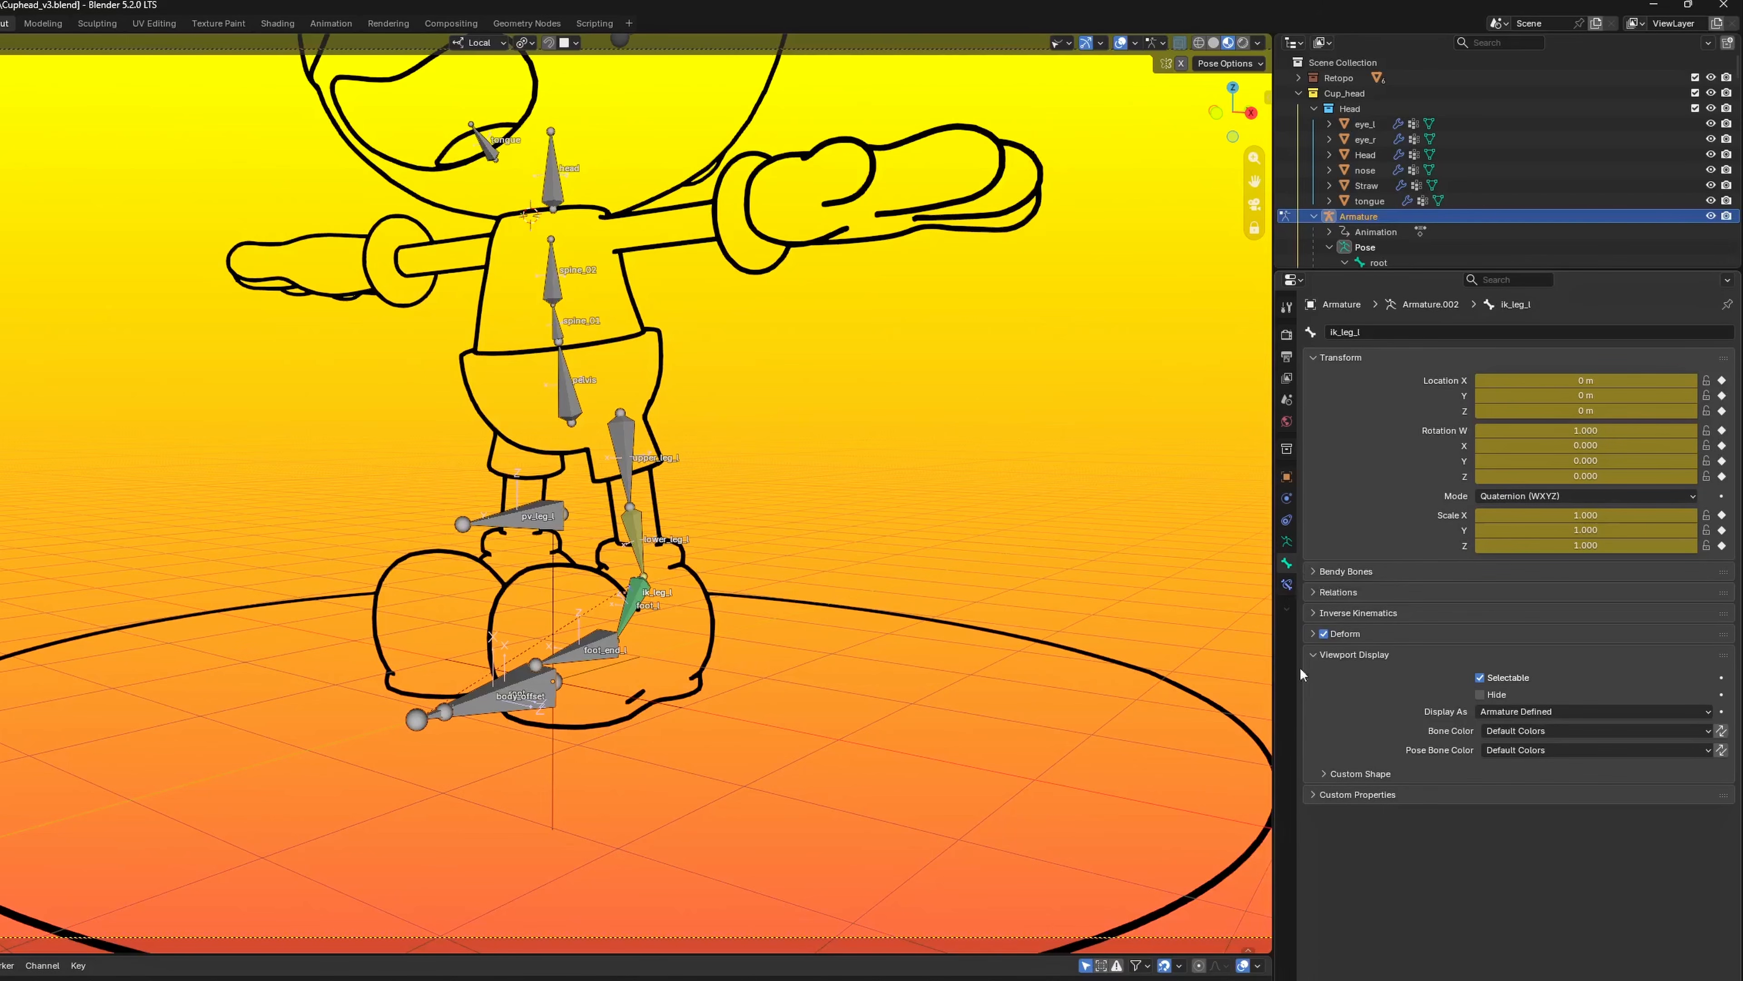
pyautogui.click(1326, 774)
pyautogui.scroll(-2, 1327, 774)
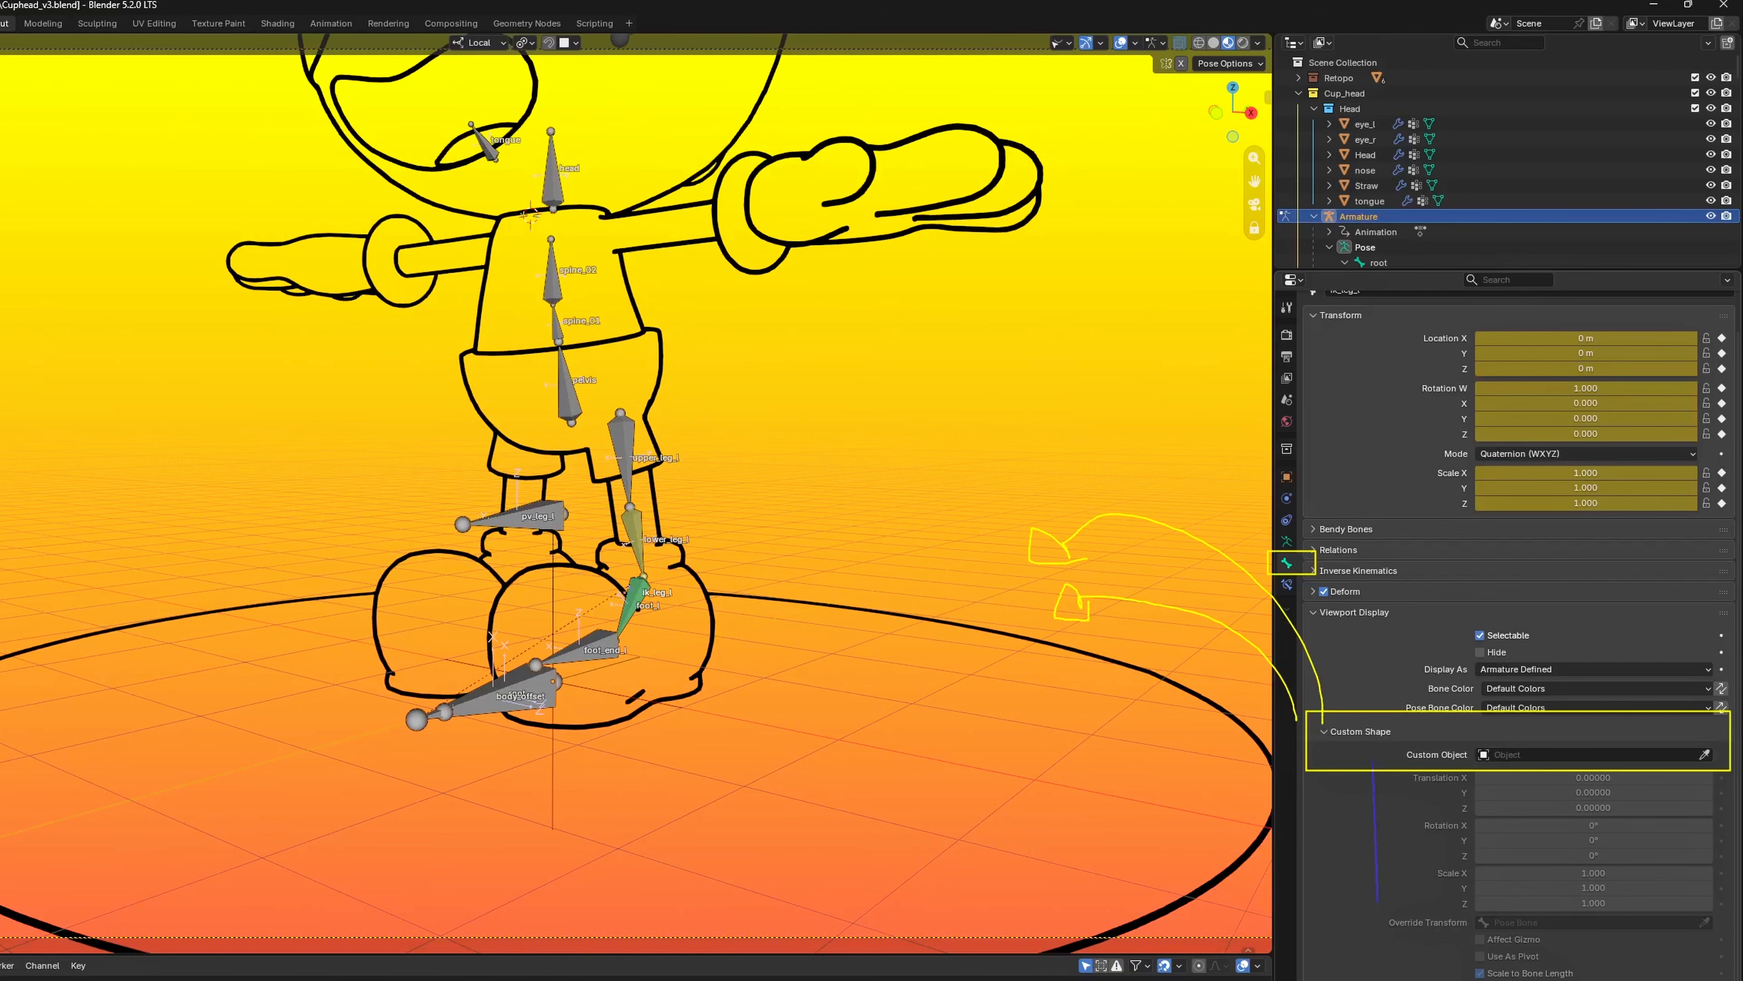
pyautogui.keyDown('shift'); pyautogui.moveTo(1372, 784); pyautogui.dragTo(1357, 782); pyautogui.keyUp('shift')
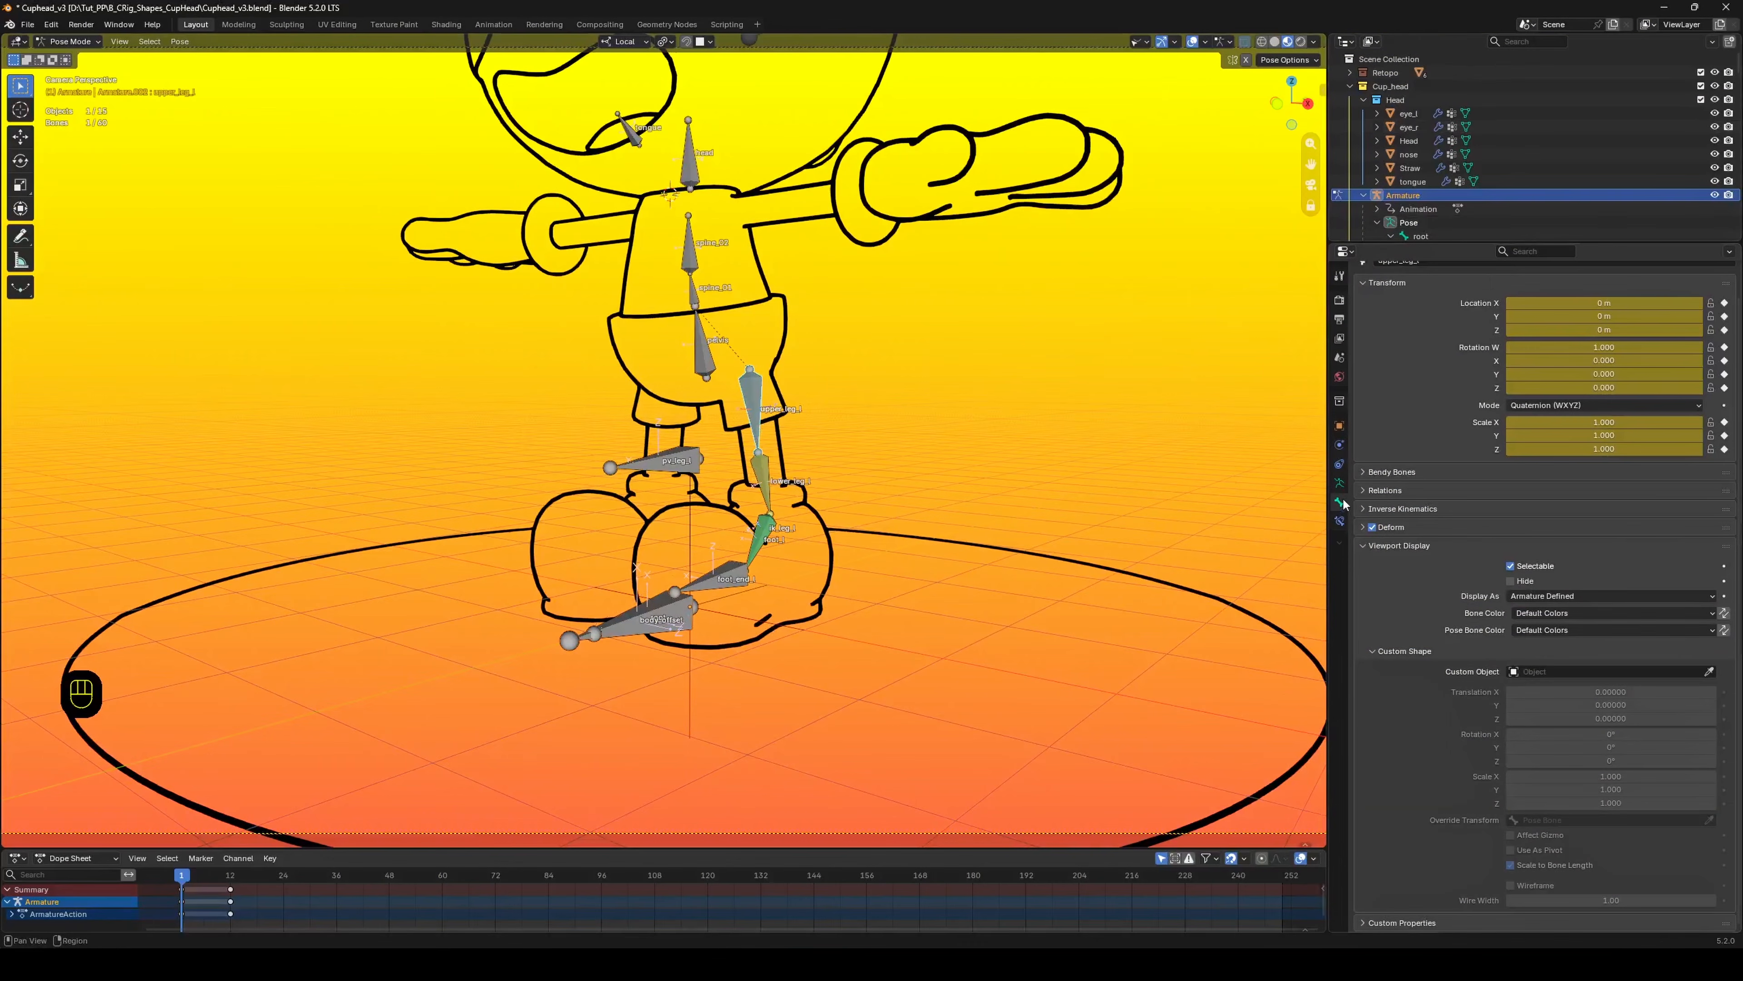
# Hide the body, head, eyes, straw, leg_l and IK_leg_l bone collections.
pyautogui.click(1341, 487)
pyautogui.moveTo(1672, 462); pyautogui.dragTo(1672, 403)
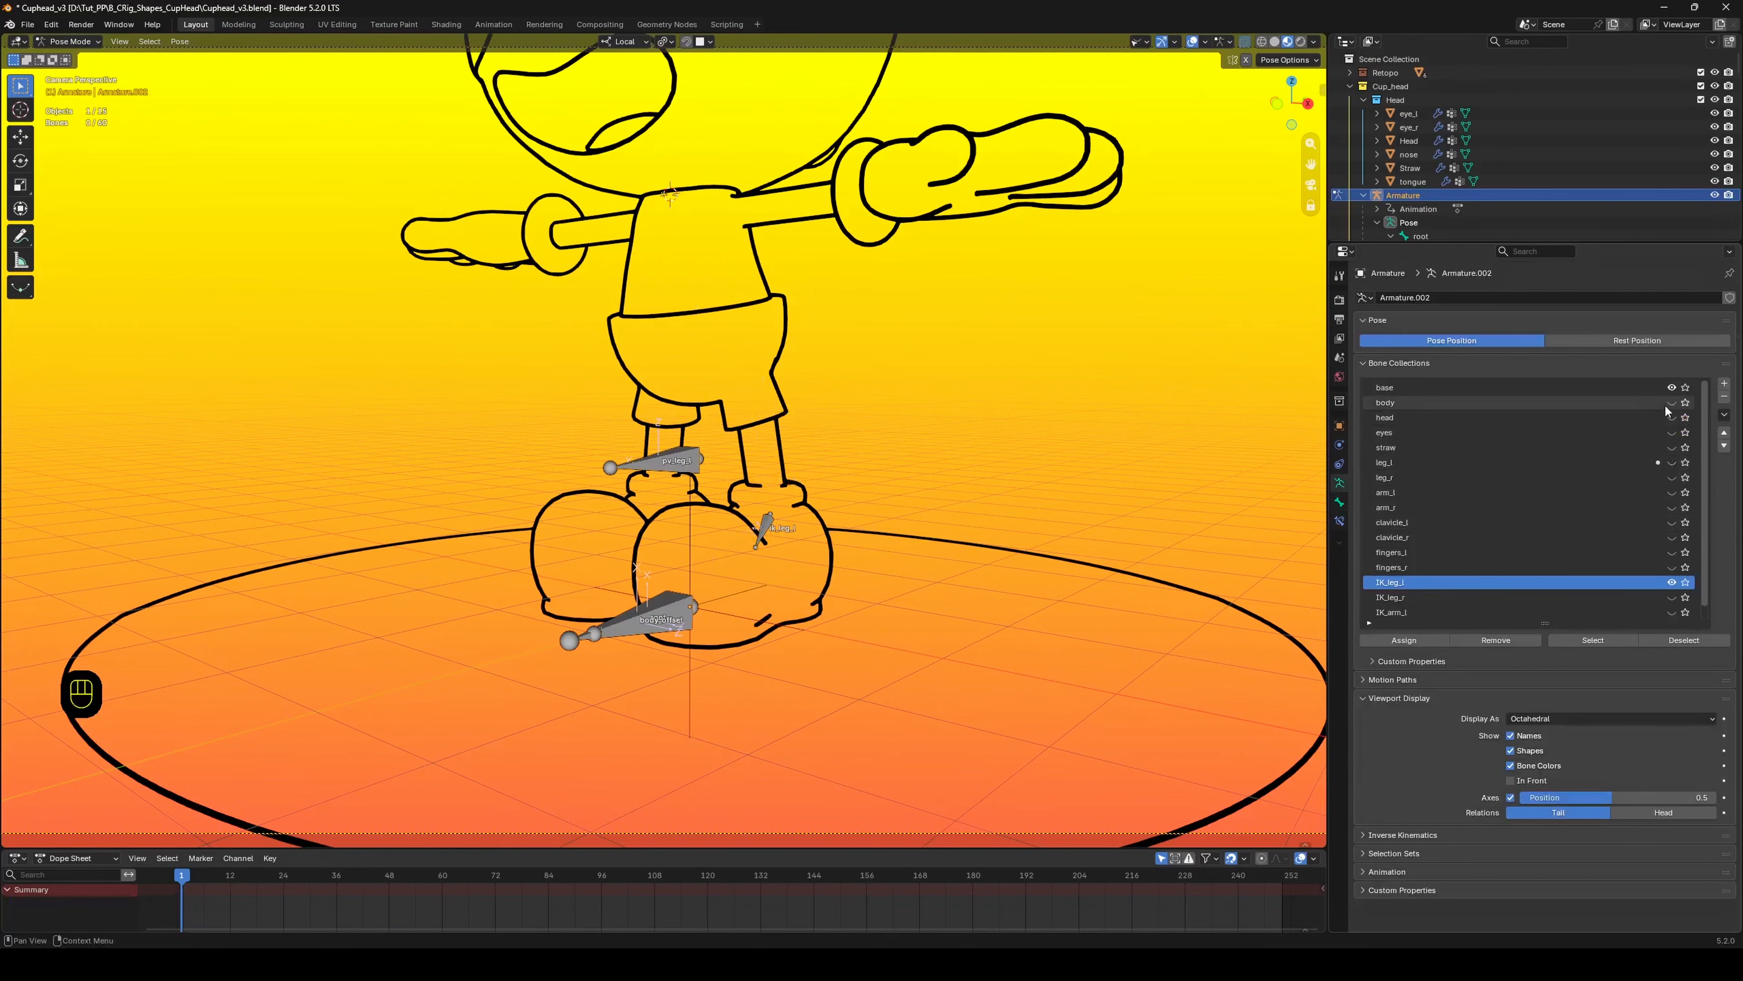
pyautogui.click(1672, 582)
pyautogui.moveTo(872, 590); pyautogui.dragTo(918, 516, button='middle')
# Collapse the armature in the scene hierarchy and create a new collection named CR_Shapes.
pyautogui.moveTo(1441, 246); pyautogui.dragTo(1441, 397)
pyautogui.click(1363, 195)
pyautogui.click(1404, 332)
pyautogui.click(1729, 42)
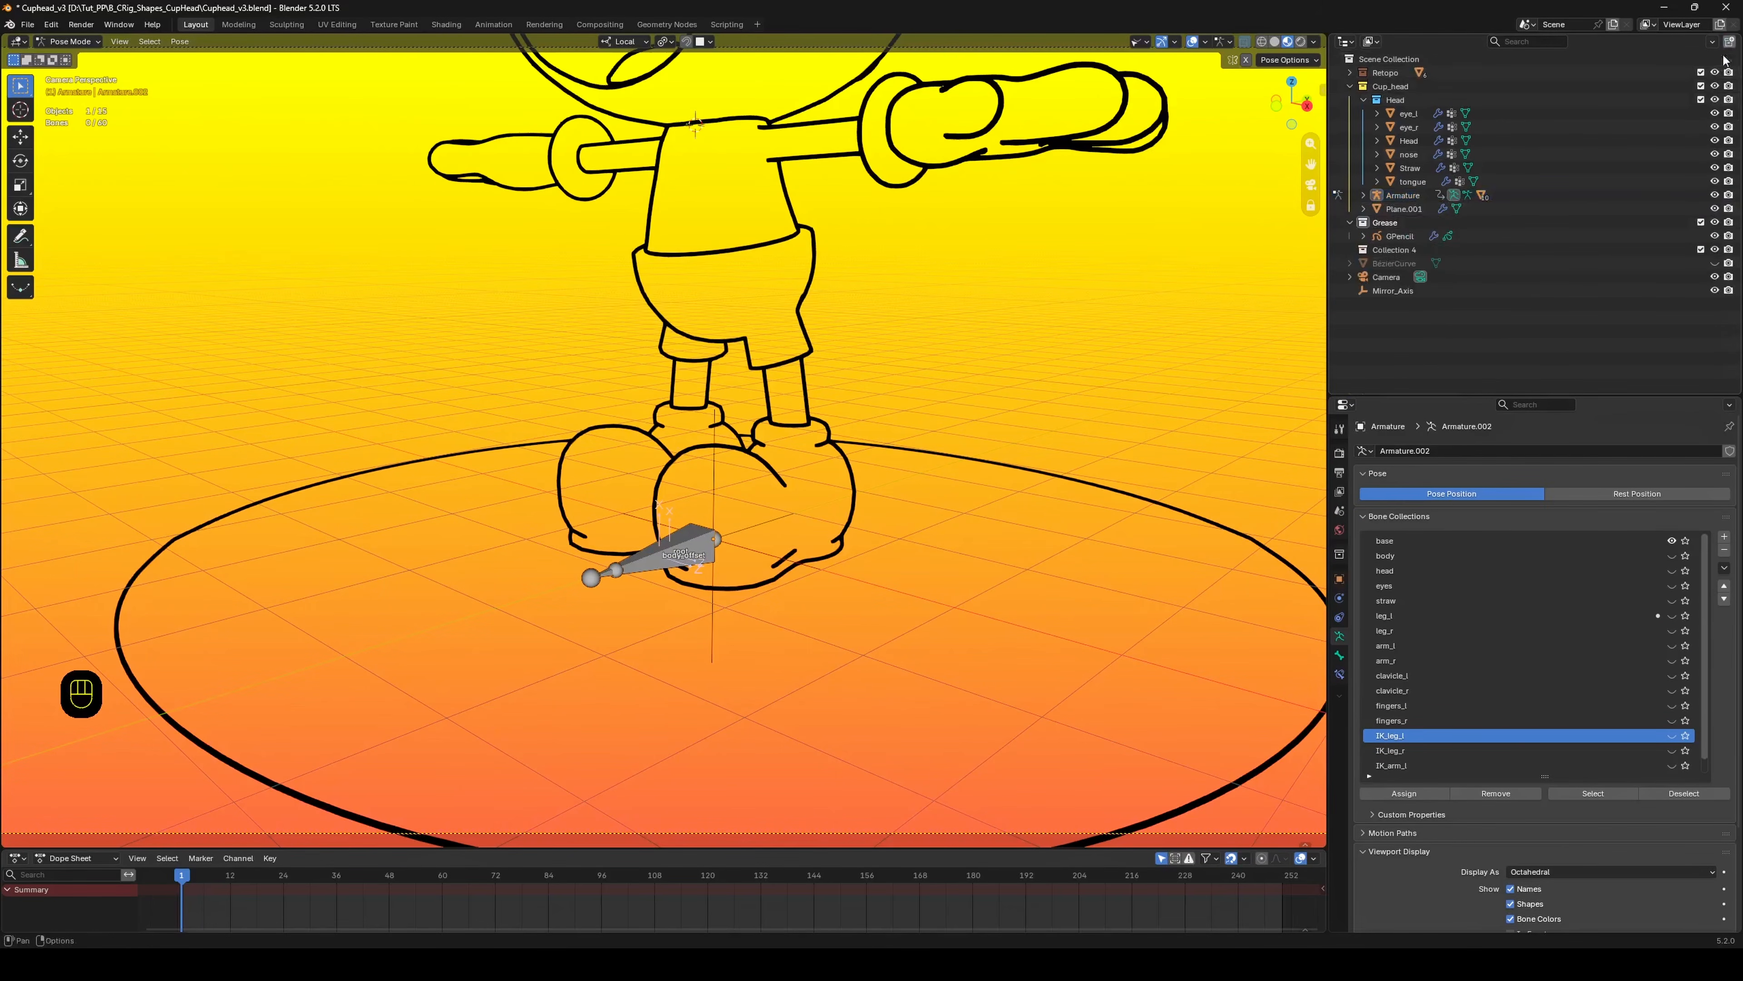
pyautogui.click(1406, 252)
pyautogui.press('F2')
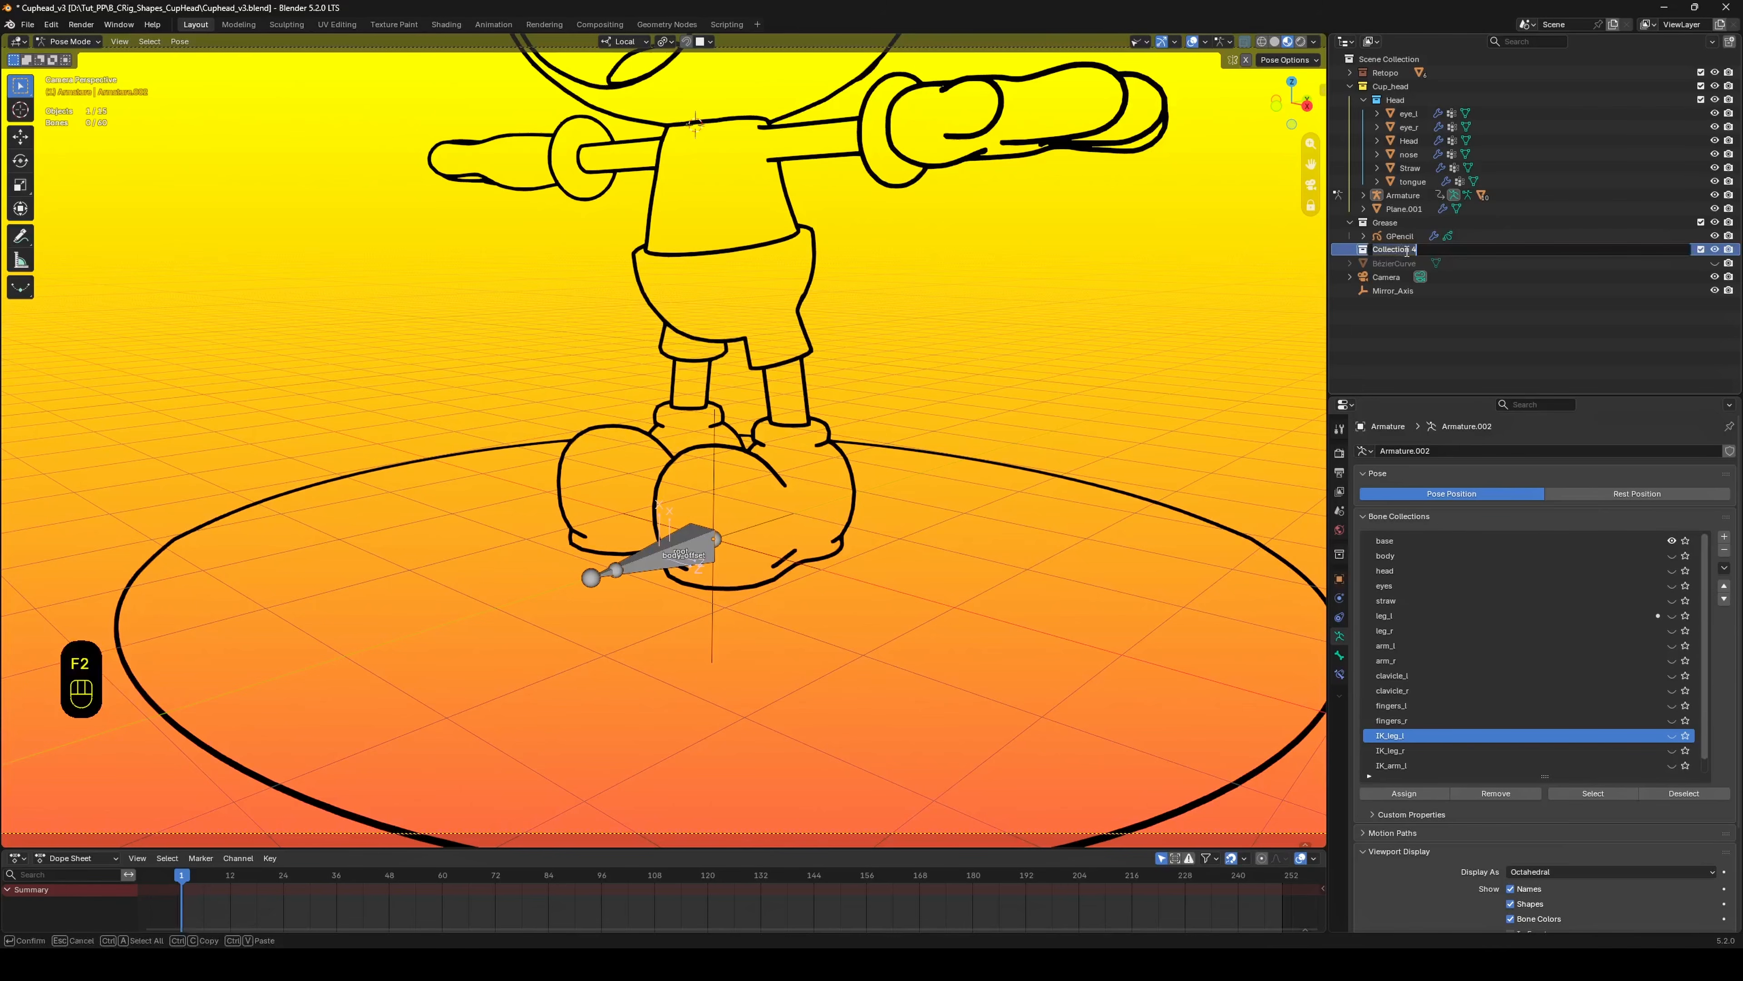
pyautogui.write('CR_Shapes')
pyautogui.press('Return')
# Switch from Pose Mode to Object Mode and add a Bézier circle to the CR_Shapes collection.
pyautogui.moveTo(836, 585); pyautogui.dragTo(848, 595, button='middle')
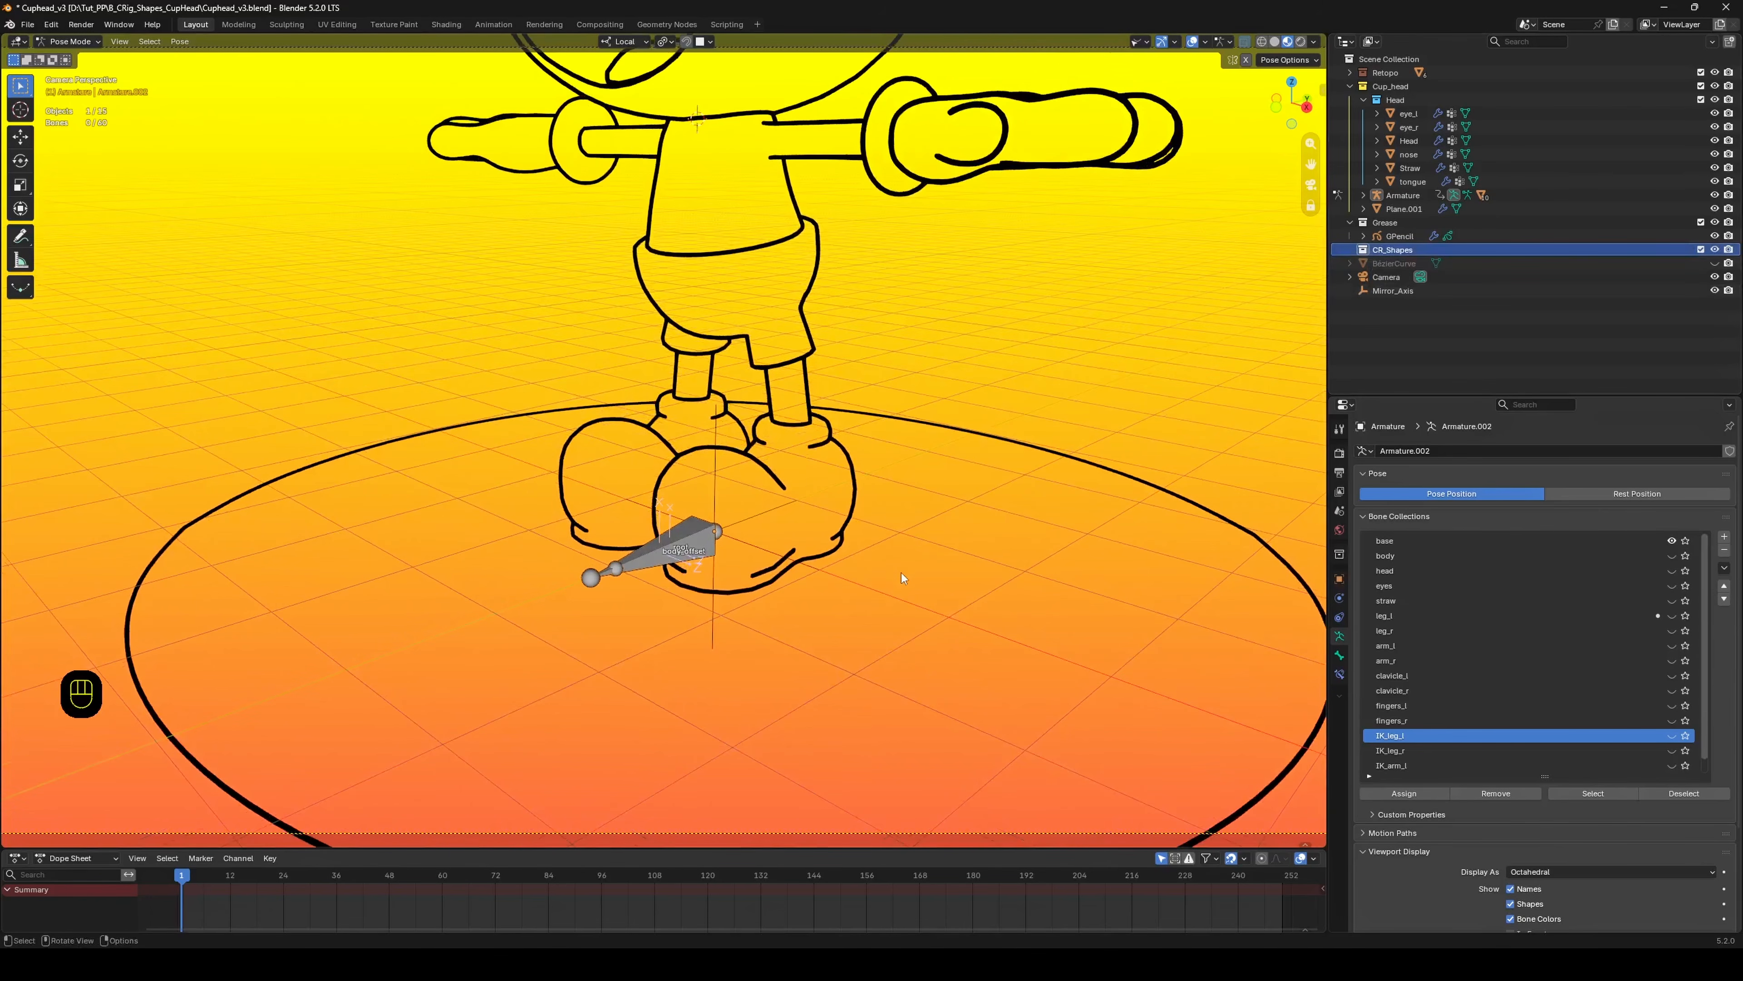
pyautogui.hotkey('shift', 'a')
pyautogui.click(950, 524)
pyautogui.hotkey('shift', 'a')
pyautogui.scroll(-2, 949, 524)
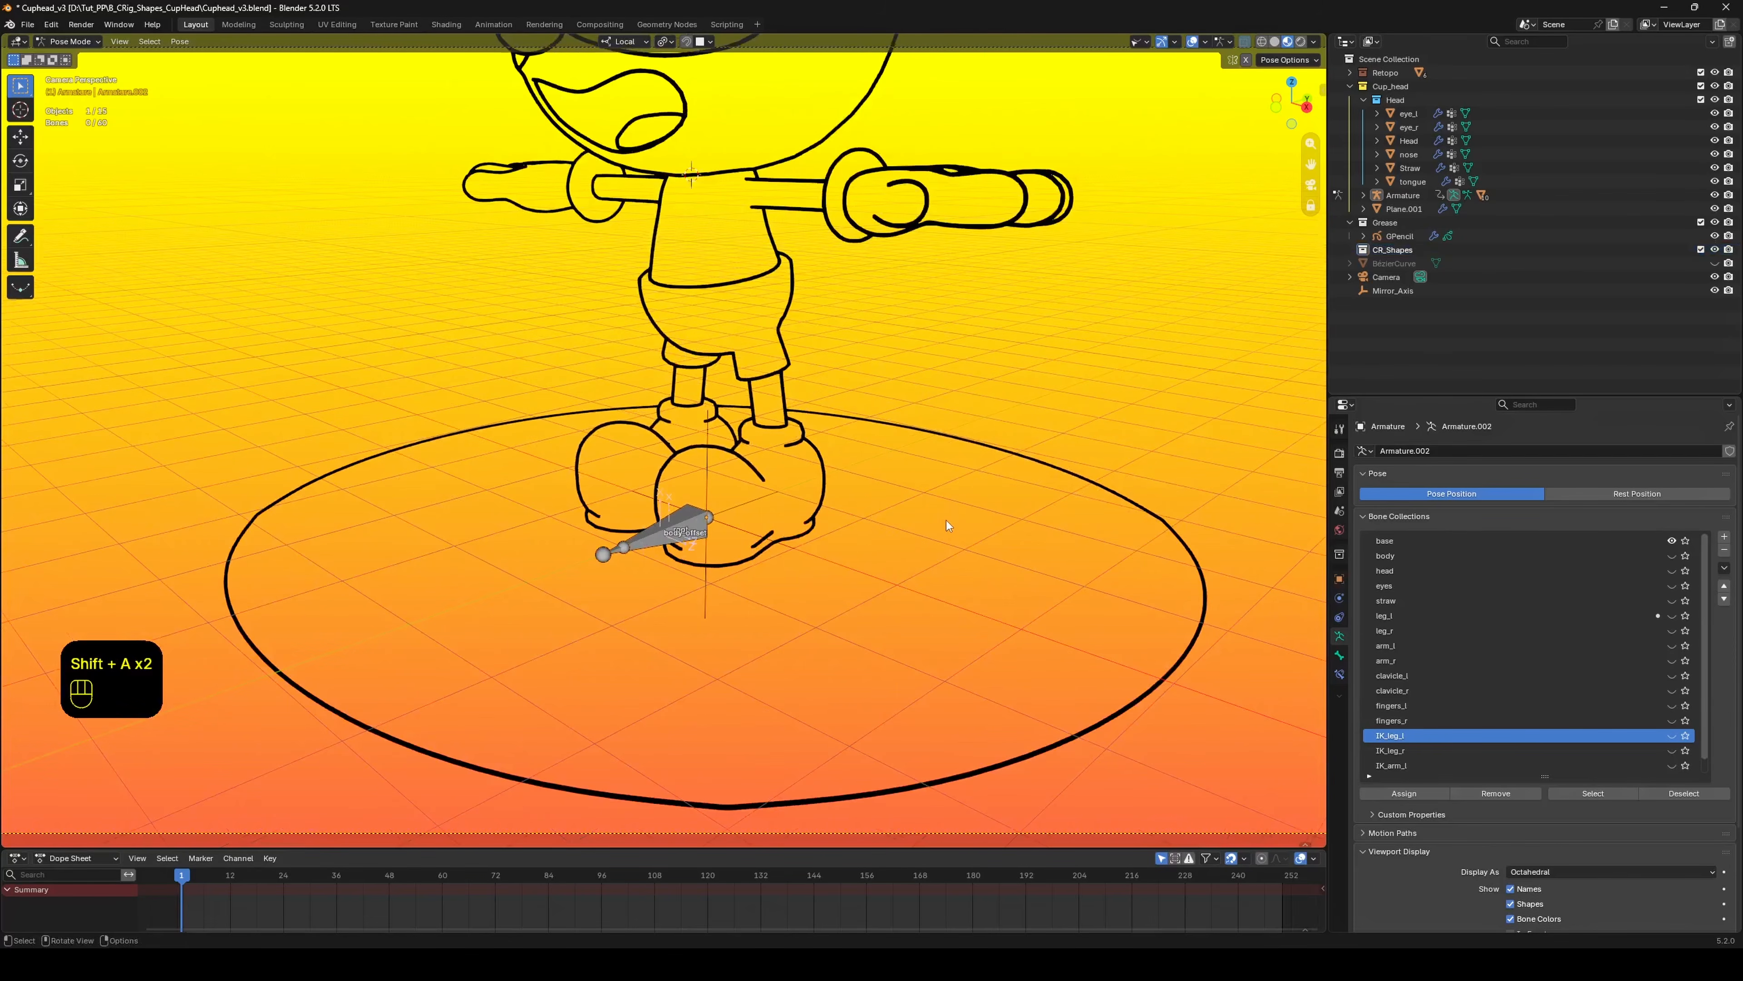
pyautogui.hotkey('ctrl', 'Tab')
pyautogui.hotkey('shift', 'a')
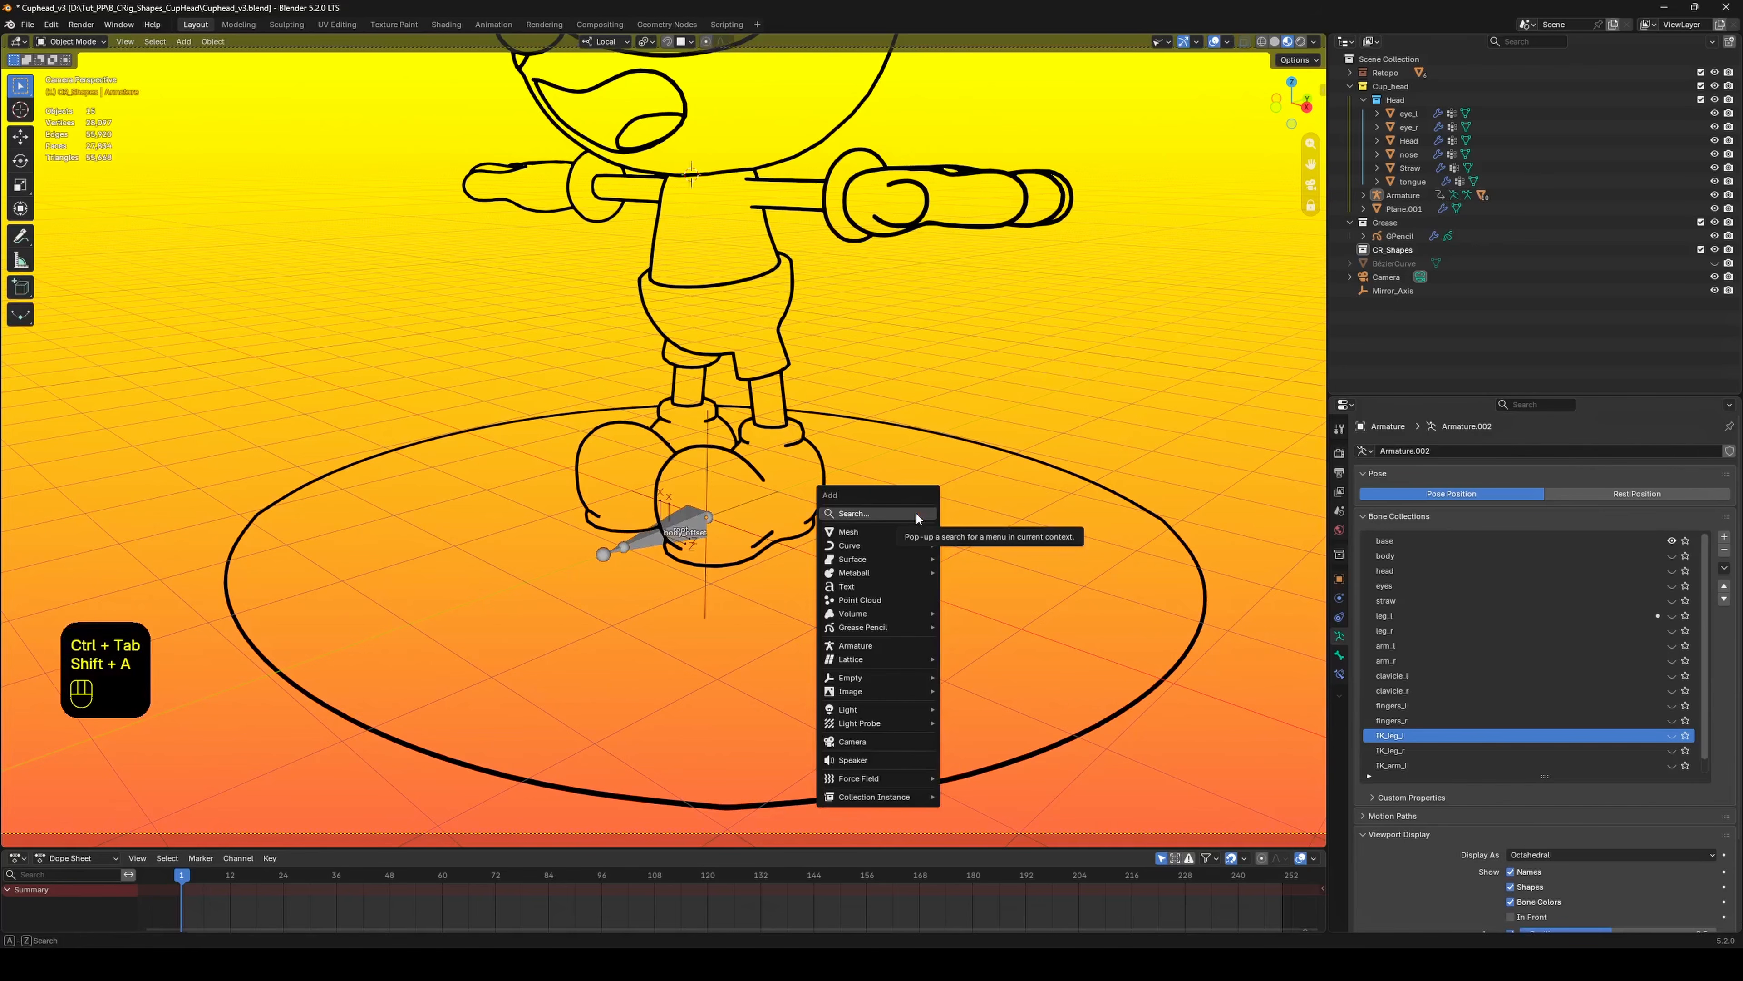
pyautogui.moveTo(910, 545)
pyautogui.click(982, 558)
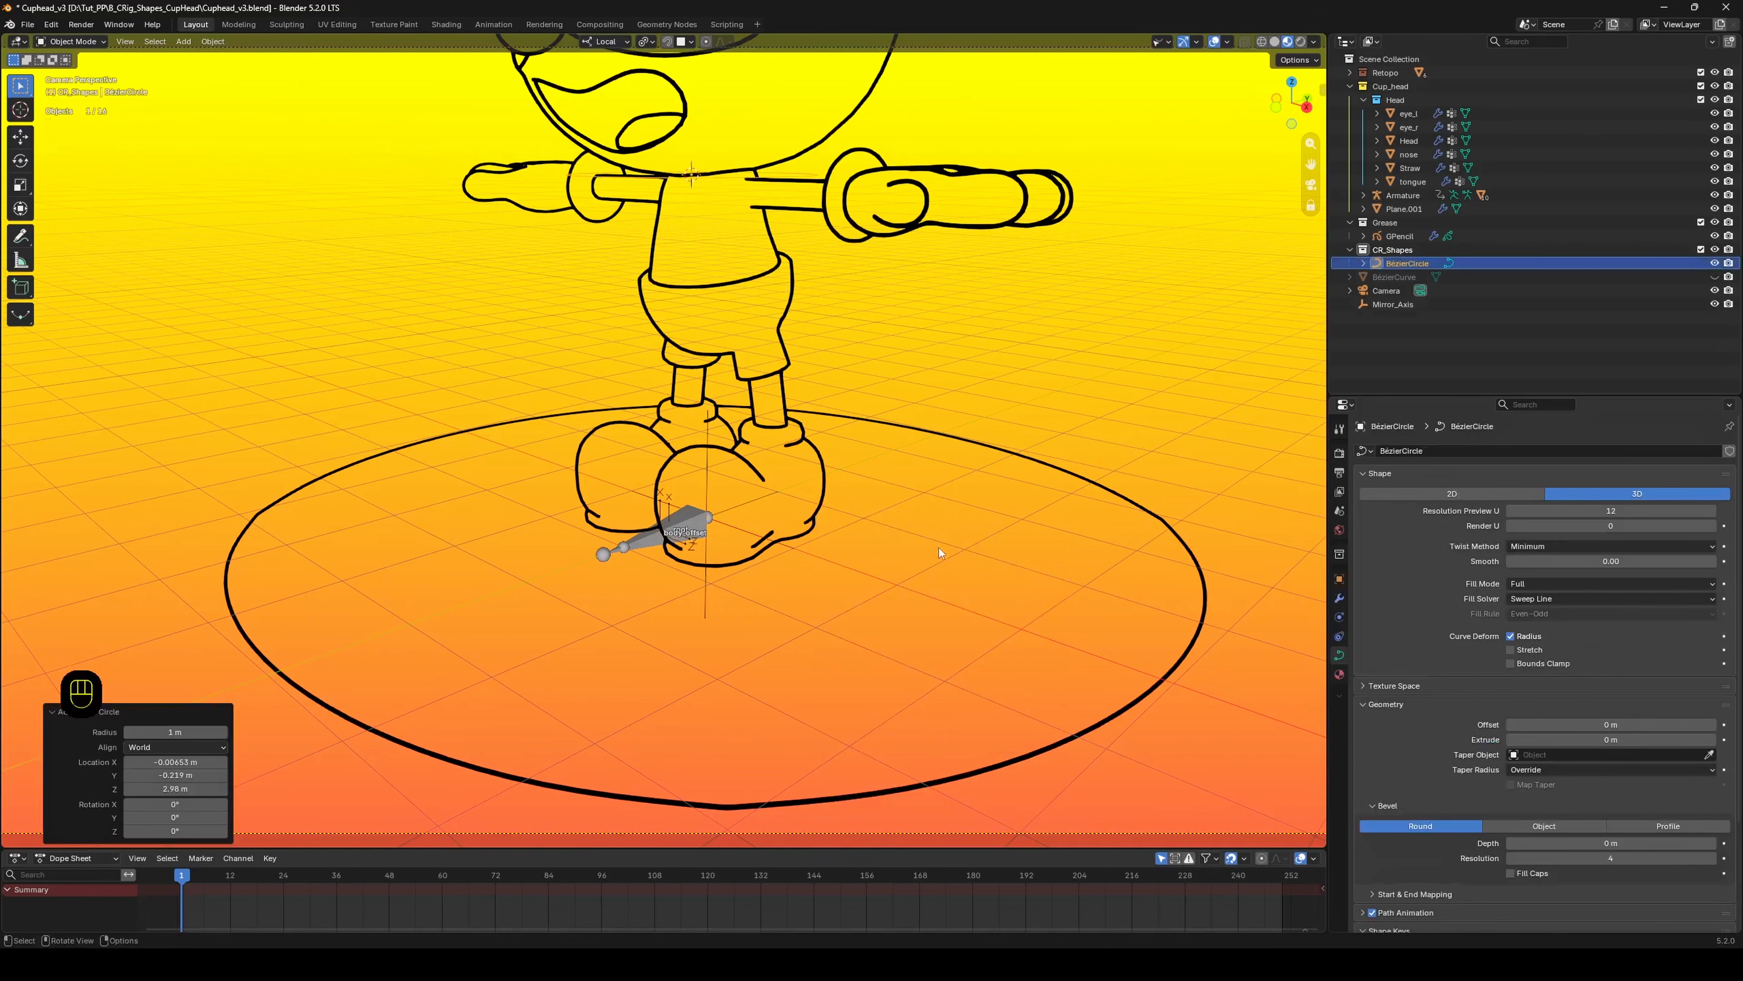
# Make mesh objects visible in the viewport.
pyautogui.scroll(-3, 906, 536)
pyautogui.scroll(3, 906, 541)
pyautogui.click(1162, 41)
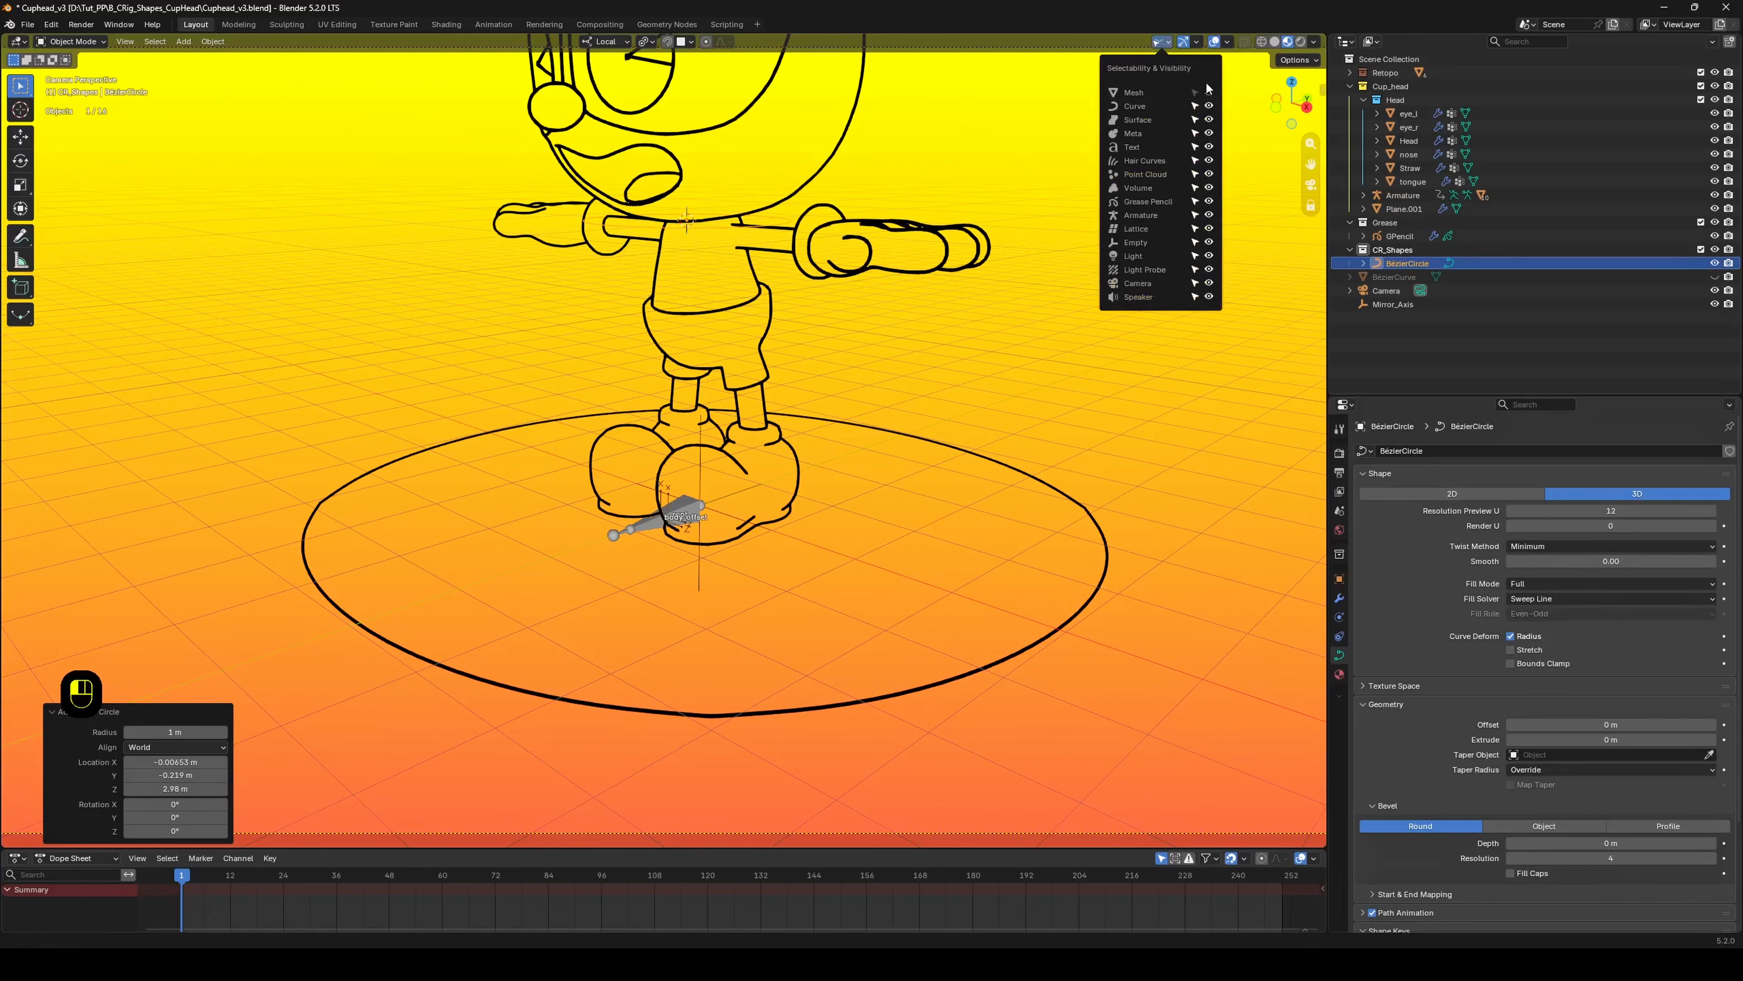
pyautogui.click(1209, 93)
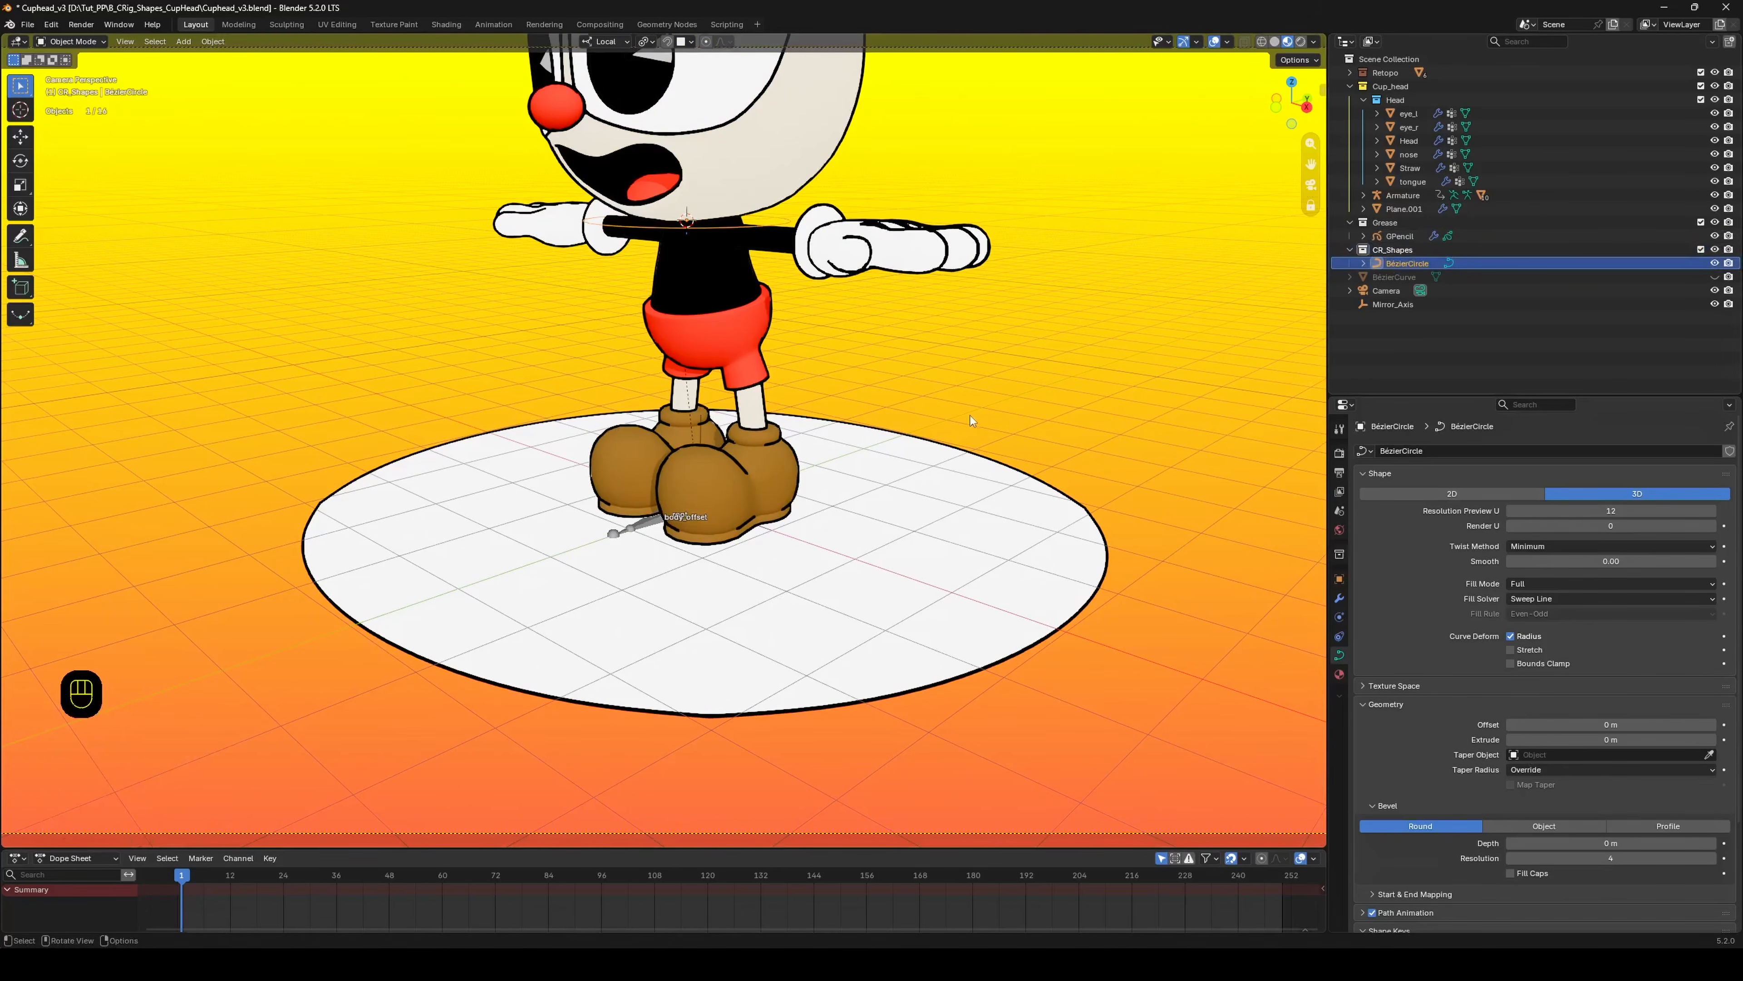
# Move the Bézier circle freely downward from the character's neck toward the legs.
pyautogui.moveTo(969, 416); pyautogui.dragTo(843, 324, button='middle')
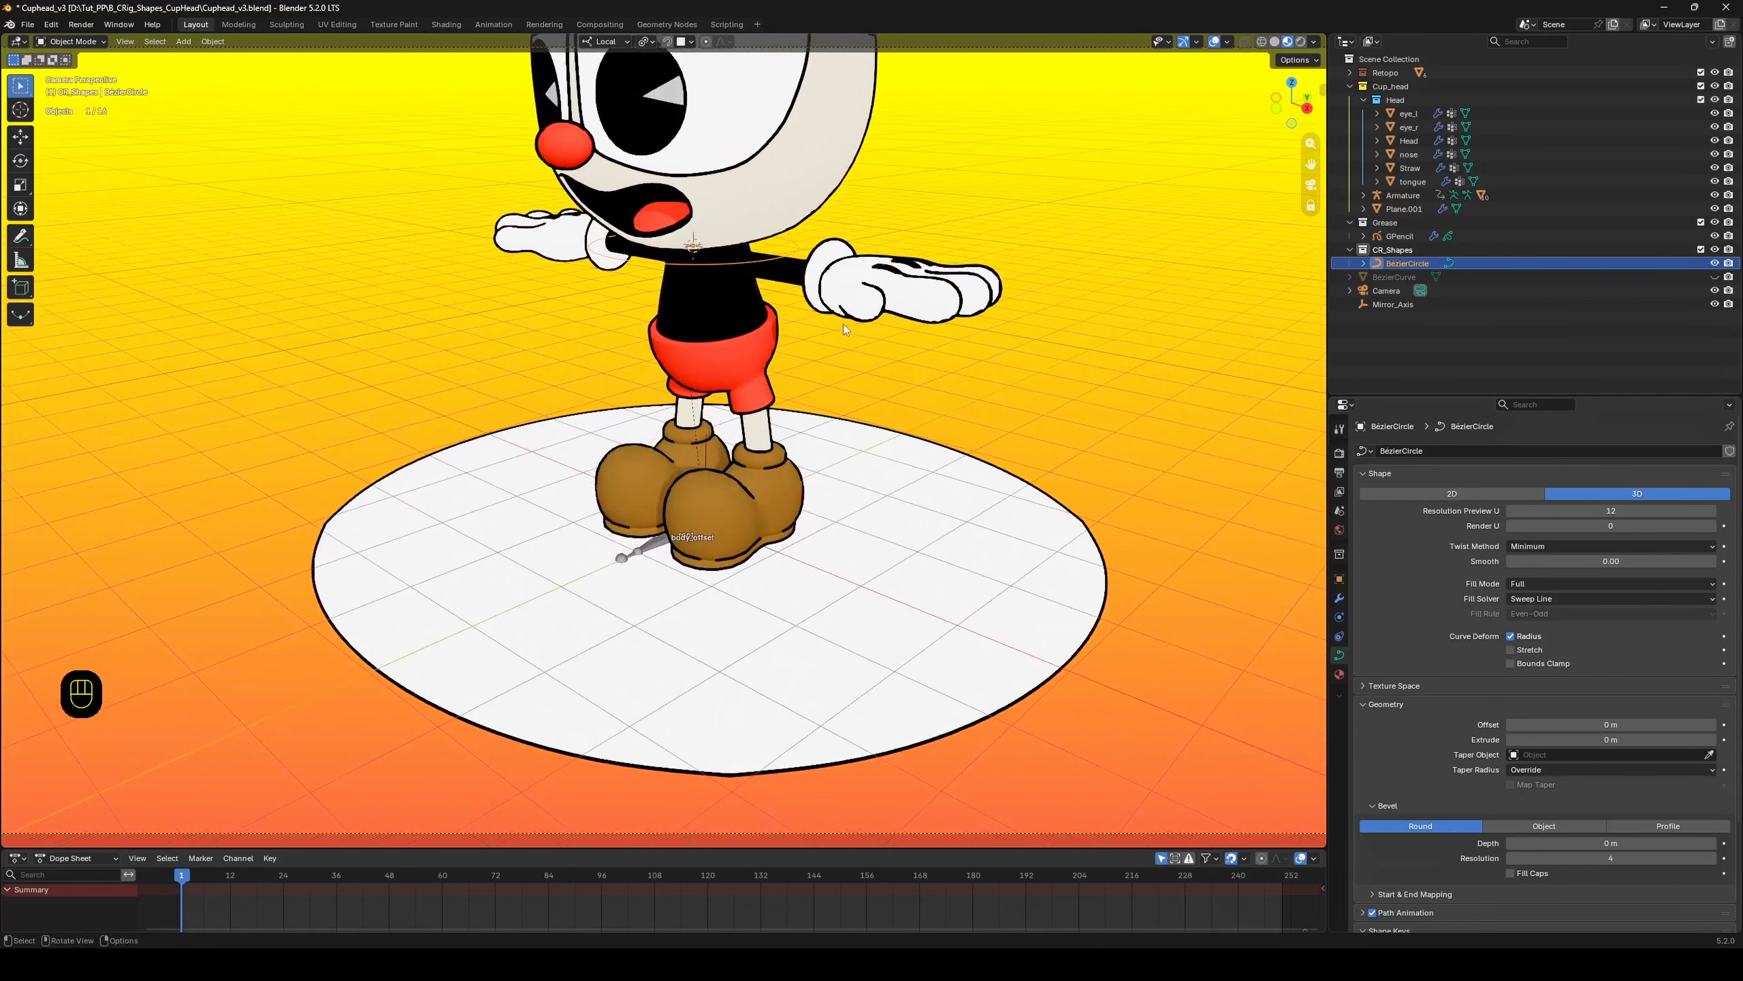
pyautogui.press('g')
pyautogui.press('z')
pyautogui.press('z')
pyautogui.press('z')
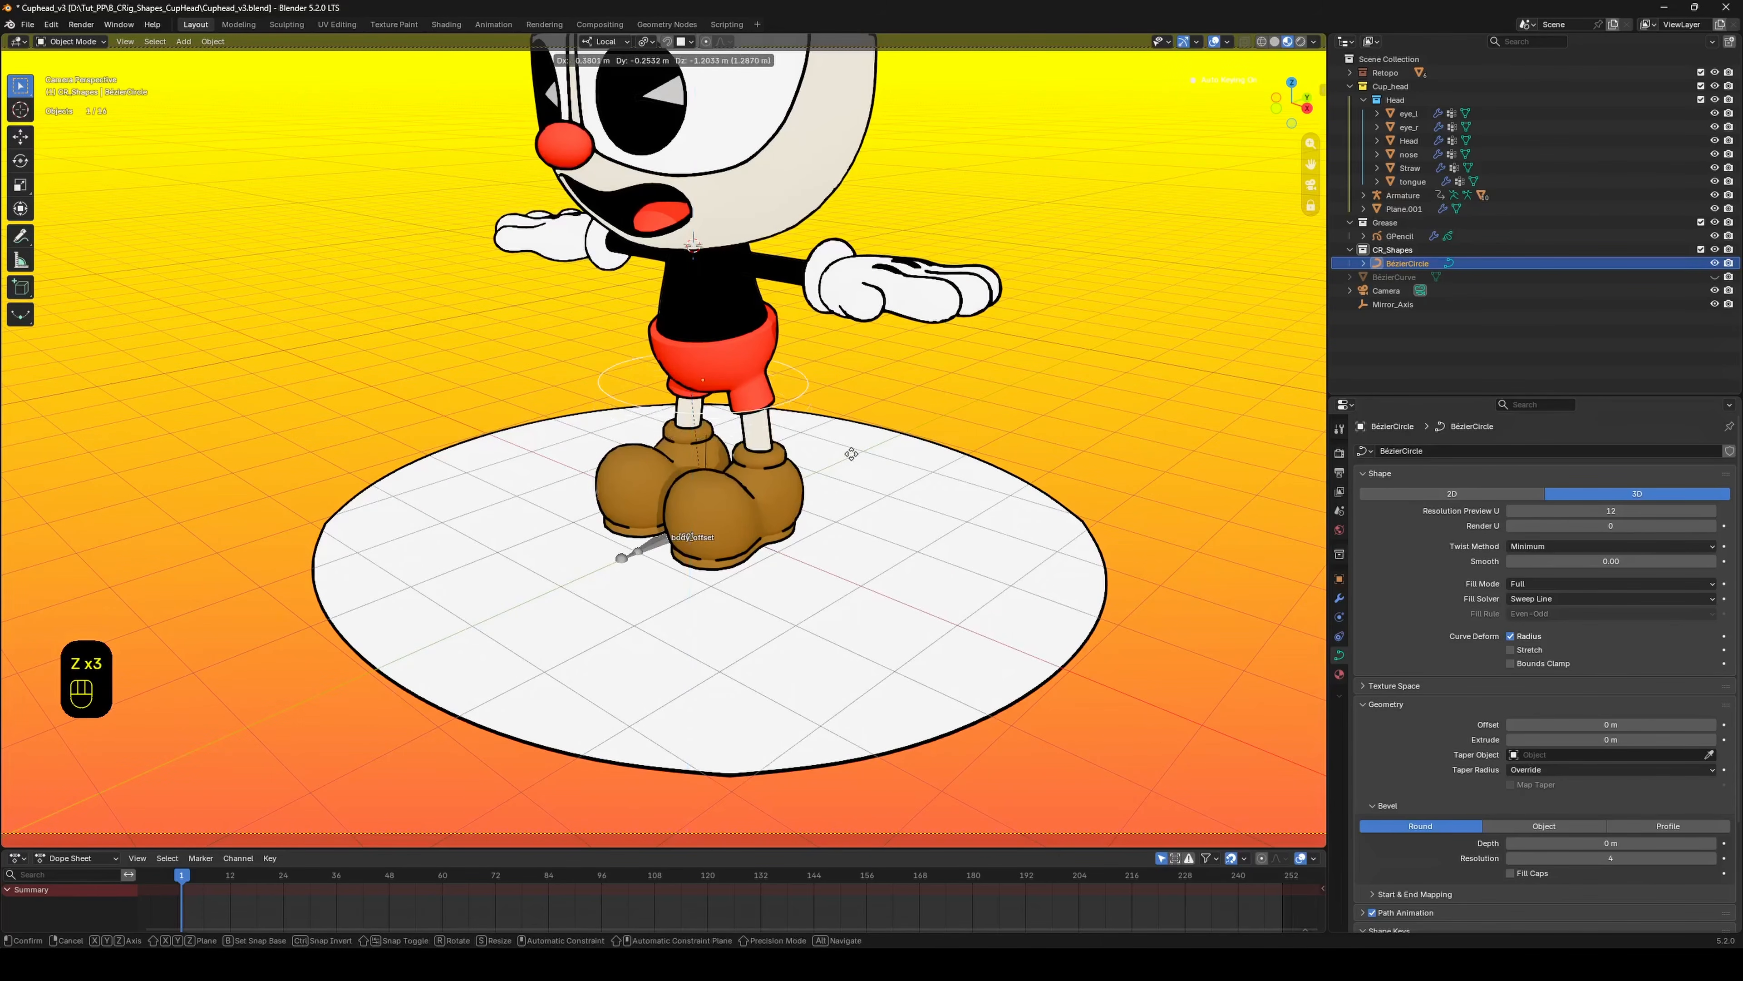
pyautogui.click(860, 508)
pyautogui.moveTo(860, 508); pyautogui.dragTo(882, 480, button='middle')
pyautogui.scroll(1, 825, 283)
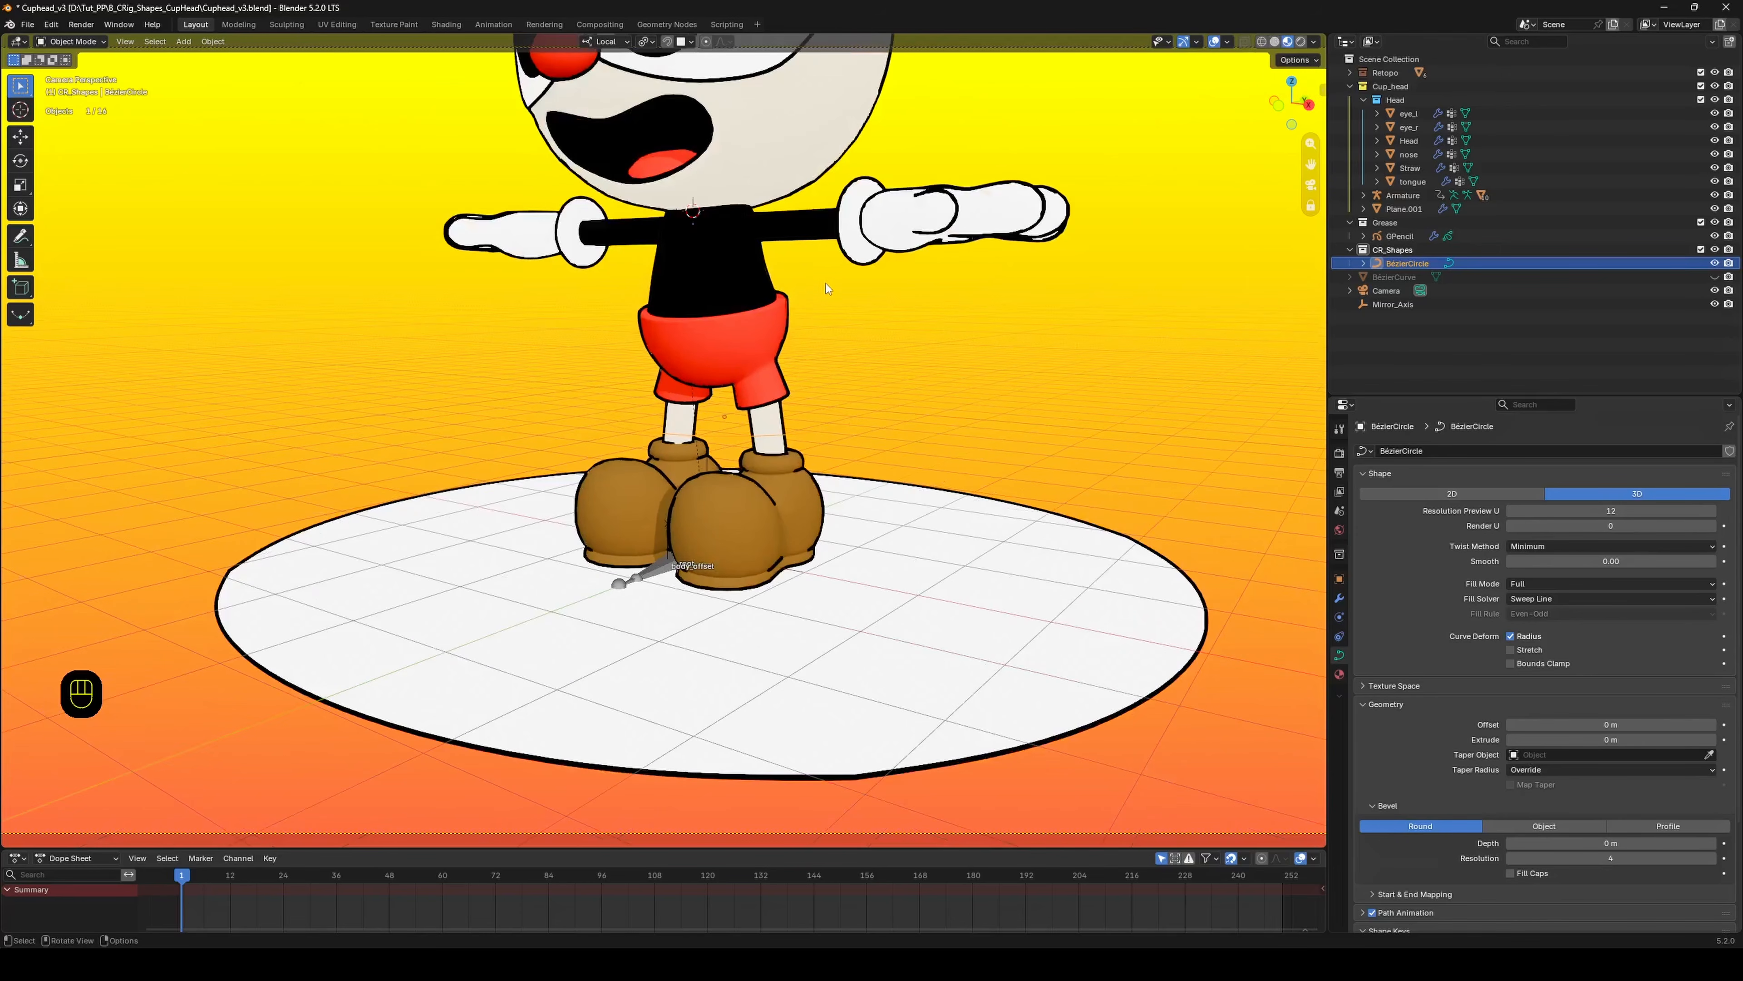
pyautogui.hotkey('ctrl', '2')
pyautogui.moveTo(883, 353)
pyautogui.mouseDown()
pyautogui.moveTo(509, 380)
pyautogui.moveTo(851, 273)
pyautogui.moveTo(833, 406)
pyautogui.mouseUp()
pyautogui.keyDown('ctrl'); pyautogui.moveTo(664, 177); pyautogui.dragTo(734, 239); pyautogui.keyUp('ctrl')
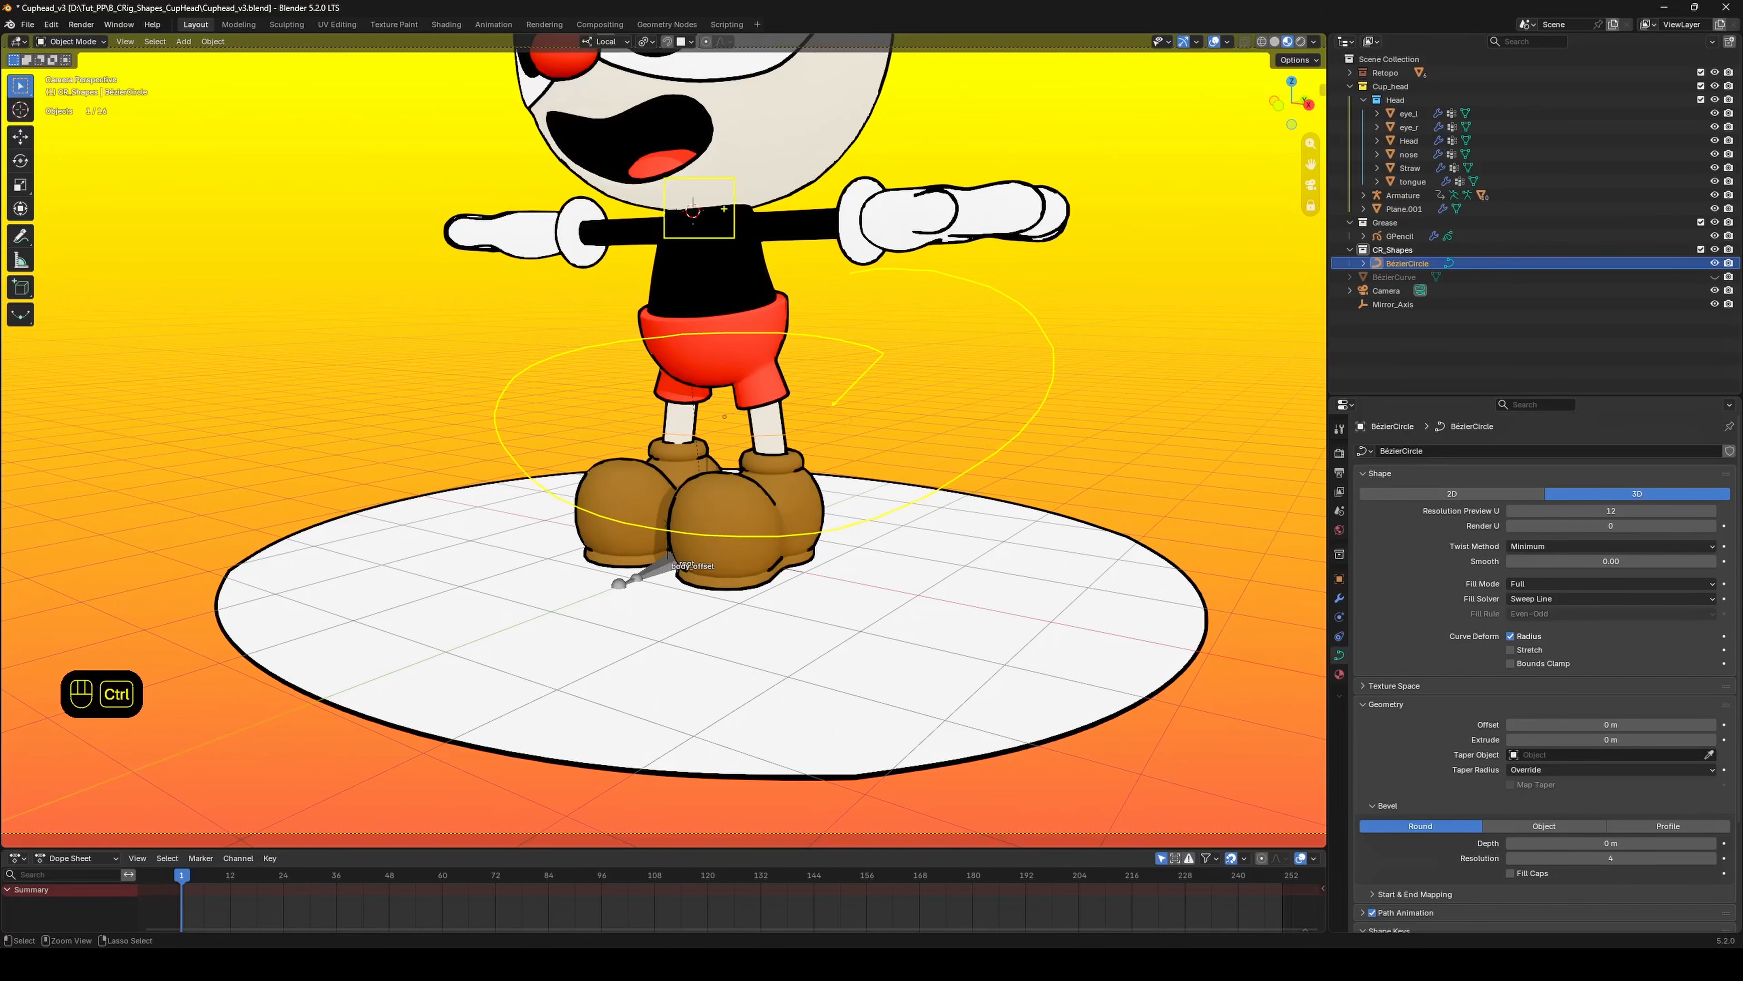
pyautogui.press('Escape')
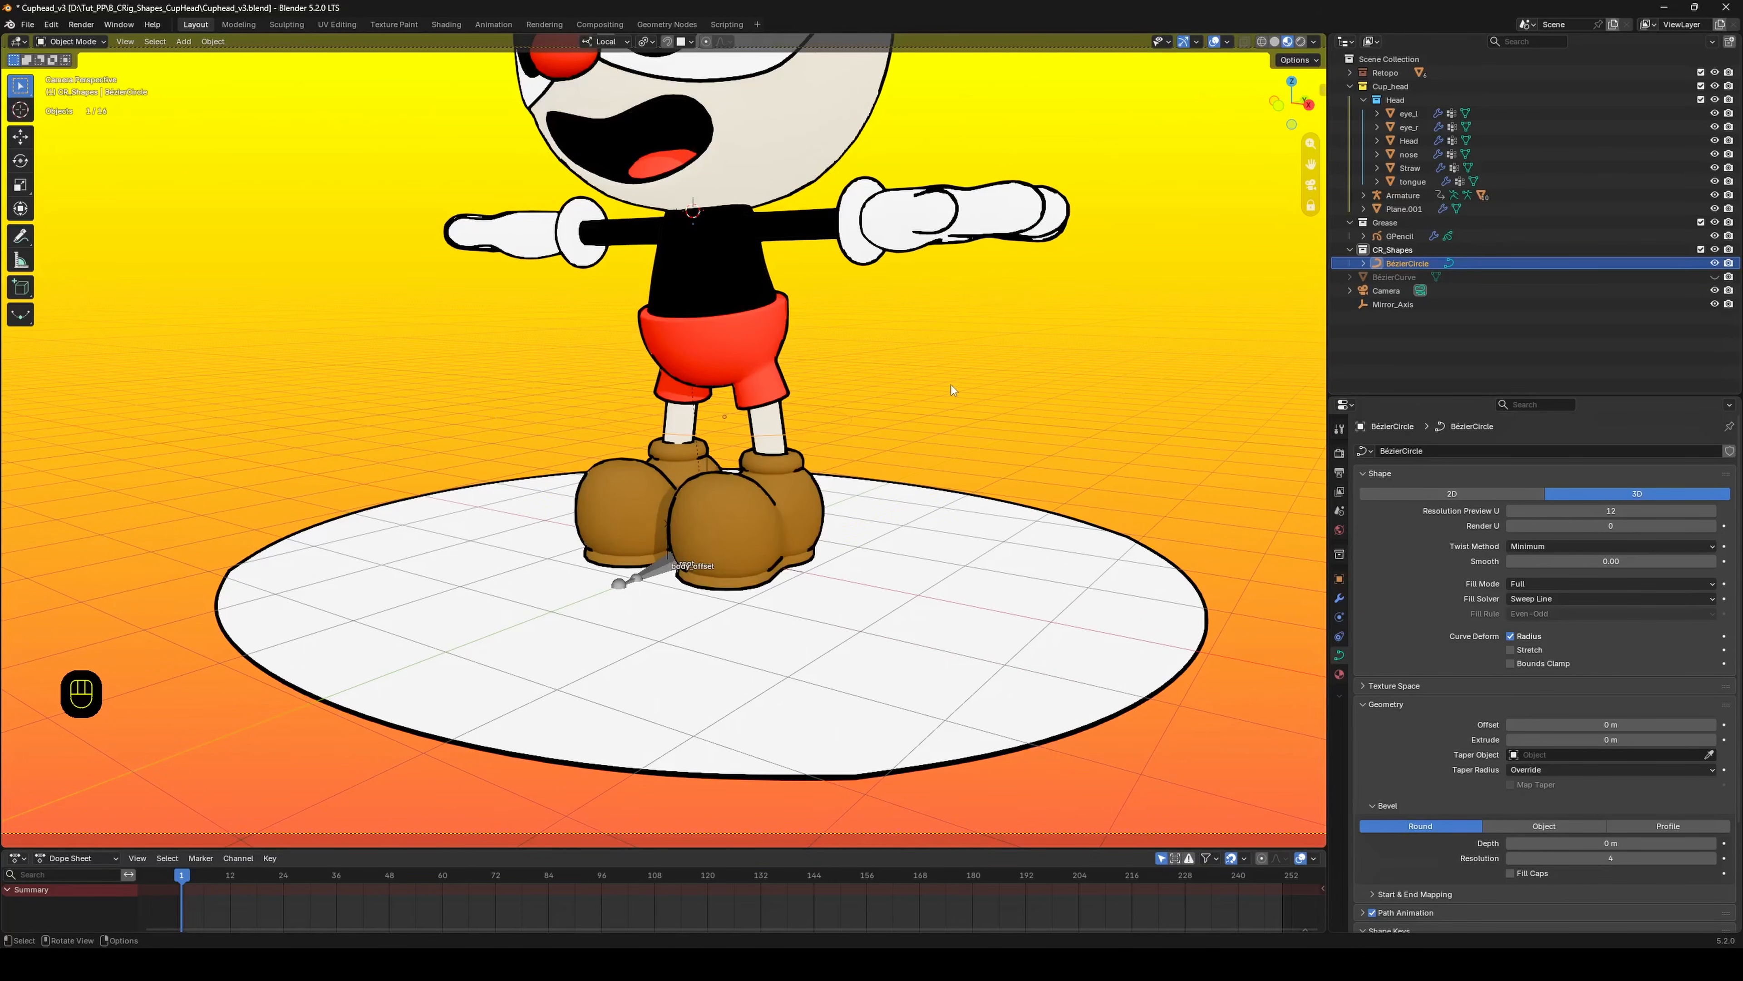
# Snap the 3D cursor to the world origin and the Bézier circle to the cursor.
pyautogui.rightClick(911, 389)
pyautogui.moveTo(900, 548)
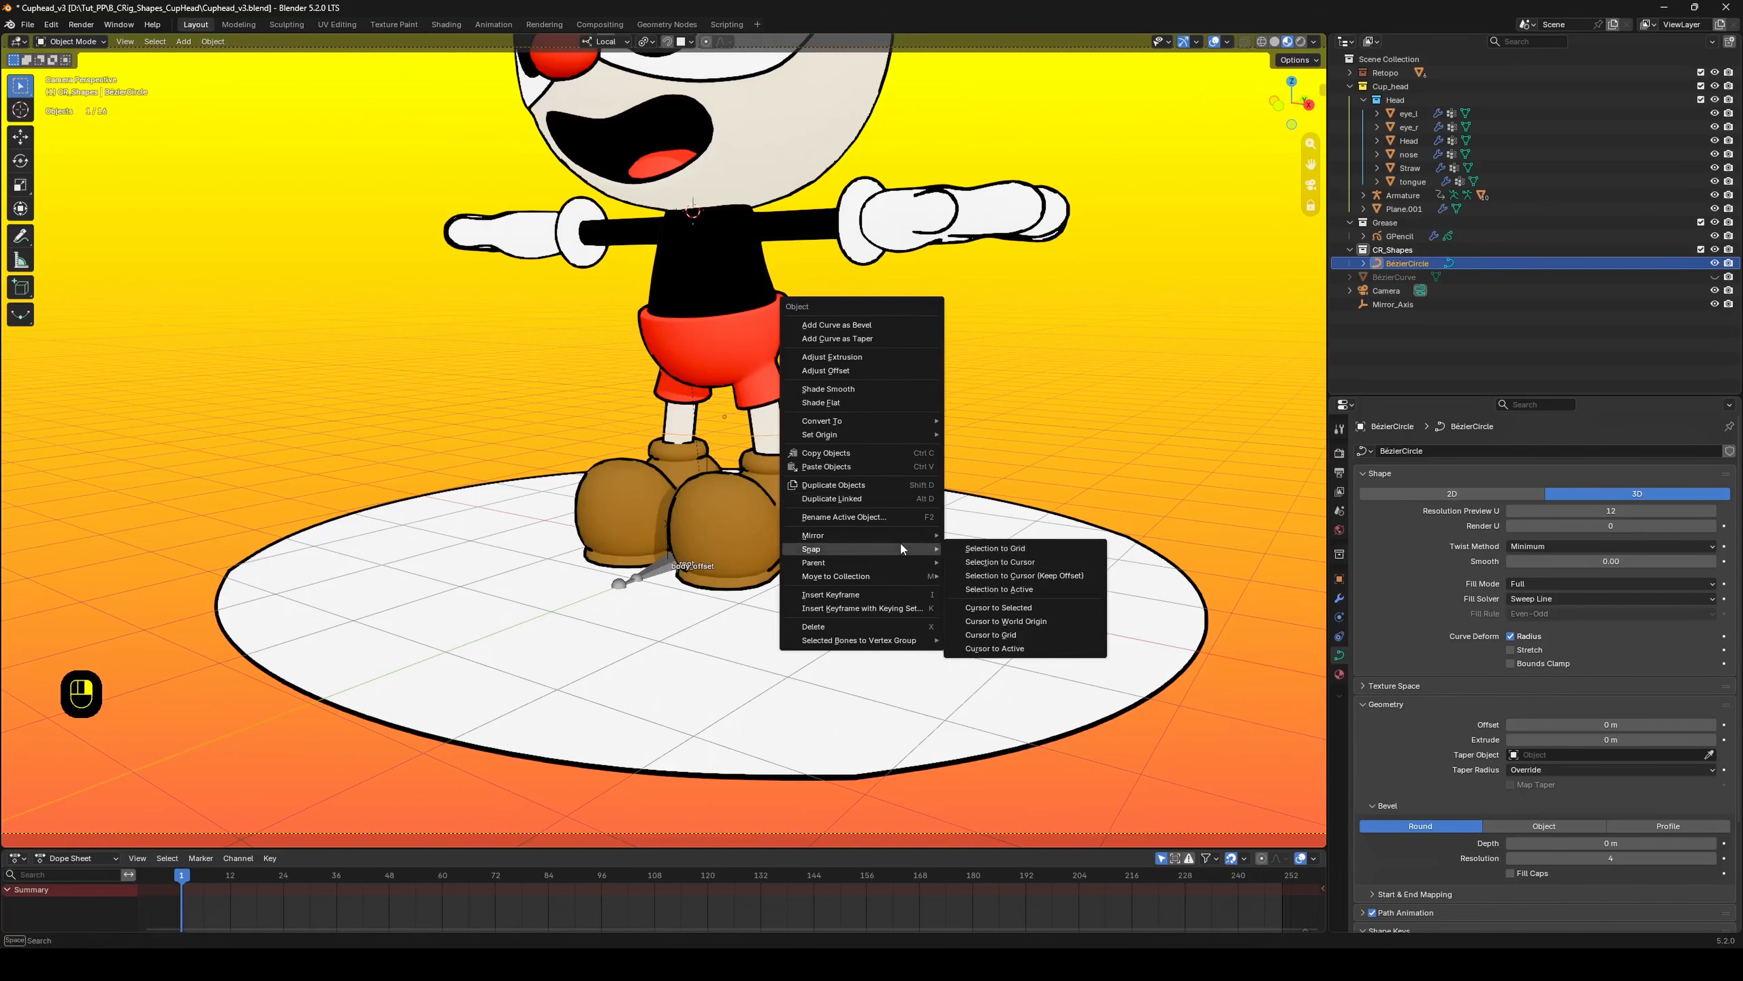
pyautogui.click(1016, 621)
pyautogui.moveTo(823, 414)
pyautogui.mouseDown()
pyautogui.moveTo(838, 441)
pyautogui.moveTo(841, 427)
pyautogui.mouseUp()
pyautogui.rightClick(980, 400)
pyautogui.moveTo(980, 400)
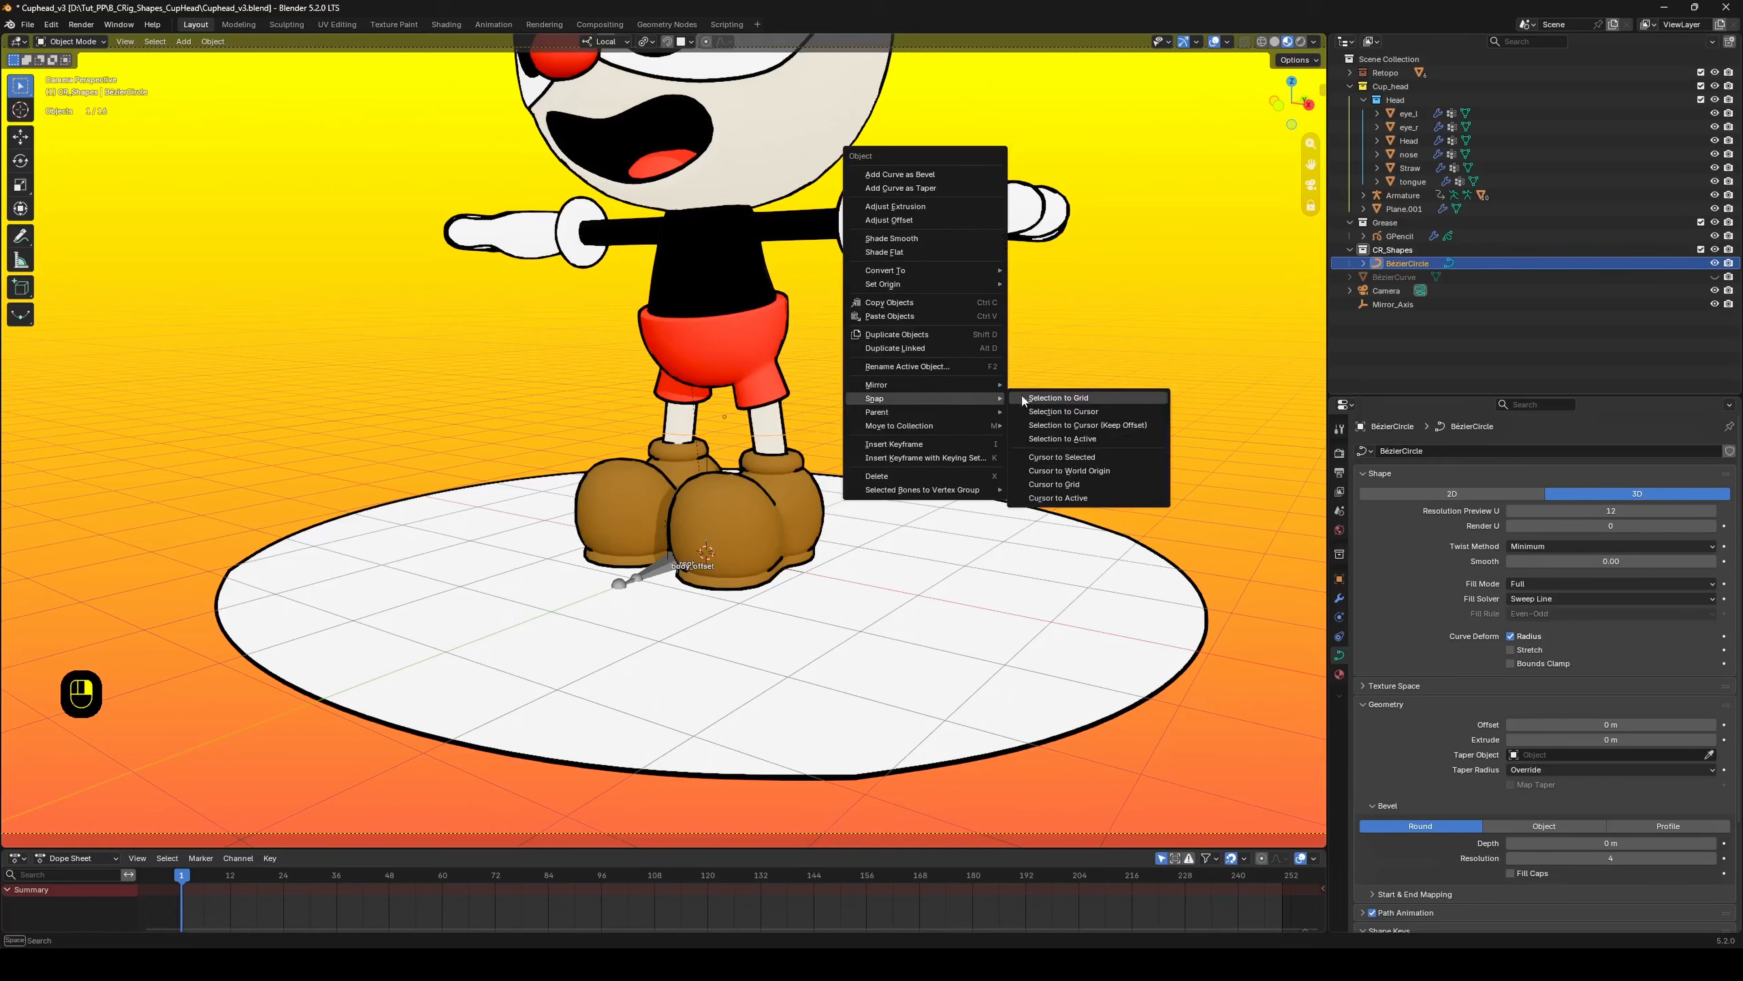
pyautogui.click(1090, 411)
pyautogui.moveTo(1225, 208); pyautogui.dragTo(1117, 245, button='middle')
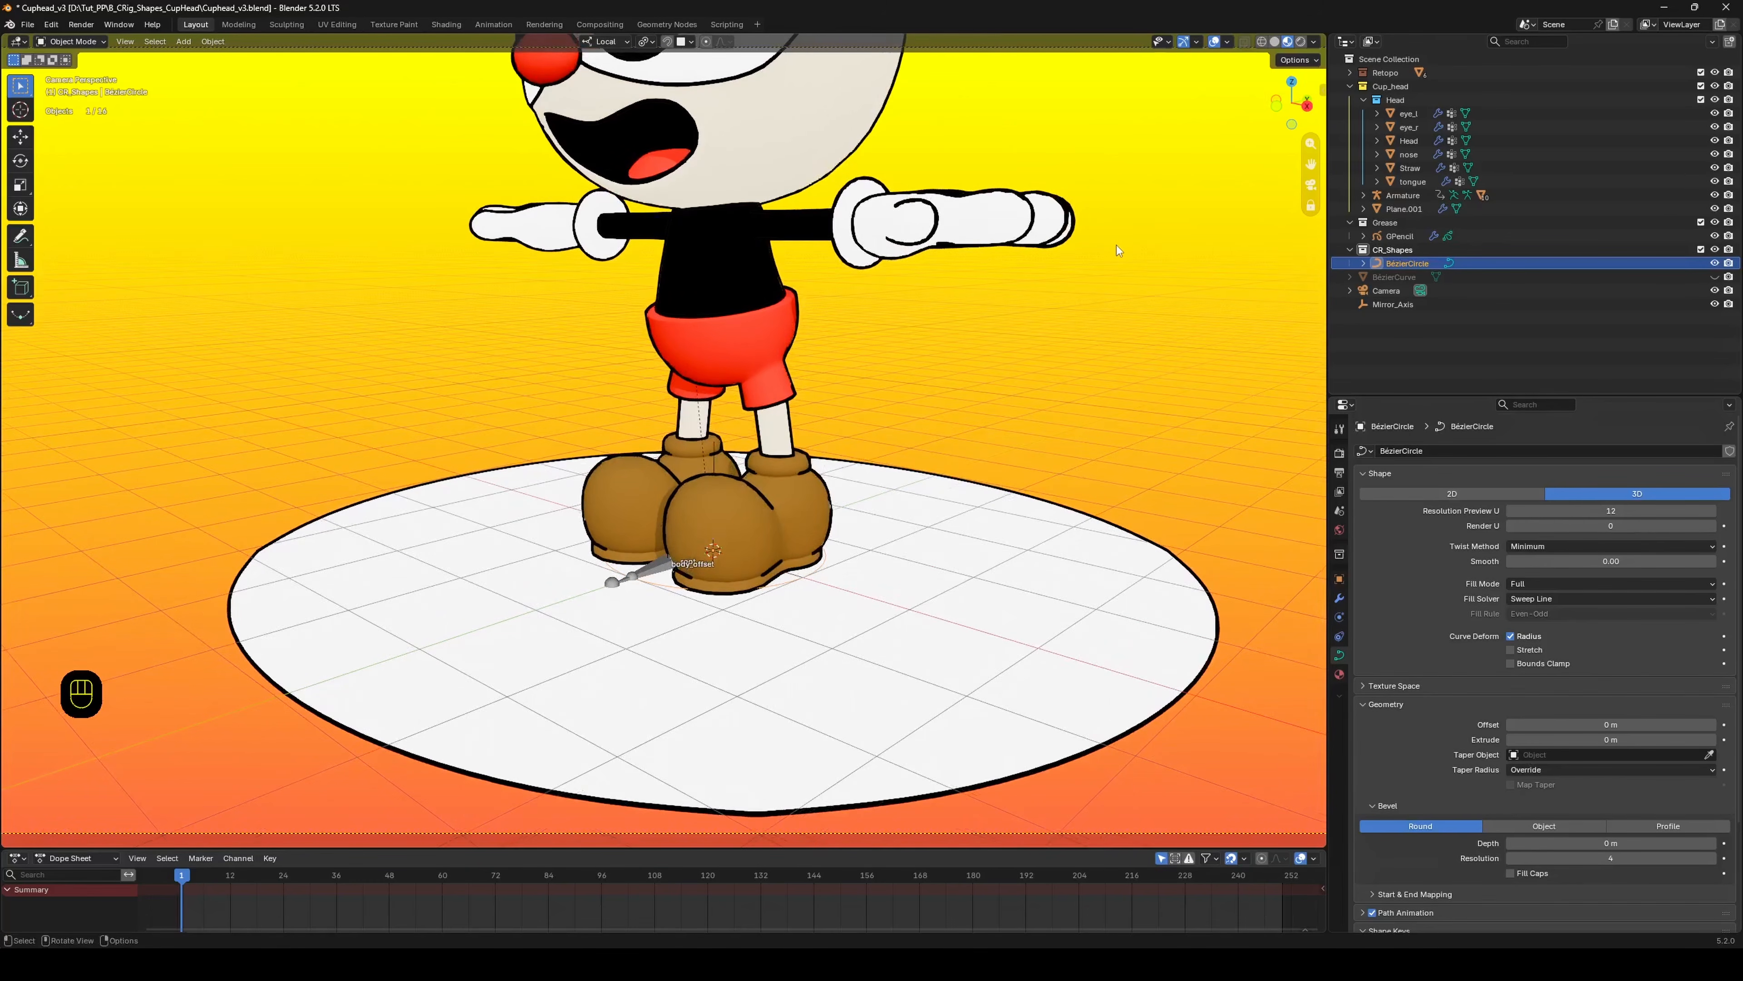
# Set the viewport to solid shading, hide the GPencil object and leave the camera view.
pyautogui.click(1274, 42)
pyautogui.click(1715, 236)
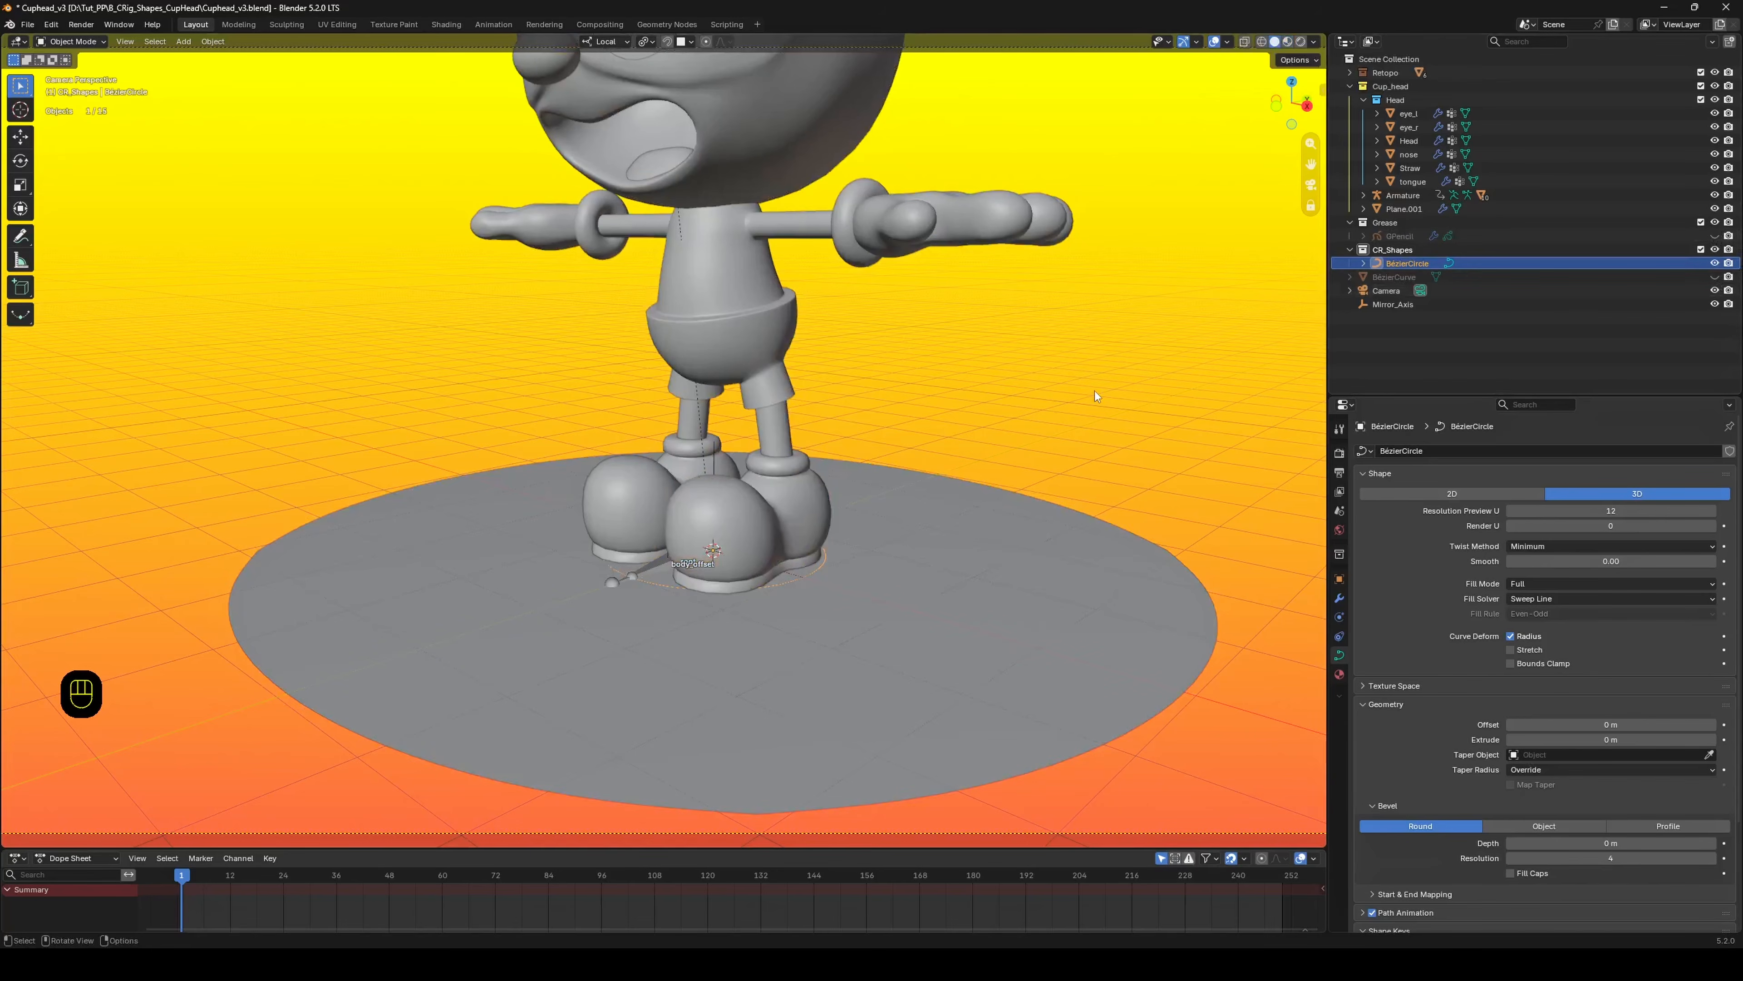
pyautogui.press('KP_0')
pyautogui.click(943, 465)
pyautogui.press('h')
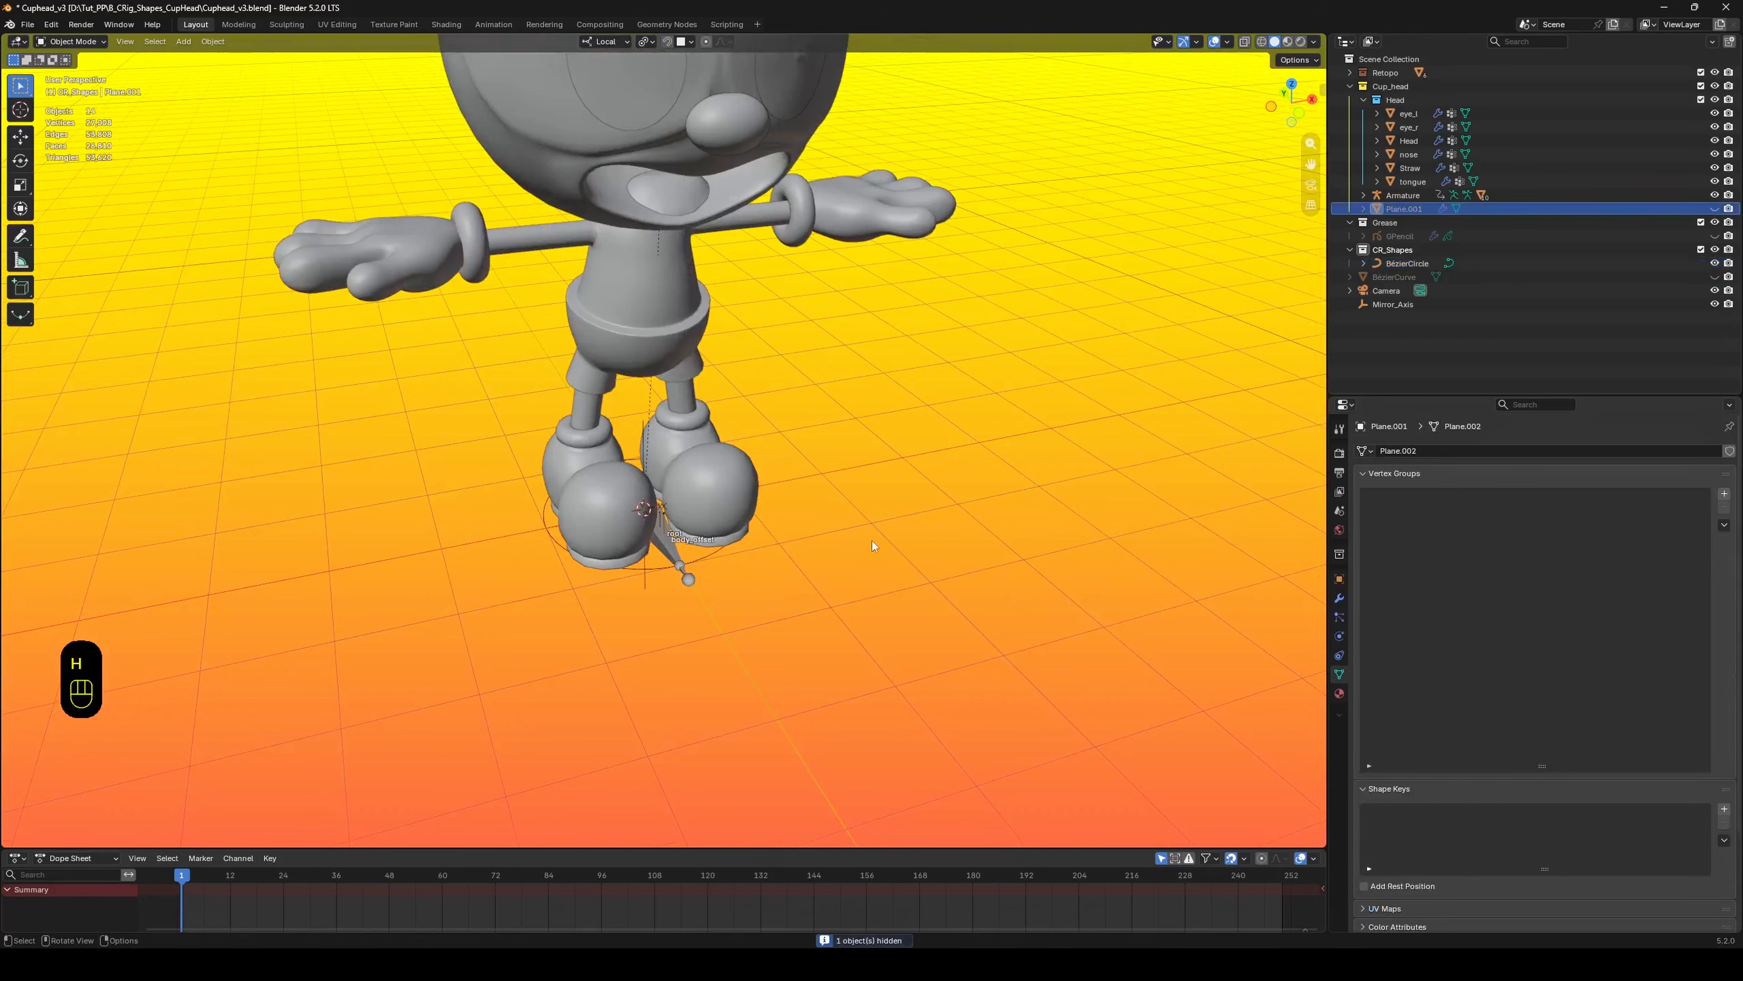
pyautogui.hotkey('ctrl', 'z')
# Enlarge the Bézier circle around the character's feet, starting in Edit Mode and finishing with a 2.311 scale in Object Mode.
pyautogui.click(737, 545)
pyautogui.moveTo(705, 557); pyautogui.dragTo(796, 385, button='middle')
pyautogui.press('Tab')
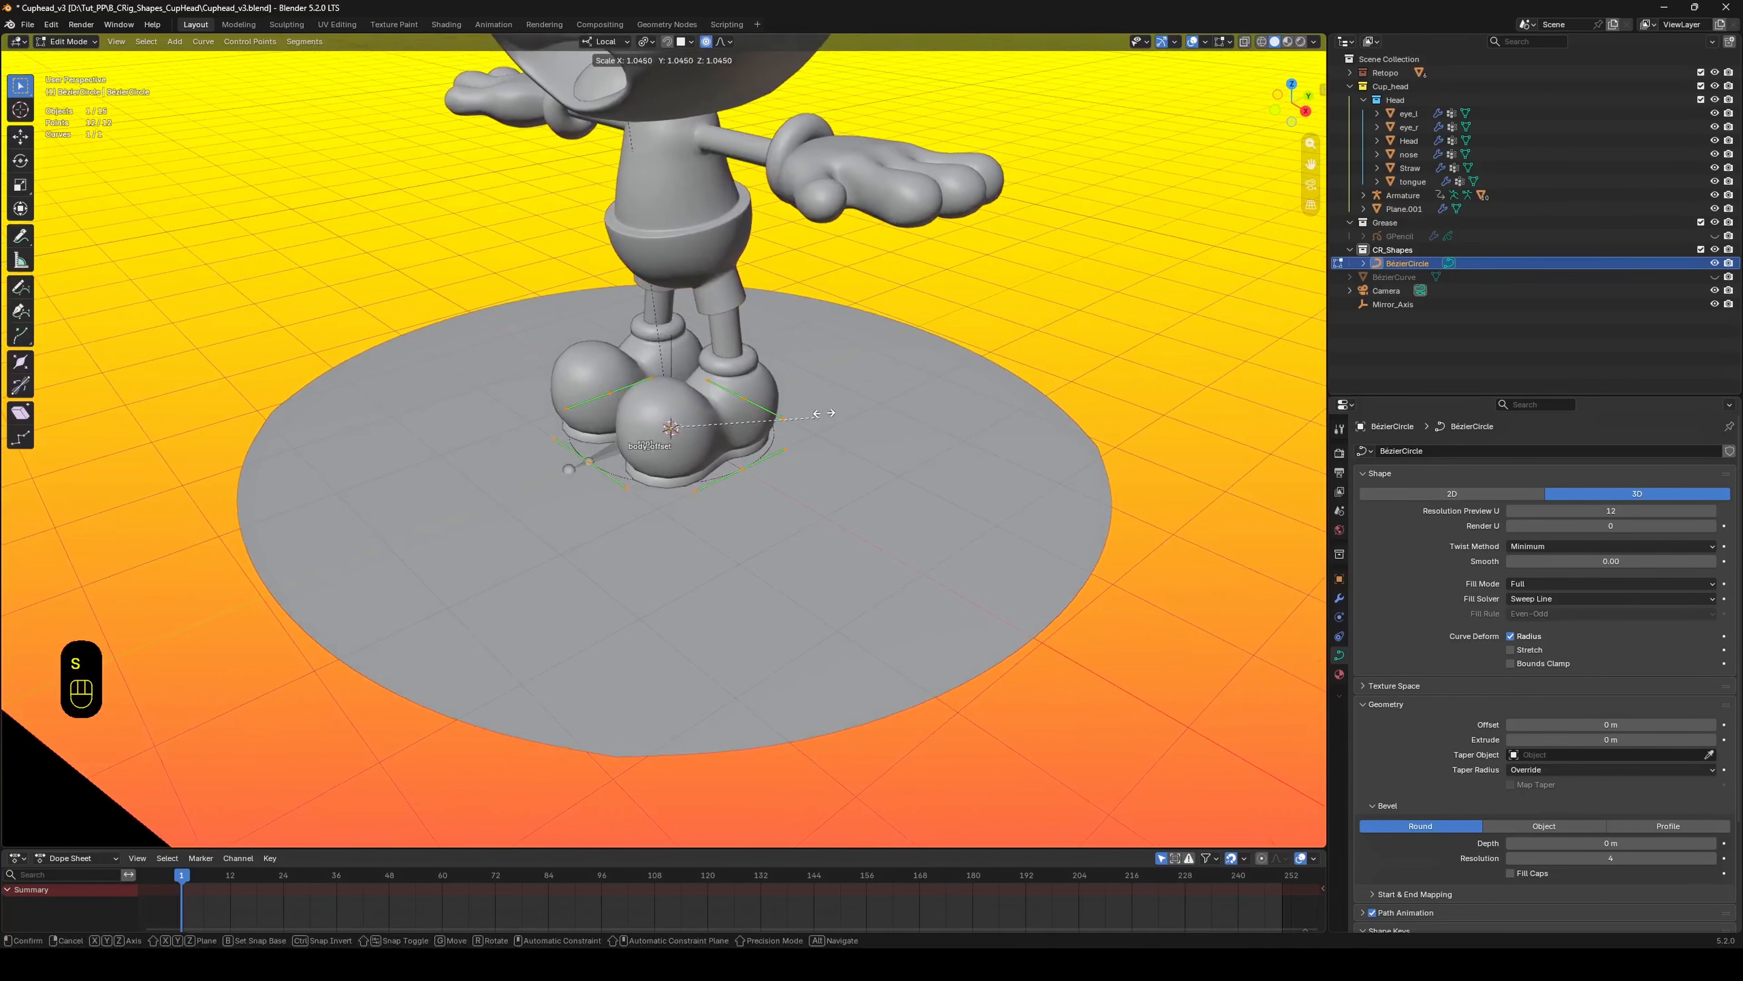
pyautogui.press('s')
pyautogui.click(883, 283)
pyautogui.press('Tab')
pyautogui.press('s')
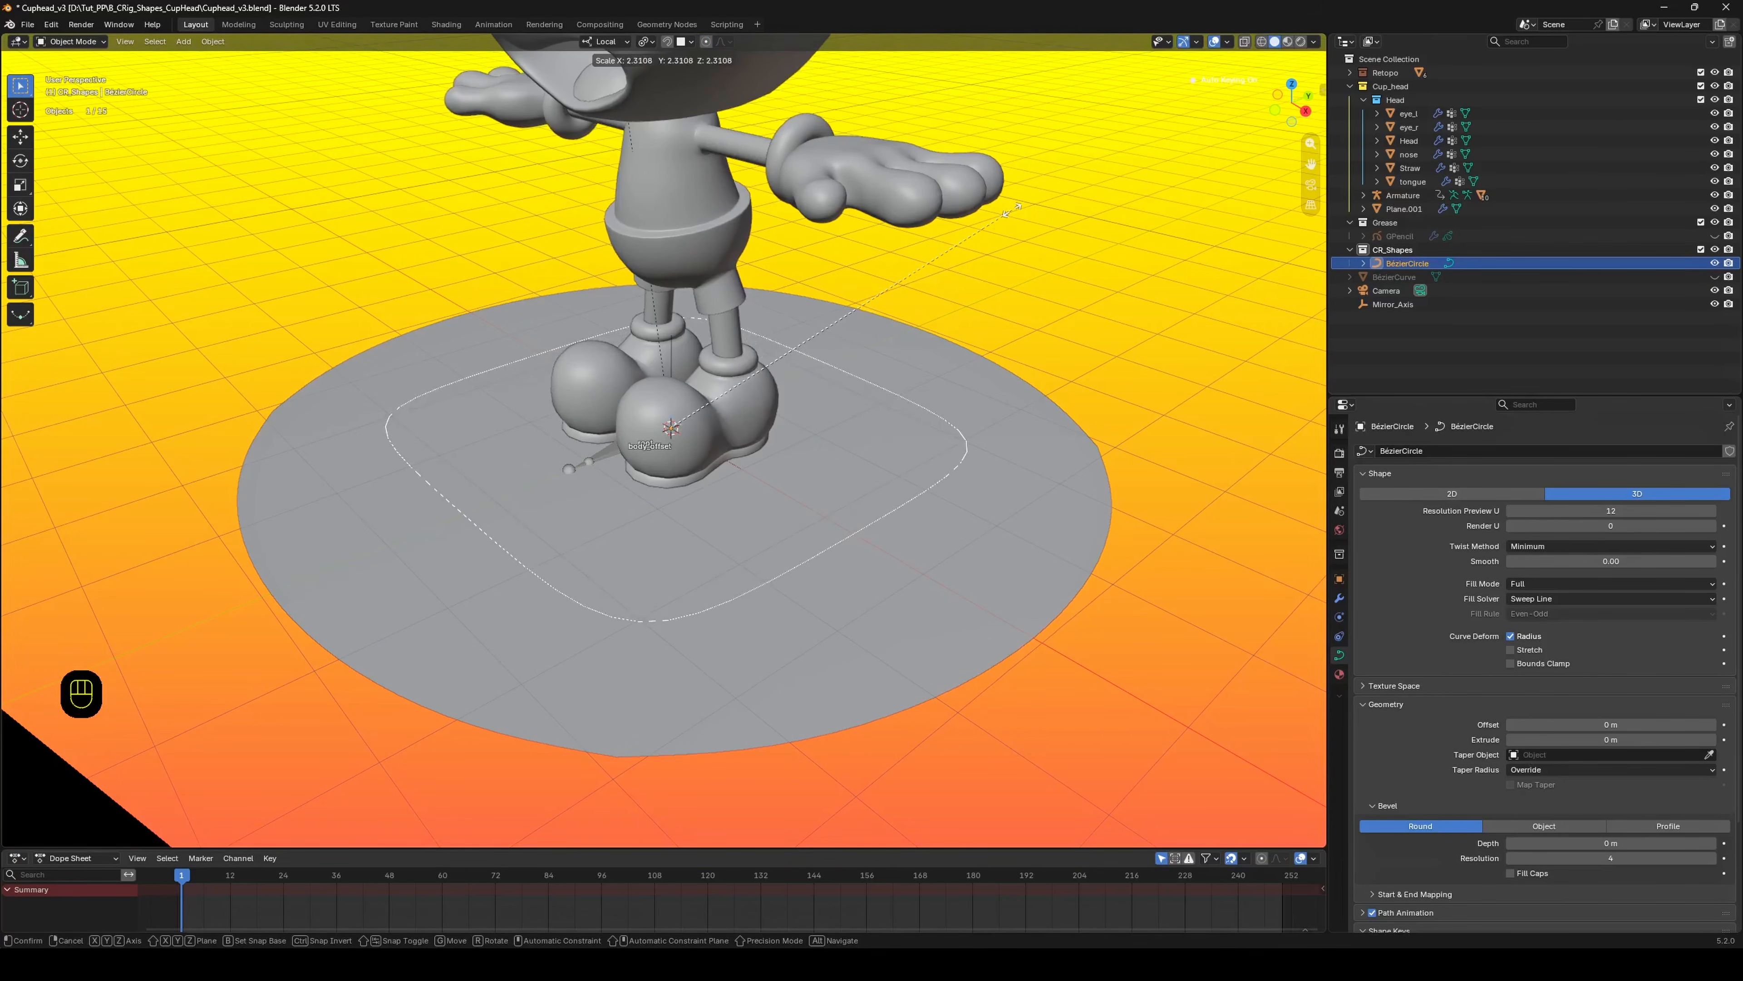
pyautogui.click(1009, 211)
# Raise the Bézier circle about 0.017 m along its local Z axis, just above the floor disc.
pyautogui.moveTo(988, 233); pyautogui.dragTo(880, 401, button='middle')
pyautogui.press('g')
pyautogui.press('z')
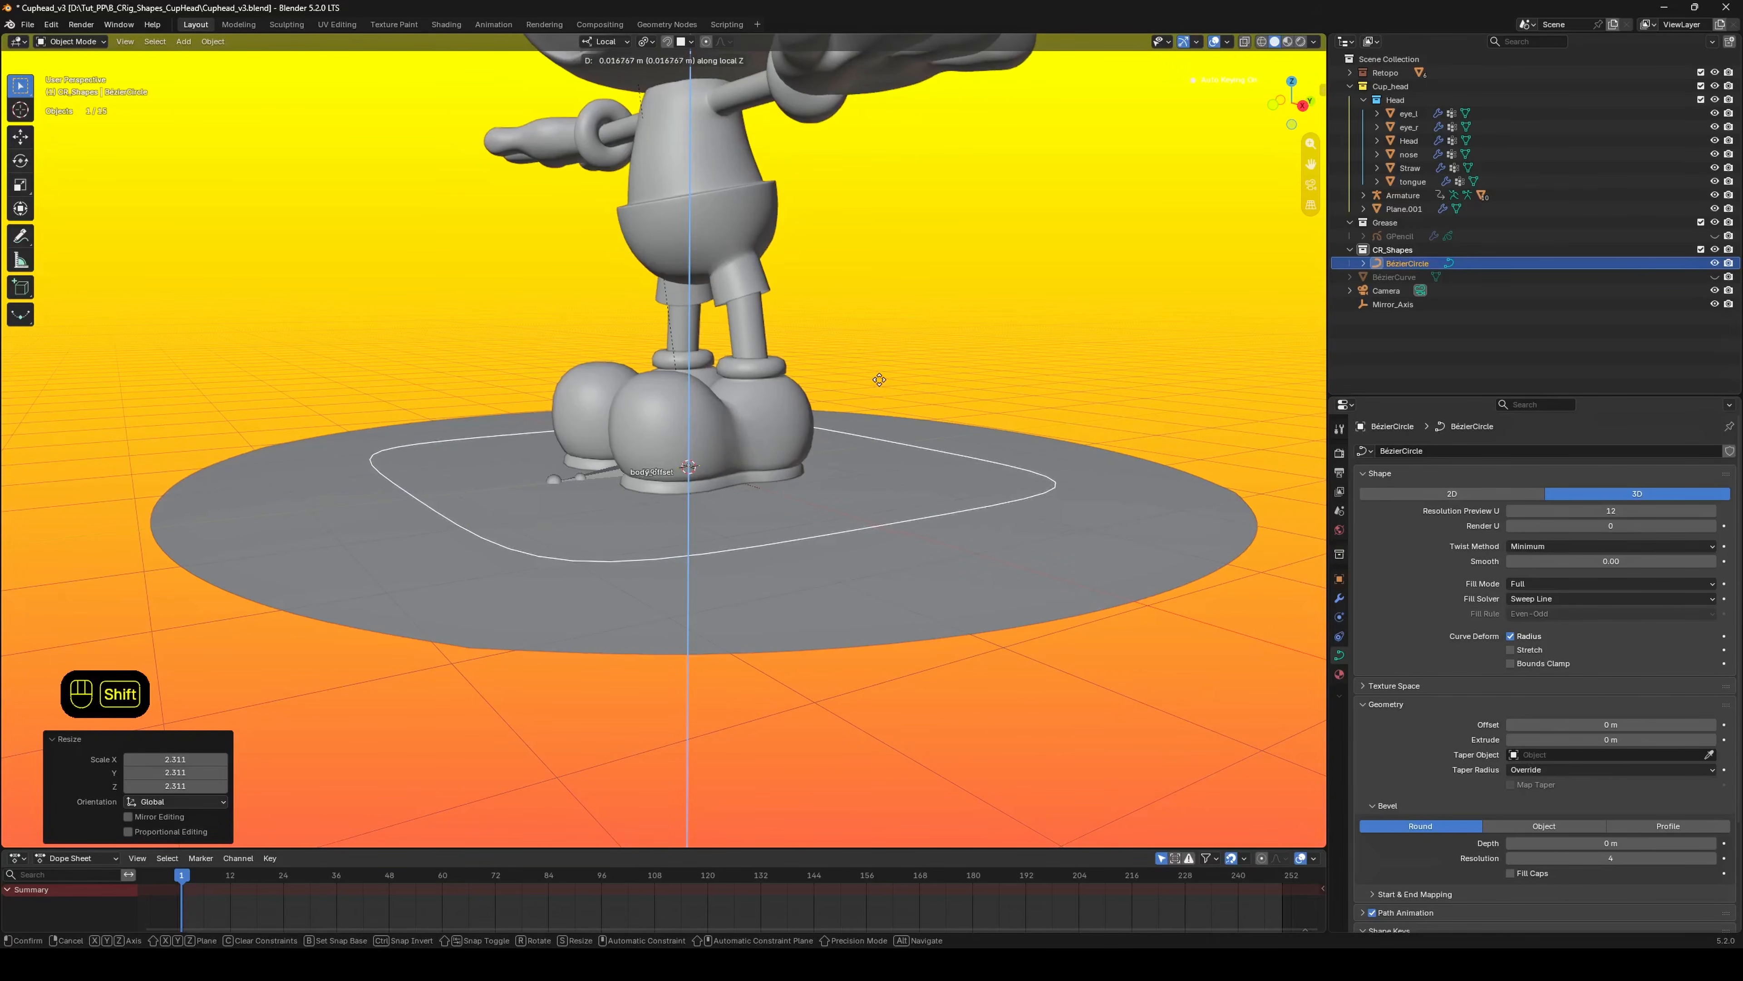
pyautogui.click(880, 379)
# Enlarge the Bézier circle by a factor of about 1.096 and apply all of its transforms.
pyautogui.moveTo(880, 379); pyautogui.dragTo(913, 410, button='middle')
pyautogui.scroll(1, 858, 408)
pyautogui.press('s')
pyautogui.click(871, 403)
pyautogui.scroll(-1, 871, 405)
pyautogui.hotkey('ctrl', 'a')
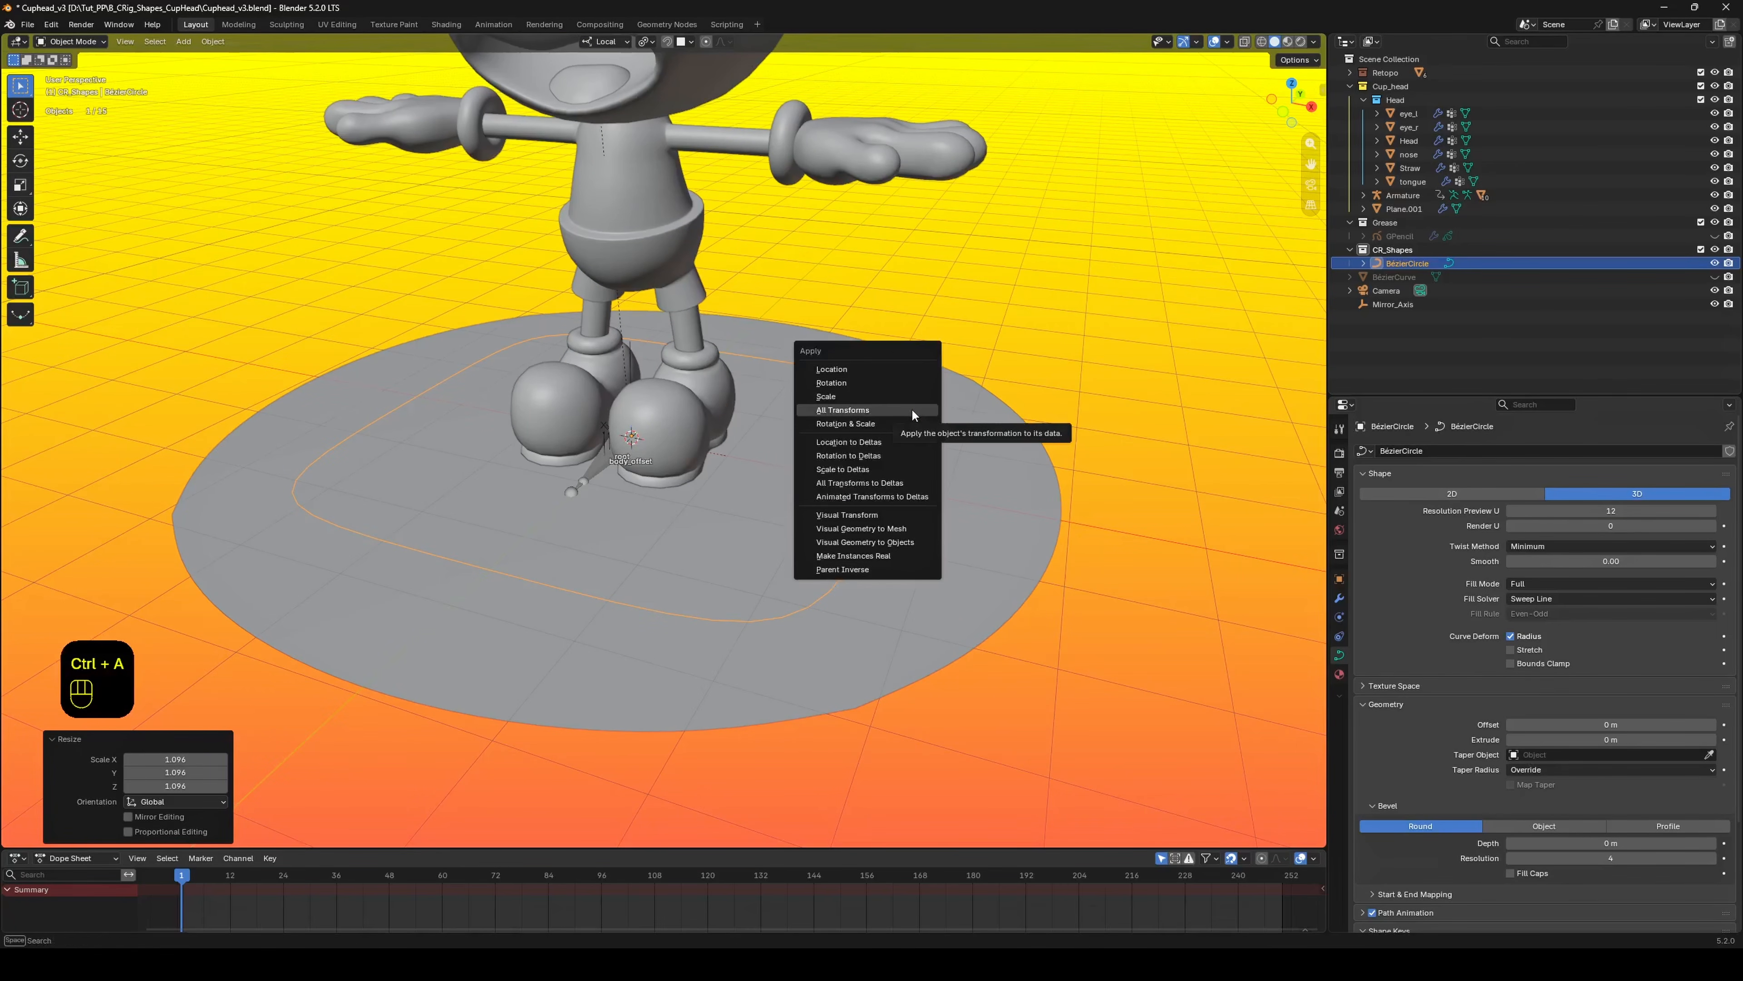
pyautogui.click(852, 412)
# Add a second Bézier circle at the world origin and scale it up by about 1.87 around the character's feet.
pyautogui.moveTo(721, 591); pyautogui.dragTo(920, 458, button='middle')
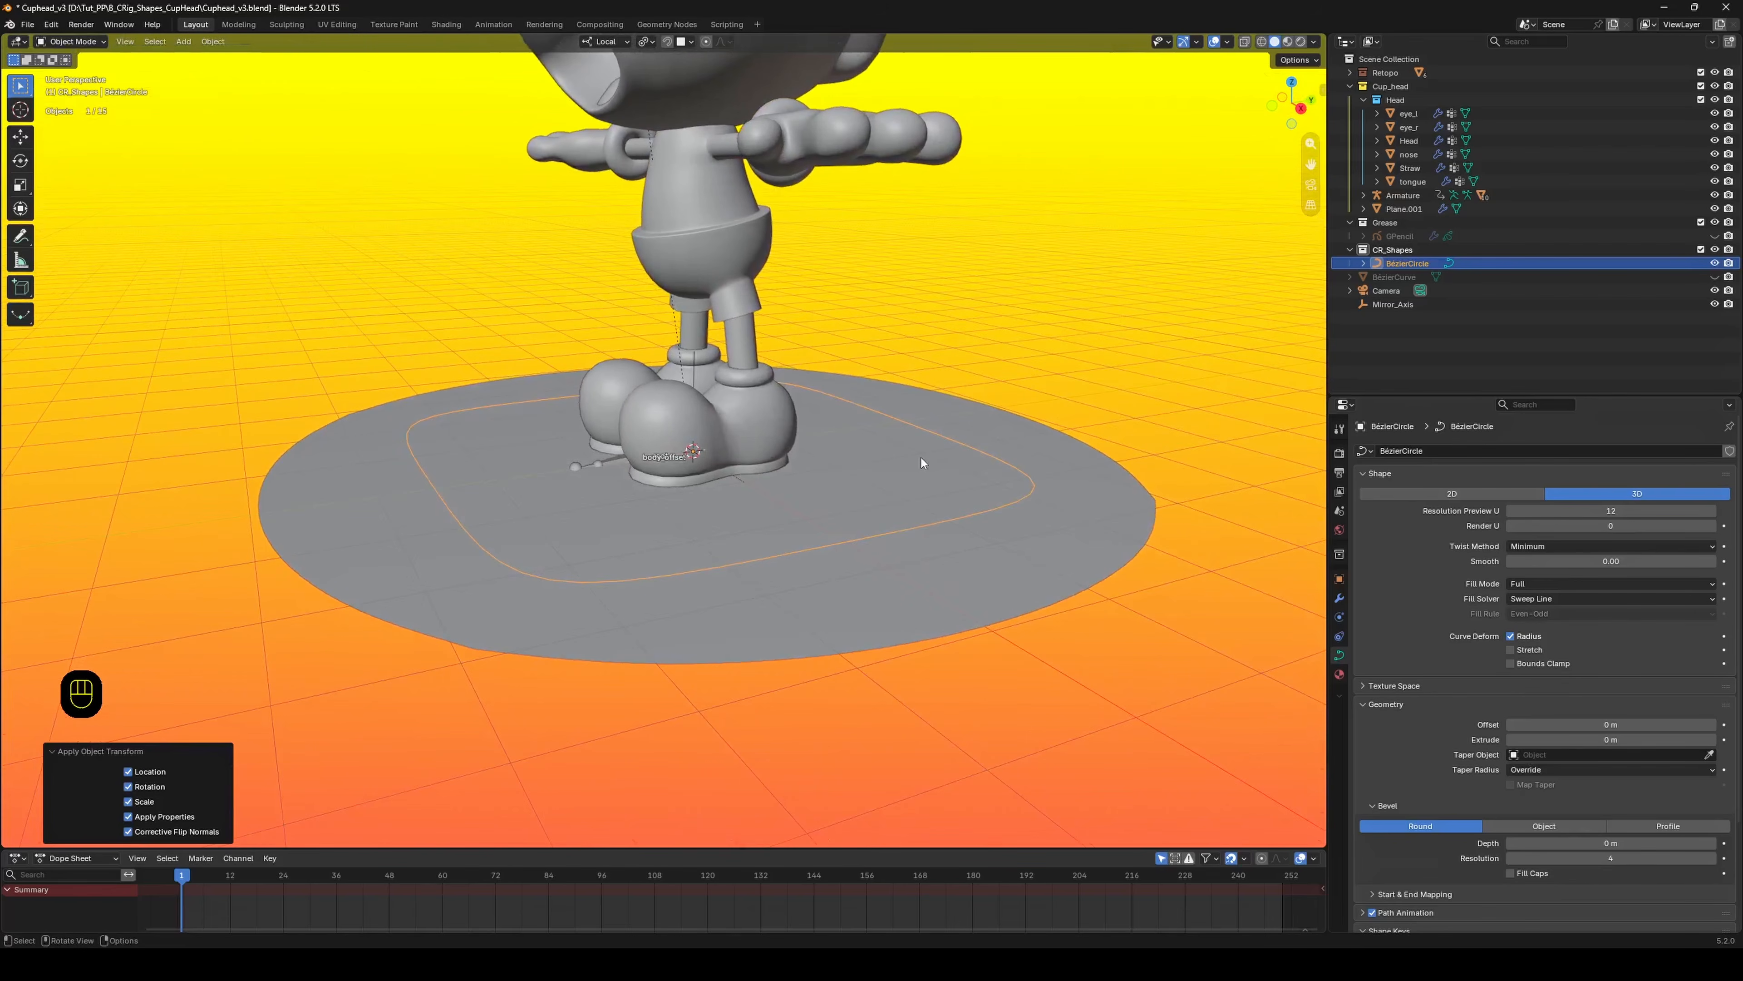
pyautogui.moveTo(986, 296); pyautogui.dragTo(784, 390, button='middle')
pyautogui.hotkey('shift', 'a')
pyautogui.moveTo(846, 390)
pyautogui.click(902, 403)
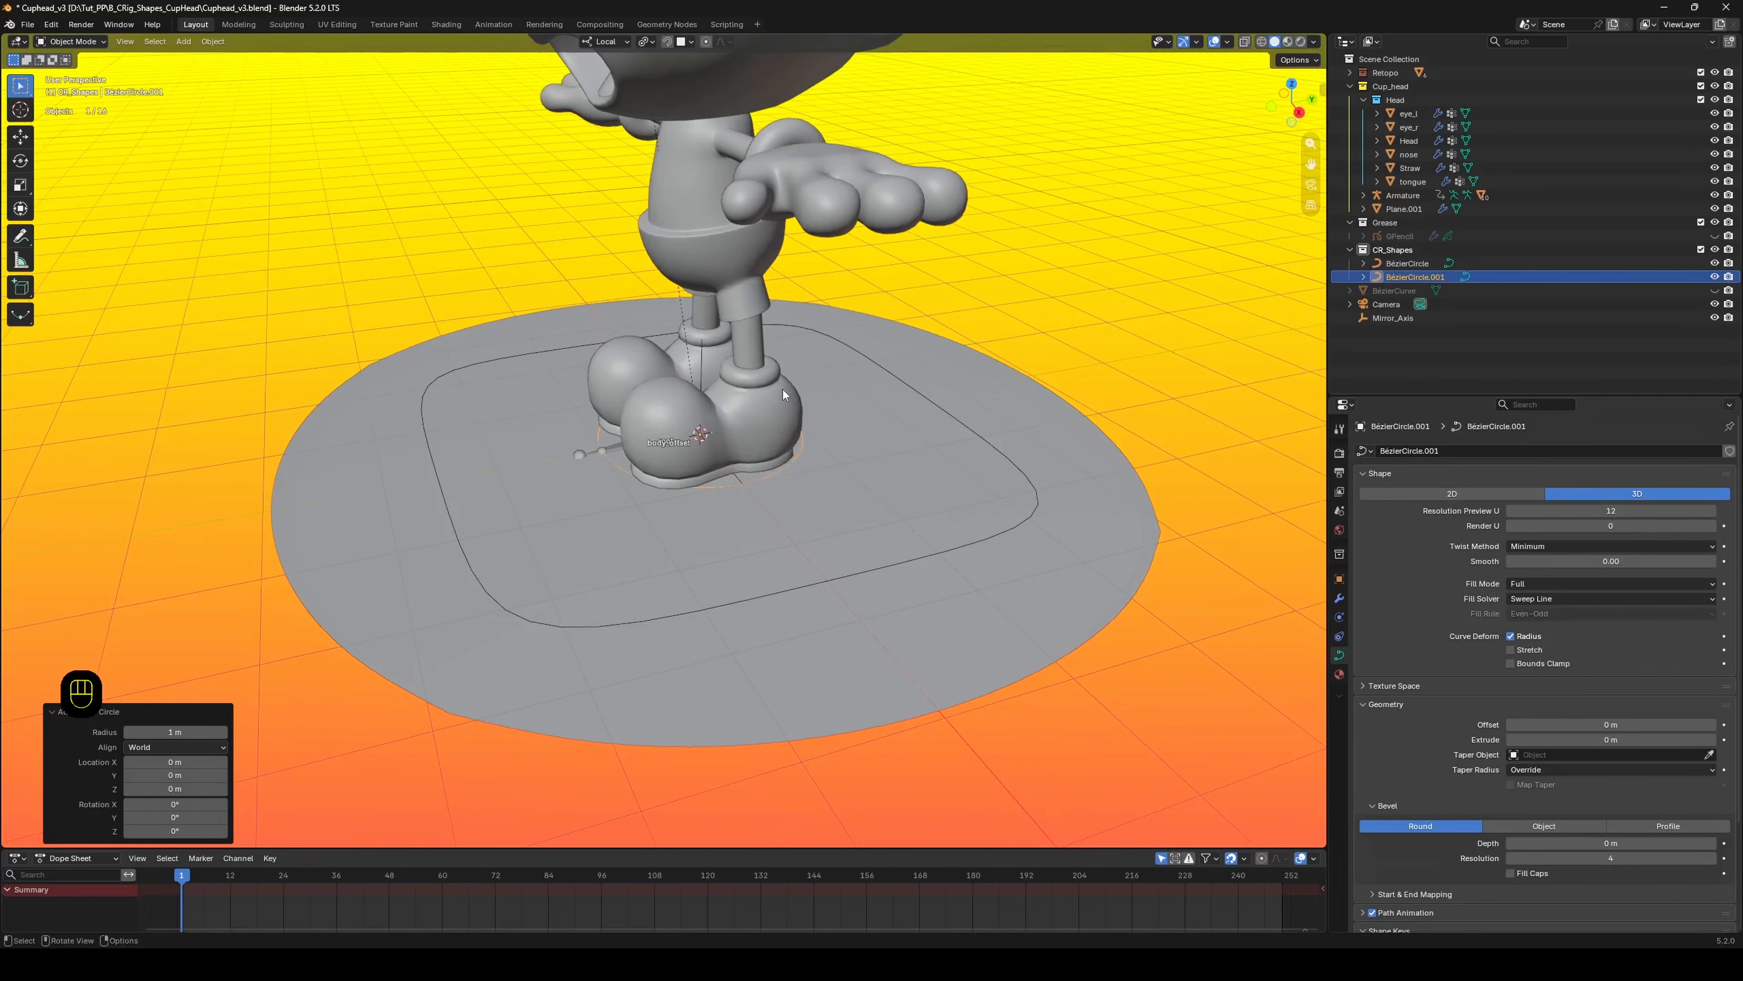
pyautogui.press('s')
pyautogui.click(816, 369)
# Raise the second Bézier circle about 0.018 m along local Z, deselect it and save the file.
pyautogui.press('g')
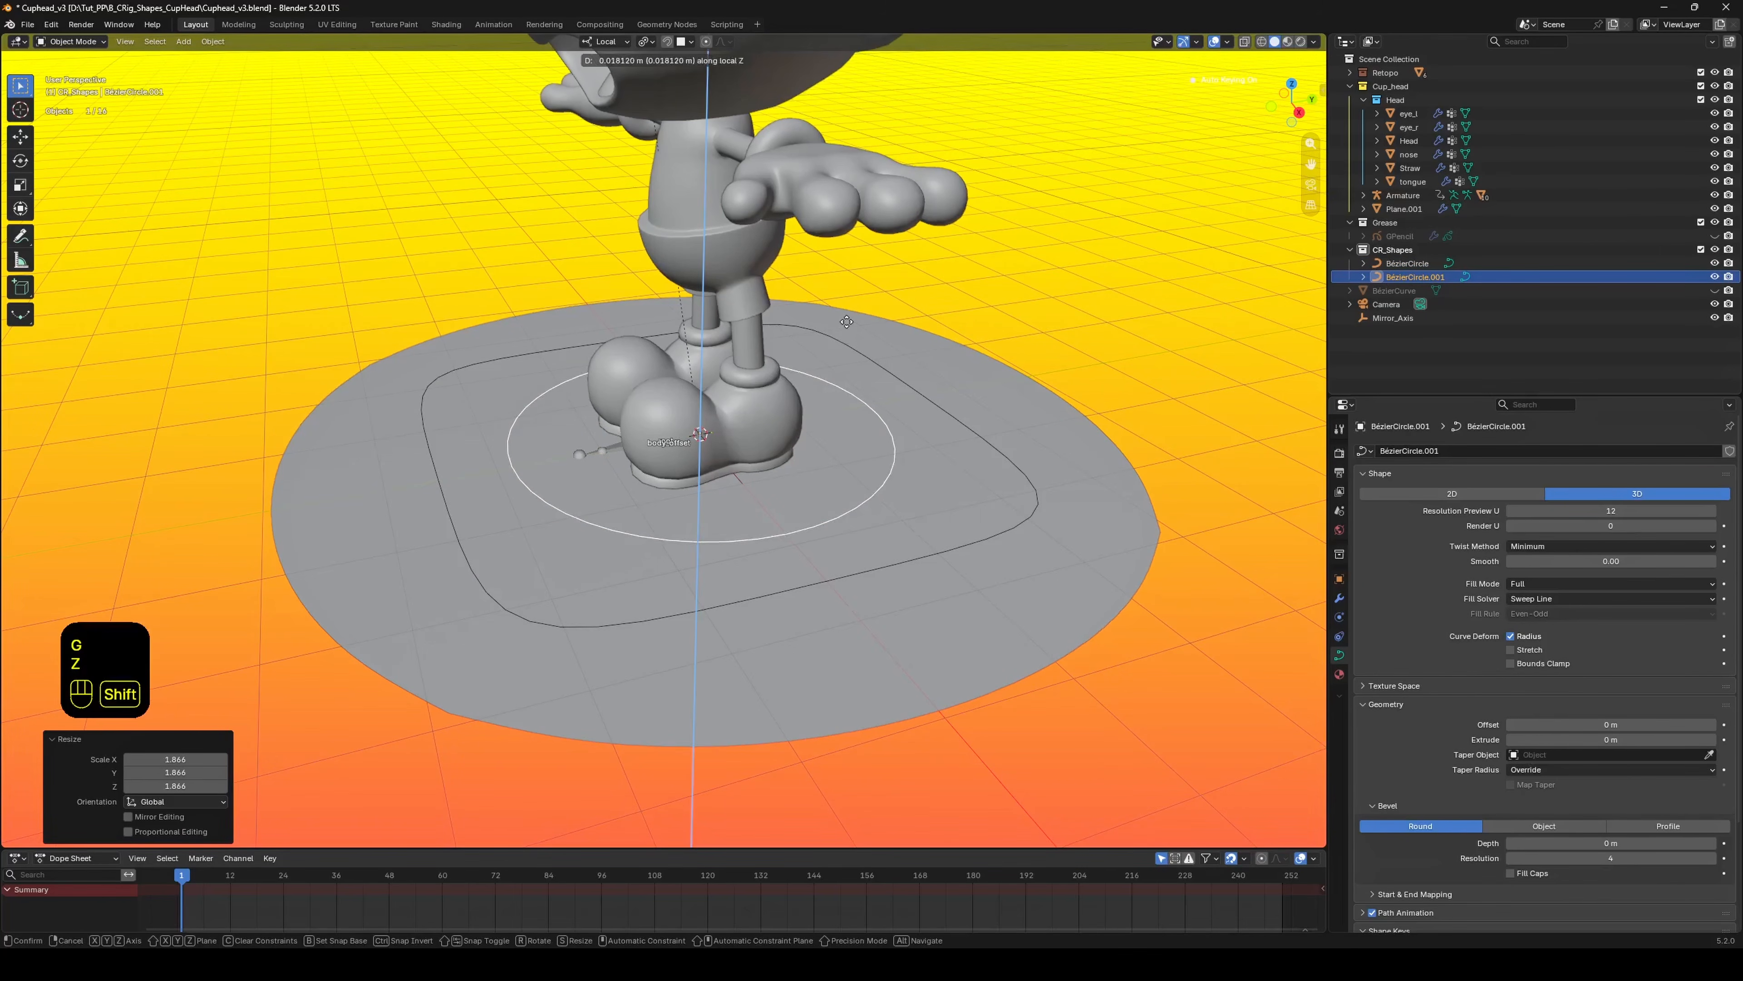
pyautogui.press('z')
pyautogui.click(742, 394)
pyautogui.moveTo(742, 394)
pyautogui.mouseDown(button='middle')
pyautogui.moveTo(849, 384)
pyautogui.moveTo(756, 373)
pyautogui.mouseUp(button='middle')
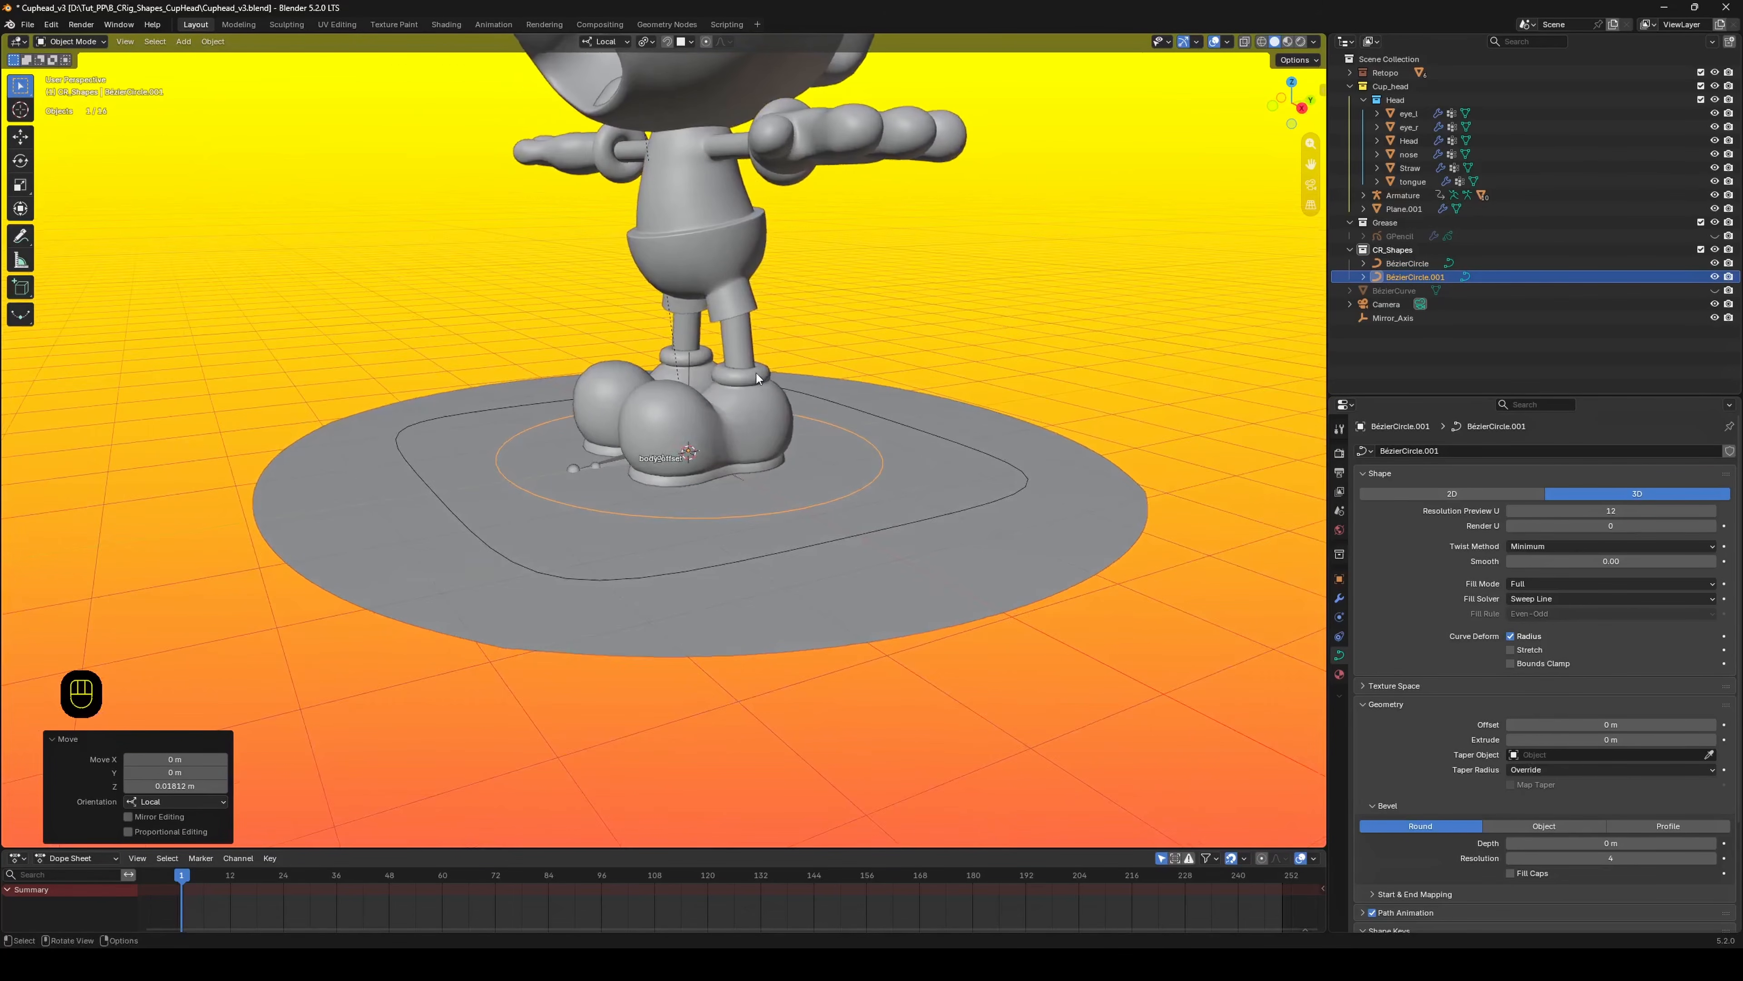
pyautogui.scroll(-1, 756, 374)
pyautogui.click(924, 352)
pyautogui.hotkey('ctrl', 's')
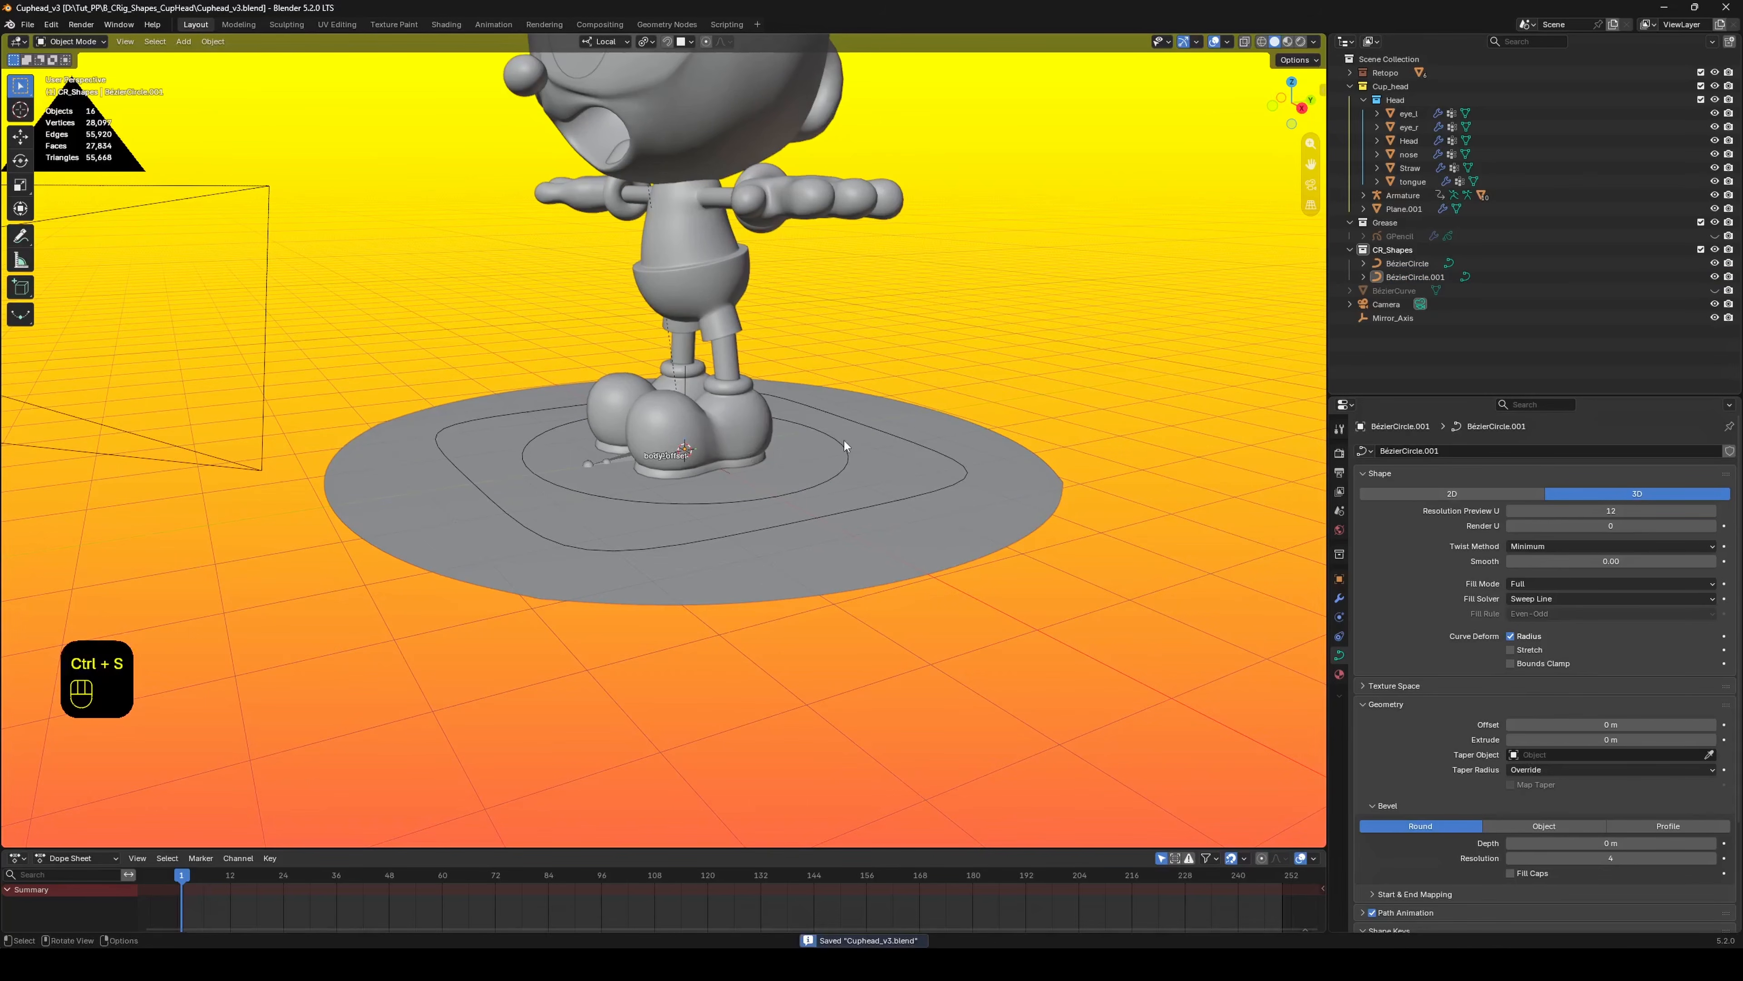
# Put the armature into Pose Mode, select its root bone and briefly test moving it.
pyautogui.click(613, 461)
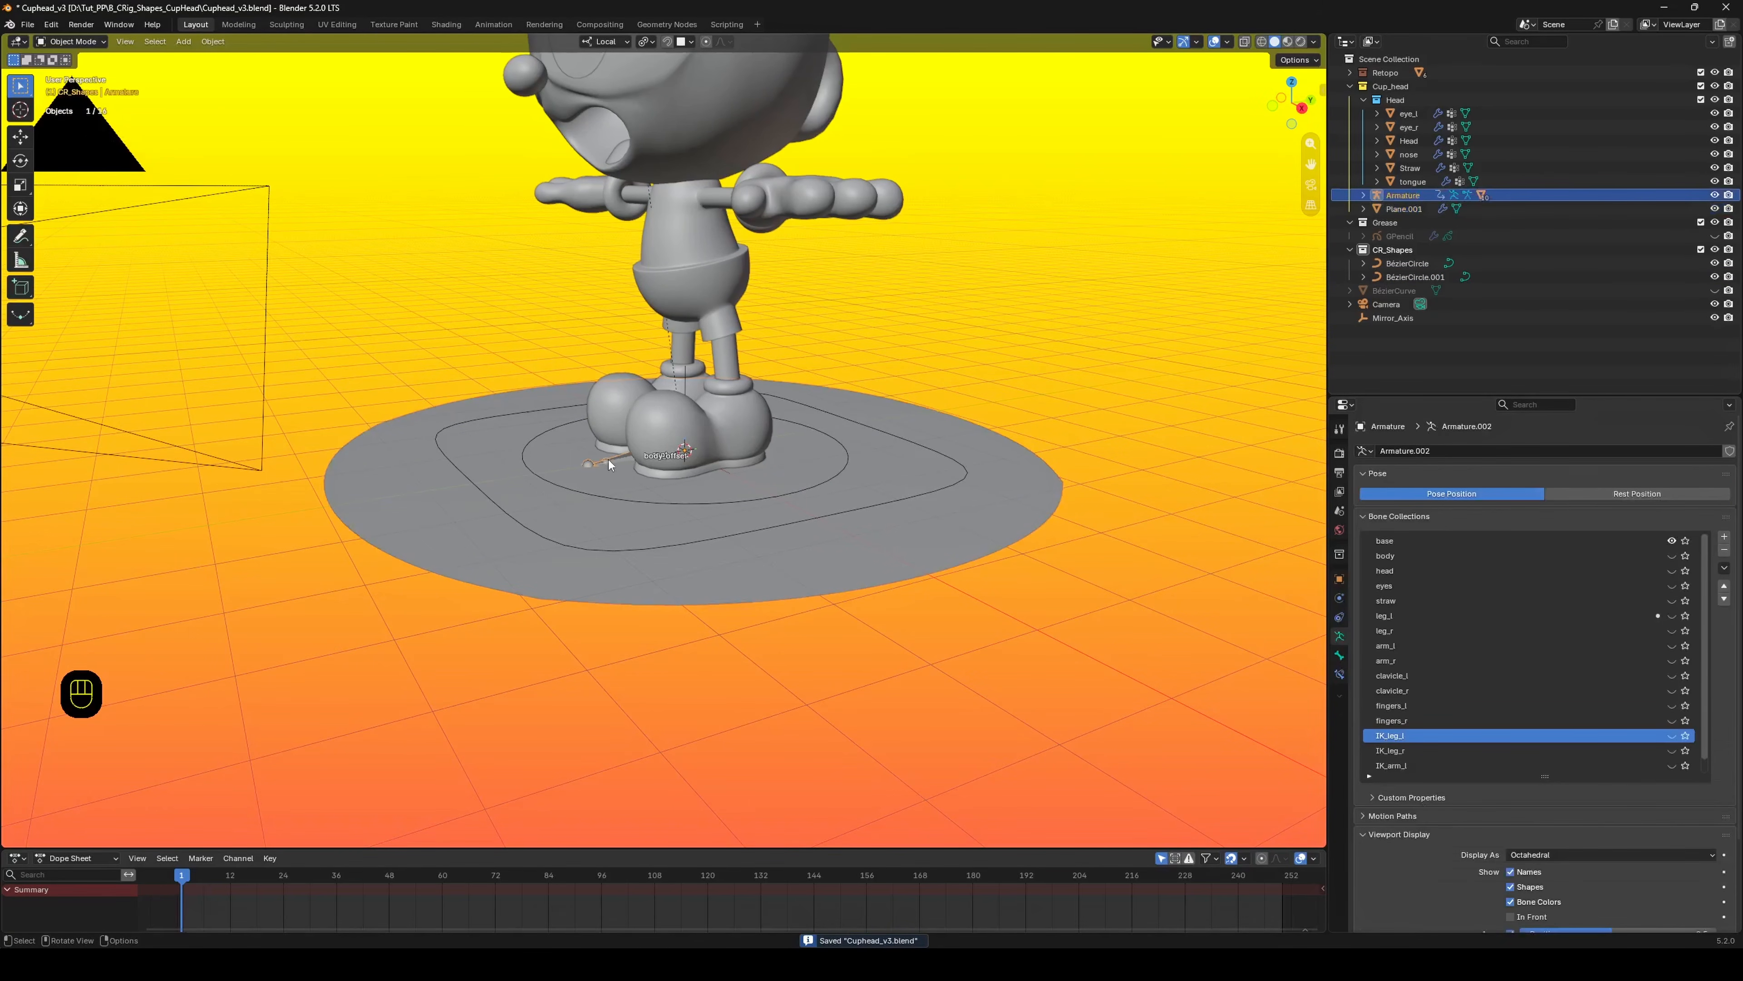
pyautogui.hotkey('ctrl', 'Tab')
pyautogui.scroll(2, 620, 460)
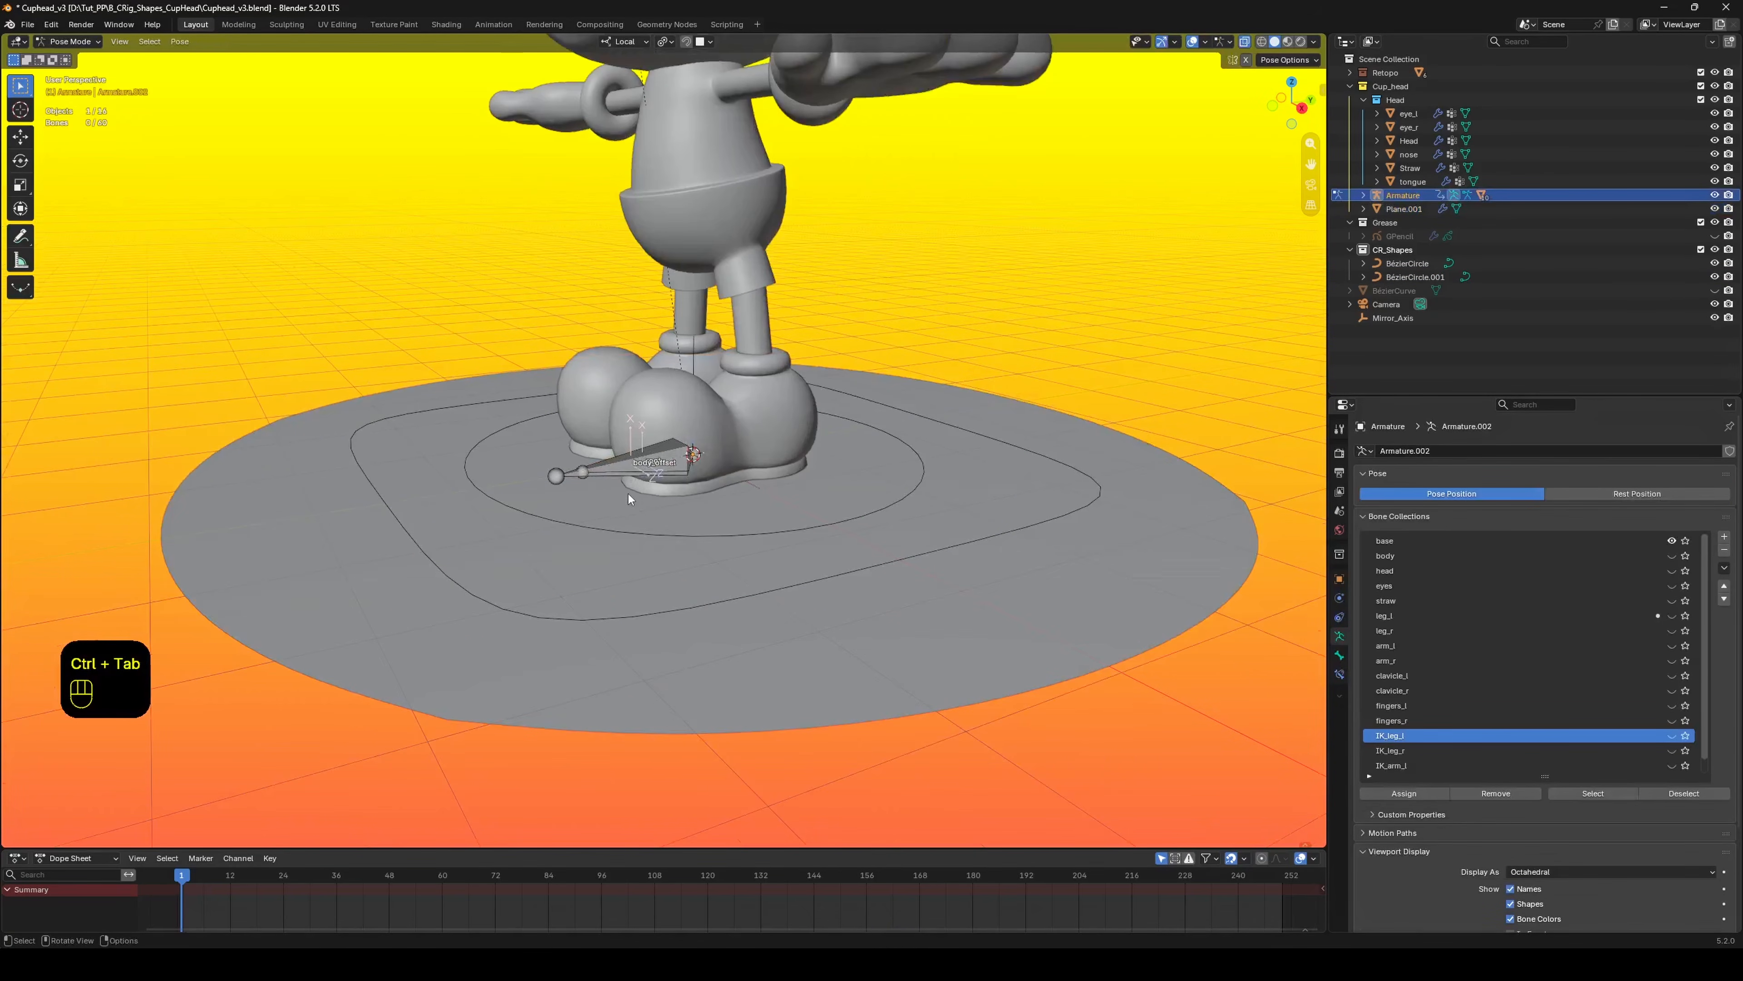
pyautogui.click(614, 467)
pyautogui.click(603, 469)
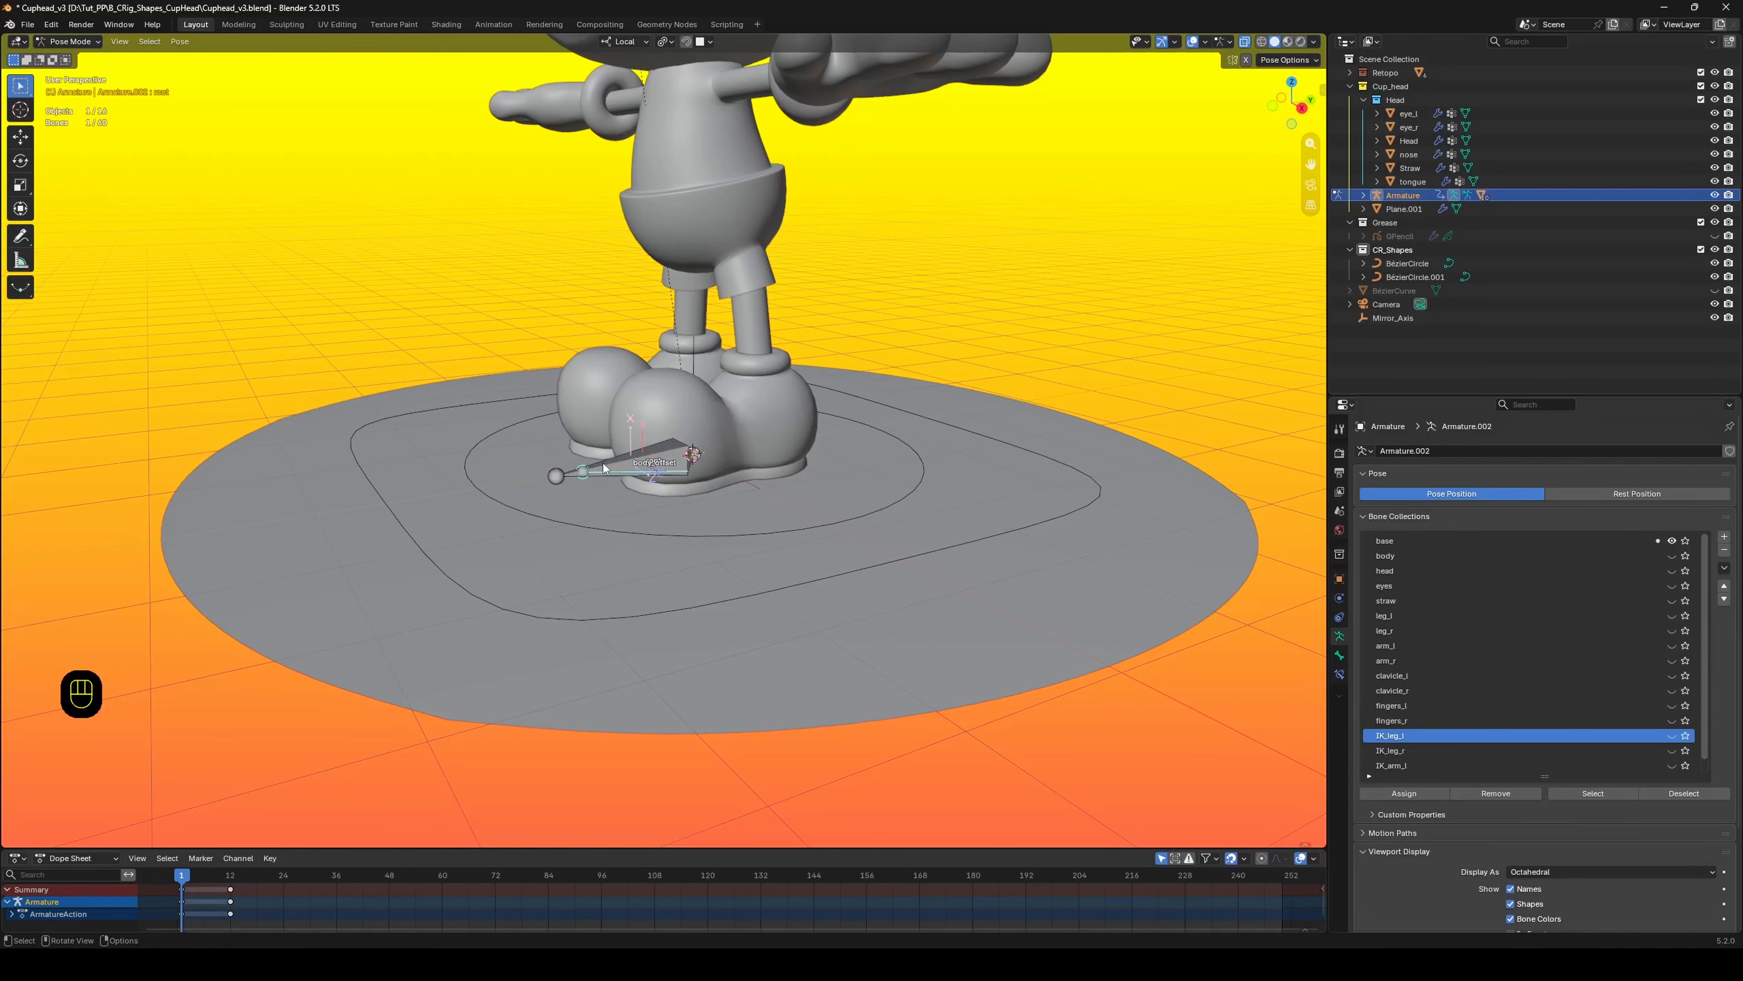
pyautogui.press('g')
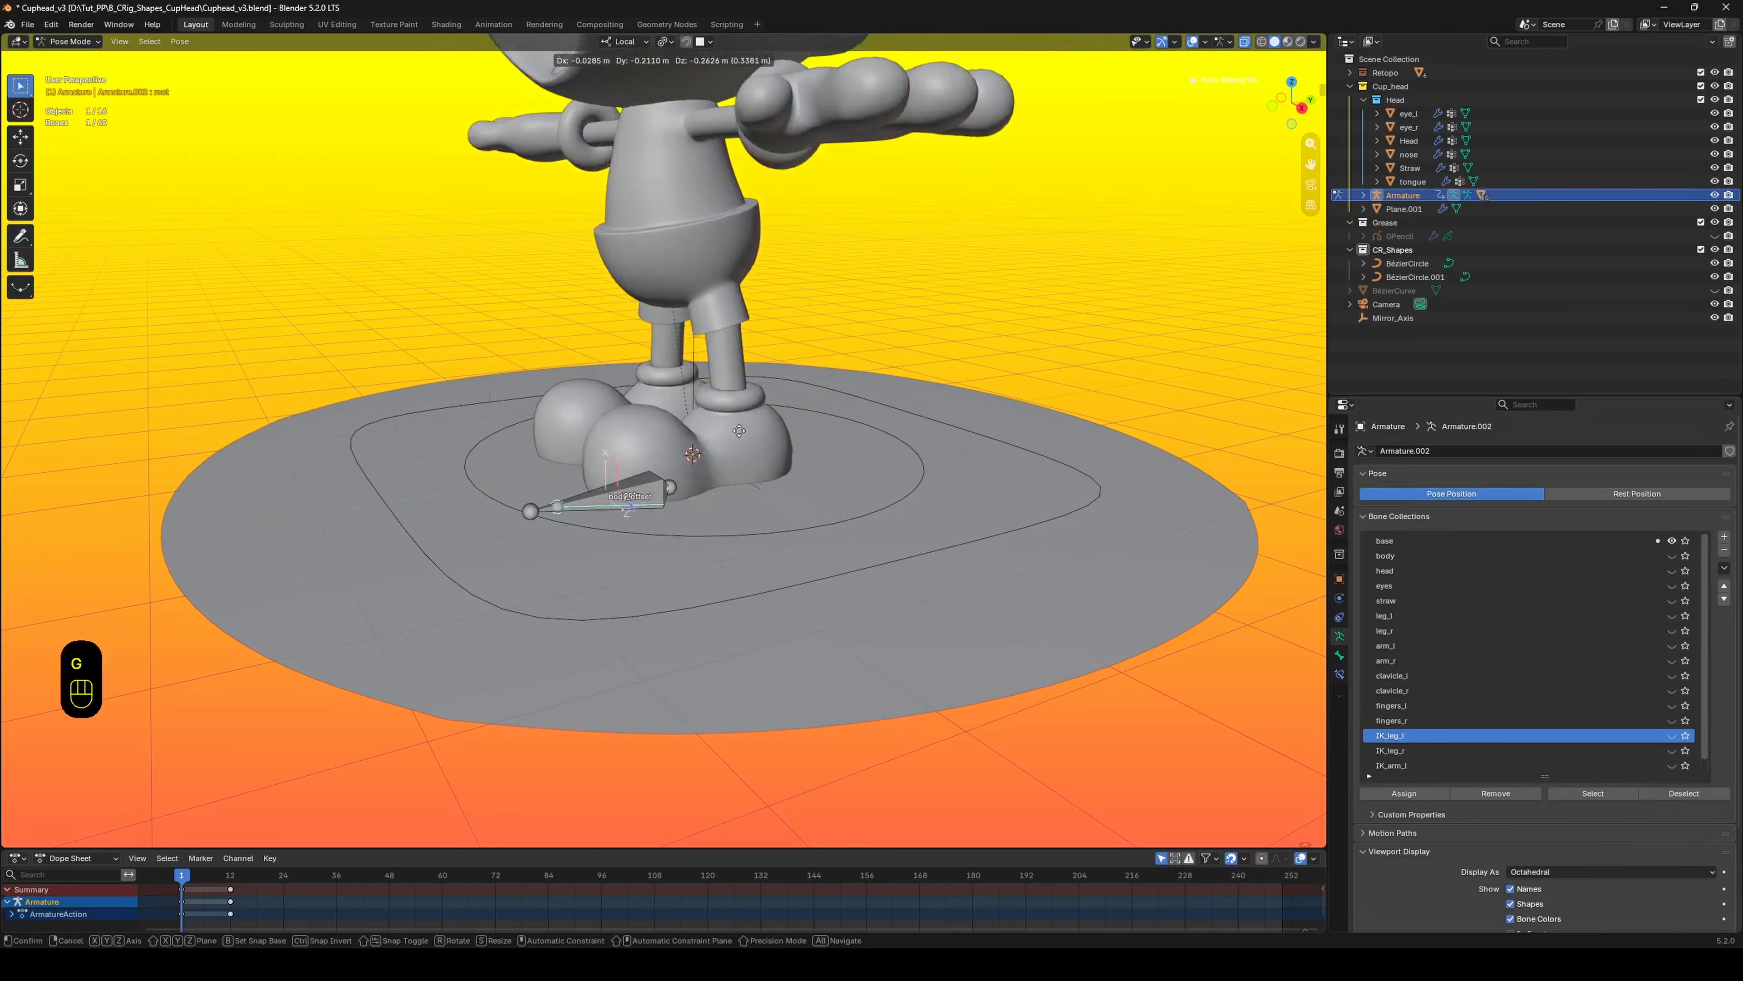
pyautogui.press('Escape')
# Enlarge the property editor and assign BézierCircle as the root bone's custom shape object.
pyautogui.moveTo(717, 463); pyautogui.dragTo(733, 470, button='middle')
pyautogui.moveTo(1510, 396); pyautogui.dragTo(1510, 225)
pyautogui.click(1340, 483)
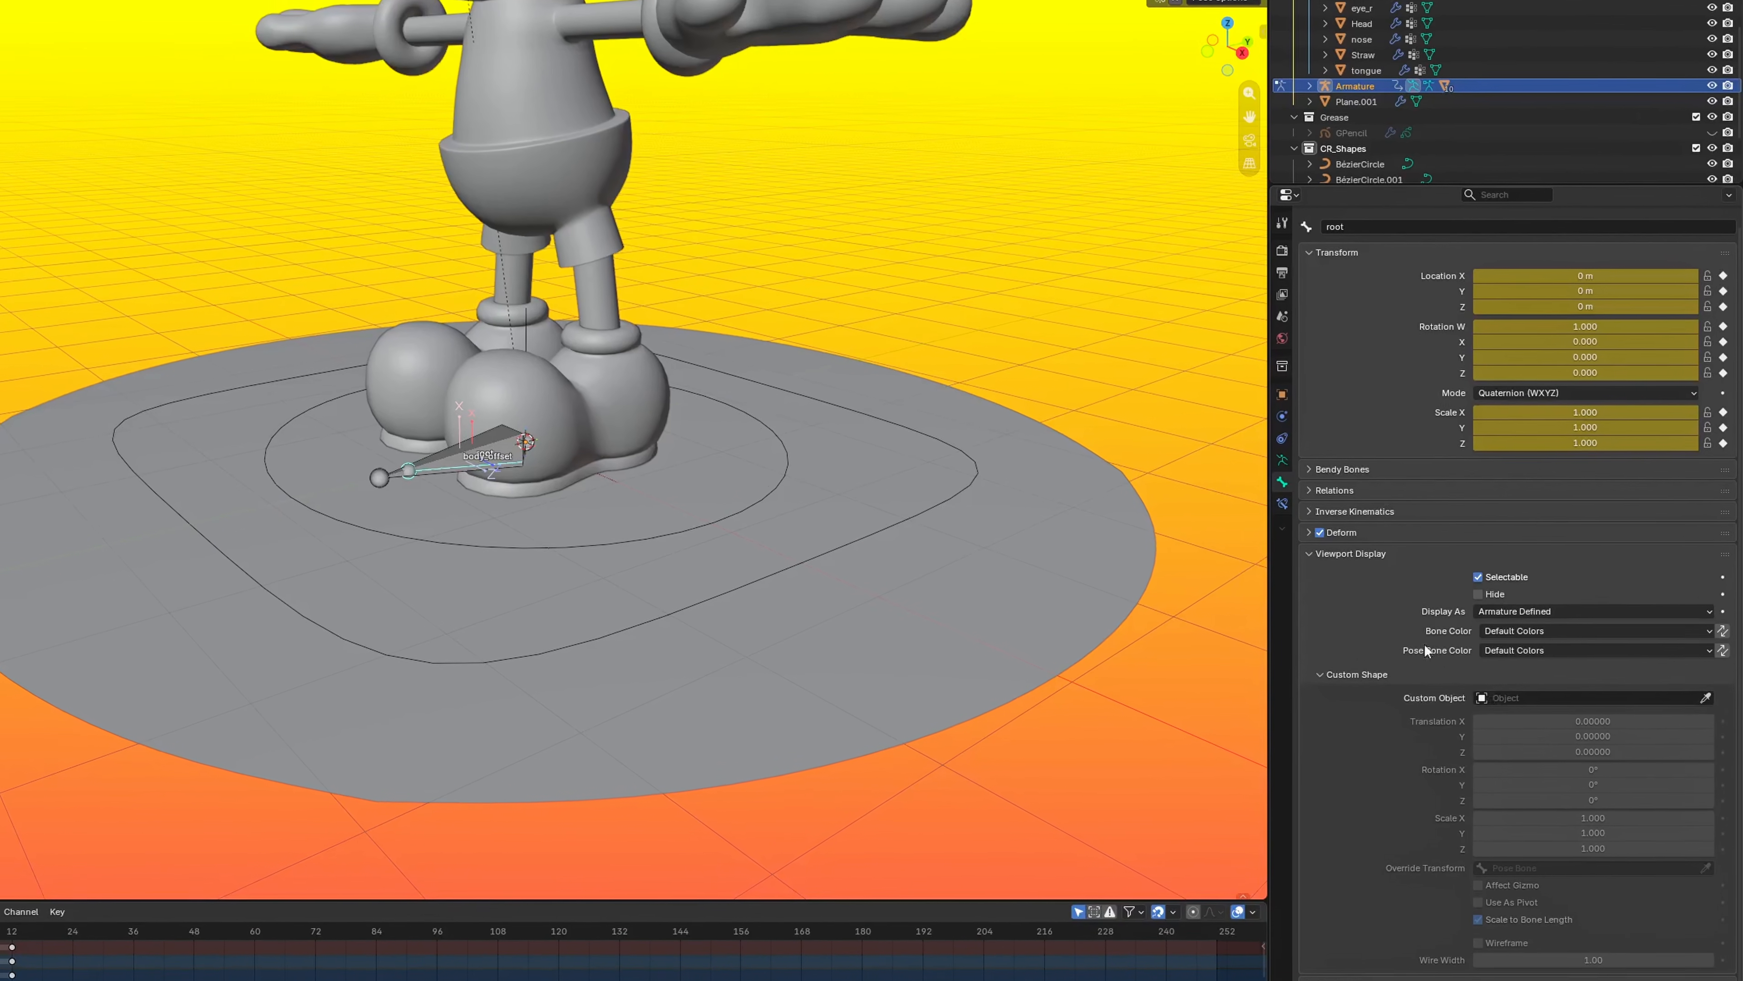
pyautogui.click(1704, 697)
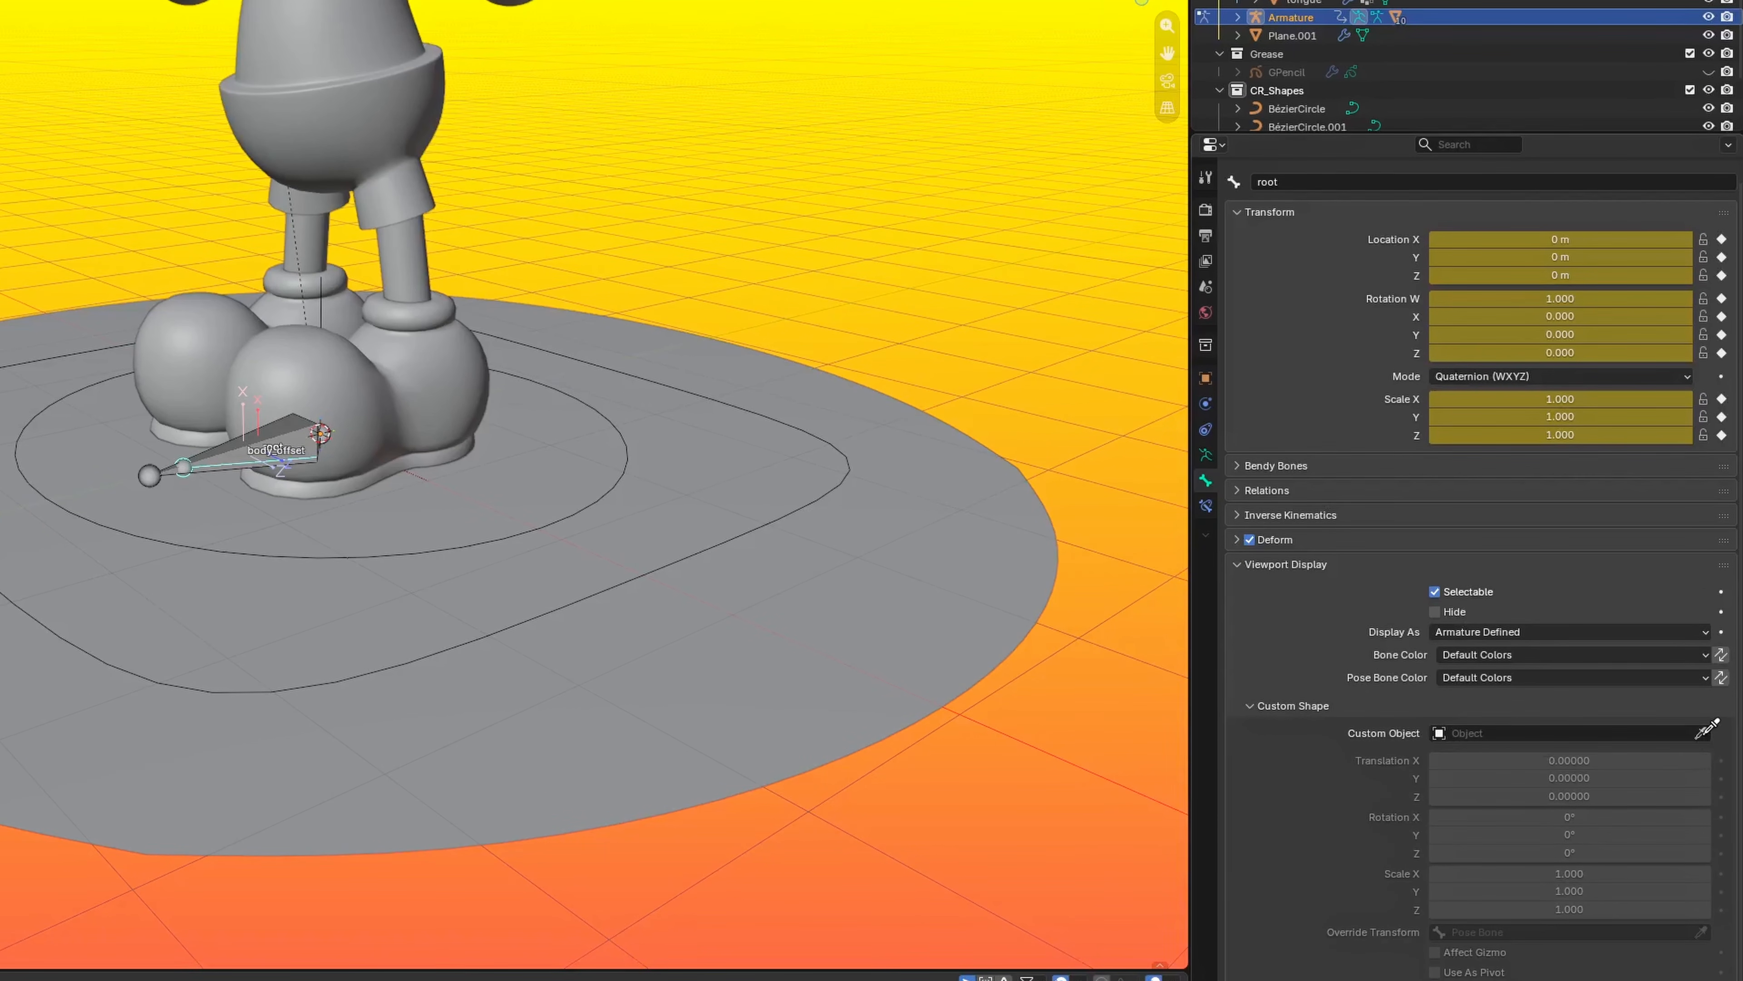
pyautogui.click(1296, 108)
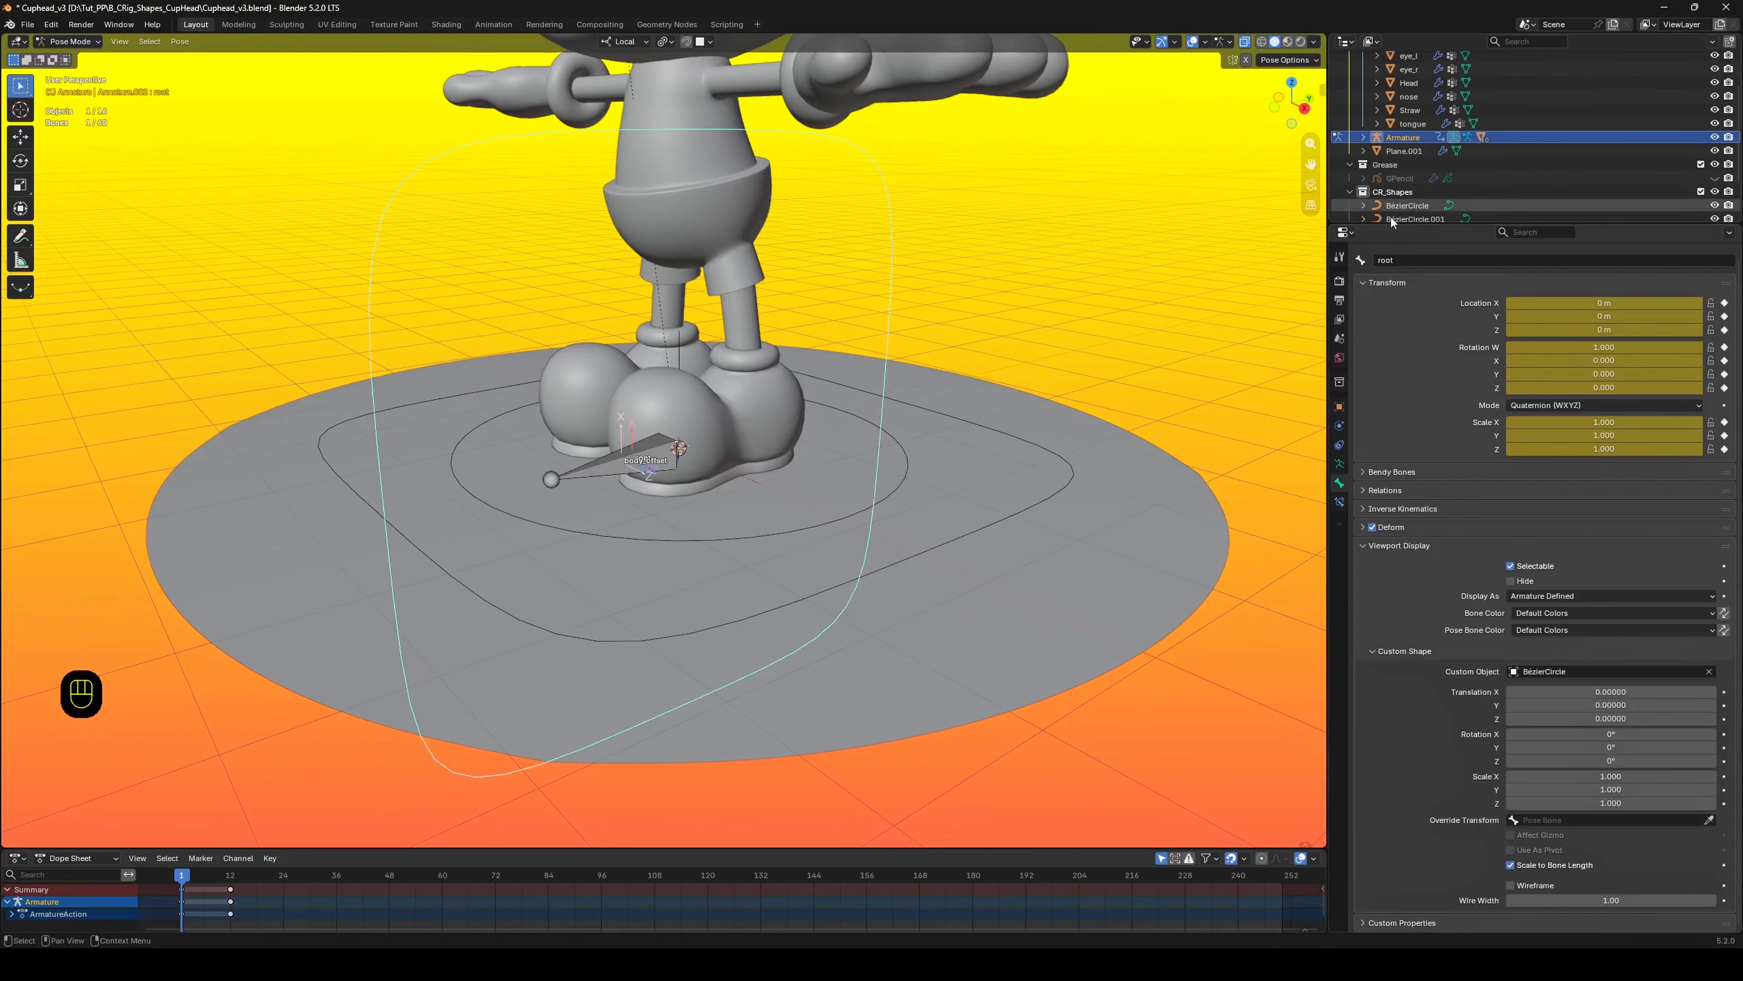
# Move the body_offset bone freely upward by about 0.76 m to lift the character off the floor.
pyautogui.scroll(-1, 904, 427)
pyautogui.moveTo(903, 426)
pyautogui.mouseDown(button='middle')
pyautogui.moveTo(841, 423)
pyautogui.moveTo(906, 411)
pyautogui.mouseUp(button='middle')
pyautogui.scroll(4, 714, 529)
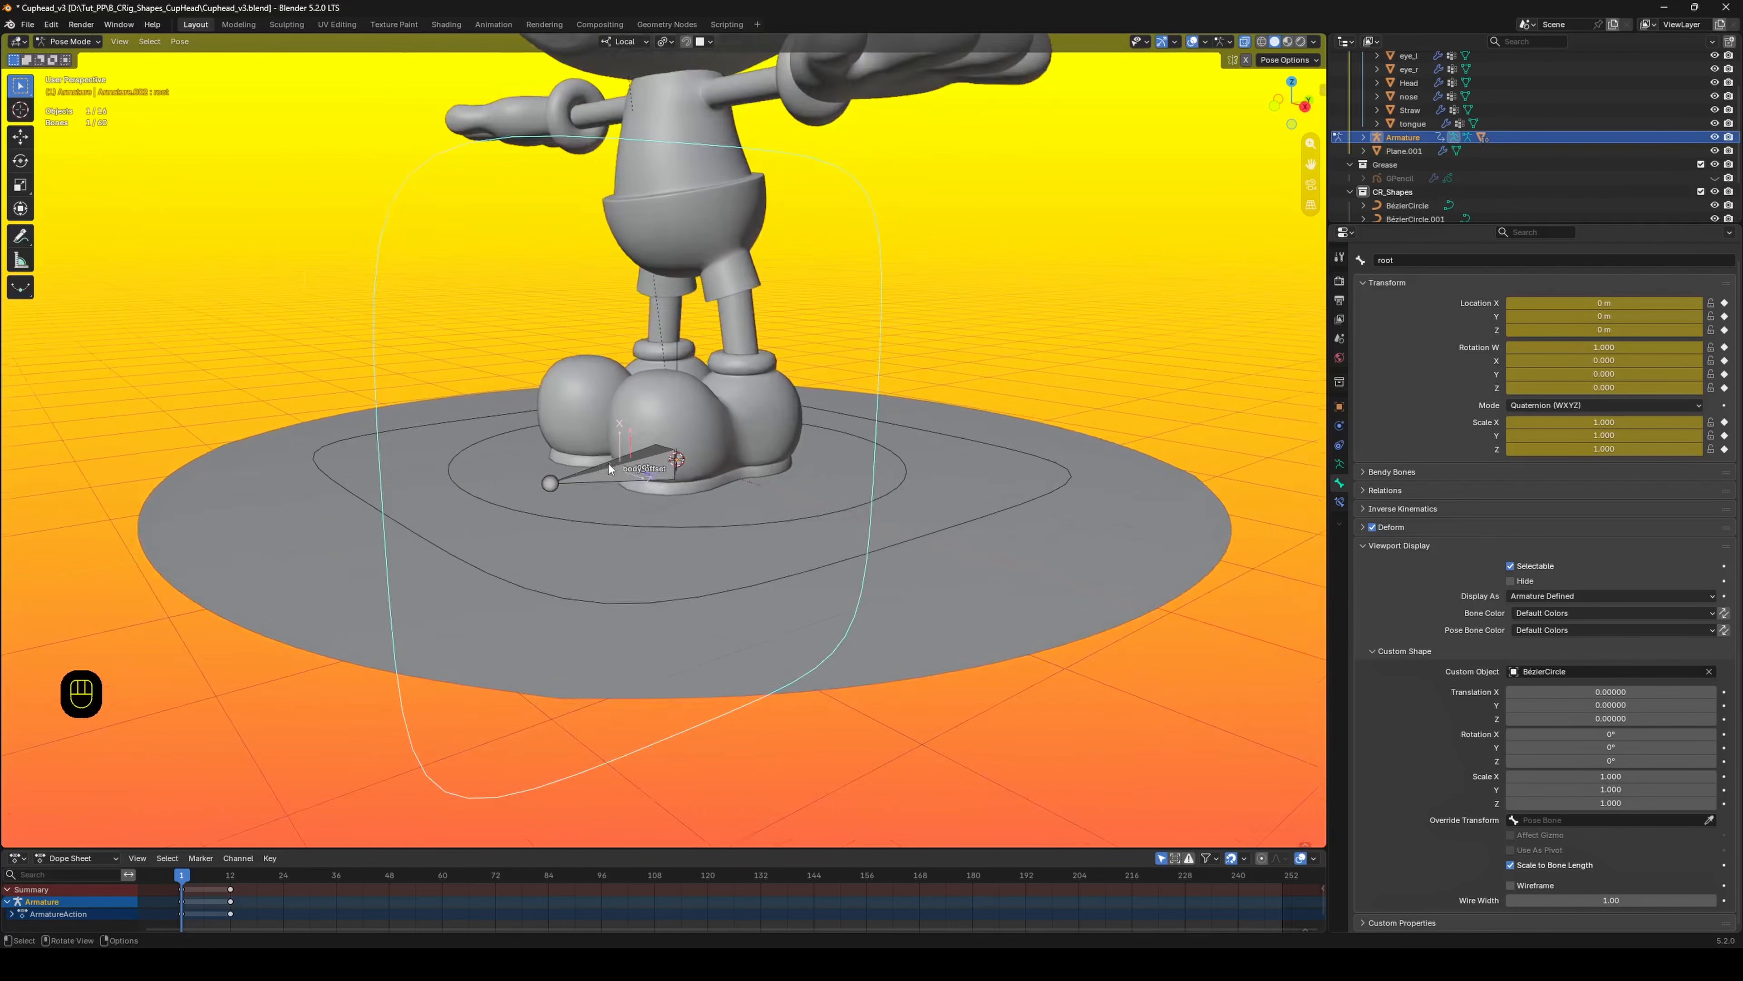
pyautogui.scroll(-4, 703, 540)
pyautogui.scroll(2, 703, 443)
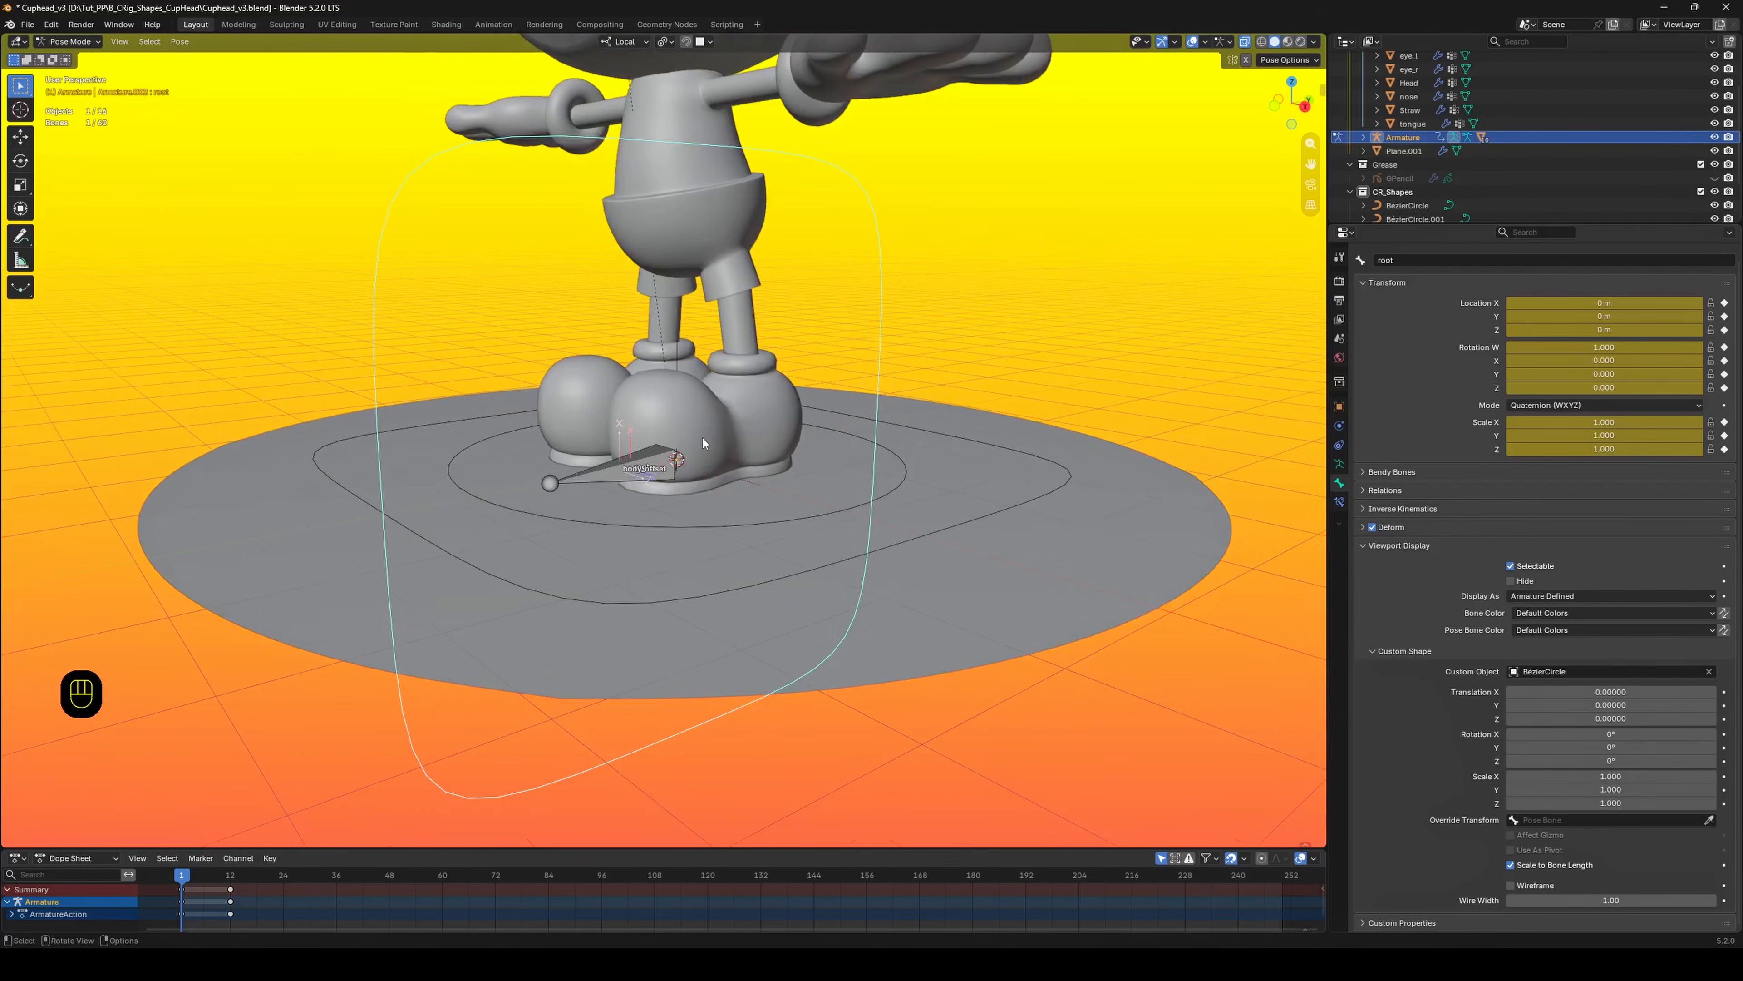
pyautogui.click(629, 474)
pyautogui.press('g')
pyautogui.click(635, 378)
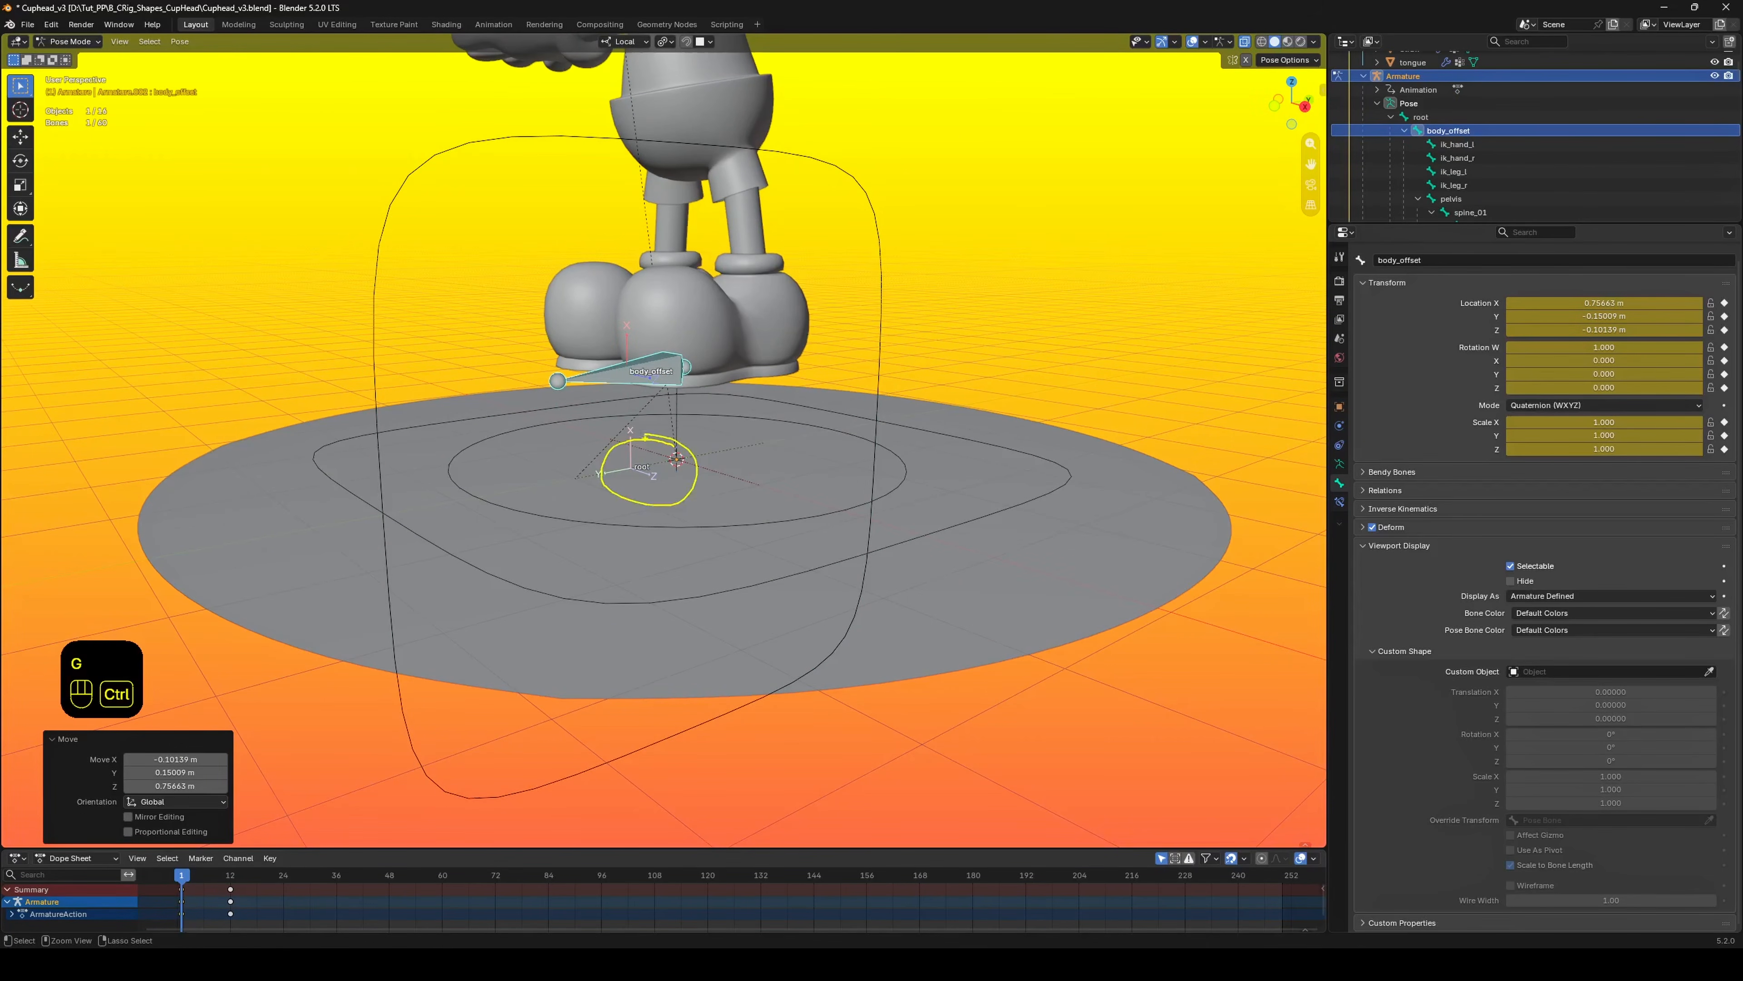
# Collapse the armature's hierarchy in the outliner and hide the CR_Shapes collection in the viewport.
pyautogui.moveTo(699, 419); pyautogui.dragTo(650, 455)
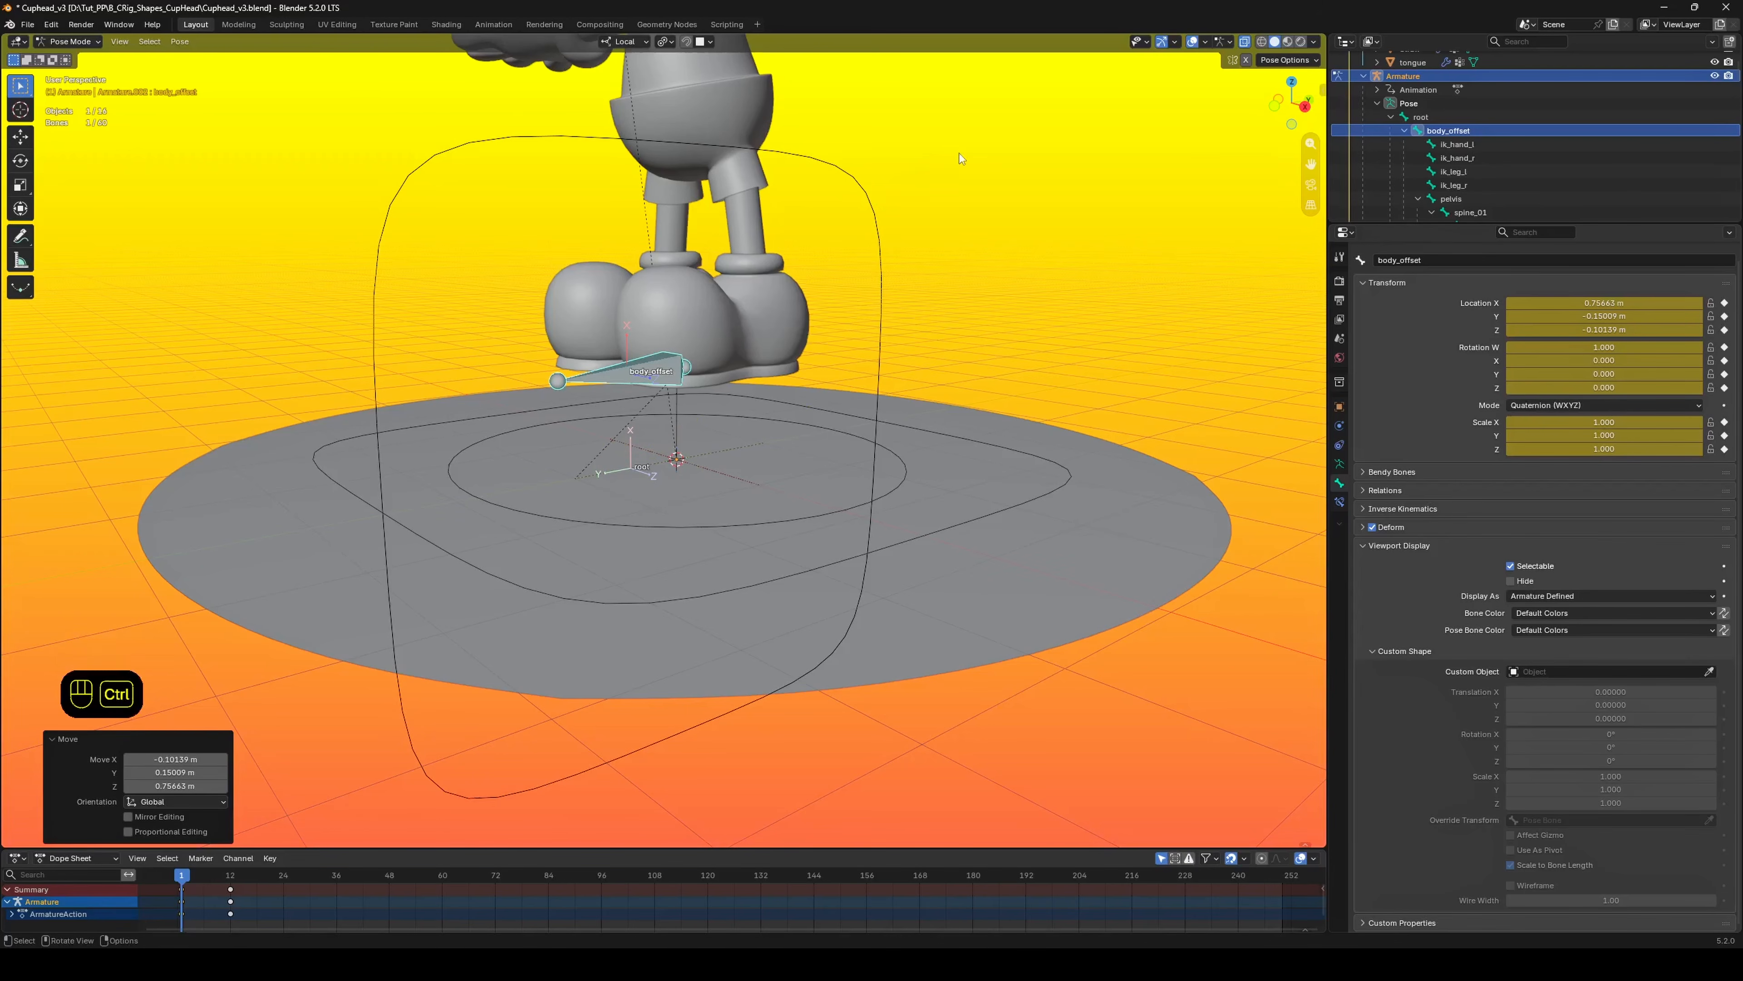
pyautogui.click(1364, 75)
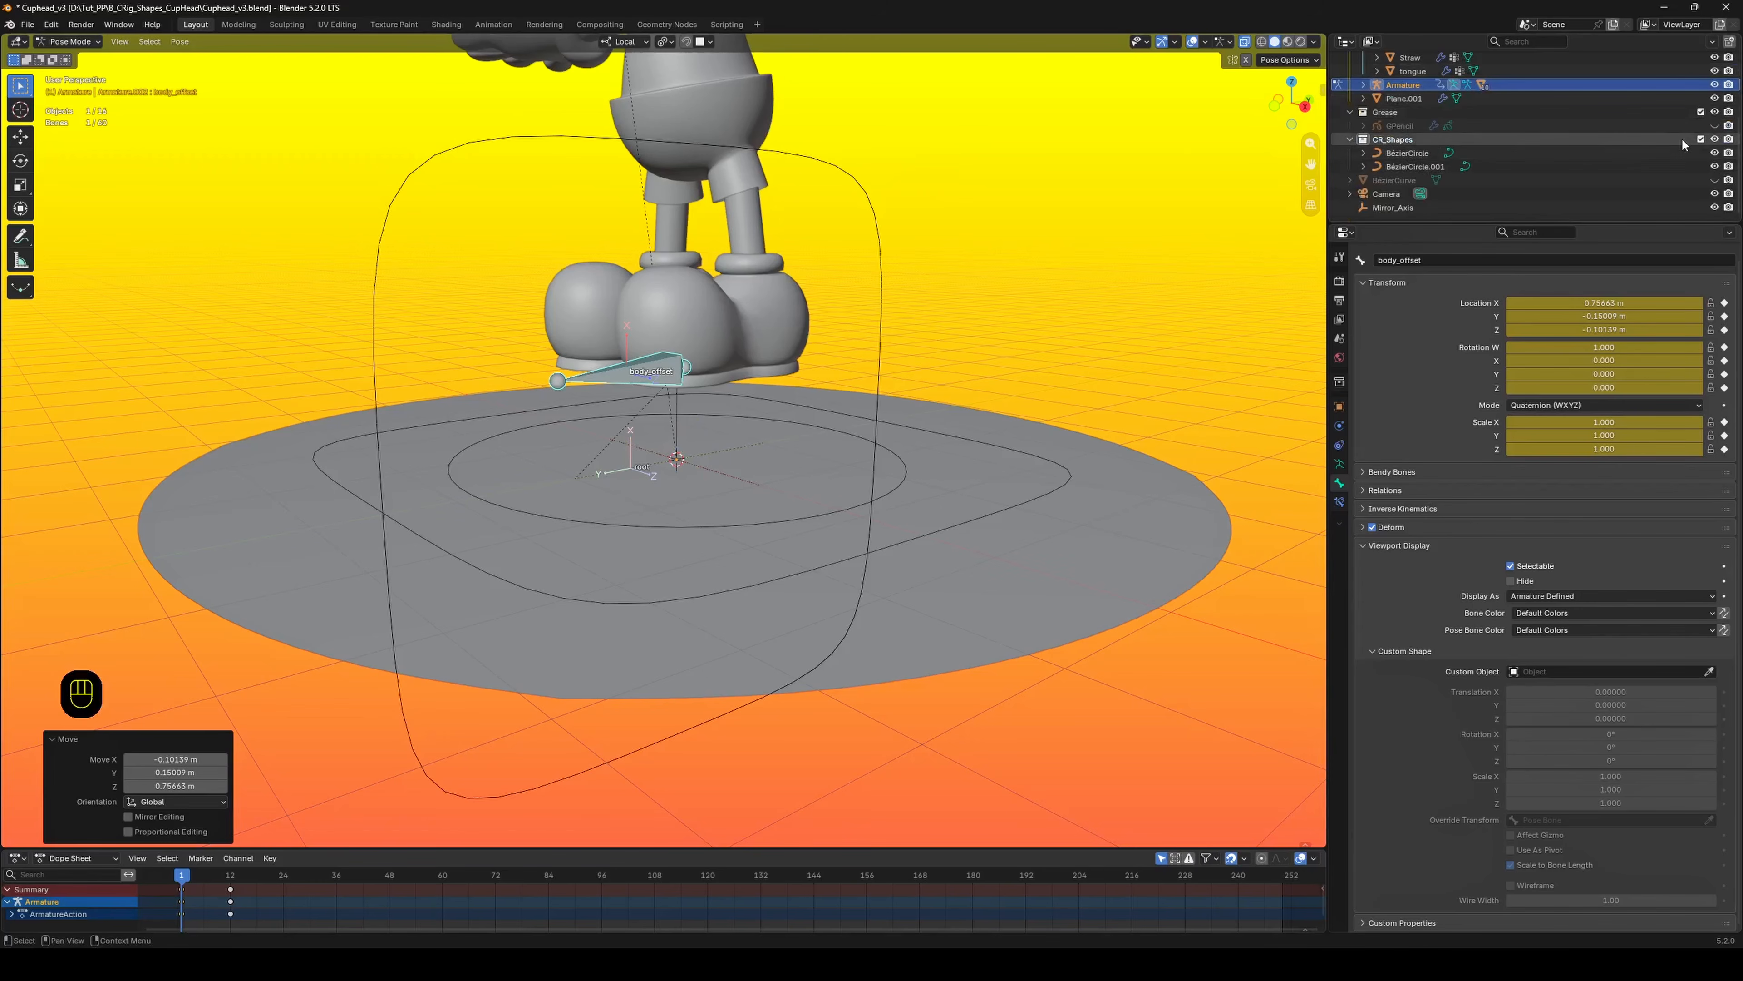
pyautogui.click(1715, 139)
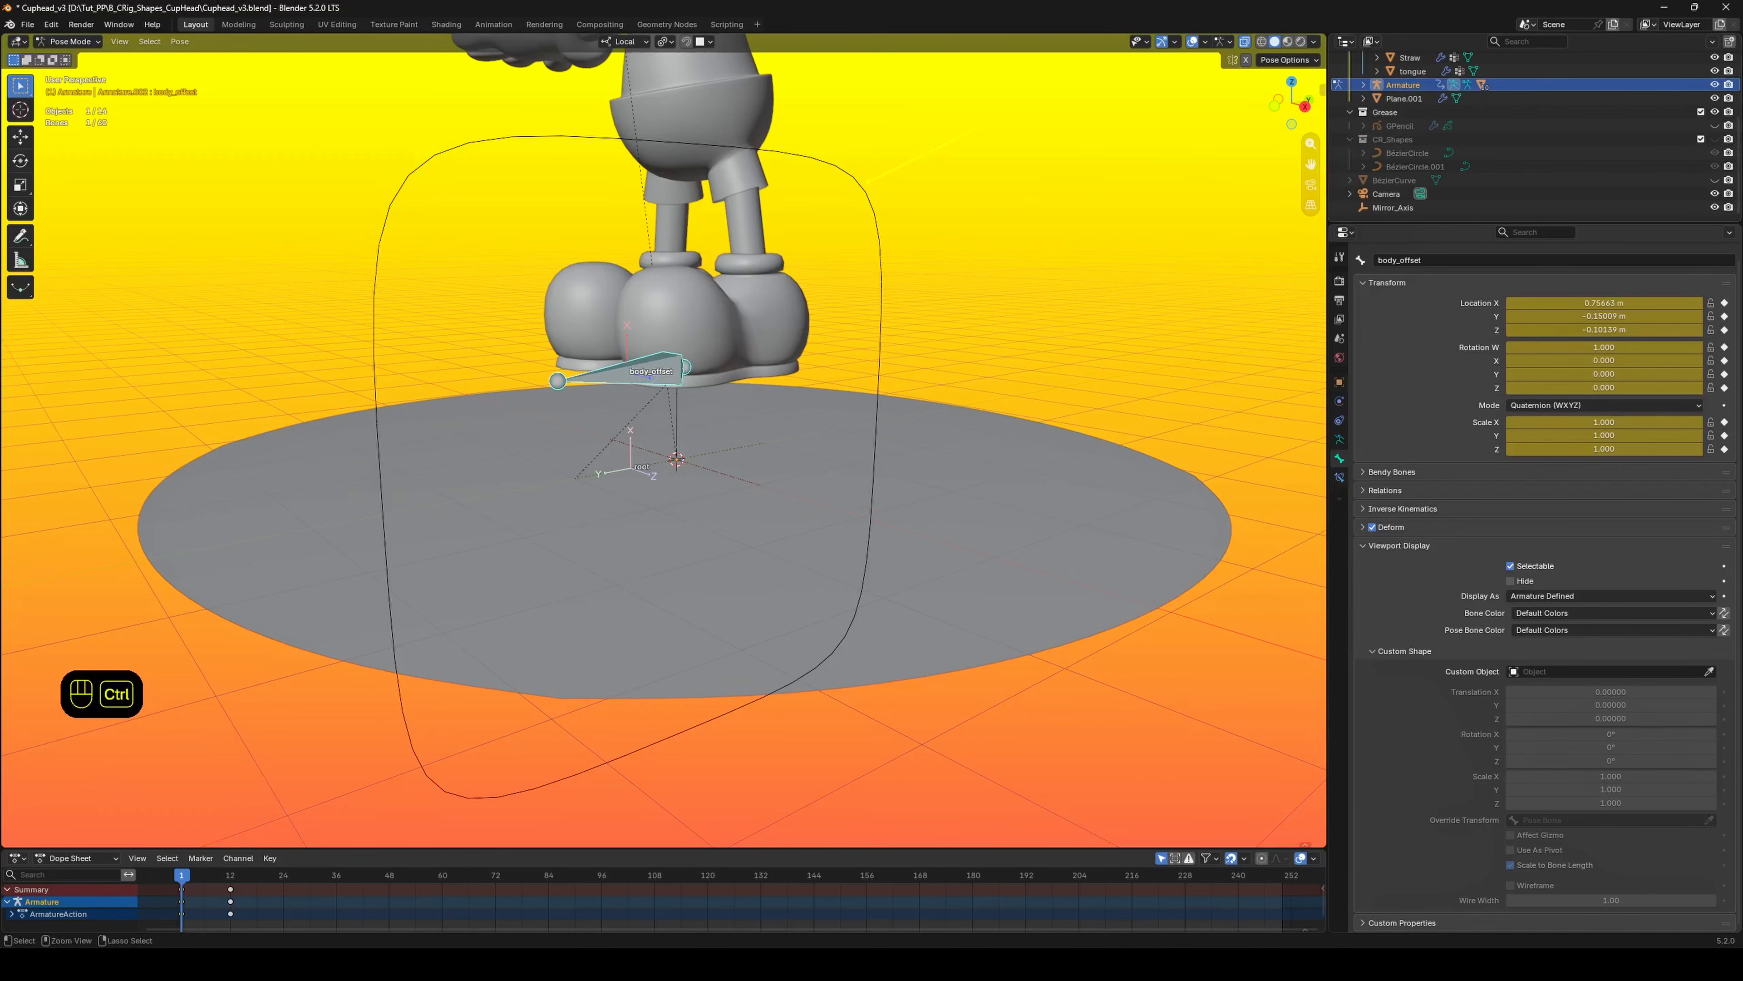
pyautogui.keyDown('ctrl'); pyautogui.moveTo(610, 265); pyautogui.dragTo(410, 217); pyautogui.keyUp('ctrl')
pyautogui.keyDown('ctrl'); pyautogui.moveTo(241, 144); pyautogui.dragTo(358, 188); pyautogui.keyUp('ctrl')
pyautogui.moveTo(685, 425)
pyautogui.keyDown('ctrl'); pyautogui.mouseDown()
pyautogui.moveTo(539, 489)
pyautogui.moveTo(664, 411)
pyautogui.mouseUp(); pyautogui.keyUp('ctrl')
pyautogui.keyDown('ctrl'); pyautogui.moveTo(1000, 168); pyautogui.dragTo(913, 254); pyautogui.keyUp('ctrl')
pyautogui.moveTo(601, 313)
pyautogui.keyDown('ctrl'); pyautogui.mouseDown()
pyautogui.moveTo(608, 366)
pyautogui.moveTo(557, 351)
pyautogui.mouseUp(); pyautogui.keyUp('ctrl')
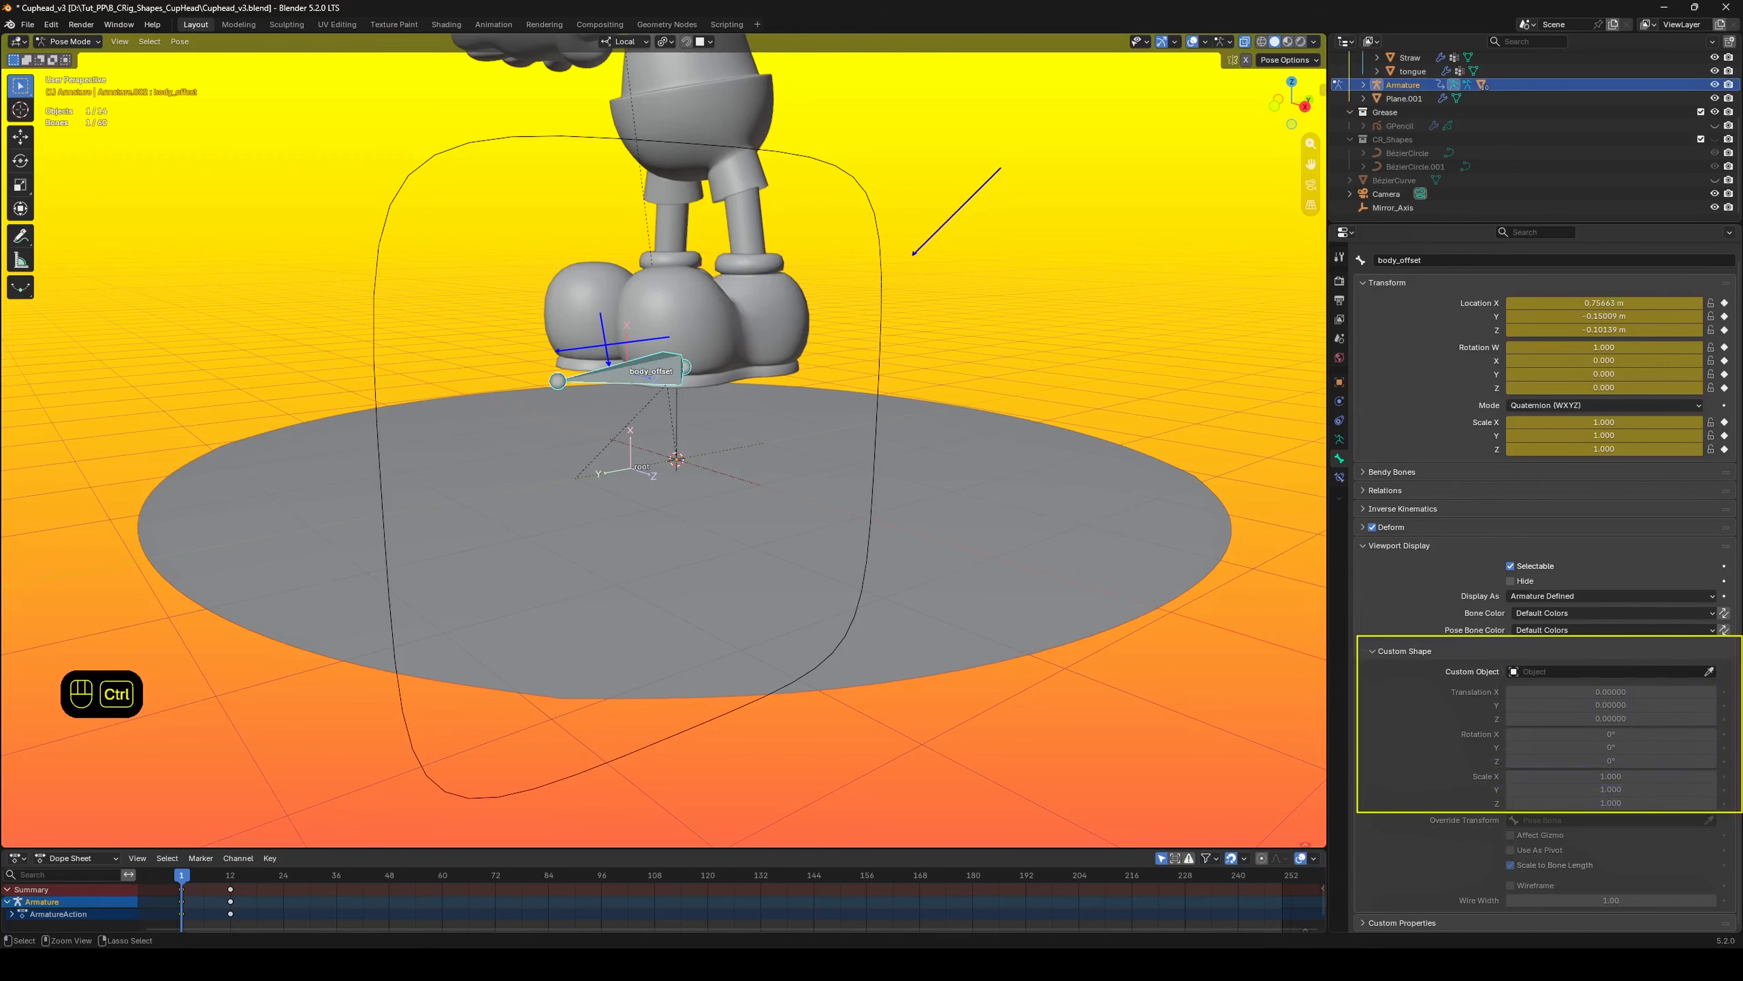
# Select the root bone through its square control shape and set that custom shape's Y rotation to 90°.
pyautogui.click(877, 217)
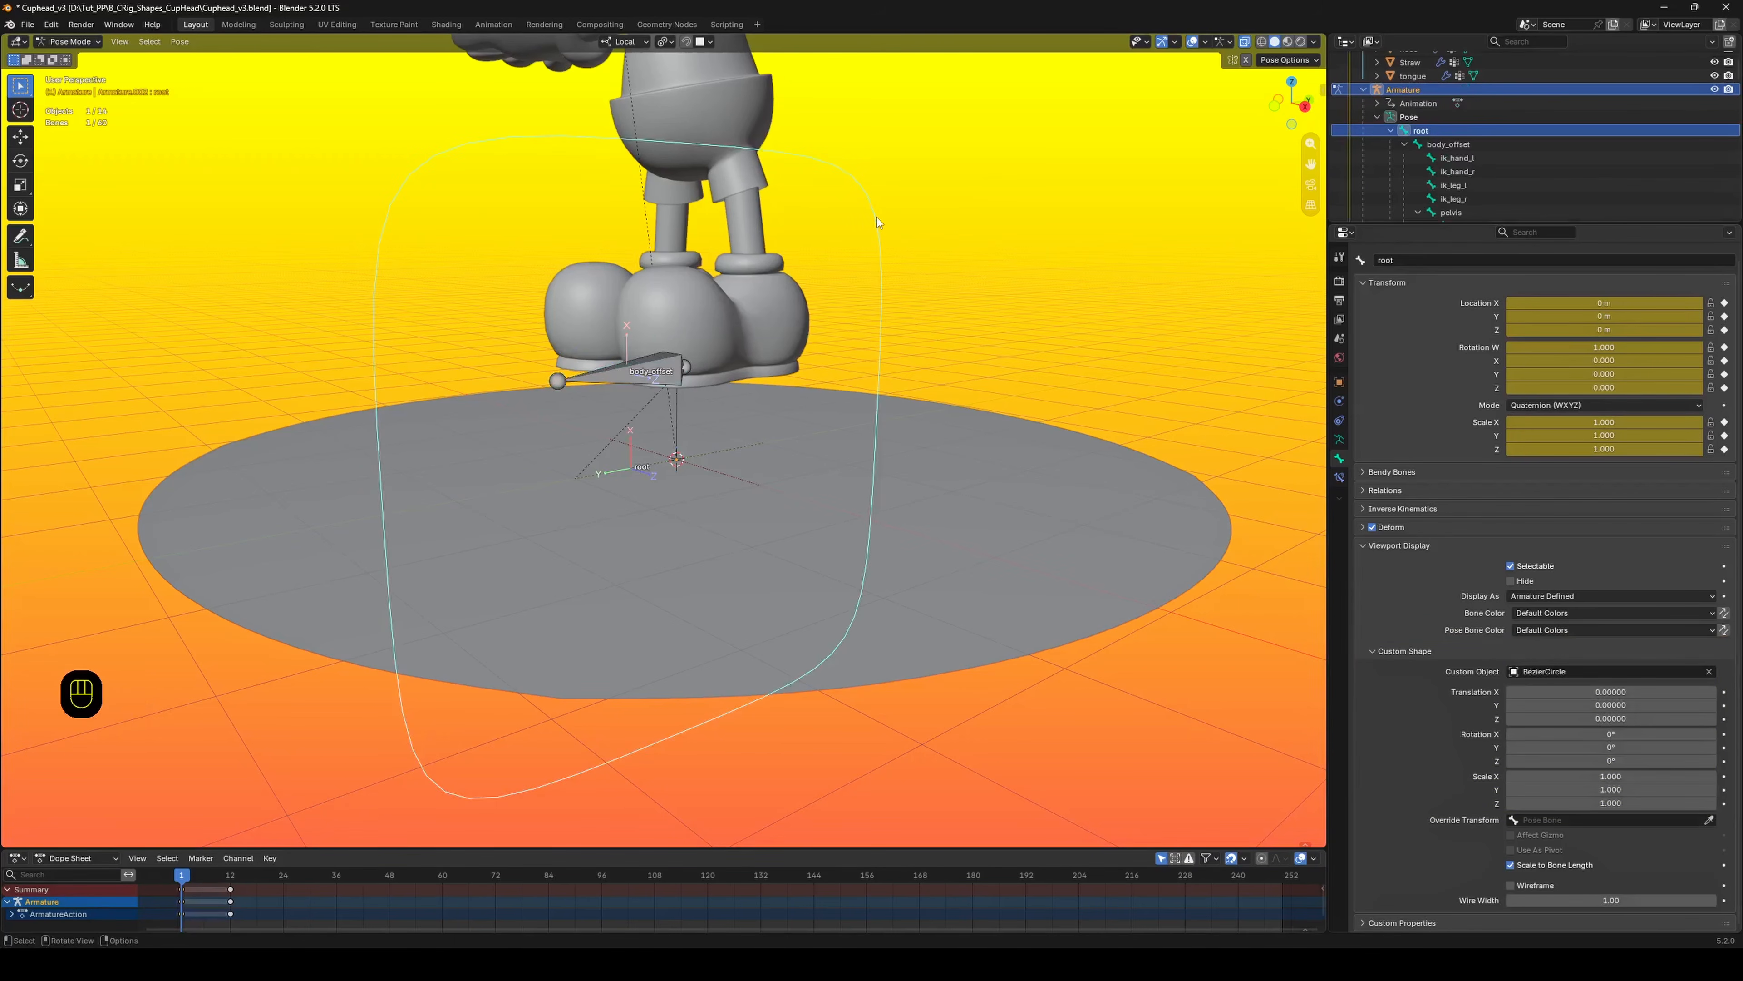
pyautogui.moveTo(1583, 695); pyautogui.dragTo(1586, 734)
pyautogui.moveTo(1582, 748); pyautogui.dragTo(1601, 726)
pyautogui.moveTo(1601, 693); pyautogui.dragTo(1606, 760)
pyautogui.write('0')
pyautogui.press('Return')
pyautogui.write('0')
pyautogui.press('Return')
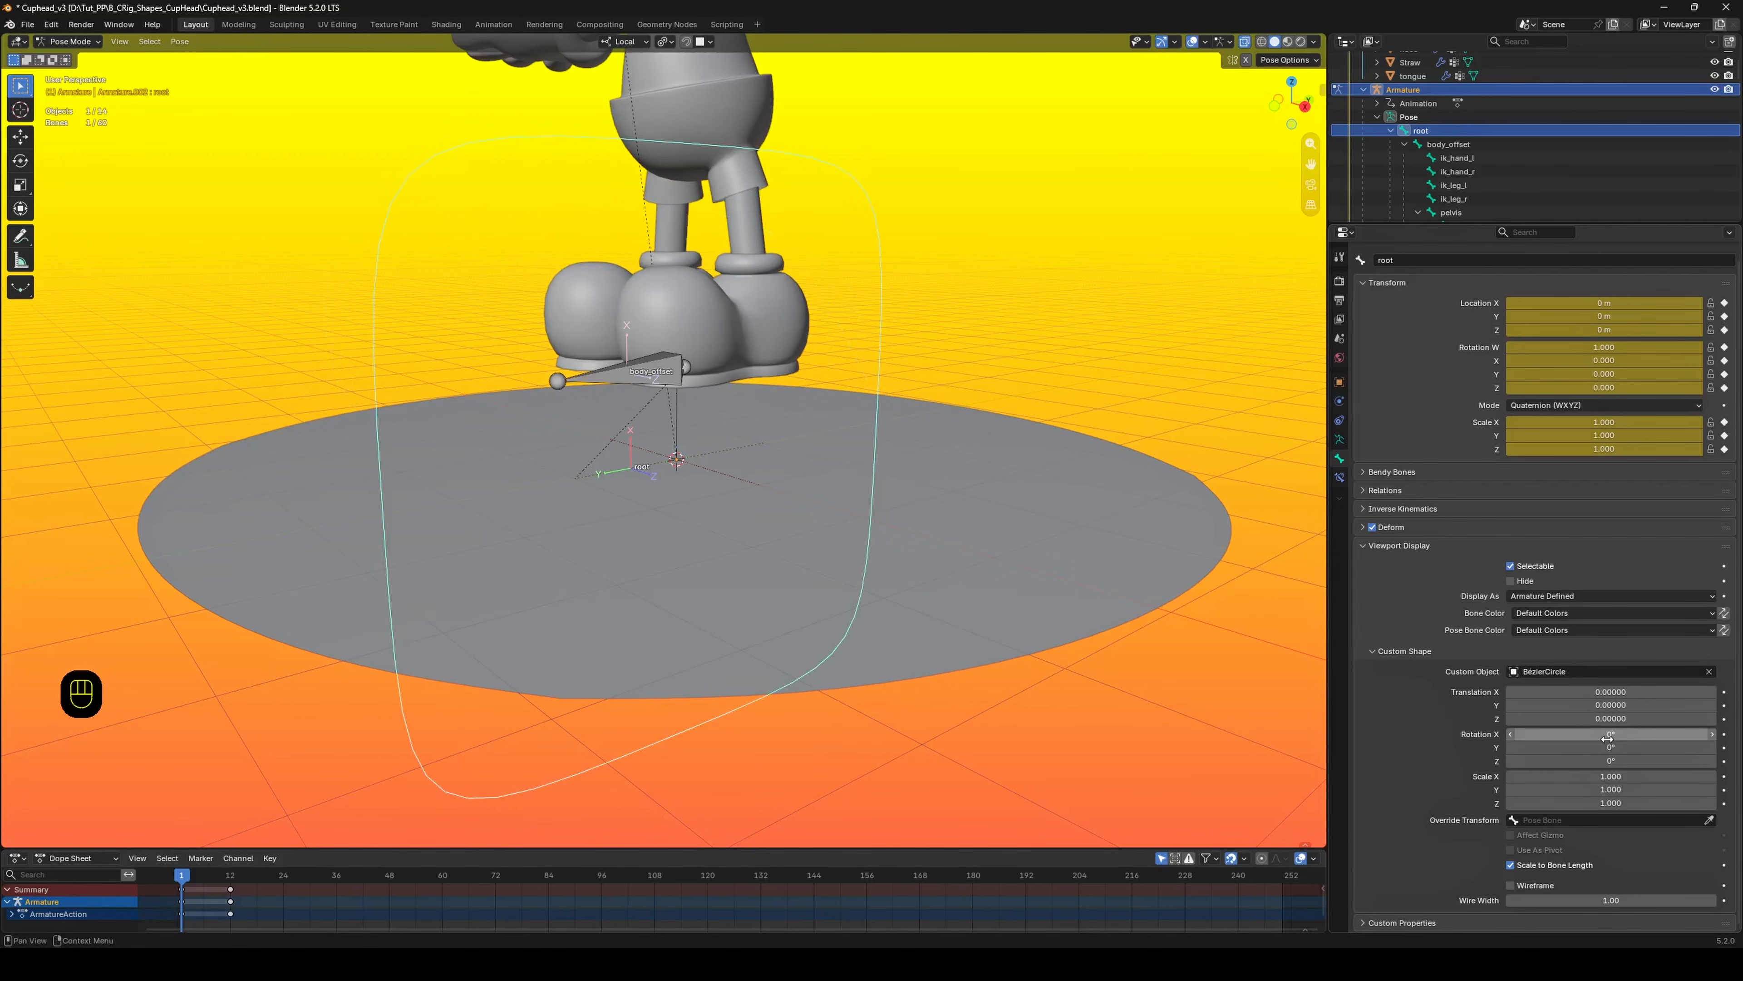
pyautogui.click(1611, 744)
pyautogui.write('90')
pyautogui.press('Return')
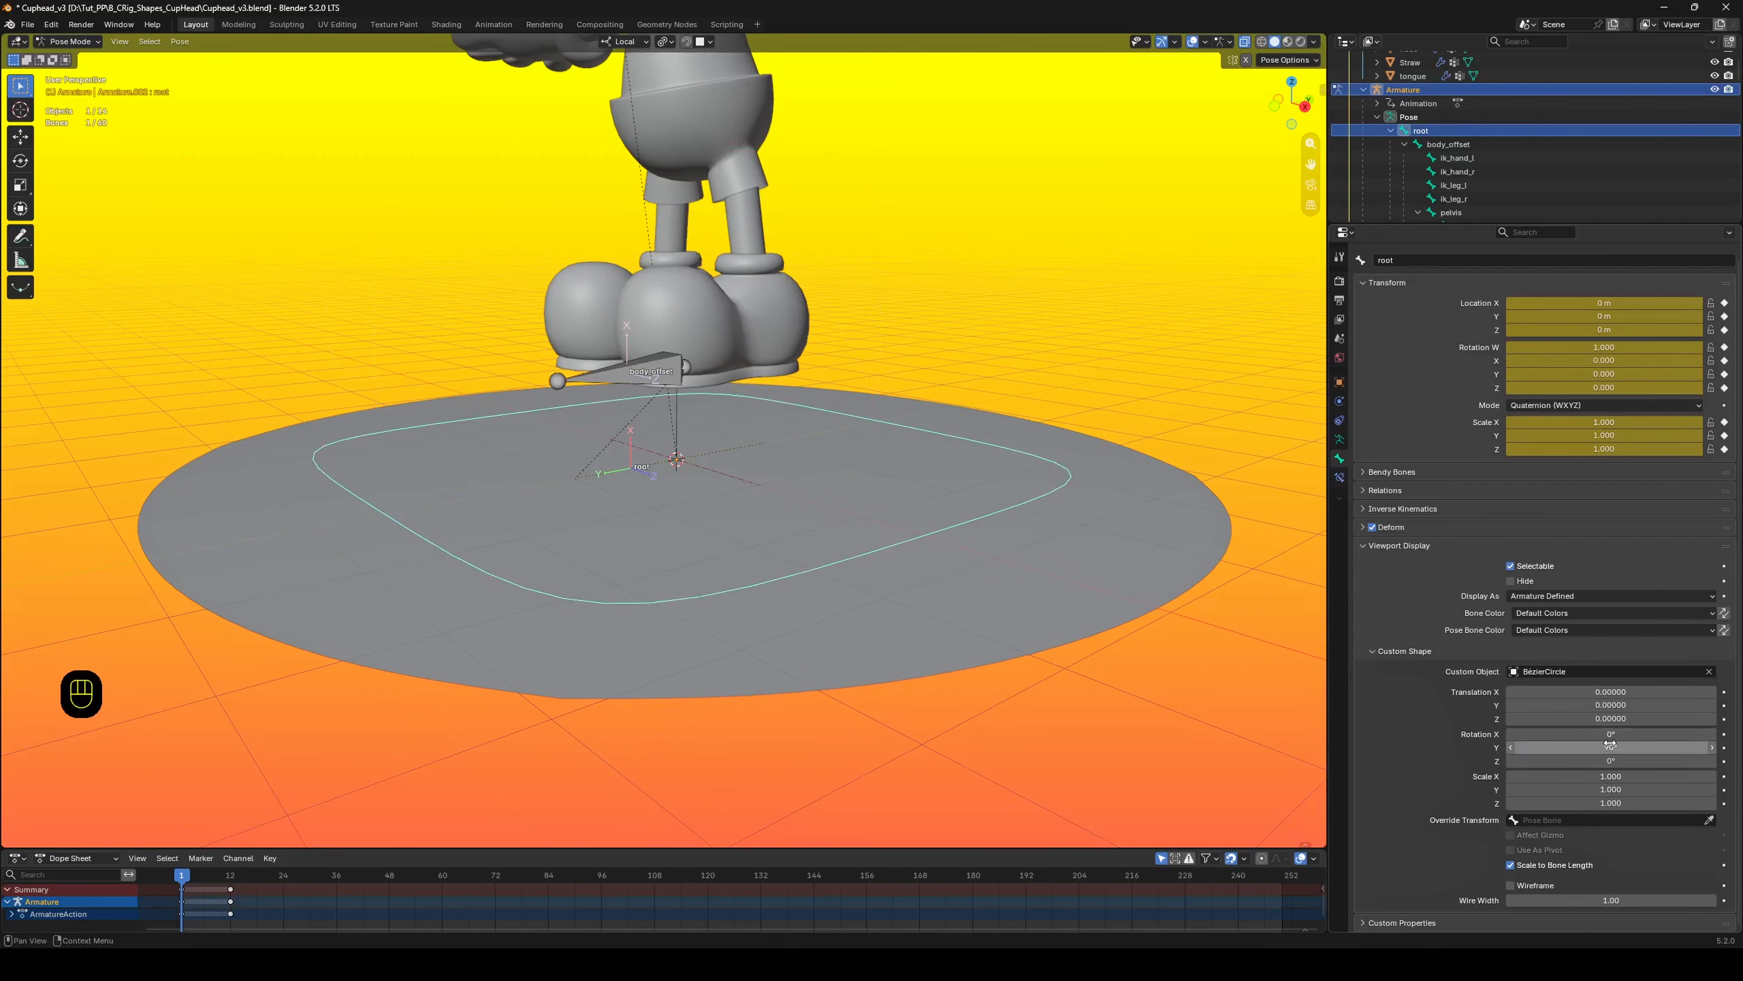
# Clear the body_offset bone's location and turn off the display of bone names.
pyautogui.moveTo(1105, 570); pyautogui.dragTo(818, 457, button='middle')
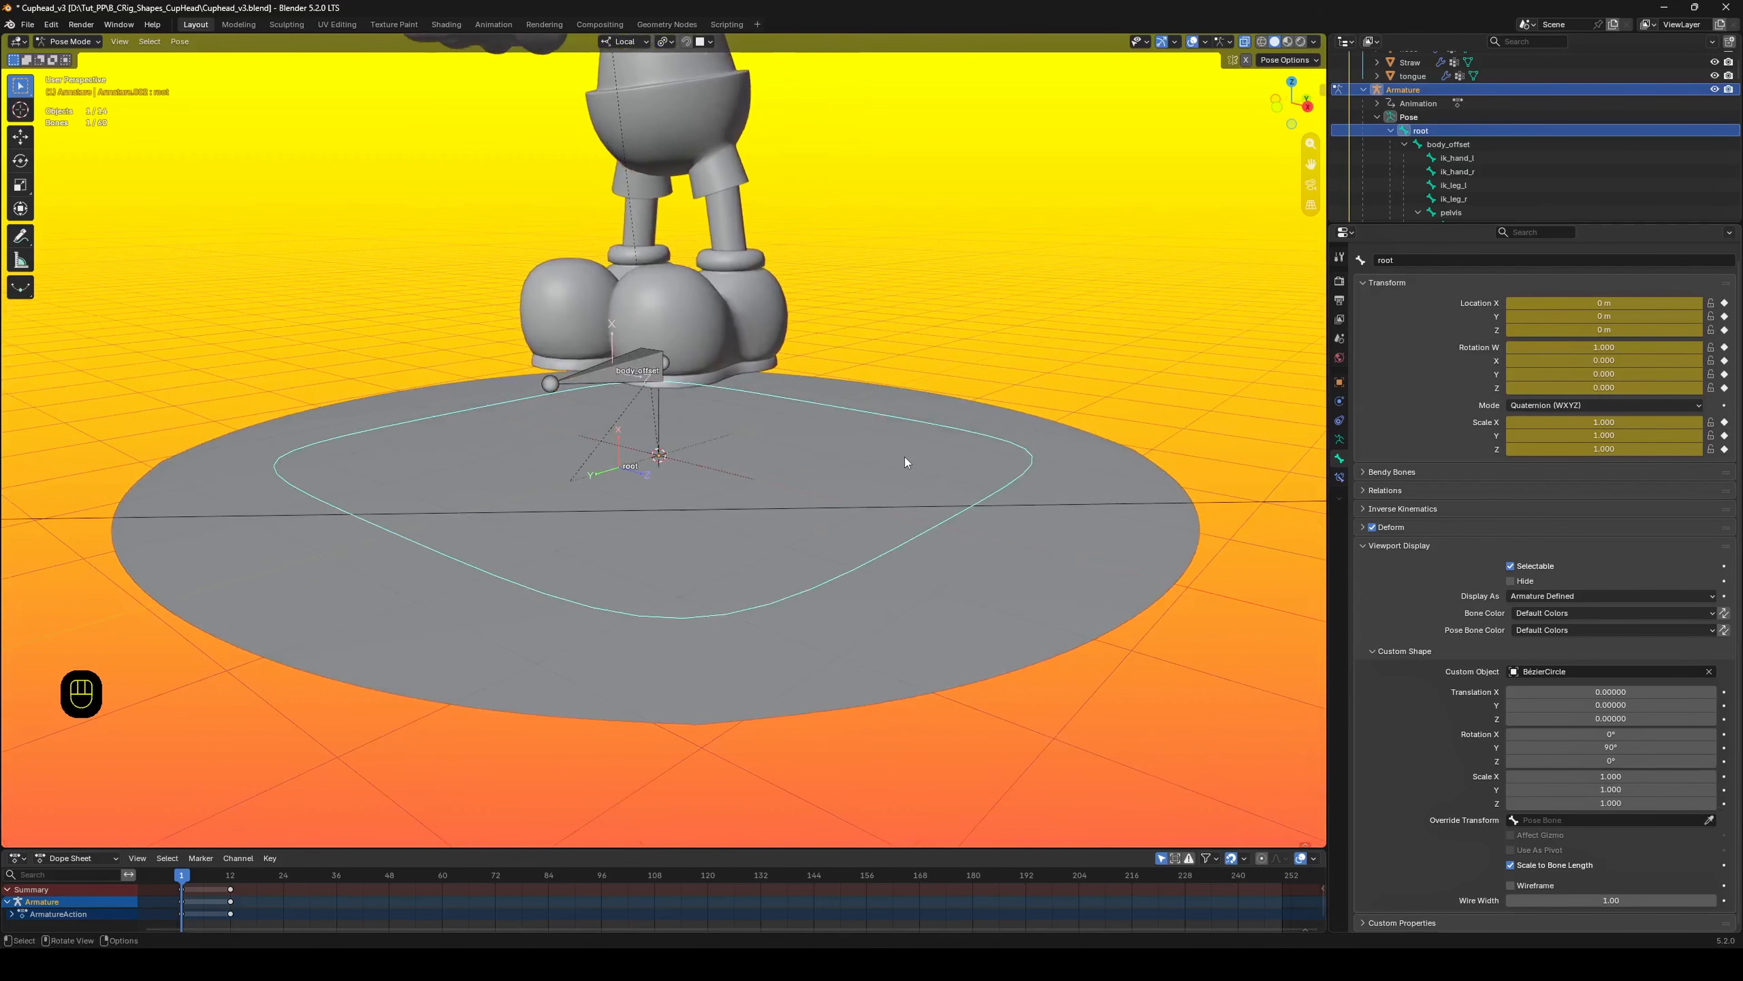
pyautogui.moveTo(881, 436); pyautogui.dragTo(851, 439, button='middle')
pyautogui.click(681, 364)
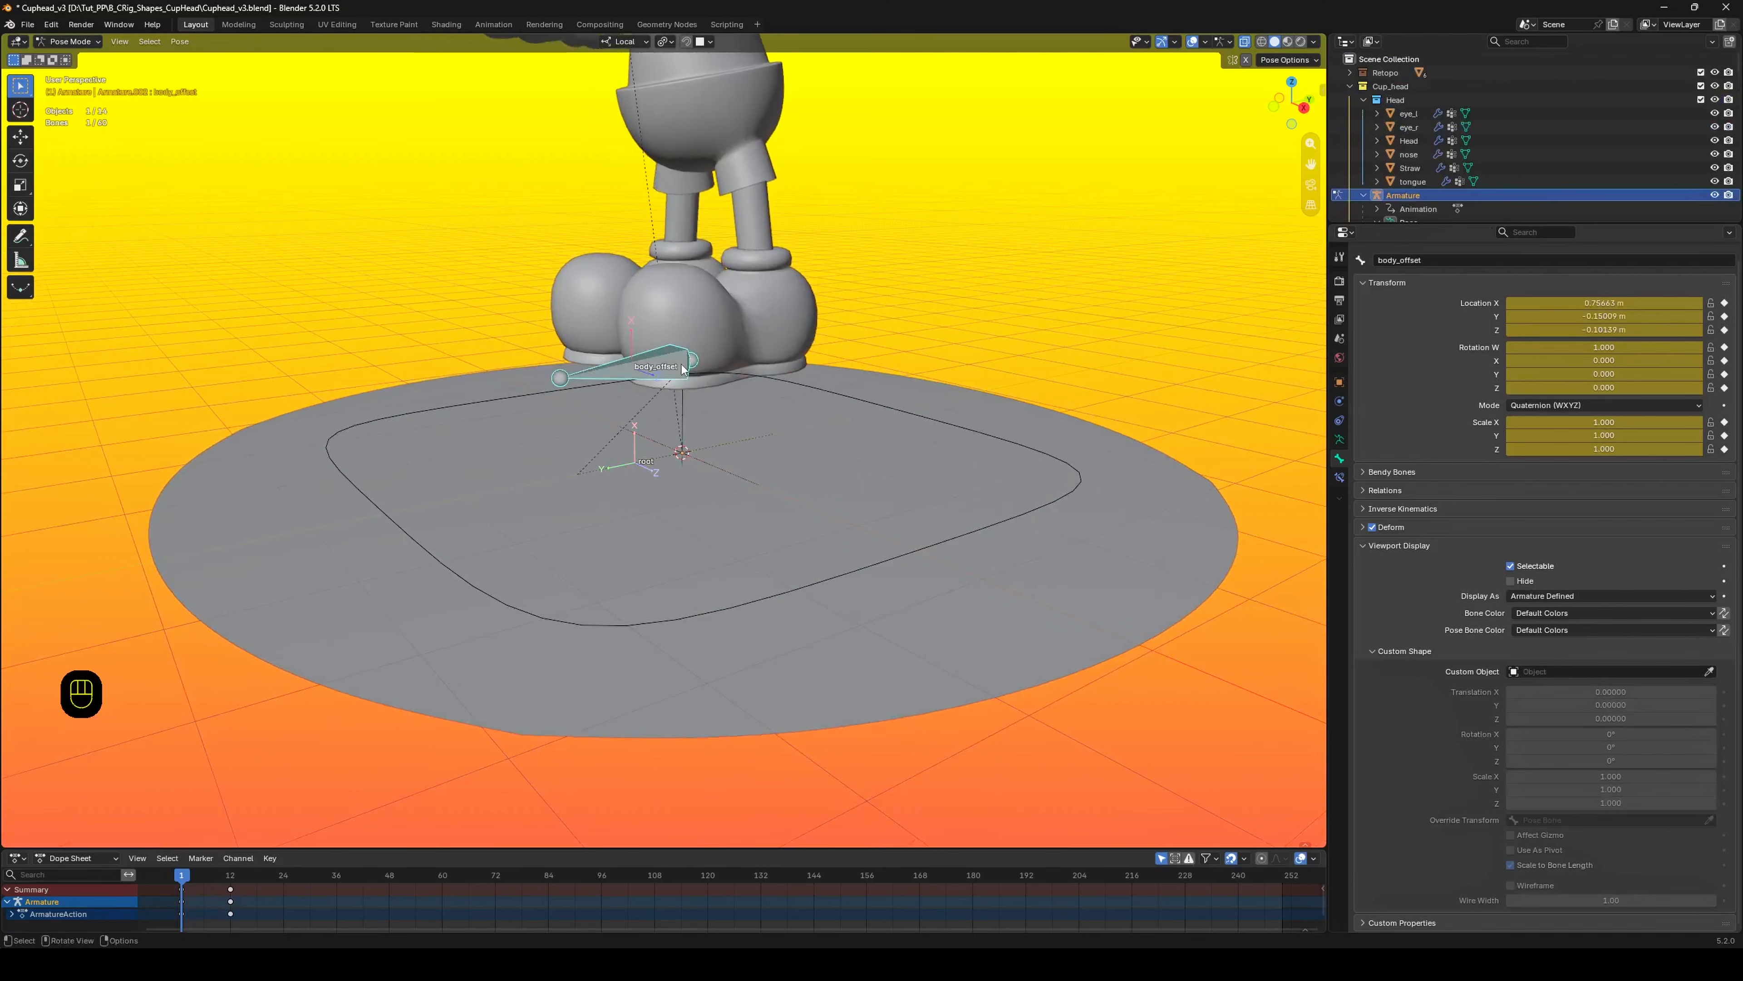
pyautogui.hotkey('alt', 'g')
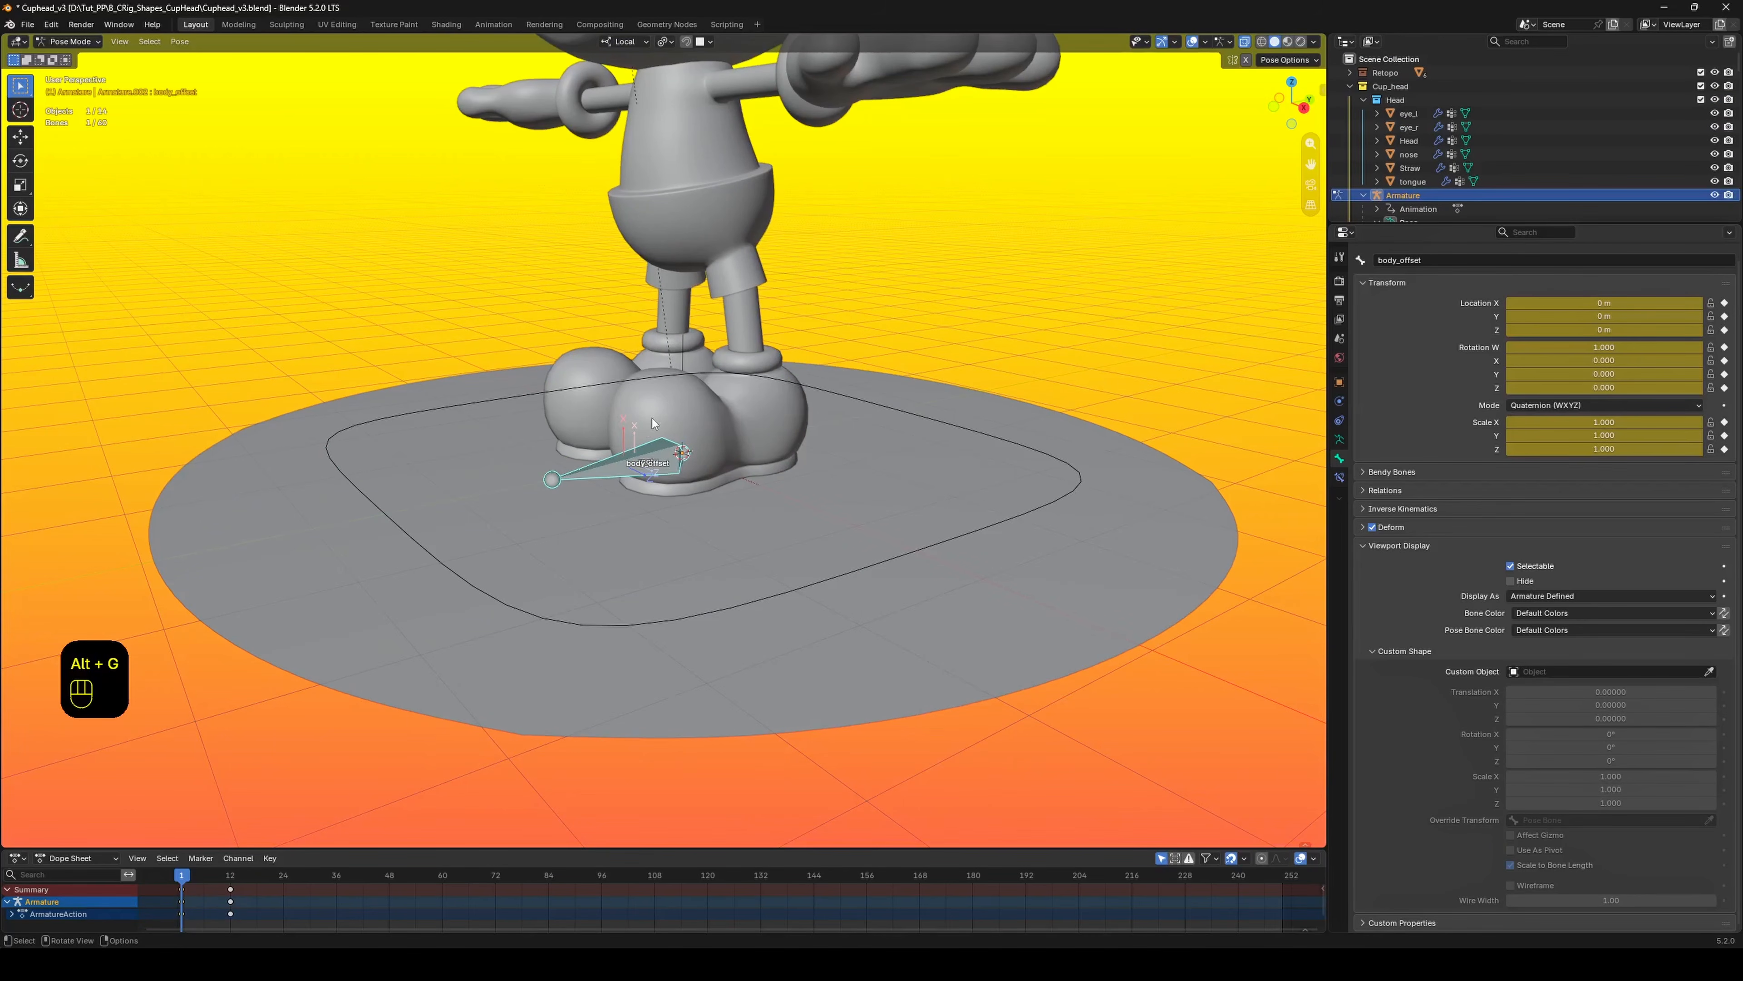
pyautogui.press('q')
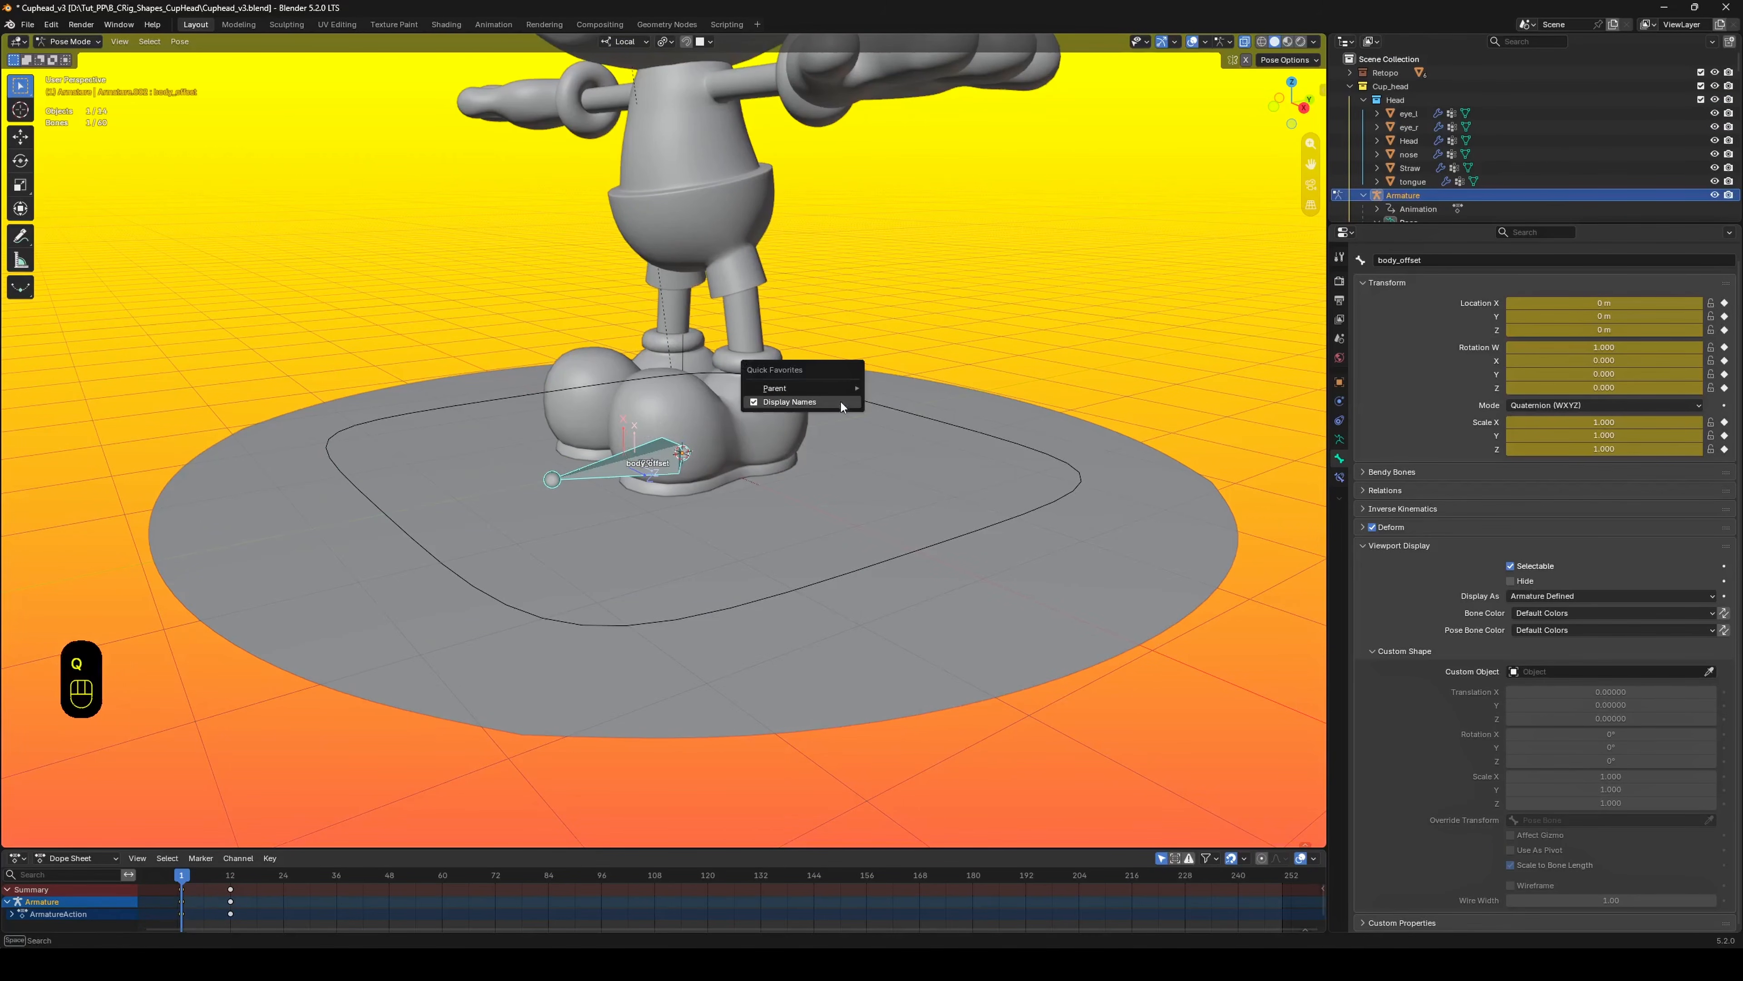
pyautogui.click(753, 400)
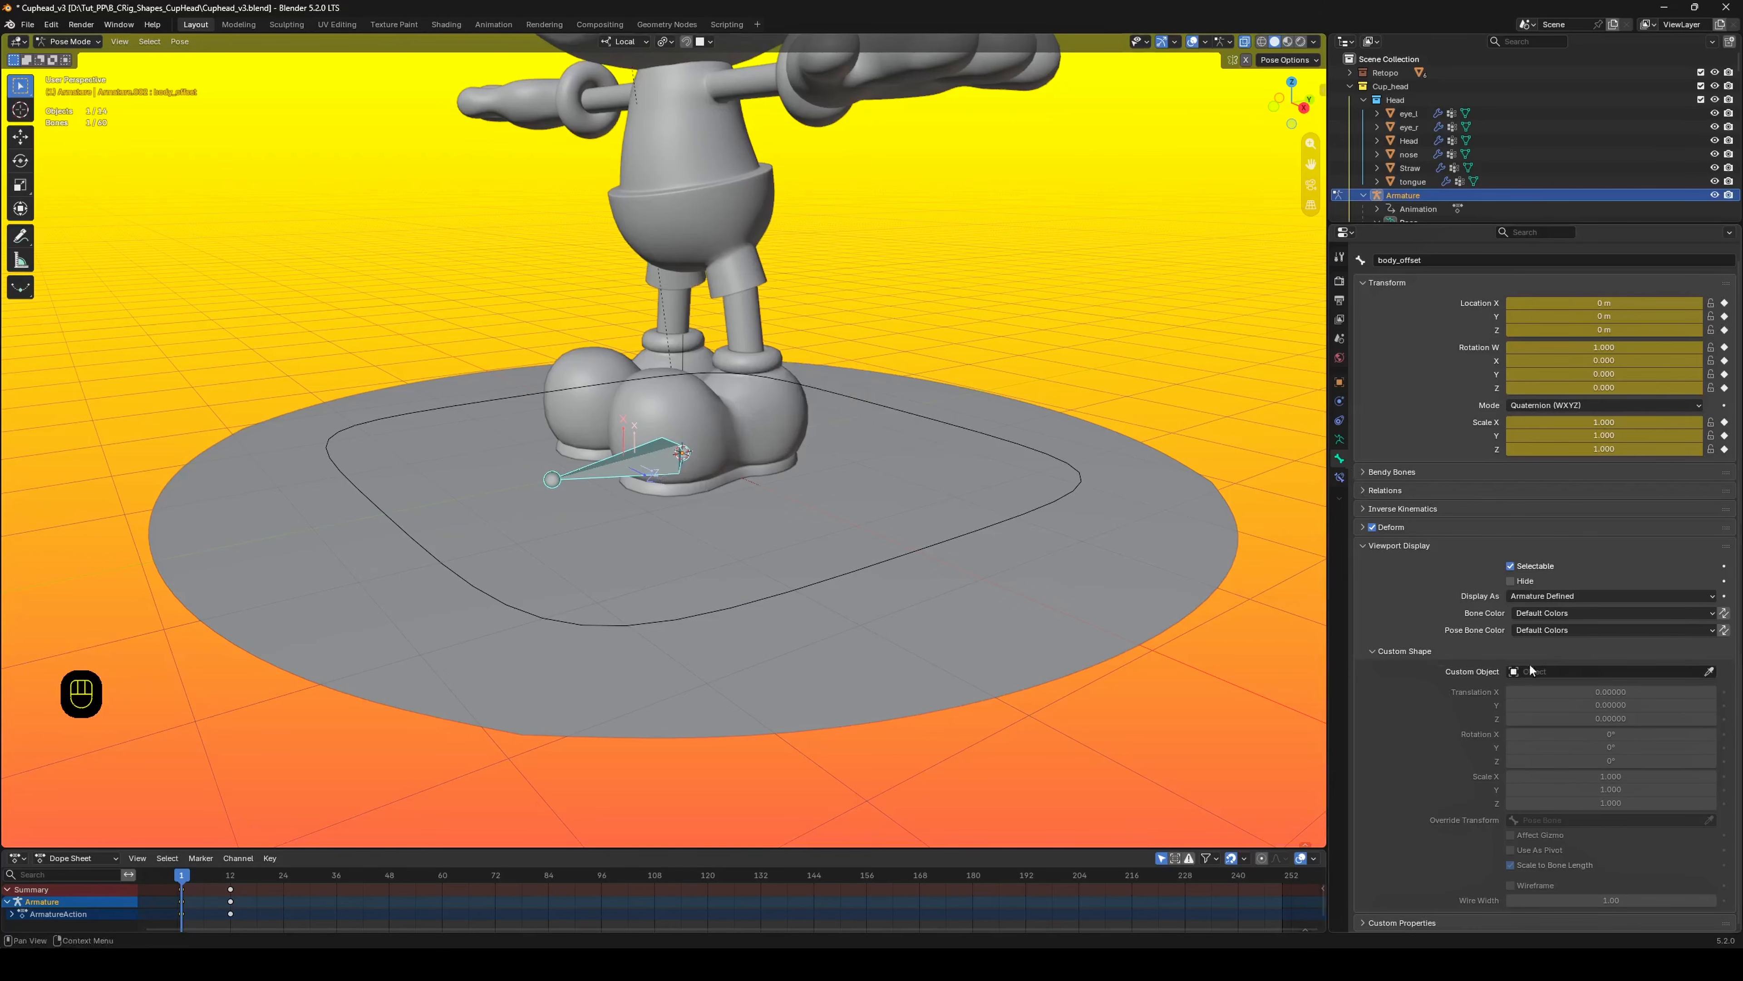
# Assign BézierCircle.001 as the body_offset bone's custom shape and set the shape's Y rotation to 90°.
pyautogui.scroll(-5, 1500, 122)
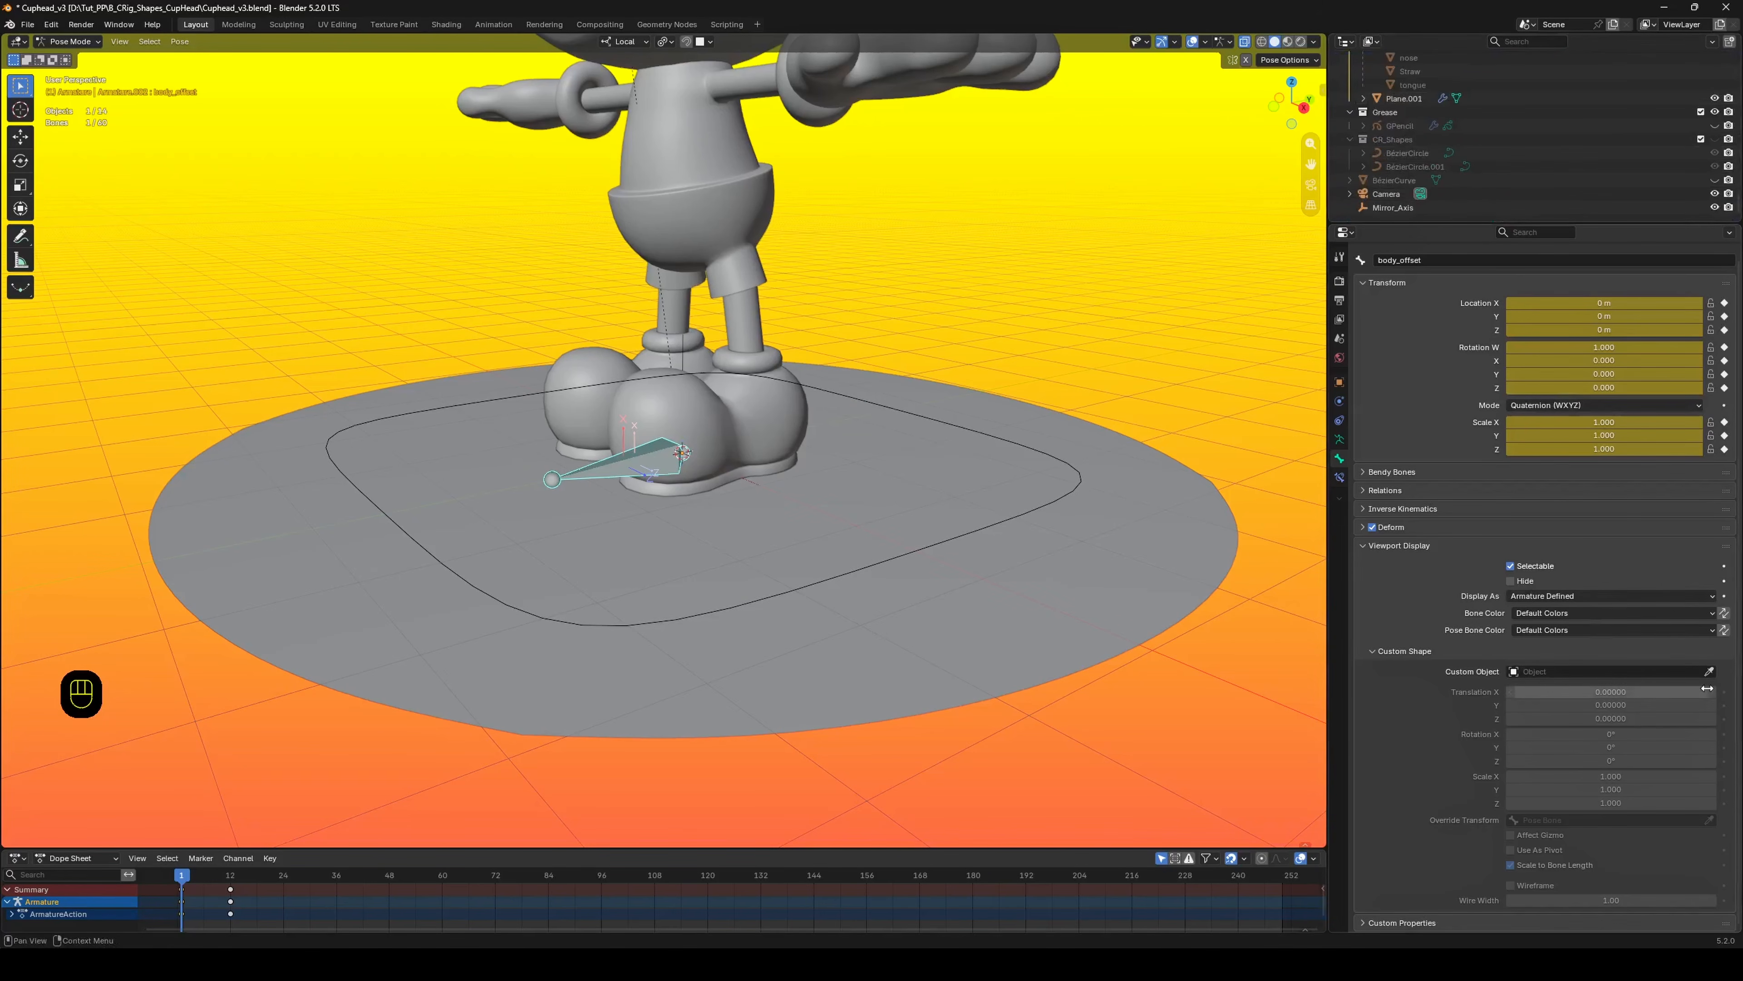
pyautogui.click(1709, 671)
pyautogui.click(1407, 167)
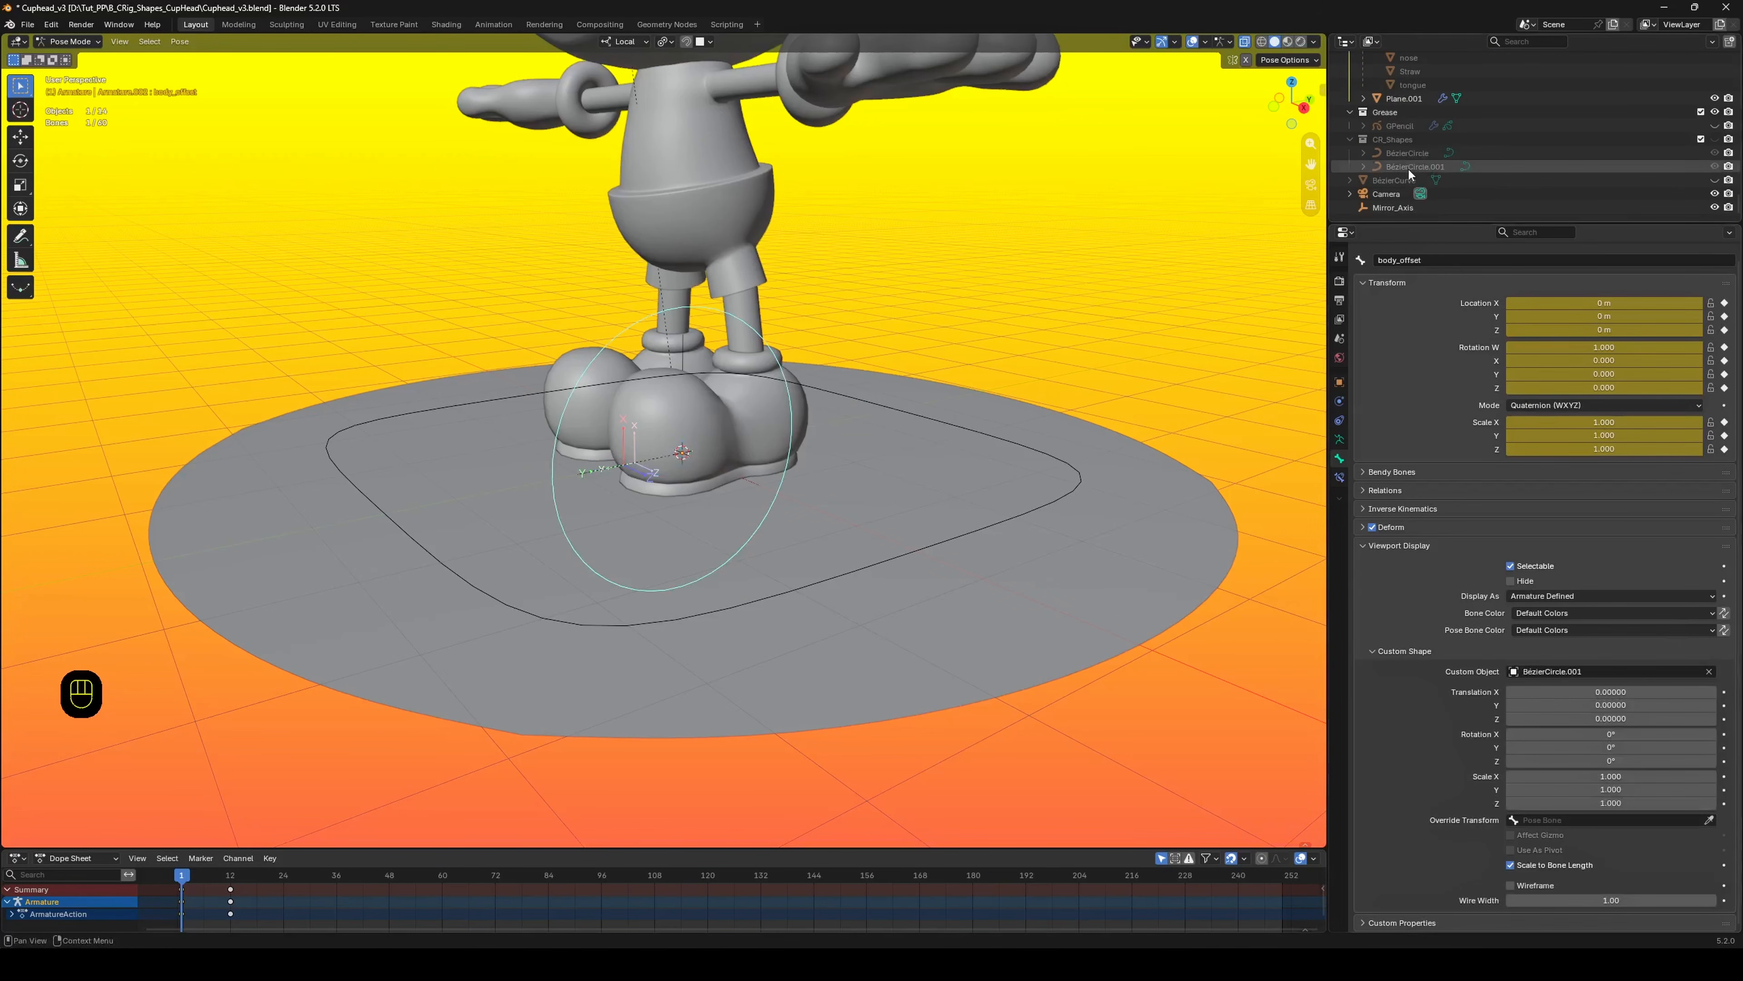
pyautogui.doubleClick(1611, 747)
pyautogui.write('90')
pyautogui.press('Return')
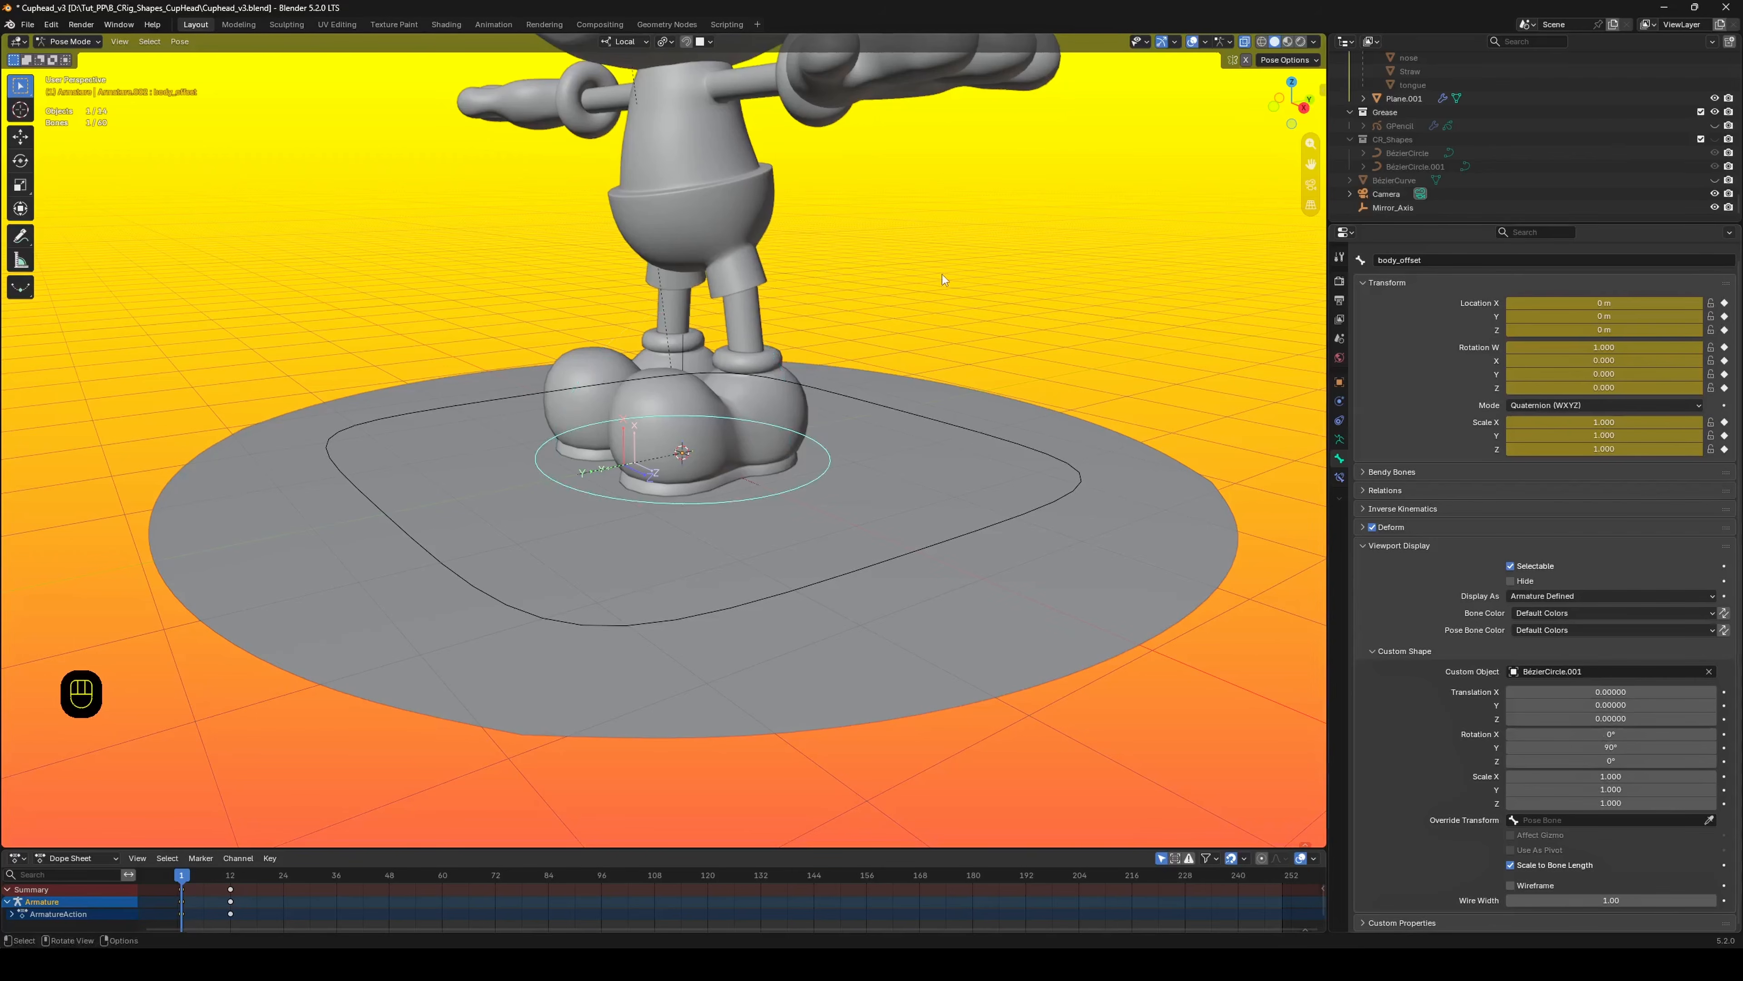
# Select the body_offset bone by its new circular control and move it upward to test the control.
pyautogui.click(968, 291)
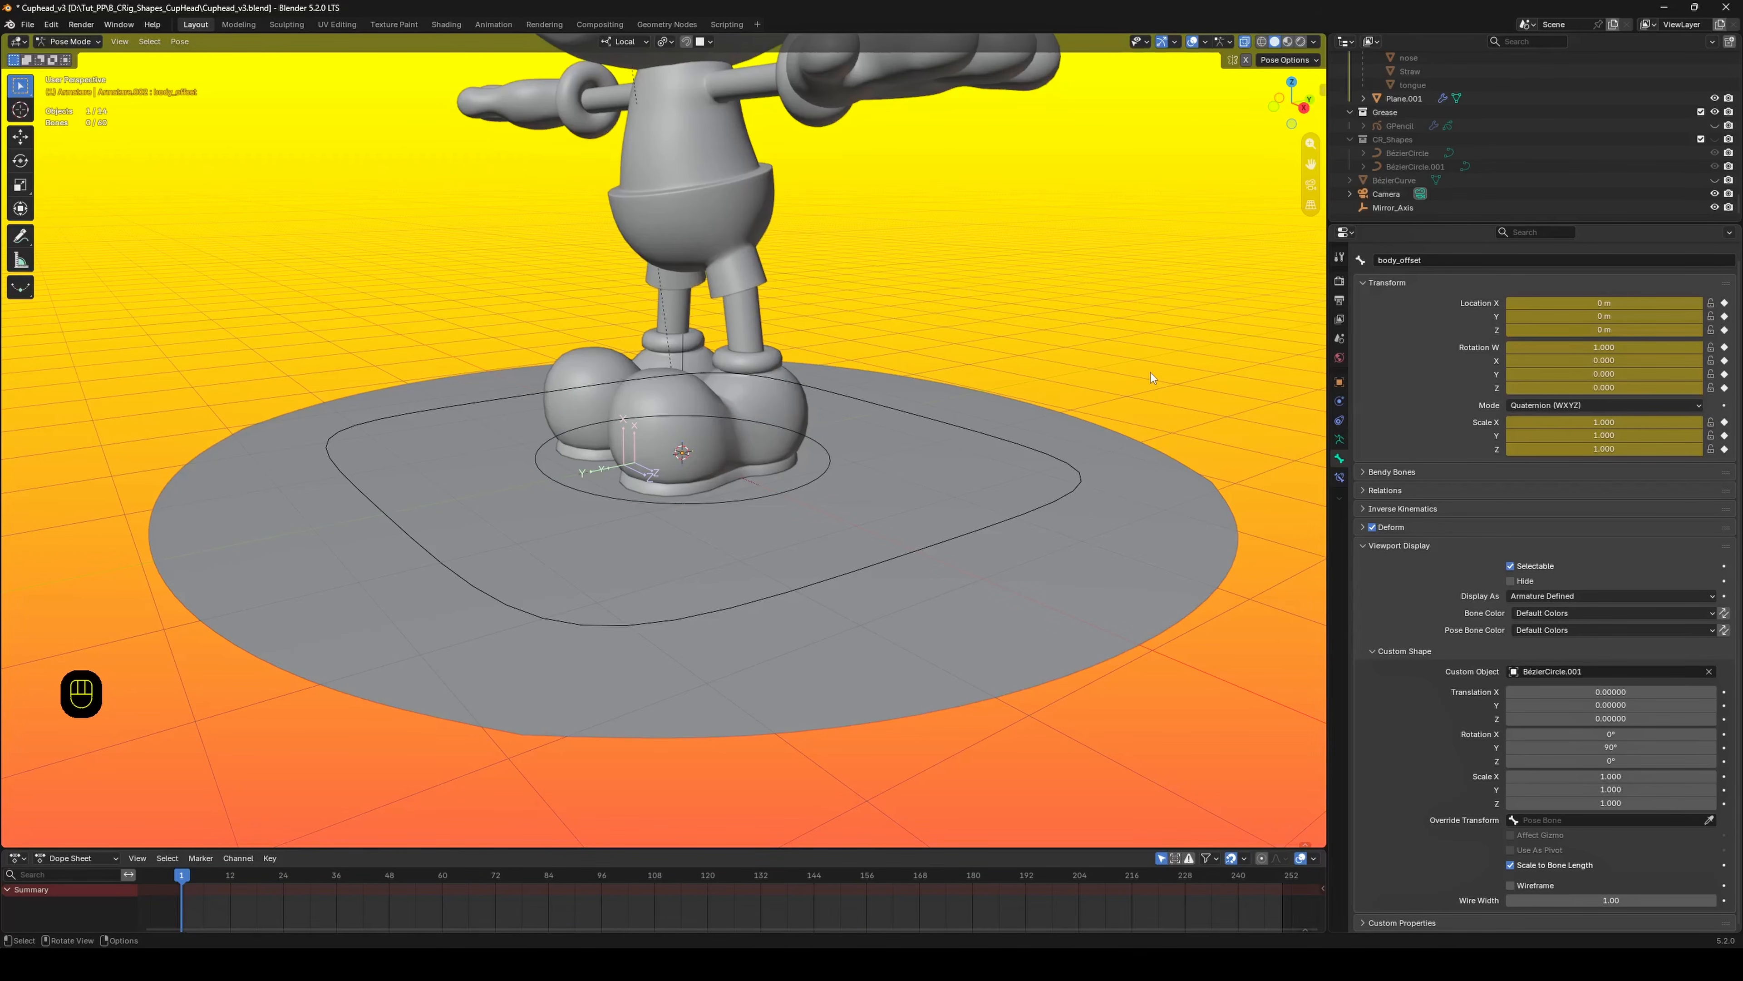
pyautogui.click(836, 460)
pyautogui.moveTo(836, 461); pyautogui.dragTo(803, 442, button='middle')
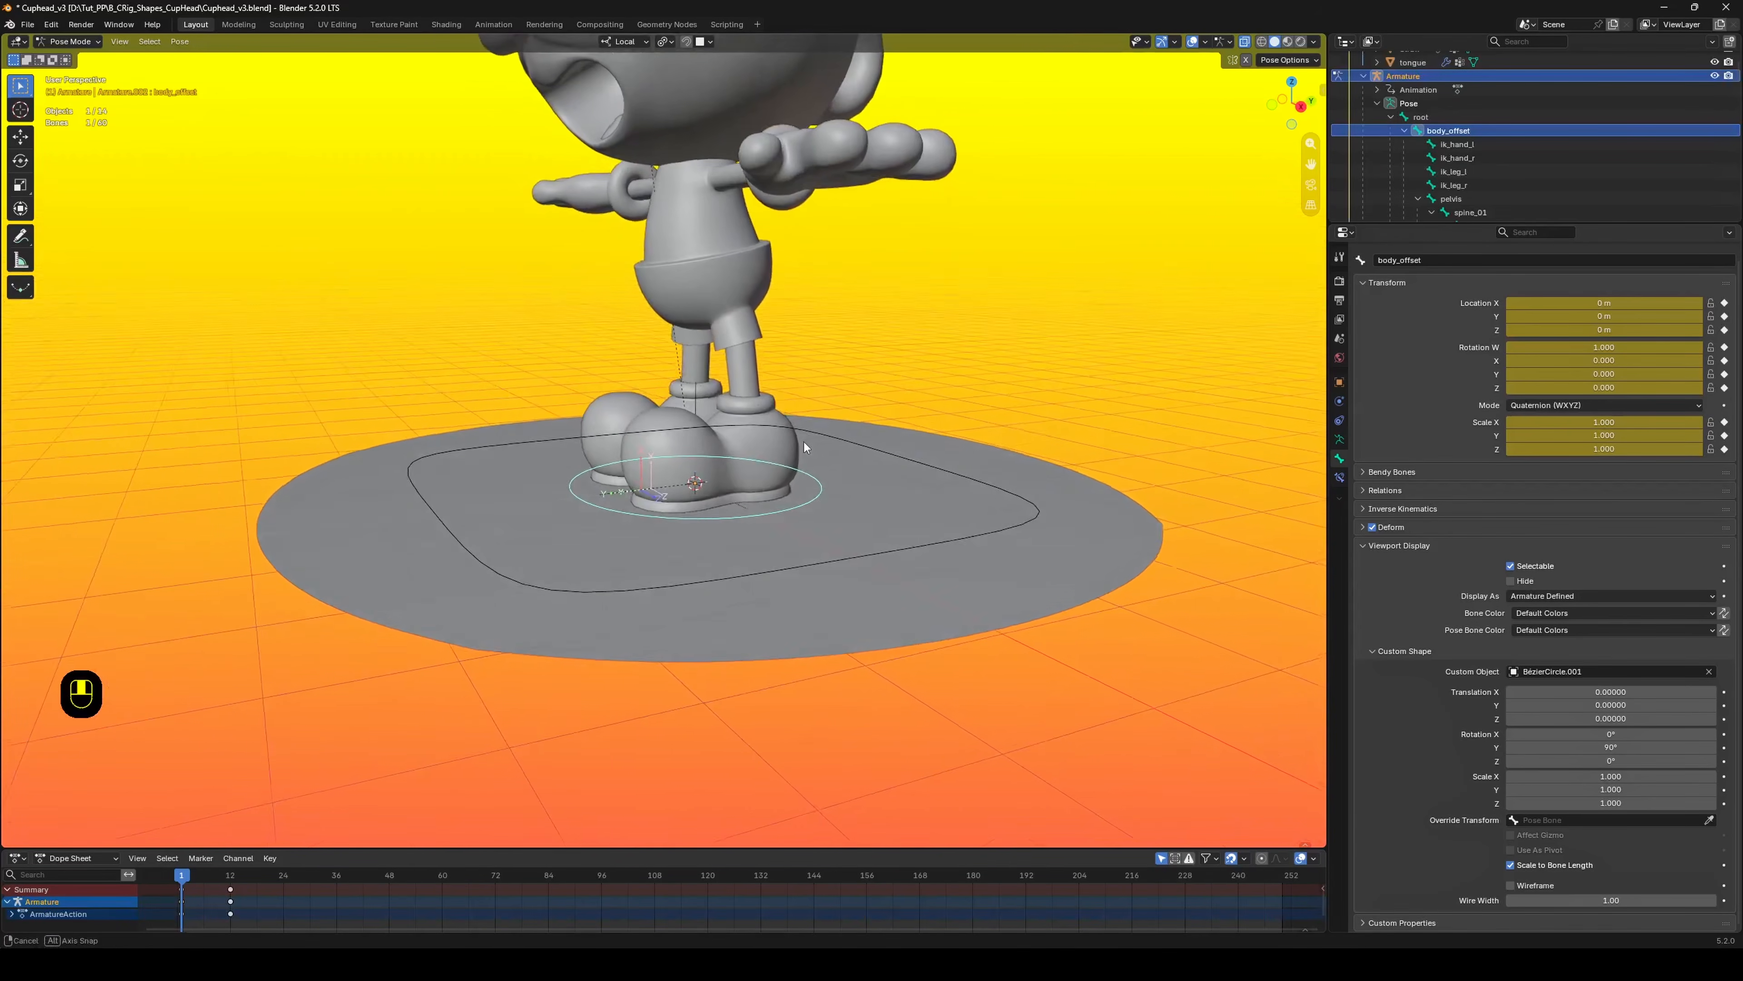
pyautogui.scroll(1, 802, 440)
pyautogui.press('g')
pyautogui.click(886, 311)
pyautogui.press('g')
pyautogui.rightClick(935, 461)
# Try the controls by moving the root bone by its square shape and freely rotating the body_offset bone by its circle.
pyautogui.click(935, 461)
pyautogui.press('g')
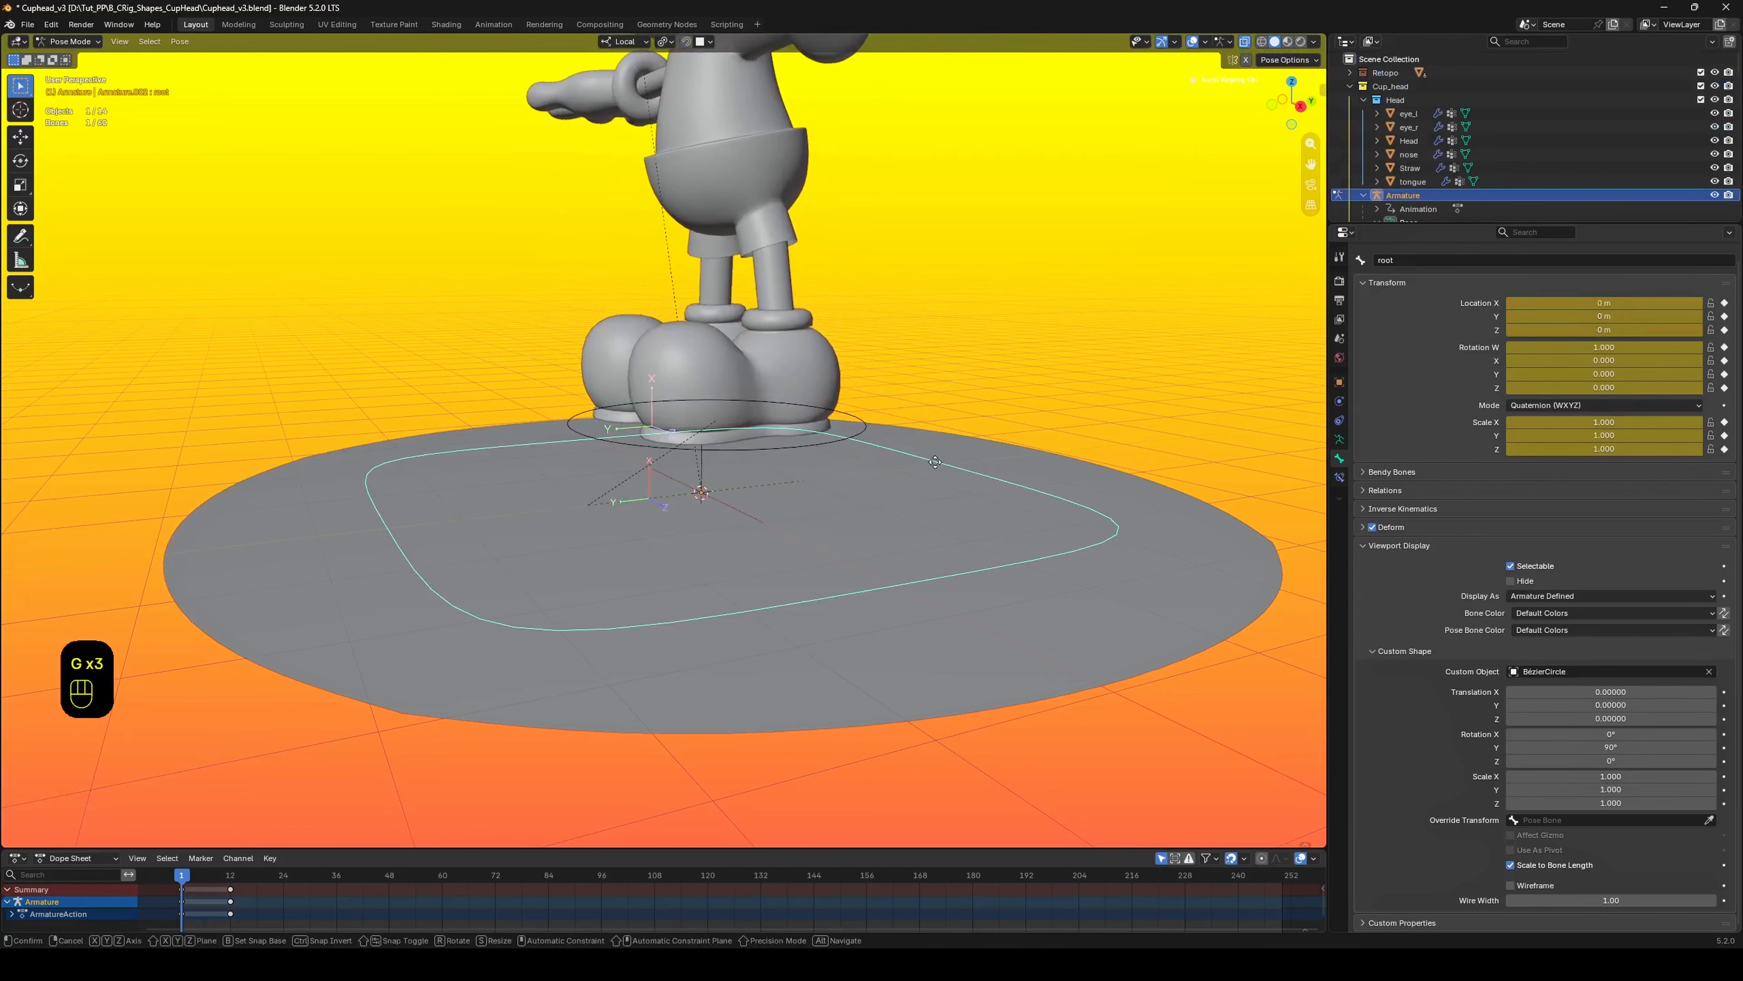
pyautogui.click(917, 425)
pyautogui.scroll(-1, 899, 420)
pyautogui.moveTo(892, 419); pyautogui.dragTo(934, 419, button='middle')
pyautogui.click(741, 393)
pyautogui.press('r')
pyautogui.press('r')
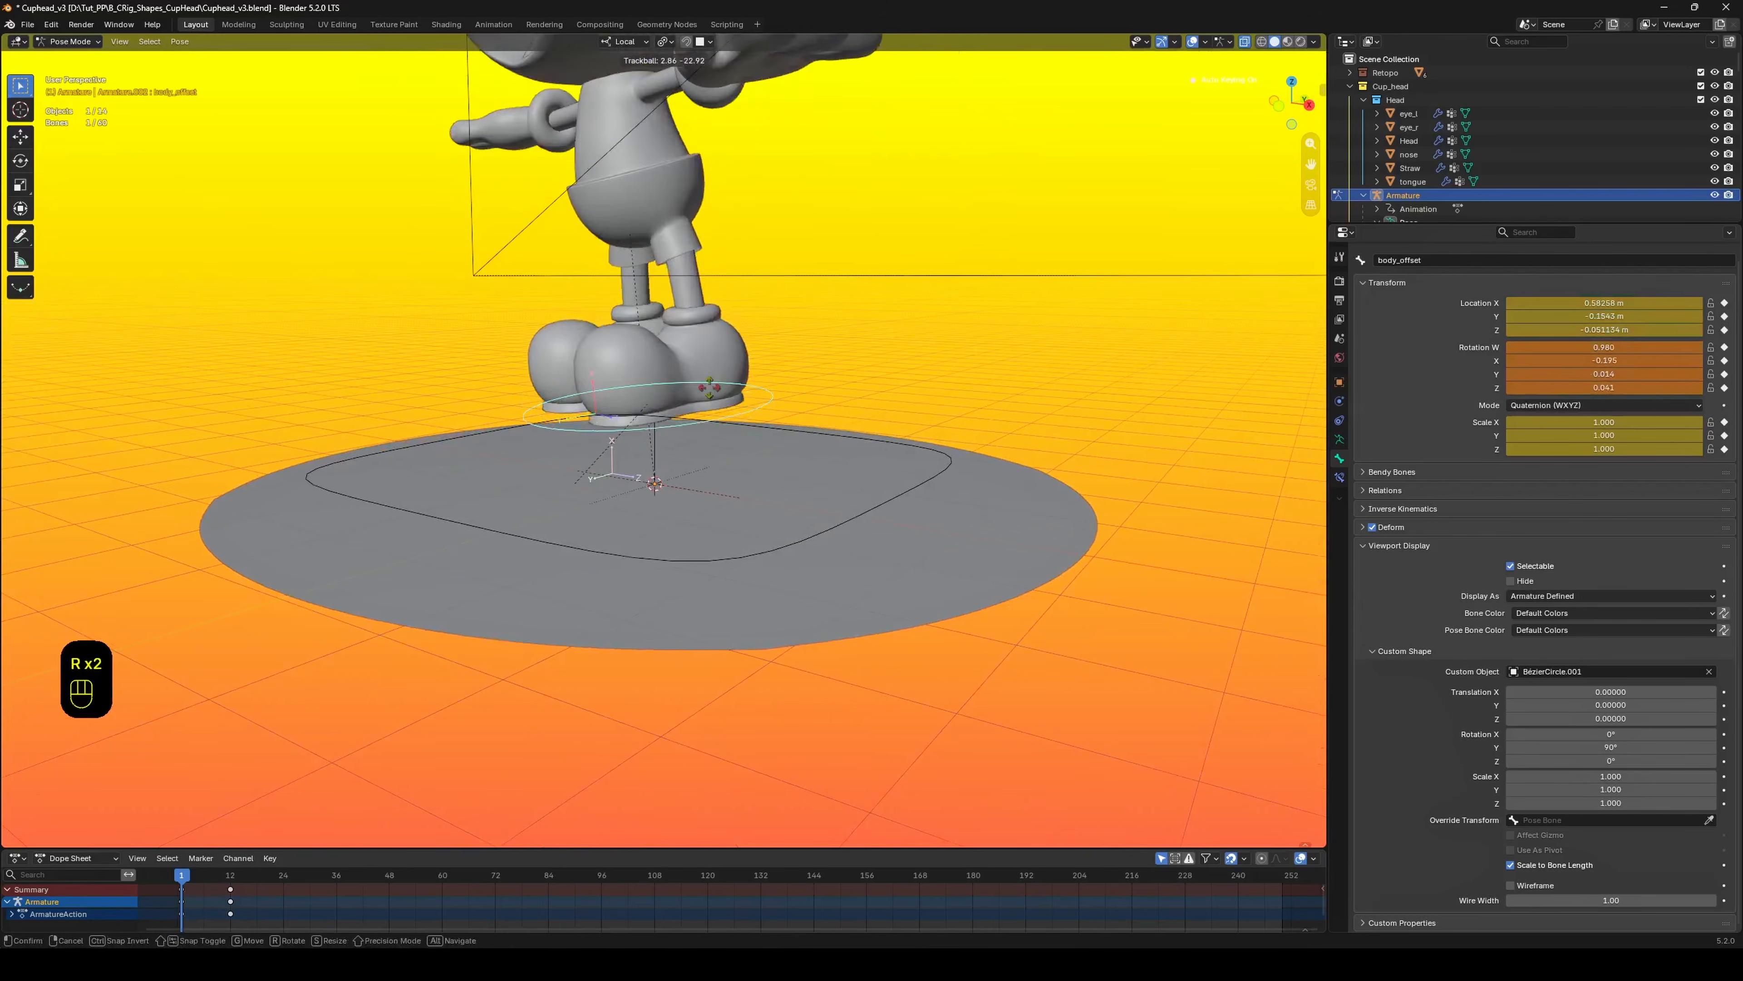
pyautogui.click(831, 371)
# Clear the rotation and location of all bones.
pyautogui.press('a')
pyautogui.hotkey('alt', 'r')
pyautogui.hotkey('alt', 'g')
pyautogui.moveTo(830, 371); pyautogui.dragTo(805, 371, button='middle')
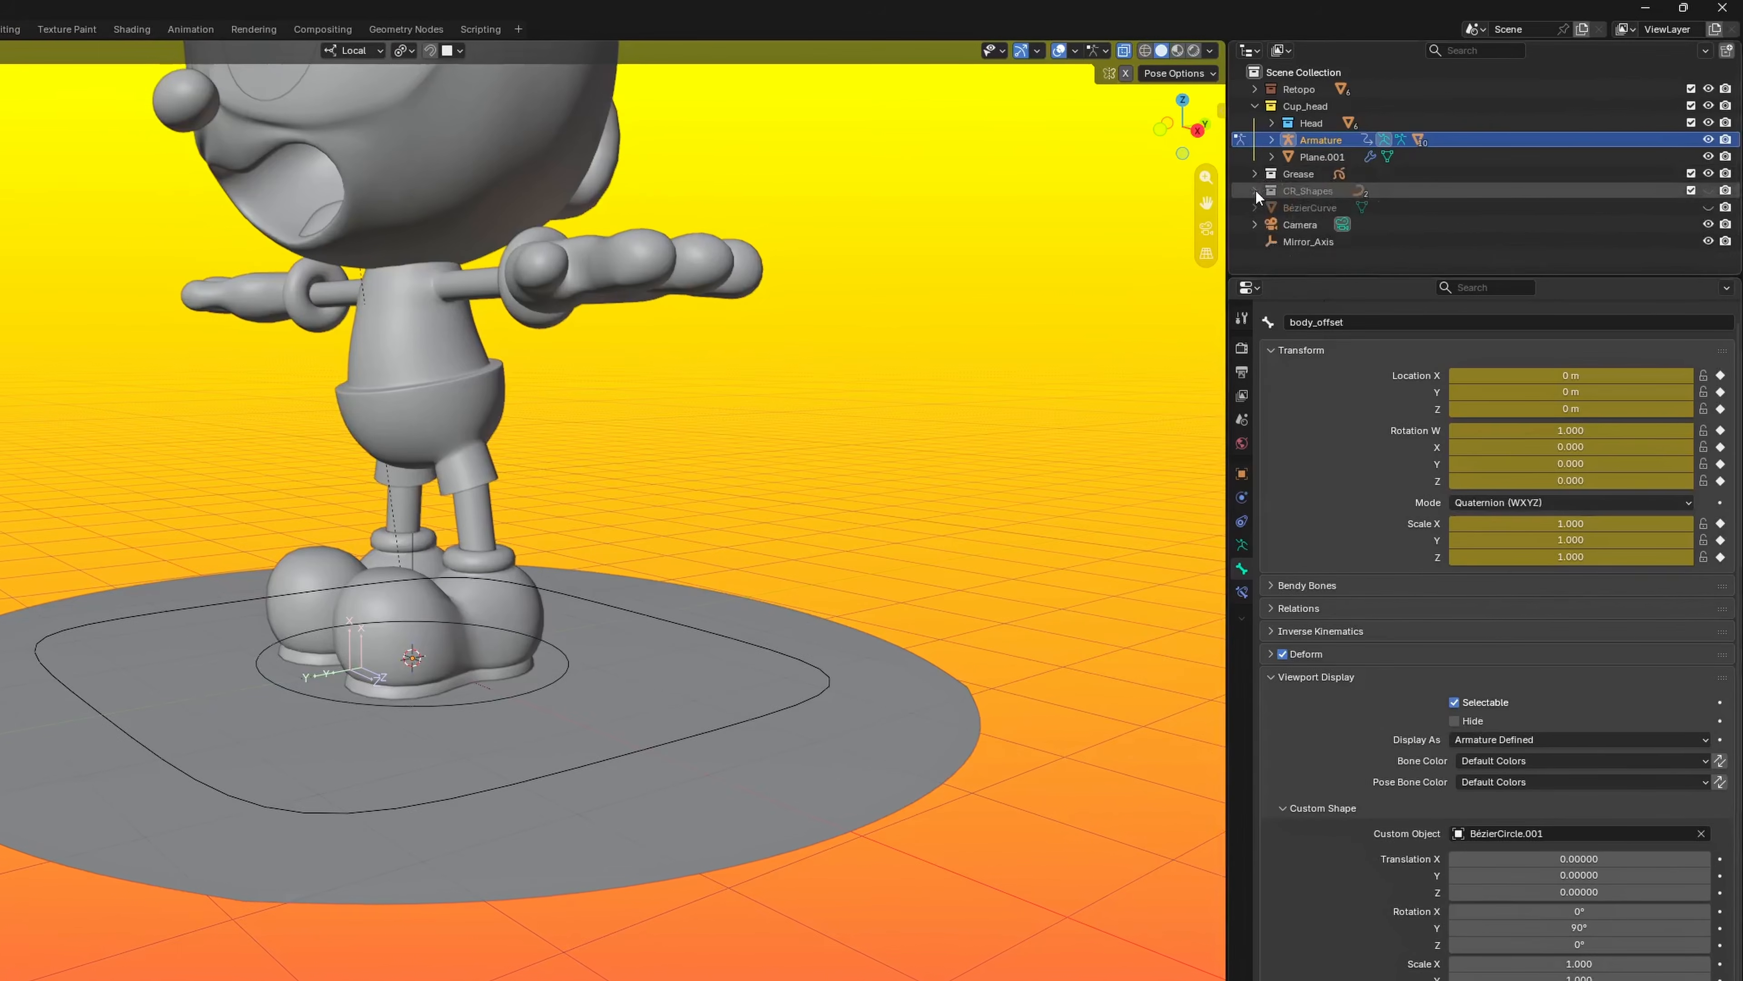
# Expand the CR_Shapes collection, make it visible and enlarge the outliner so its objects are accessible.
pyautogui.click(1256, 191)
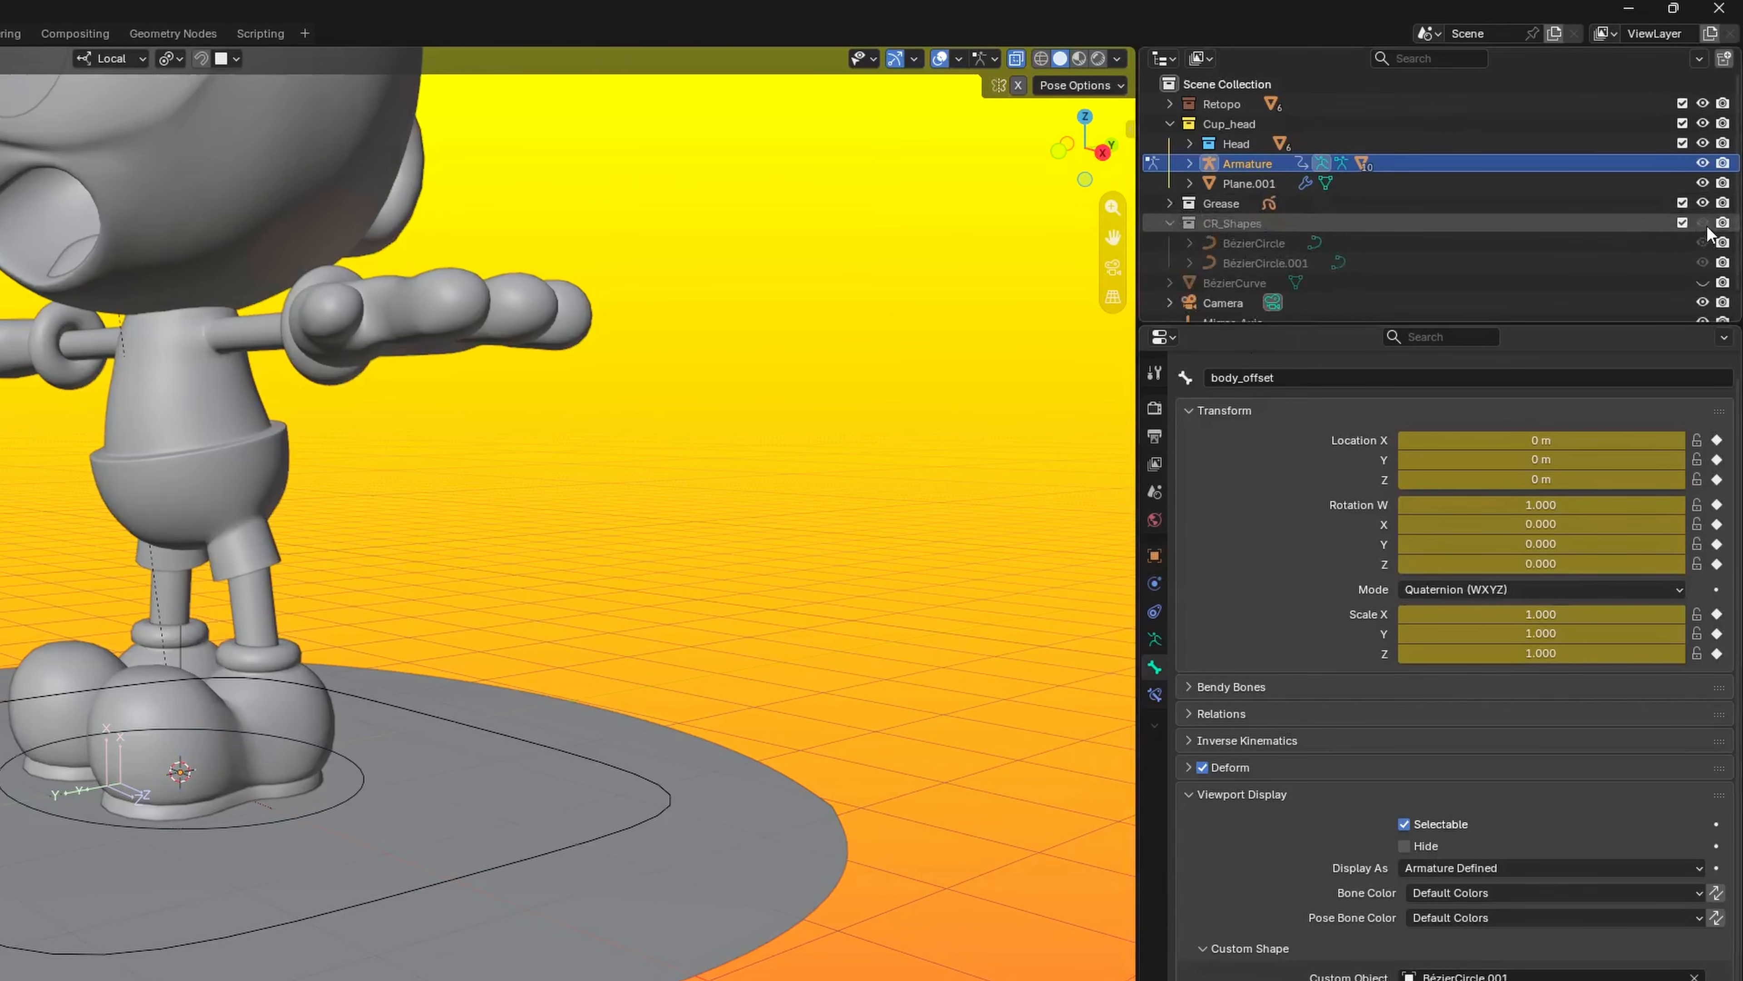
pyautogui.click(1703, 222)
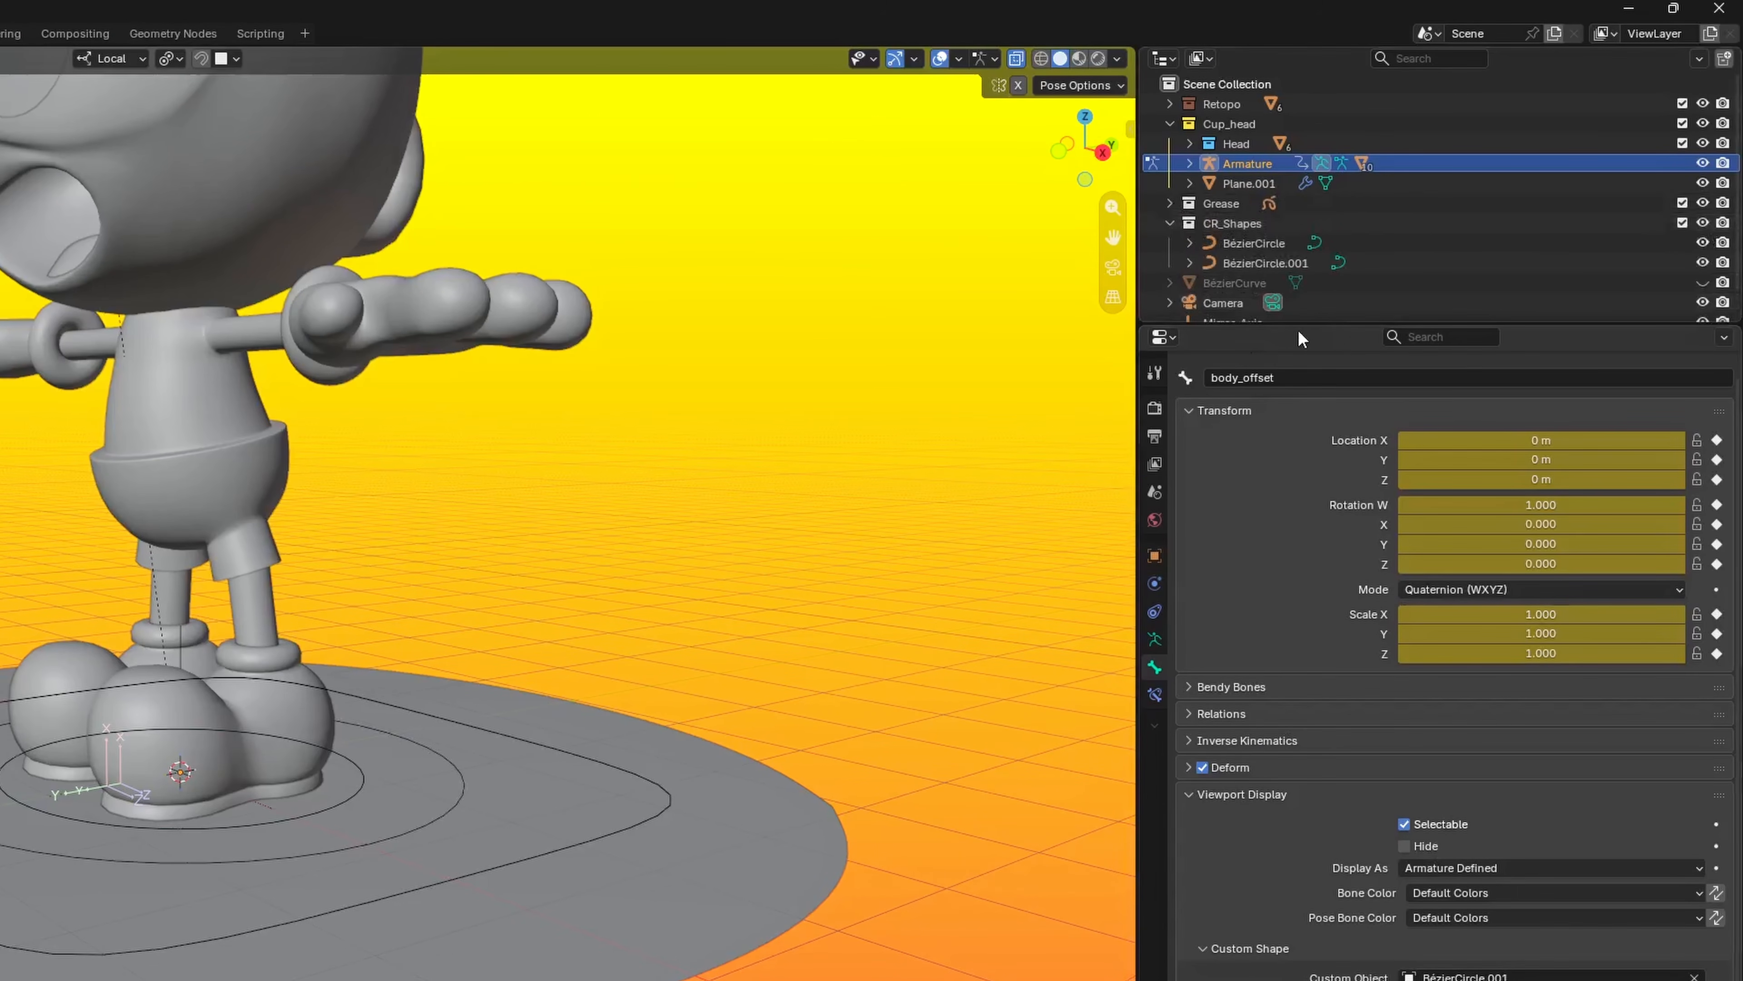
pyautogui.moveTo(1299, 325); pyautogui.dragTo(1297, 410)
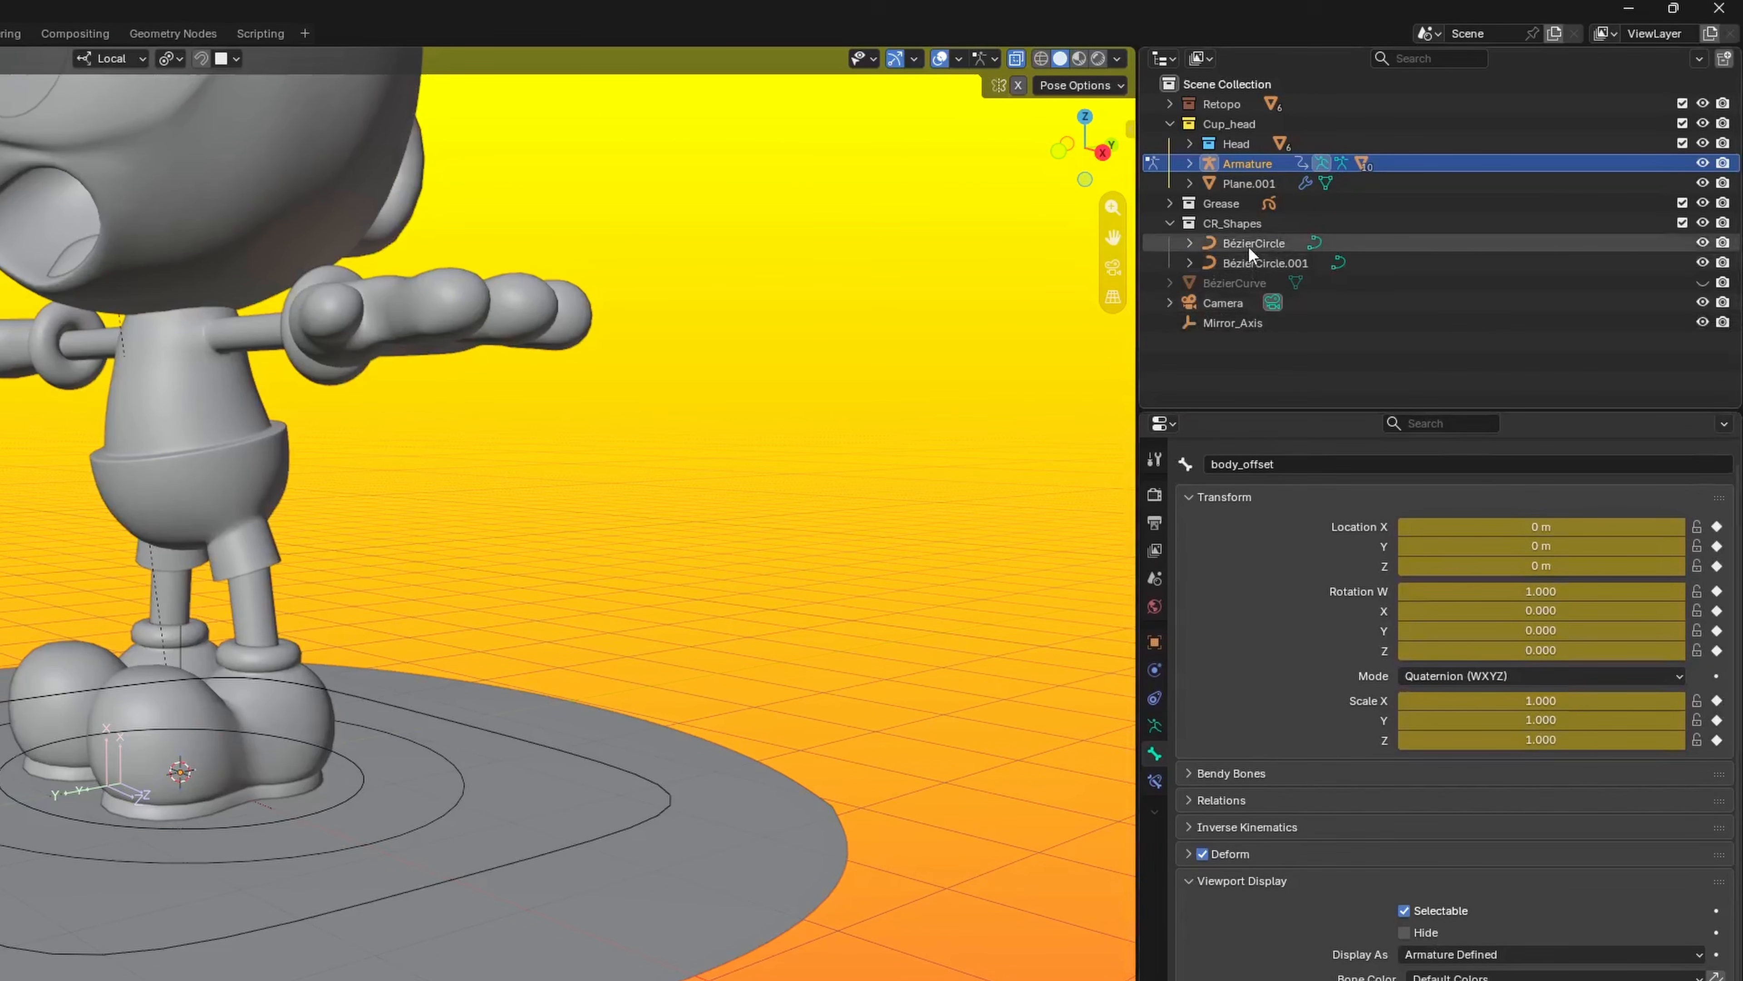
# Rename the BézierCircle object in the CR_Shapes collection as rounded_square.
pyautogui.click(1249, 247)
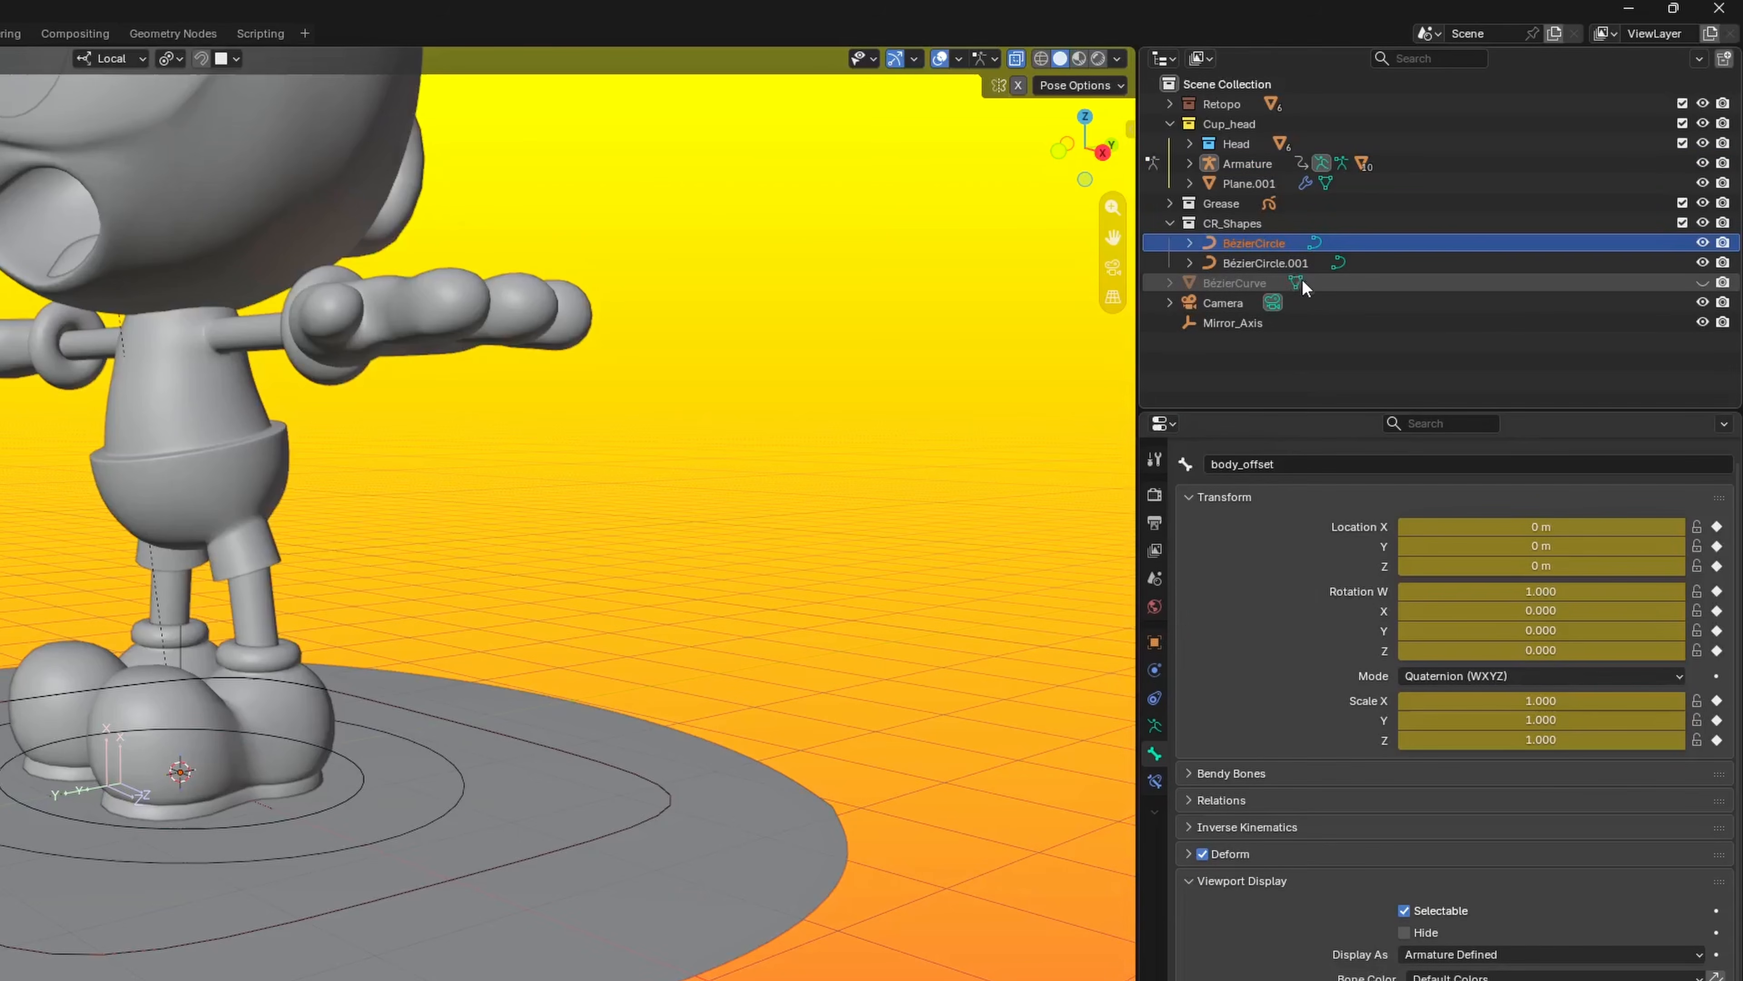
pyautogui.press('F2')
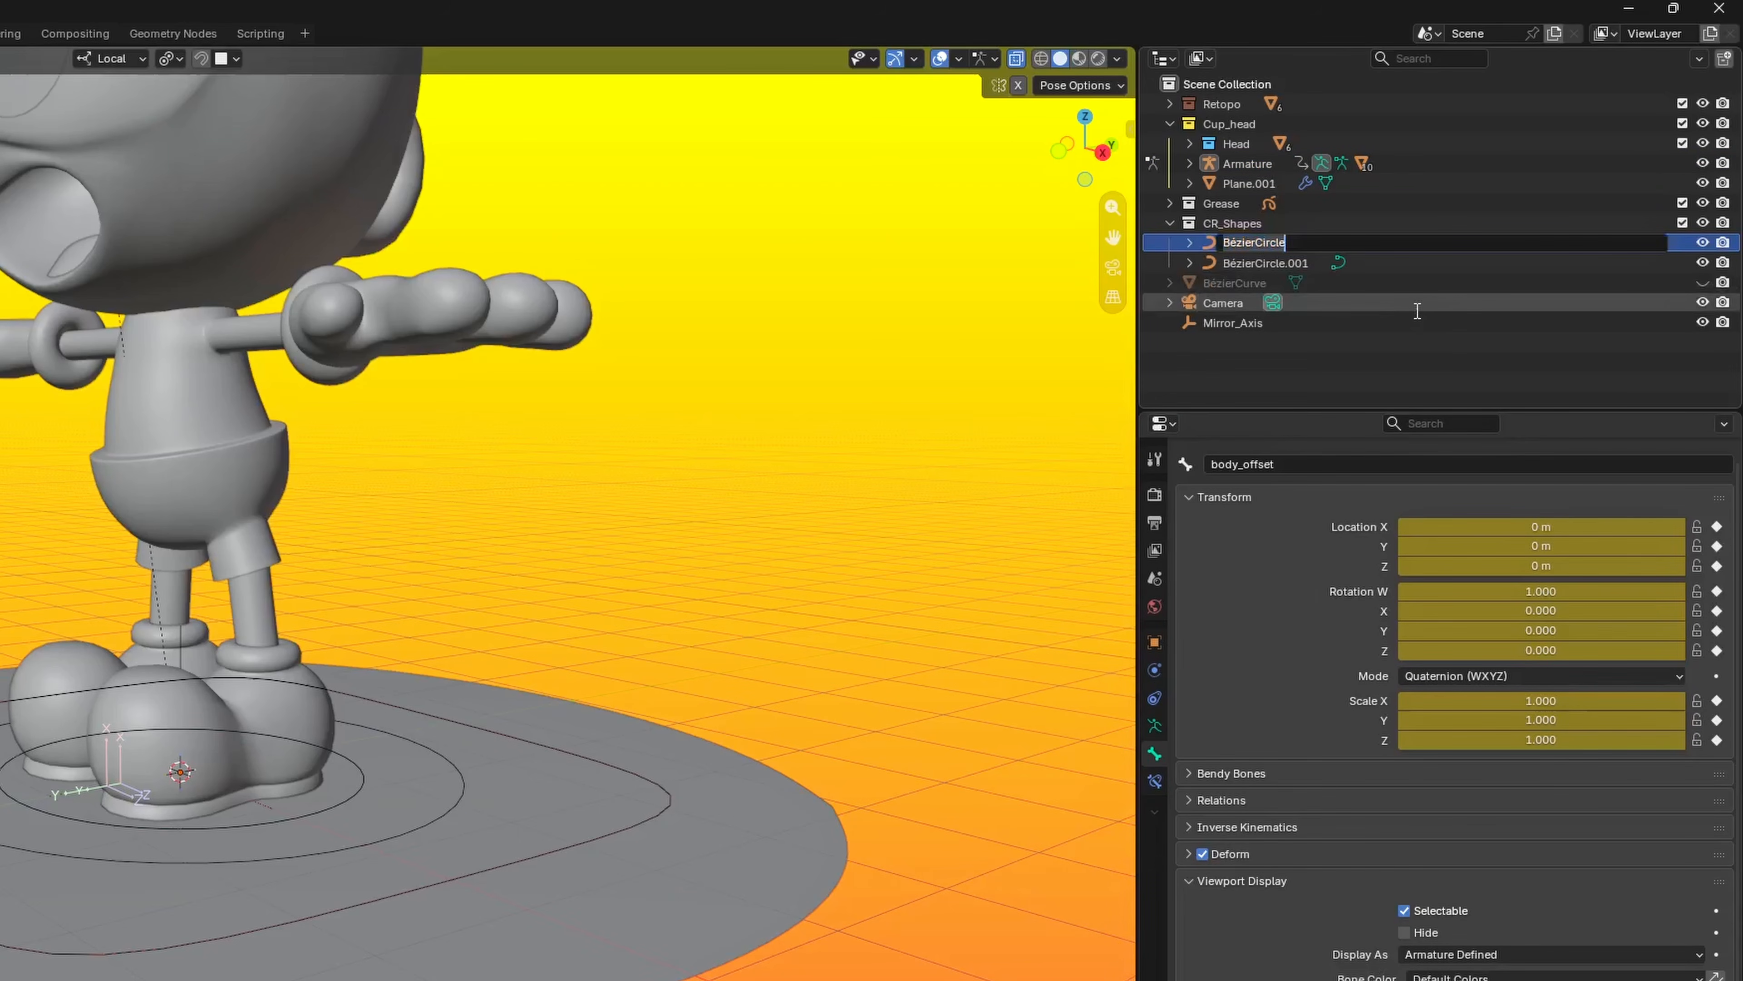
pyautogui.write('Rou')
pyautogui.press('Return')
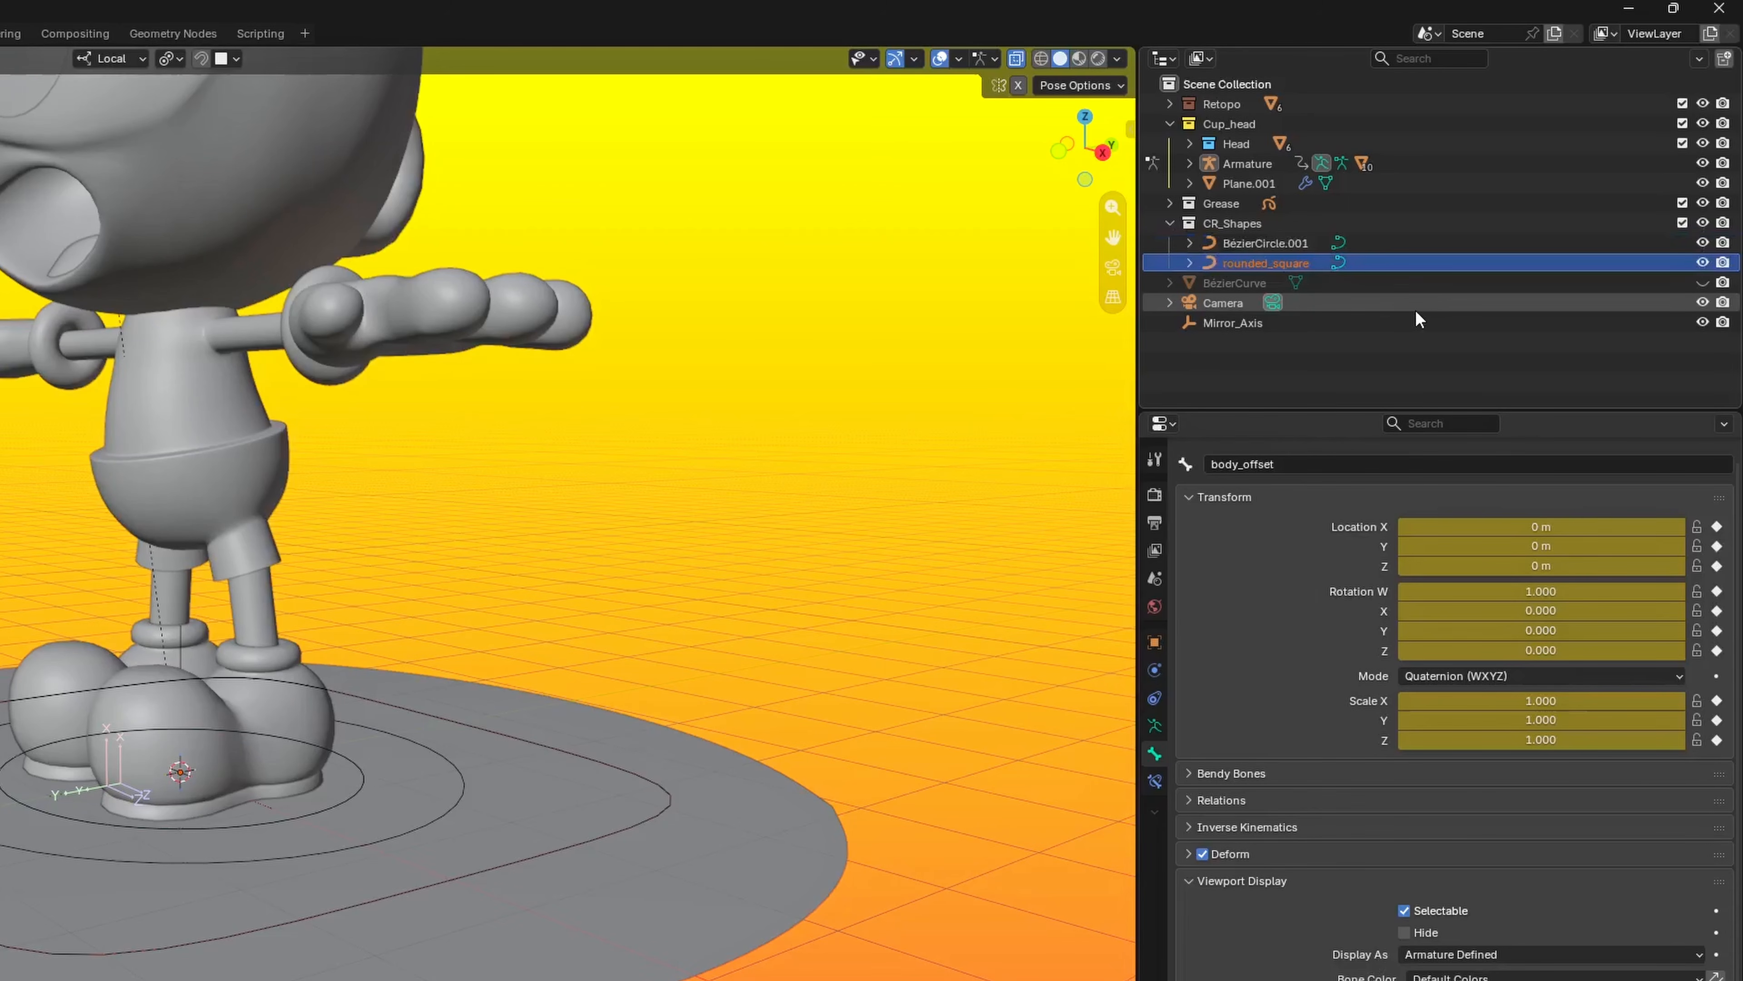
# Rename the BézierCircle.001 object in the CR_Shapes collection as circle.
pyautogui.click(1271, 246)
pyautogui.press('F2')
pyautogui.write('c')
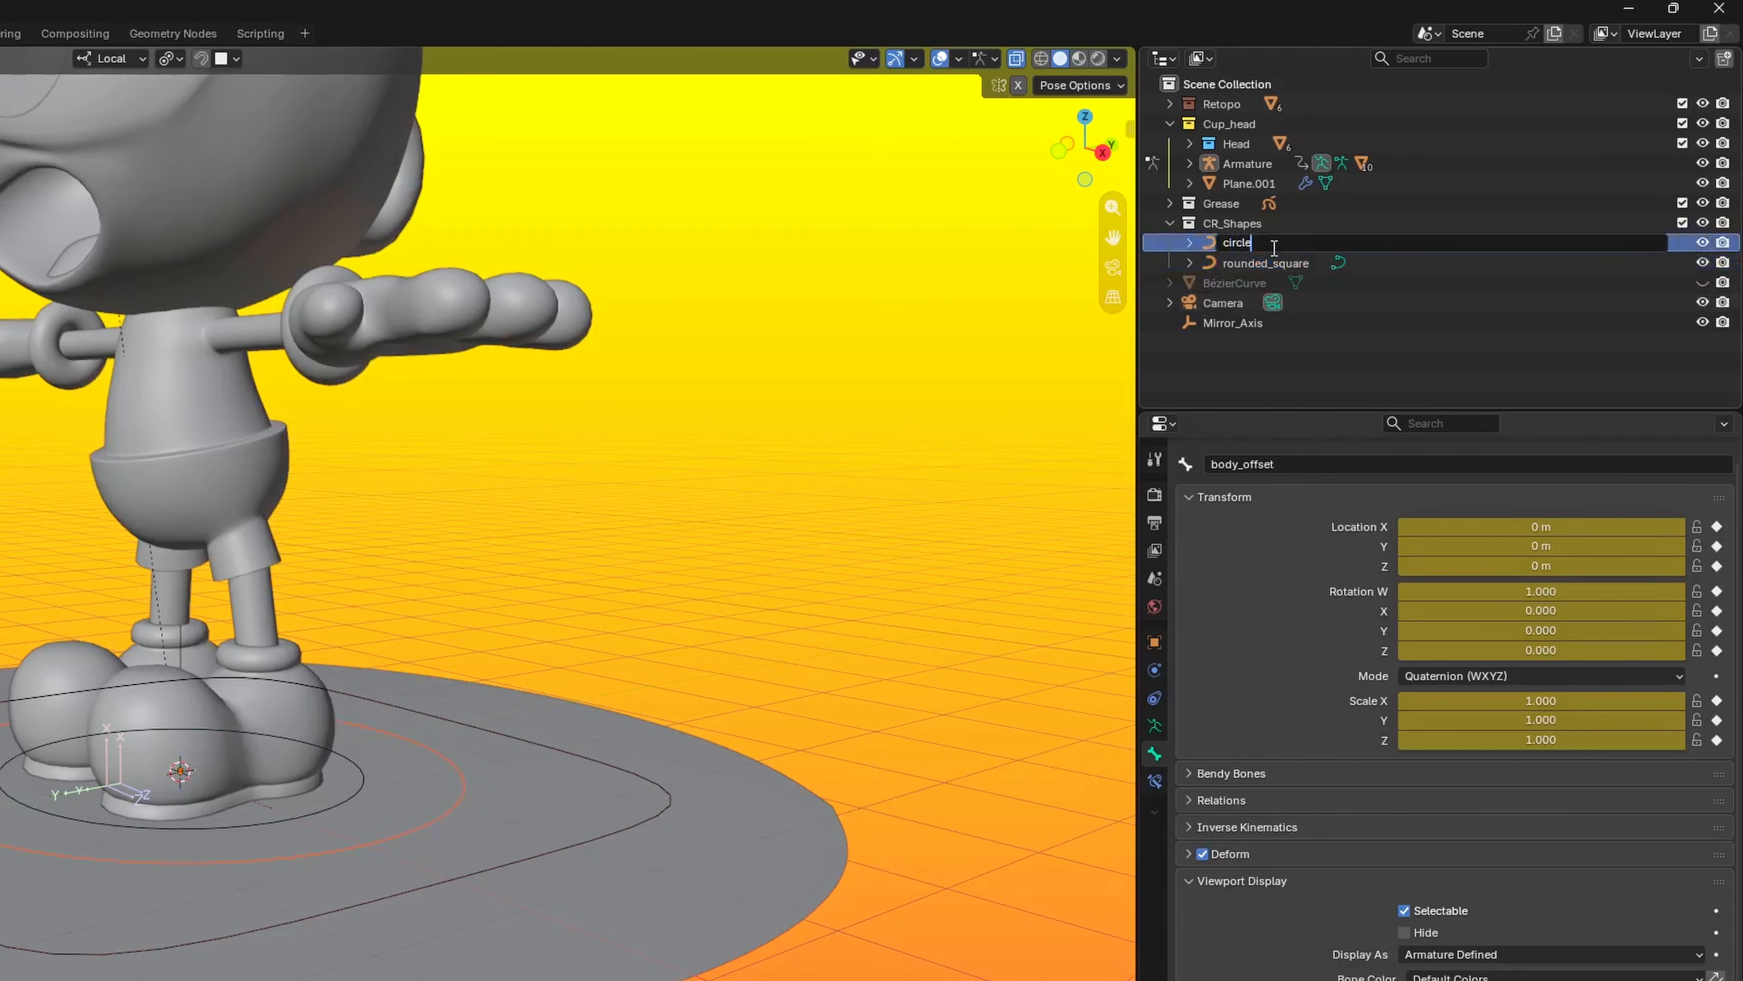
pyautogui.write('ircle')
pyautogui.press('Return')
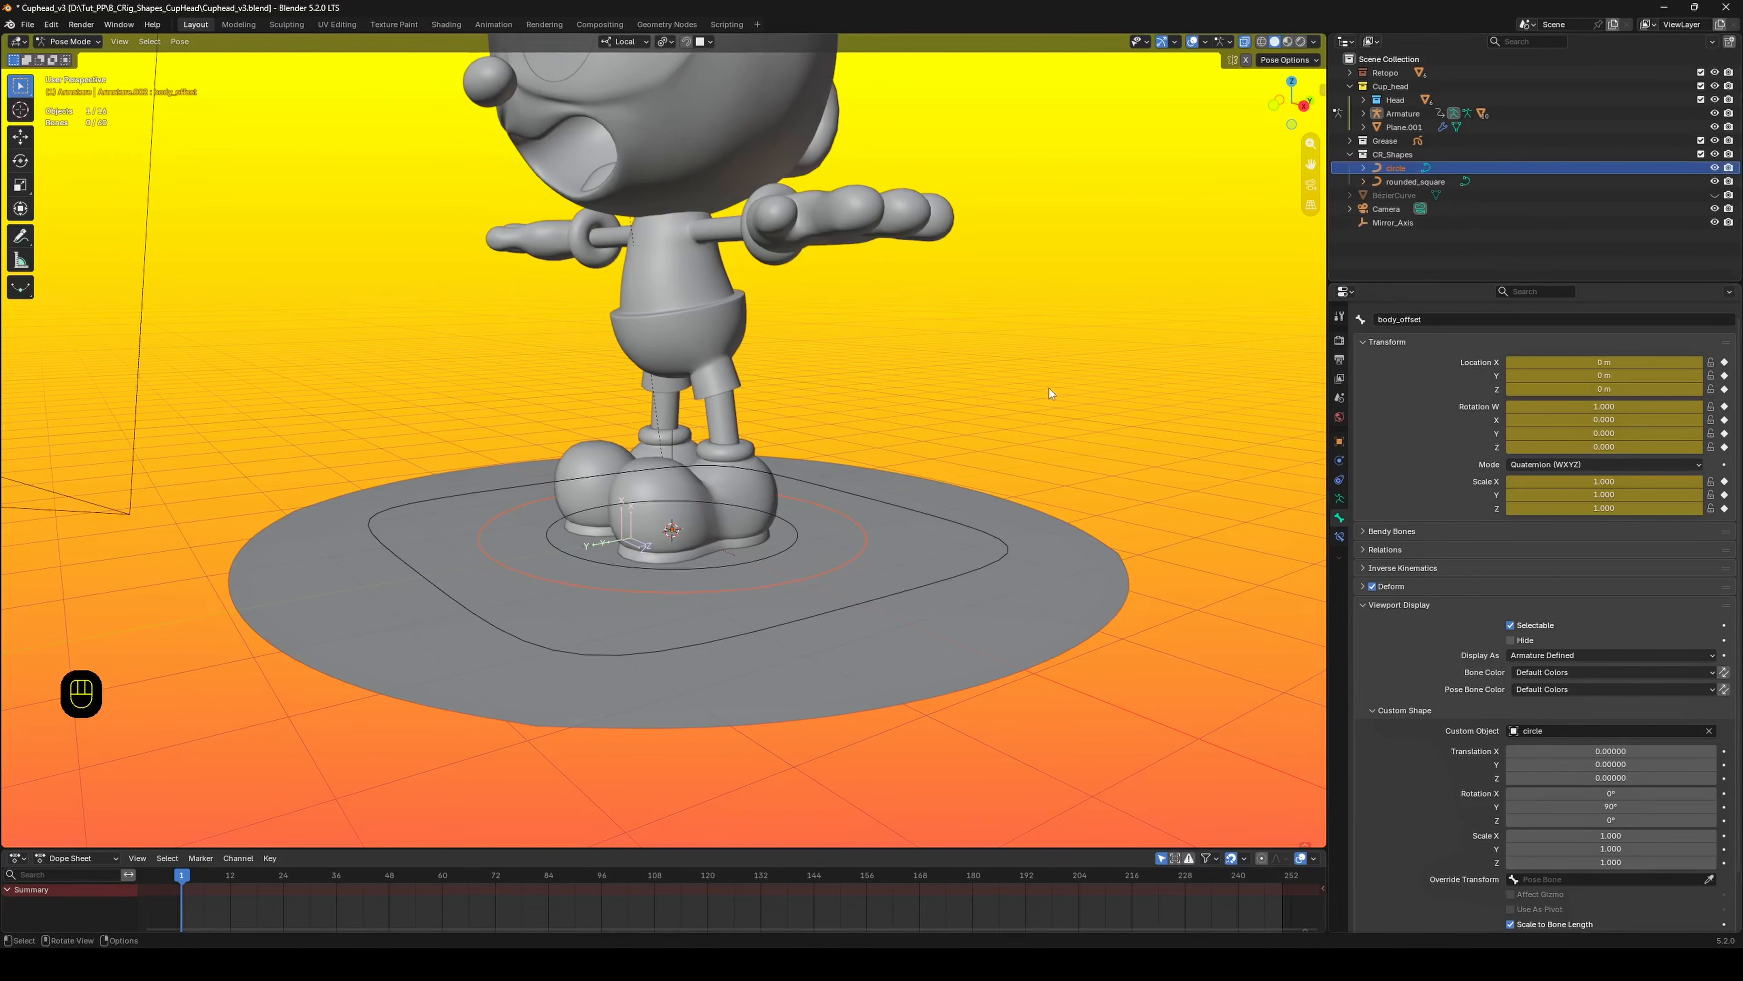
pyautogui.scroll(-2, 1048, 393)
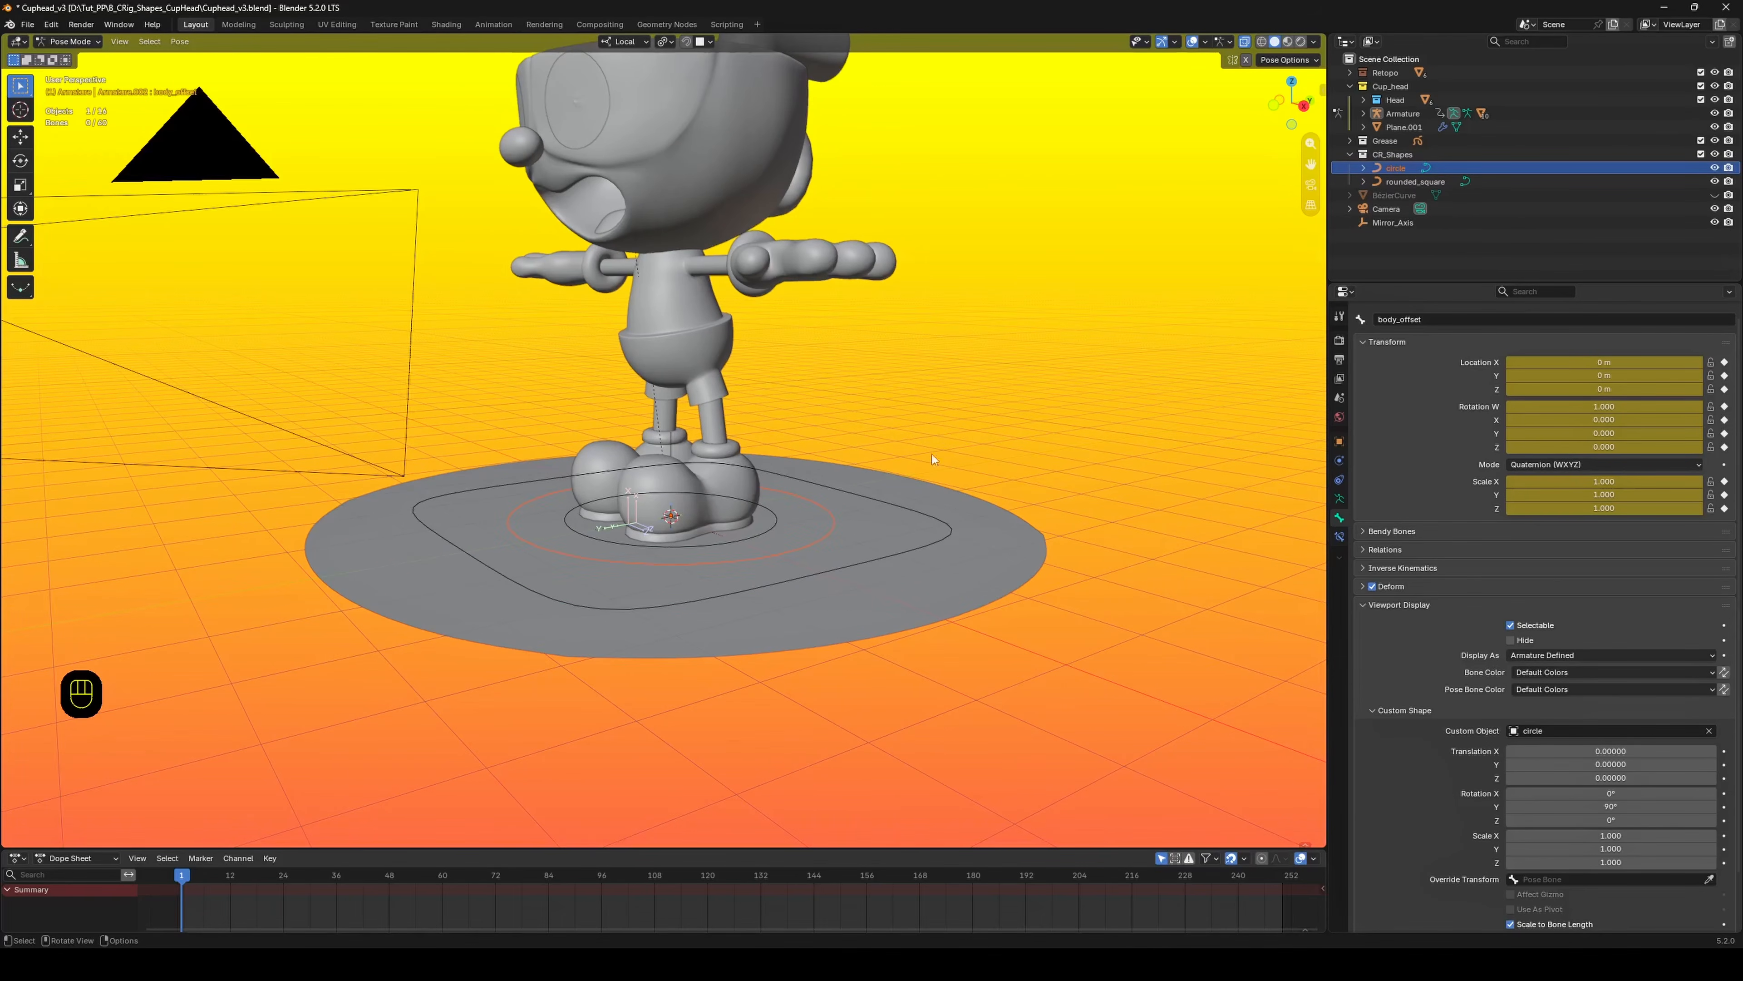
pyautogui.keyDown('ctrl'); pyautogui.keyDown('shift'); pyautogui.moveTo(991, 456); pyautogui.dragTo(797, 509); pyautogui.keyUp('shift'); pyautogui.keyUp('ctrl')
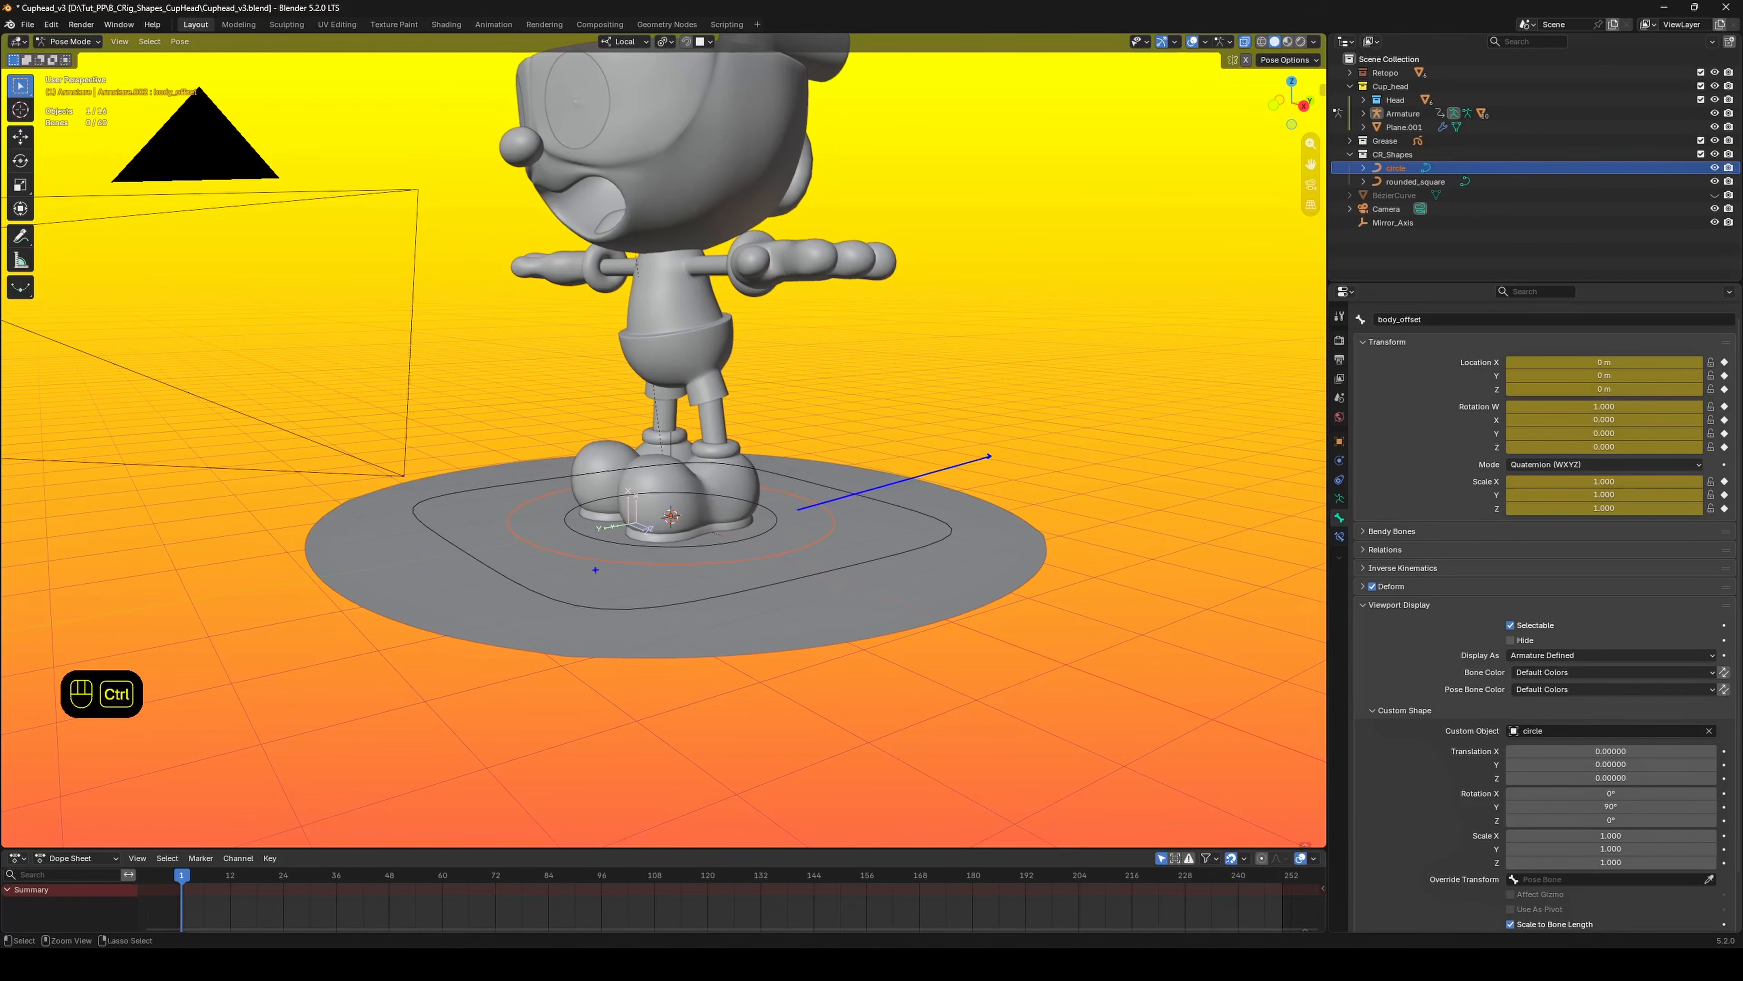
pyautogui.keyDown('ctrl'); pyautogui.moveTo(539, 530); pyautogui.dragTo(554, 554); pyautogui.keyUp('ctrl')
pyautogui.keyDown('ctrl'); pyautogui.moveTo(680, 489); pyautogui.dragTo(635, 495); pyautogui.keyUp('ctrl')
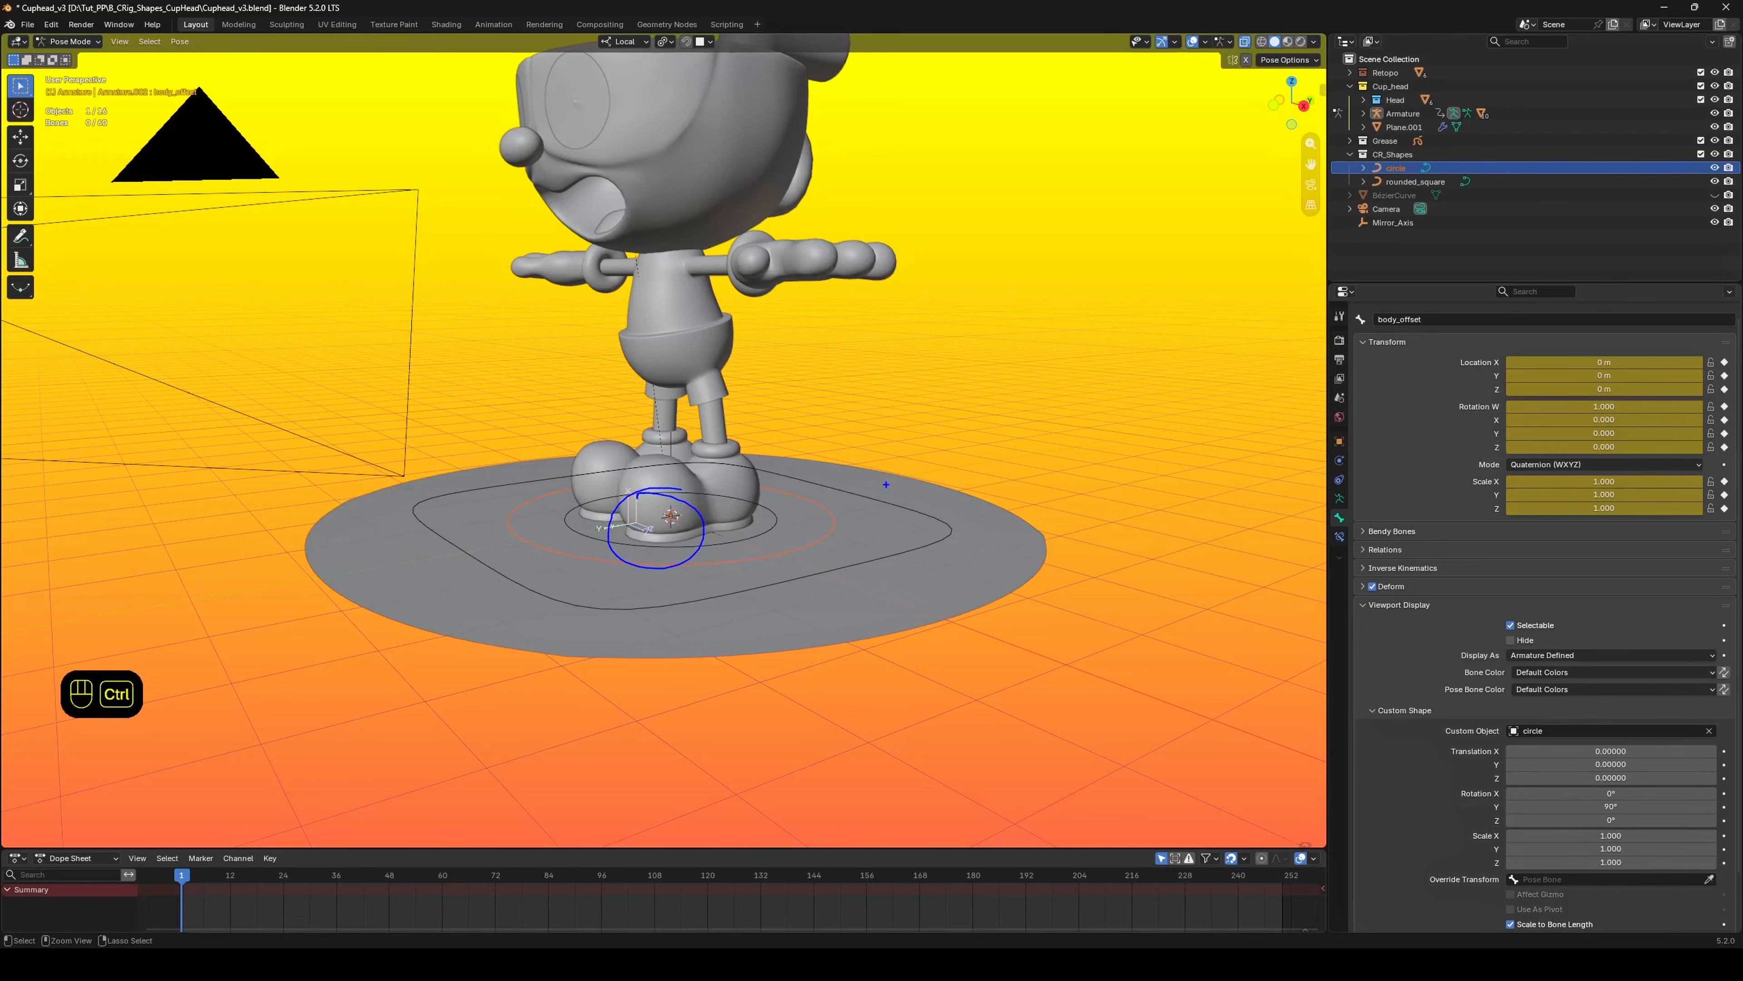
pyautogui.scroll(2, 732, 507)
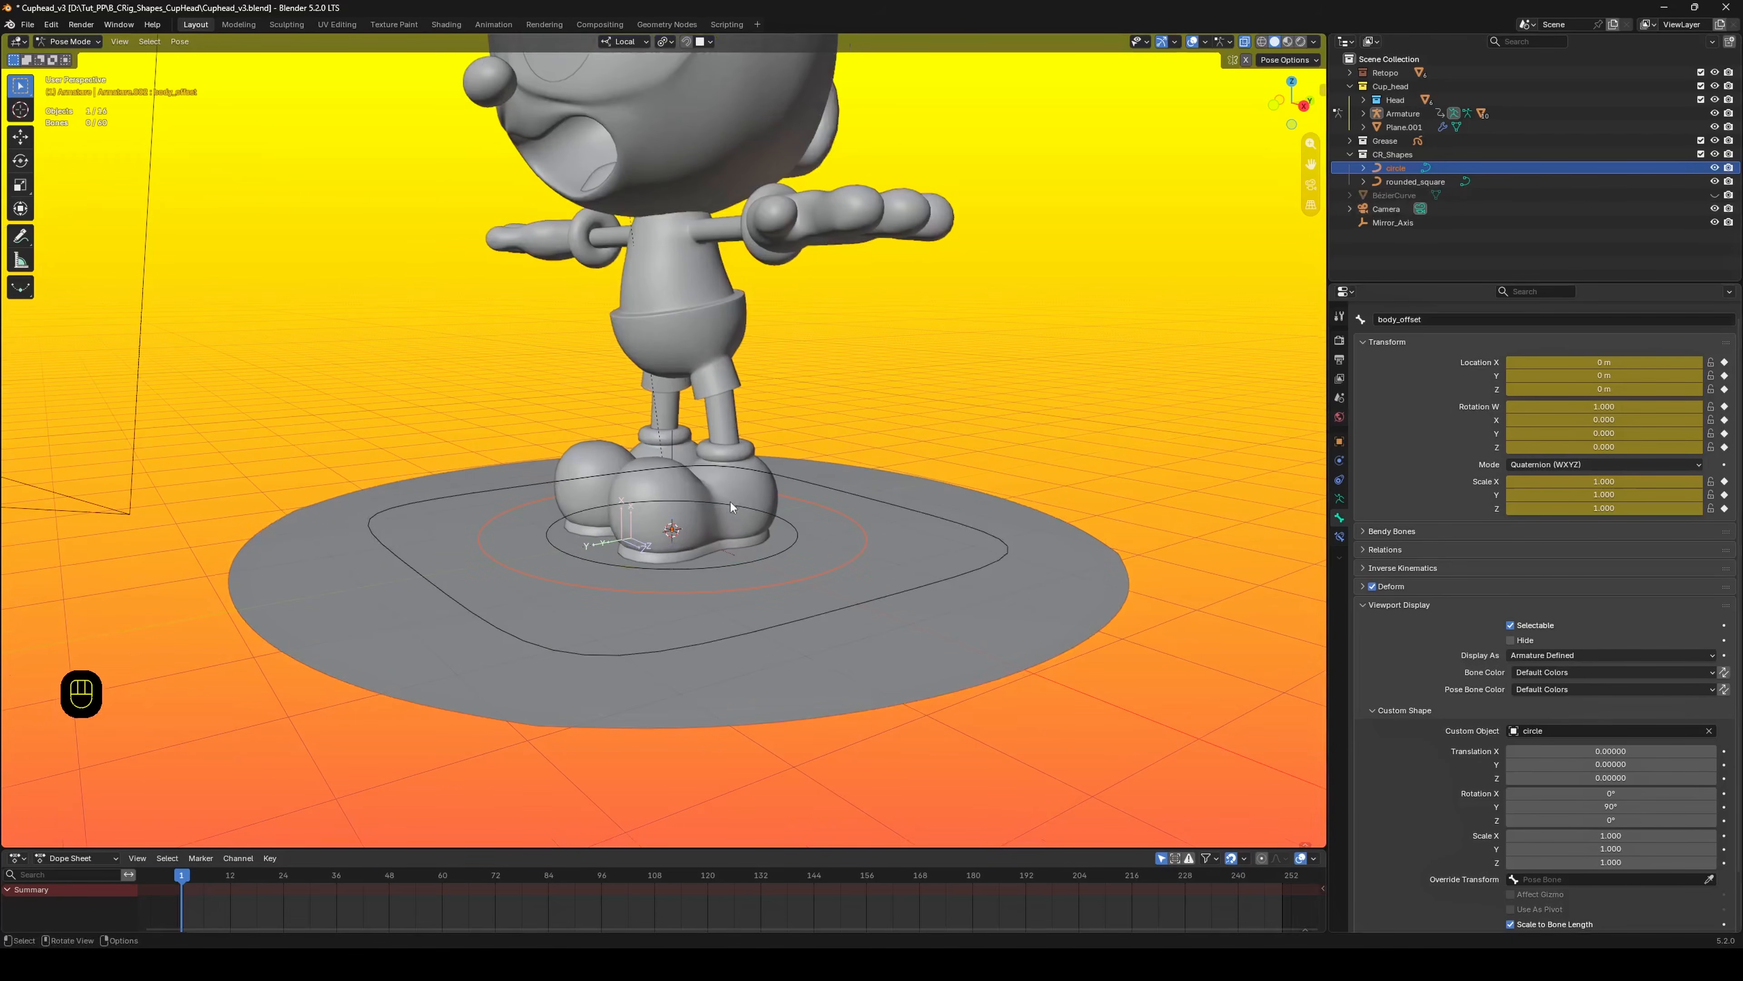
# Hide the CR_Shapes collection and make the armature's body bone collection visible.
pyautogui.click(1714, 154)
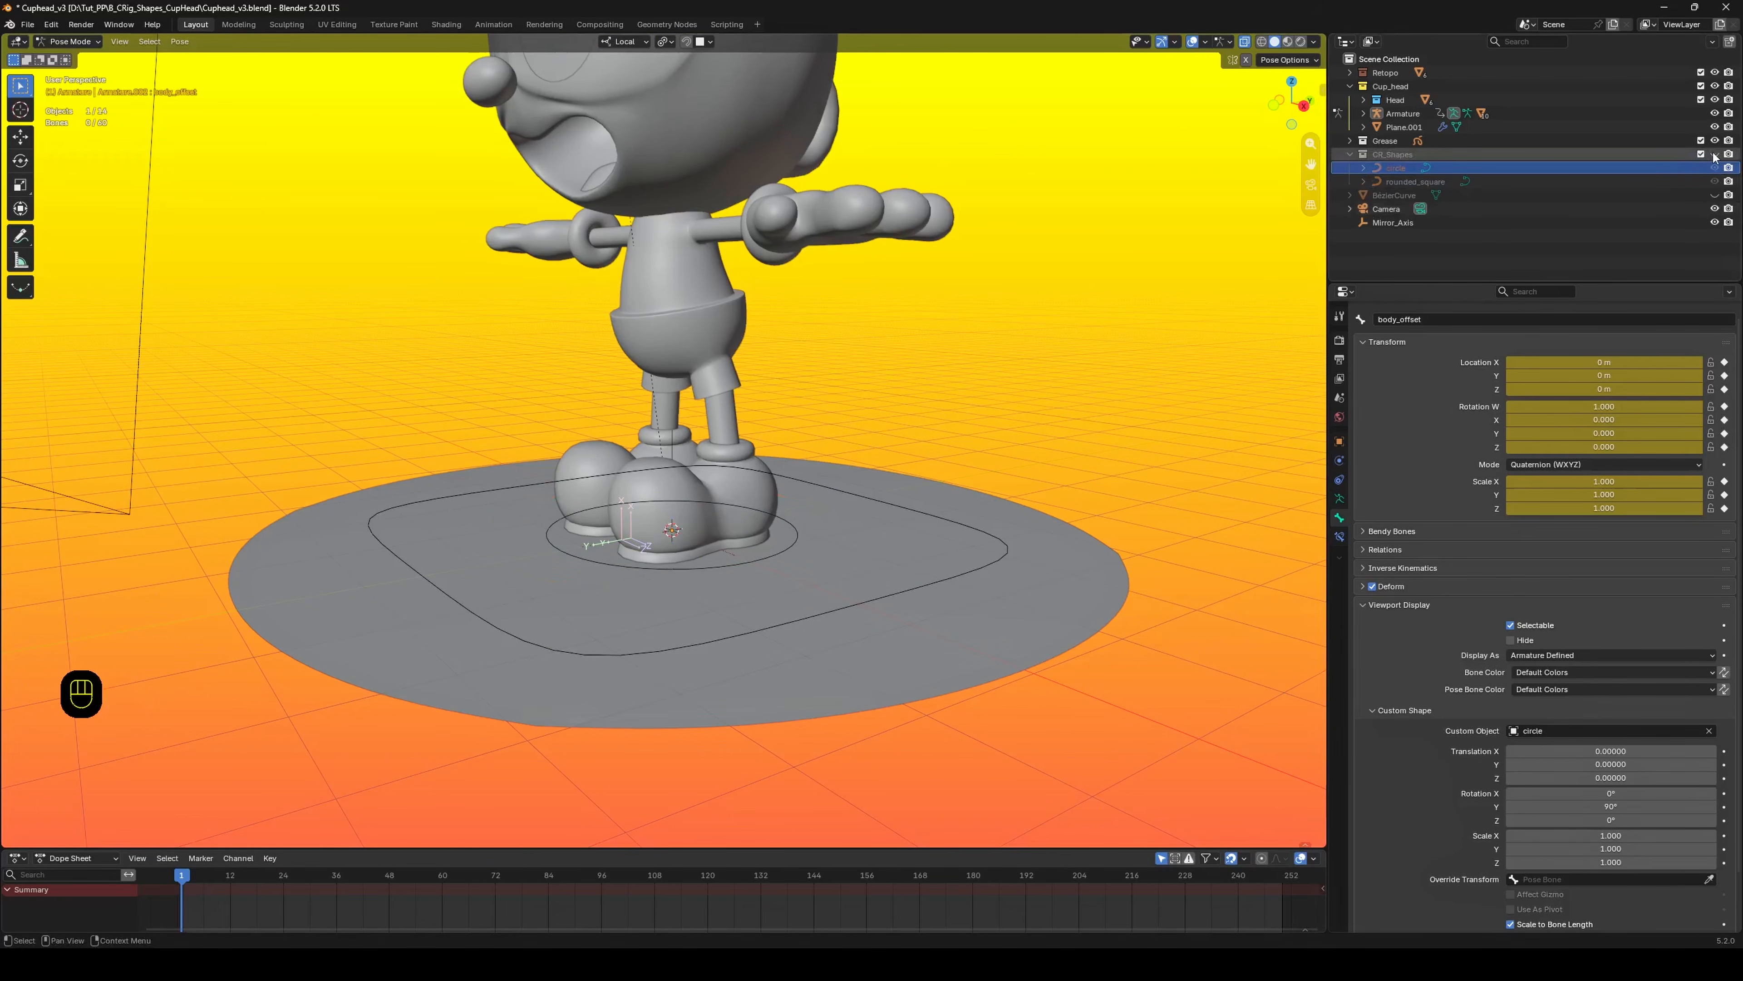
pyautogui.keyDown('shift'); pyautogui.moveTo(847, 372); pyautogui.dragTo(858, 472, button='middle'); pyautogui.keyUp('shift')
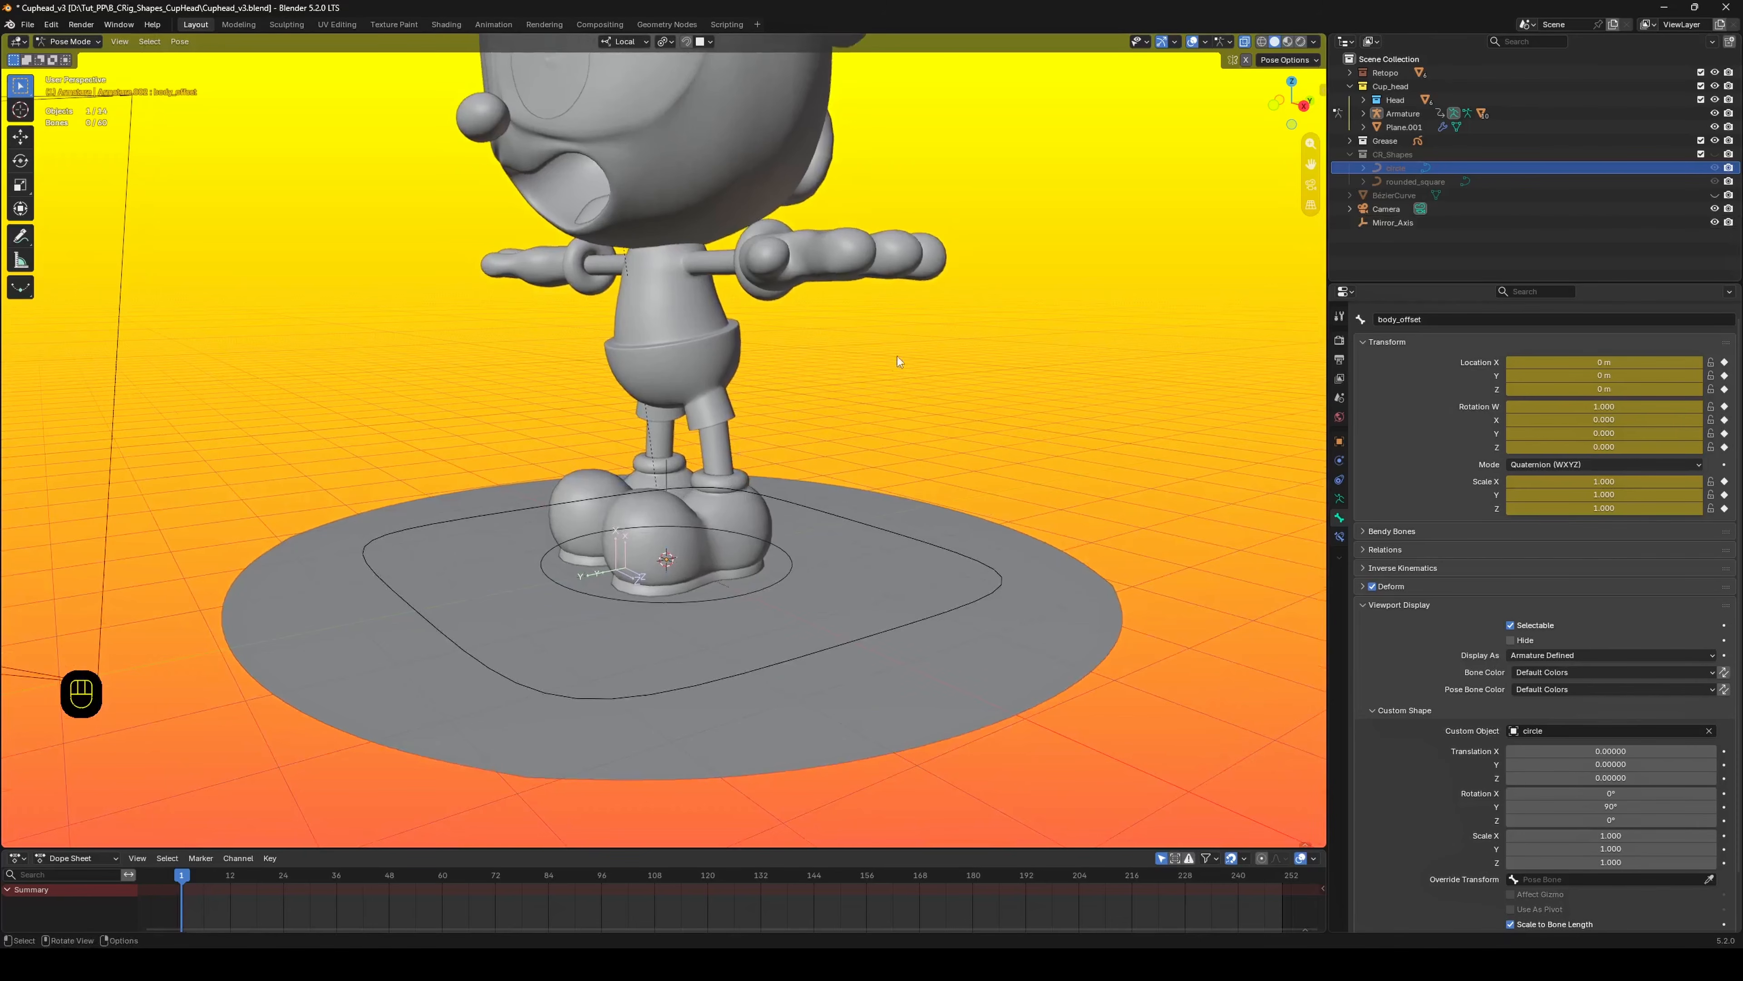
pyautogui.hotkey('ctrl', 'Tab')
pyautogui.click(1339, 498)
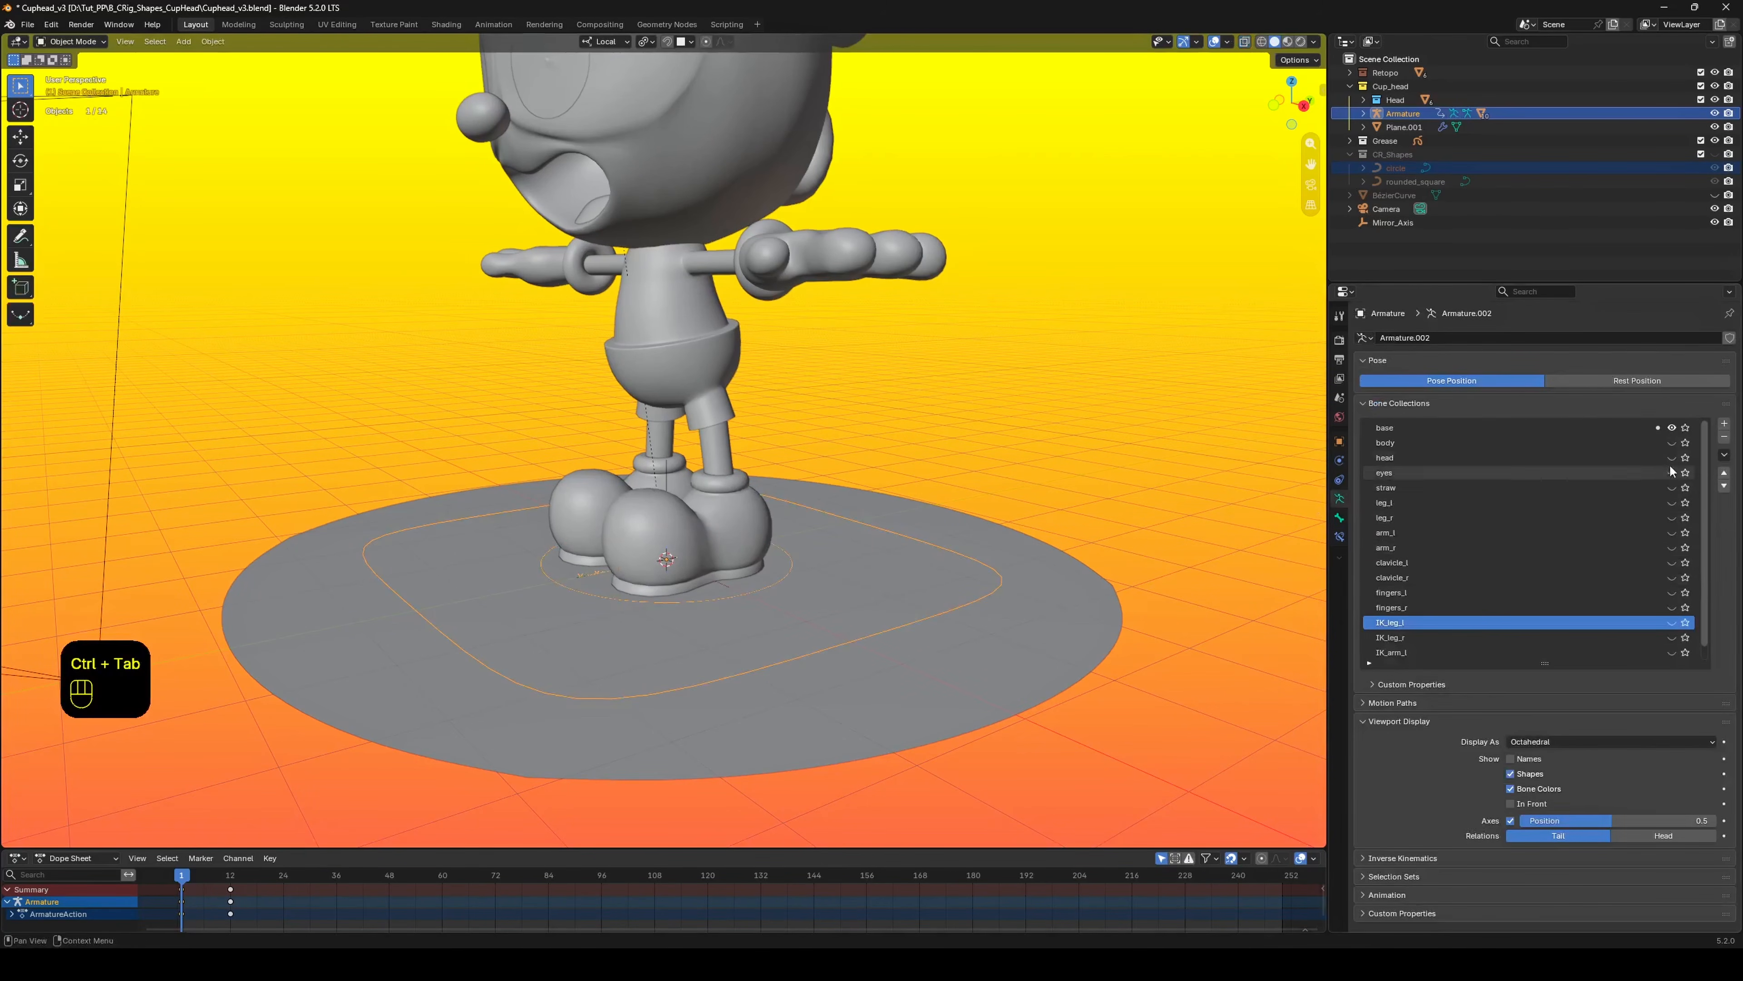
# Turn on X-ray display to see the spine bones and return the armature to Pose Mode.
pyautogui.hotkey('alt', 'z')
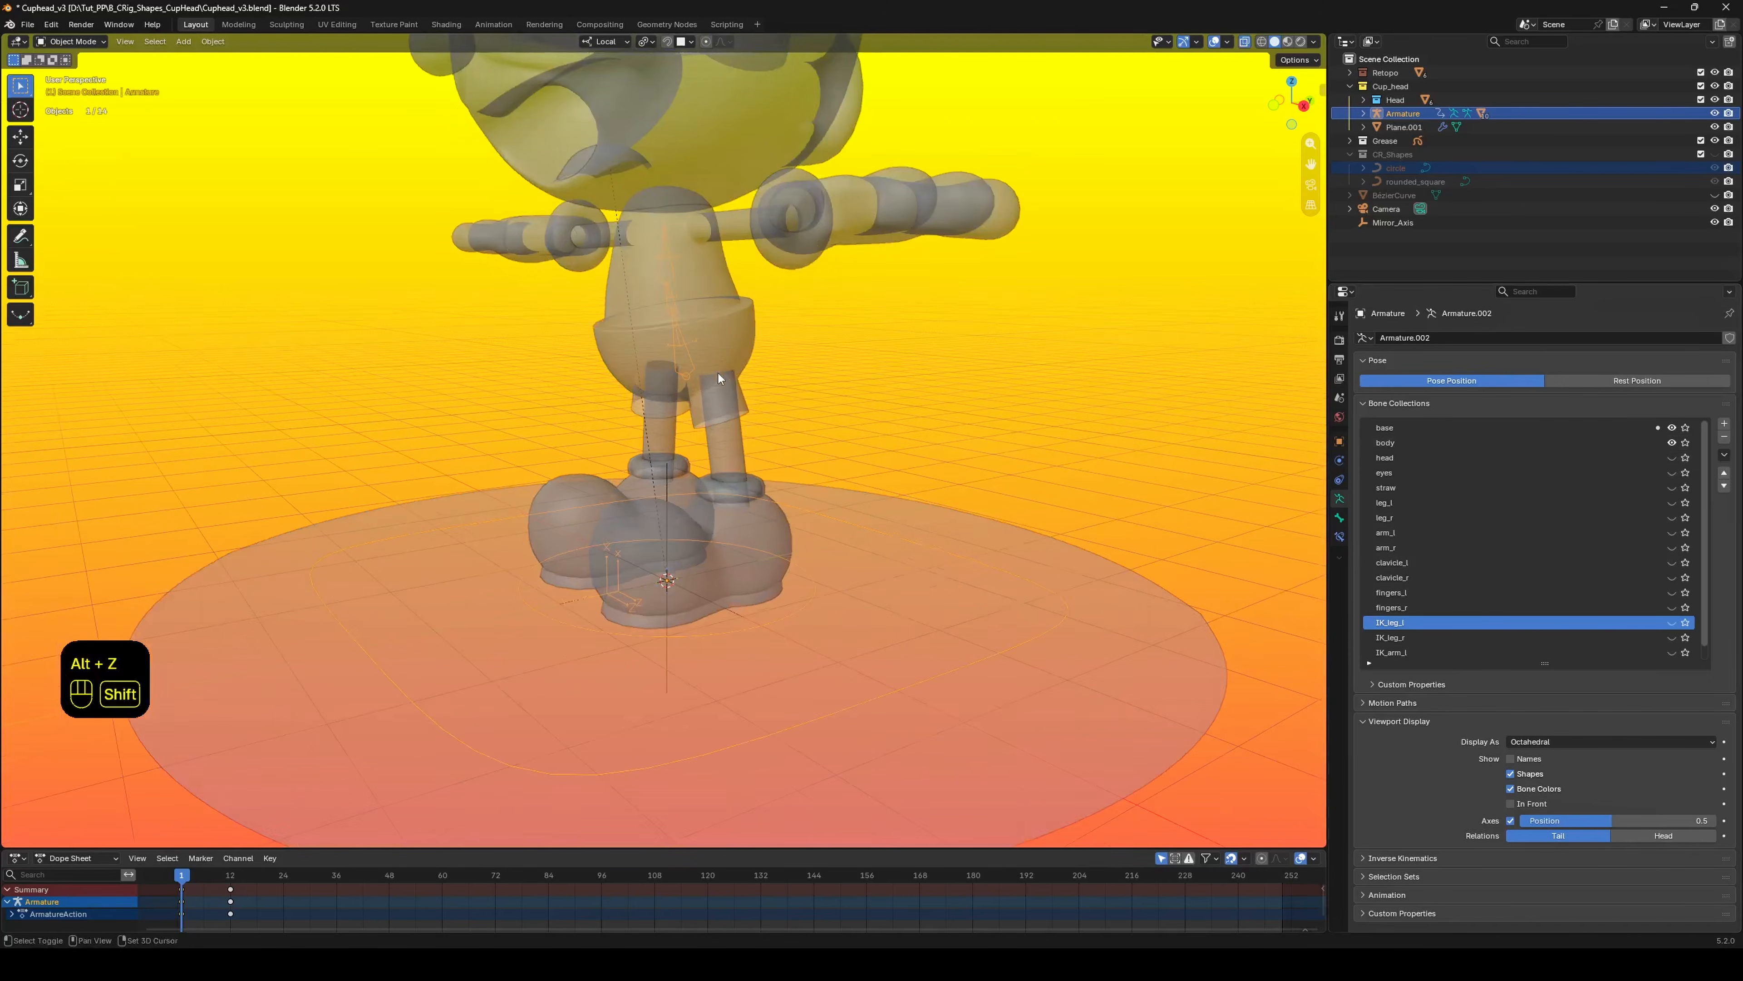
pyautogui.keyDown('ctrl'); pyautogui.moveTo(676, 522); pyautogui.dragTo(676, 430, button='middle'); pyautogui.keyUp('ctrl')
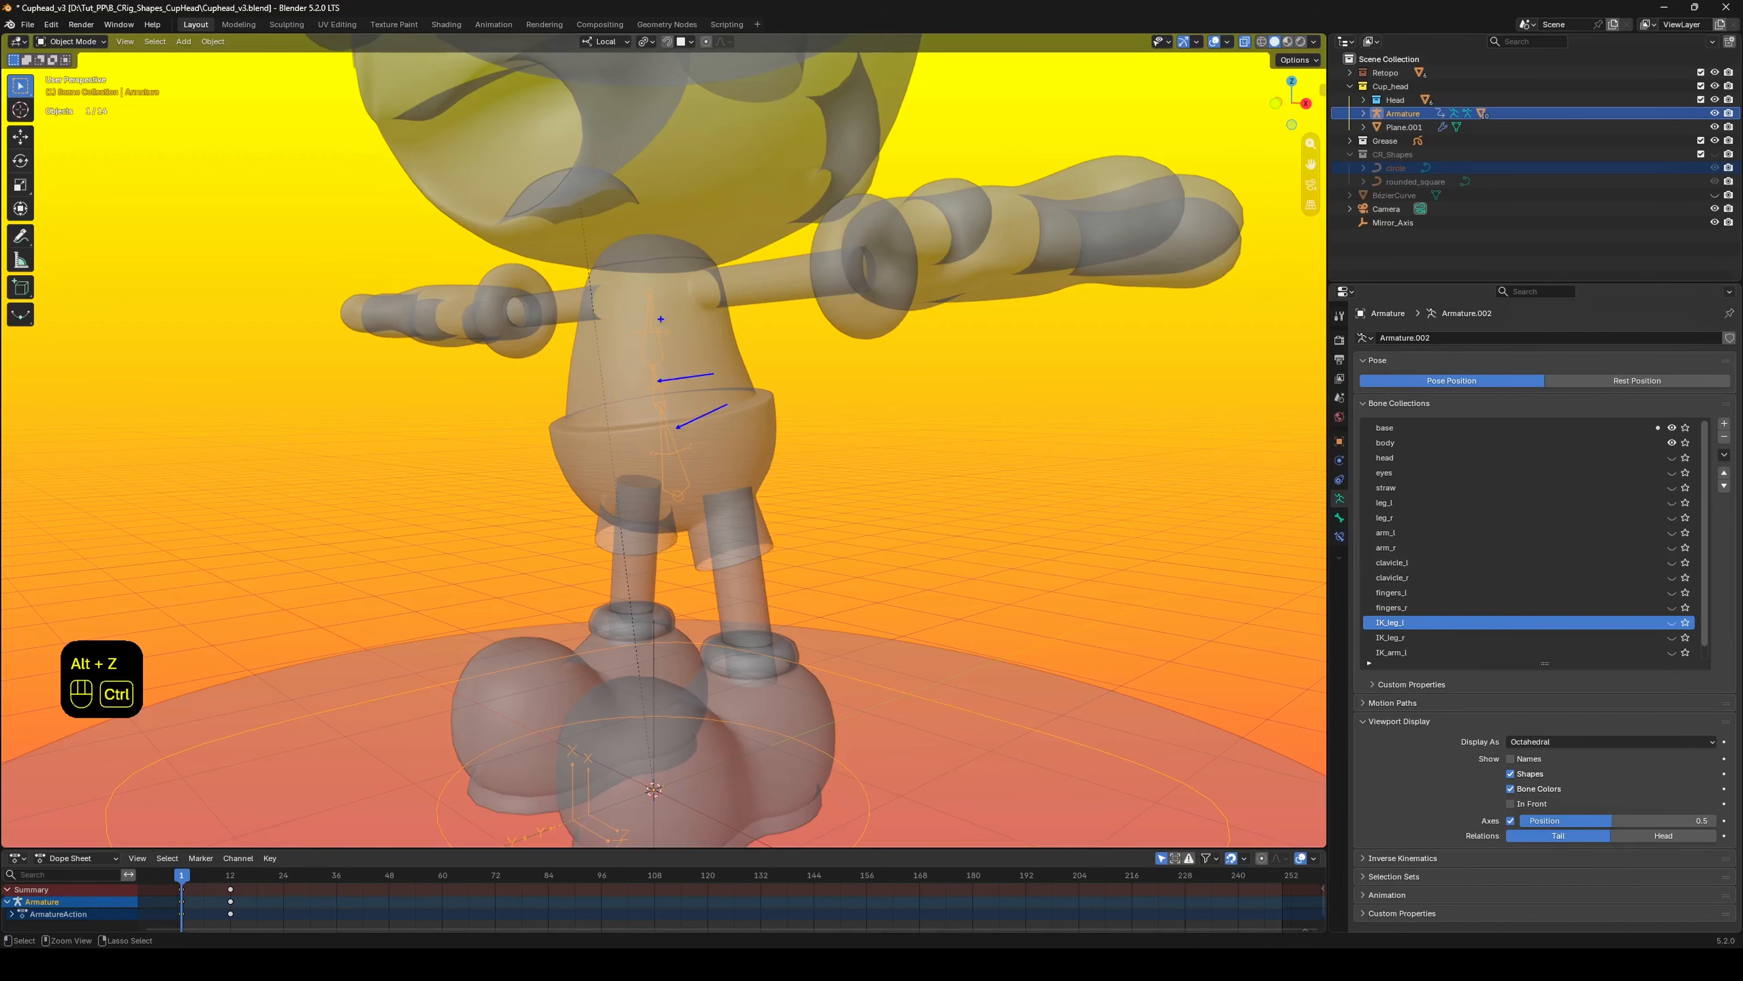
pyautogui.scroll(-2, 718, 407)
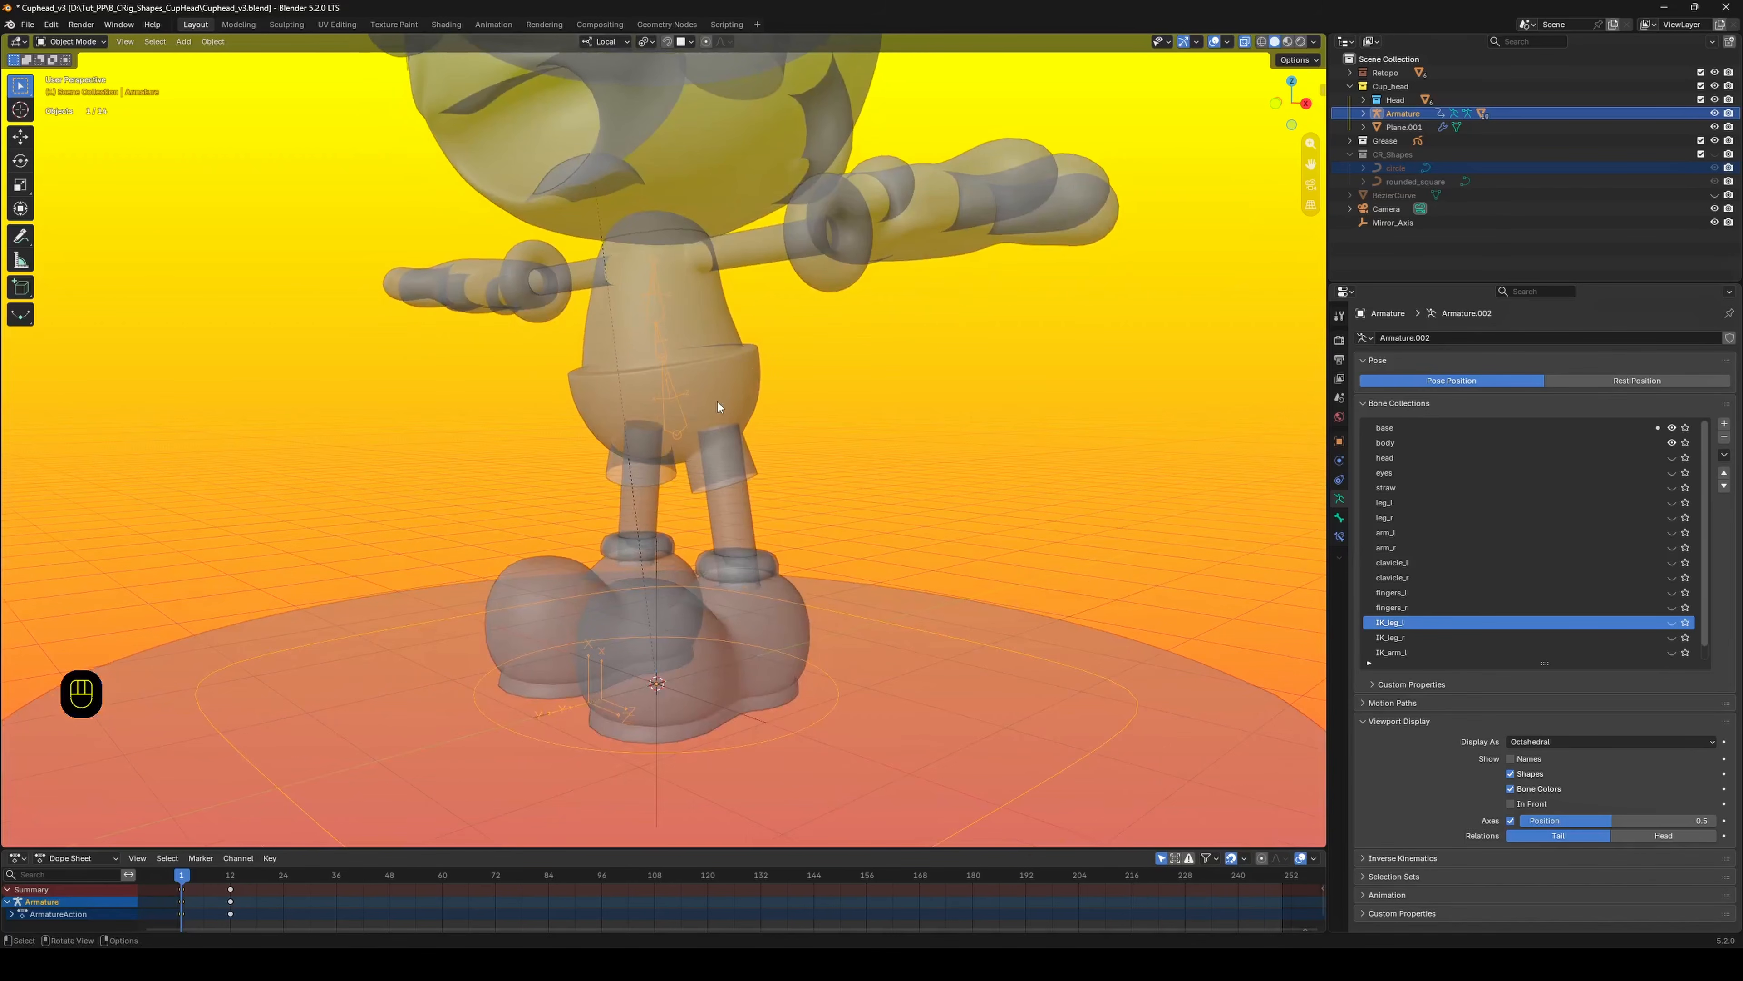
pyautogui.hotkey('ctrl', 'Tab')
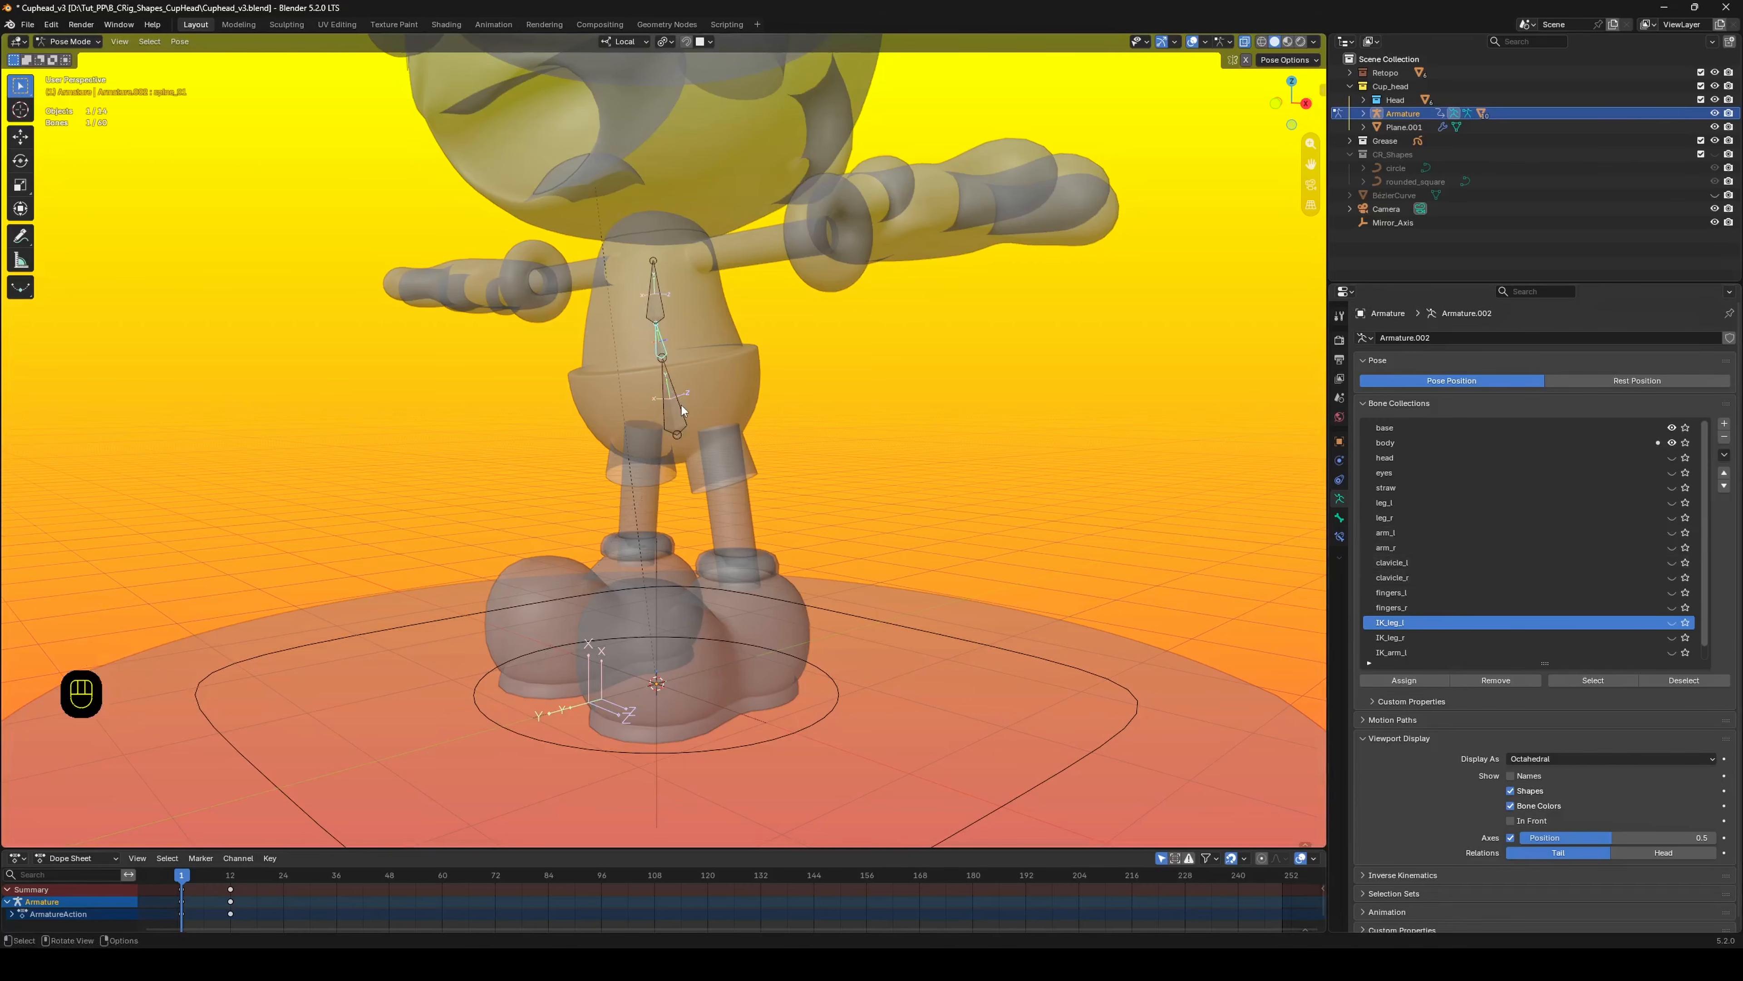
# Turn on the display of bone names and select the pelvis bone.
pyautogui.press('q')
pyautogui.click(761, 356)
pyautogui.moveTo(636, 393); pyautogui.dragTo(669, 396, button='middle')
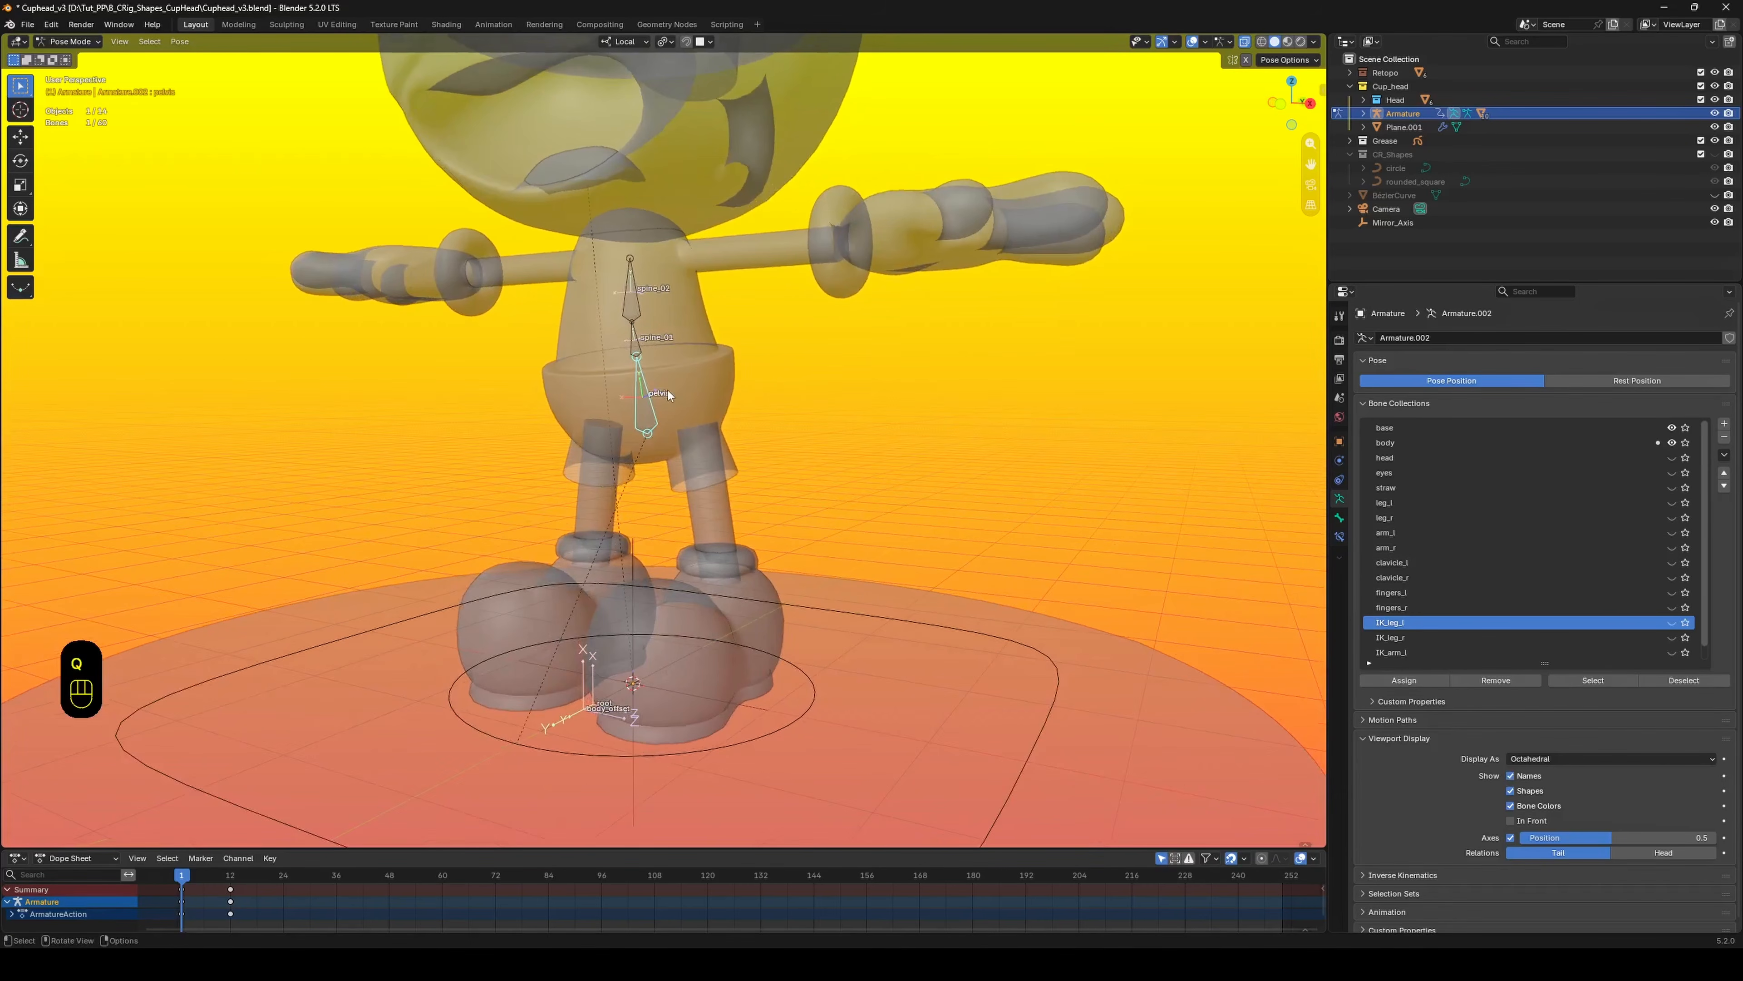
pyautogui.moveTo(859, 417); pyautogui.dragTo(707, 419, button='middle')
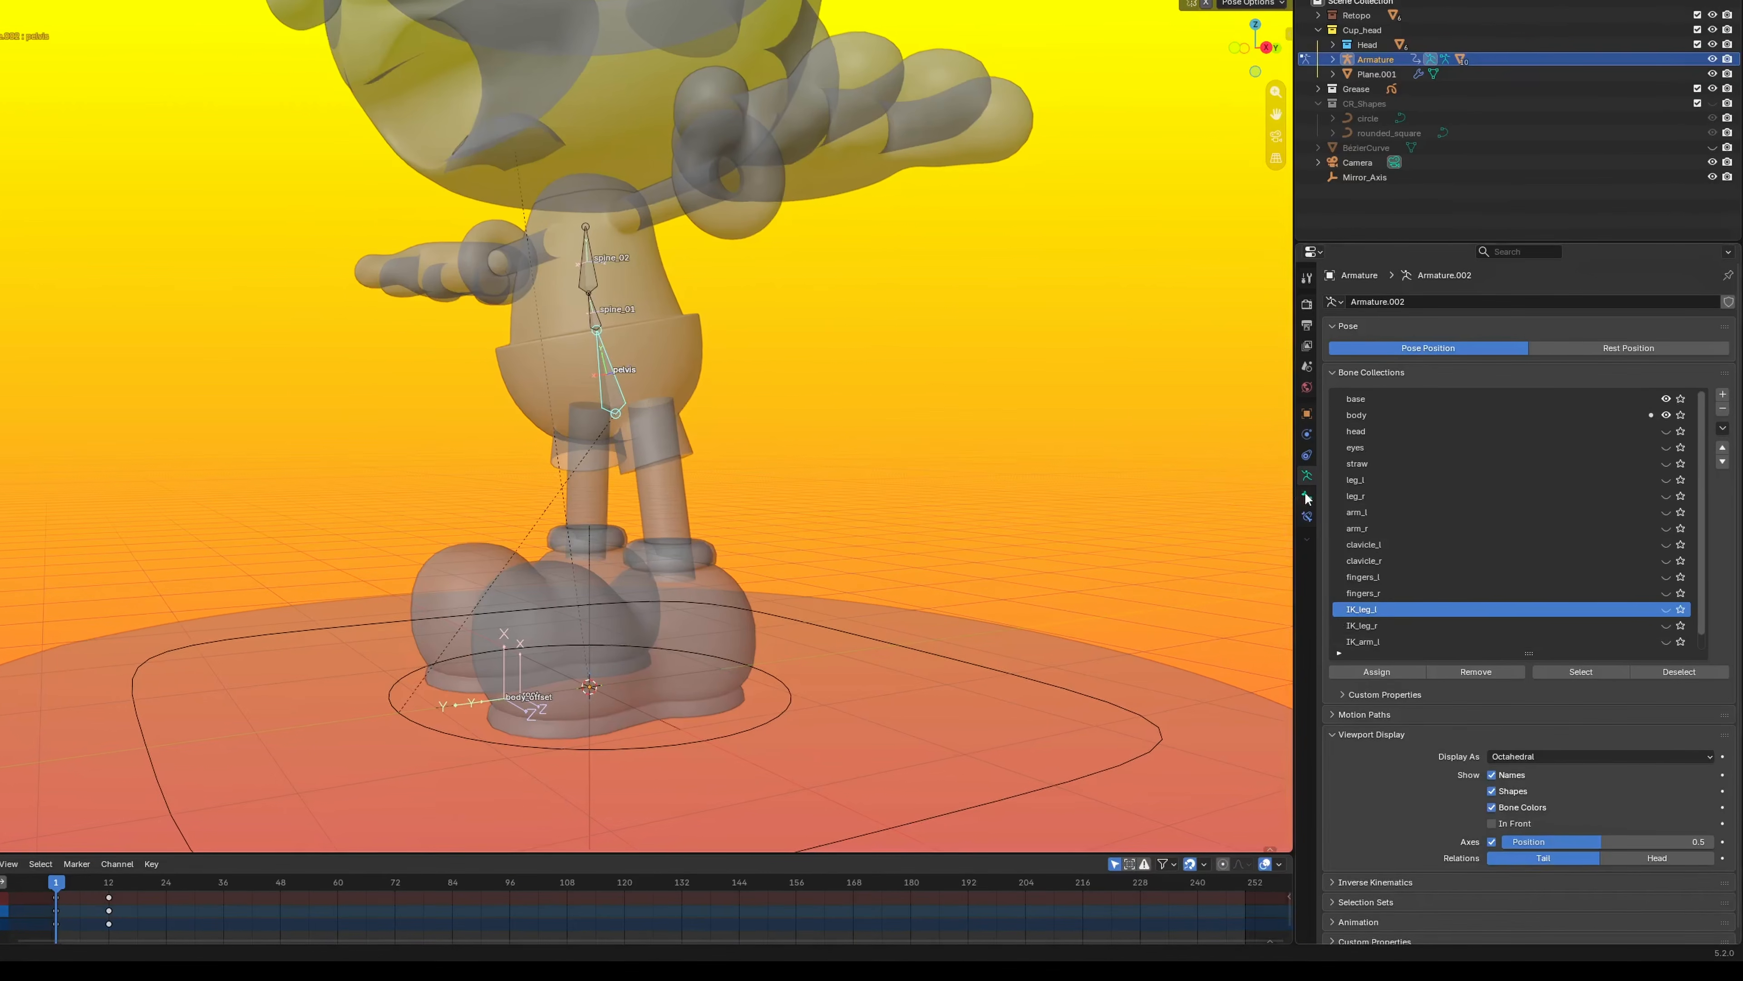
# Assign the circle object as the pelvis bone's custom shape.
pyautogui.click(1307, 497)
pyautogui.scroll(-5, 1325, 593)
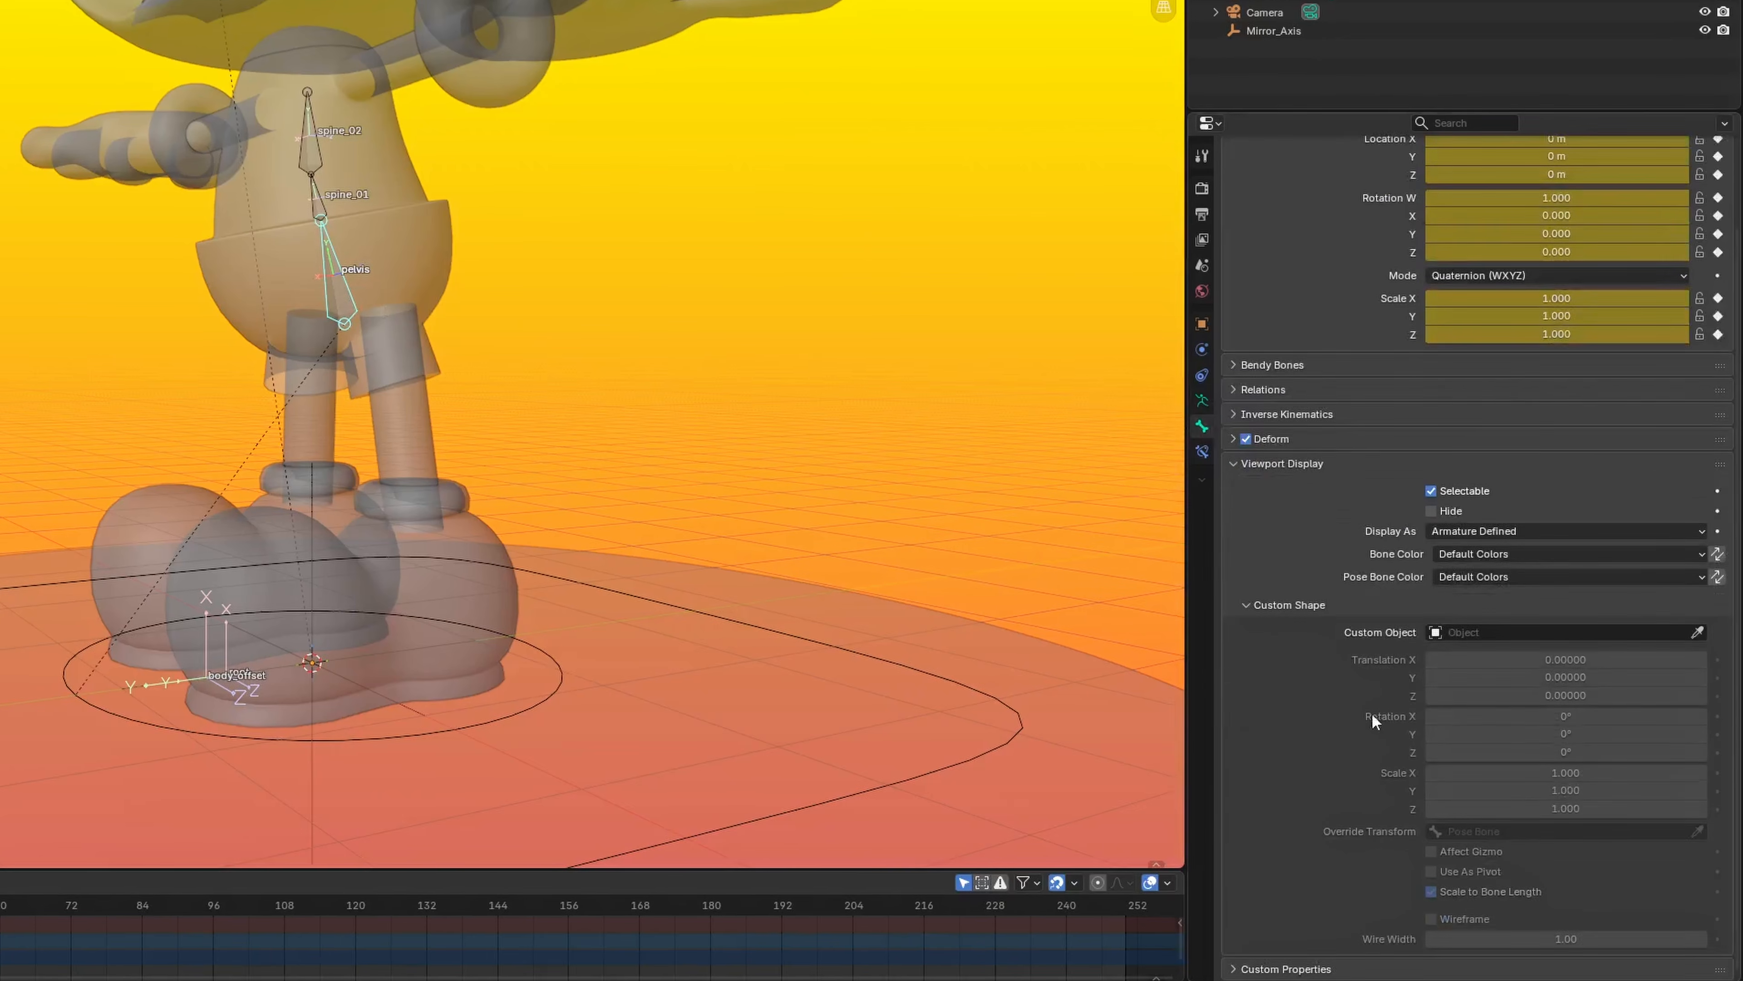
pyautogui.click(1492, 631)
pyautogui.write('circle')
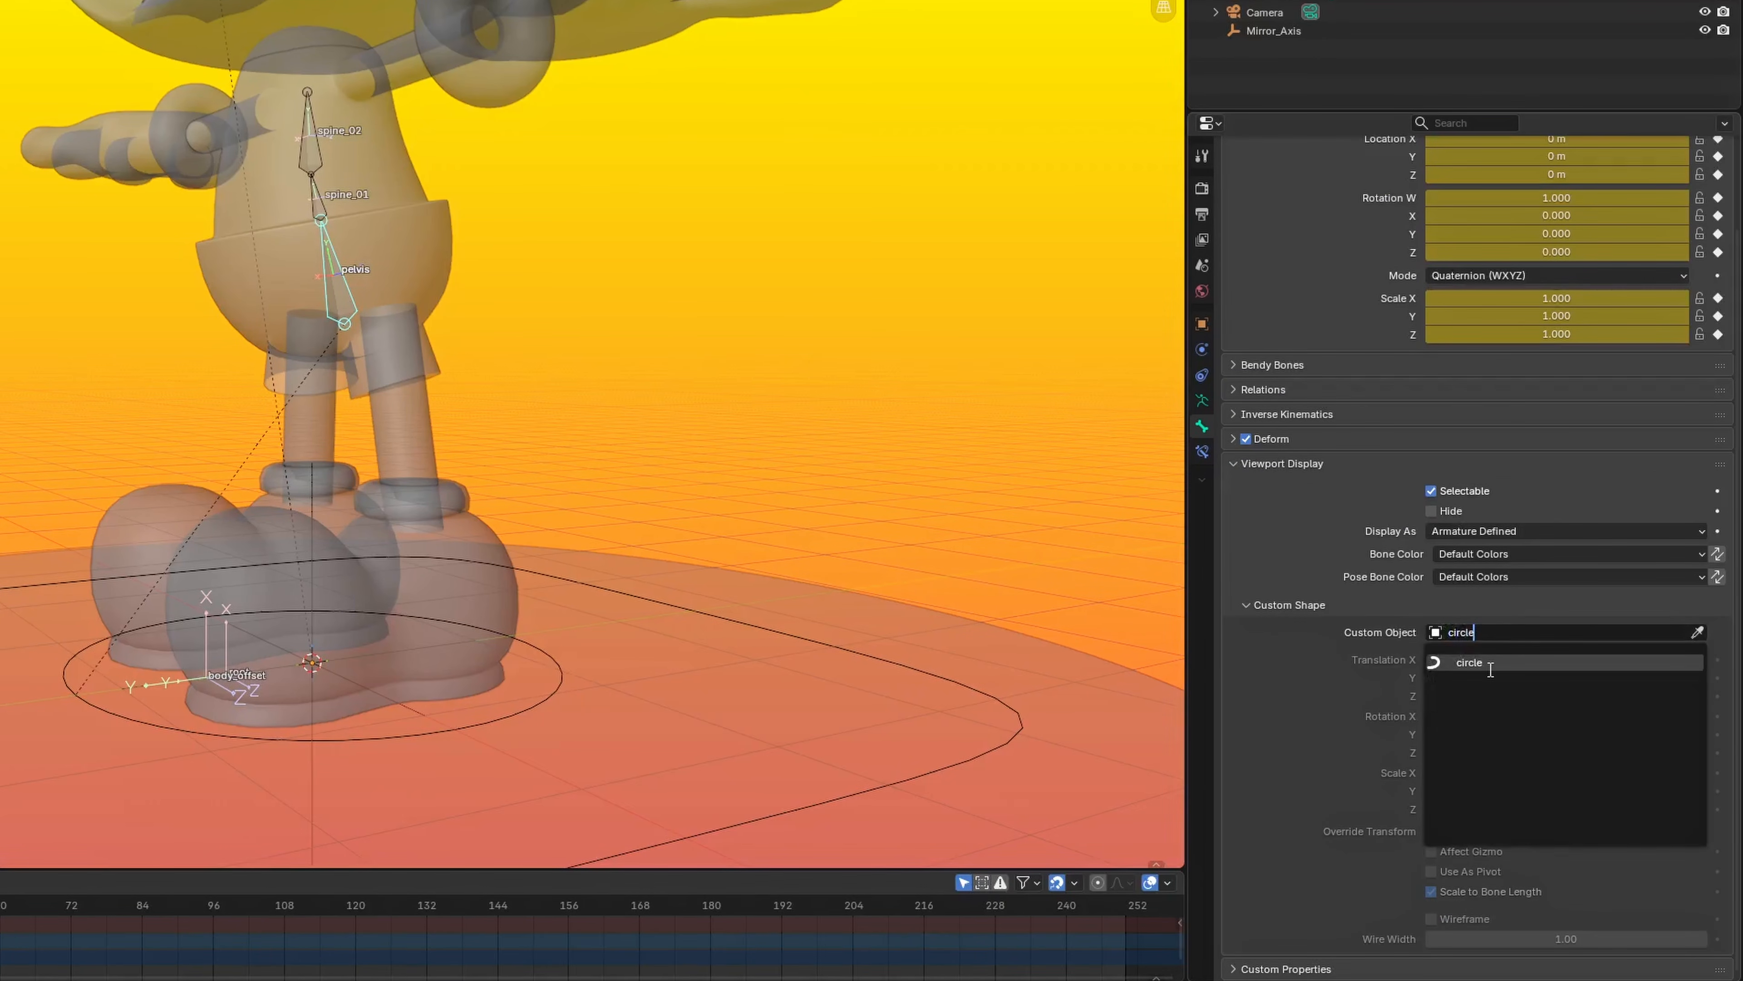
pyautogui.click(1491, 666)
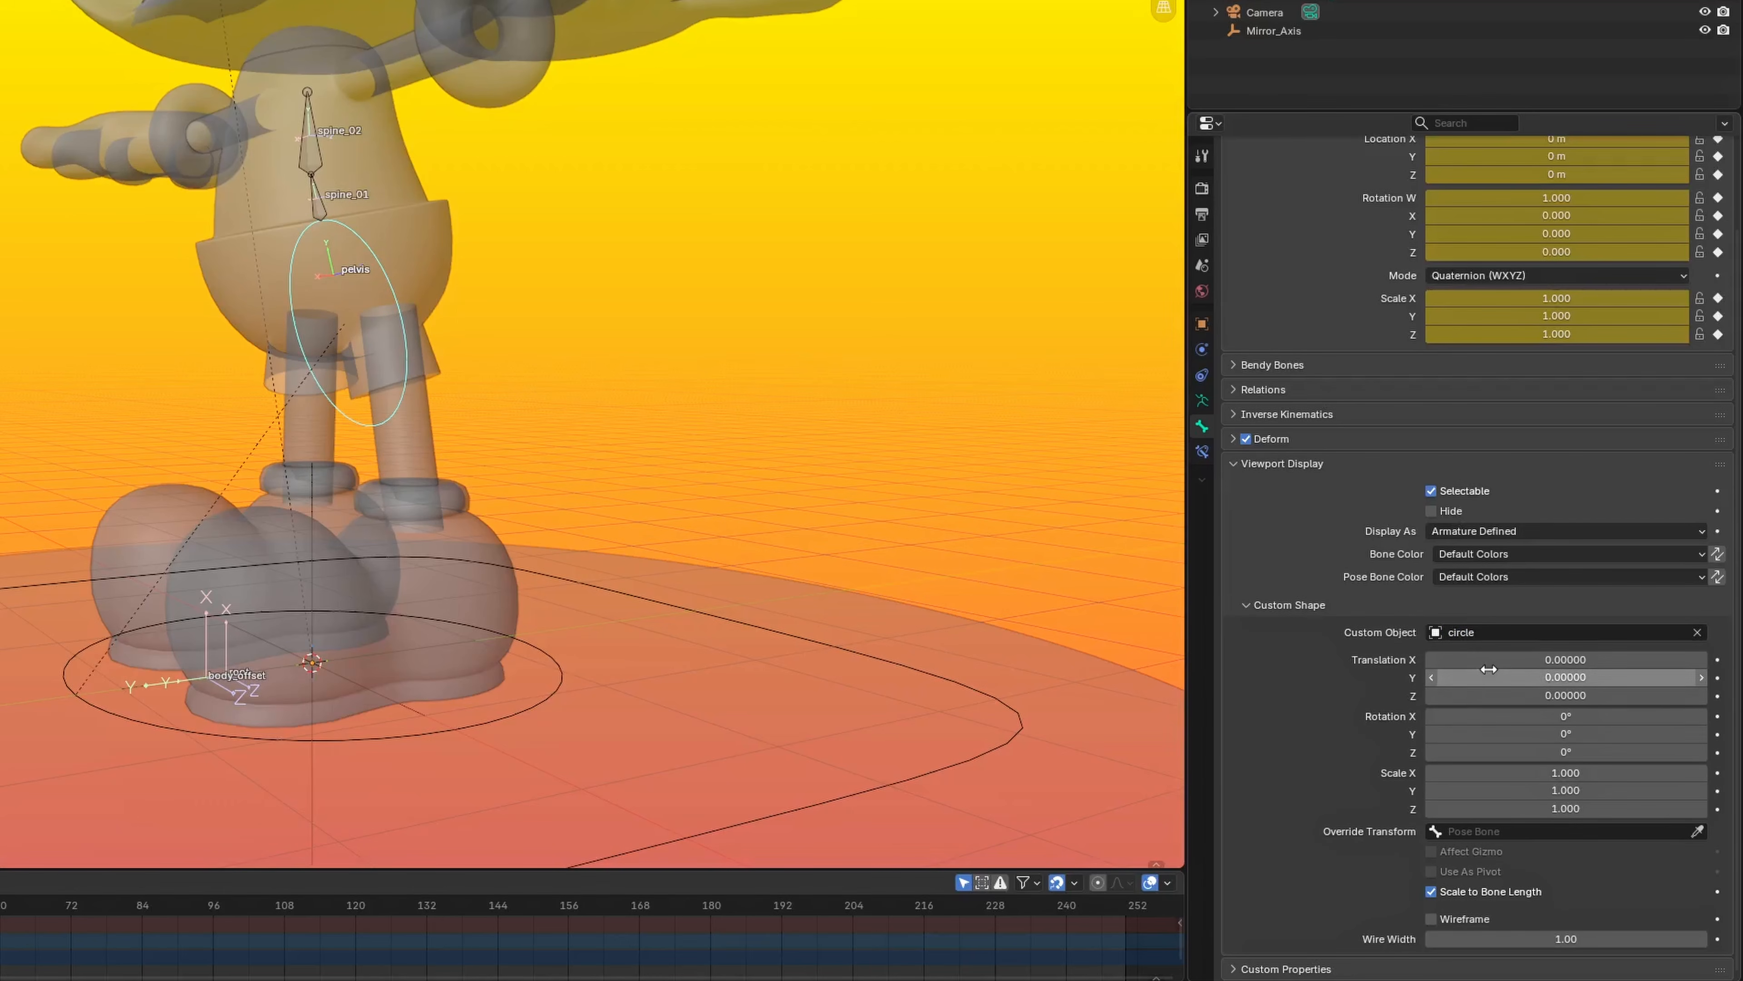
# Try a Y rotation of 90° on the pelvis bone's custom shape.
pyautogui.moveTo(360, 284); pyautogui.dragTo(724, 316, button='middle')
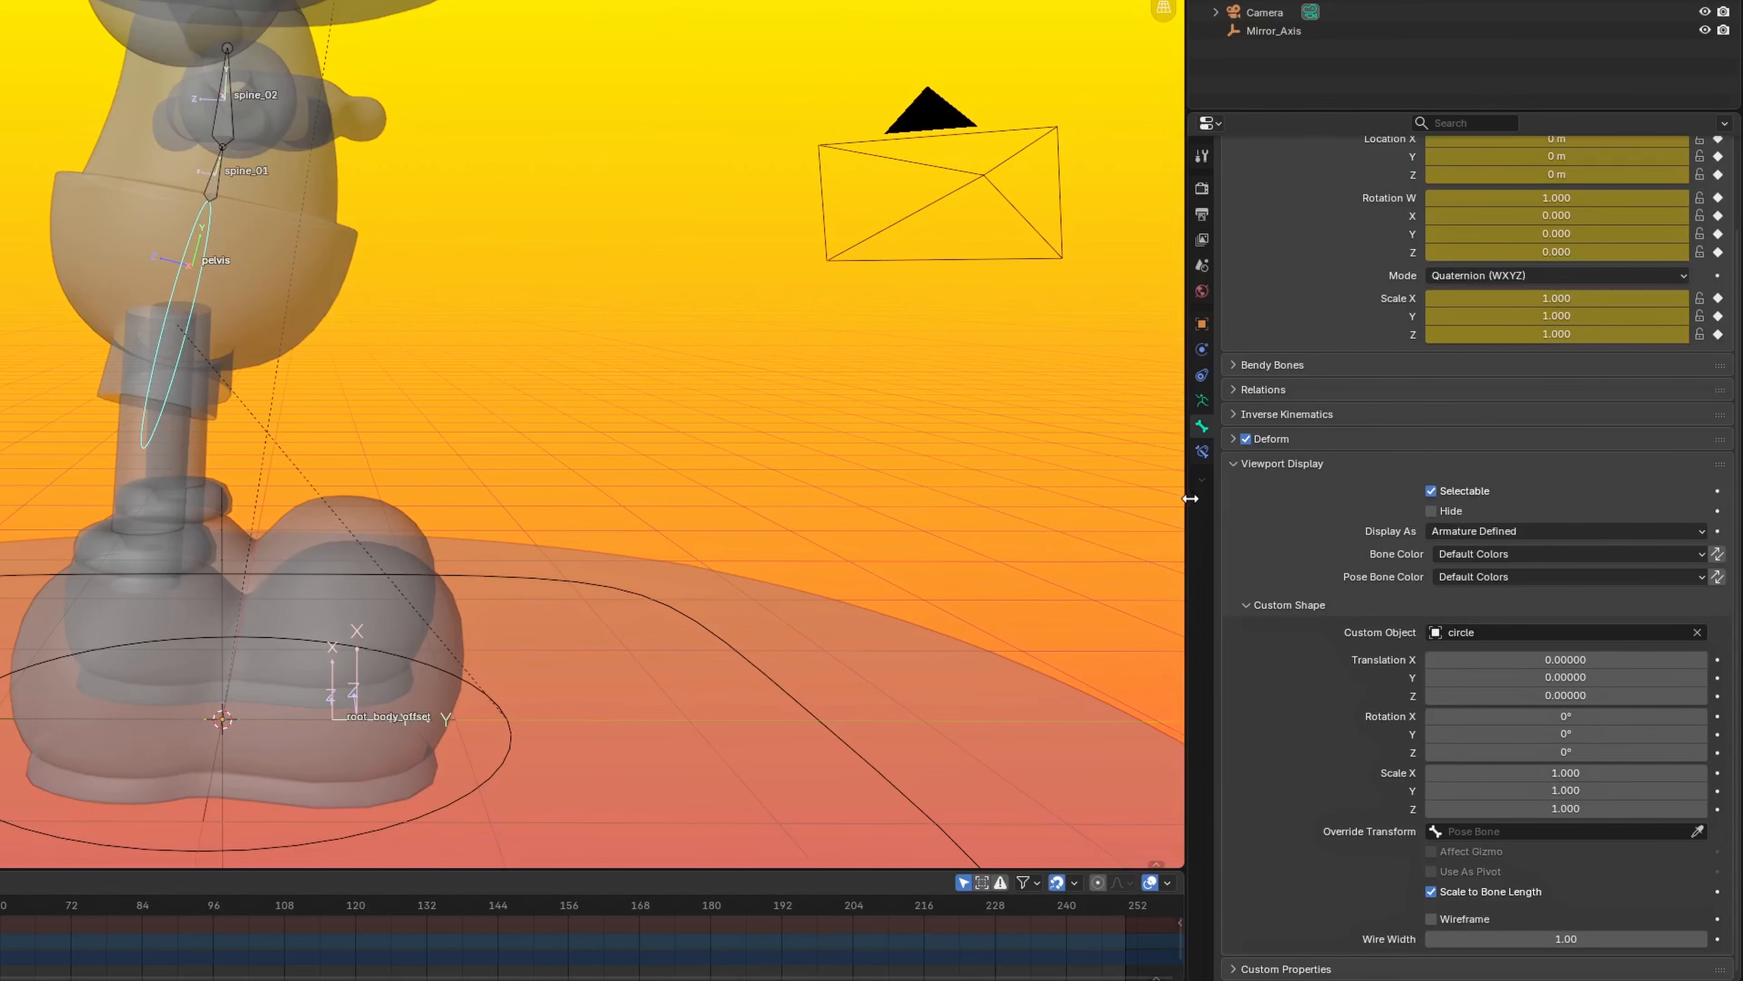
pyautogui.click(1585, 729)
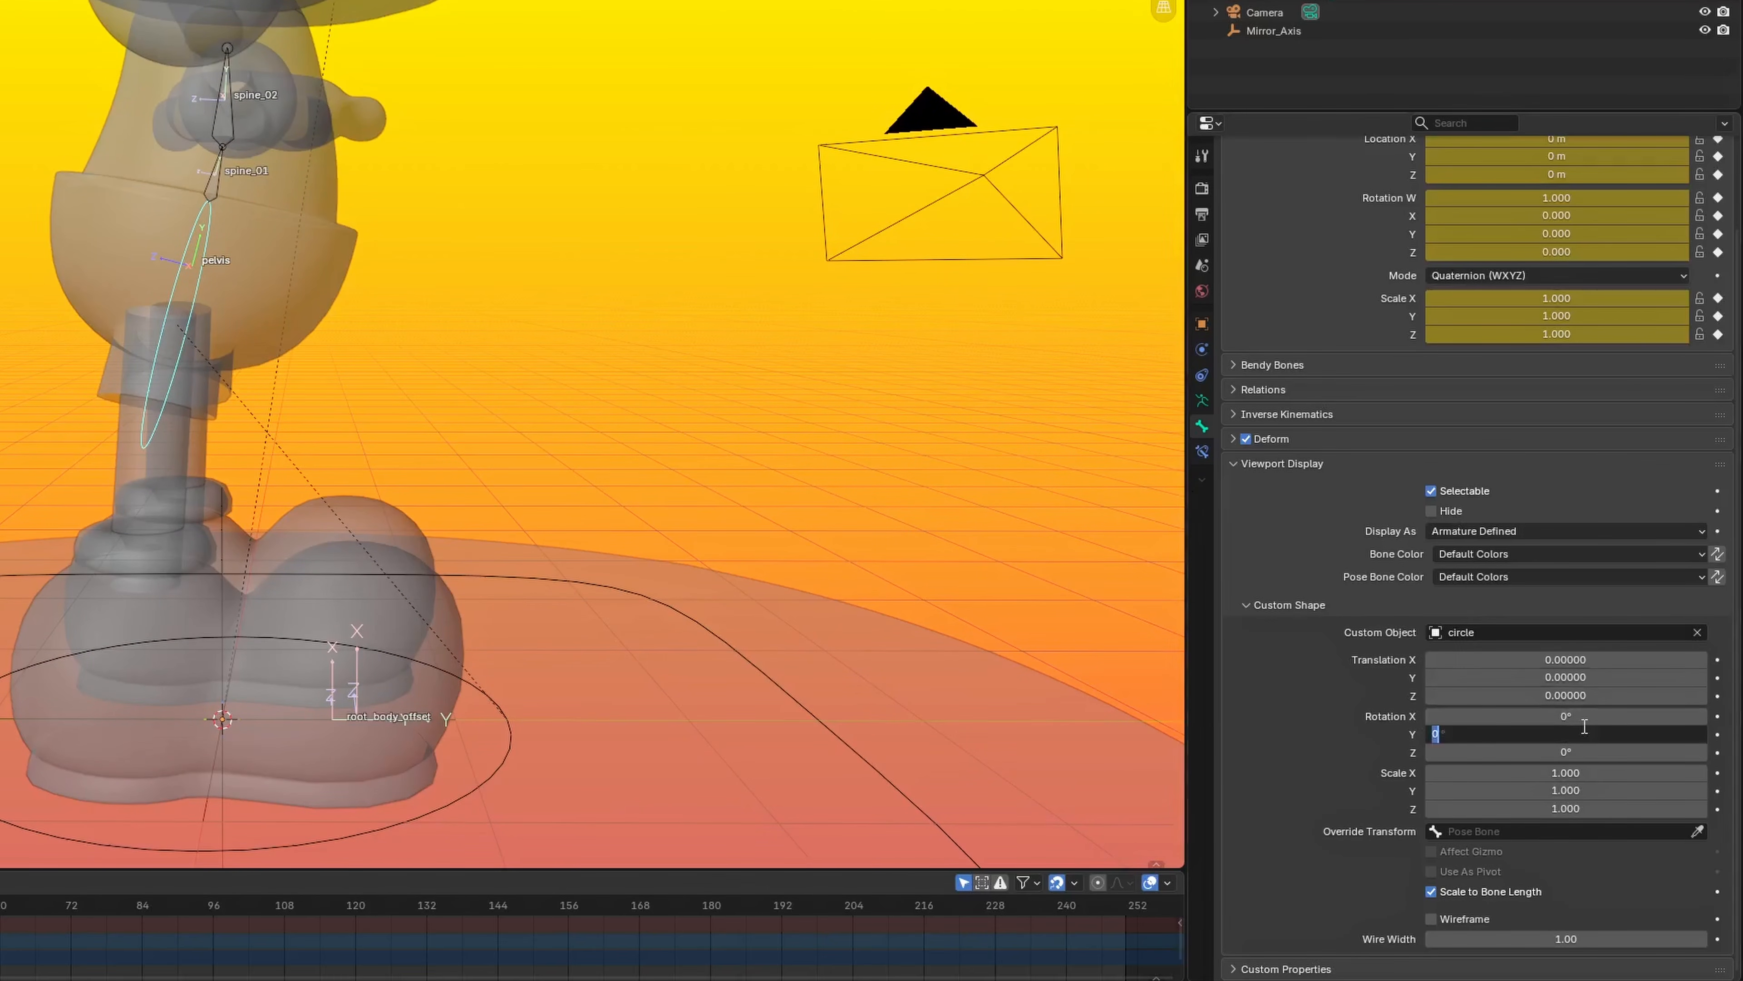
pyautogui.write('90')
pyautogui.press('Return')
# Set the pelvis custom shape's X rotation to 90° and its Y rotation to 0°.
pyautogui.click(1557, 716)
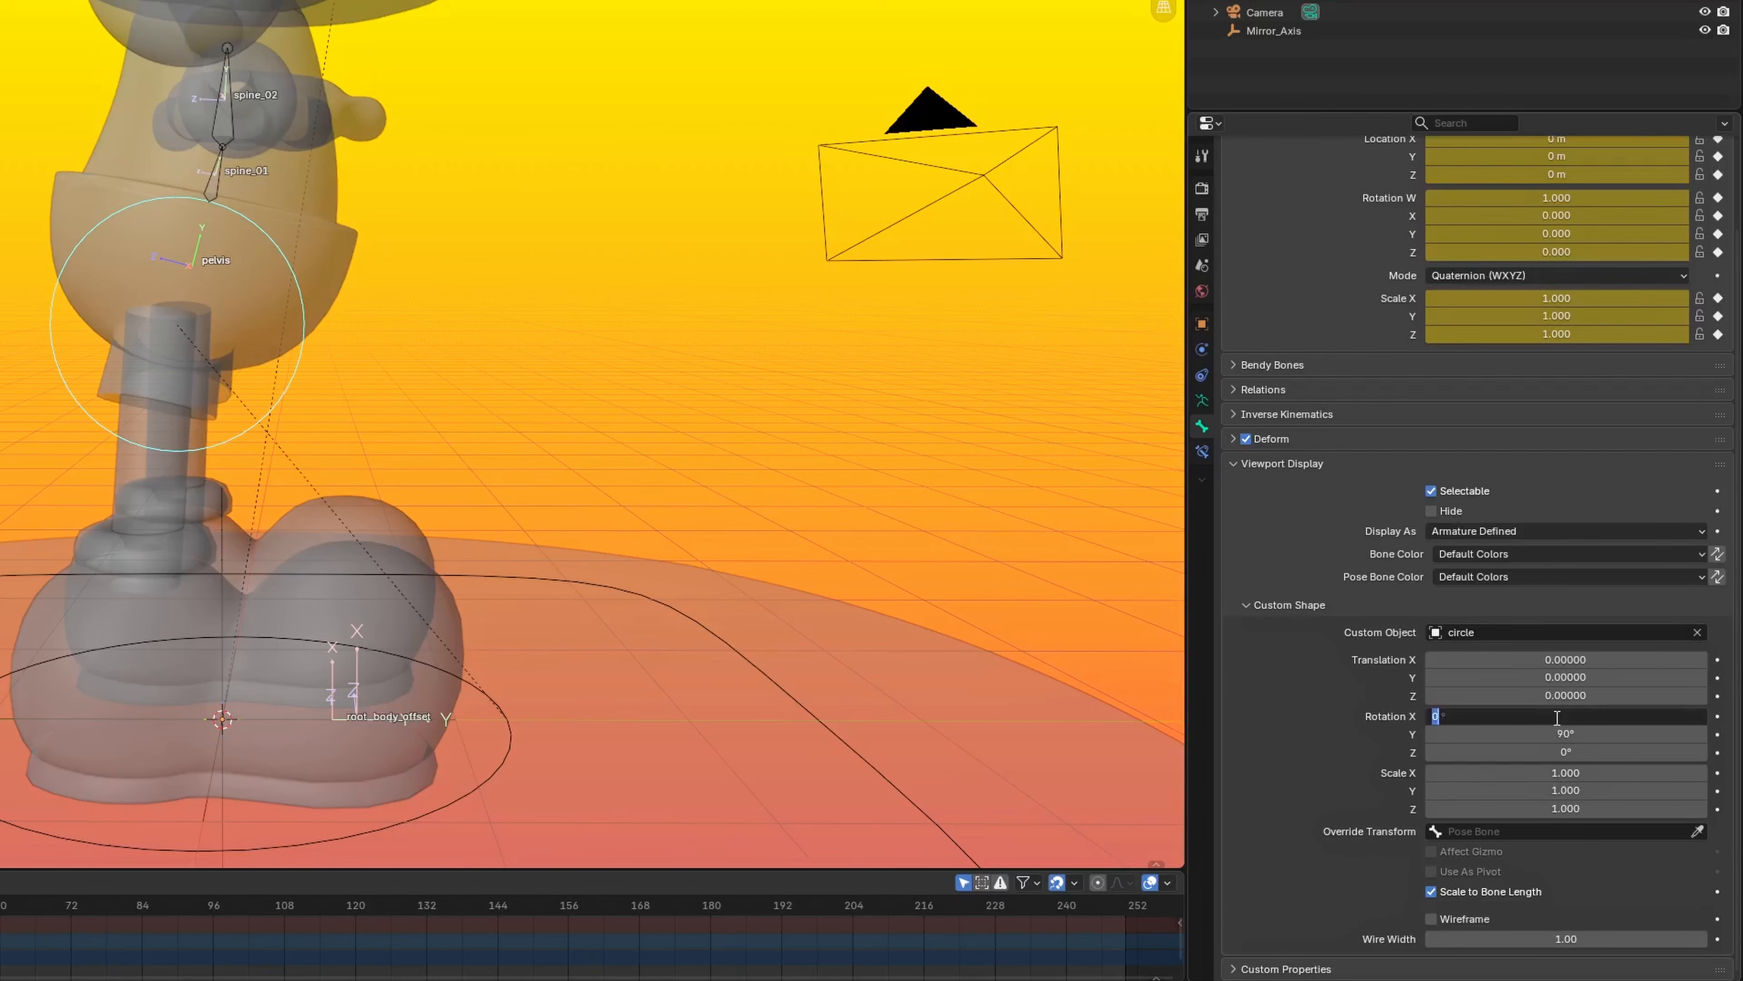
pyautogui.write('90')
pyautogui.press('Return')
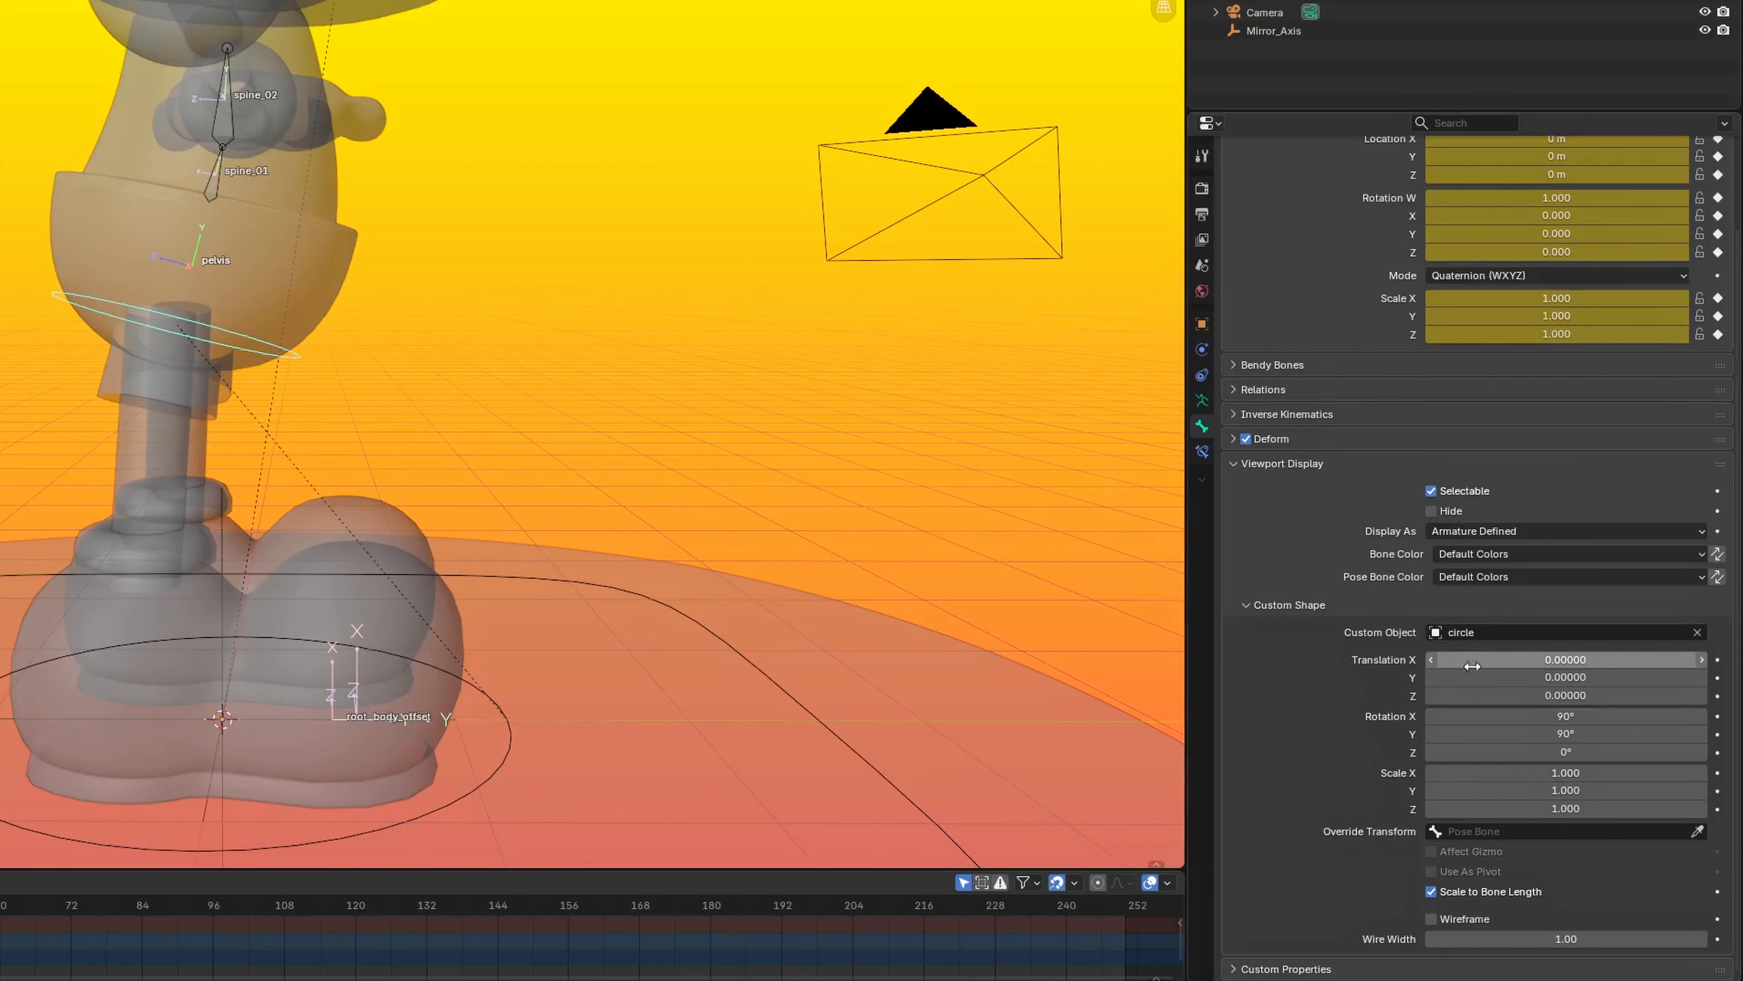
pyautogui.click(1543, 734)
pyautogui.write('0')
pyautogui.press('Return')
pyautogui.moveTo(687, 419); pyautogui.dragTo(288, 425, button='middle')
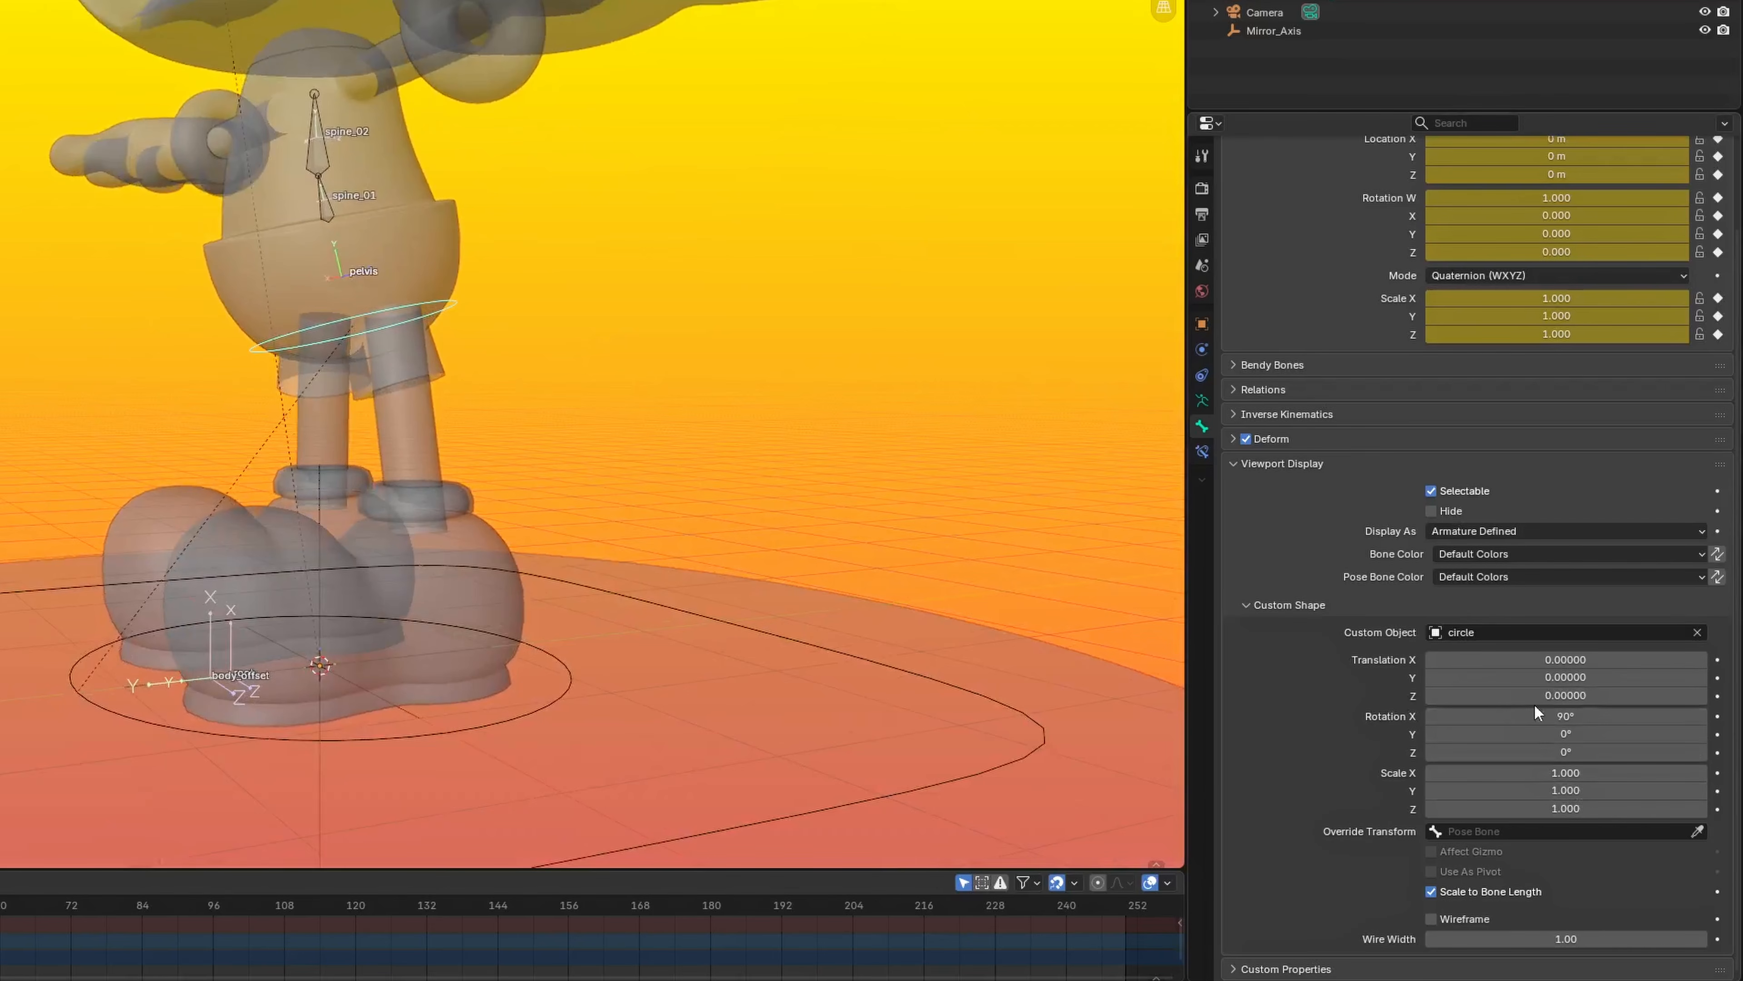
# Move the pelvis custom shape up to the hips with a Y translation of 0.26, keeping its Z translation at 0.
pyautogui.moveTo(1553, 696)
pyautogui.mouseDown()
pyautogui.moveTo(1606, 696)
pyautogui.moveTo(1553, 697)
pyautogui.moveTo(1540, 674)
pyautogui.moveTo(1576, 674)
pyautogui.mouseUp()
pyautogui.doubleClick(1553, 697)
pyautogui.write('0')
pyautogui.press('Return')
pyautogui.moveTo(741, 268); pyautogui.dragTo(920, 320, button='middle')
# Set the pelvis custom shape's X, Y and Z scale to 1.5 and toggle the viewport overlays to check the character.
pyautogui.moveTo(1577, 772); pyautogui.dragTo(1577, 808)
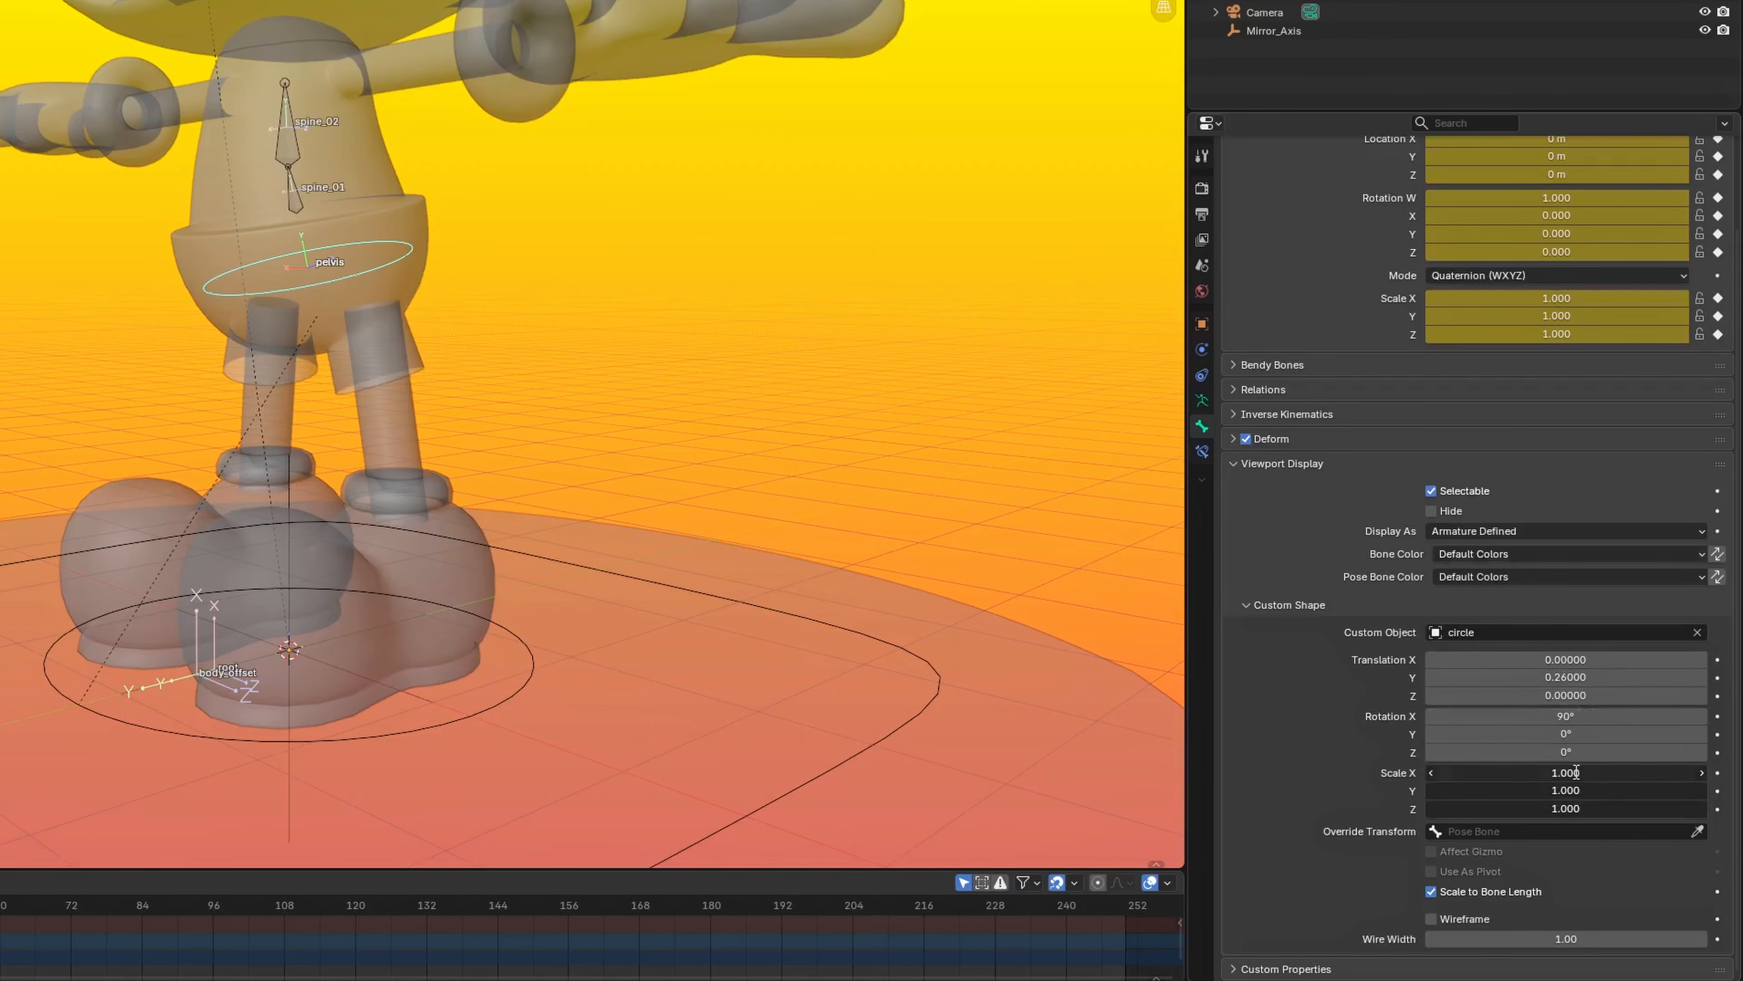
pyautogui.write('1.5')
pyautogui.press('Return')
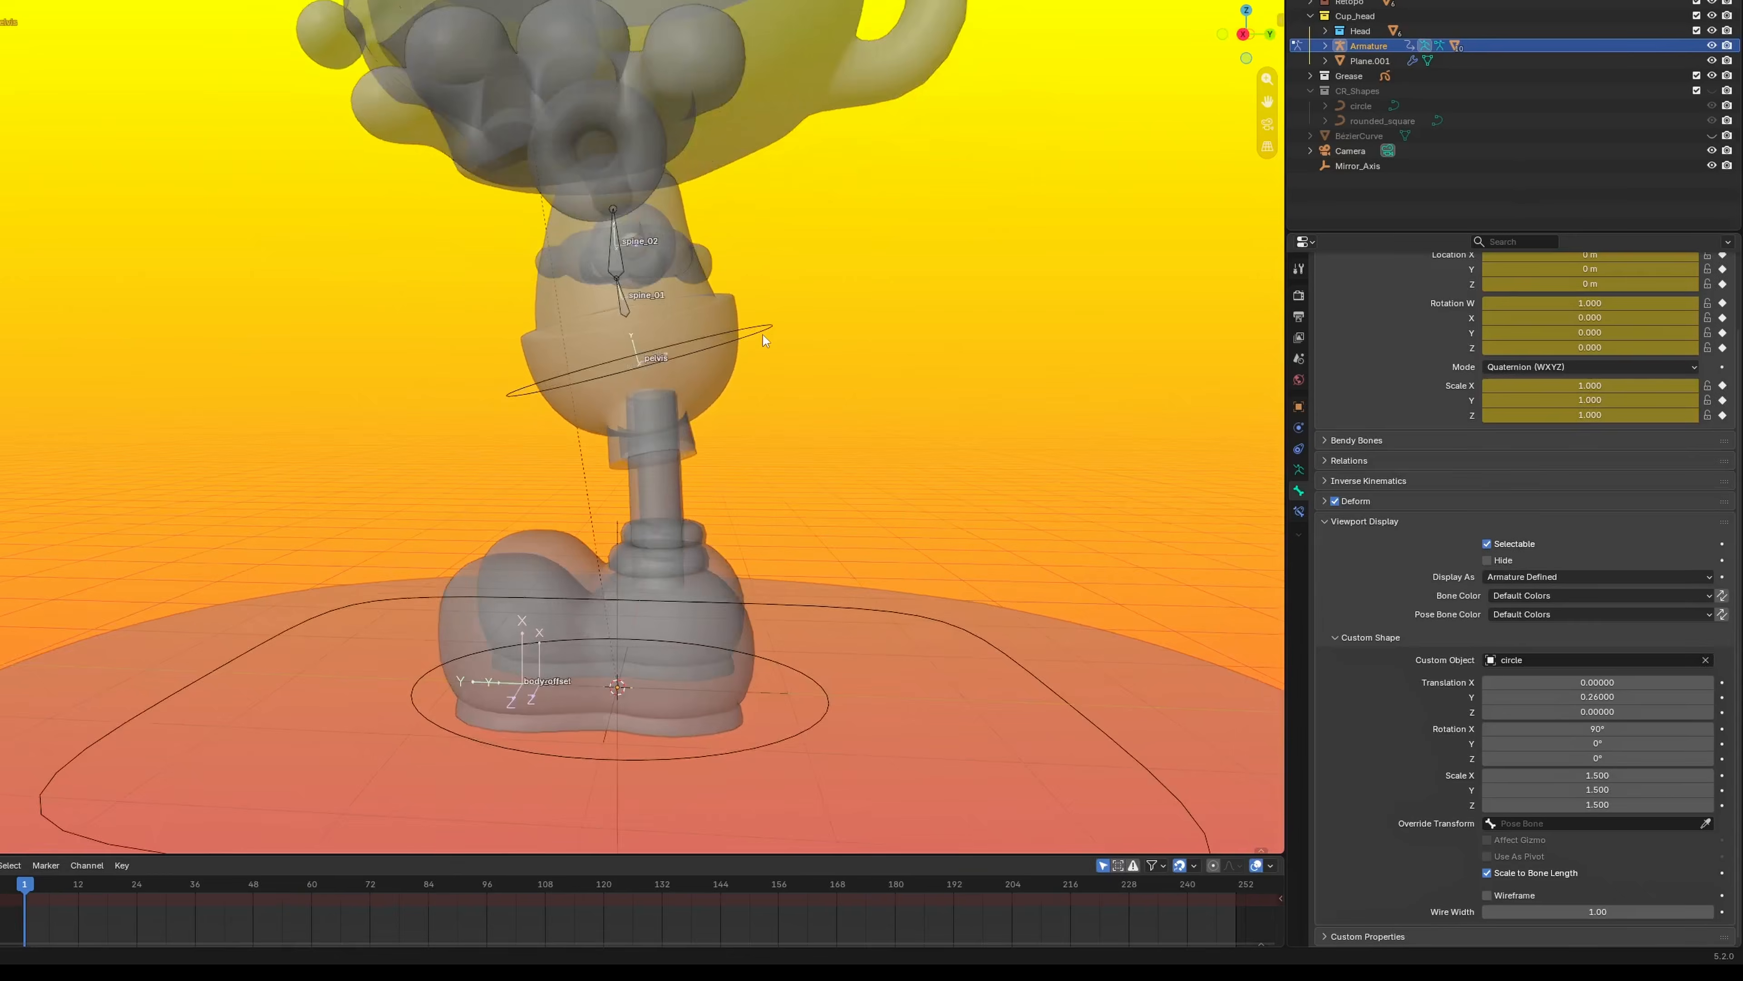
pyautogui.hotkey('shift', 'alt', 'z')
pyautogui.hotkey('shift', 'alt', 'z')
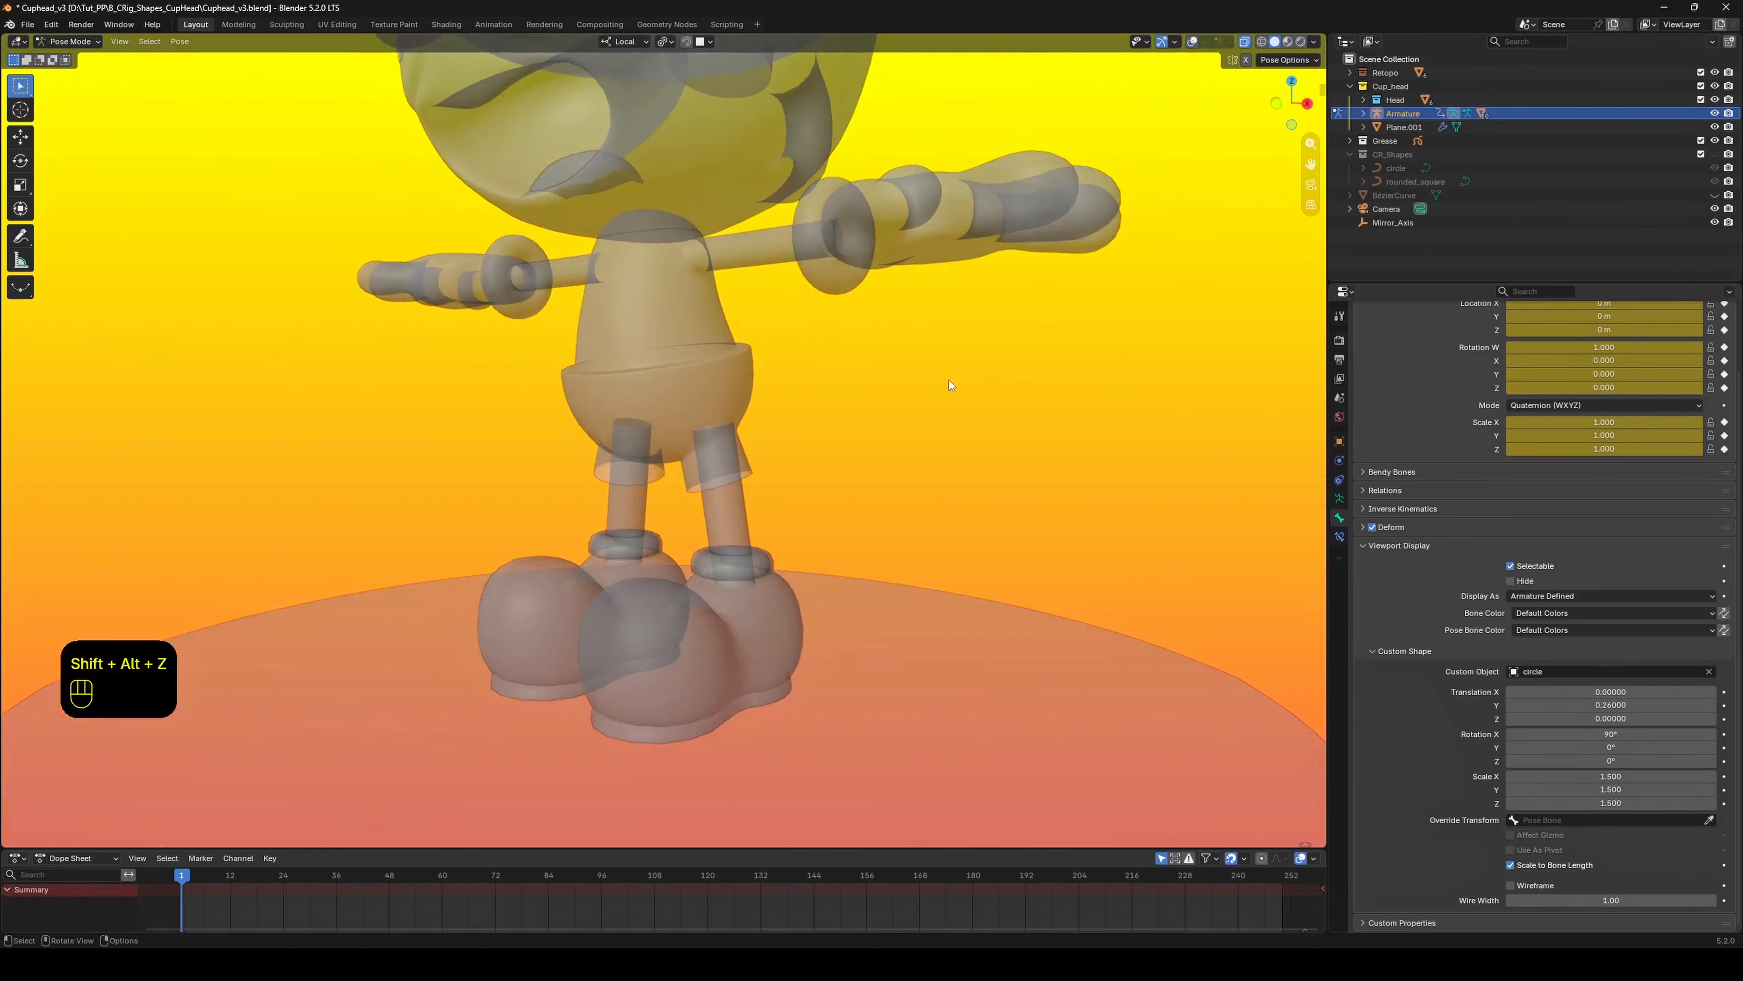
# Turn off X-ray display and try rotating the pelvis bone in Pose Mode to test its circular control.
pyautogui.hotkey('ctrl', 'Tab')
pyautogui.hotkey('alt', 'z')
pyautogui.moveTo(927, 387)
pyautogui.mouseDown(button='middle')
pyautogui.moveTo(760, 388)
pyautogui.moveTo(855, 386)
pyautogui.mouseUp(button='middle')
pyautogui.hotkey('ctrl', 'Tab')
pyautogui.press('r')
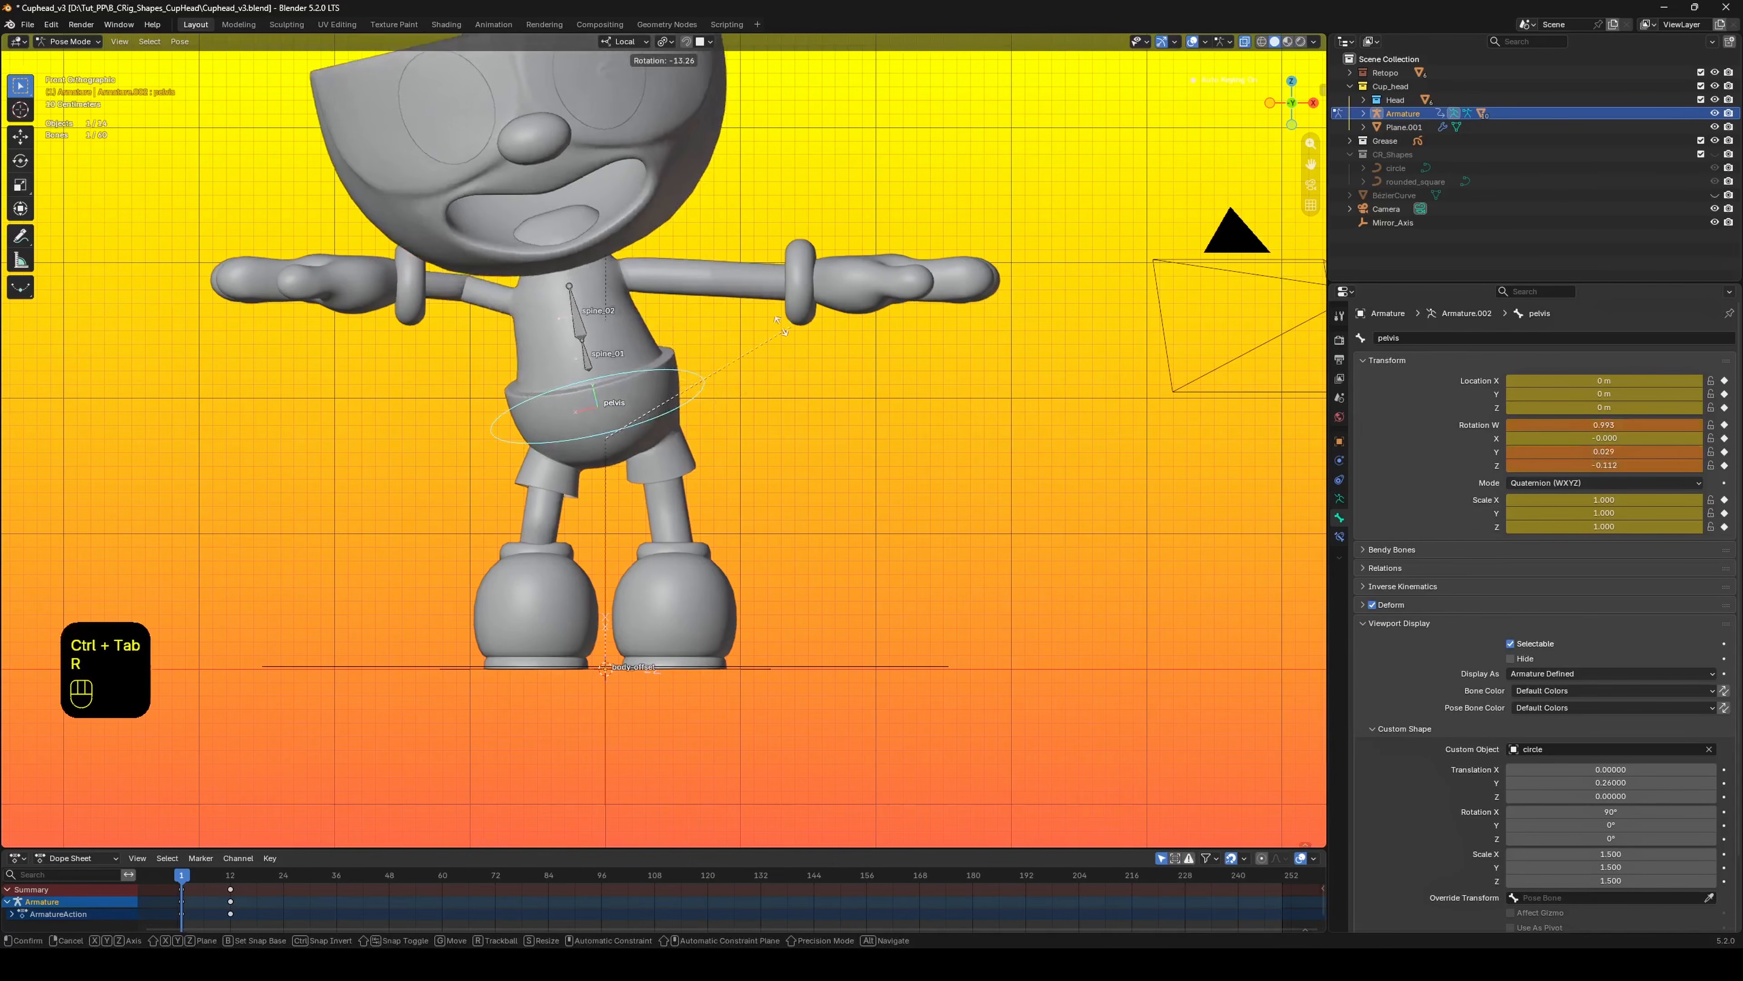
pyautogui.rightClick(788, 343)
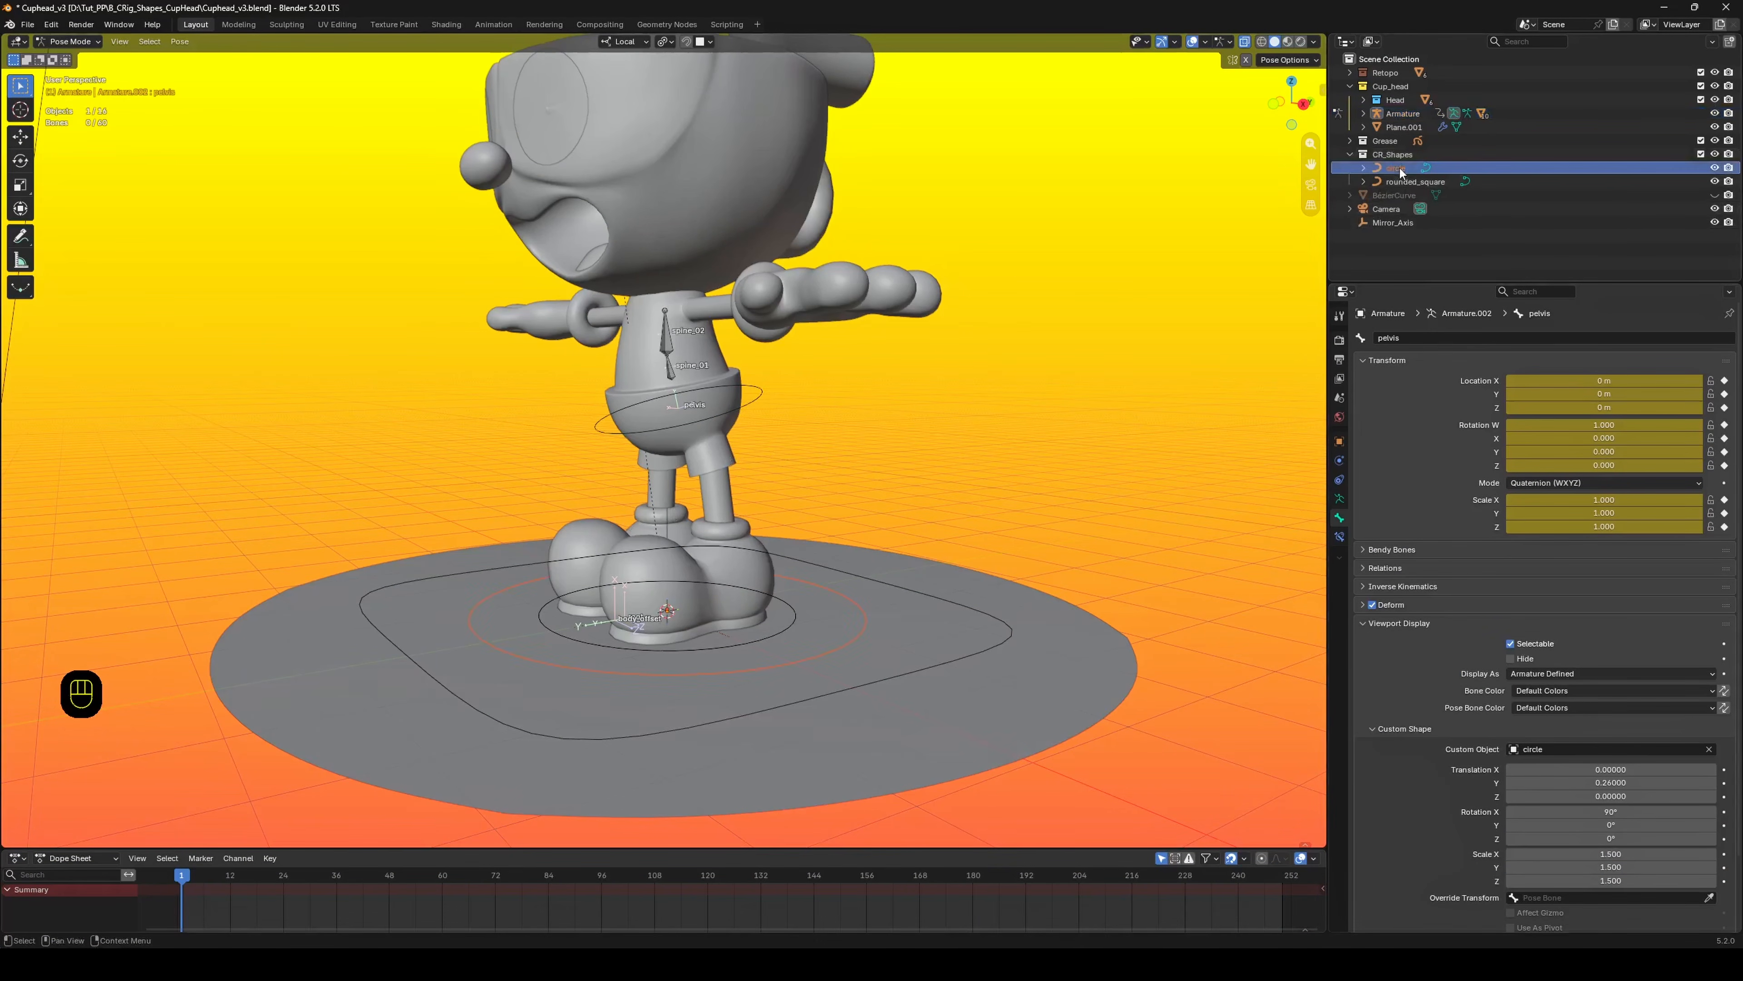
# Leave the armature's editing modes and enter Edit Mode on the circle curve in the CR_Shapes collection.
pyautogui.press('Tab')
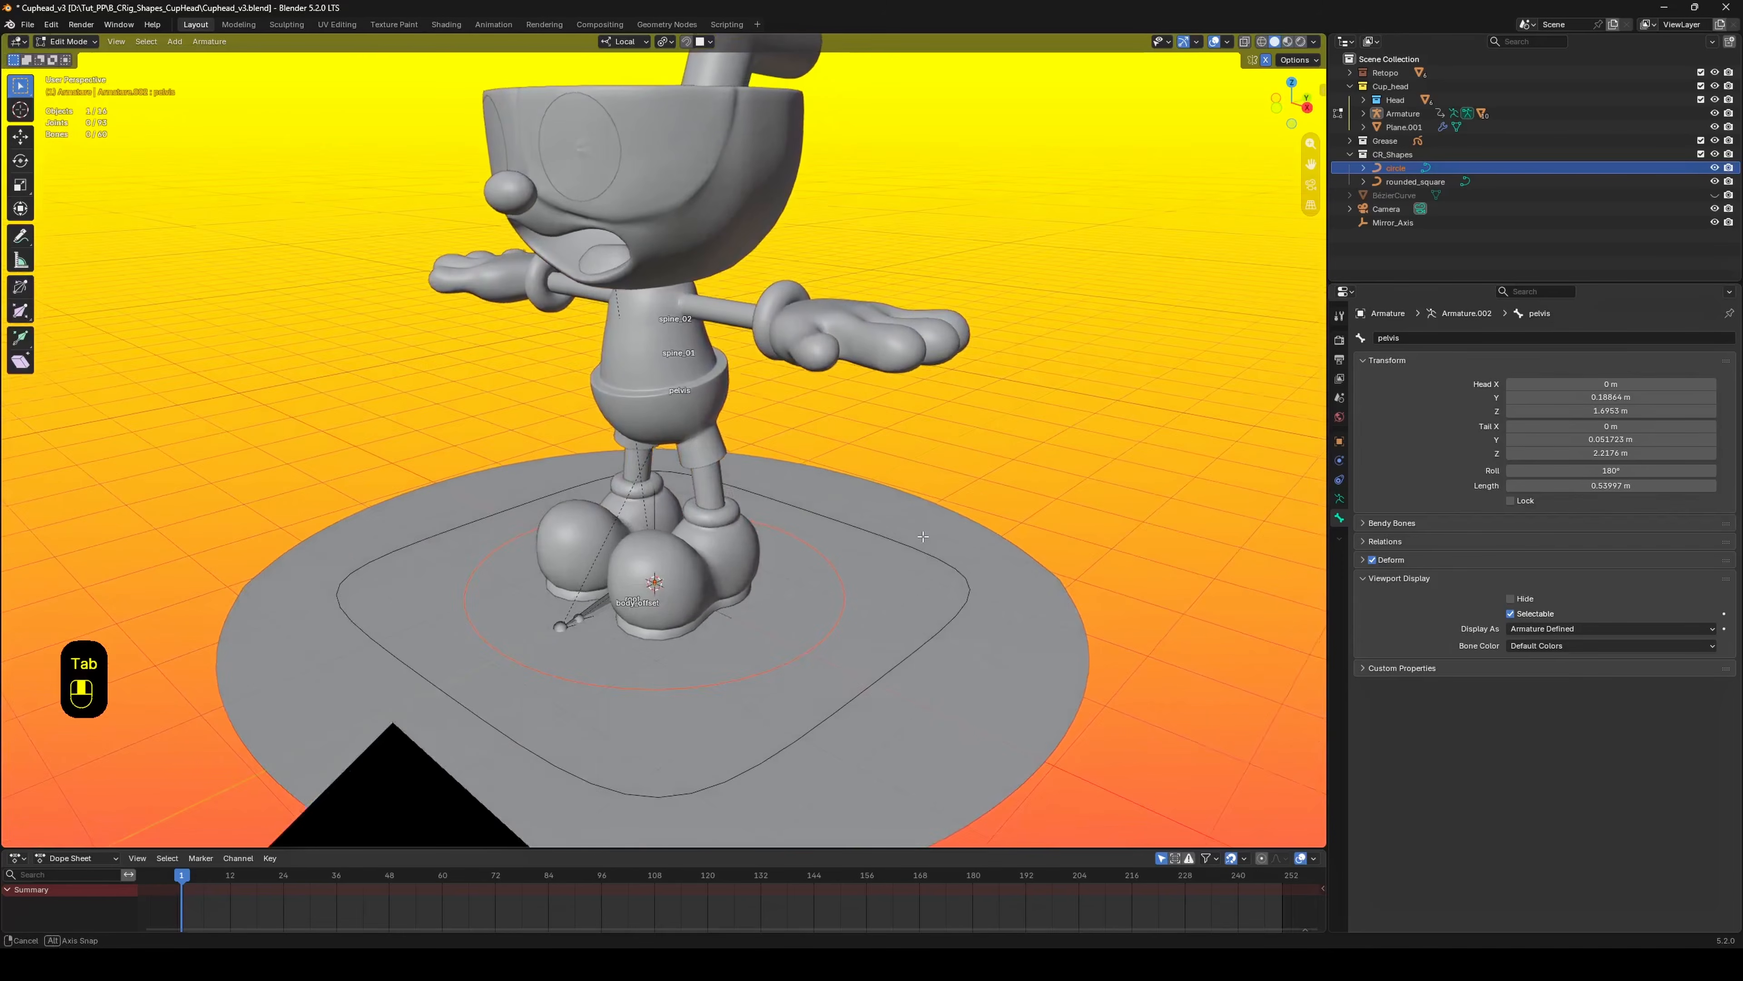
pyautogui.hotkey('alt', 'z')
pyautogui.hotkey('alt', 'z')
pyautogui.press('Tab')
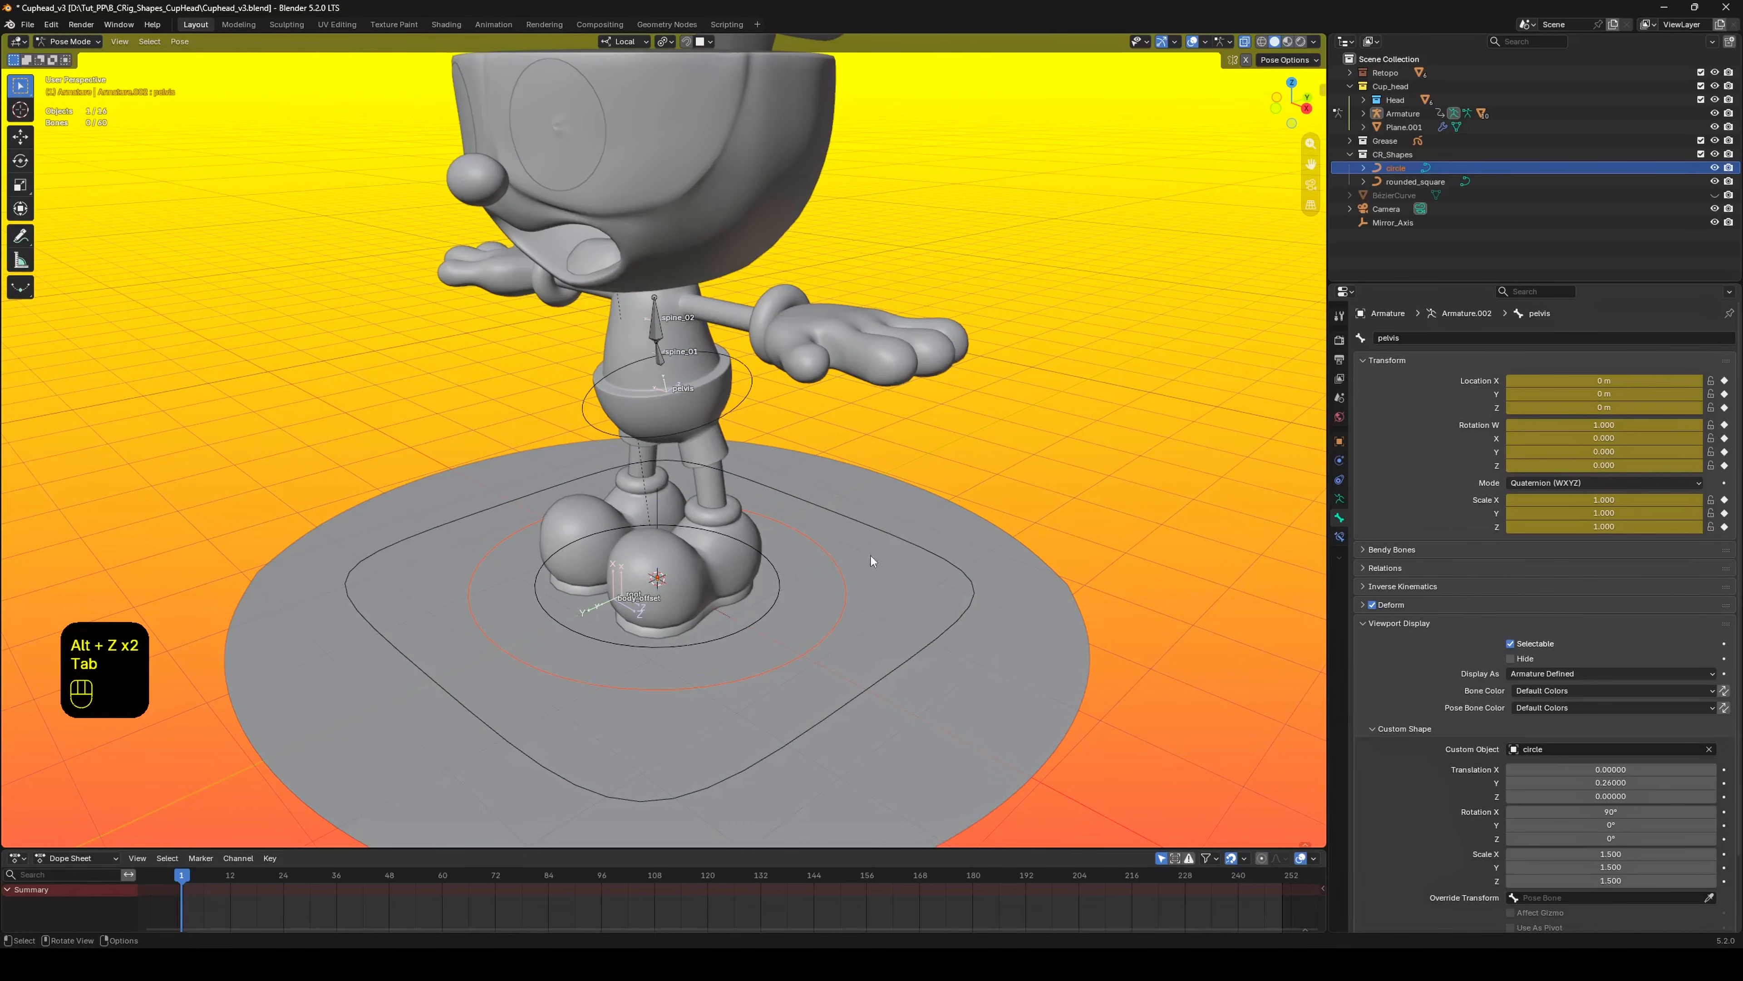
pyautogui.hotkey('ctrl', 'Tab')
pyautogui.press('Tab')
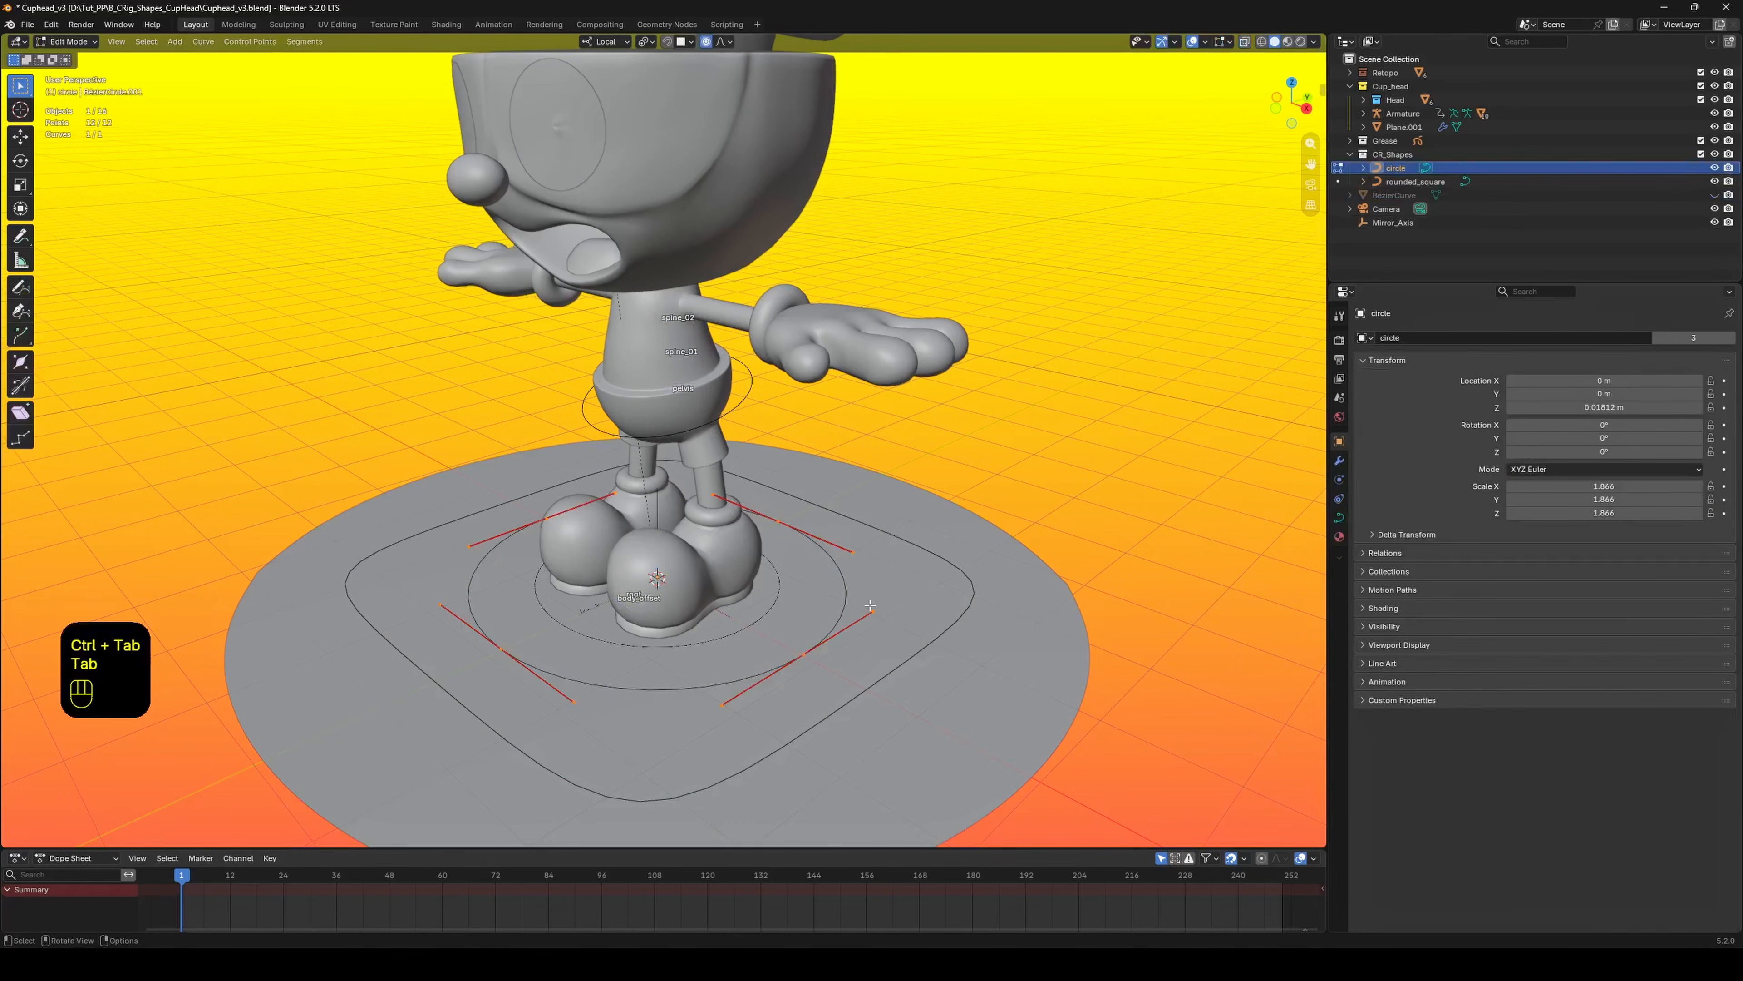
pyautogui.moveTo(871, 606); pyautogui.dragTo(892, 609, button='middle')
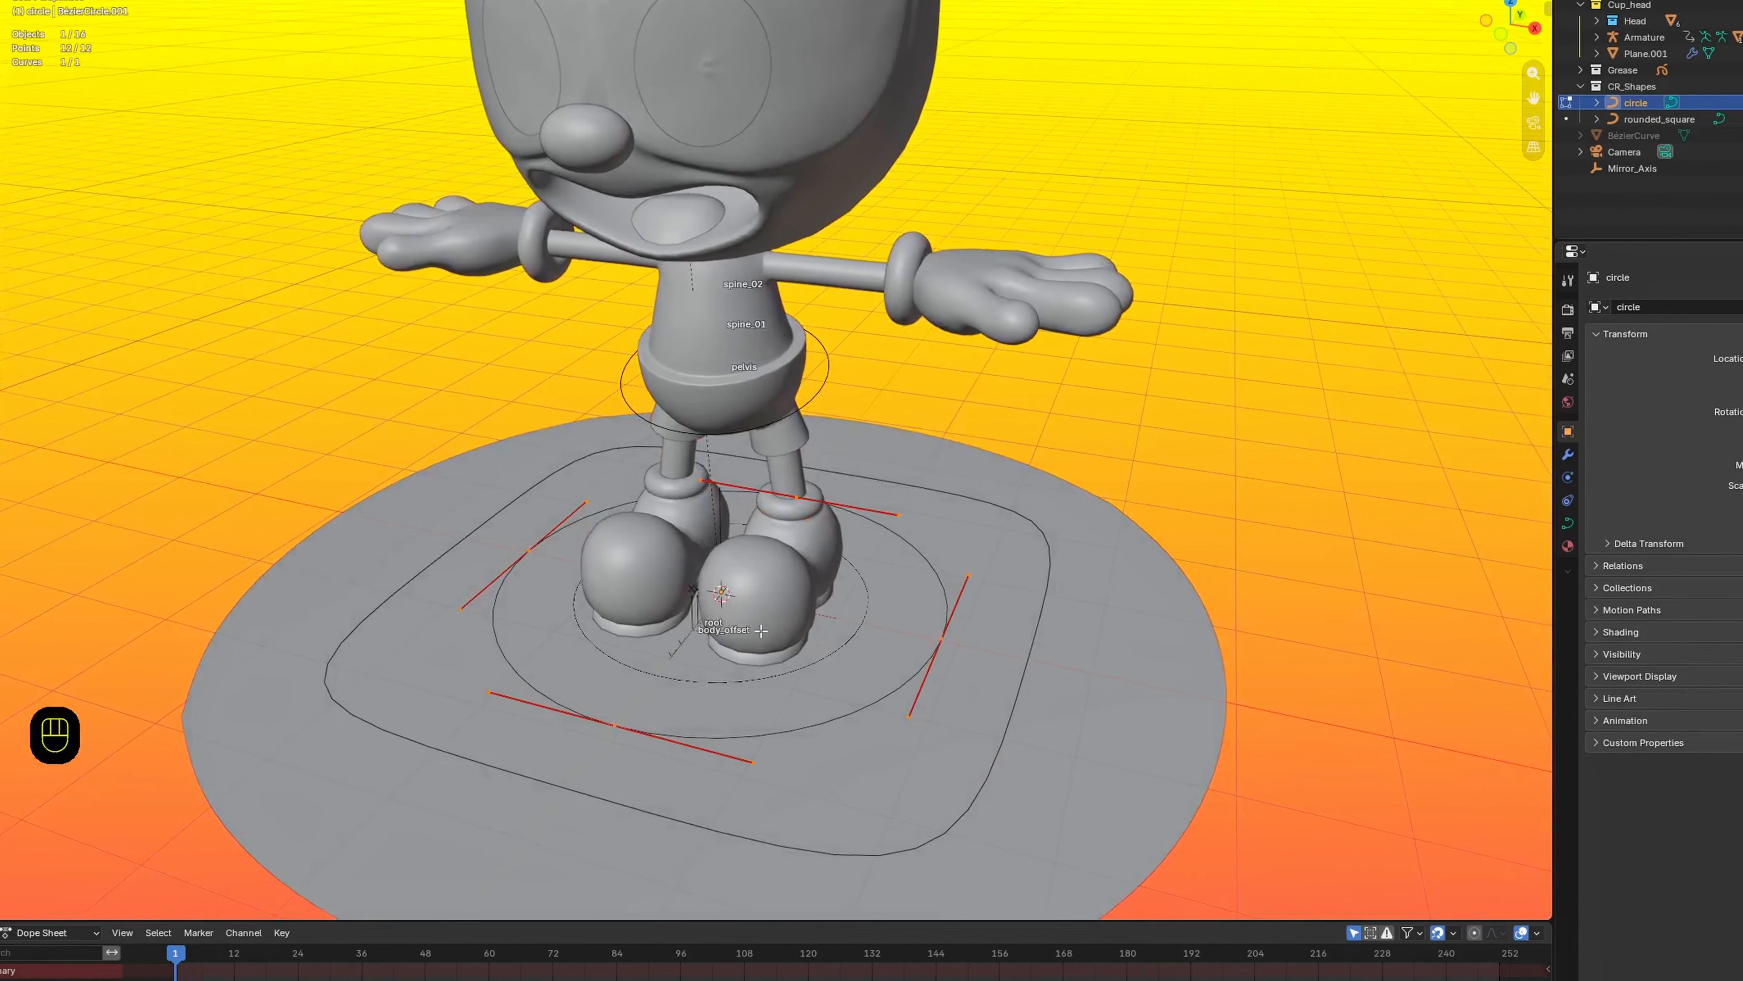
# Nudge one side control point of the circle curve by about 0.08 m in X and 0.03 m in Y with proportional editing.
pyautogui.click(849, 628)
pyautogui.click(1043, 660)
pyautogui.press('g')
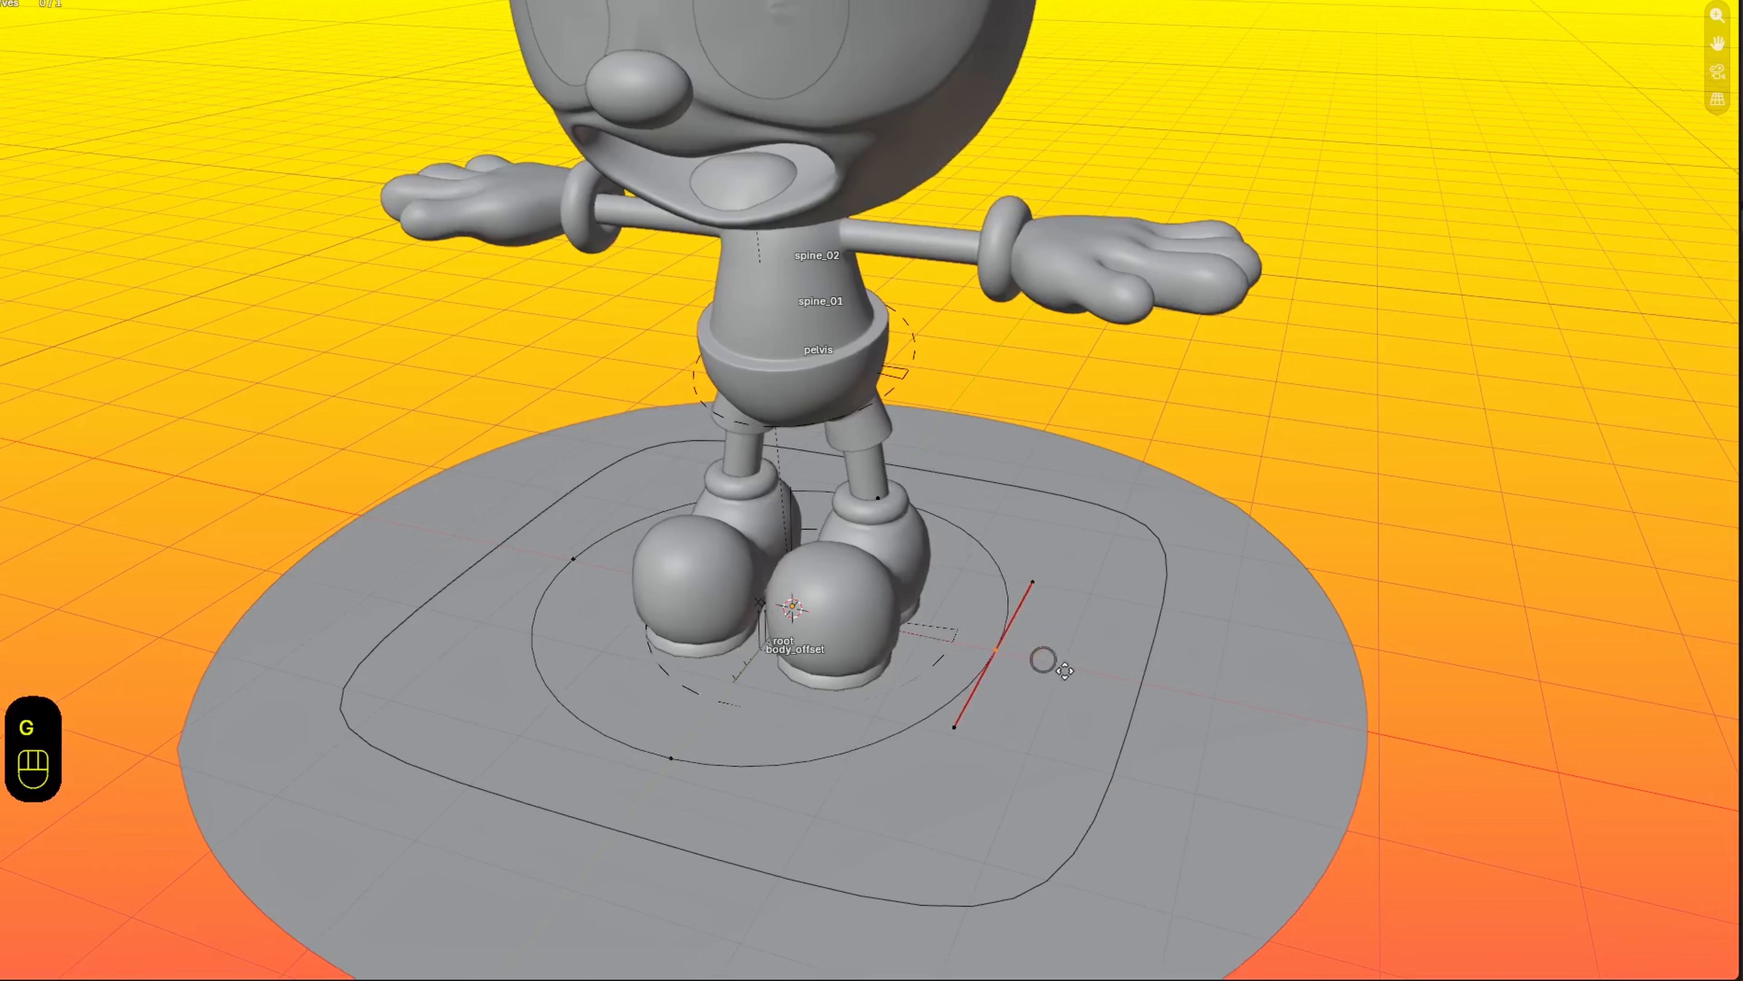
pyautogui.click(1100, 680)
pyautogui.press('g')
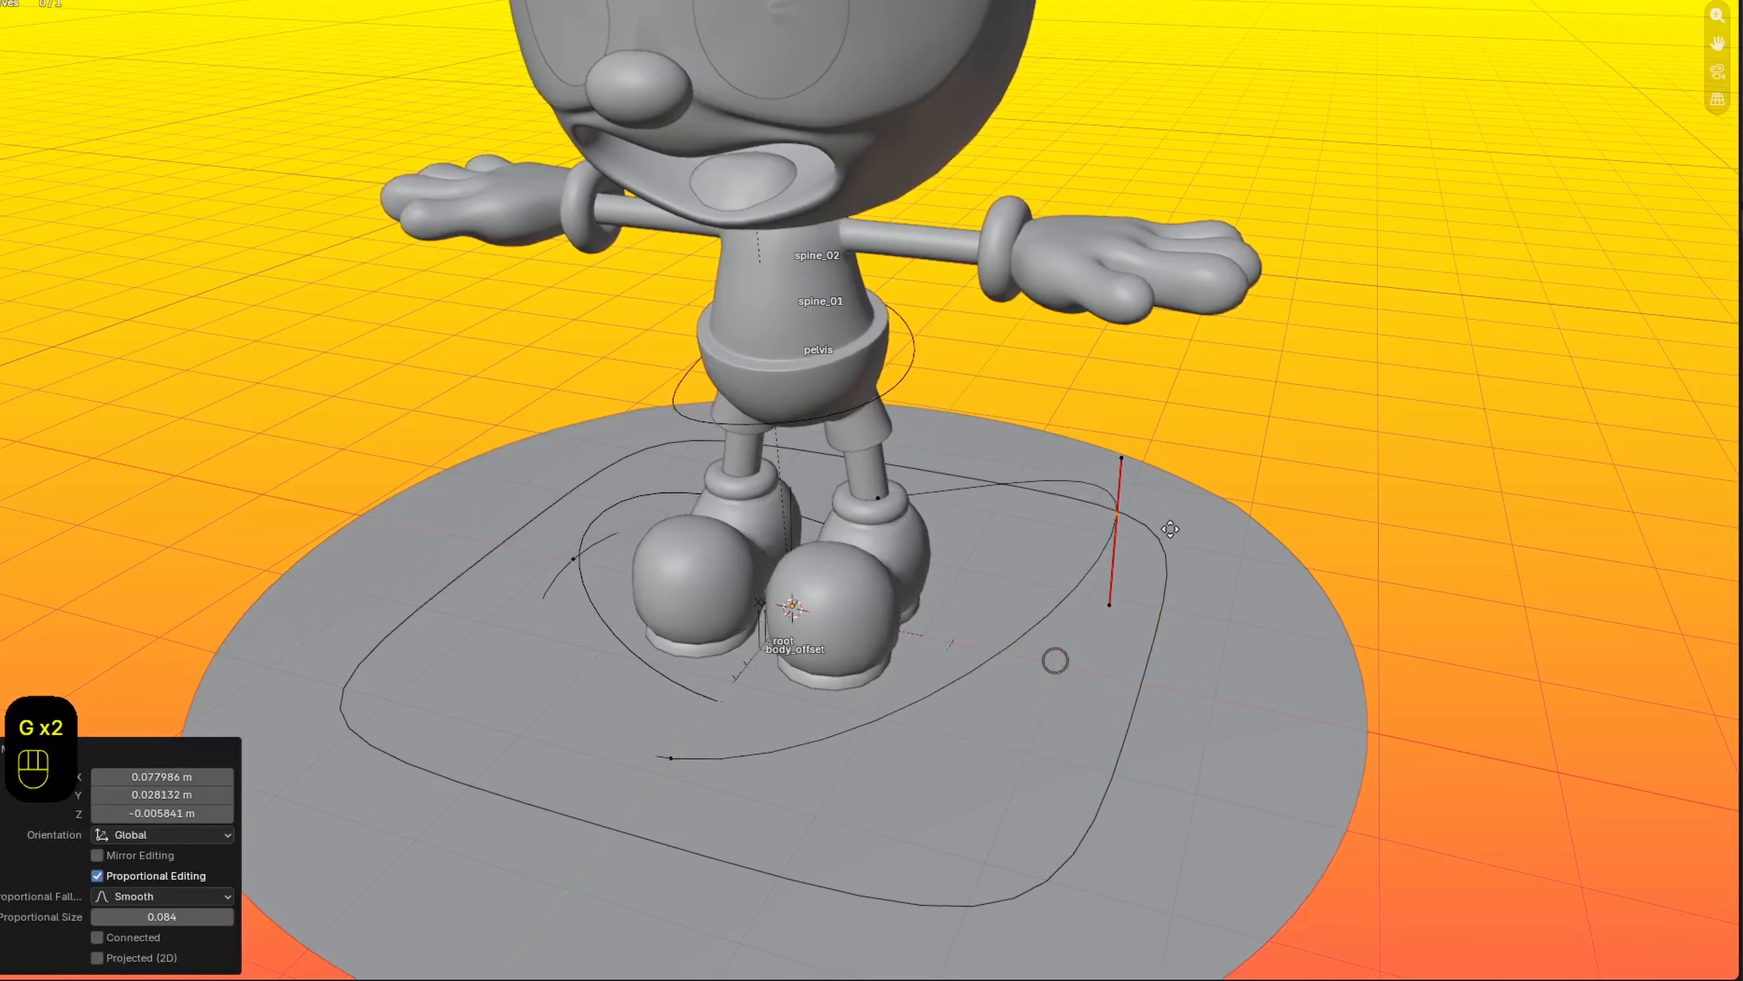
pyautogui.press('Escape')
# Raise the circle's two opposite side points together along Z to bend the curve into a saddle shape, and leave Edit Mode.
pyautogui.moveTo(1160, 536); pyautogui.dragTo(1241, 482, button='middle')
pyautogui.keyDown('shift'); pyautogui.click(491, 653); pyautogui.keyUp('shift')
pyautogui.press('g')
pyautogui.press('z')
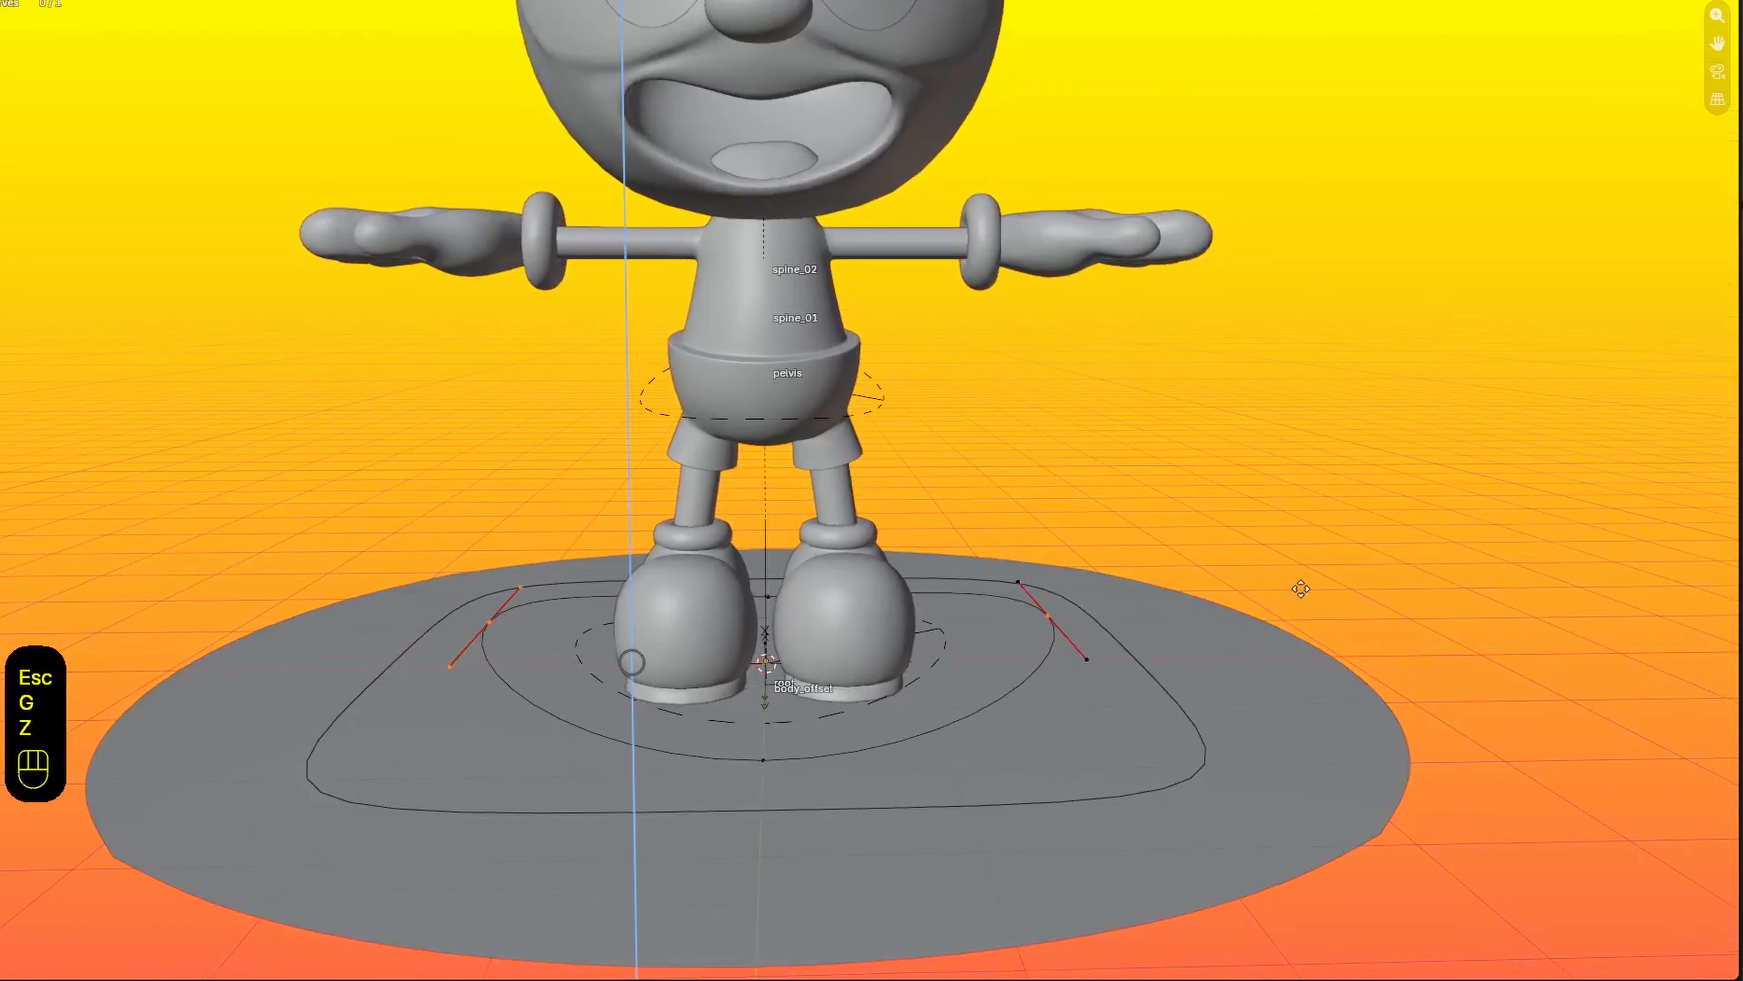
pyautogui.click(1254, 507)
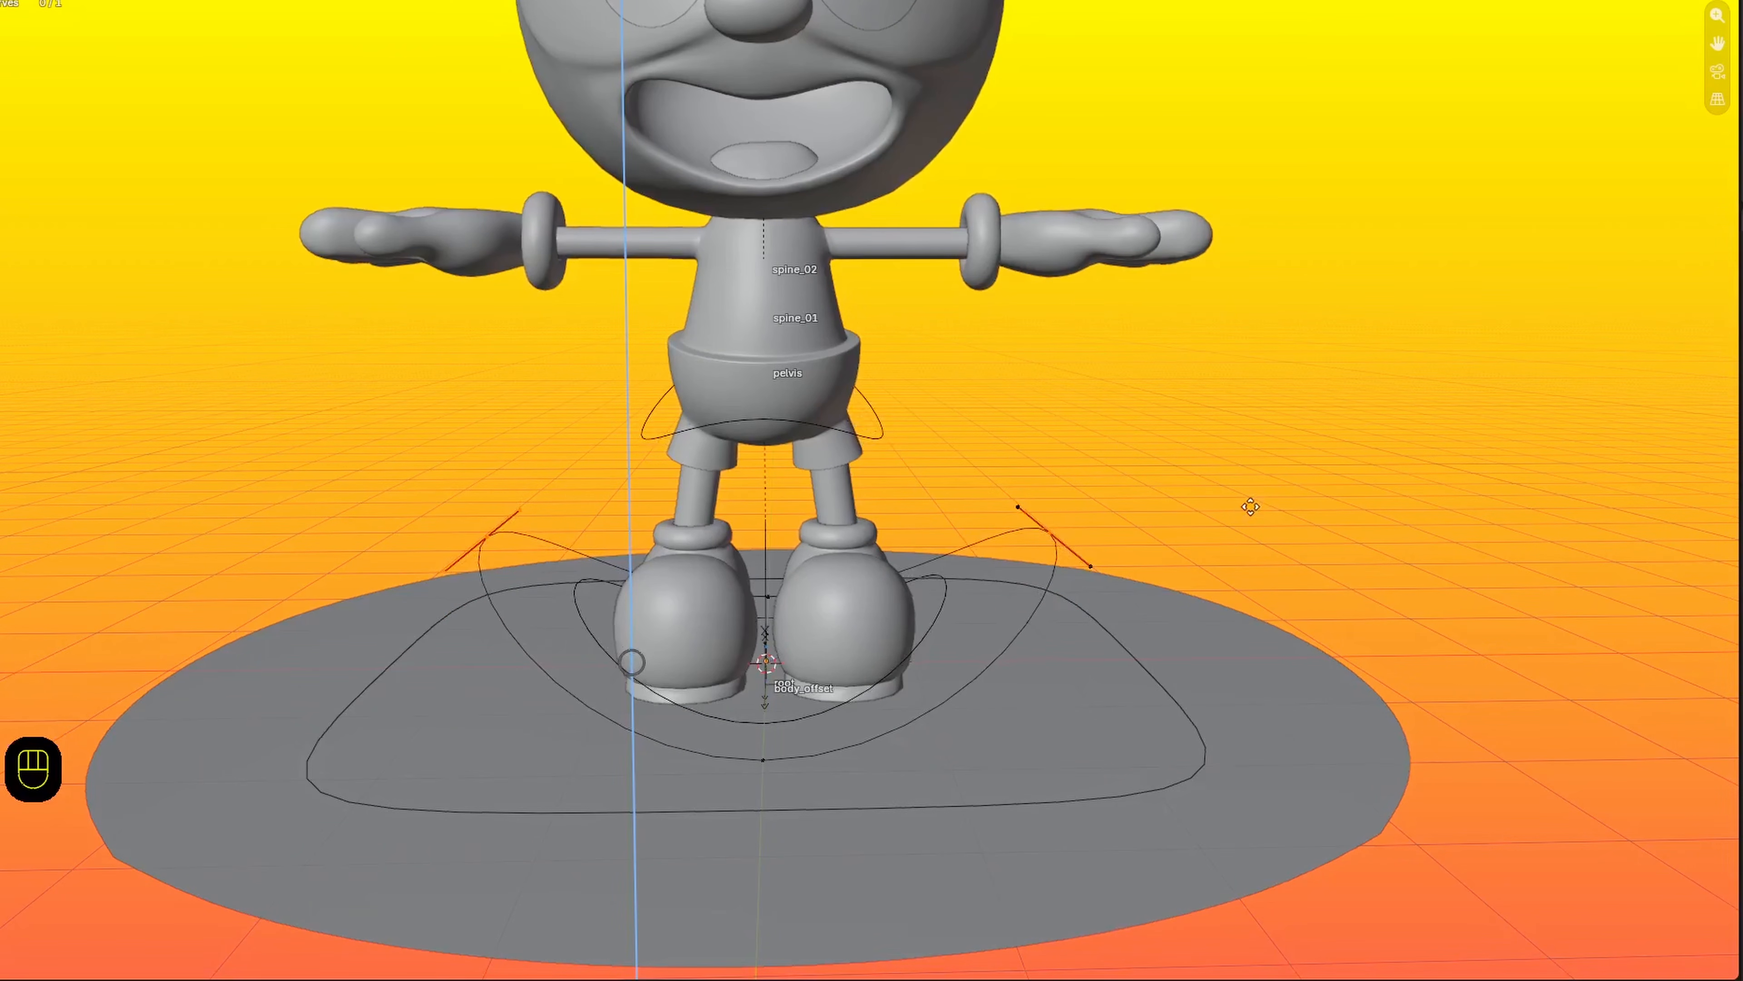
pyautogui.moveTo(1254, 506); pyautogui.dragTo(1164, 574, button='middle')
pyautogui.press('Tab')
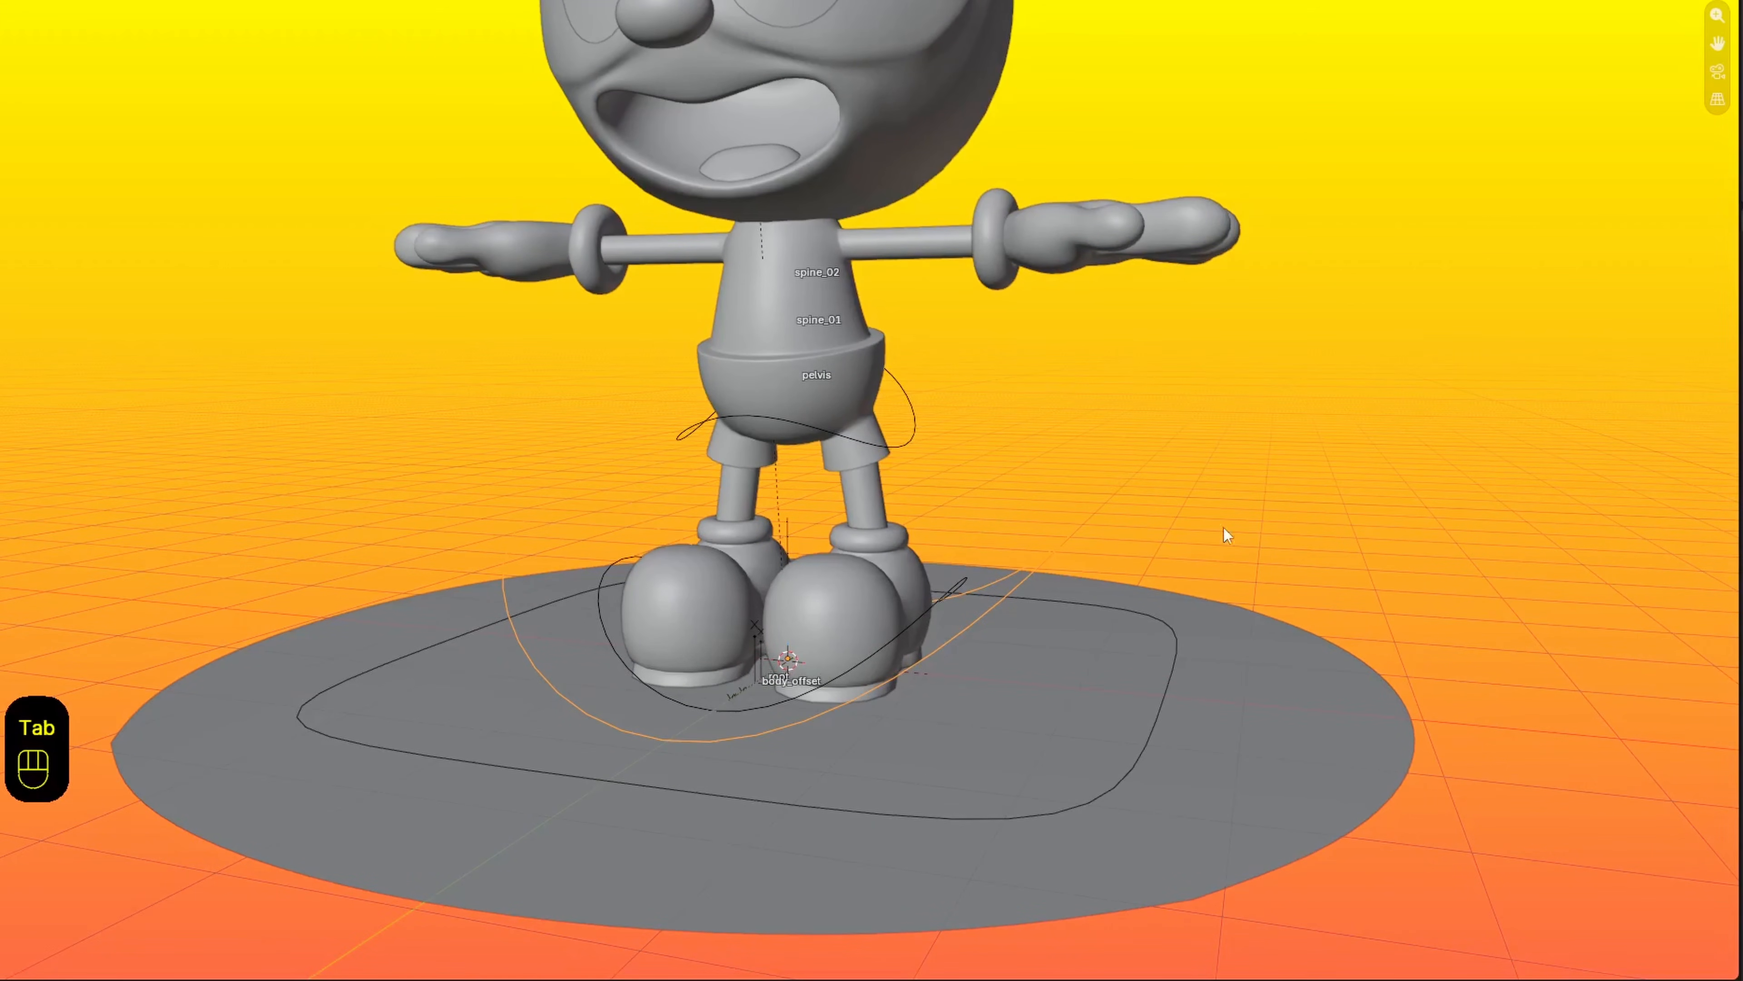
# Examine from several angles how the bent circle looks on the pelvis control and the control around the feet.
pyautogui.moveTo(1017, 577); pyautogui.dragTo(864, 582, button='middle')
pyautogui.hotkey('ctrl', 'z')
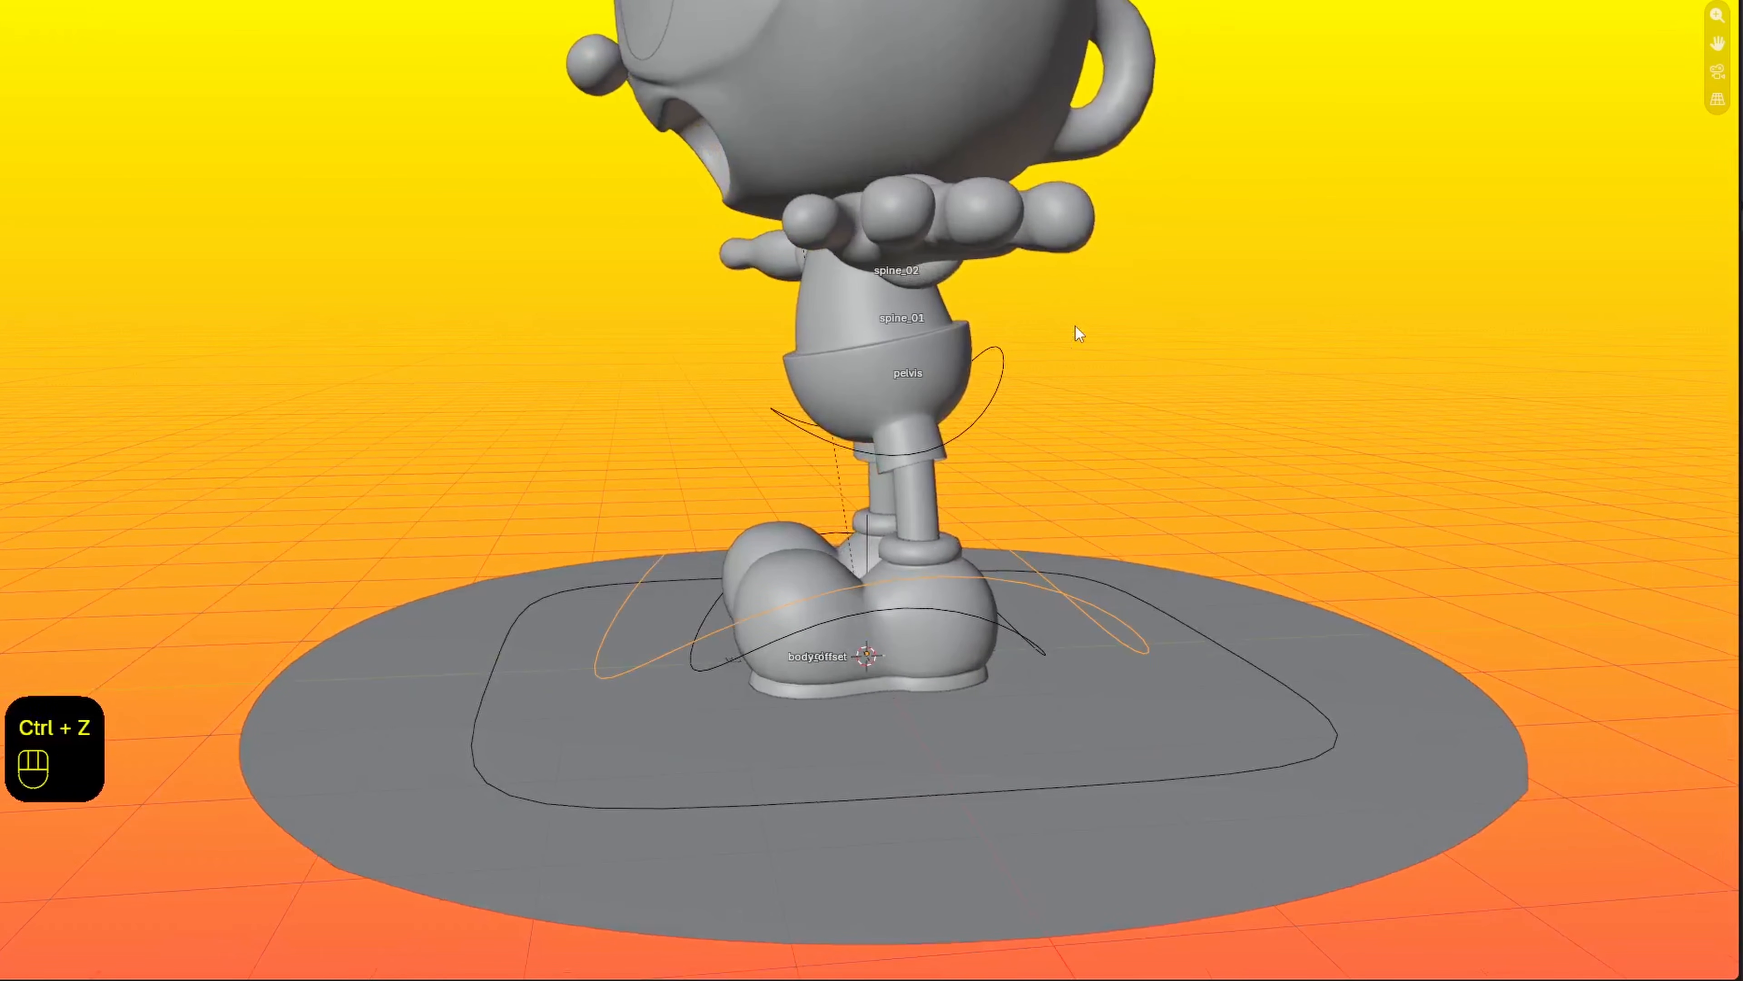
pyautogui.press('Escape')
pyautogui.moveTo(1079, 482); pyautogui.dragTo(1133, 480, button='middle')
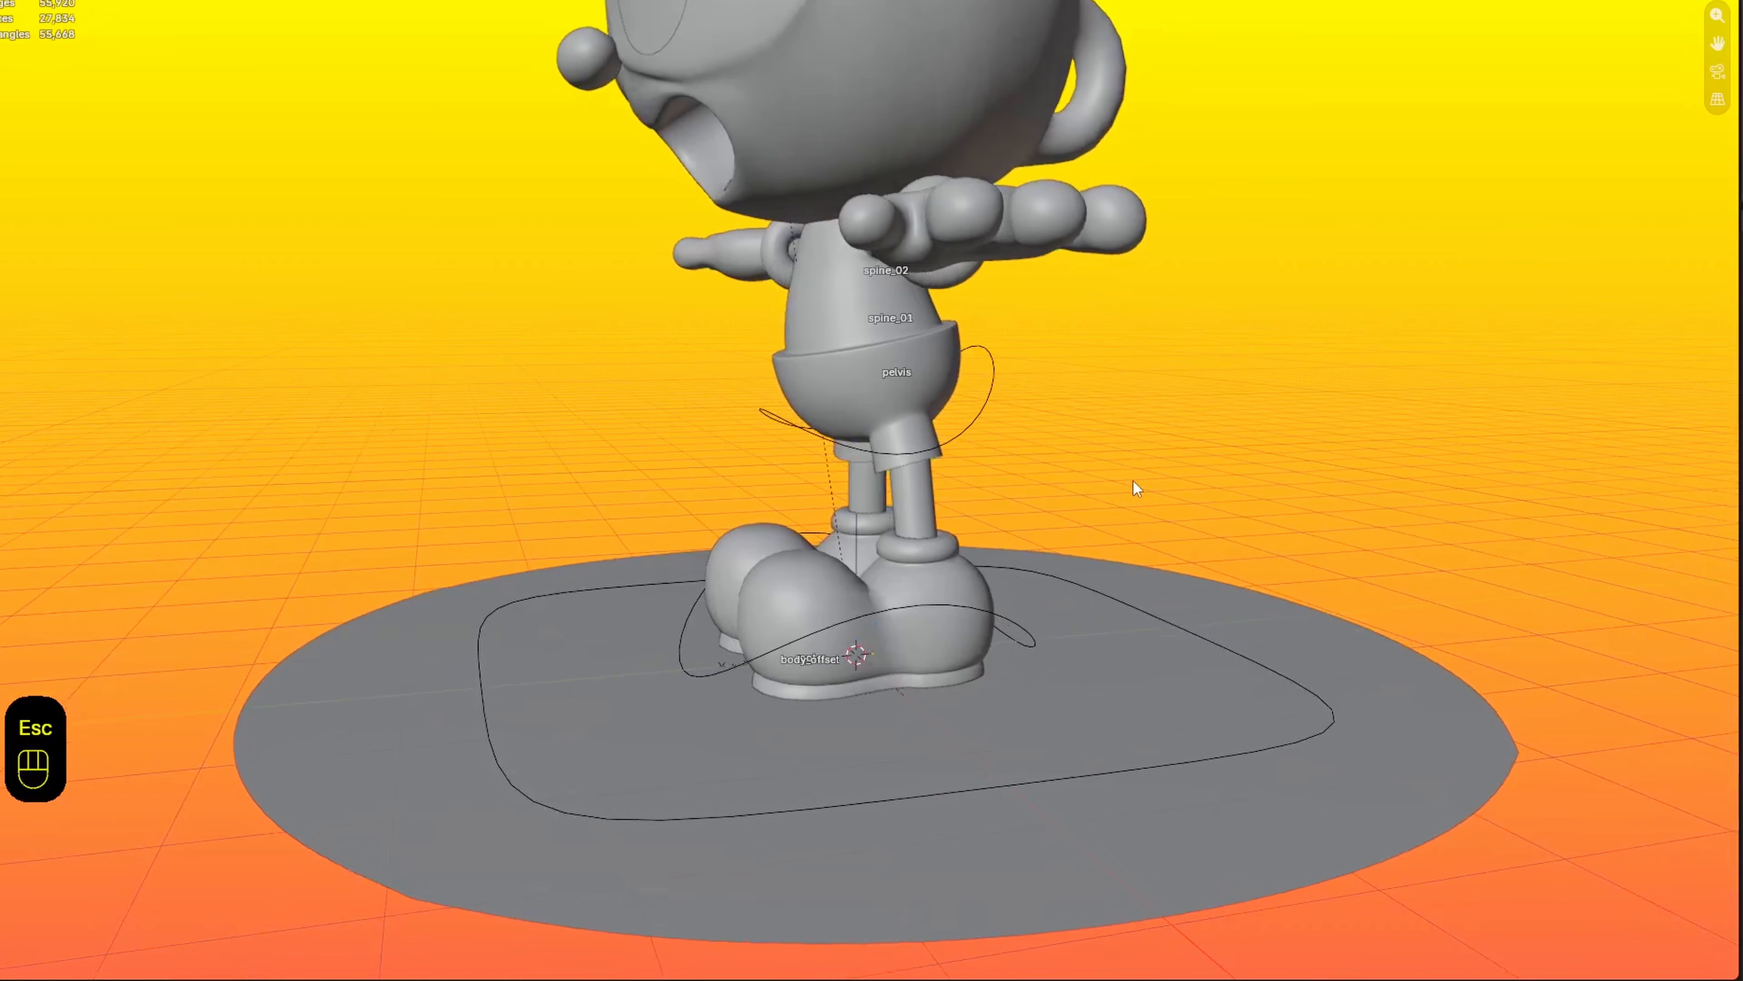
pyautogui.moveTo(1132, 324); pyautogui.dragTo(1007, 348)
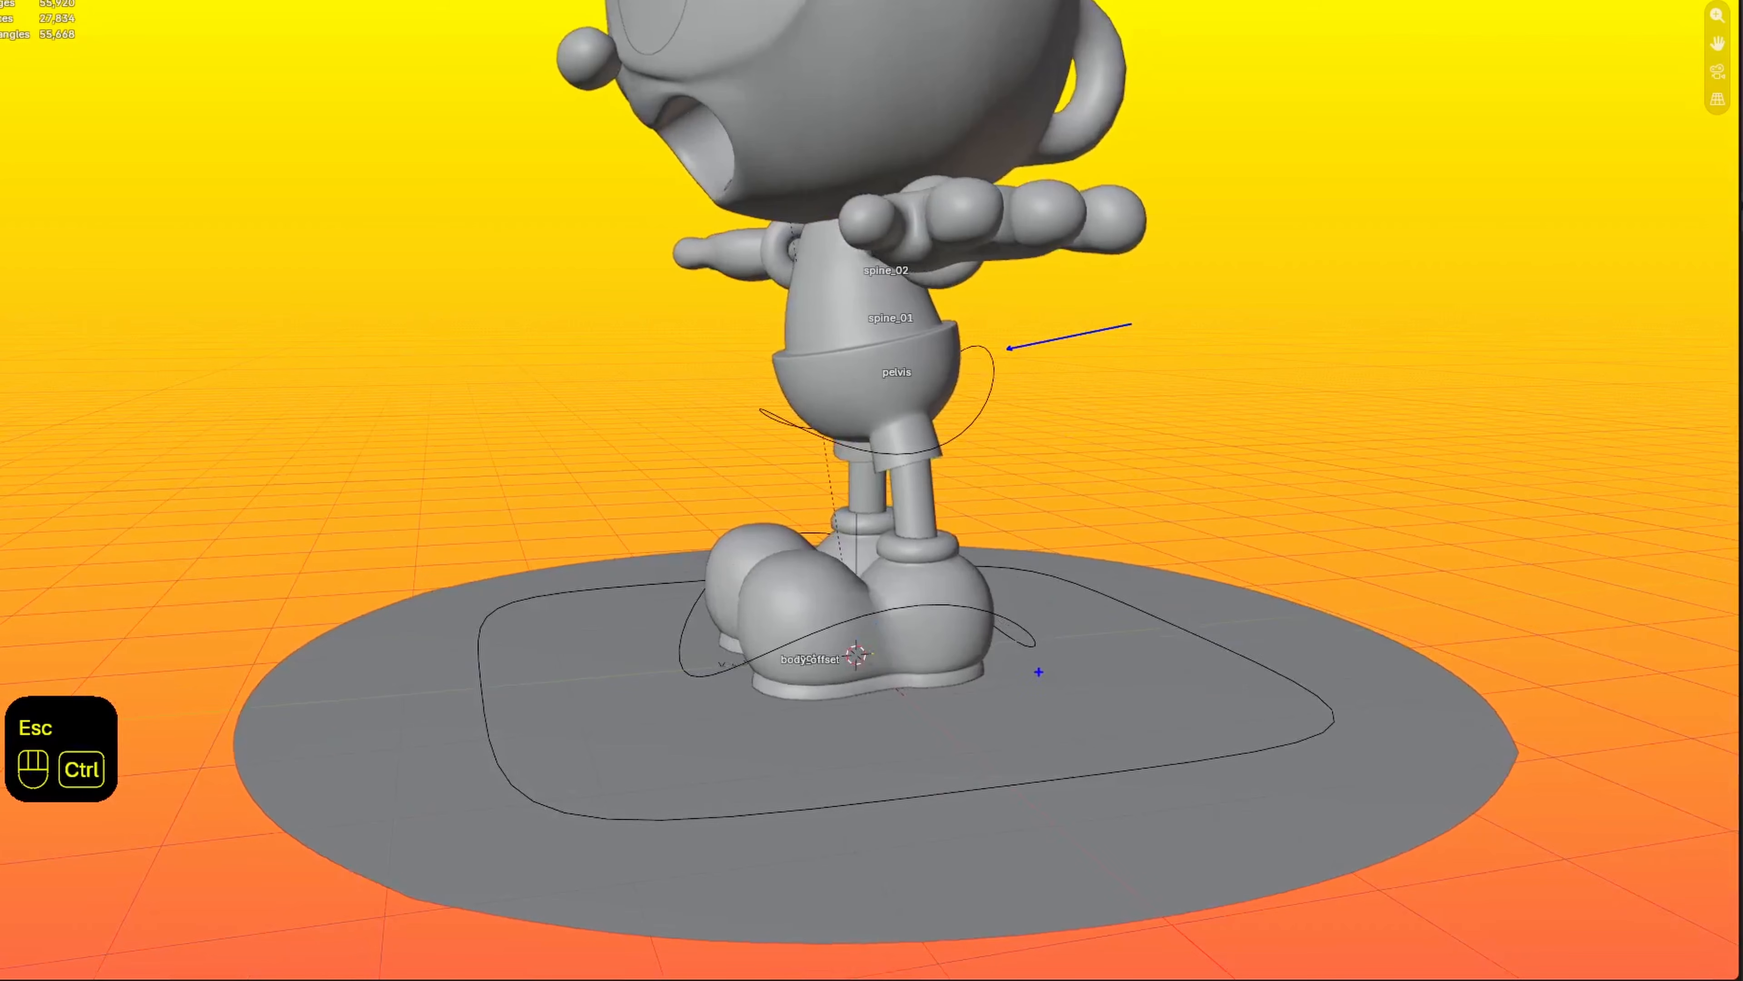
pyautogui.moveTo(1121, 776); pyautogui.dragTo(1031, 660)
pyautogui.moveTo(742, 430); pyautogui.dragTo(488, 482)
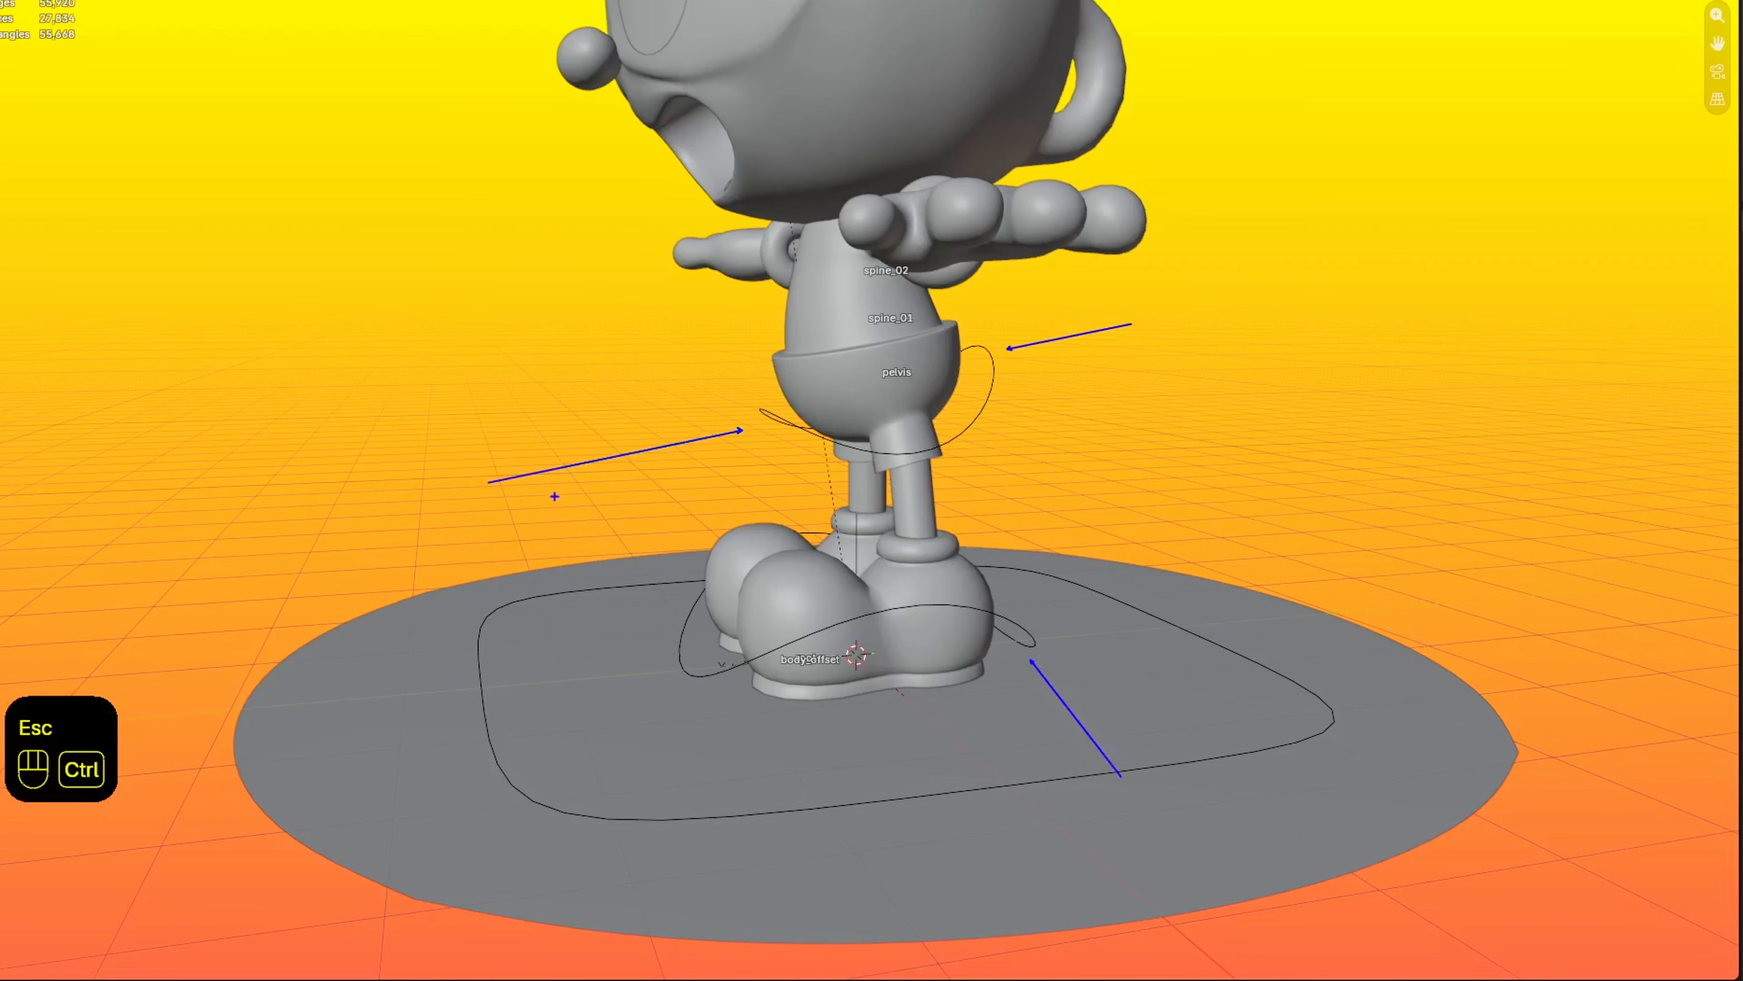
pyautogui.moveTo(1040, 406)
pyautogui.mouseDown()
pyautogui.moveTo(1136, 600)
pyautogui.moveTo(1130, 625)
pyautogui.mouseUp()
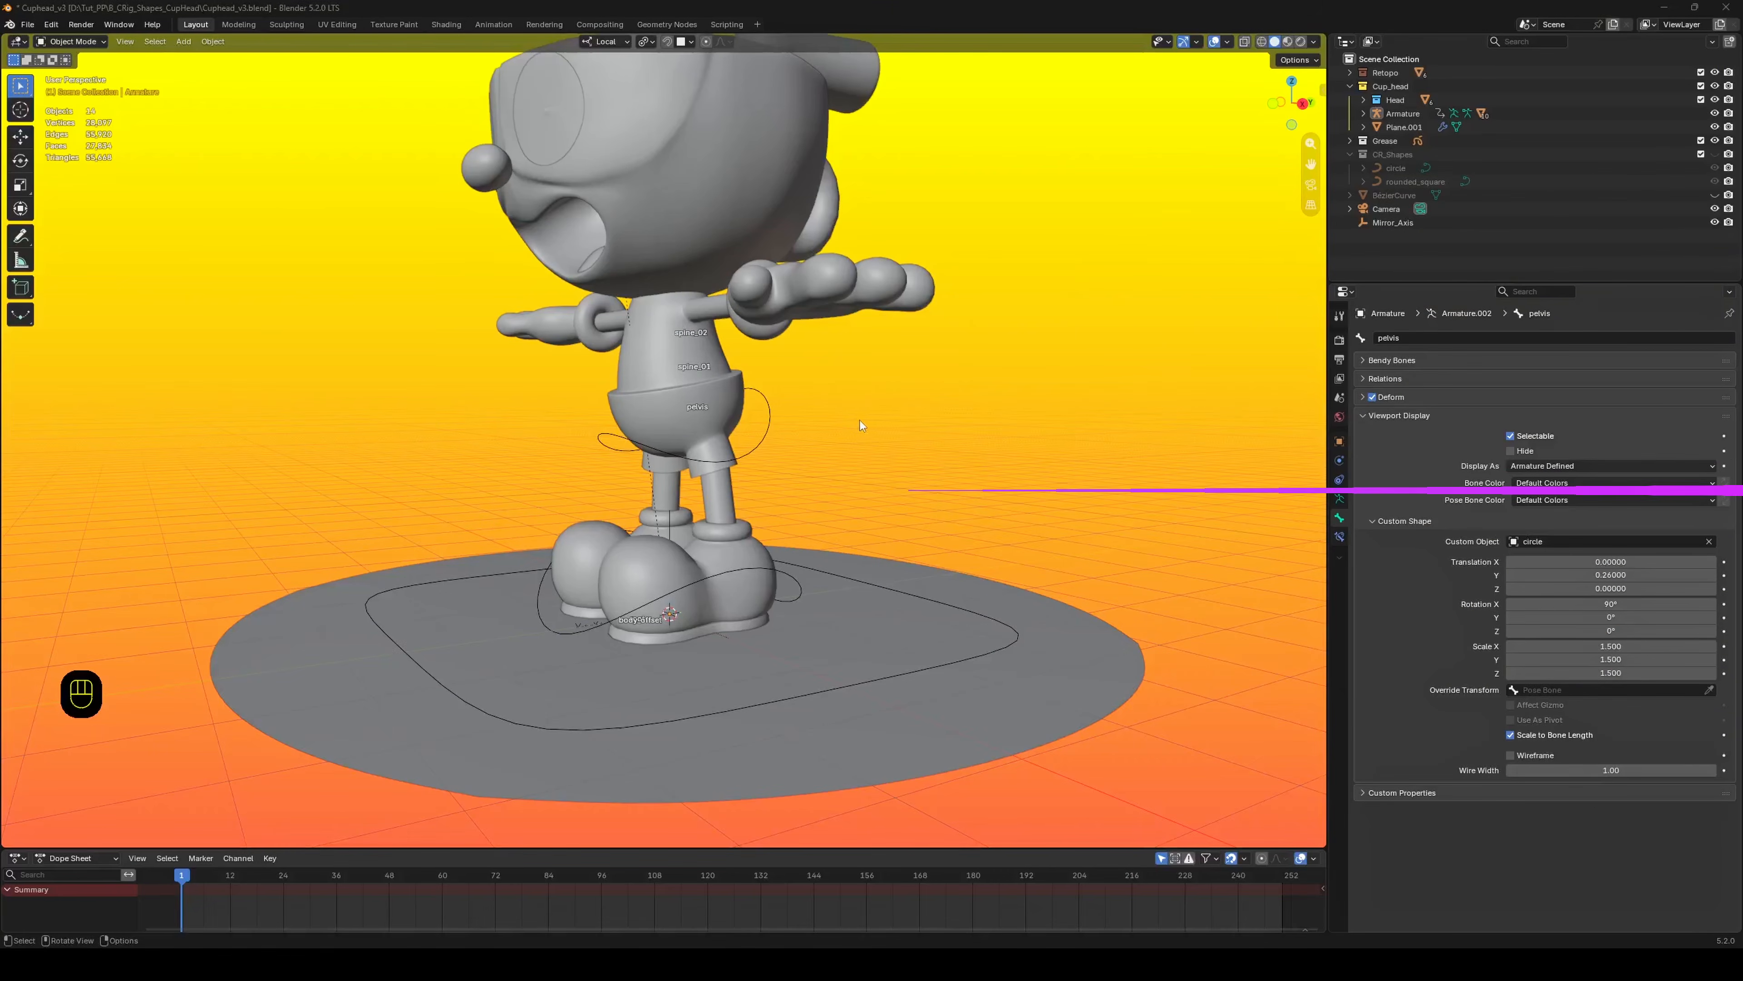
pyautogui.moveTo(859, 419); pyautogui.dragTo(963, 427, button='middle')
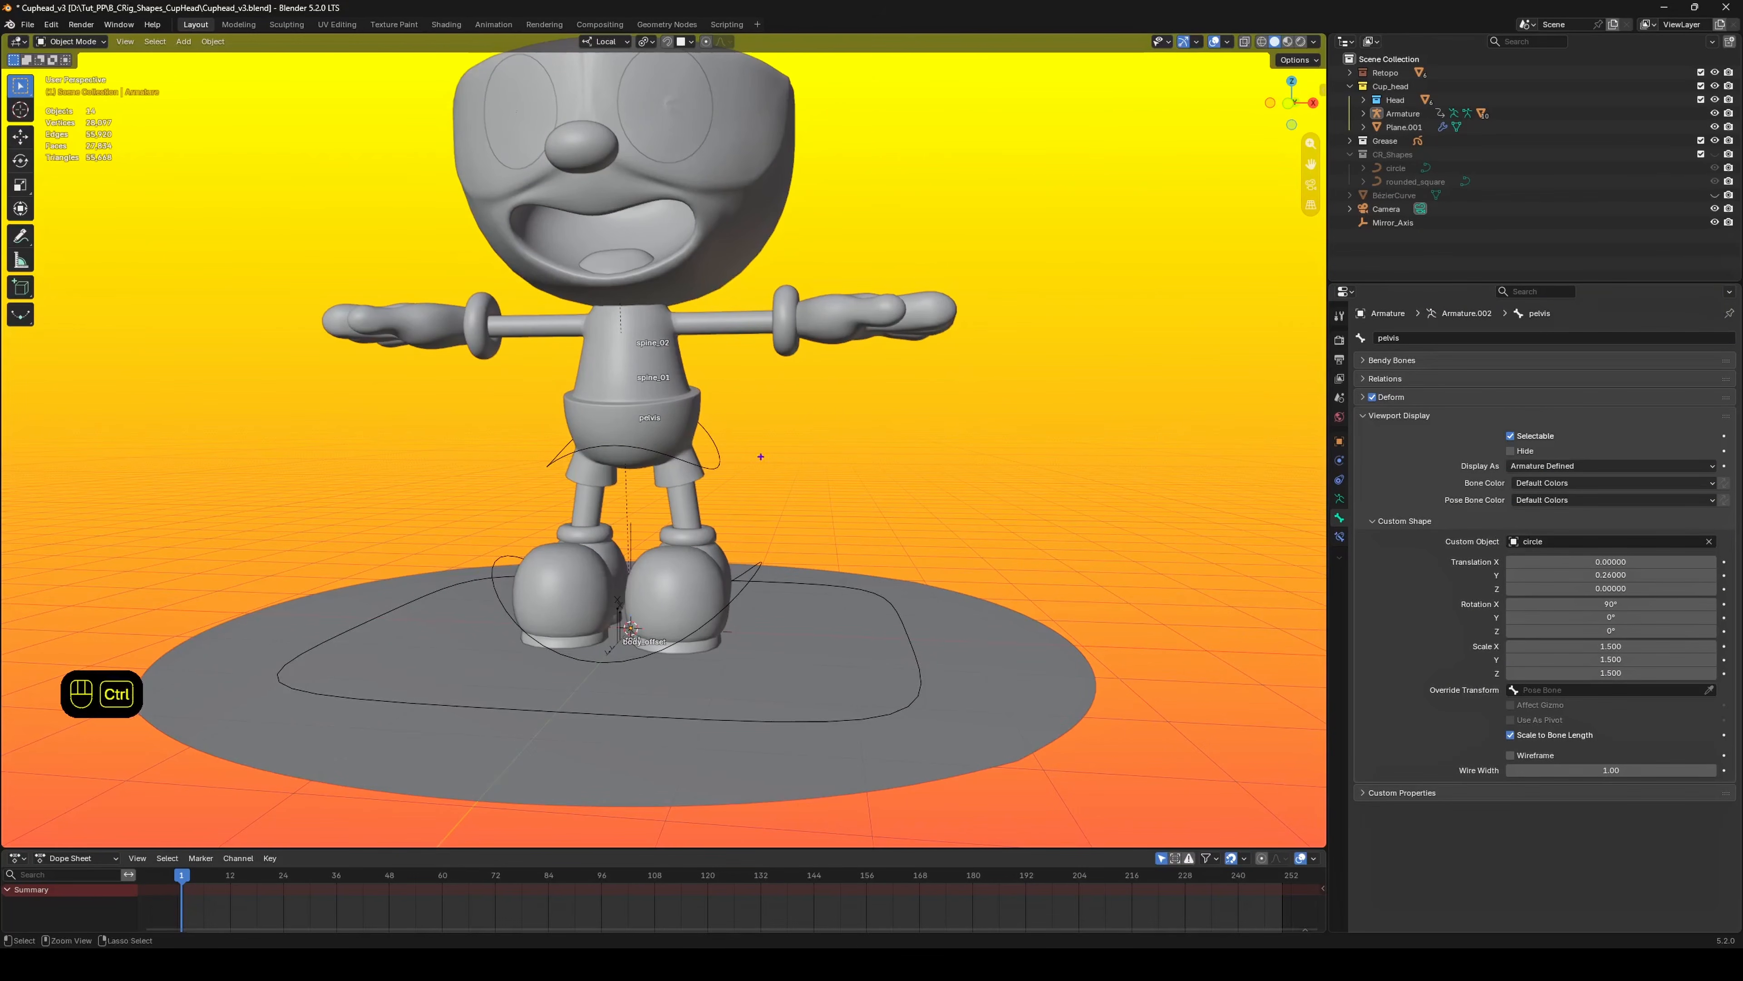
pyautogui.keyDown('ctrl'); pyautogui.moveTo(724, 439); pyautogui.dragTo(905, 372, button='right'); pyautogui.keyUp('ctrl')
pyautogui.moveTo(905, 375)
pyautogui.mouseDown(button='middle')
pyautogui.moveTo(822, 407)
pyautogui.moveTo(1024, 497)
pyautogui.mouseUp(button='middle')
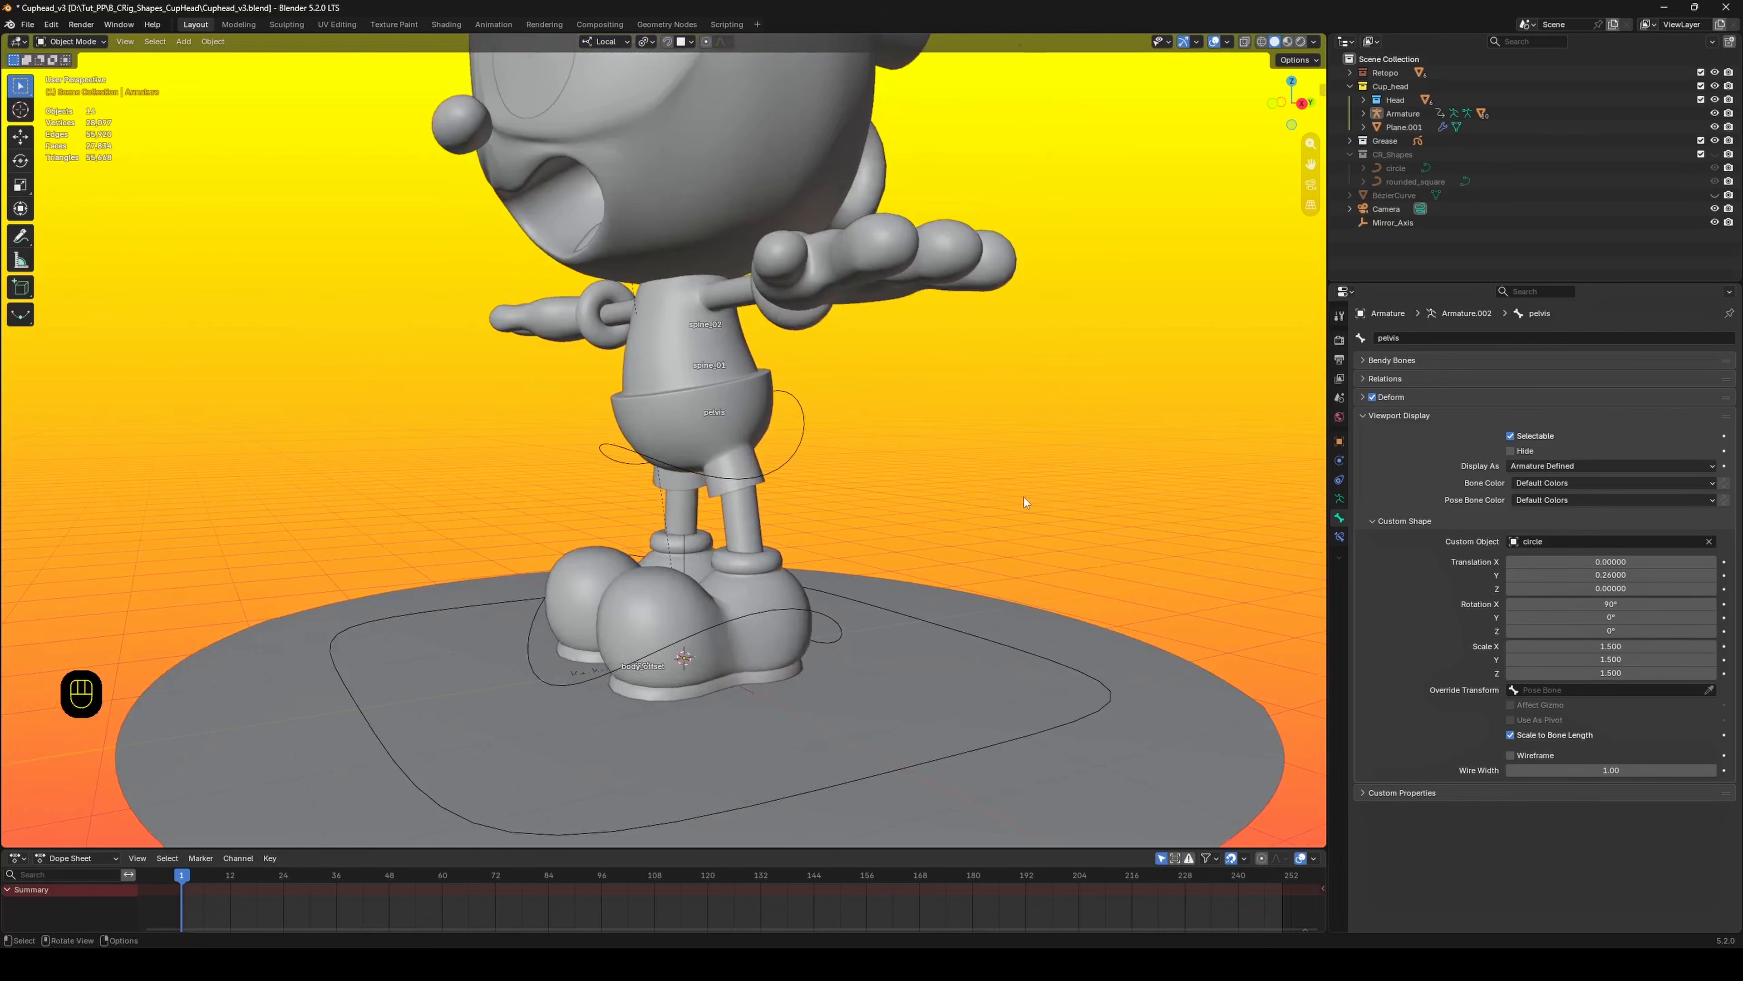
# Select the armature's pelvis bone in Pose Mode and set its Bone Color to 04 - Theme Color Set.
pyautogui.click(806, 441)
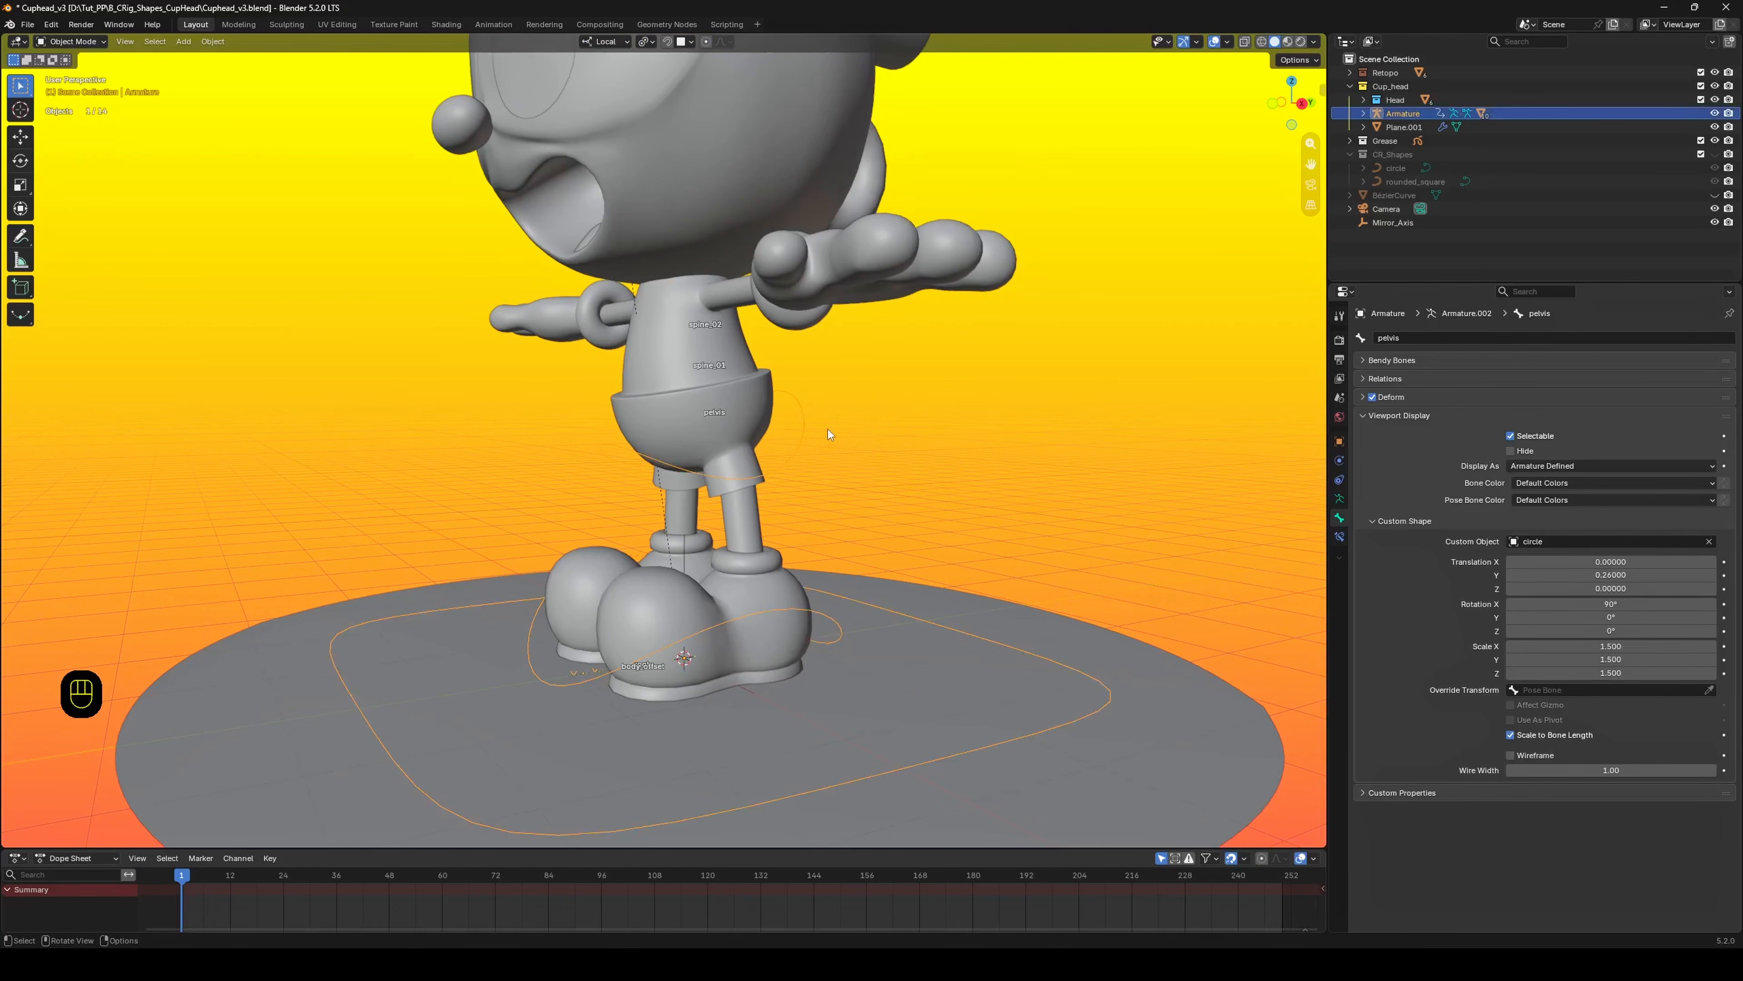
pyautogui.moveTo(874, 417); pyautogui.dragTo(807, 429, button='middle')
pyautogui.hotkey('ctrl', 'Tab')
pyautogui.click(805, 427)
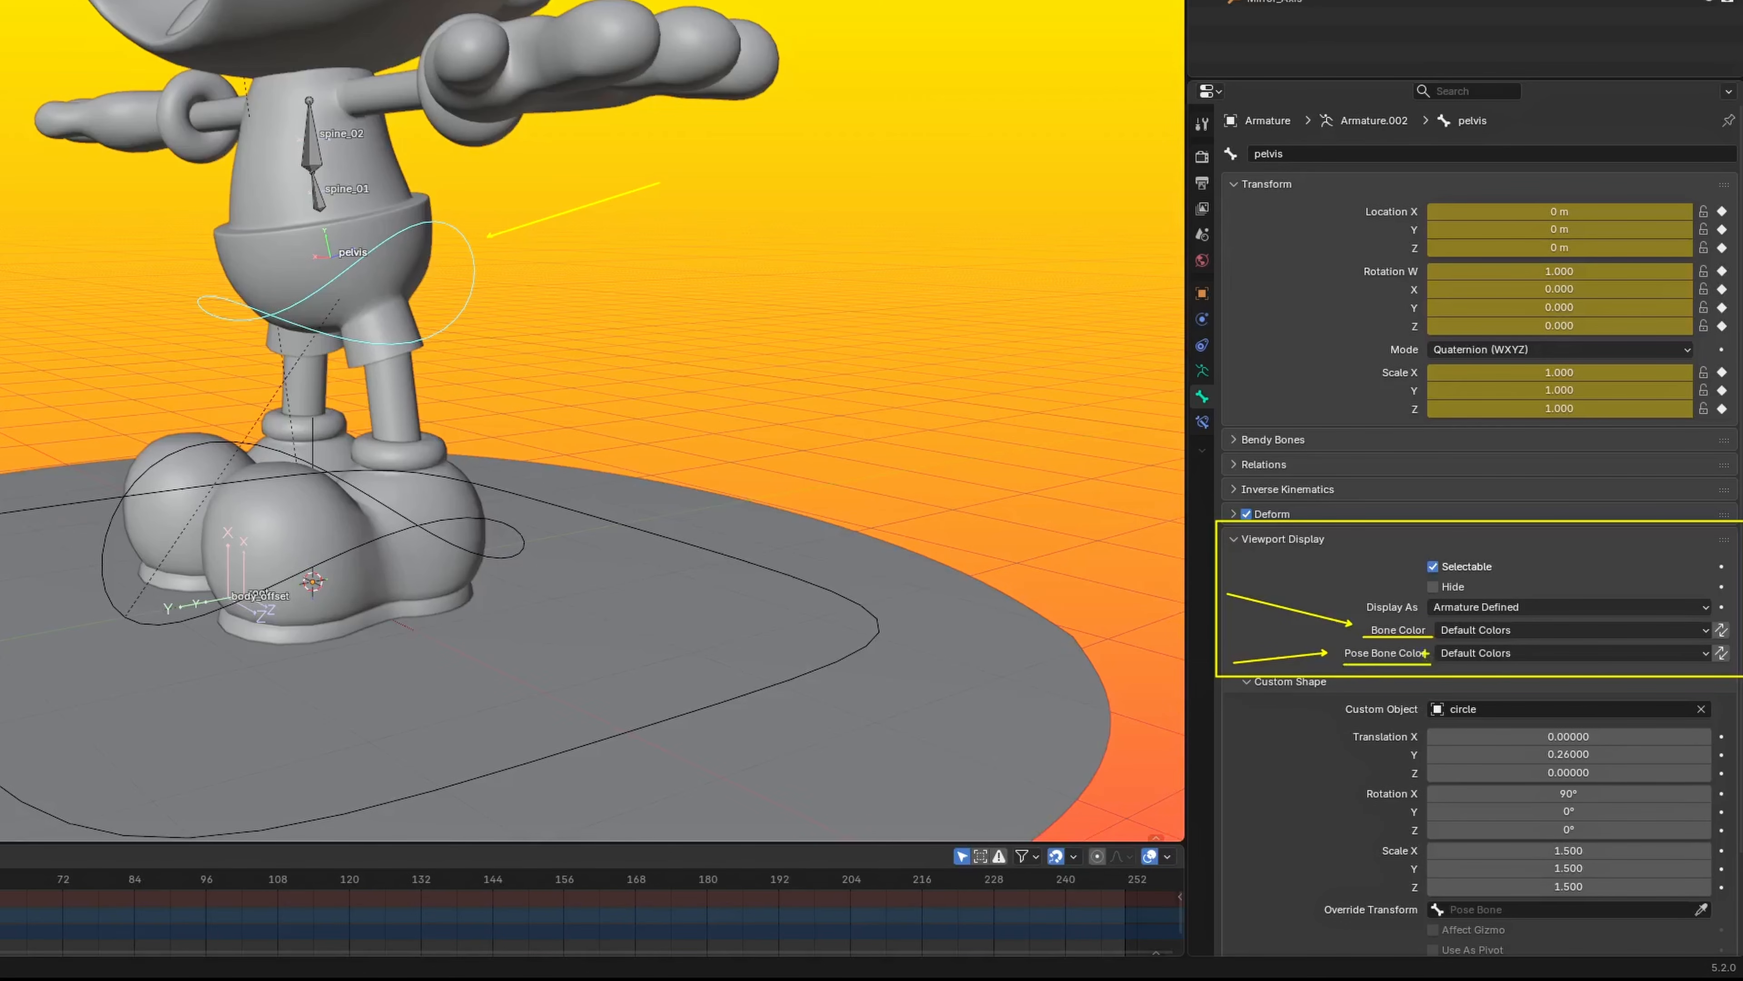
pyautogui.click(1461, 631)
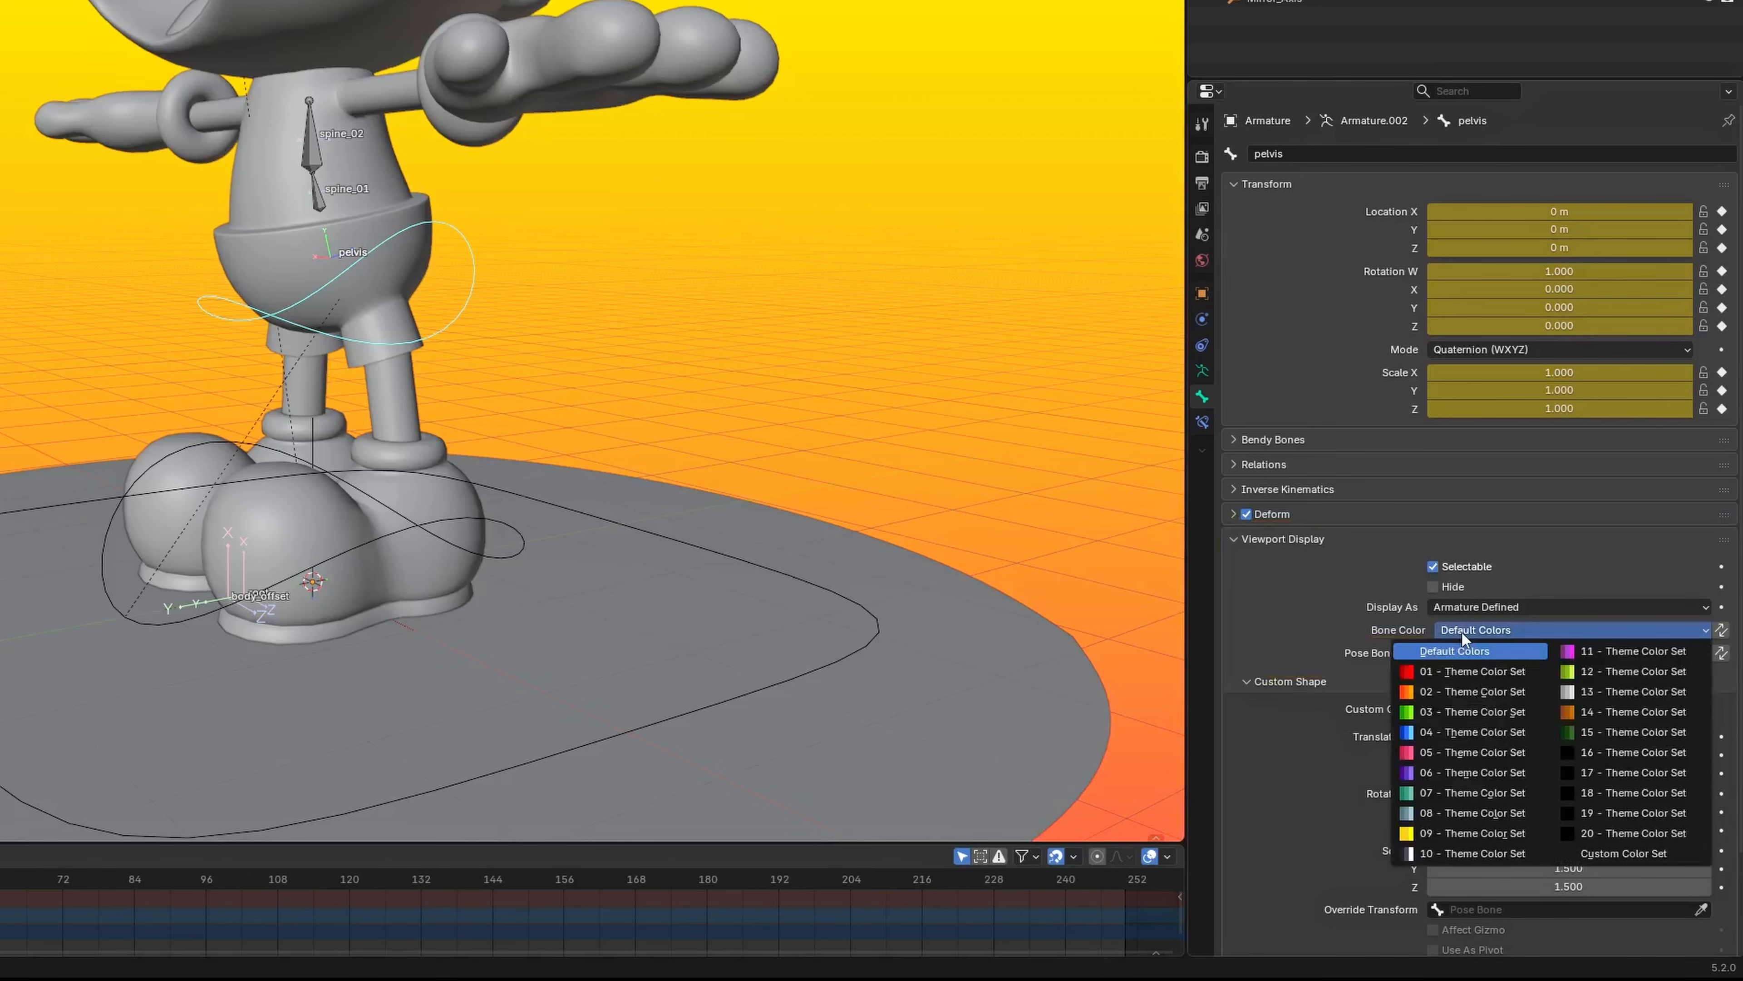
pyautogui.click(1427, 733)
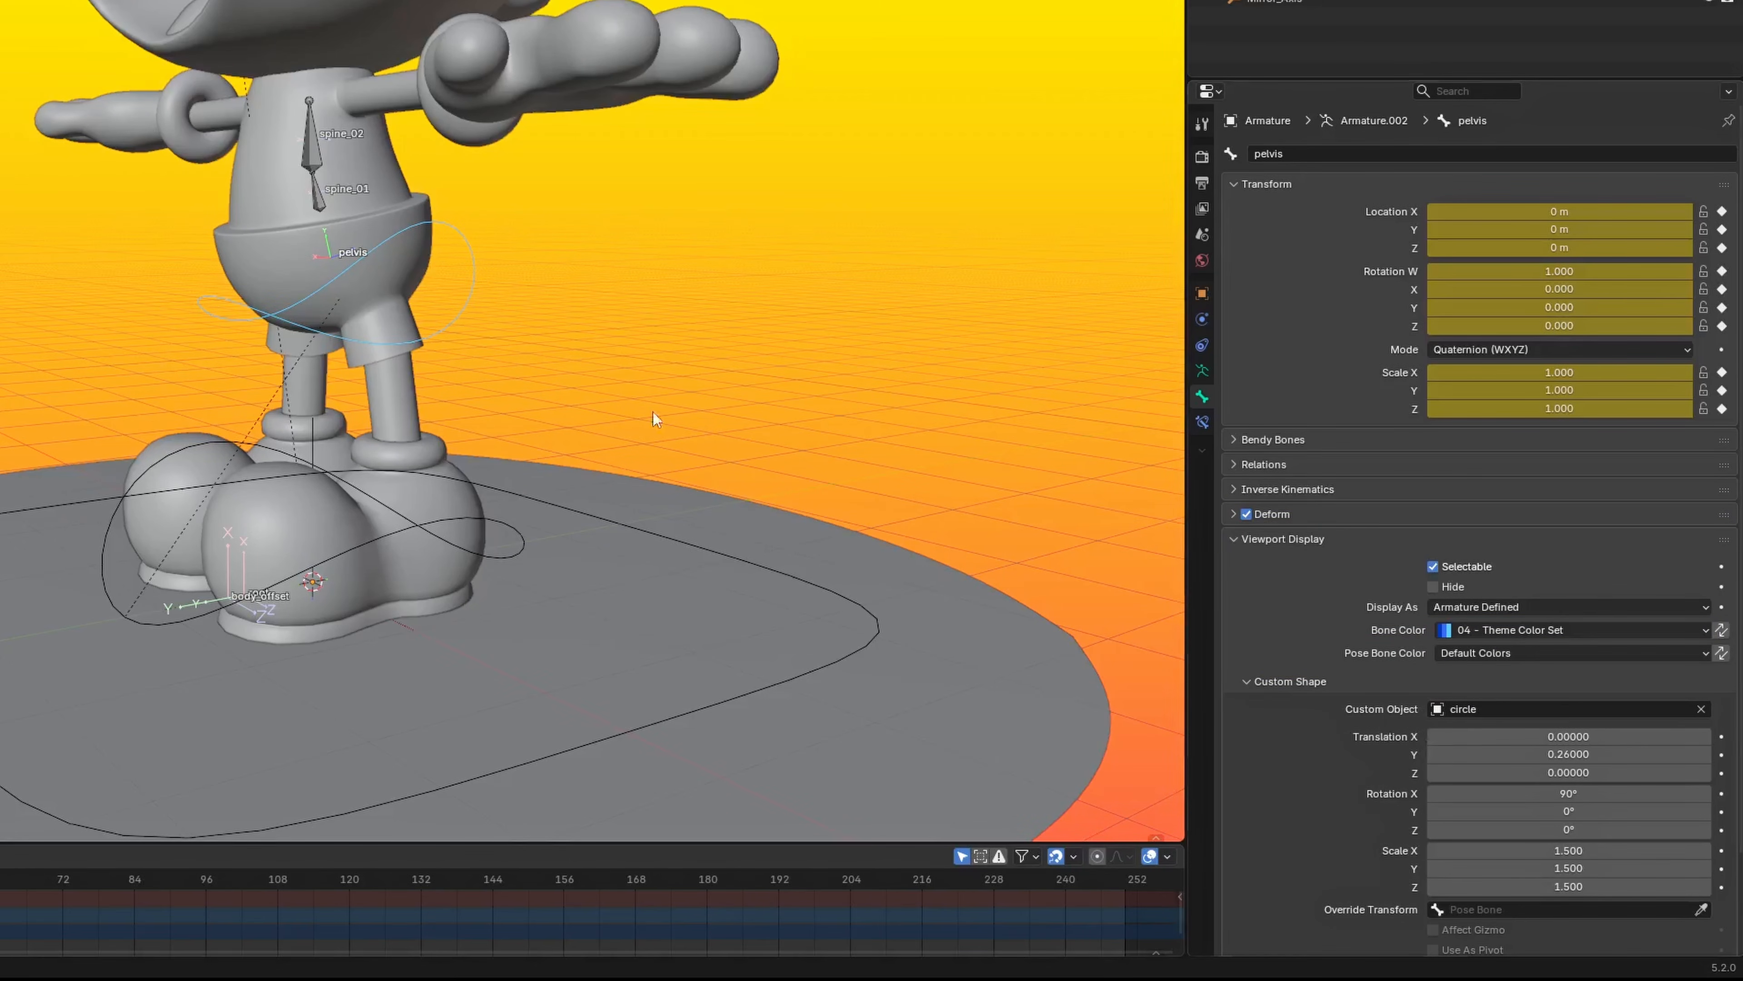
pyautogui.click(657, 375)
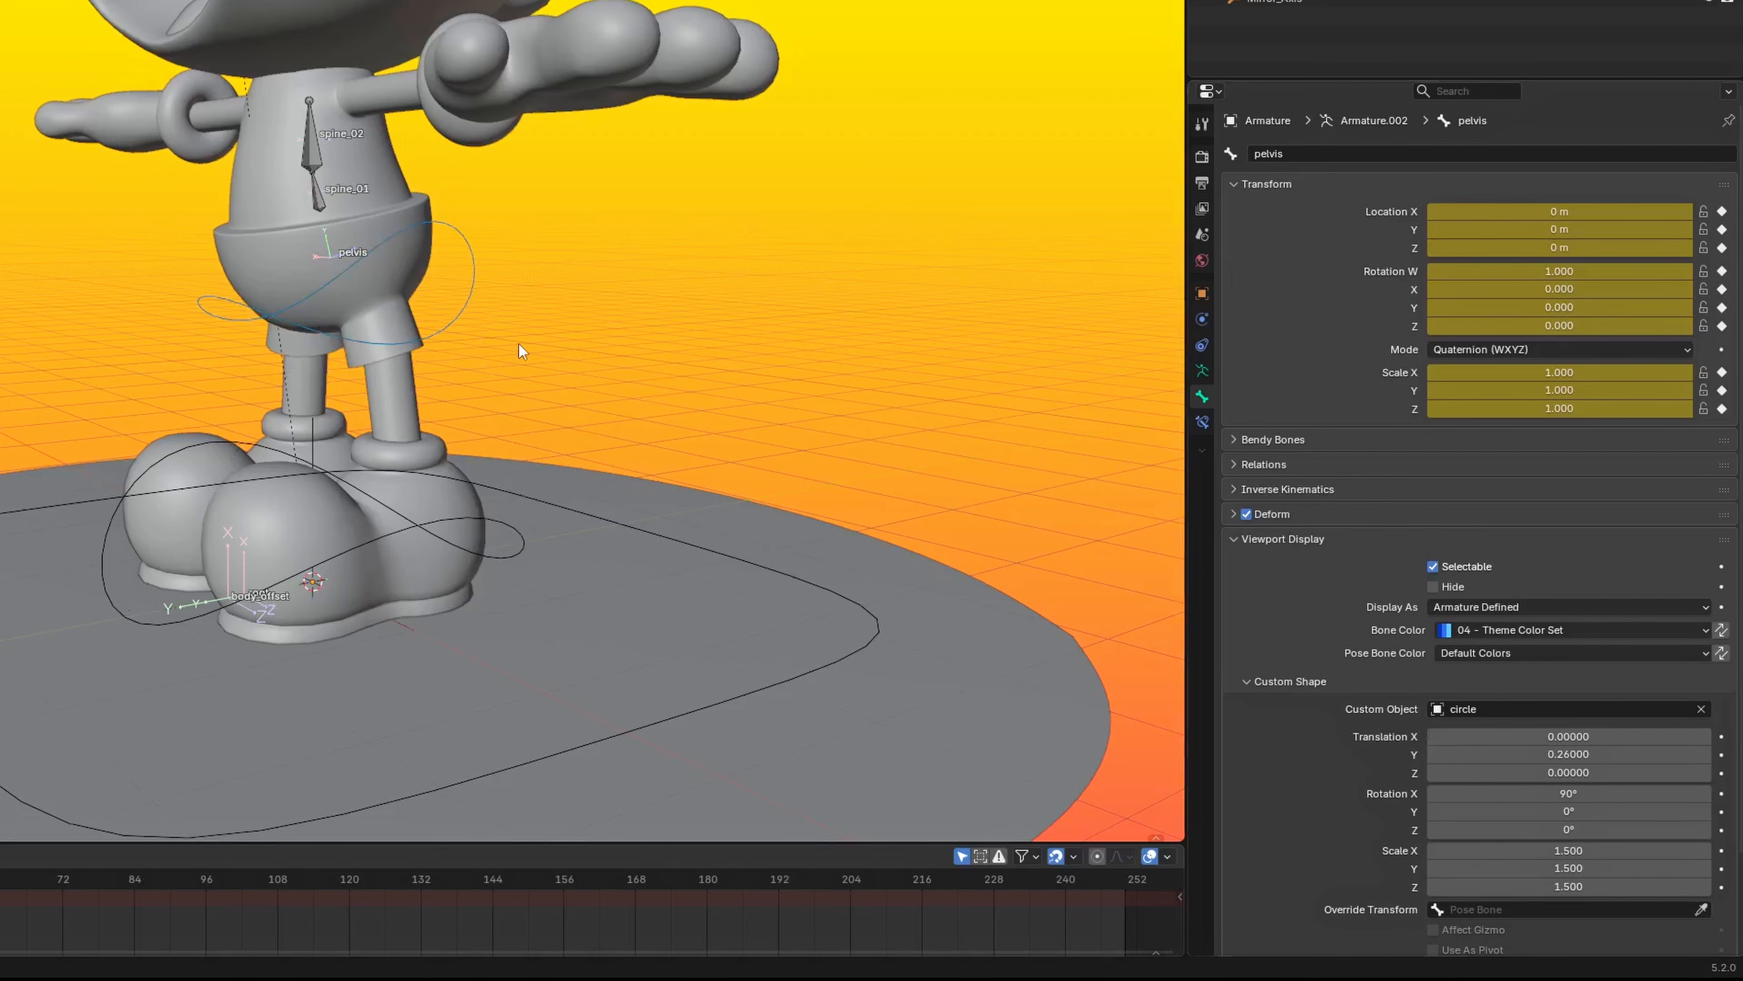
# Compare how the pelvis bone's color displays in Object, Edit and Pose Mode, ending in Pose Mode.
pyautogui.moveTo(519, 343); pyautogui.dragTo(581, 337, button='middle')
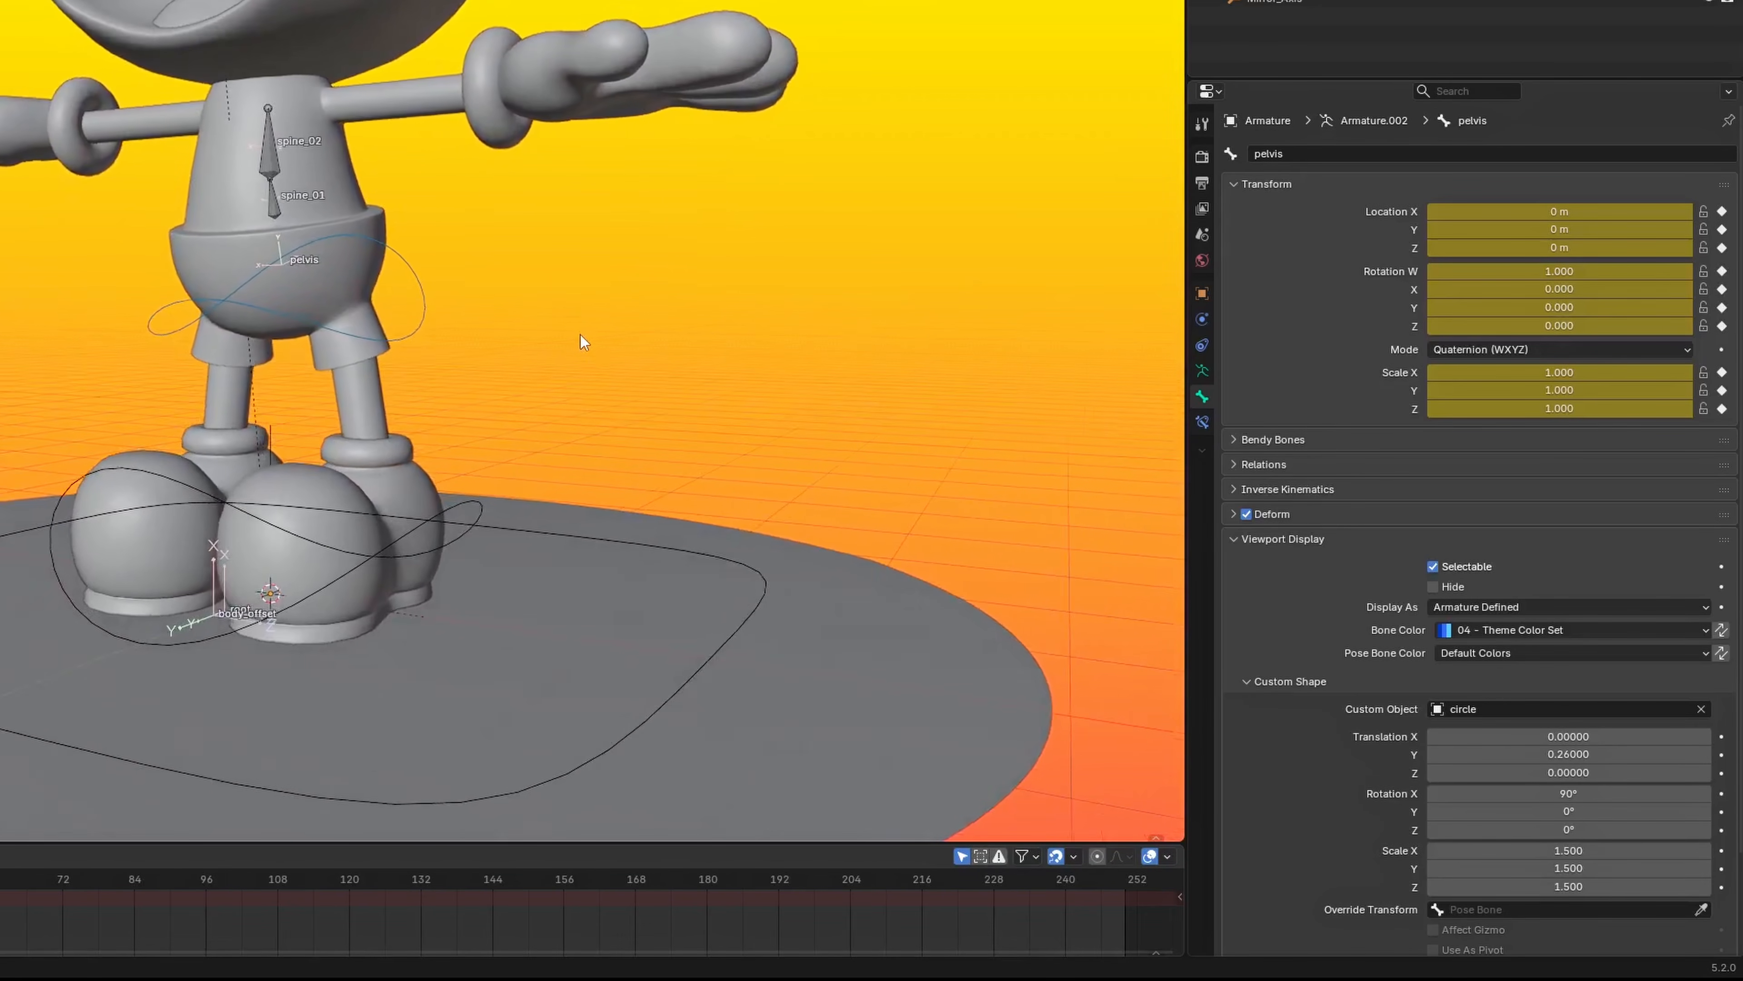
pyautogui.hotkey('ctrl', 'Tab')
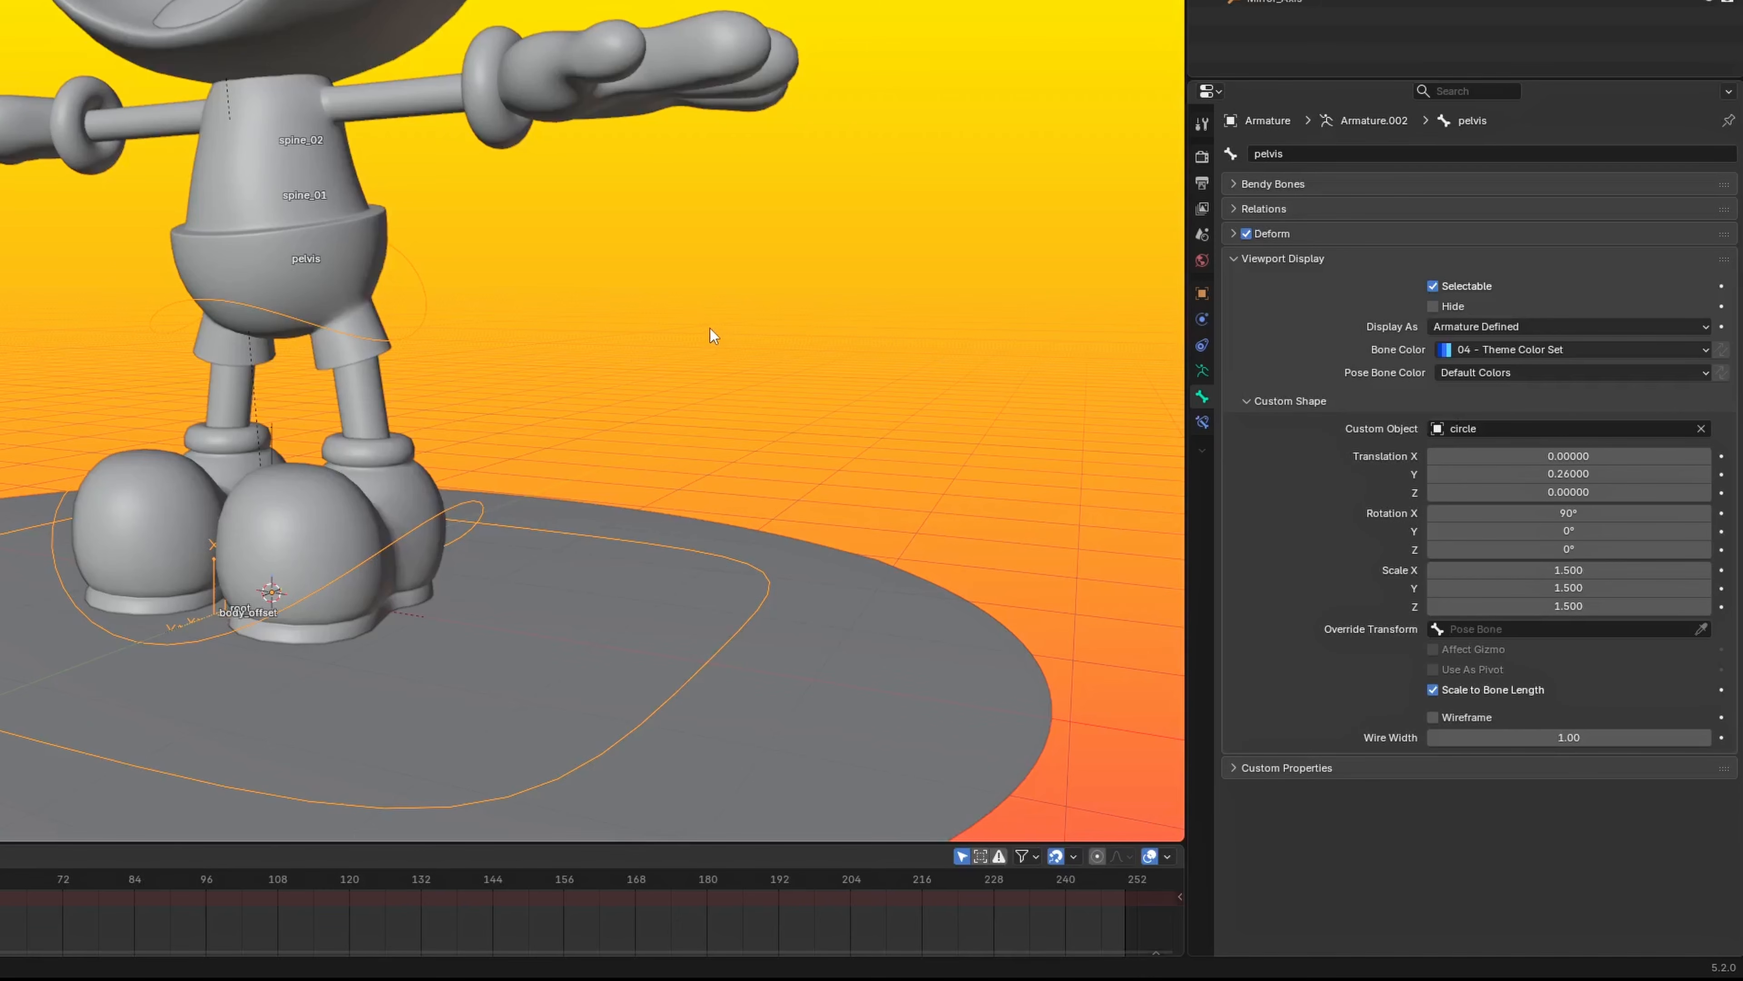
pyautogui.click(710, 336)
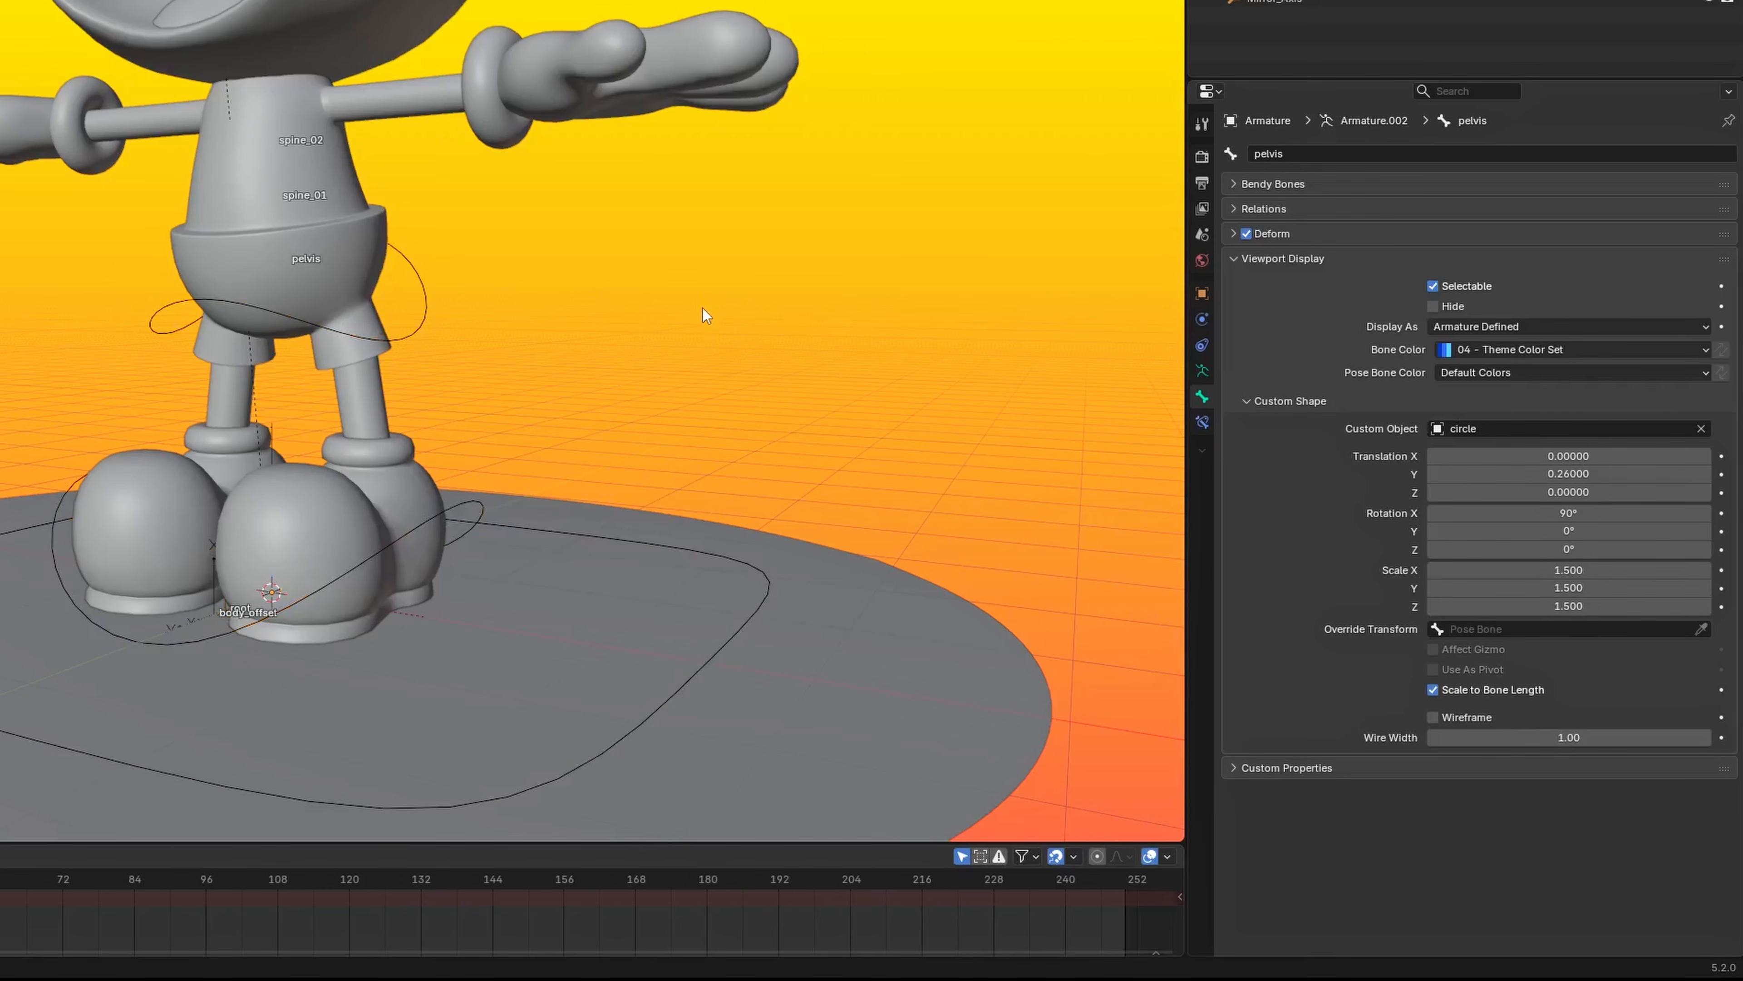
pyautogui.hotkey('ctrl', 'Tab')
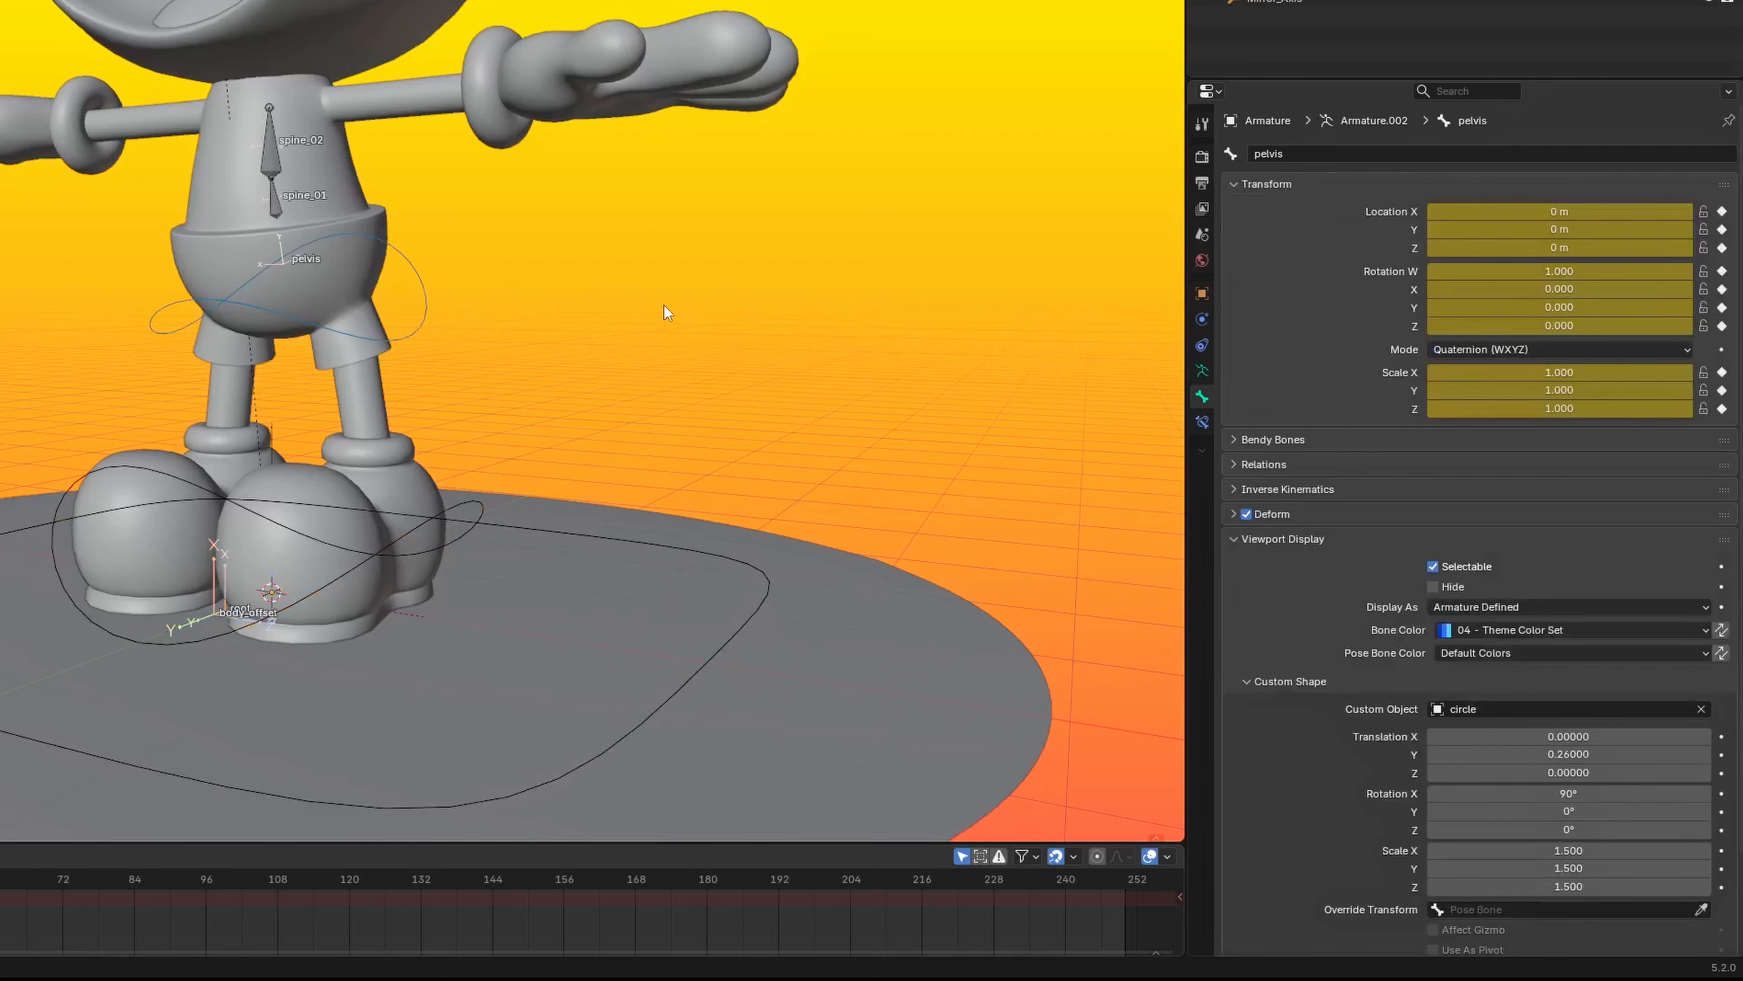
pyautogui.hotkey('ctrl', 'Tab')
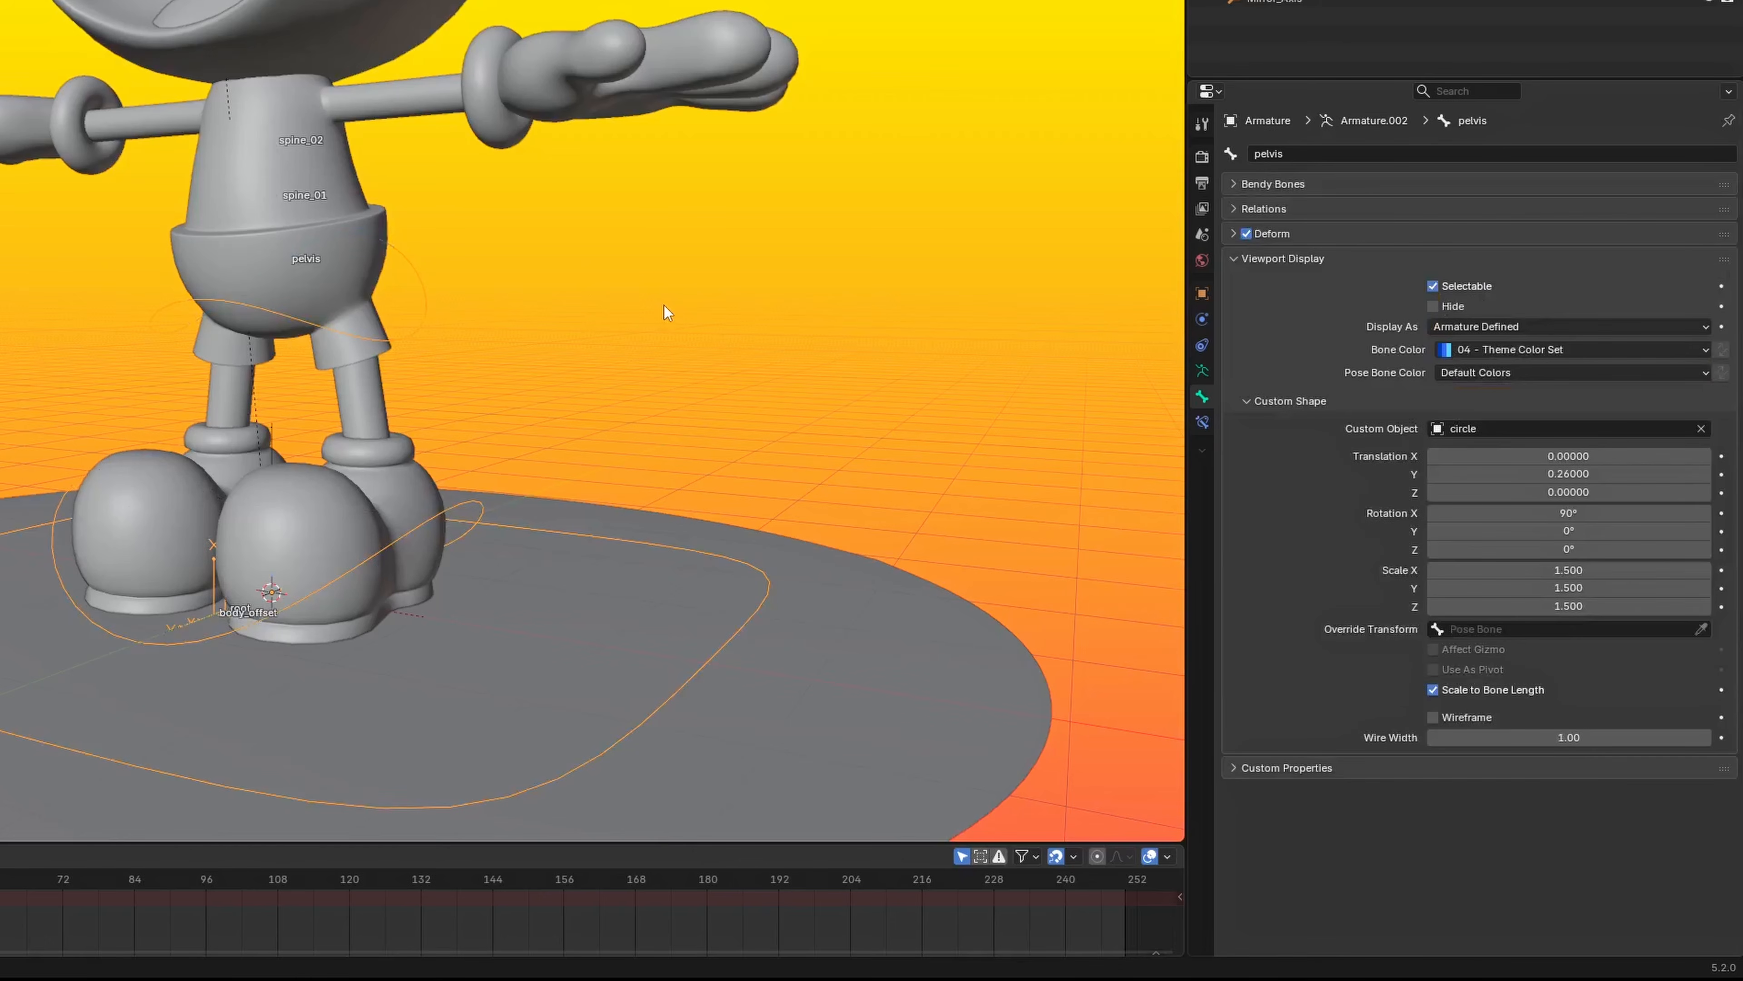
pyautogui.press('Tab')
pyautogui.press('Tab')
pyautogui.press('Tab')
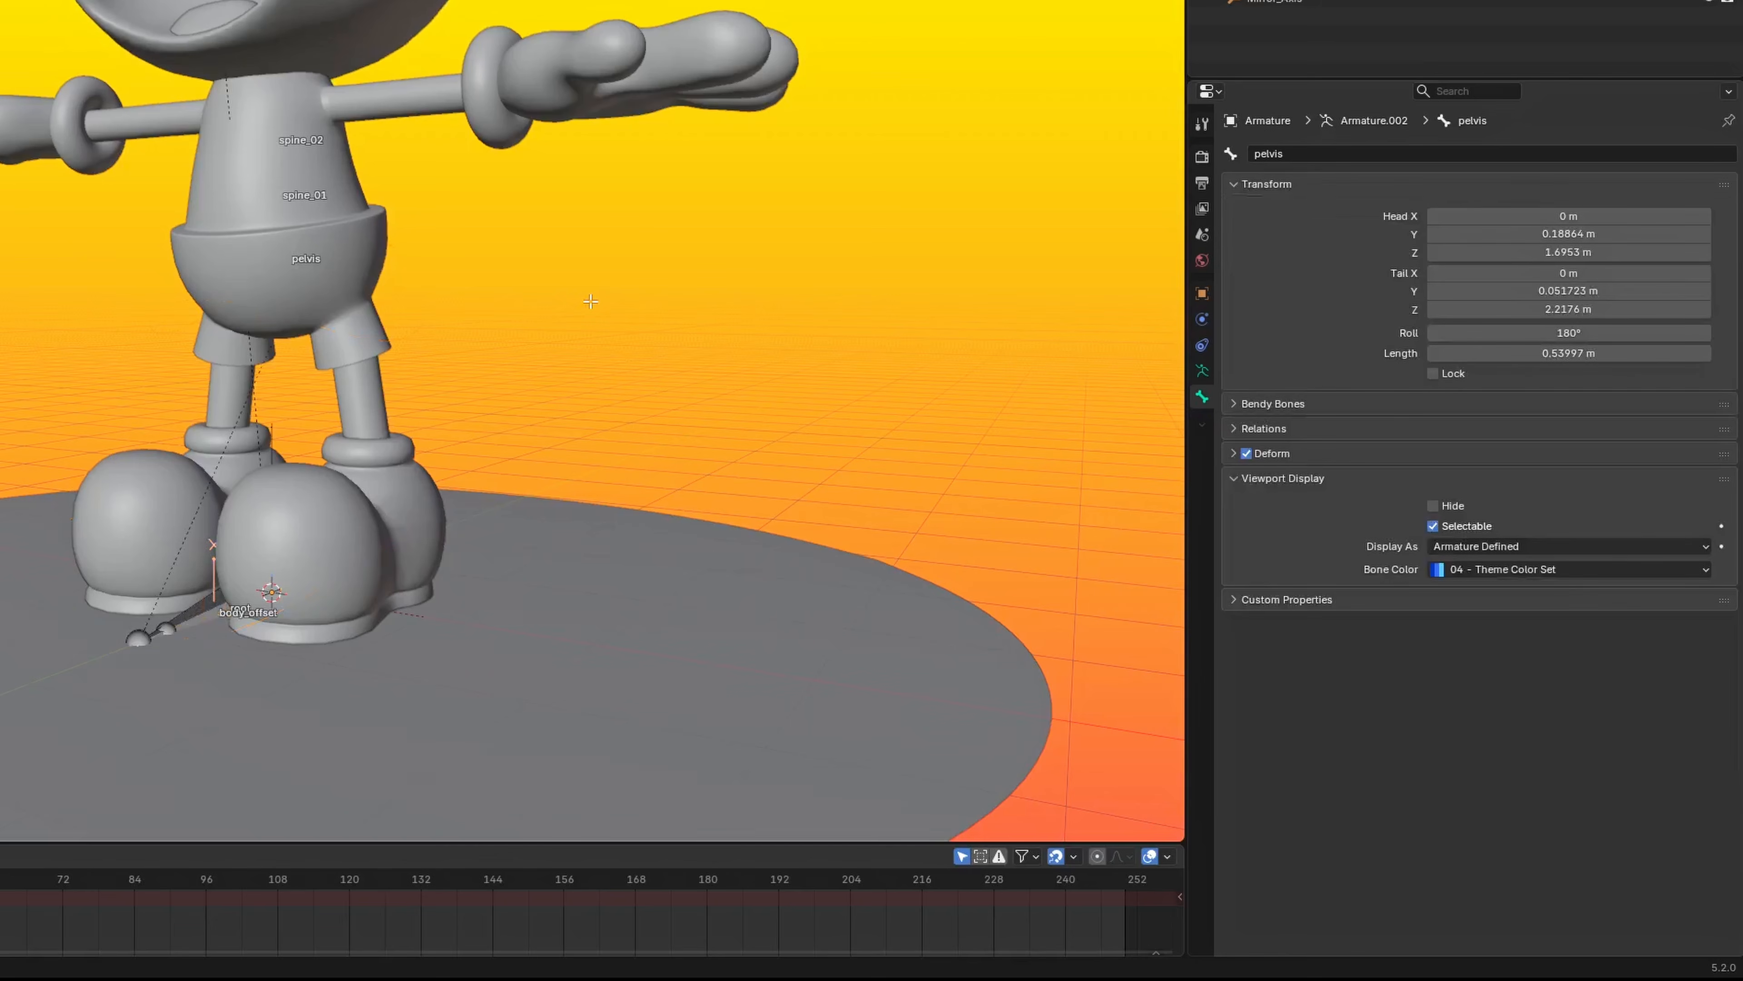
pyautogui.press('Tab')
pyautogui.hotkey('ctrl', 'Tab')
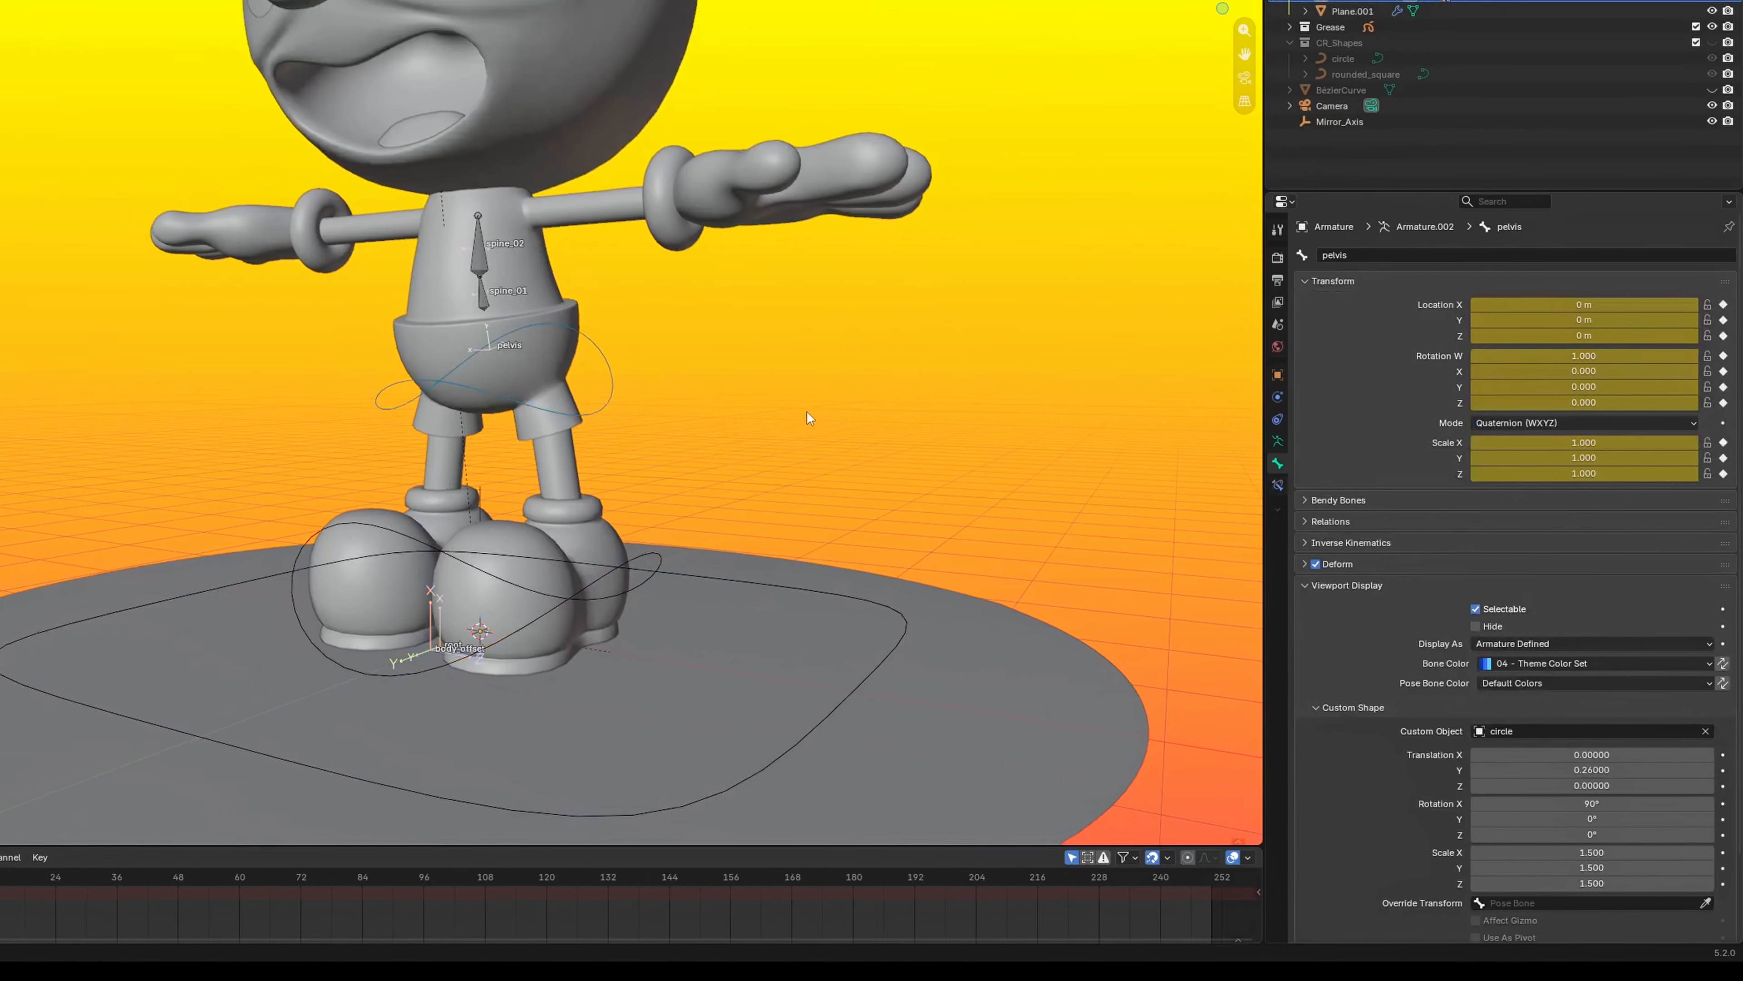
# Show the CR_Shapes collection and make it active, place the 3D cursor behind the character in top view, and switch to Object Mode.
pyautogui.moveTo(807, 417); pyautogui.dragTo(492, 418, button='middle')
pyautogui.moveTo(663, 478); pyautogui.dragTo(349, 468, button='middle')
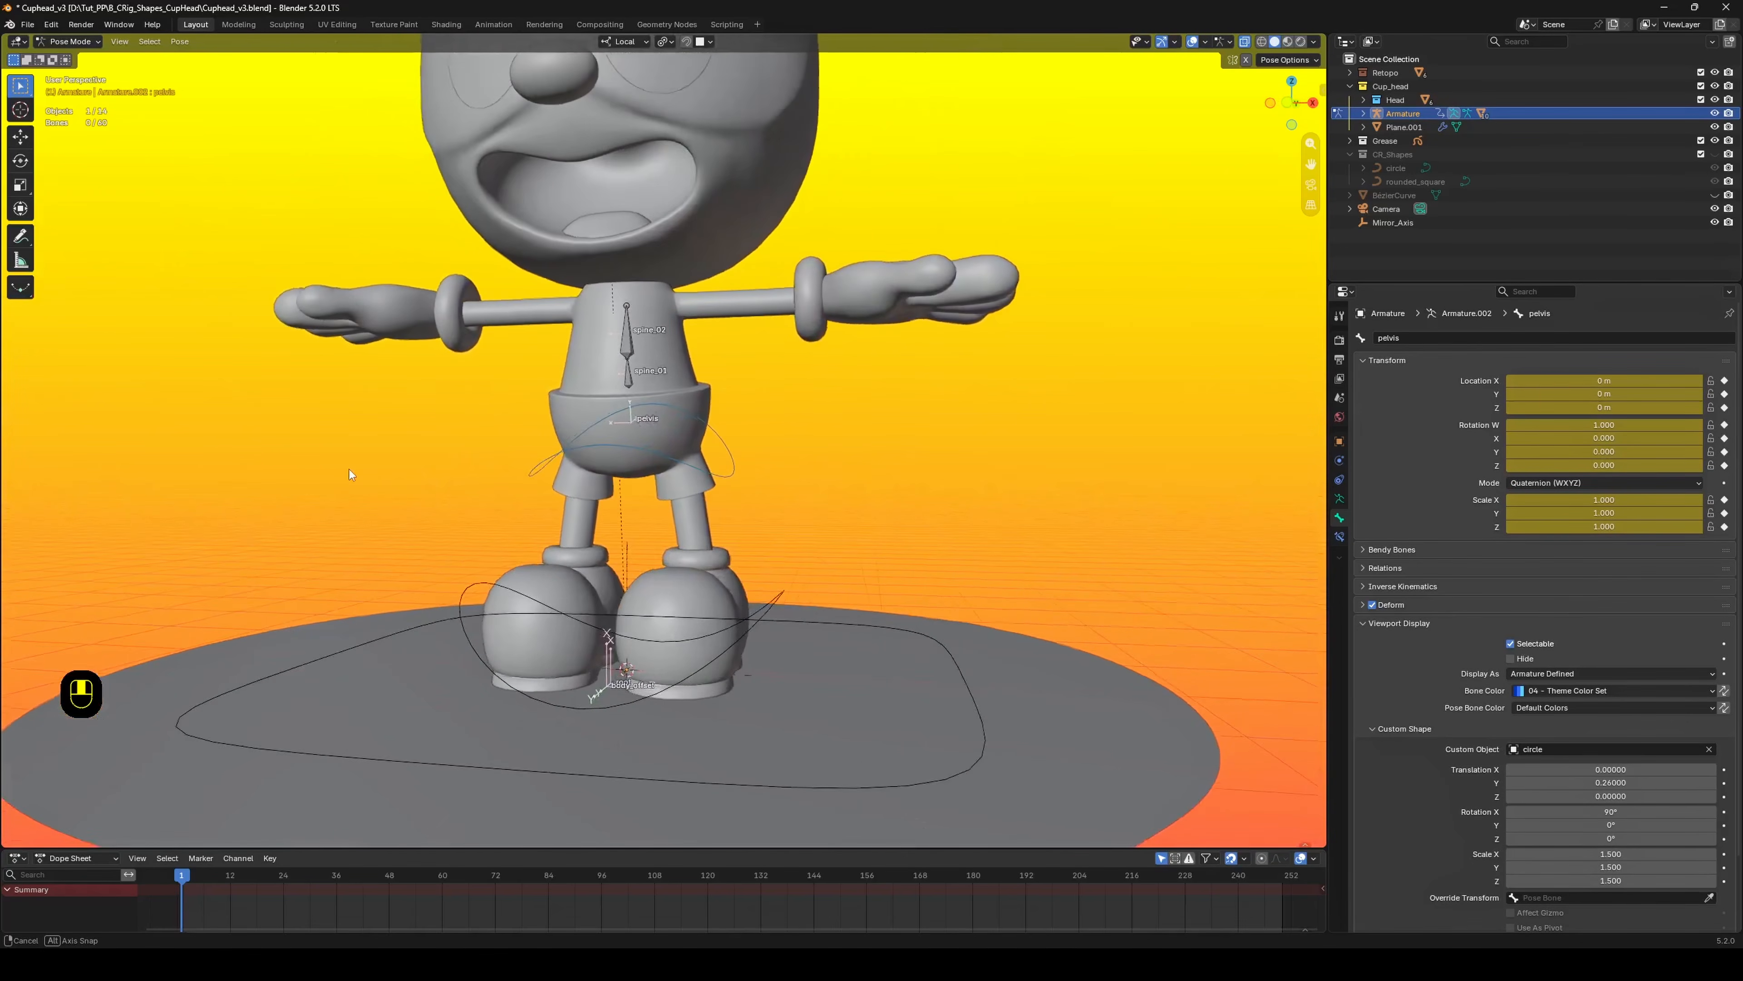
pyautogui.moveTo(349, 469); pyautogui.dragTo(296, 471, button='middle')
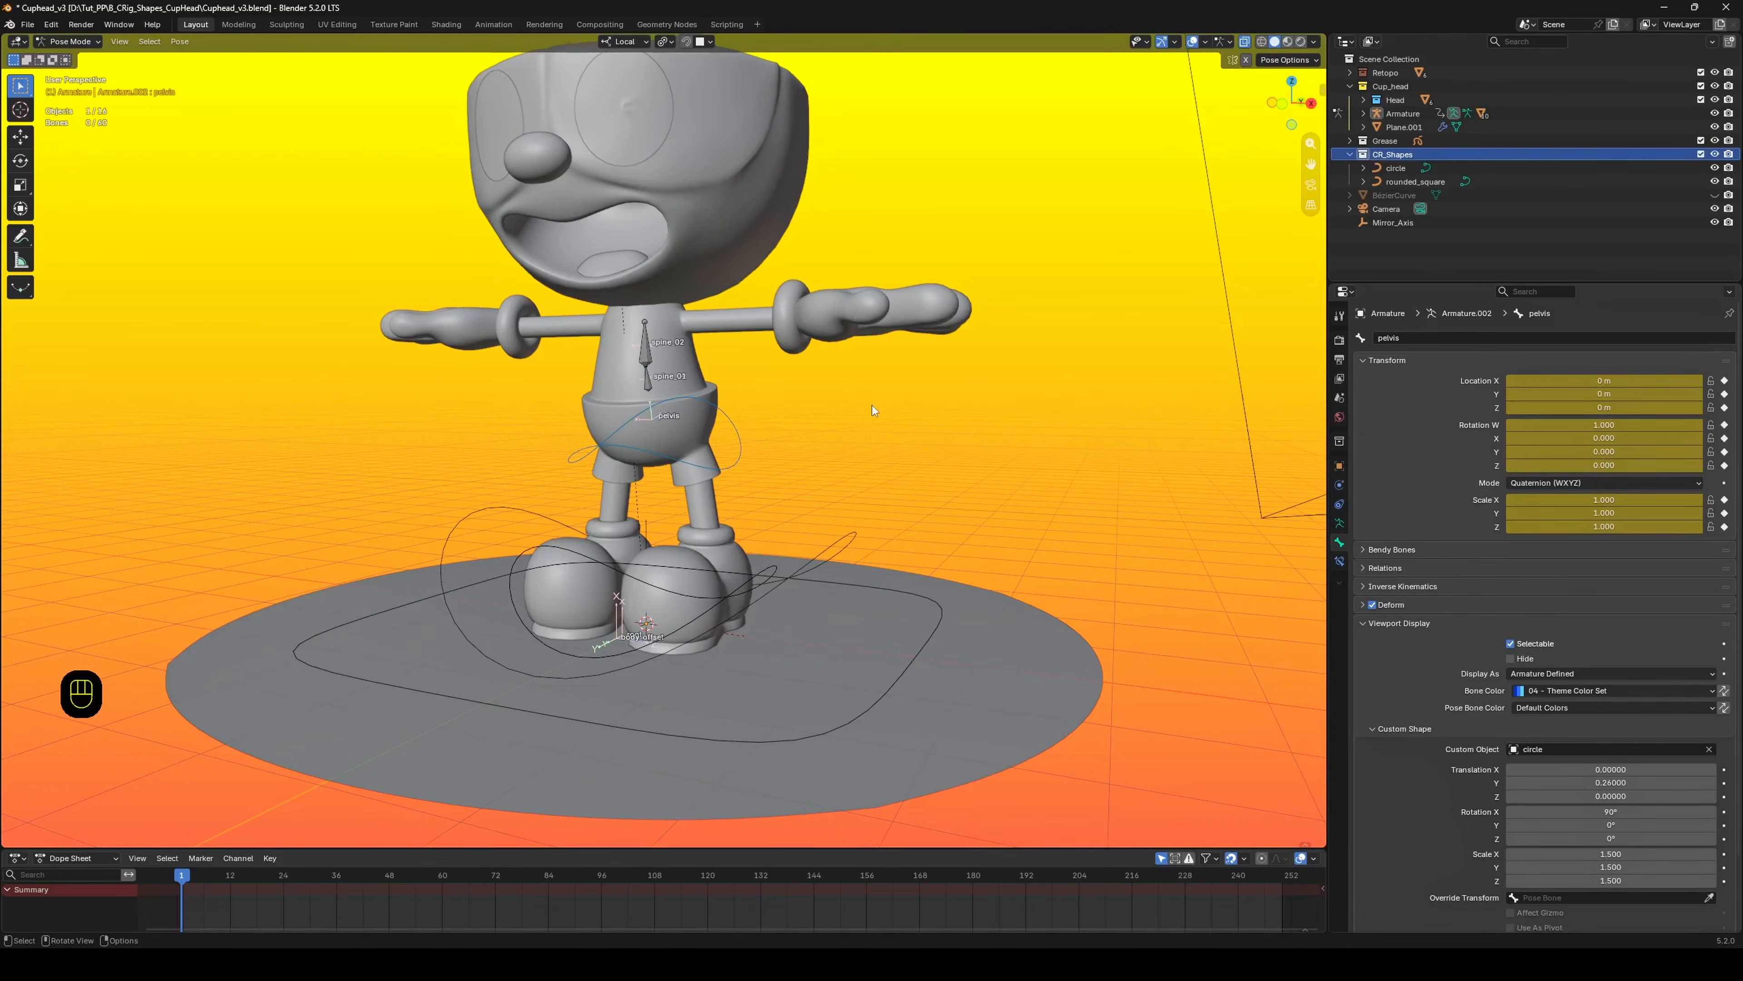
pyautogui.press('ctrl')
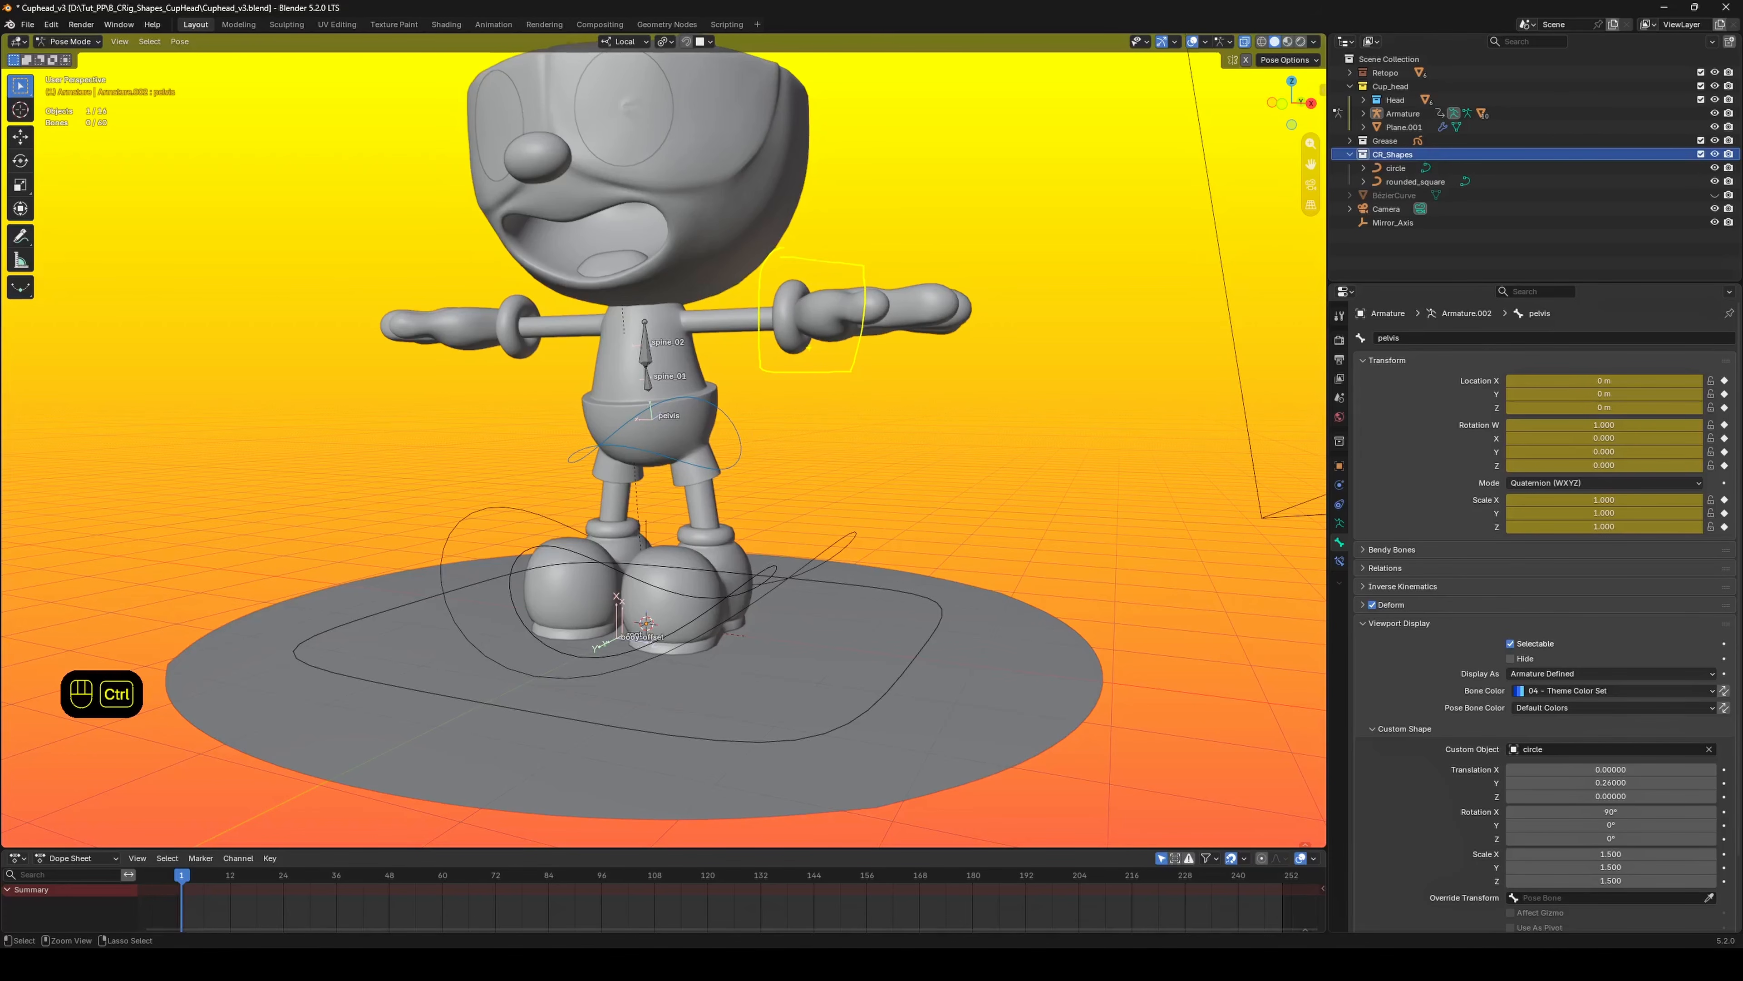
pyautogui.moveTo(858, 455); pyautogui.dragTo(910, 442, button='middle')
pyautogui.keyDown('shift'); pyautogui.moveTo(976, 317); pyautogui.dragTo(837, 455, button='middle'); pyautogui.keyUp('shift')
pyautogui.keyDown('shift'); pyautogui.moveTo(777, 413); pyautogui.dragTo(971, 423, button='right'); pyautogui.keyUp('shift')
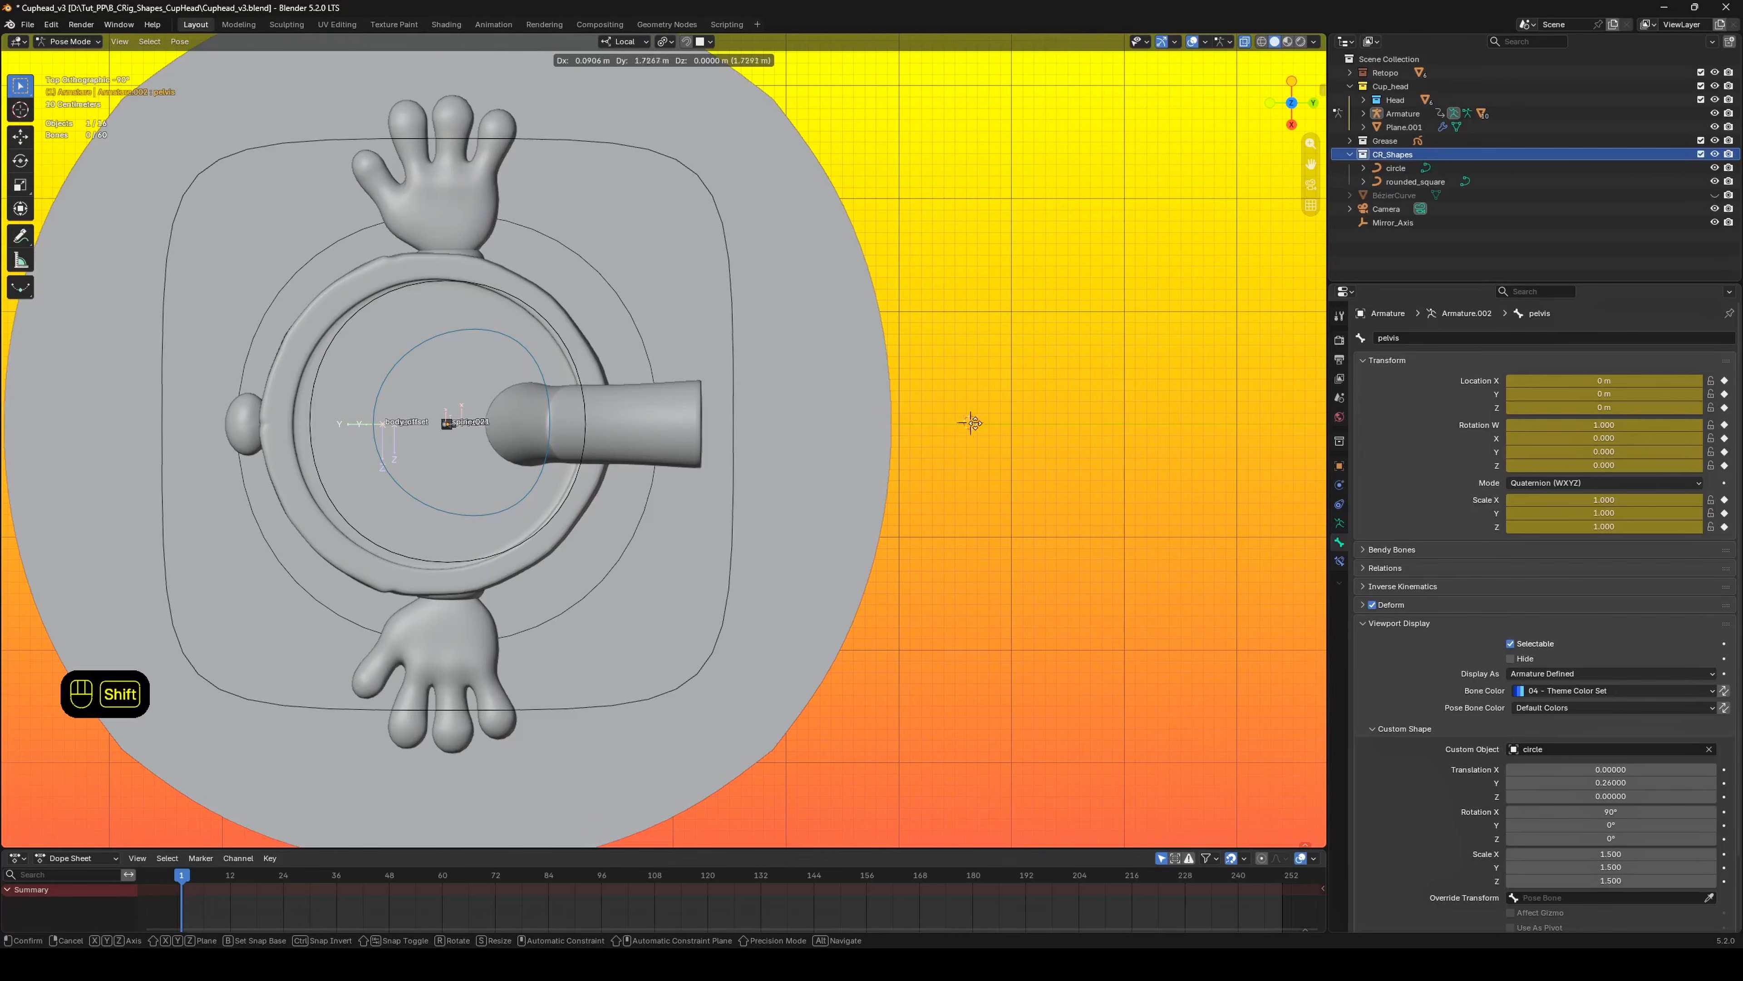
pyautogui.moveTo(935, 543); pyautogui.dragTo(979, 390, button='middle')
pyautogui.hotkey('shift', 'a')
pyautogui.moveTo(1016, 494); pyautogui.dragTo(1044, 450, button='middle')
pyautogui.hotkey('ctrl', 'Tab')
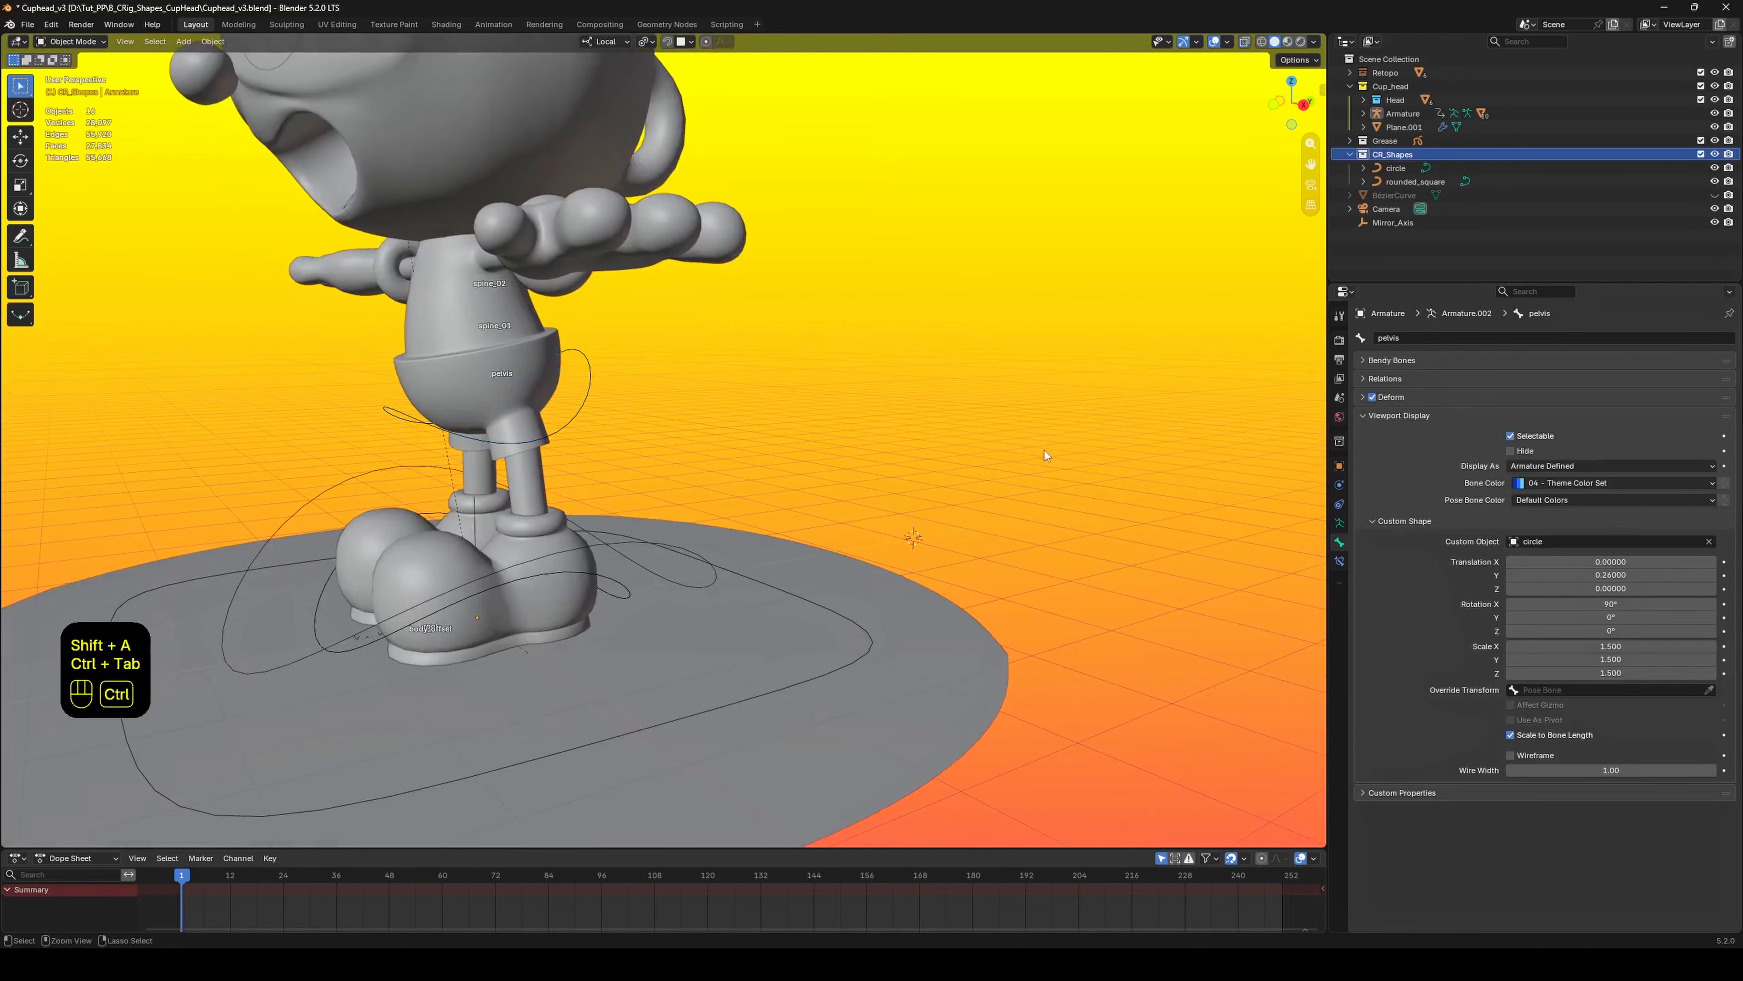
# Add a cube at the 3D cursor, scale it down to about 0.67, and apply its rotation and scale.
pyautogui.hotkey('shift', 'a')
pyautogui.moveTo(1048, 445)
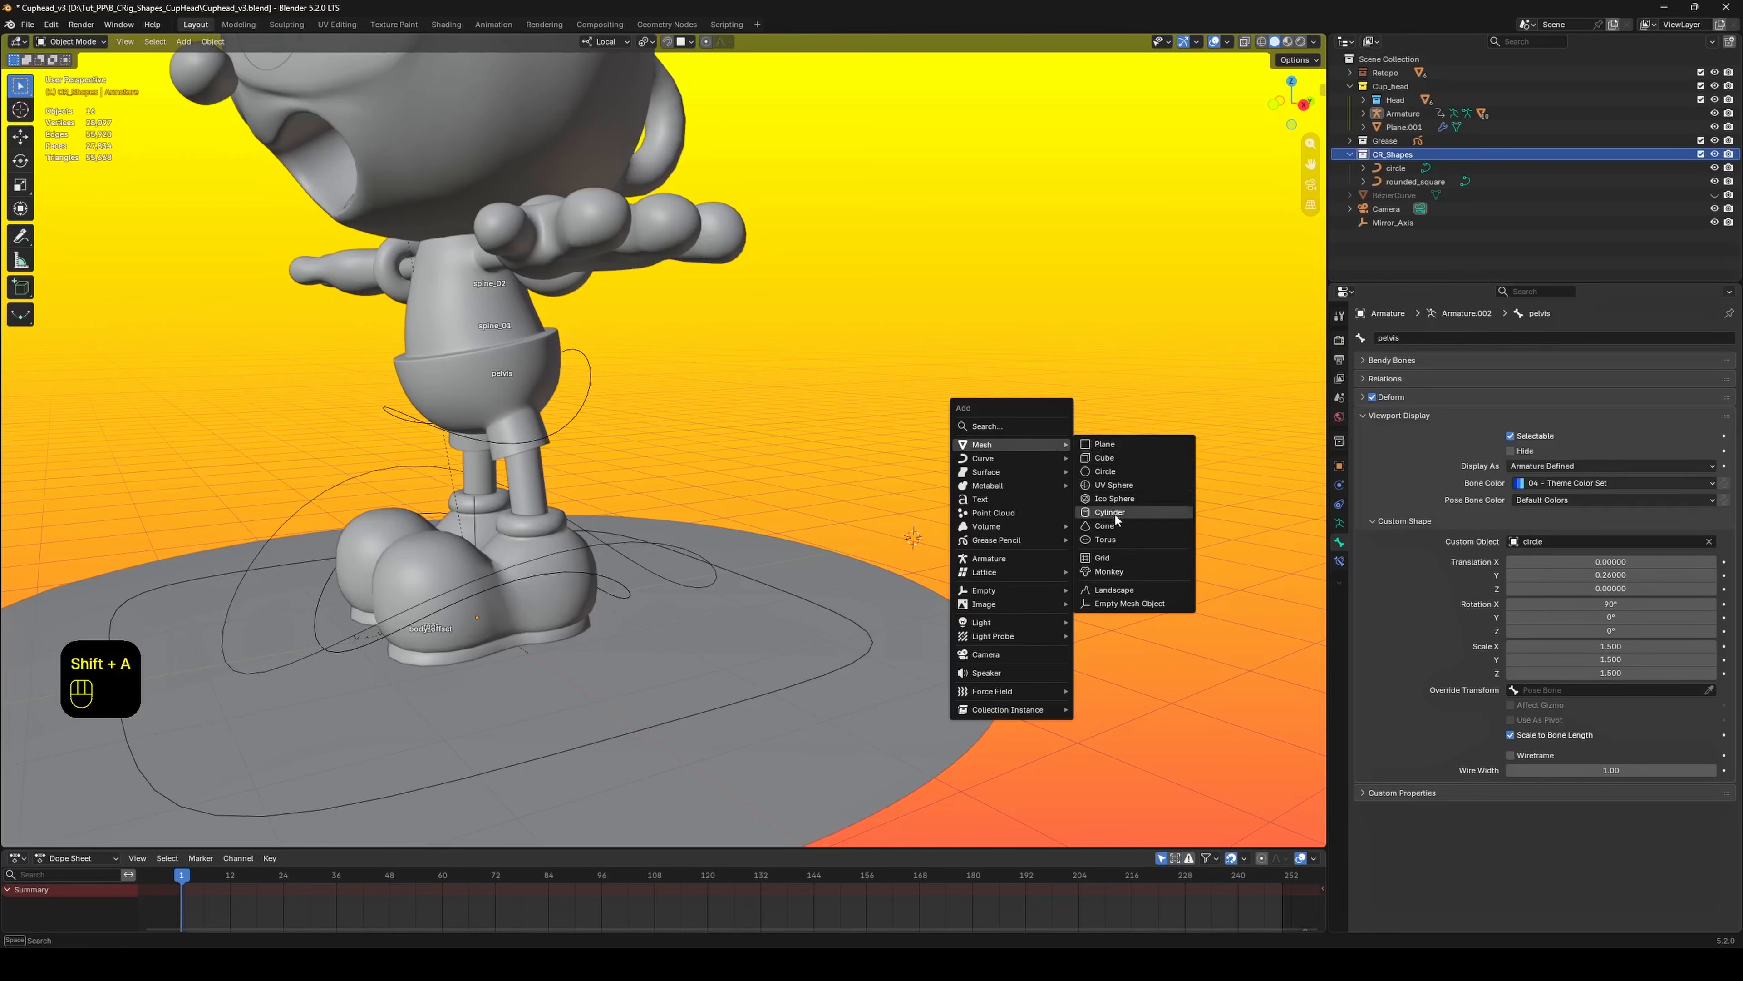
pyautogui.click(1126, 455)
pyautogui.press('s')
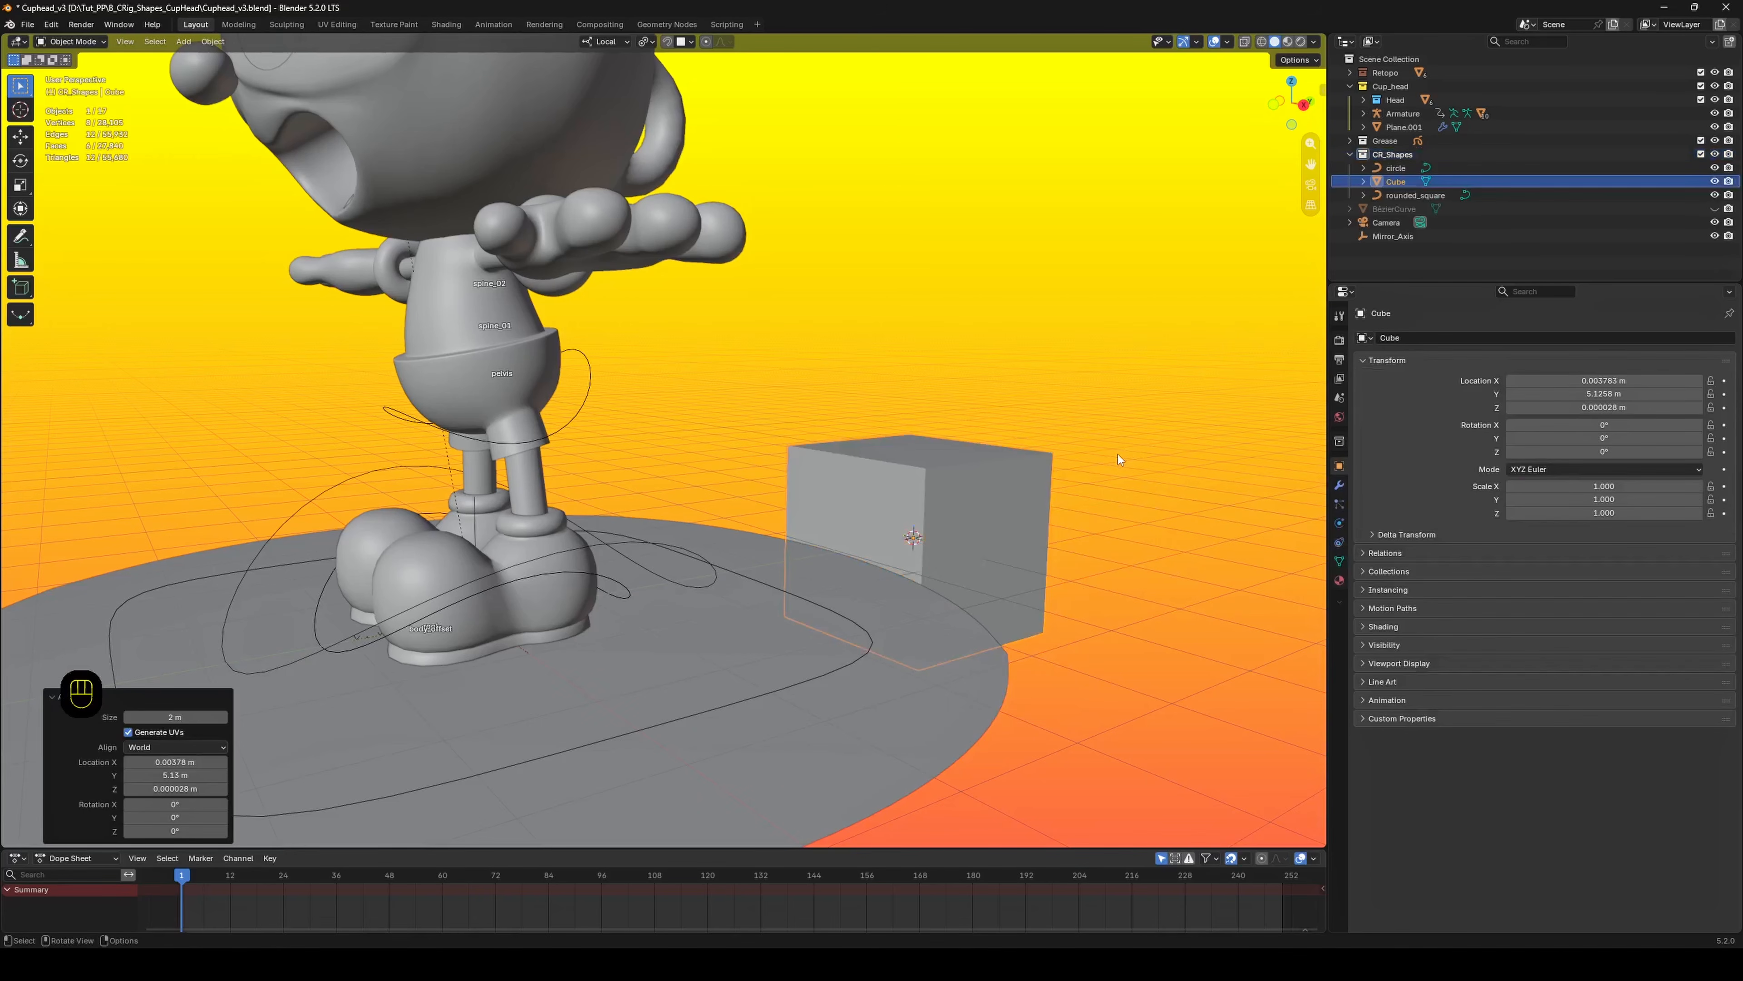
pyautogui.click(1079, 518)
pyautogui.hotkey('ctrl', 'a')
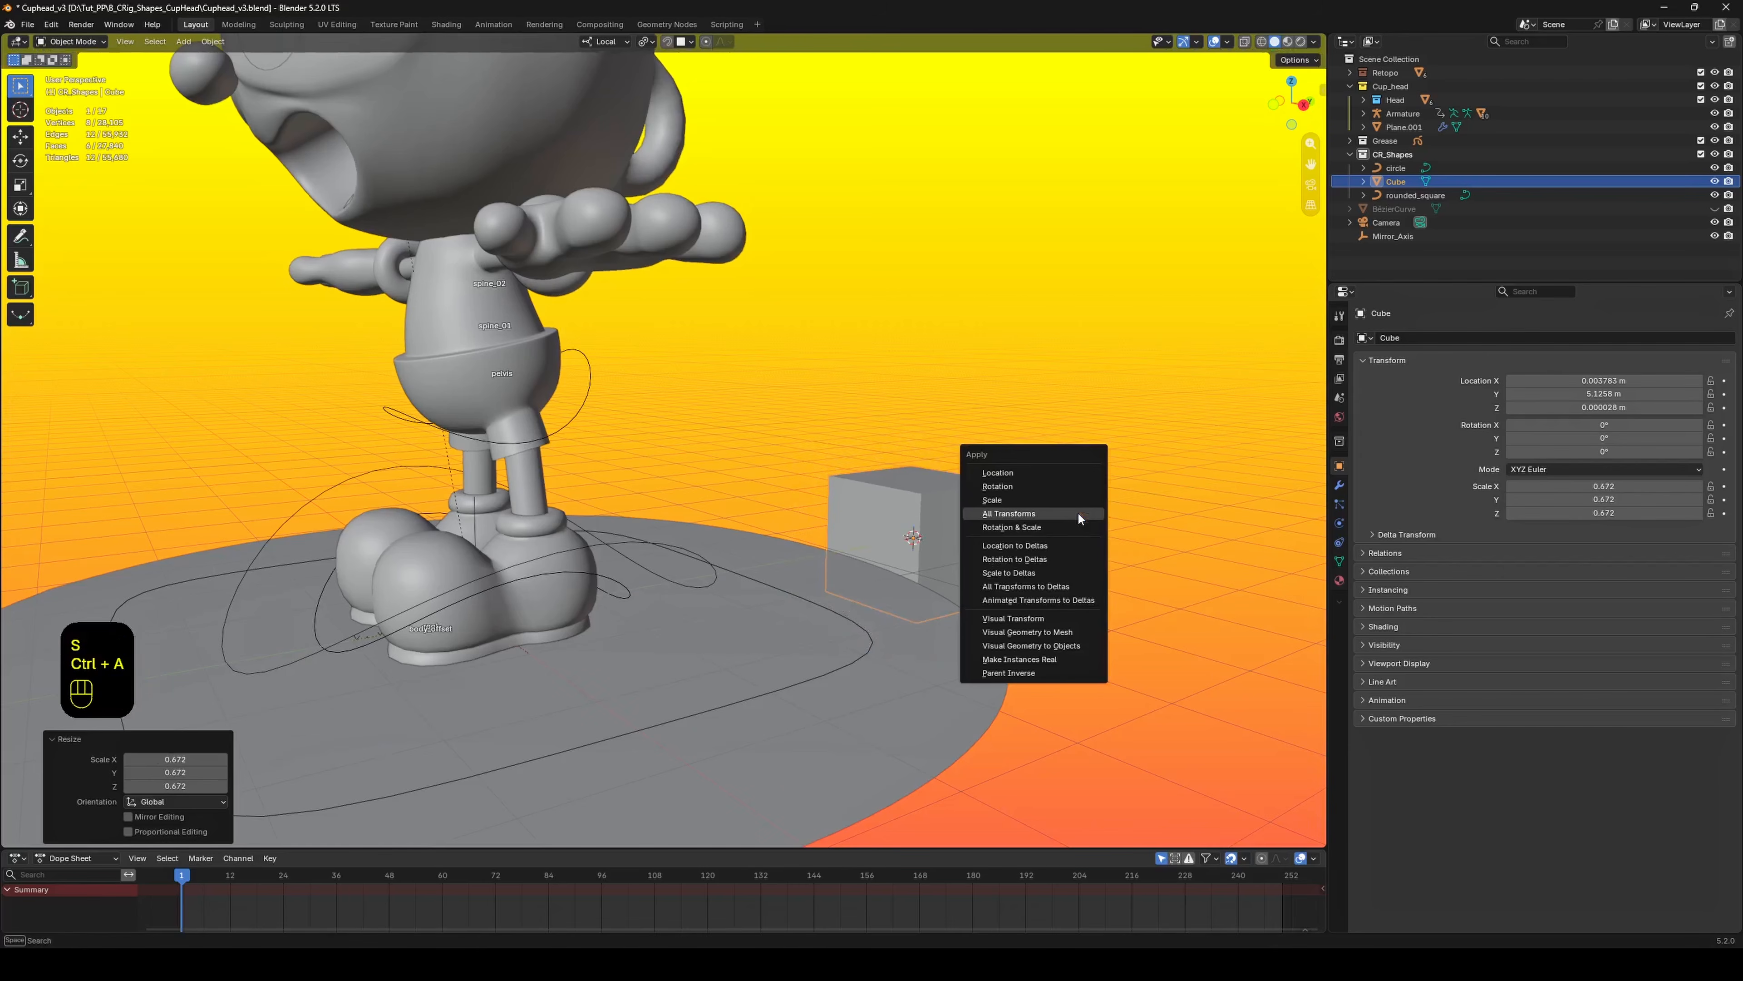
pyautogui.click(1042, 526)
# Select the armature, hide the CR_Shapes collection, and enter Pose Mode with the spine_02 bone selected.
pyautogui.moveTo(634, 410); pyautogui.dragTo(739, 434, button='middle')
pyautogui.click(715, 429)
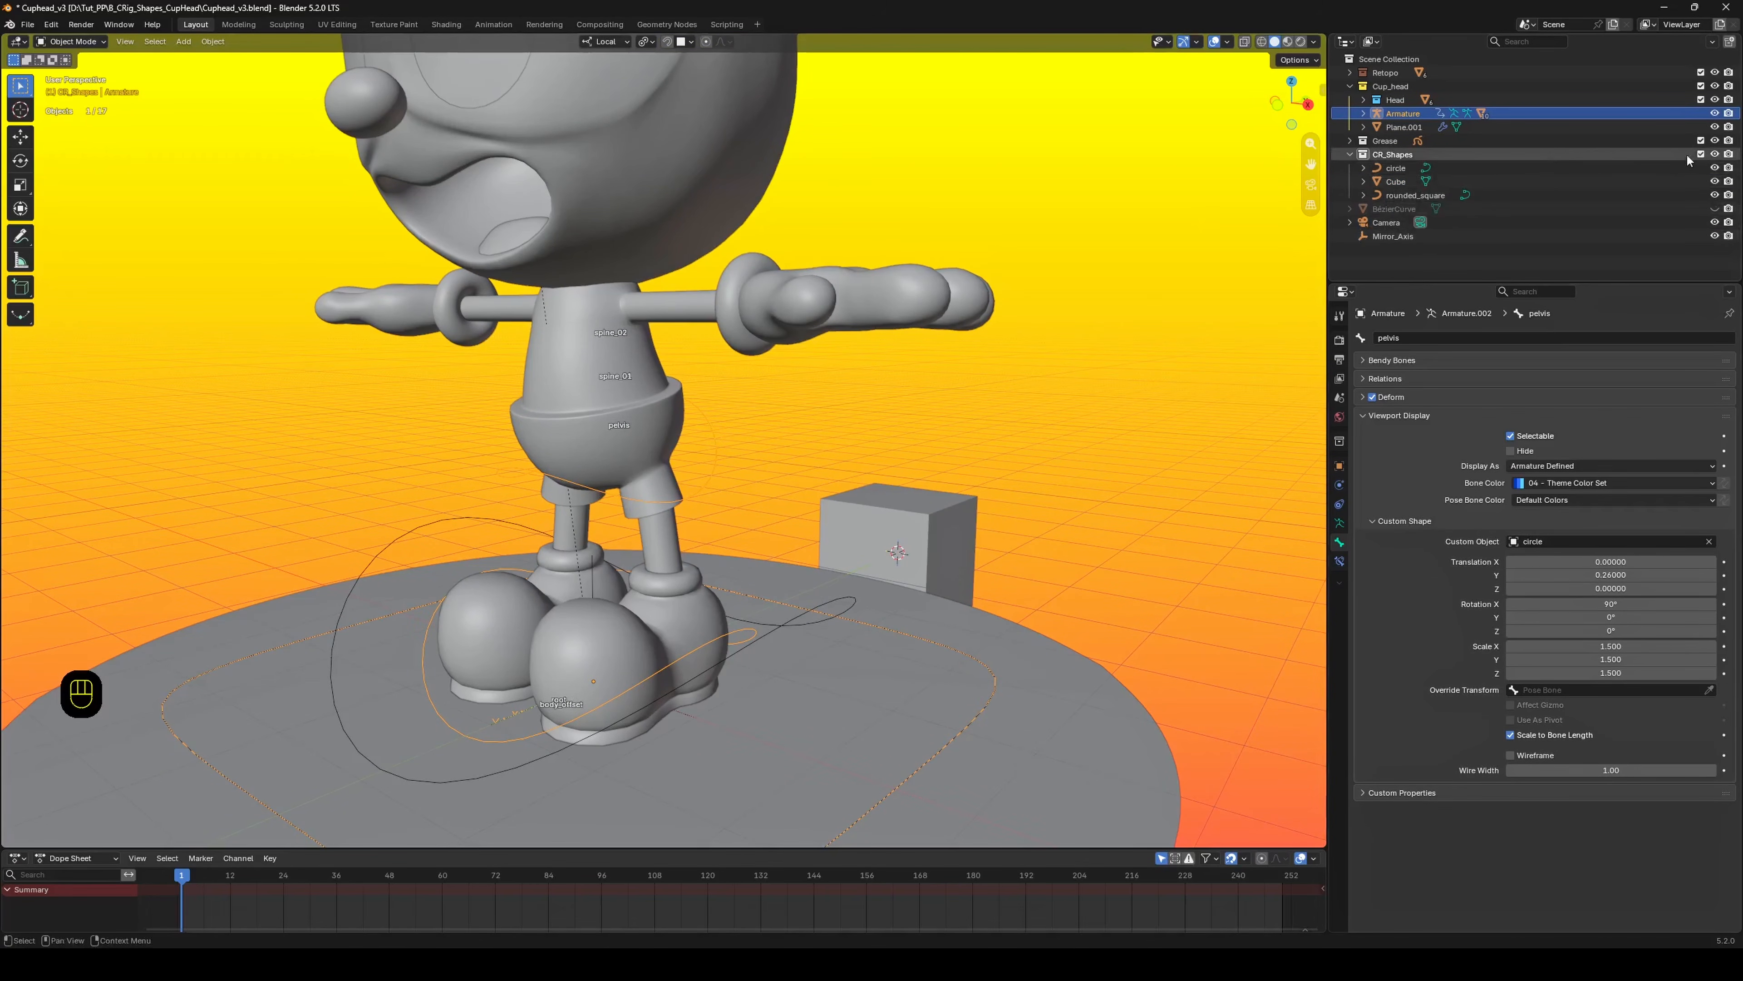
pyautogui.click(1714, 154)
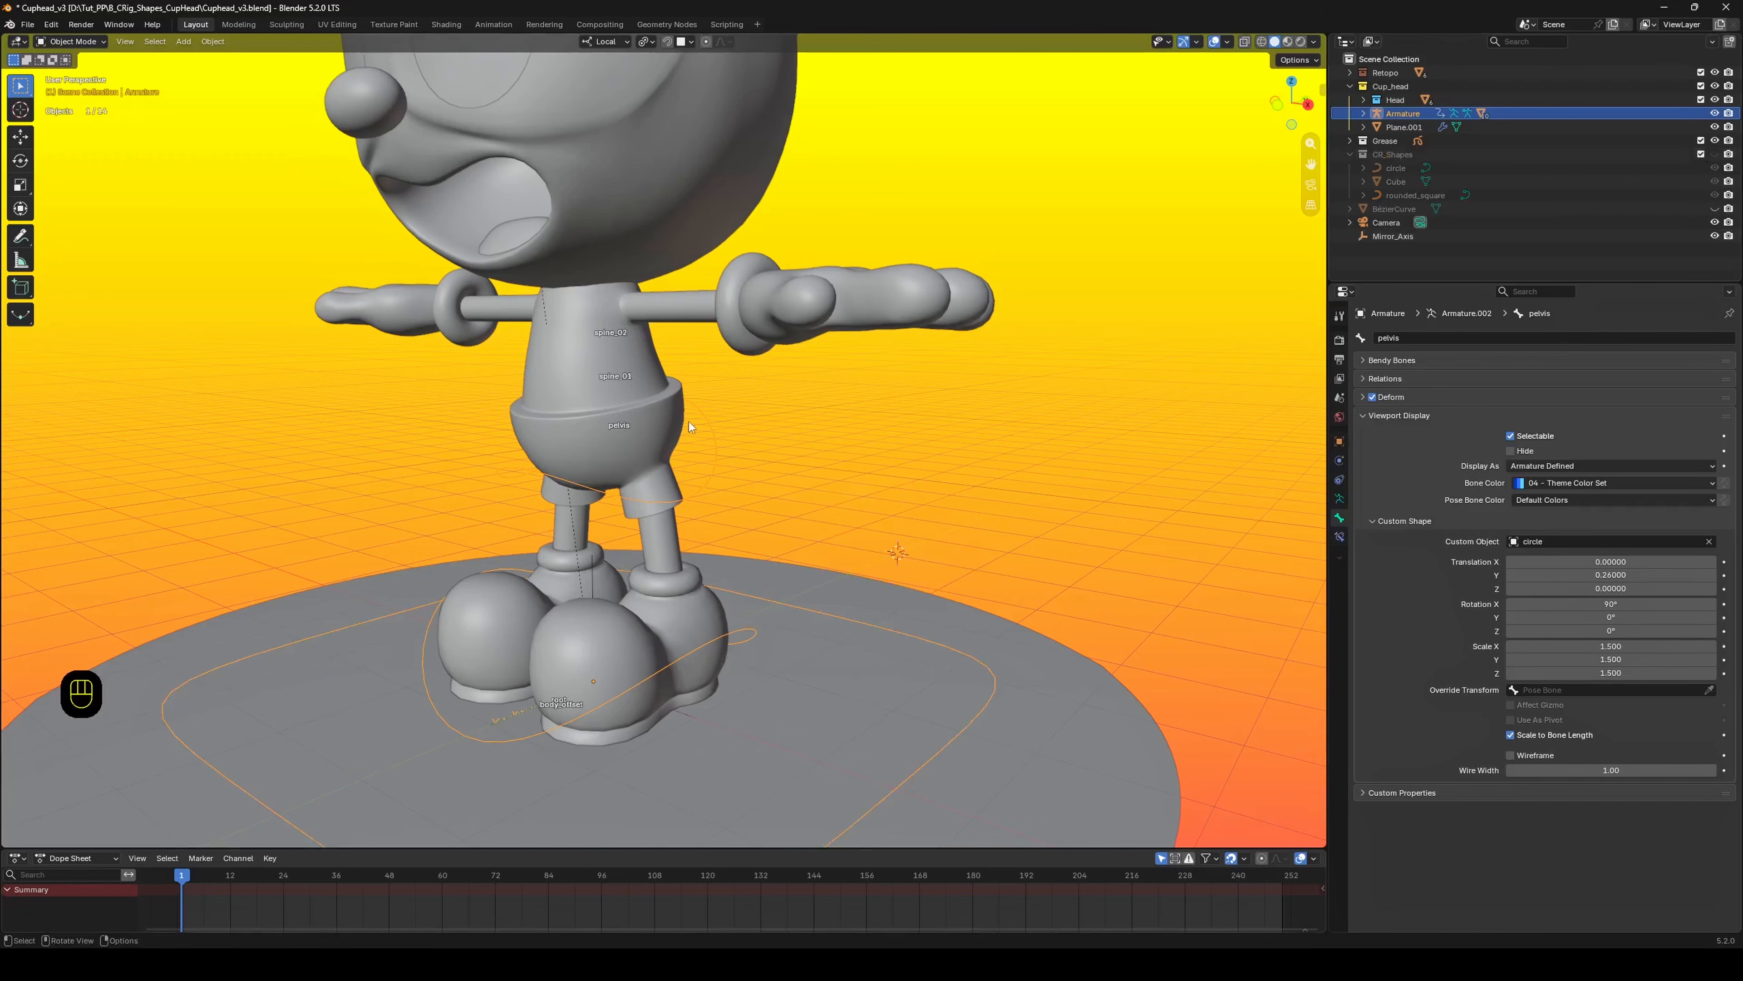
pyautogui.hotkey('ctrl', 'Tab')
pyautogui.click(582, 355)
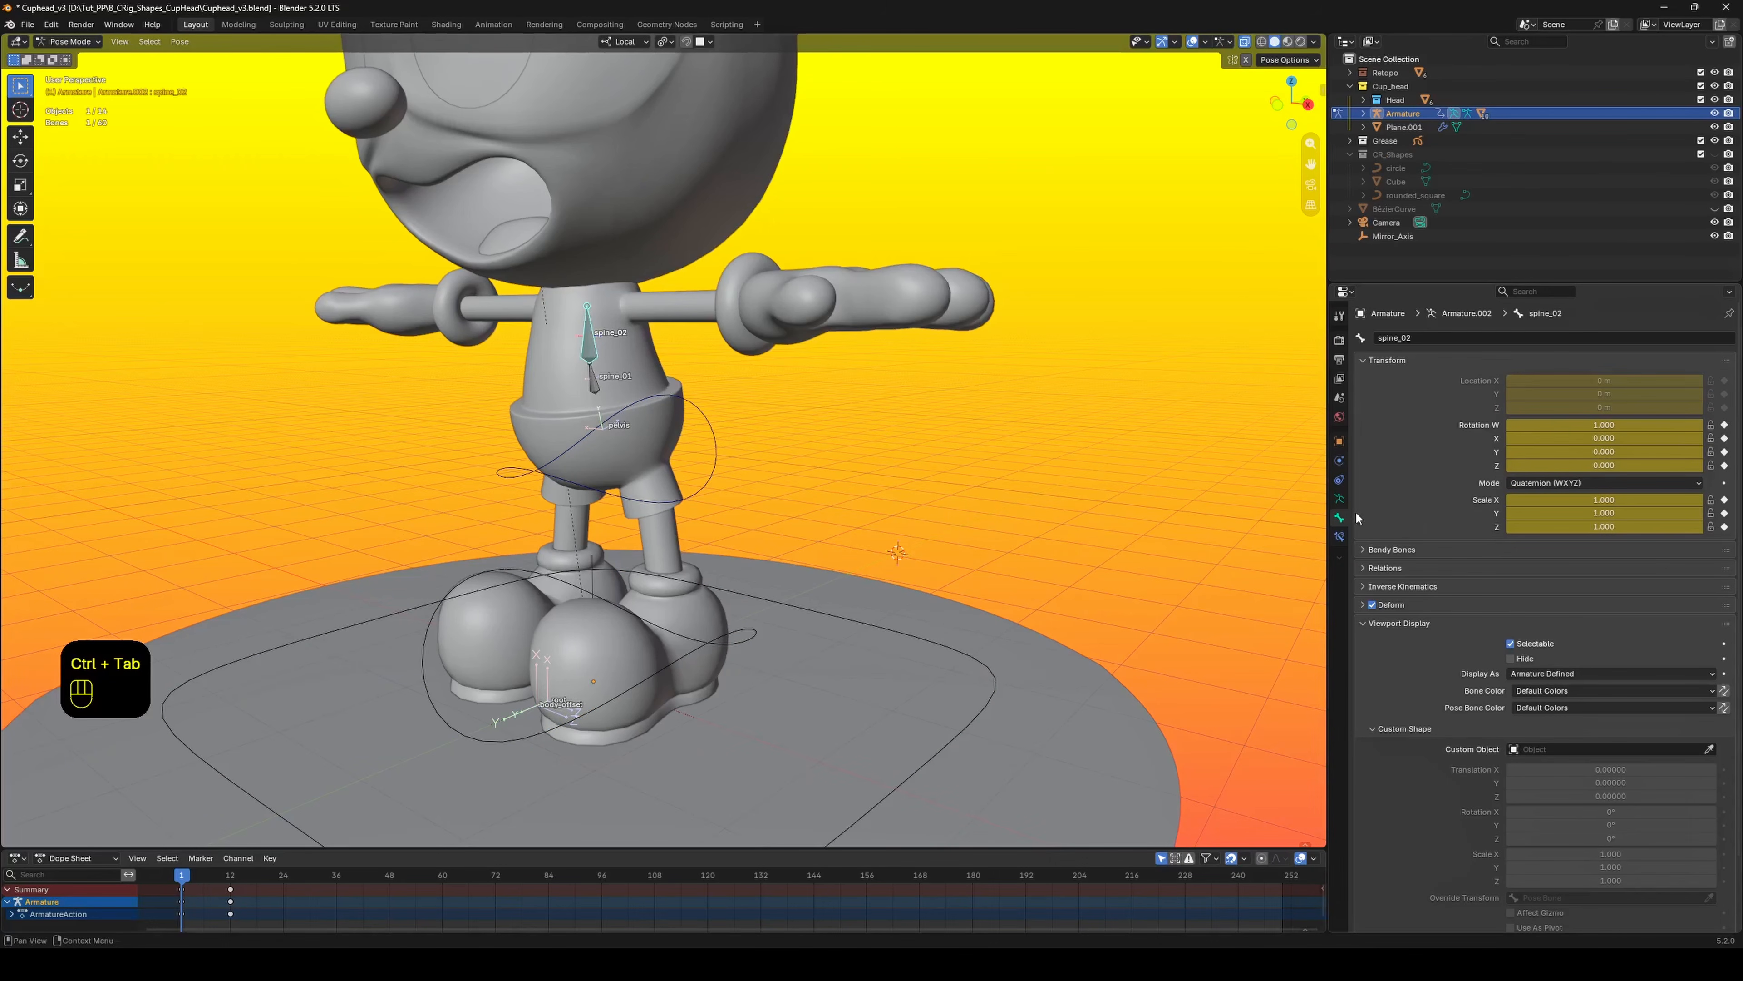
# Hide the base and body bone collections and show the IK_arm_l bone collection.
pyautogui.click(1339, 498)
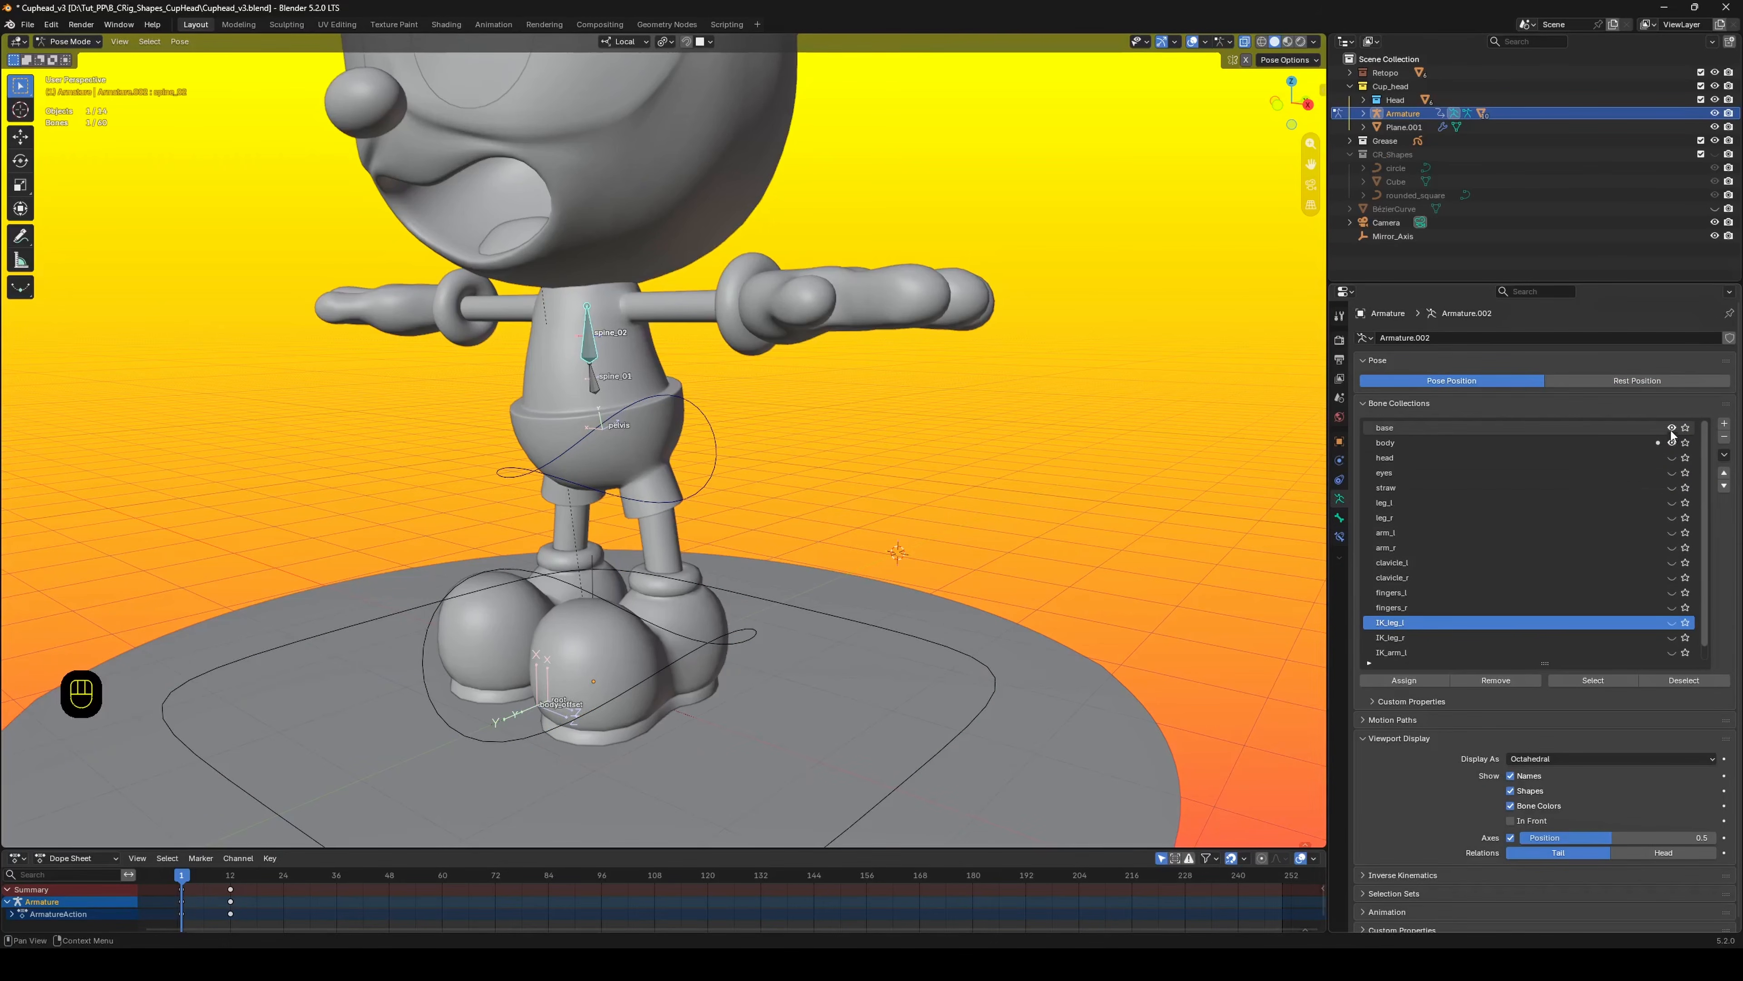
pyautogui.moveTo(1672, 427); pyautogui.dragTo(1672, 442)
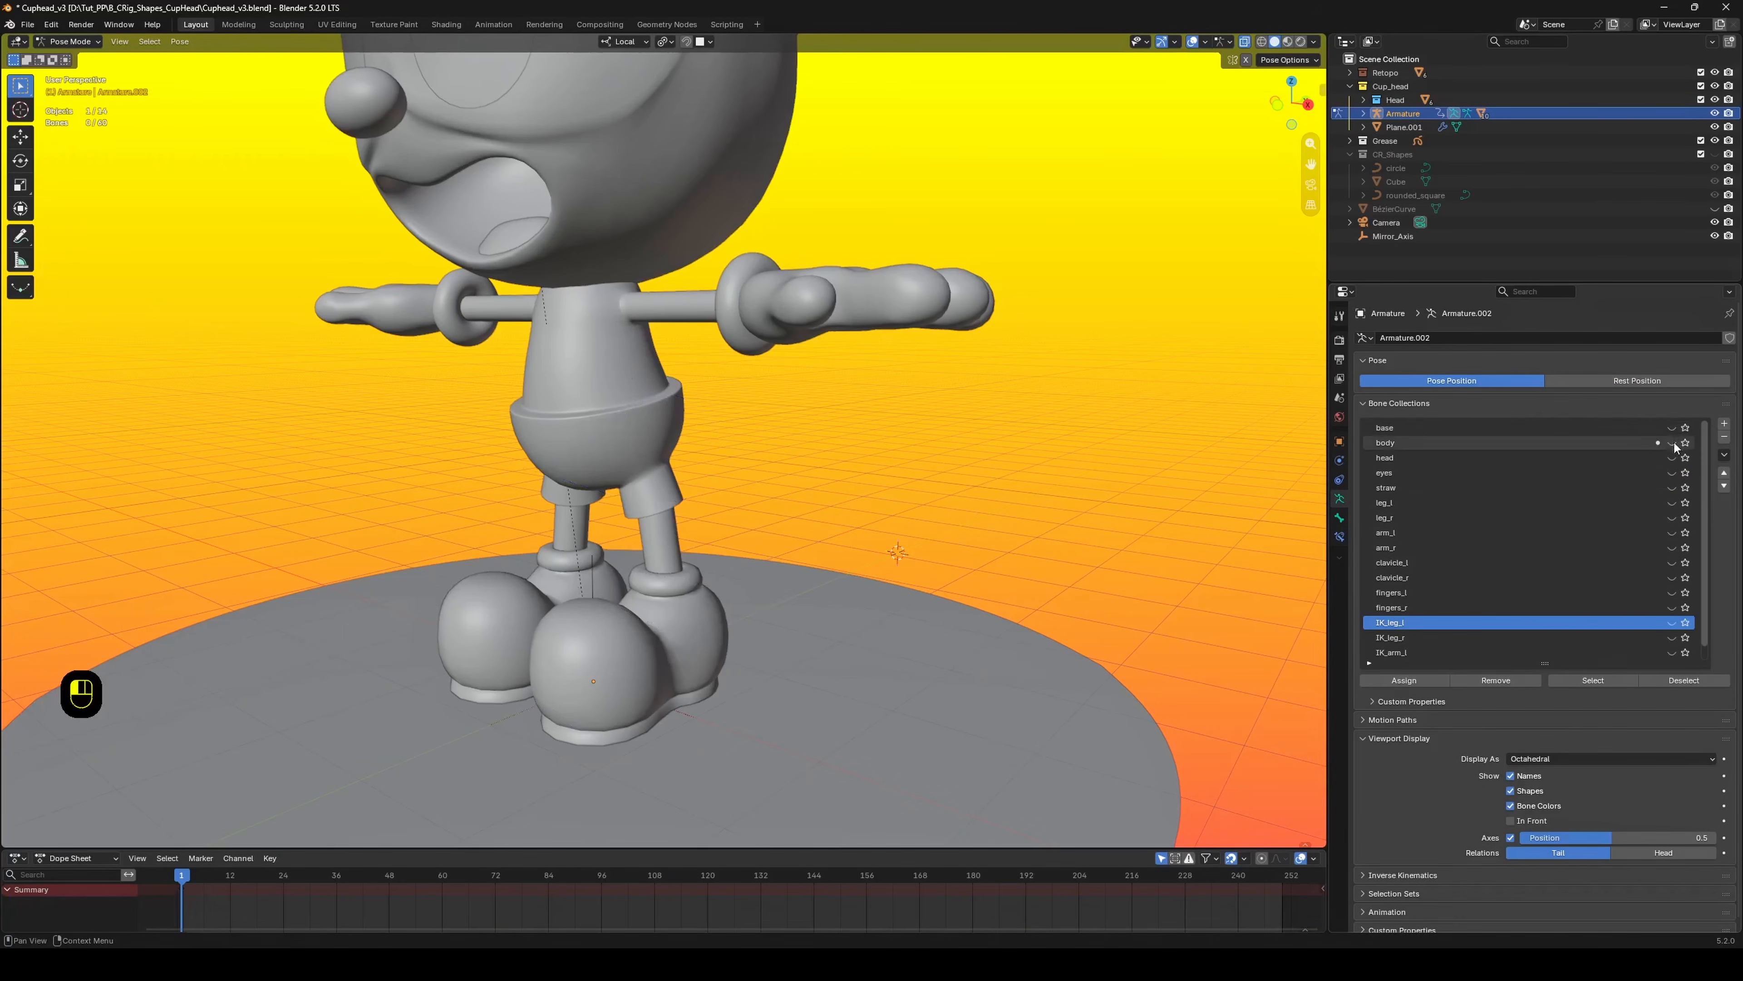
pyautogui.scroll(-1, 1648, 638)
pyautogui.click(1673, 638)
# Assign the Cube object as the custom shape of the left hand's IK bone.
pyautogui.moveTo(892, 481); pyautogui.dragTo(763, 443, button='middle')
pyautogui.click(764, 443)
pyautogui.scroll(-1, 1489, 721)
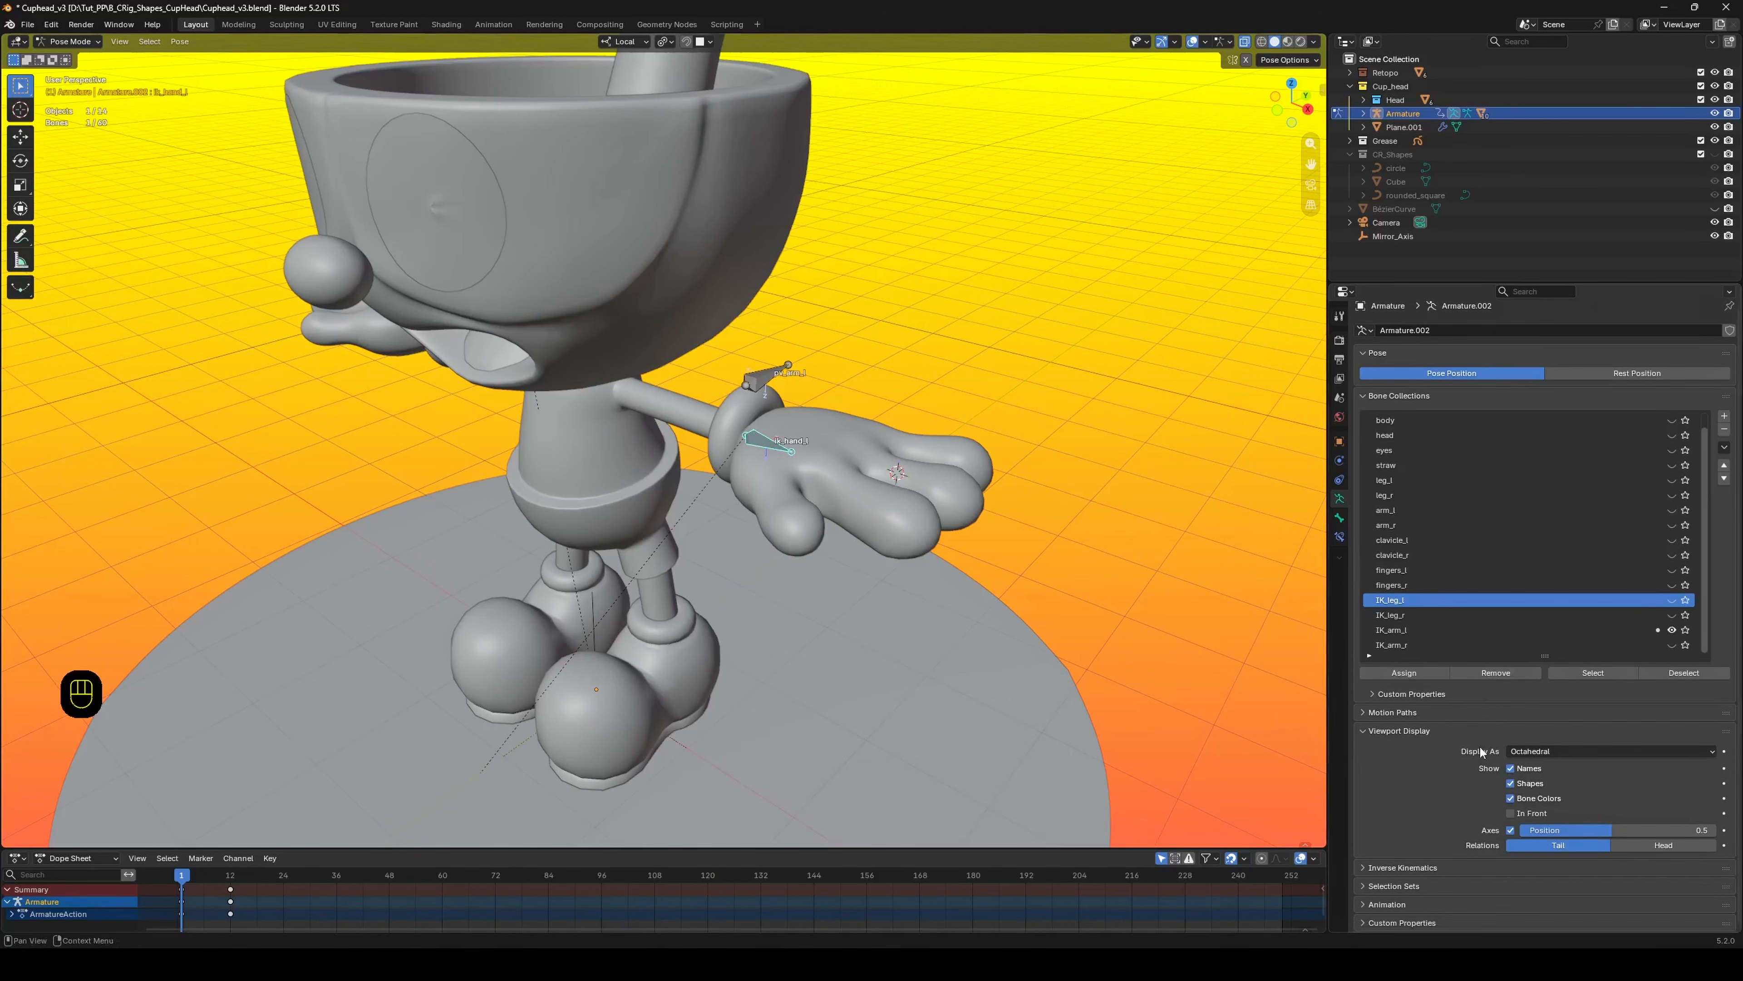
pyautogui.click(1340, 522)
pyautogui.scroll(-2, 1566, 618)
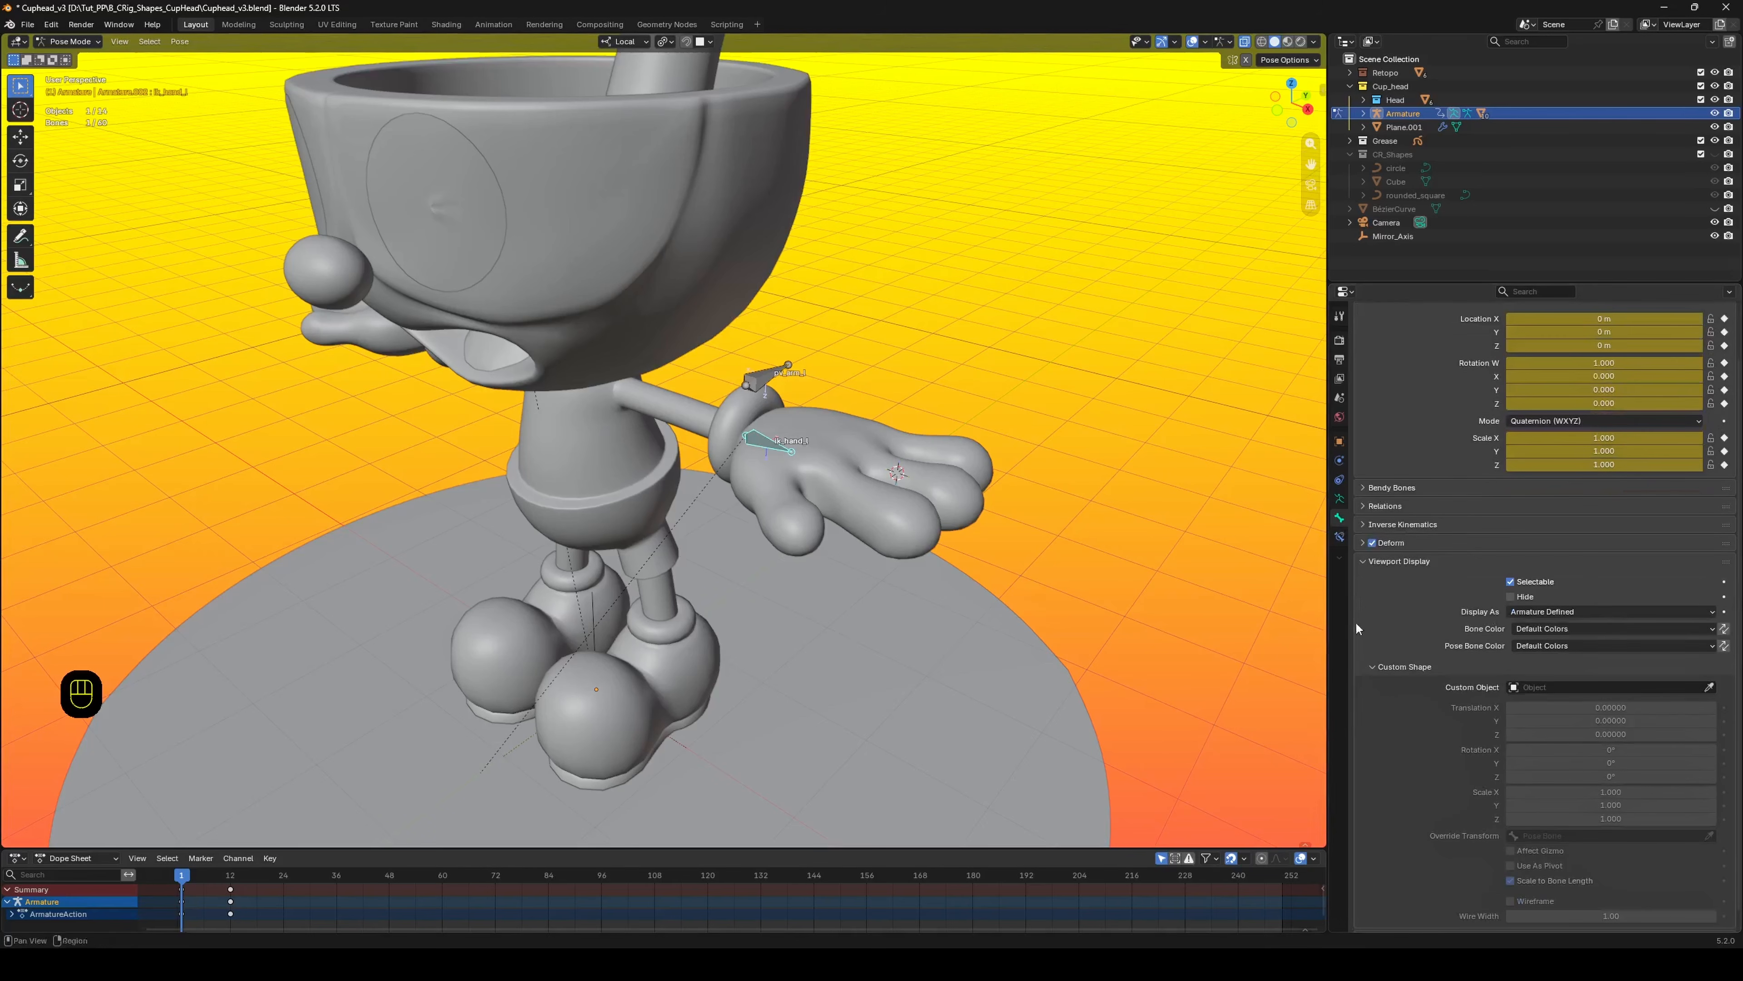
pyautogui.click(1566, 687)
pyautogui.write('cube')
pyautogui.click(1554, 710)
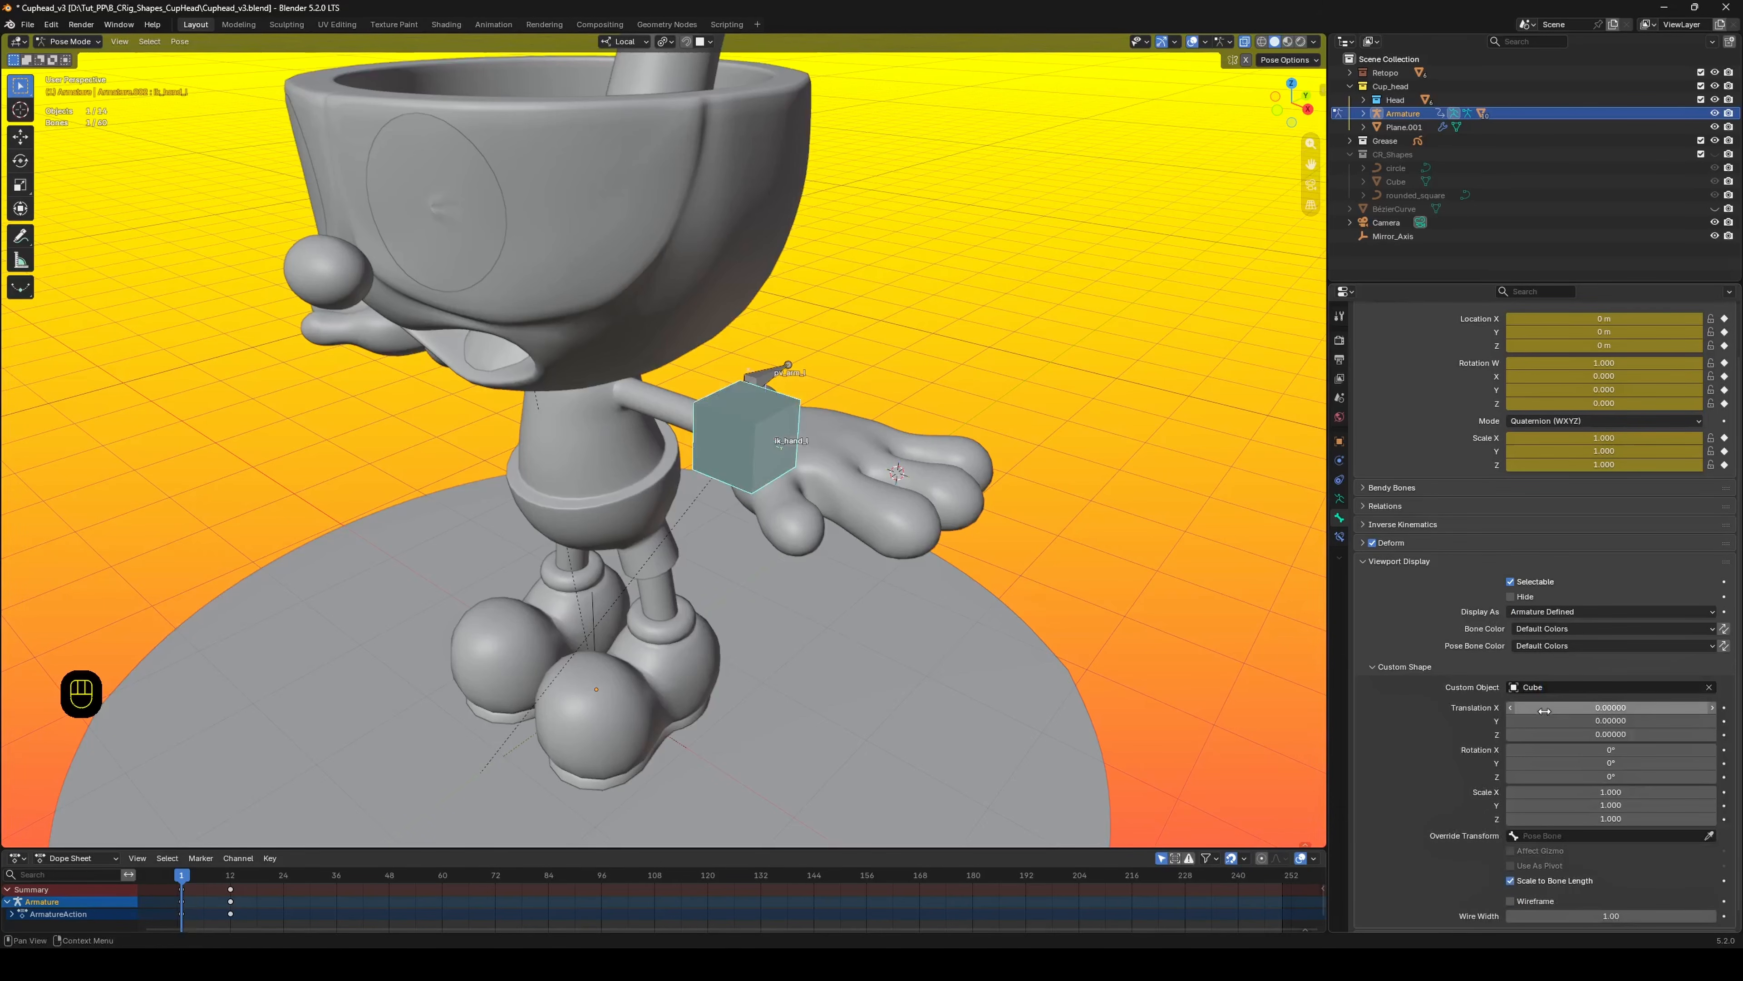
pyautogui.moveTo(832, 398); pyautogui.dragTo(821, 357, button='middle')
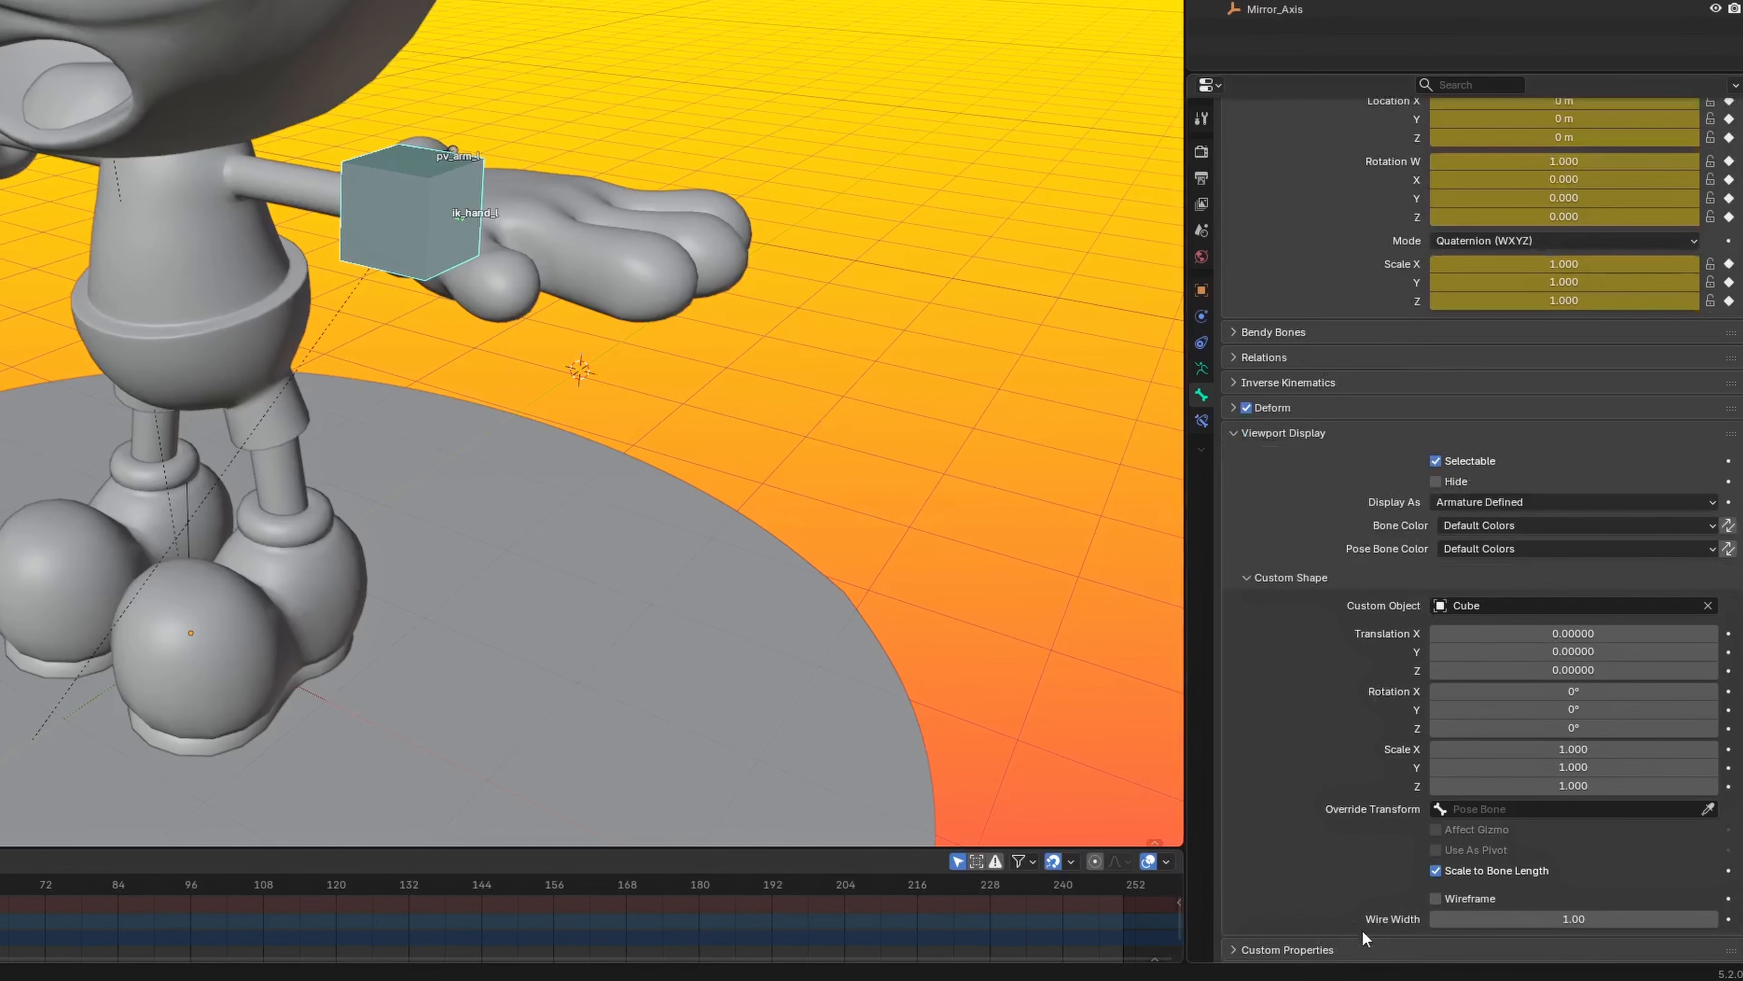
# Display the left hand IK bone's cube shape as a wireframe.
pyautogui.click(1436, 898)
pyautogui.moveTo(427, 287); pyautogui.dragTo(604, 371, button='middle')
pyautogui.scroll(2, 589, 375)
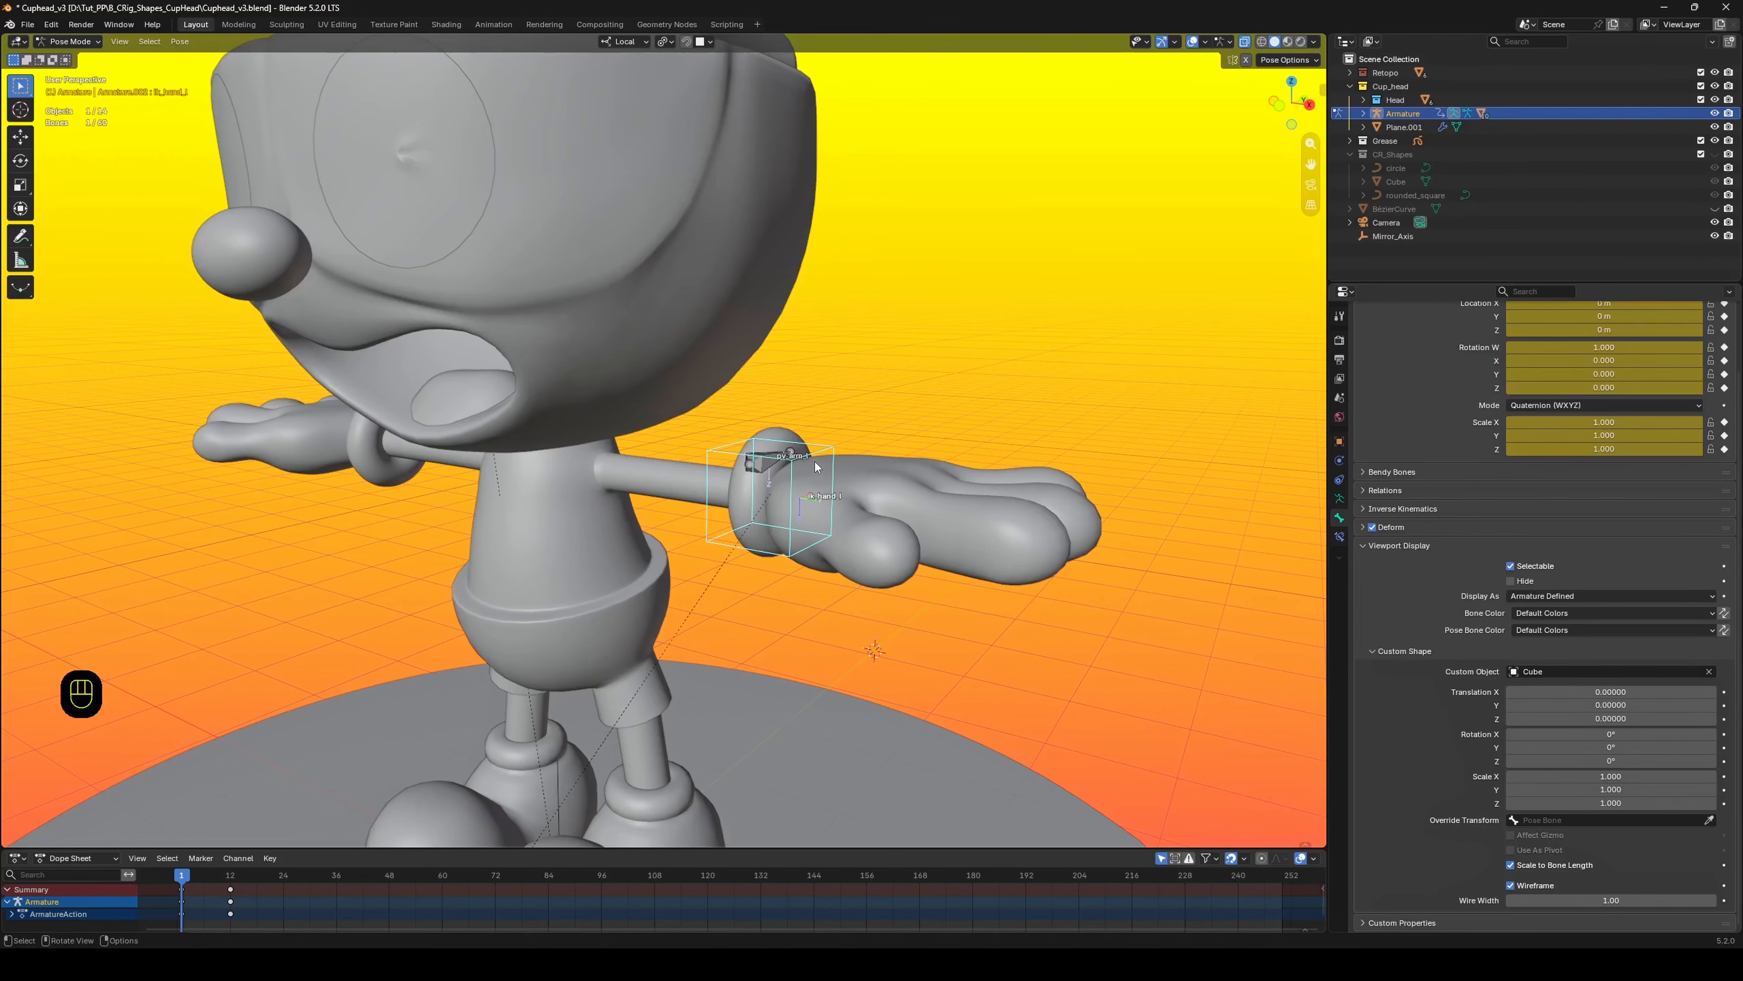
pyautogui.moveTo(890, 416); pyautogui.dragTo(965, 383, button='middle')
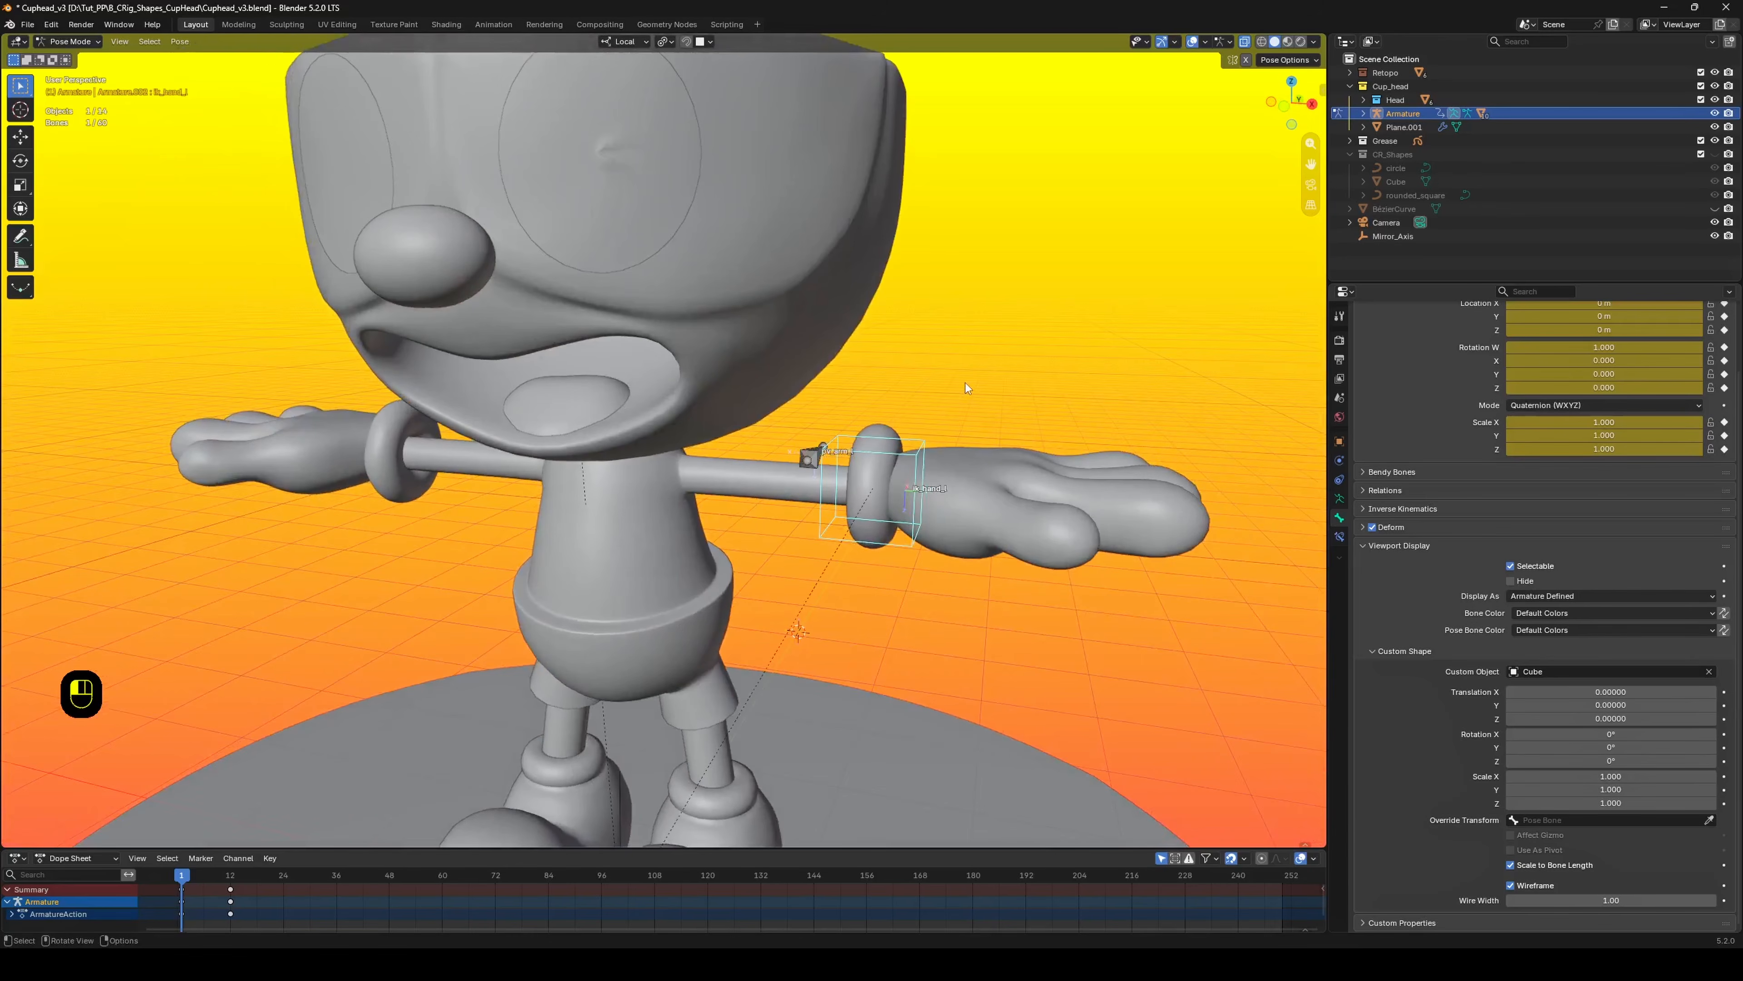
# Try moving the left hand IK control to test it, and cancel the move.
pyautogui.click(952, 448)
pyautogui.click(923, 446)
pyautogui.press('g')
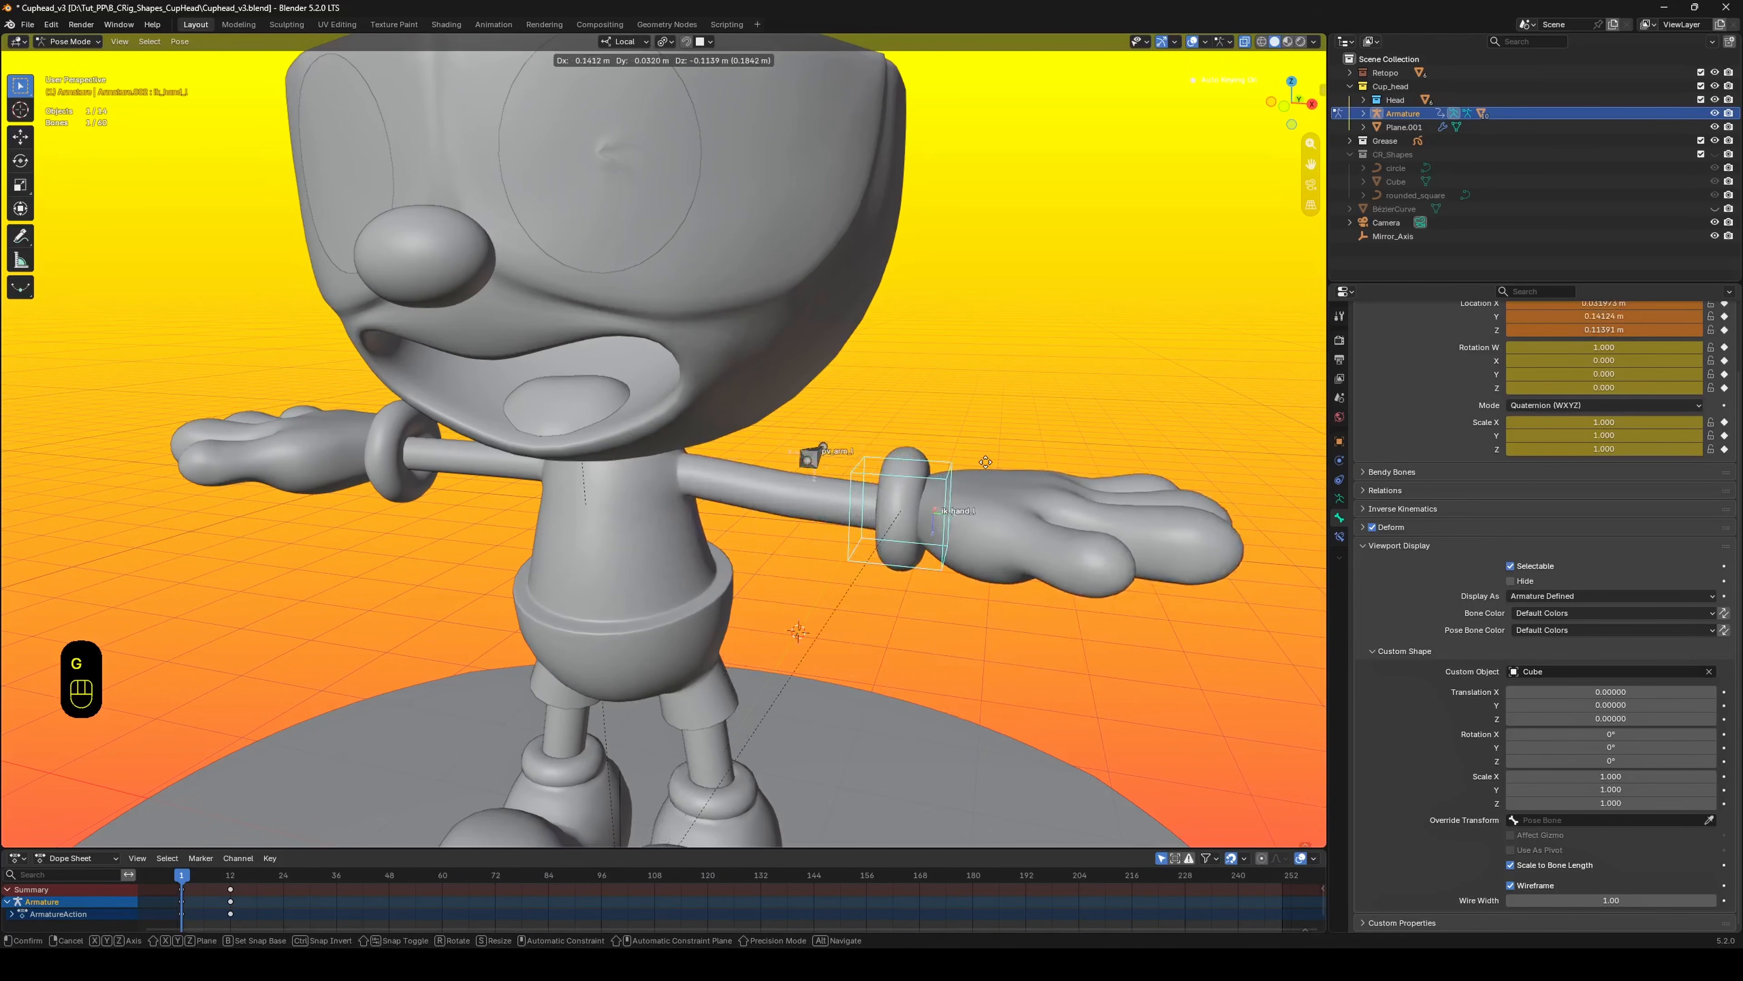
pyautogui.click(929, 471)
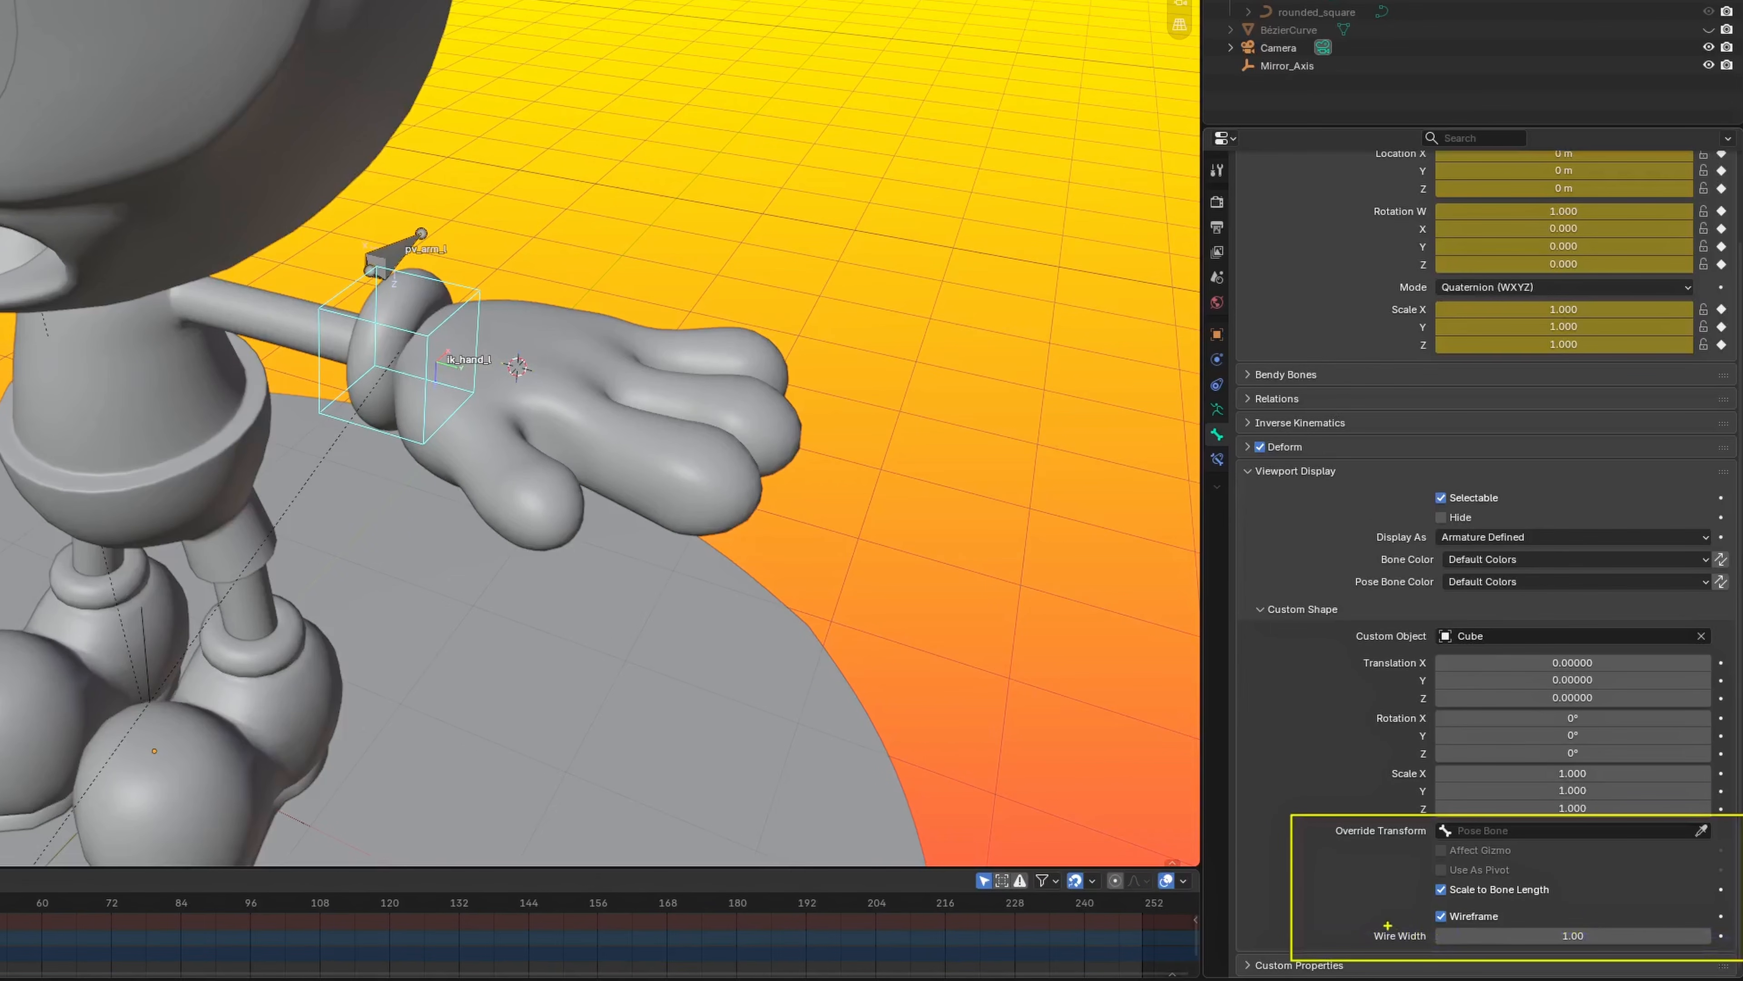
# Set the cube shape's wire width to 3.61 and compare its size without Scale to Bone Length, leaving that option on.
pyautogui.moveTo(1572, 936); pyautogui.dragTo(1652, 935)
pyautogui.moveTo(516, 458)
pyautogui.mouseDown(button='middle')
pyautogui.moveTo(428, 445)
pyautogui.moveTo(516, 455)
pyautogui.mouseUp(button='middle')
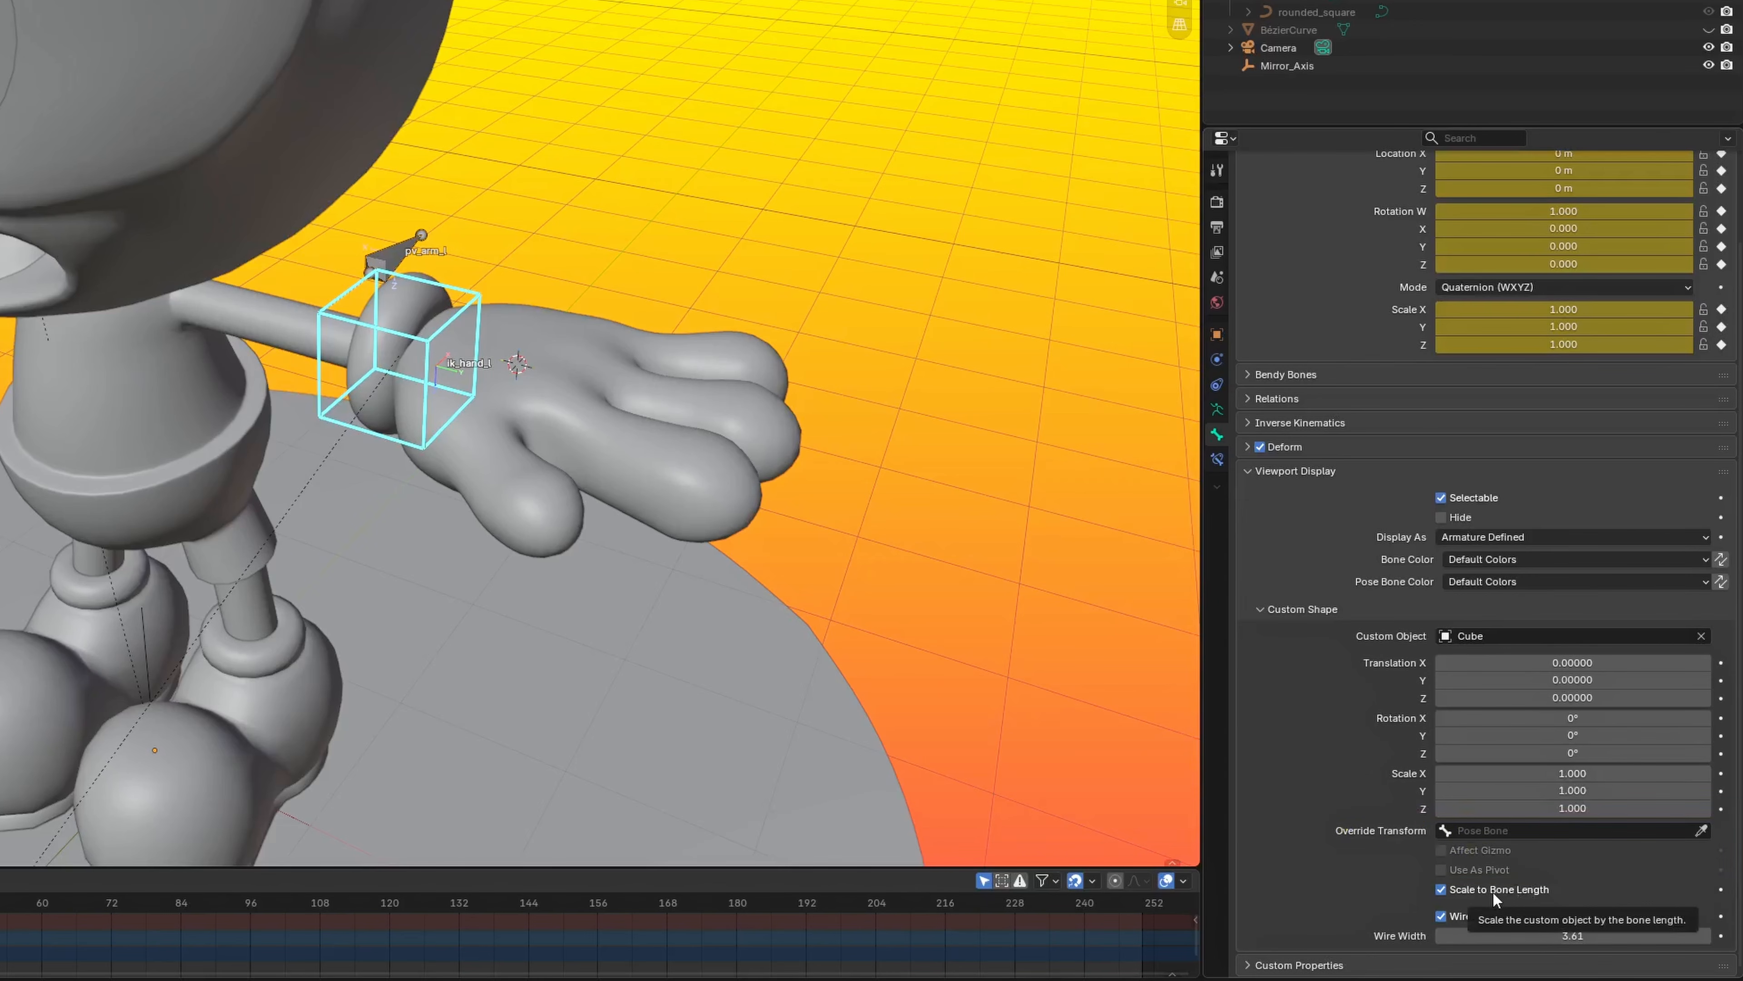
pyautogui.click(1441, 889)
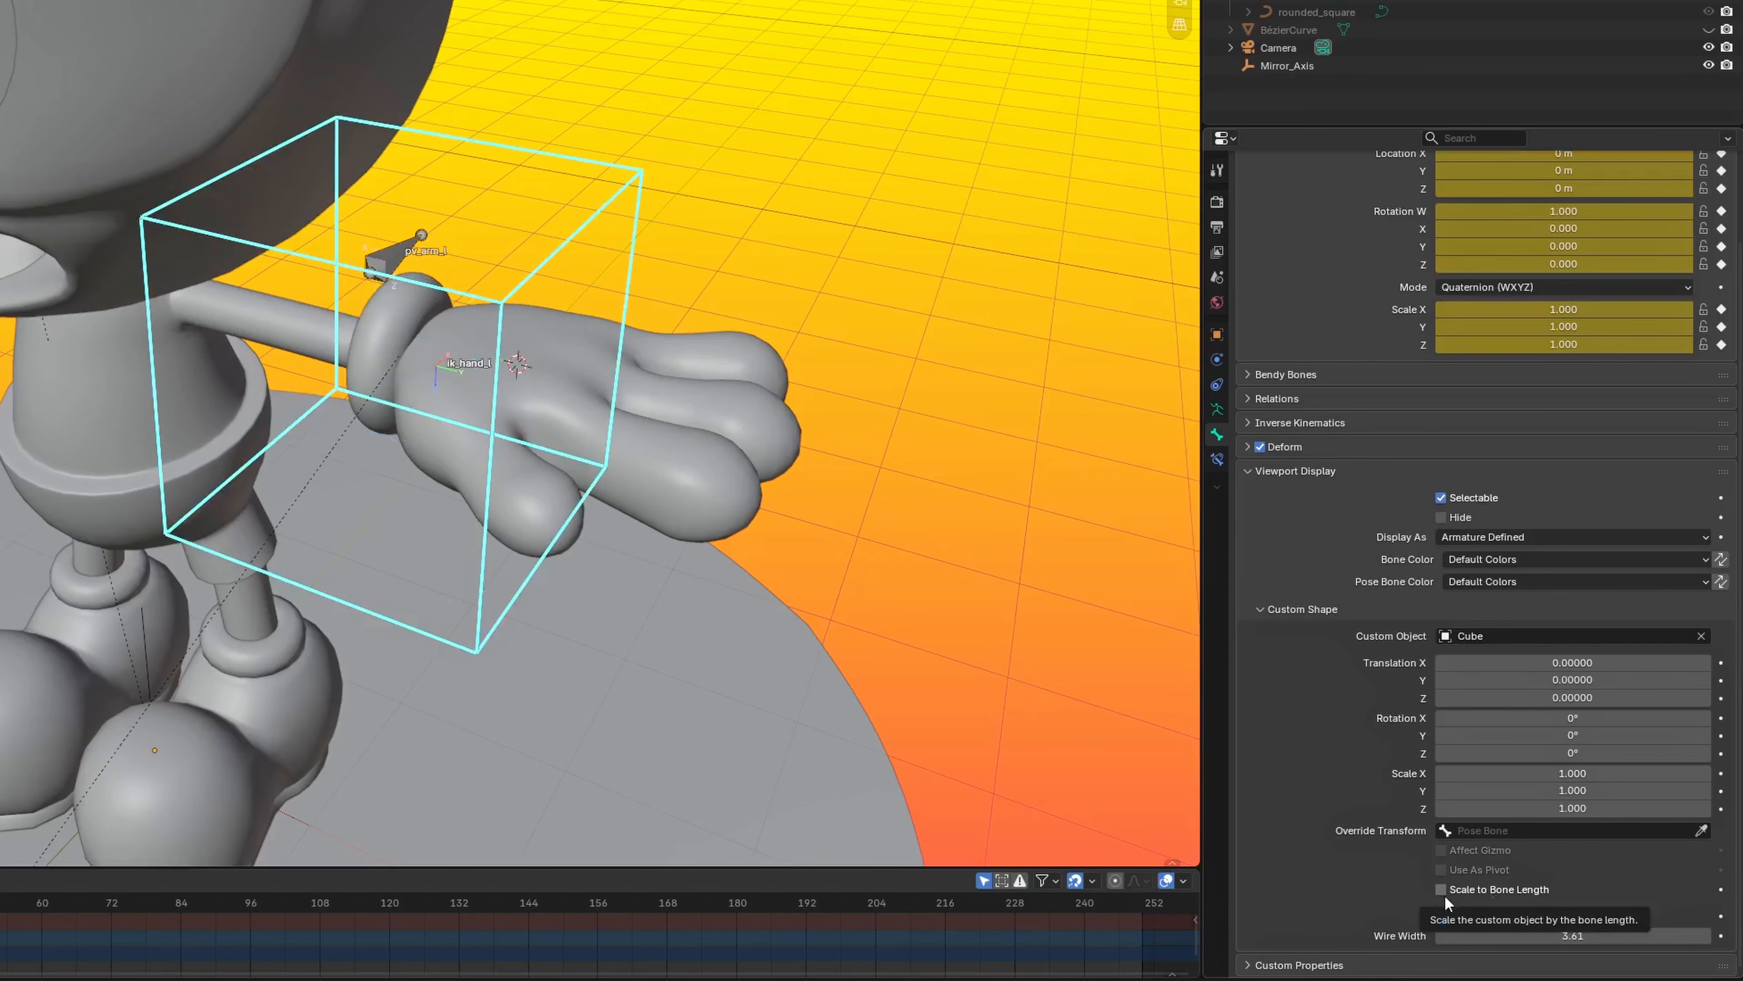
pyautogui.click(1443, 893)
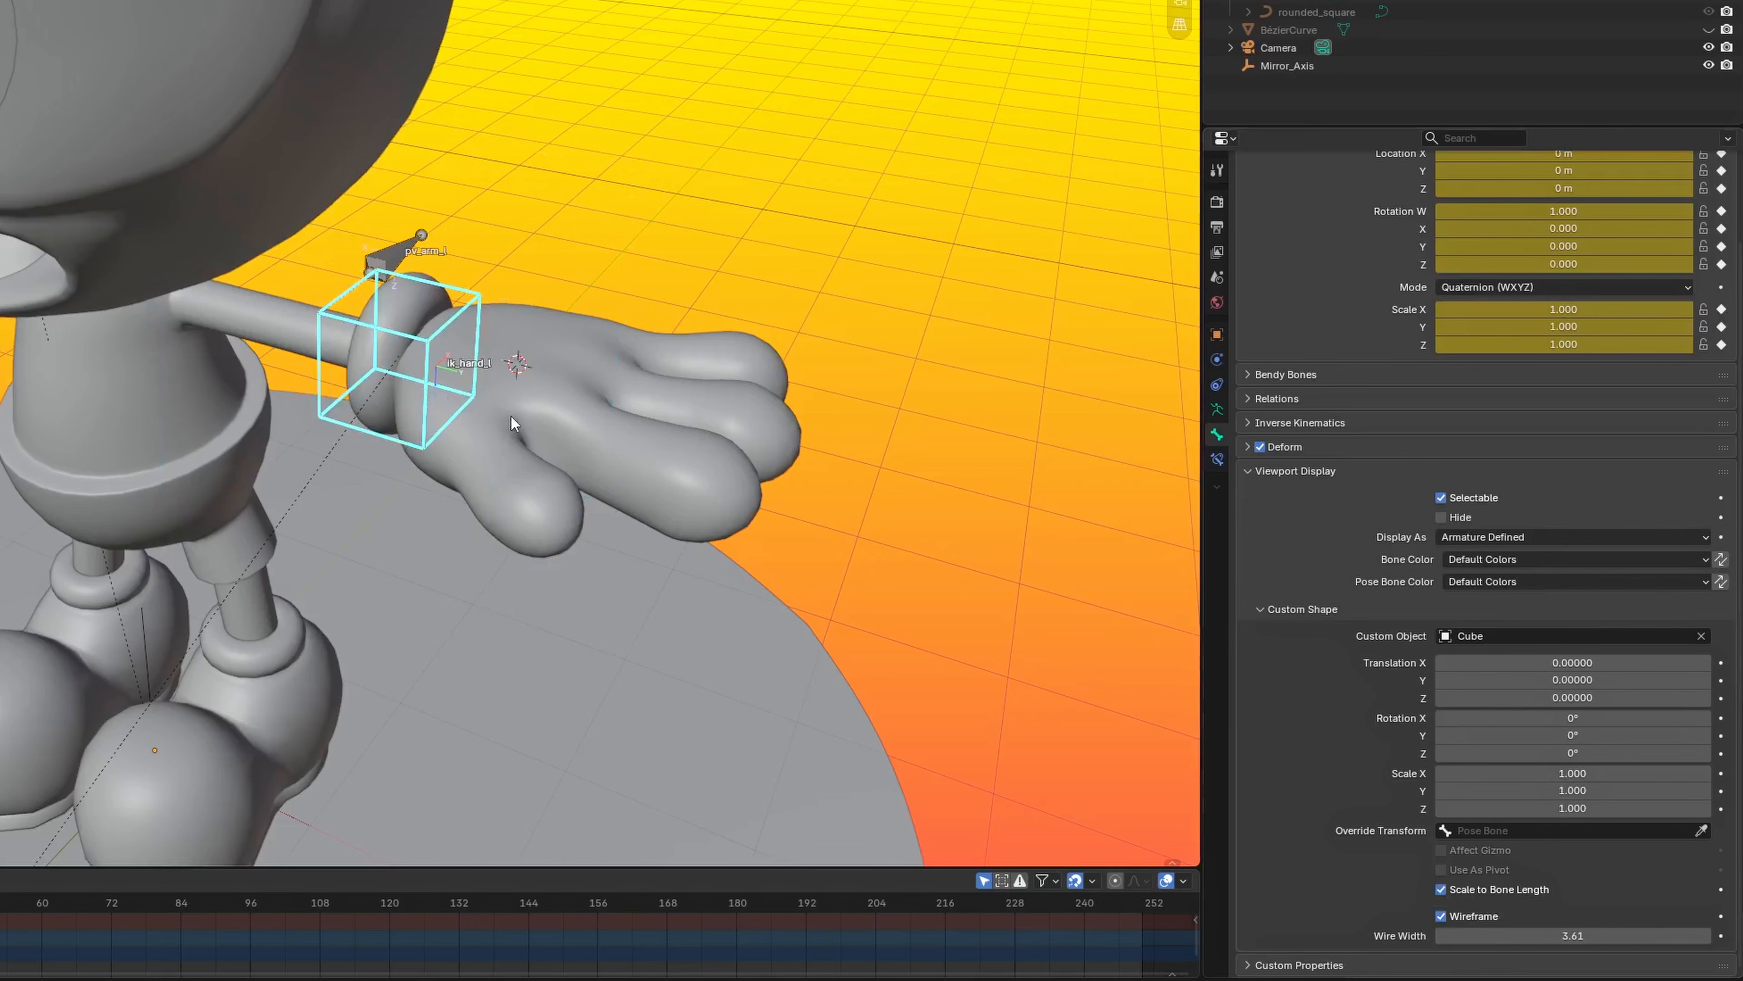
pyautogui.moveTo(511, 415); pyautogui.dragTo(512, 366, button='middle')
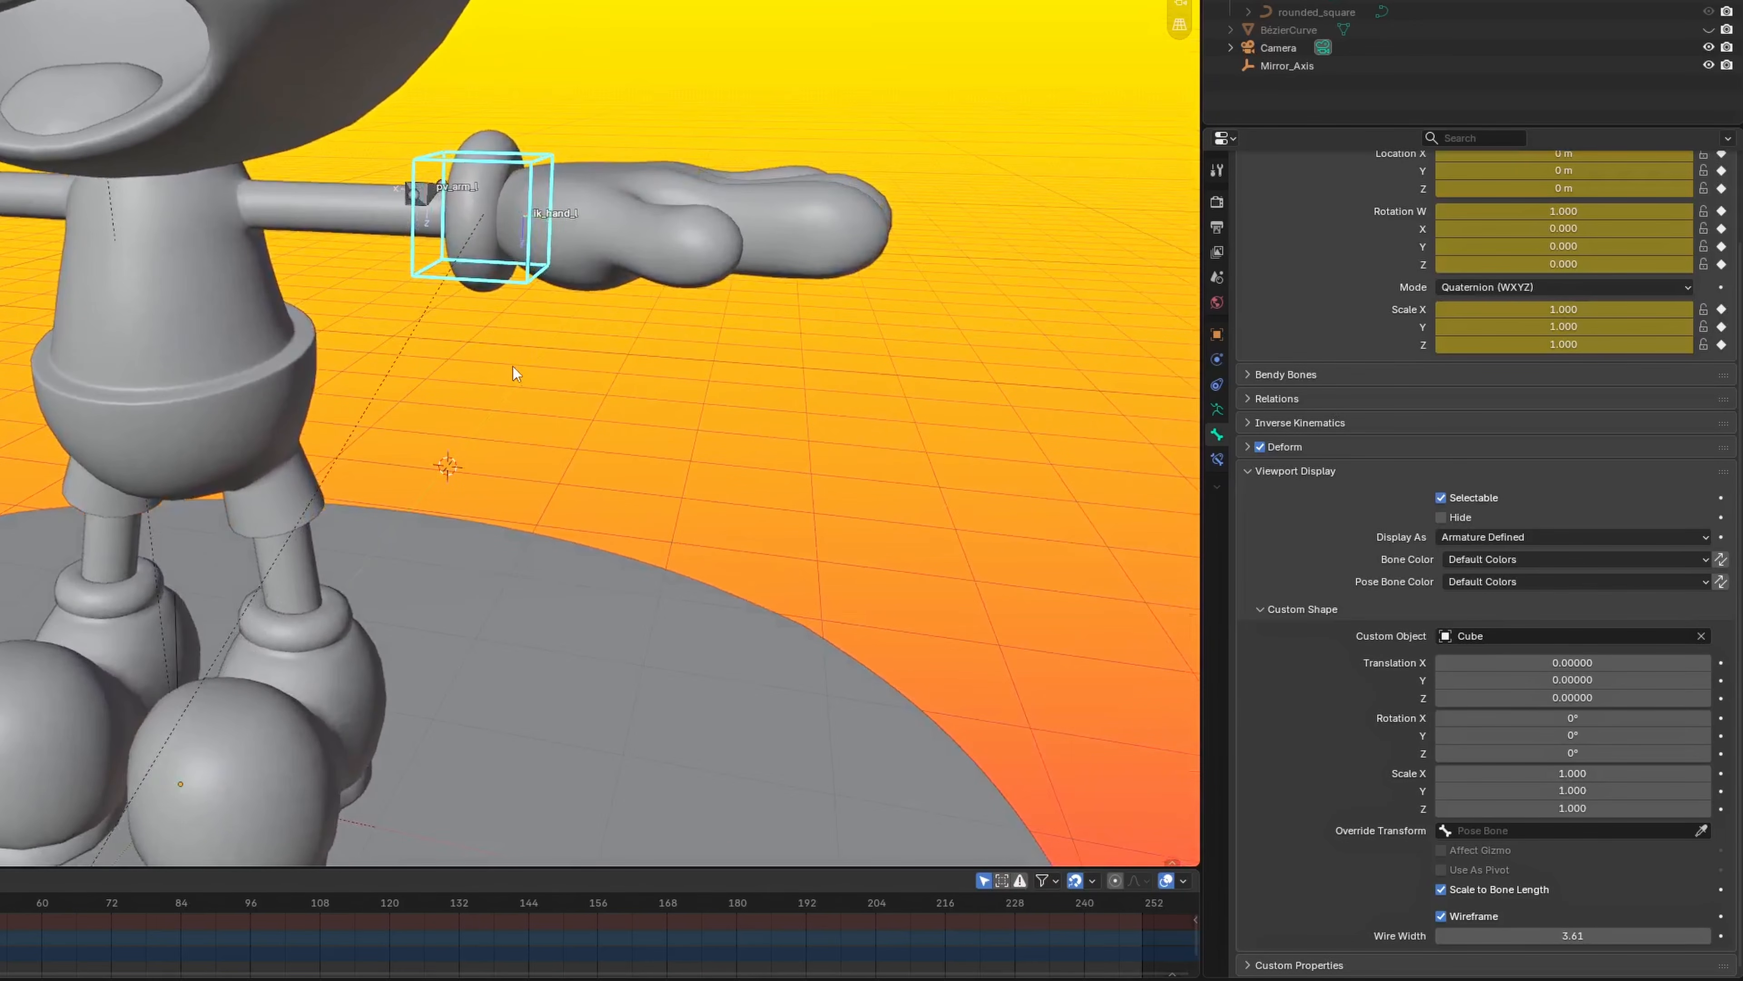
# Scale the left hand IK bone's custom shape to 1.5 on X, Y and Z.
pyautogui.click(1580, 765)
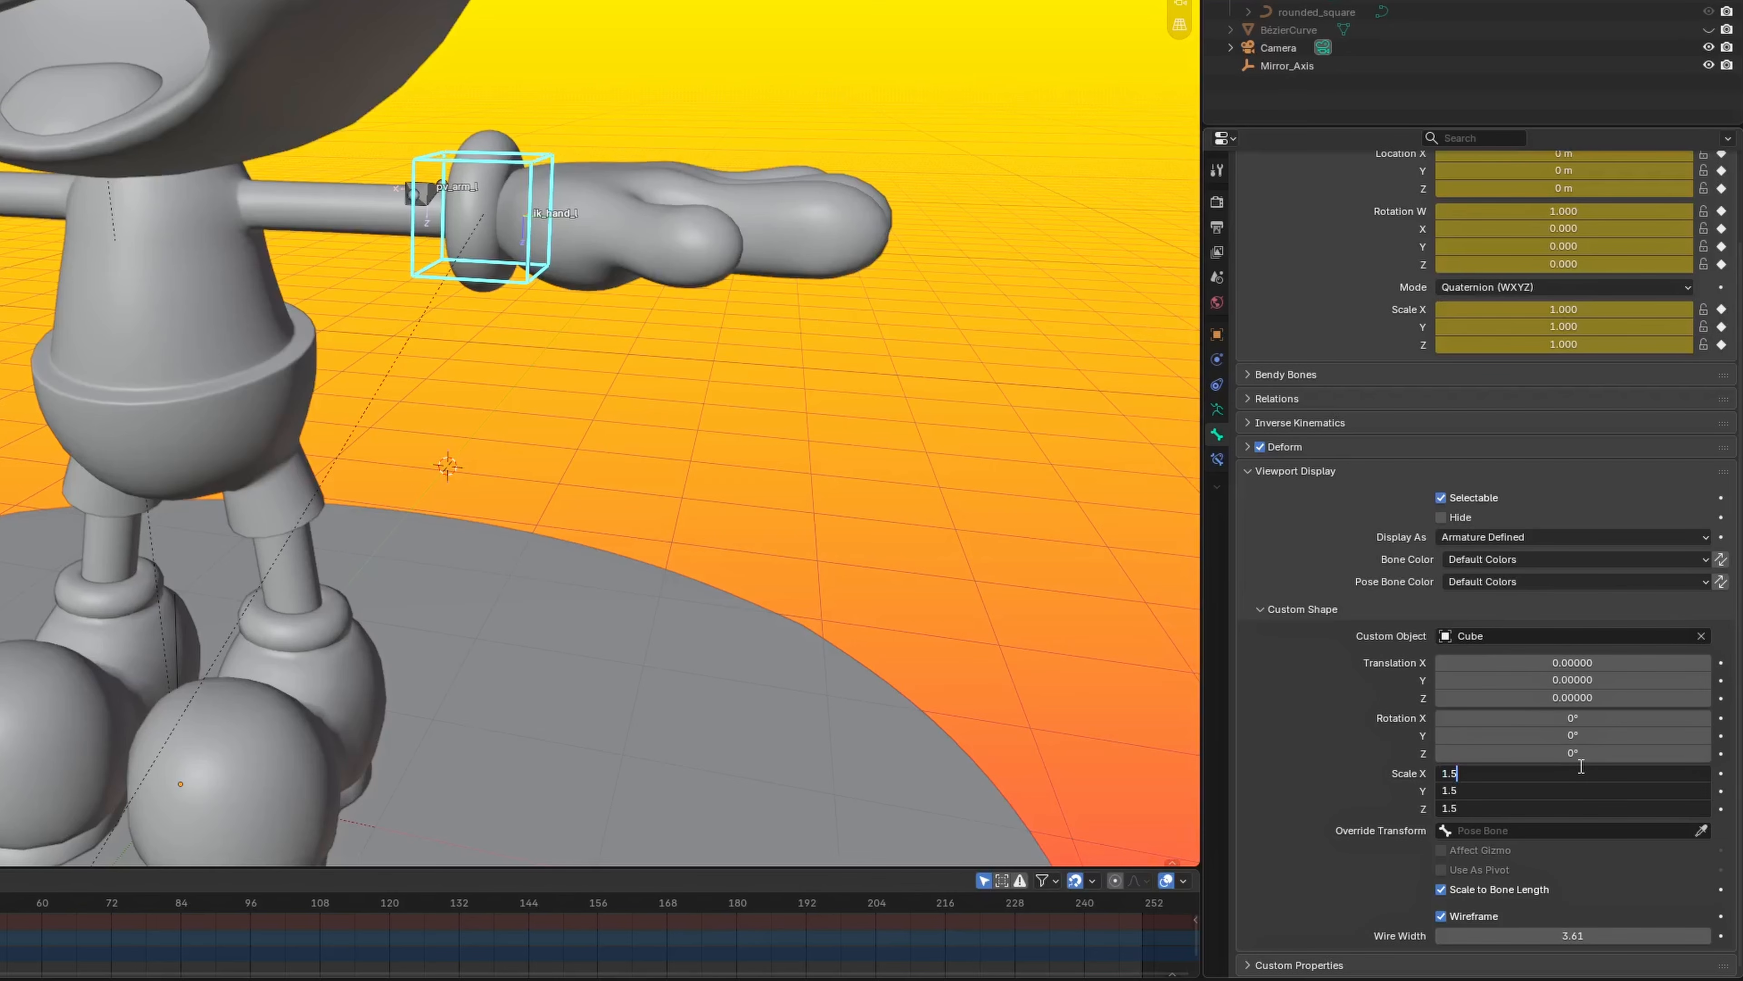
pyautogui.press('Return')
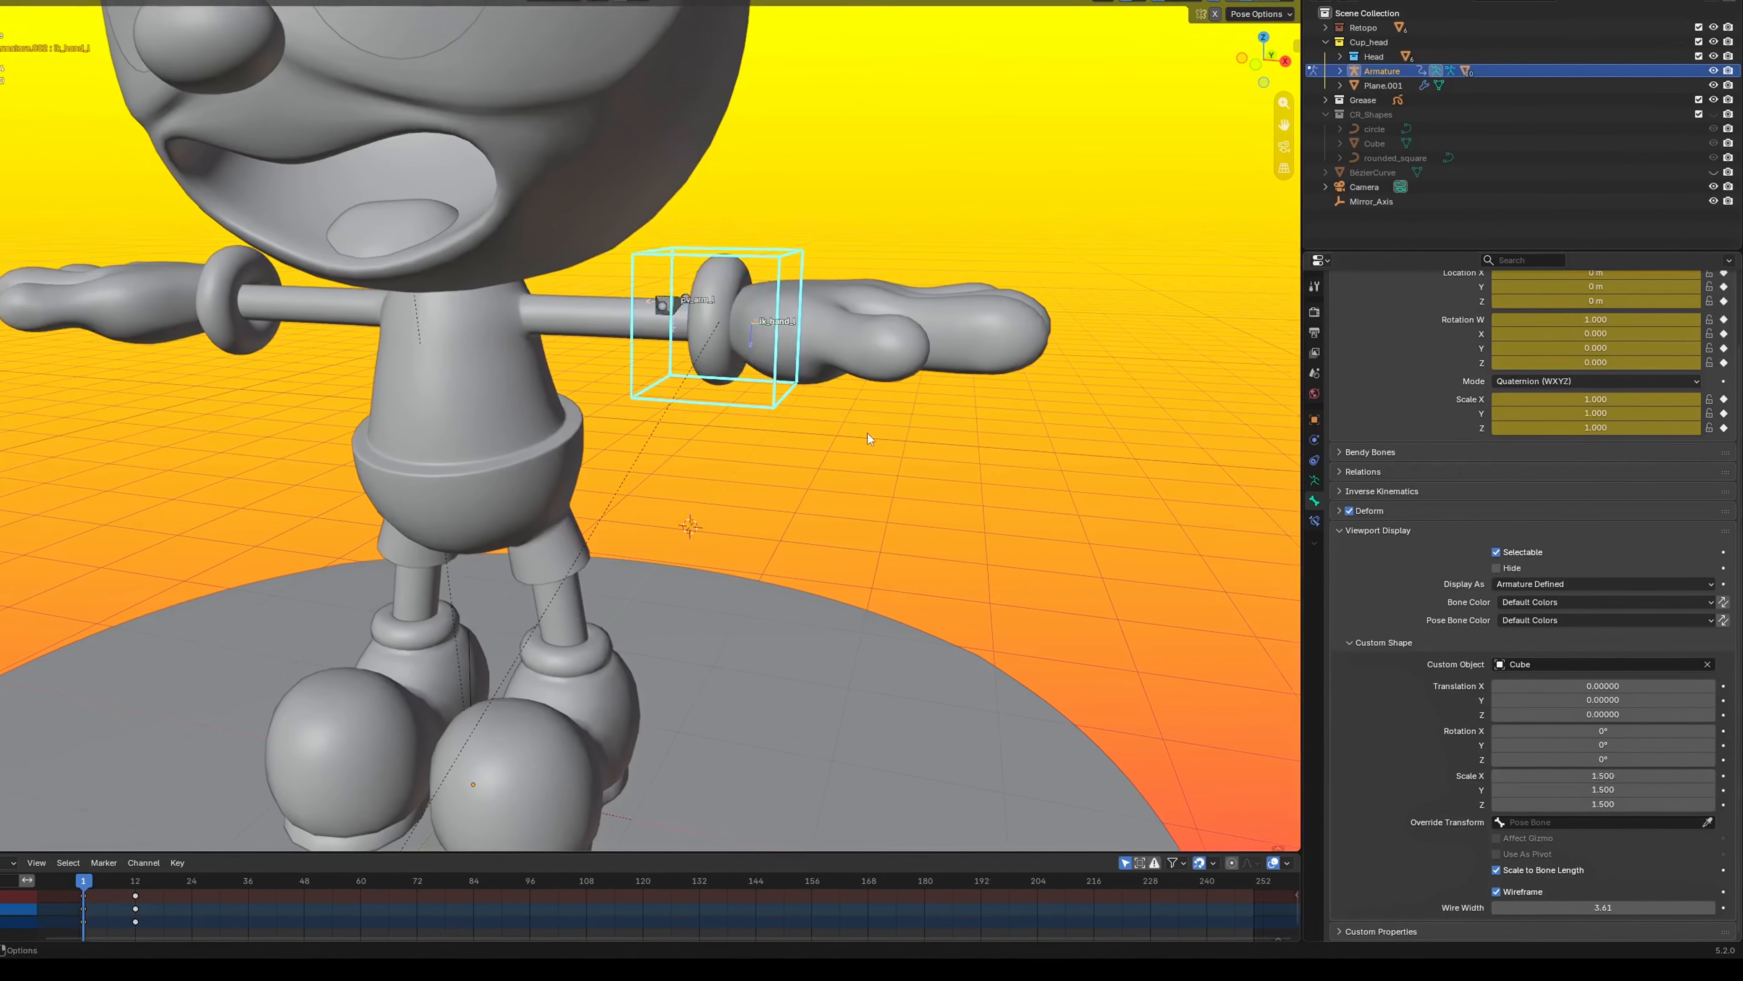
pyautogui.moveTo(660, 348); pyautogui.dragTo(563, 380, button='middle')
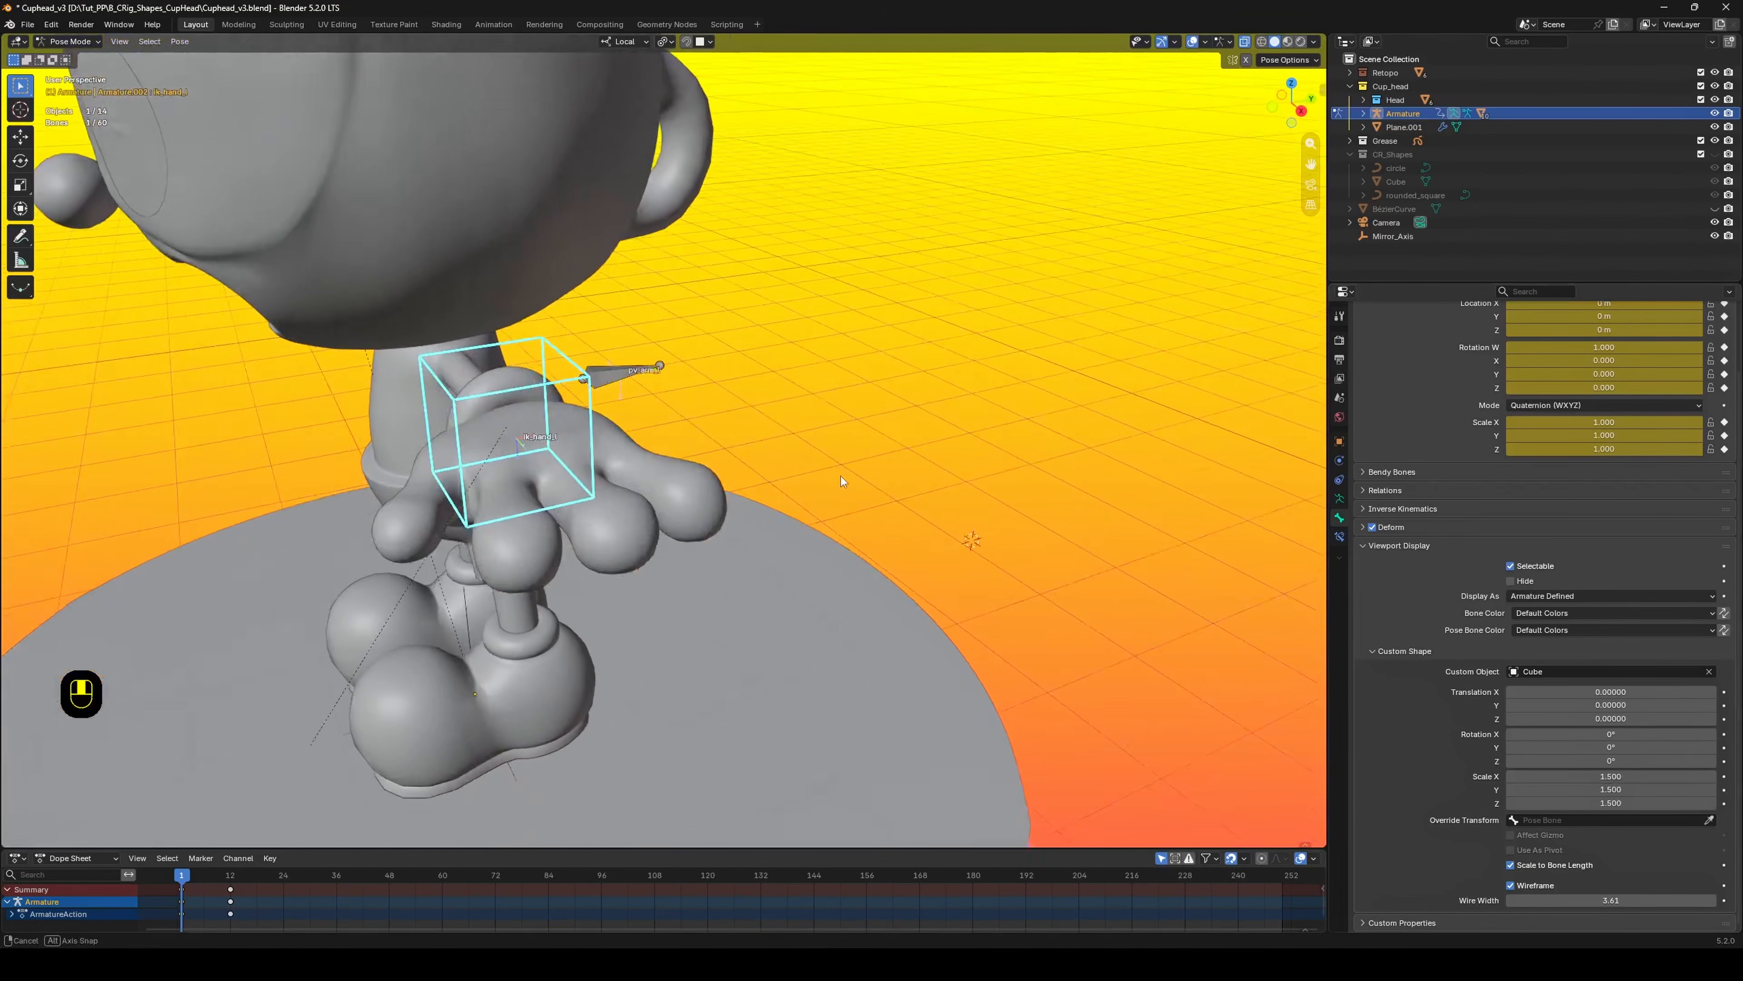
pyautogui.moveTo(840, 475); pyautogui.dragTo(1036, 488, button='middle')
pyautogui.scroll(-1, 1036, 487)
pyautogui.scroll(1, 983, 442)
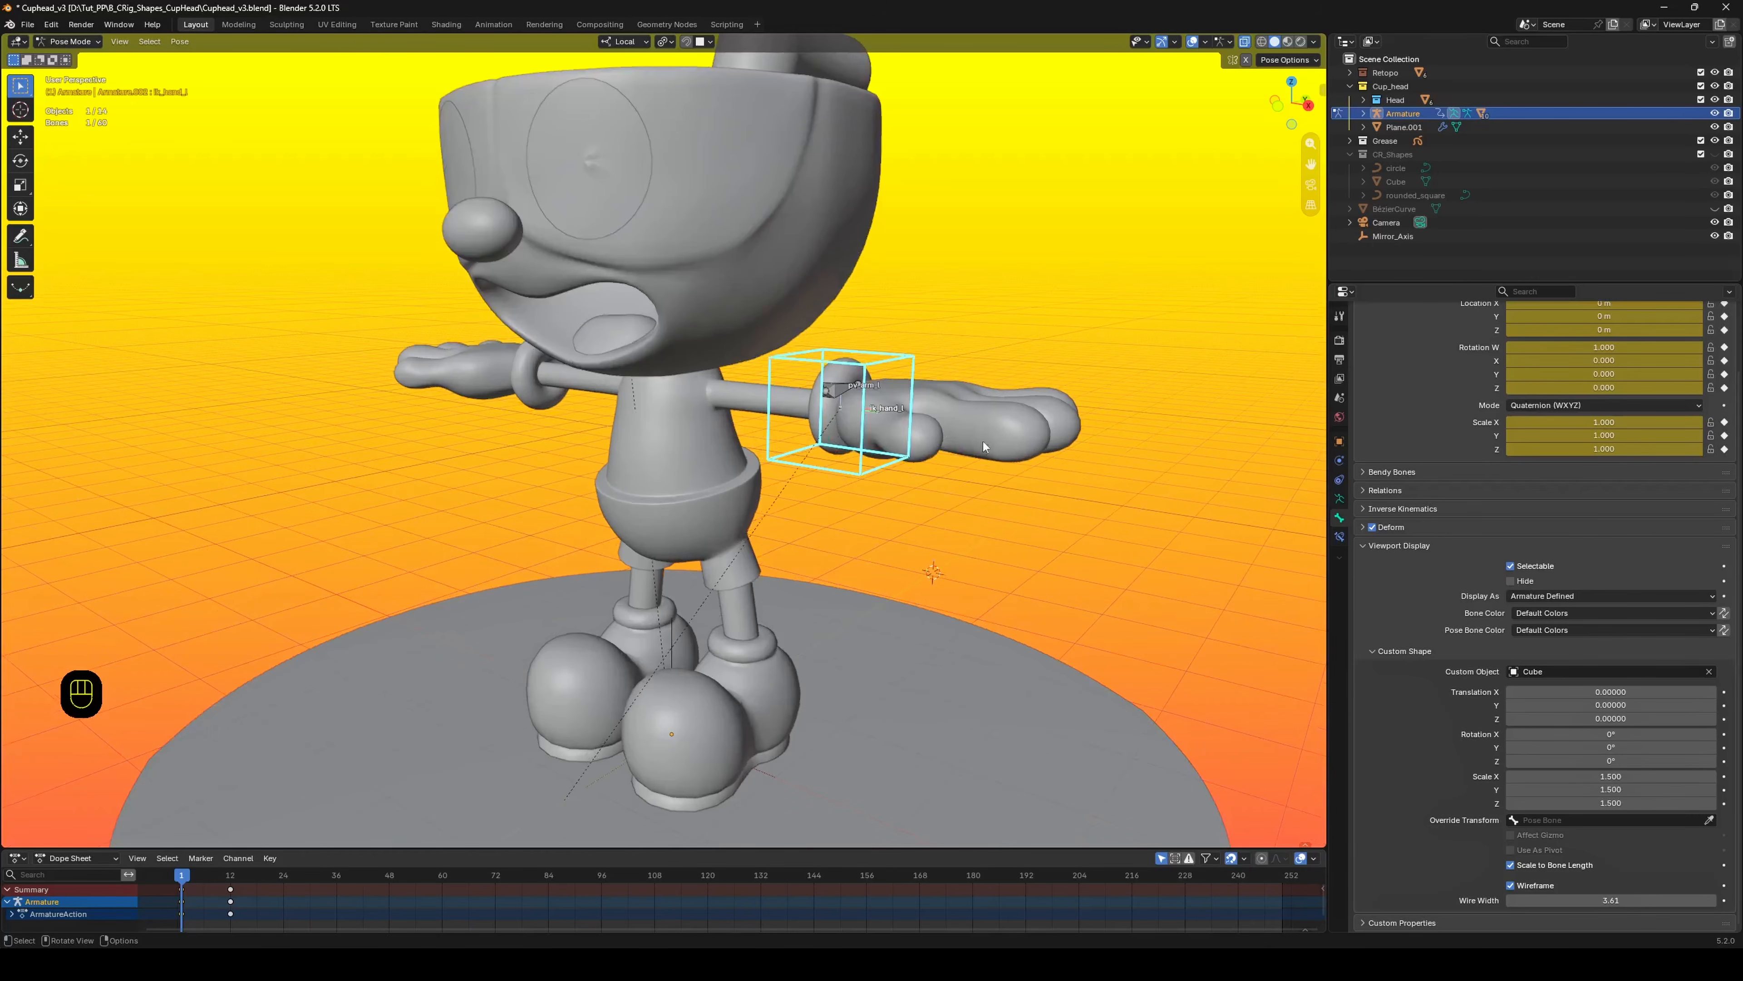
# View the character through the camera in Material Preview and show the GPencil object in the Grease collection.
pyautogui.click(1288, 41)
pyautogui.press('KP_0')
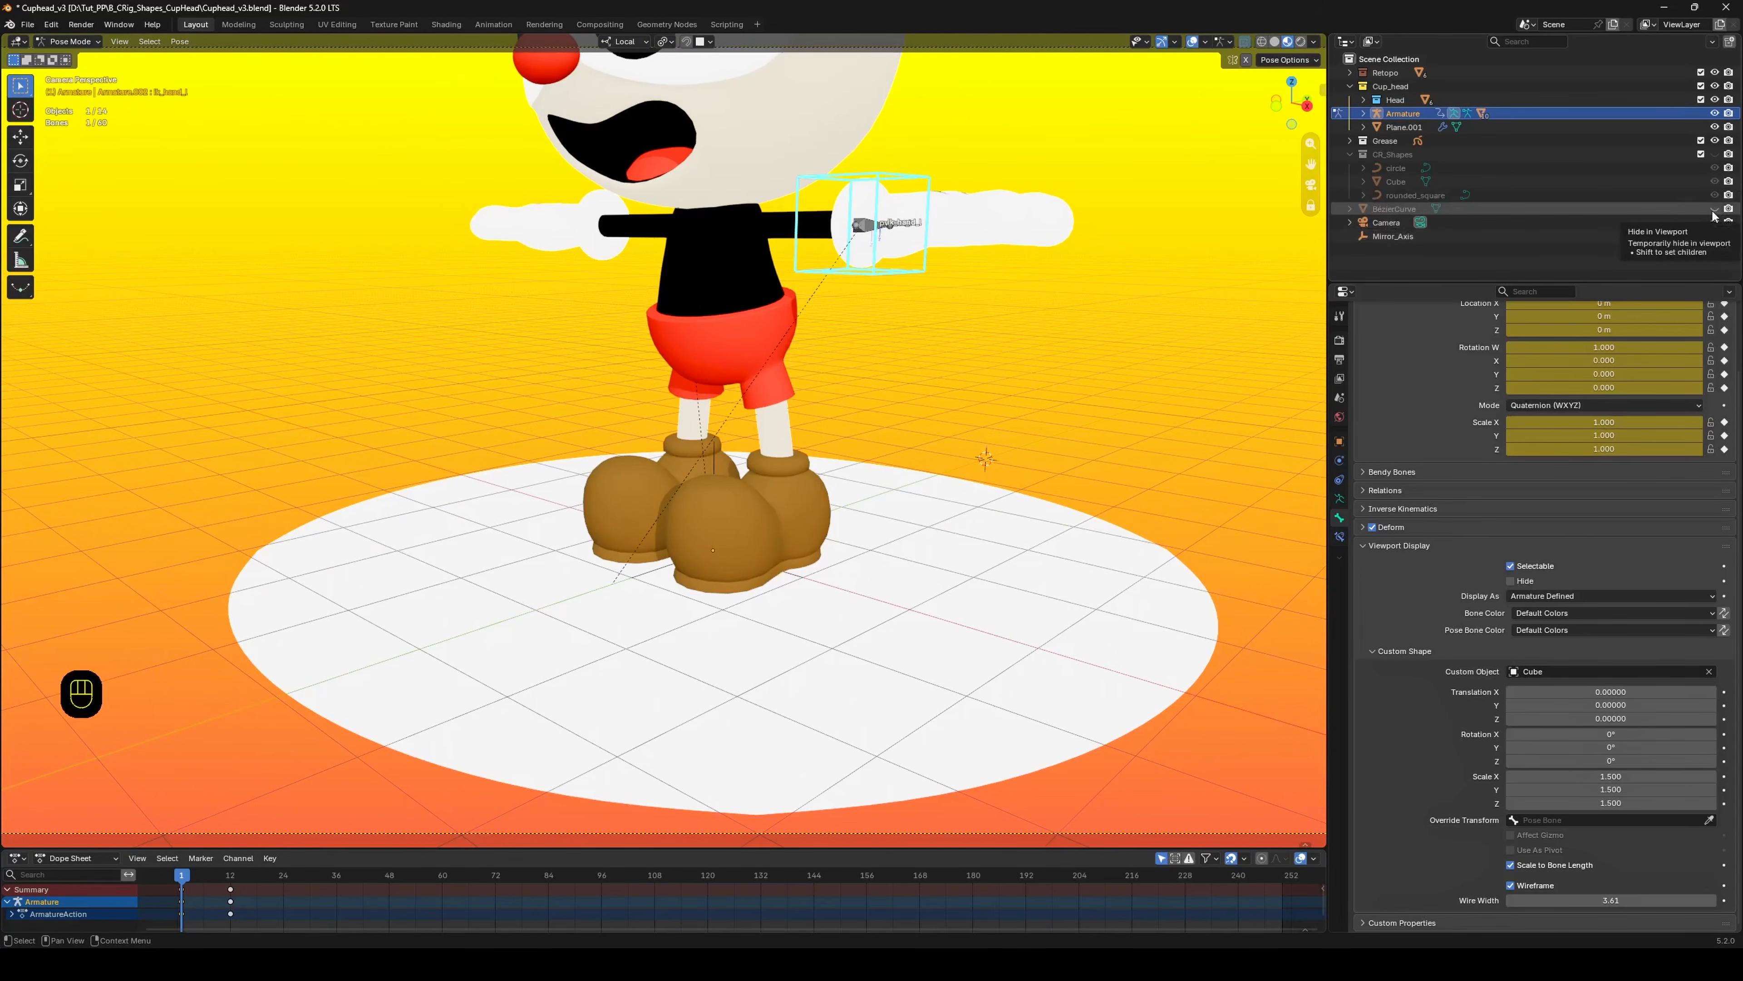
pyautogui.click(1350, 141)
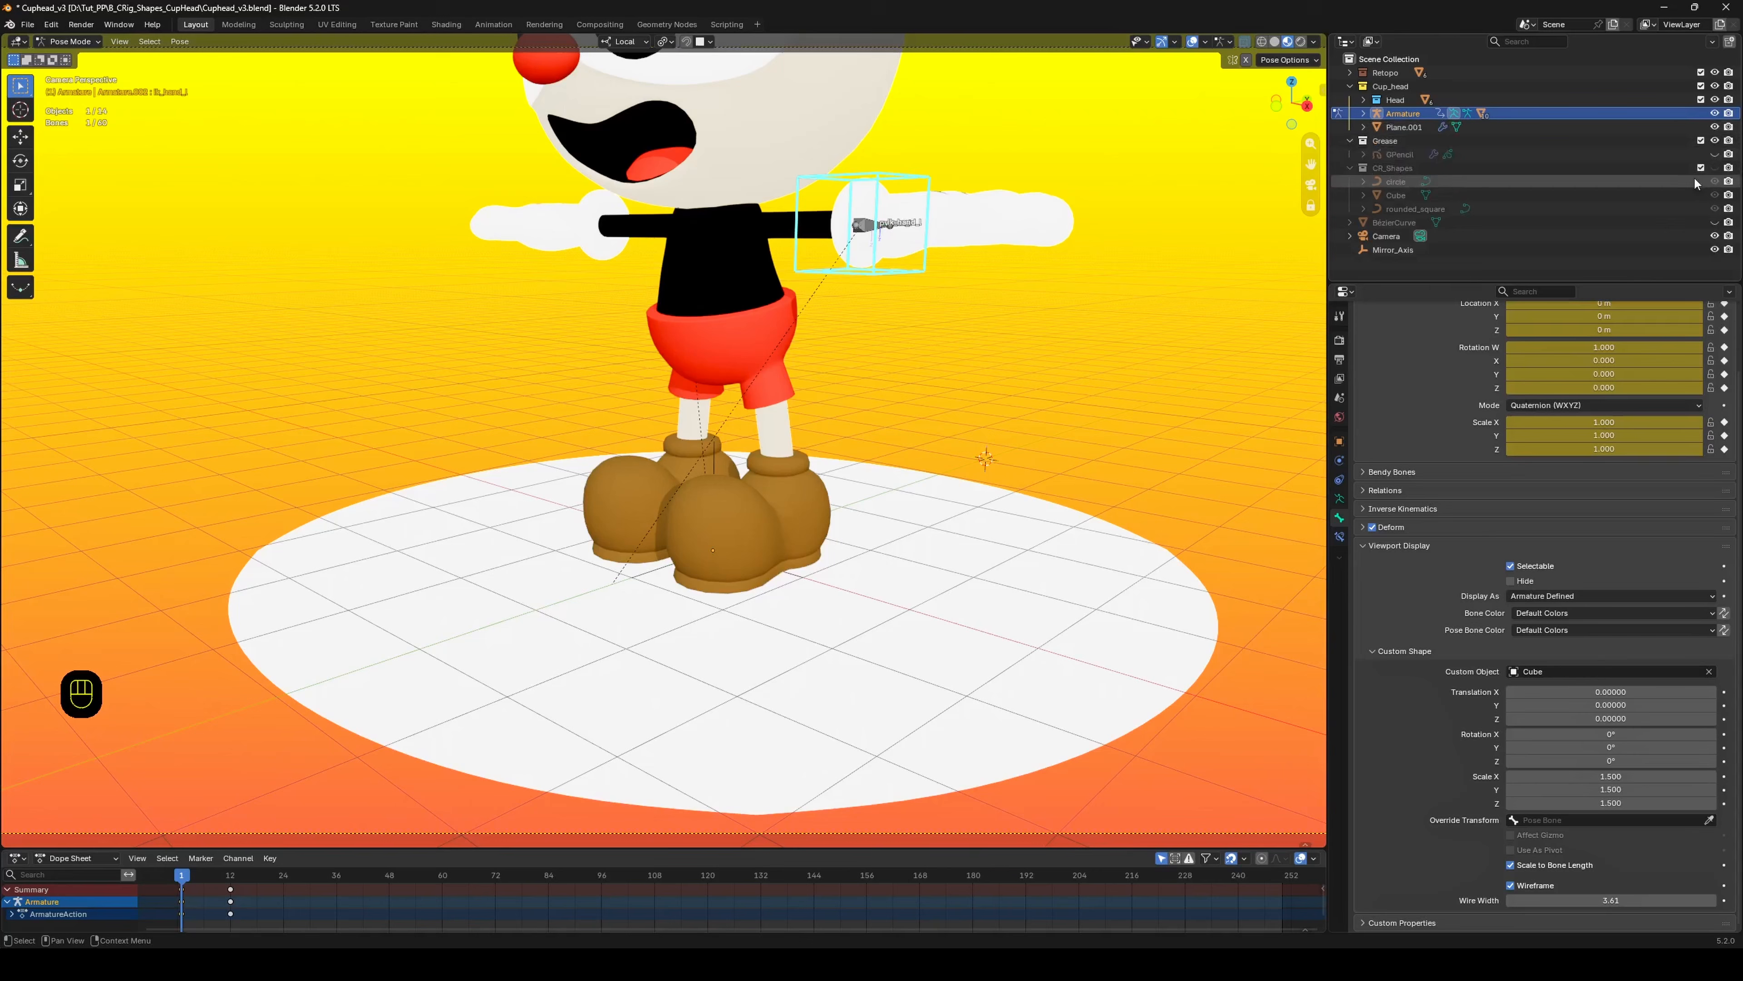
pyautogui.click(1714, 154)
pyautogui.keyDown('shift'); pyautogui.moveTo(824, 374); pyautogui.dragTo(767, 450, button='middle'); pyautogui.keyUp('shift')
pyautogui.scroll(-3, 968, 433)
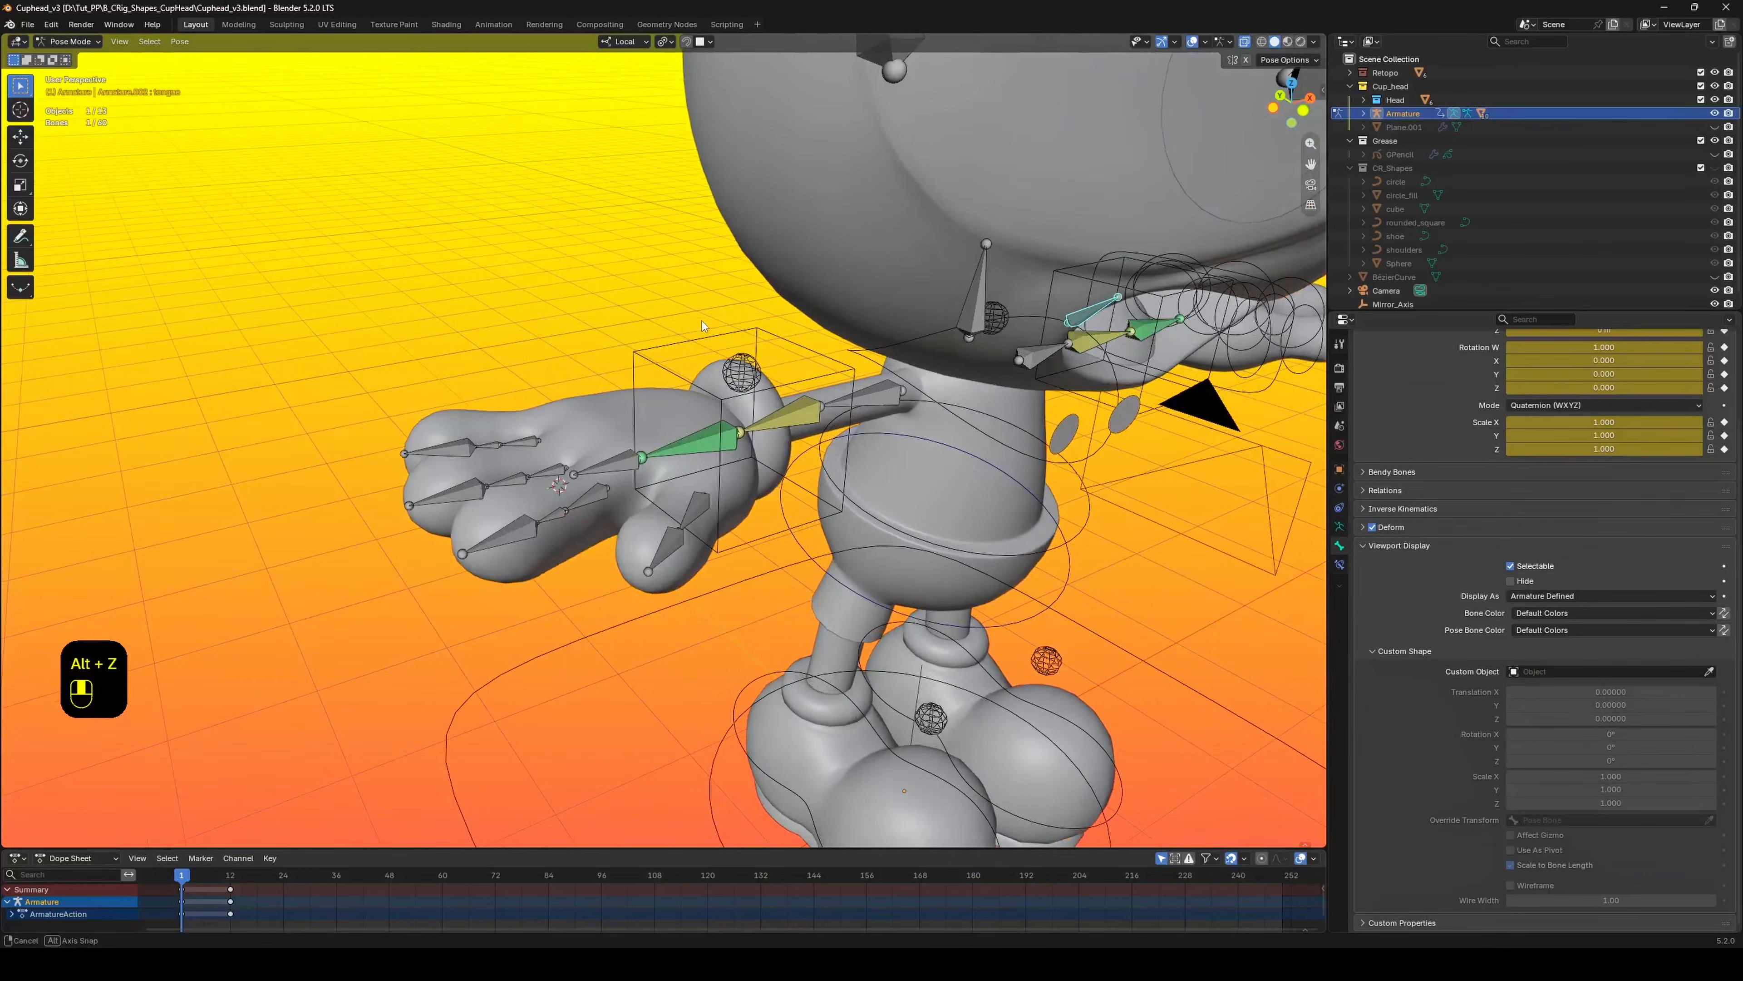
# Assign the circle object as the custom shape of all the right hand's thumb and finger bones.
pyautogui.keyDown('shift'); pyautogui.moveTo(664, 469); pyautogui.dragTo(712, 430, button='middle'); pyautogui.keyUp('shift')
pyautogui.keyDown('shift'); pyautogui.click(767, 453); pyautogui.keyUp('shift')
pyautogui.keyDown('shift'); pyautogui.click(737, 489); pyautogui.keyUp('shift')
pyautogui.keyDown('shift'); pyautogui.click(646, 443); pyautogui.keyUp('shift')
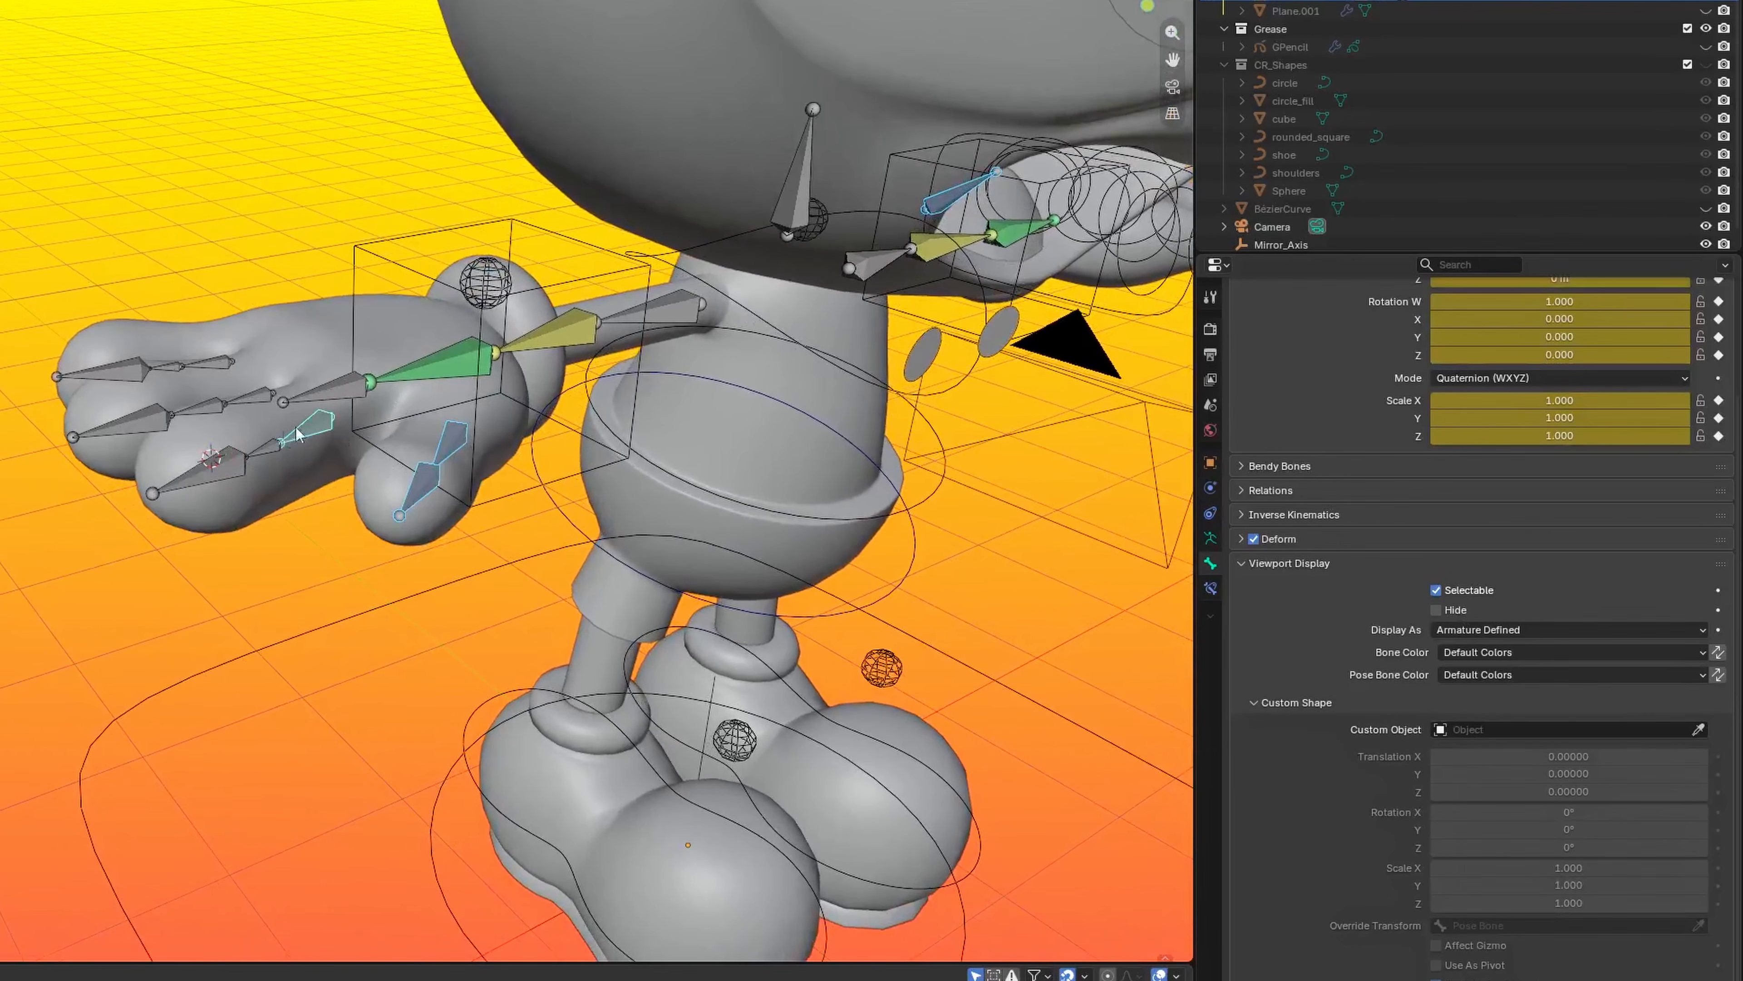
pyautogui.keyDown('shift'); pyautogui.click(227, 462); pyautogui.keyUp('shift')
pyautogui.keyDown('shift'); pyautogui.click(260, 447); pyautogui.keyUp('shift')
pyautogui.keyDown('shift'); pyautogui.click(248, 400); pyautogui.keyUp('shift')
pyautogui.keyDown('shift'); pyautogui.click(206, 407); pyautogui.keyUp('shift')
pyautogui.keyDown('shift'); pyautogui.click(157, 415); pyautogui.keyUp('shift')
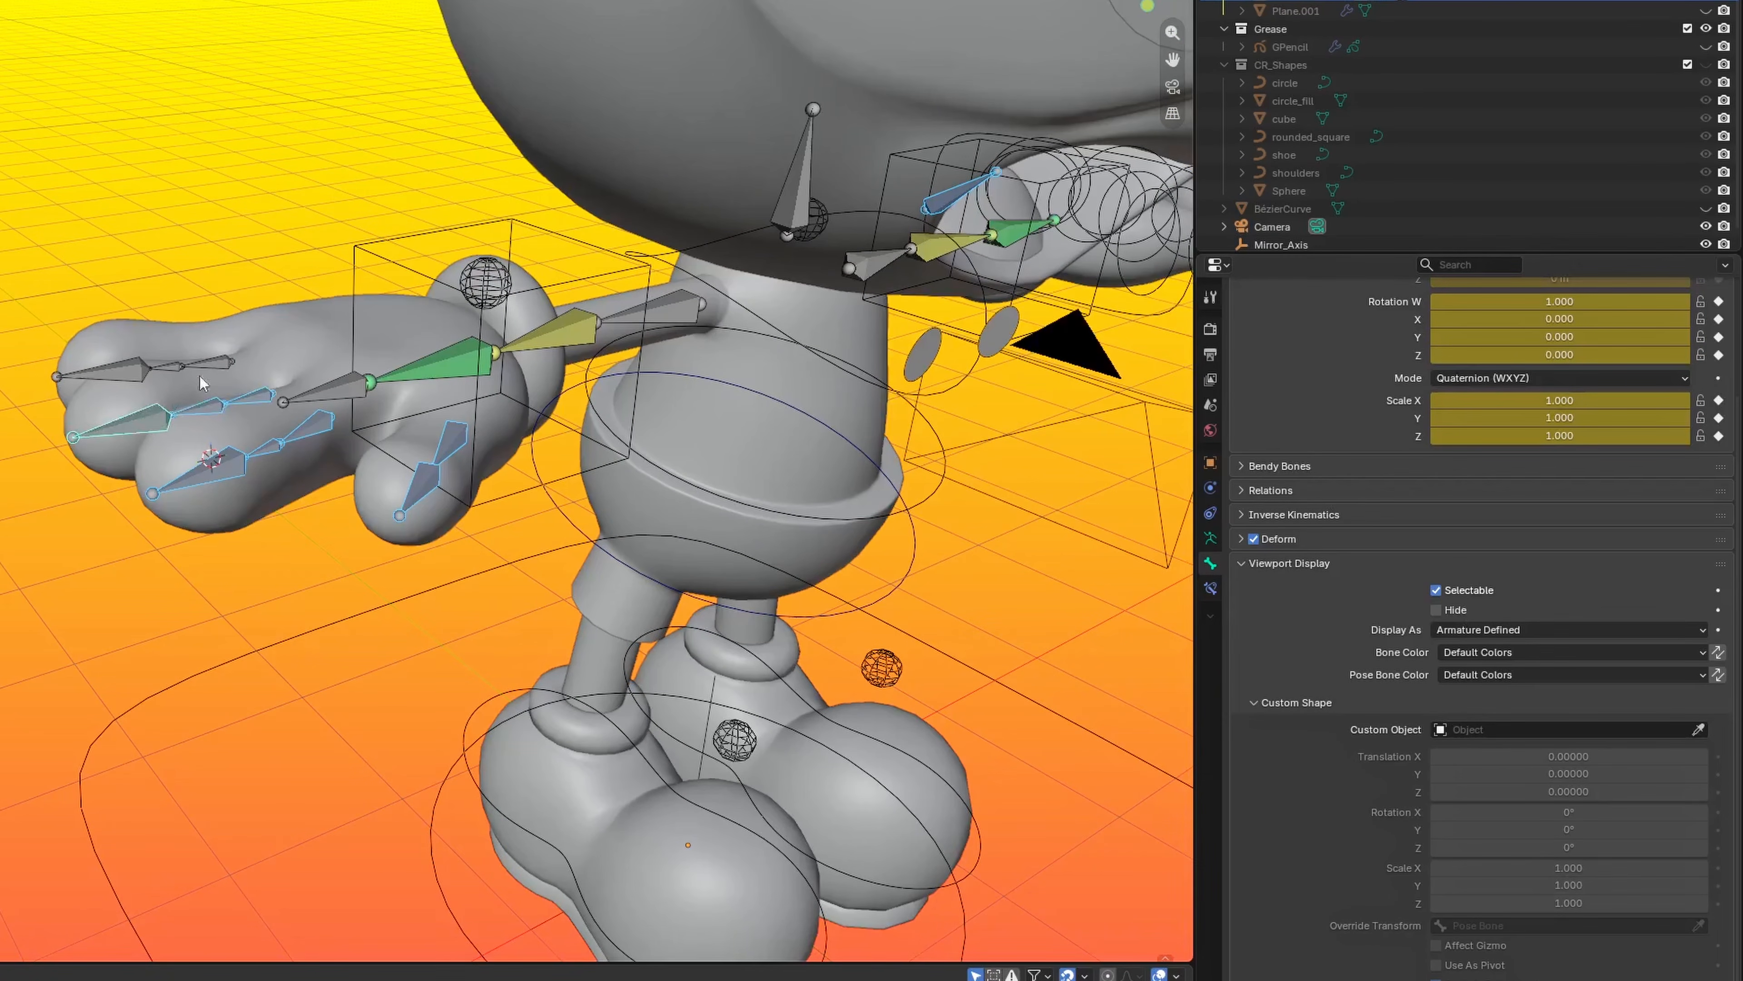
pyautogui.keyDown('shift'); pyautogui.click(206, 365); pyautogui.keyUp('shift')
pyautogui.keyDown('shift'); pyautogui.click(165, 367); pyautogui.keyUp('shift')
pyautogui.keyDown('shift'); pyautogui.click(107, 371); pyautogui.keyUp('shift')
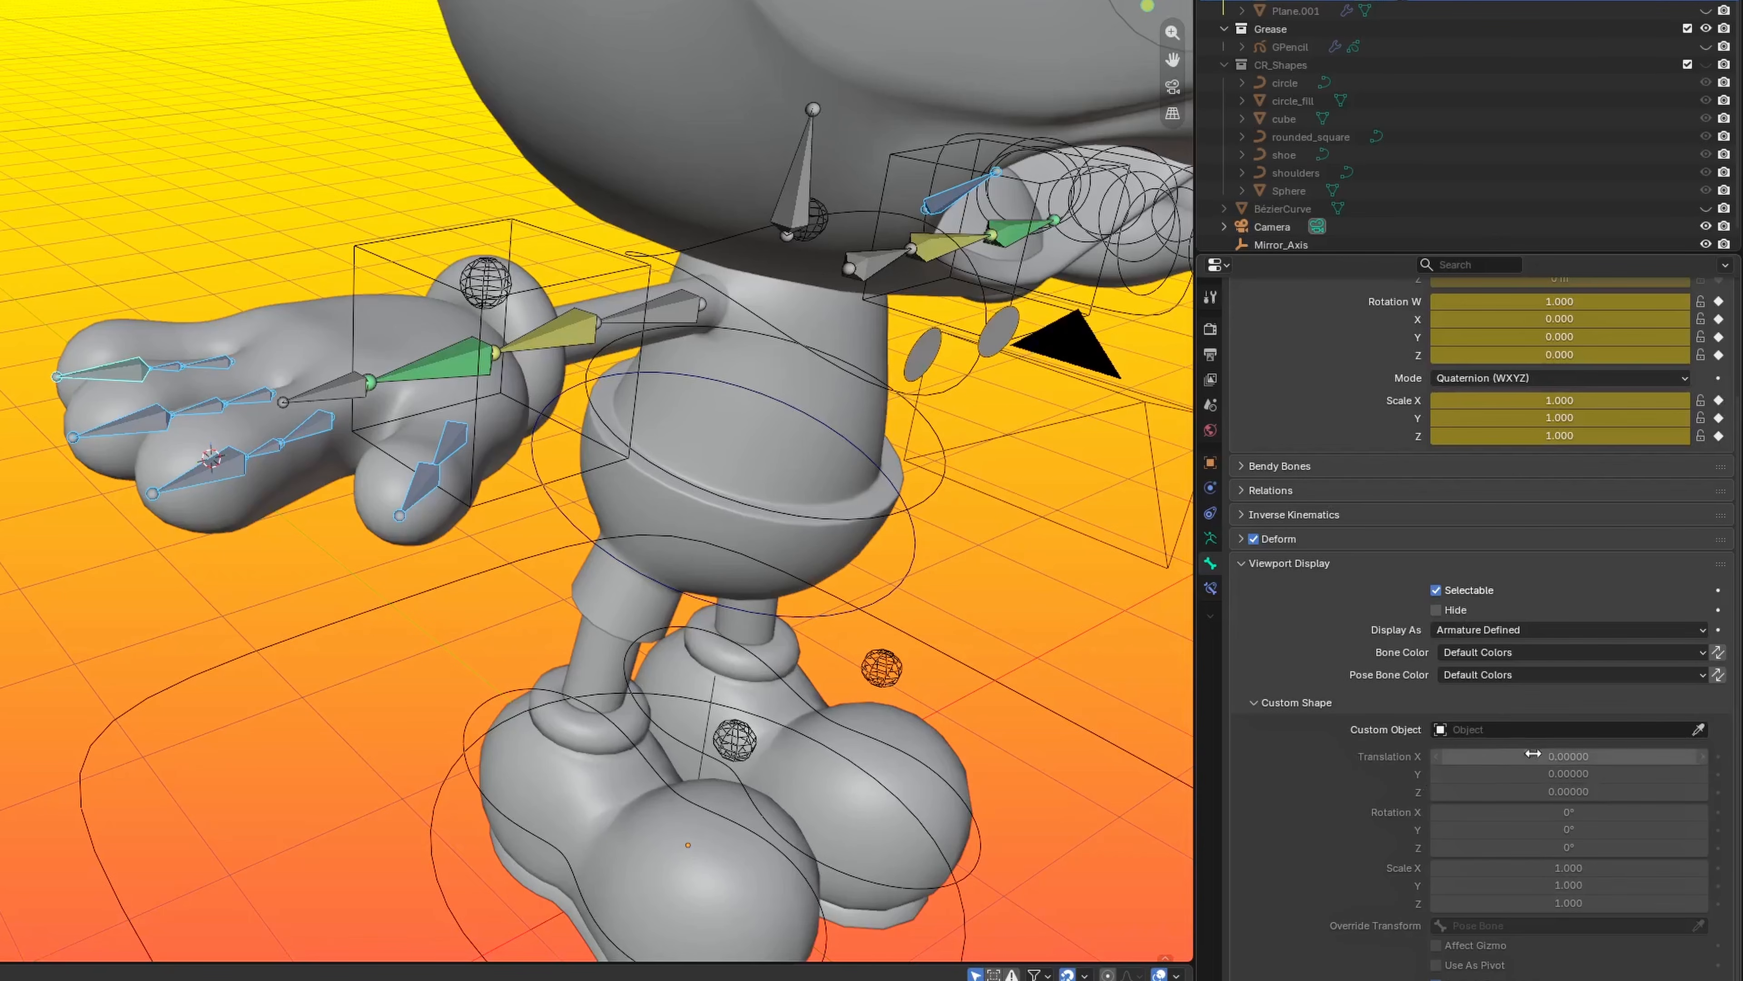
pyautogui.click(1507, 726)
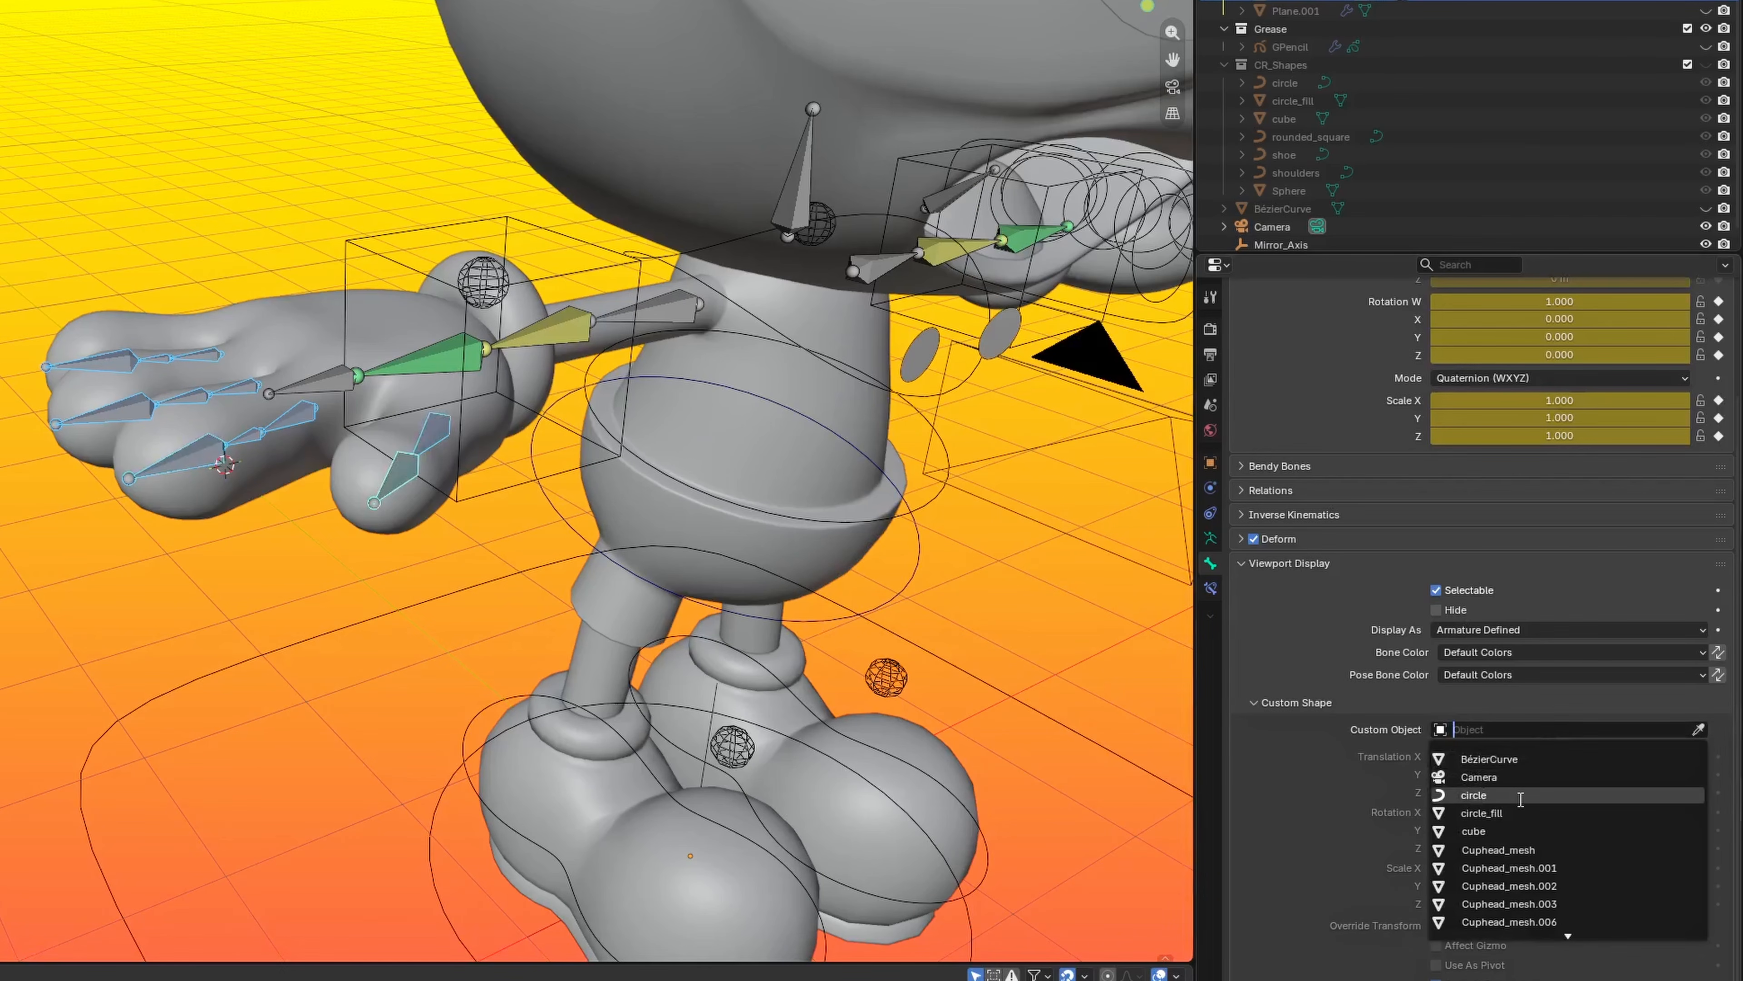
pyautogui.click(1477, 797)
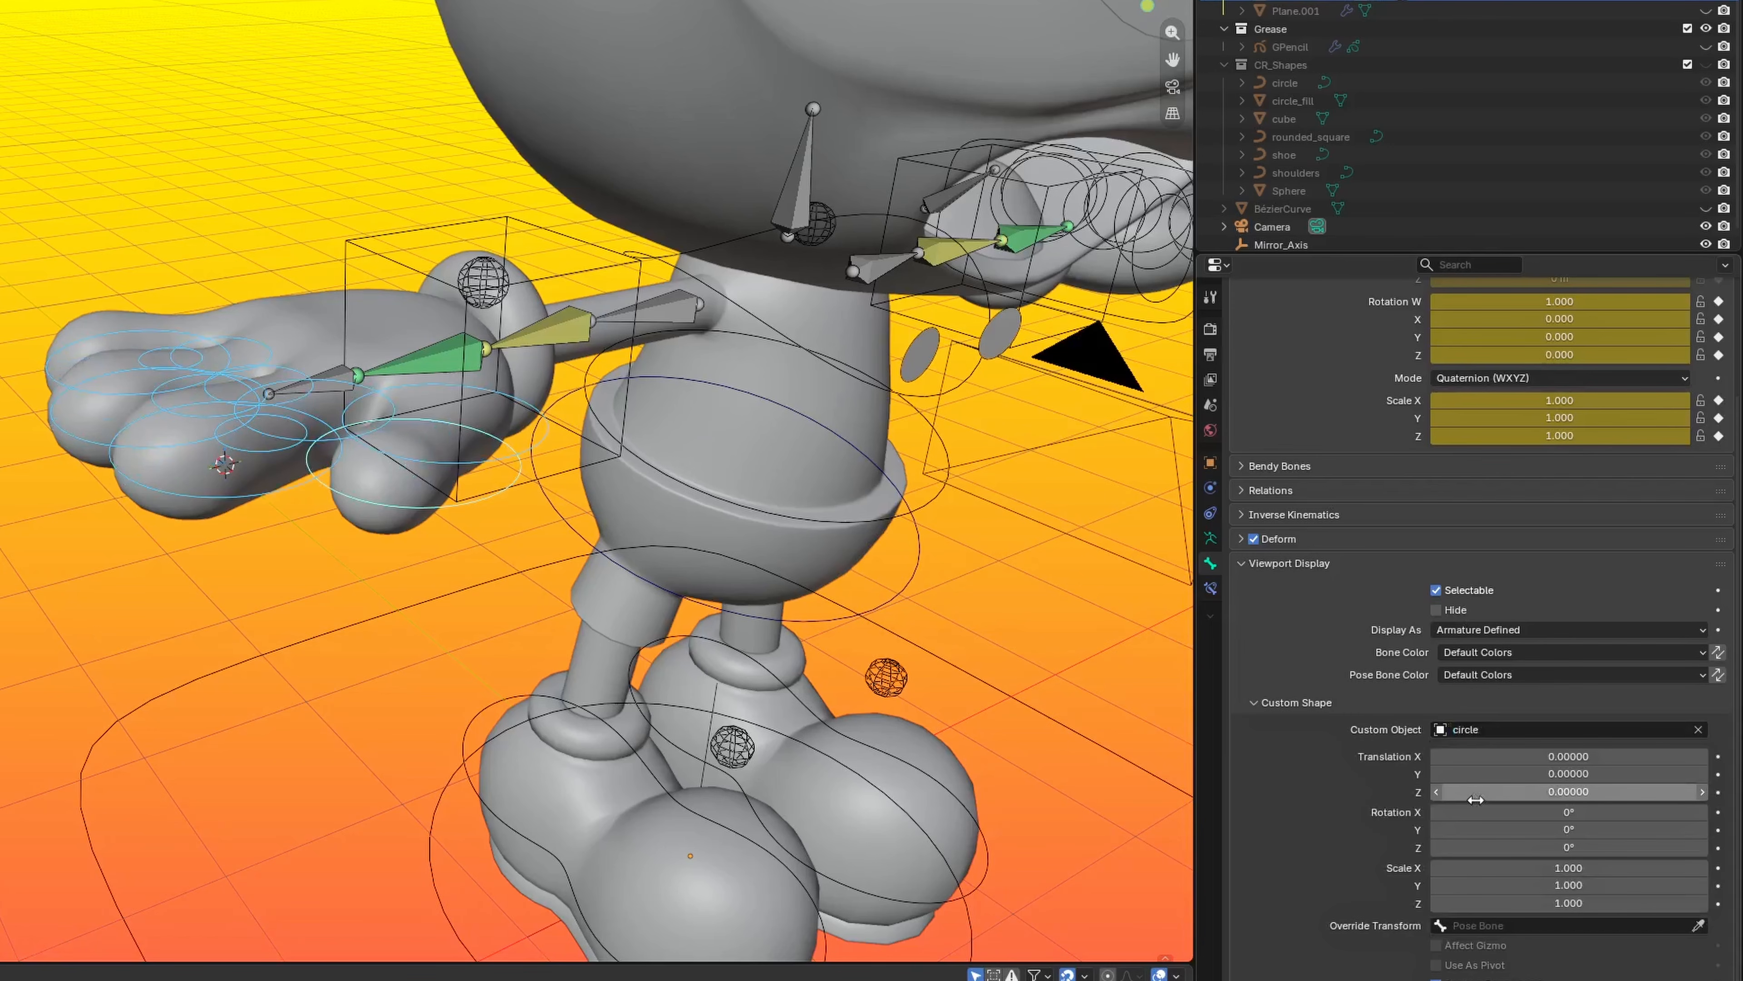
pyautogui.moveTo(453, 246)
pyautogui.mouseDown(button='middle')
pyautogui.moveTo(586, 260)
pyautogui.moveTo(428, 249)
pyautogui.moveTo(461, 255)
pyautogui.mouseUp(button='middle')
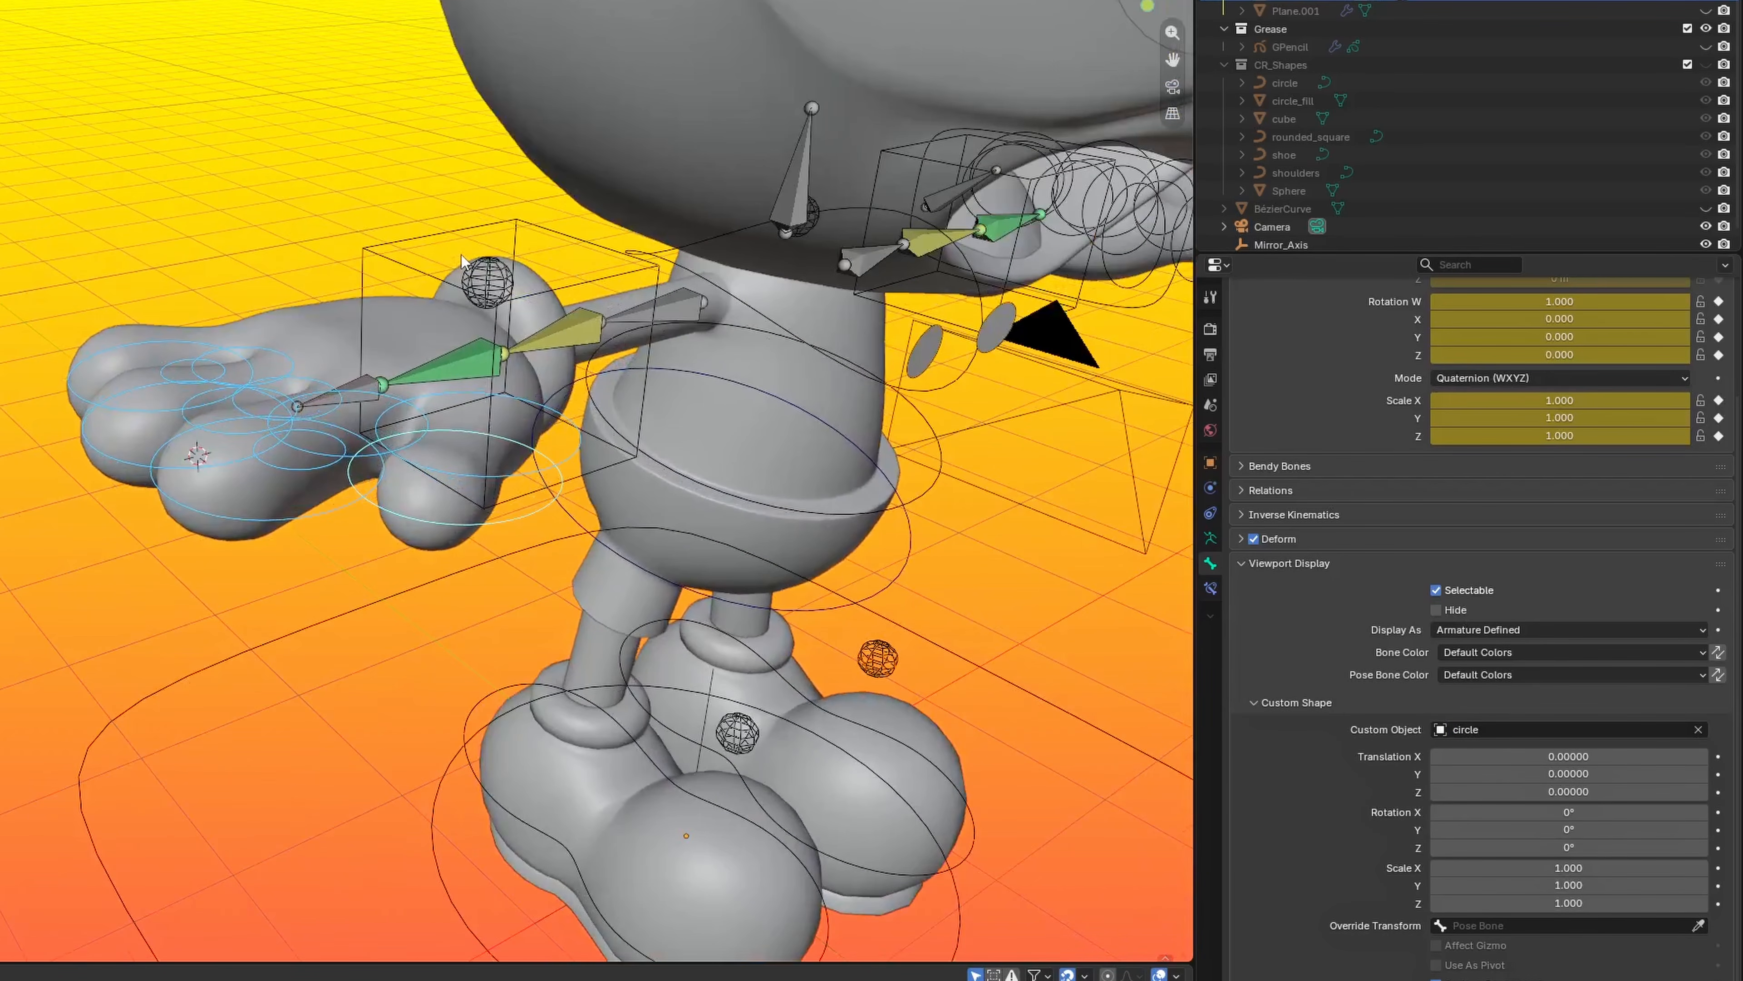
# Rotate the circle shapes on the right hand's finger bones 90° around X.
pyautogui.click(1510, 811)
pyautogui.write('90')
pyautogui.press('Return')
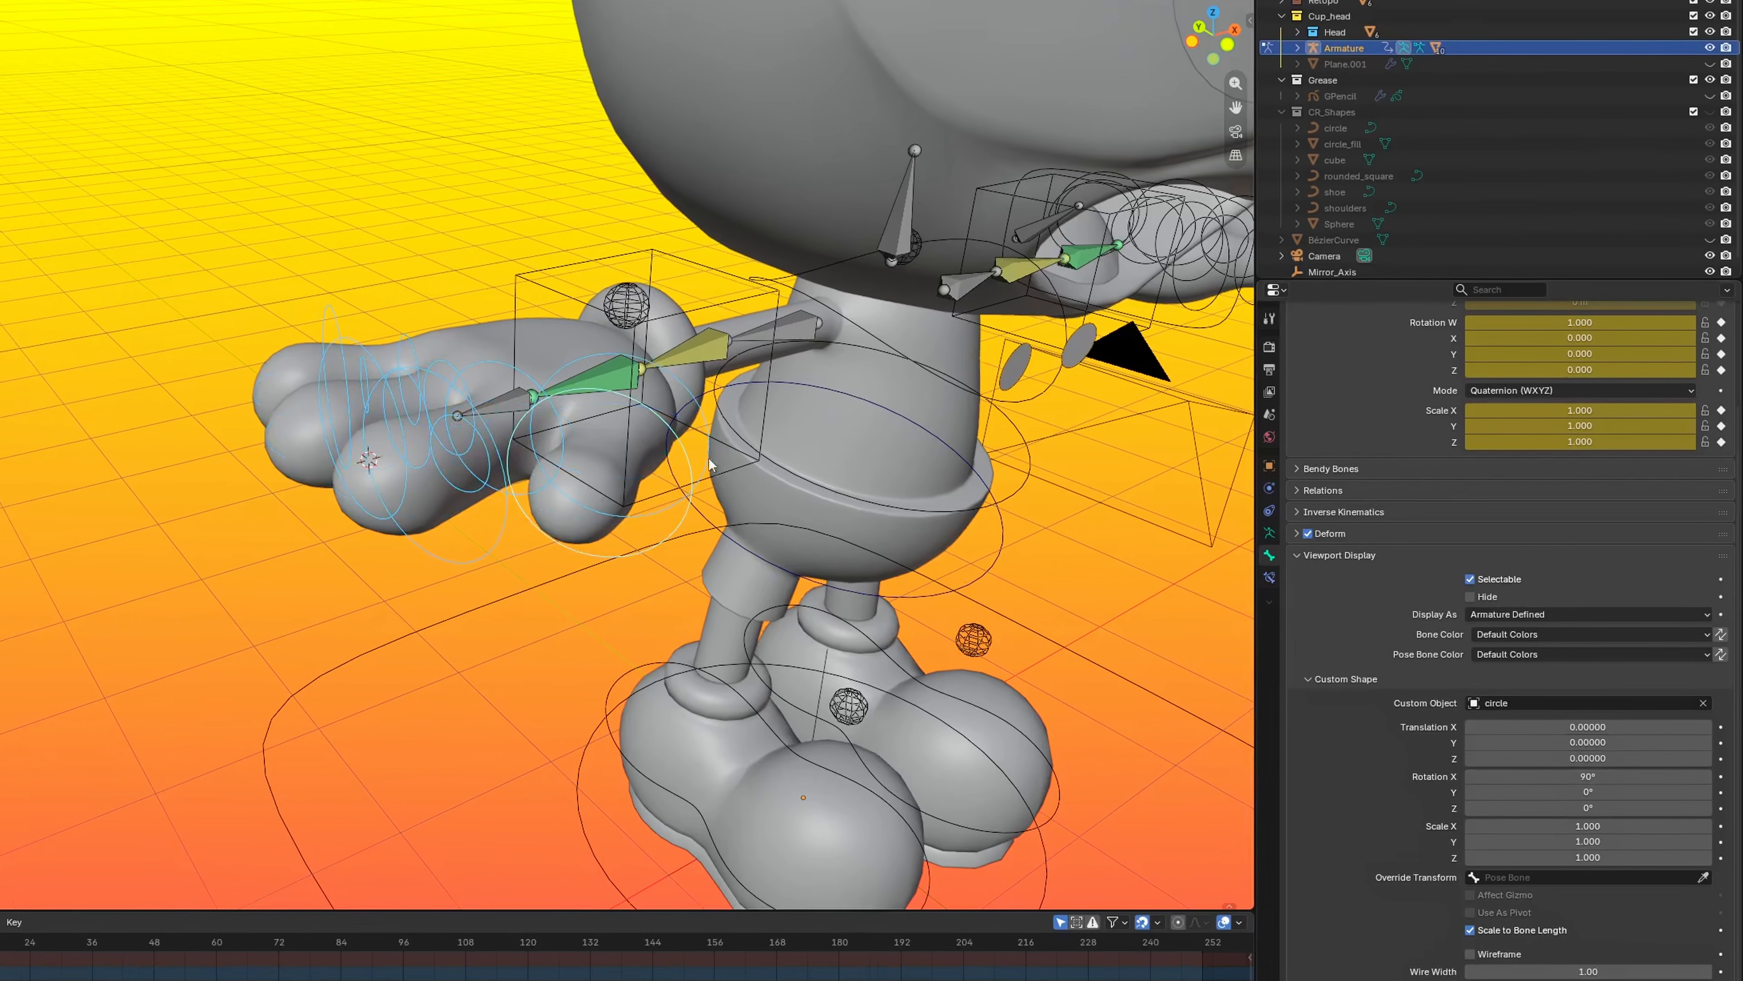
pyautogui.moveTo(508, 412); pyautogui.dragTo(444, 410, button='middle')
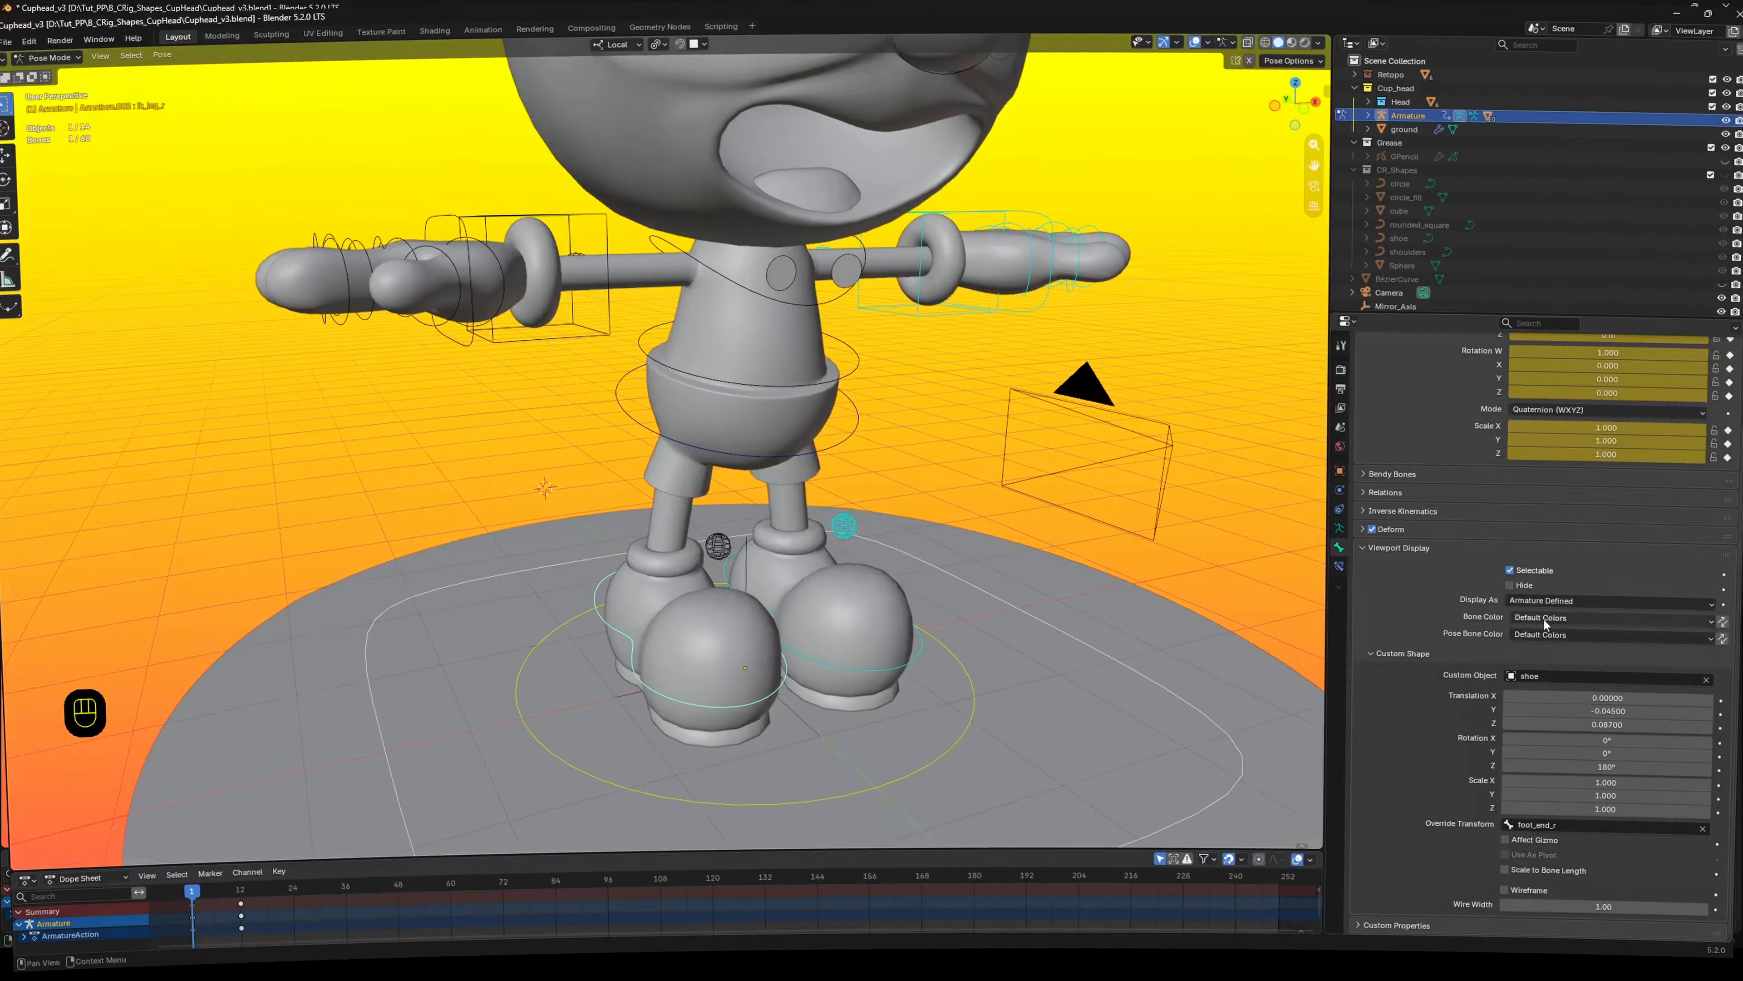
# Set the right foot control bone's color to 01 - Theme Color Set (red) and clear the selection.
pyautogui.click(1560, 613)
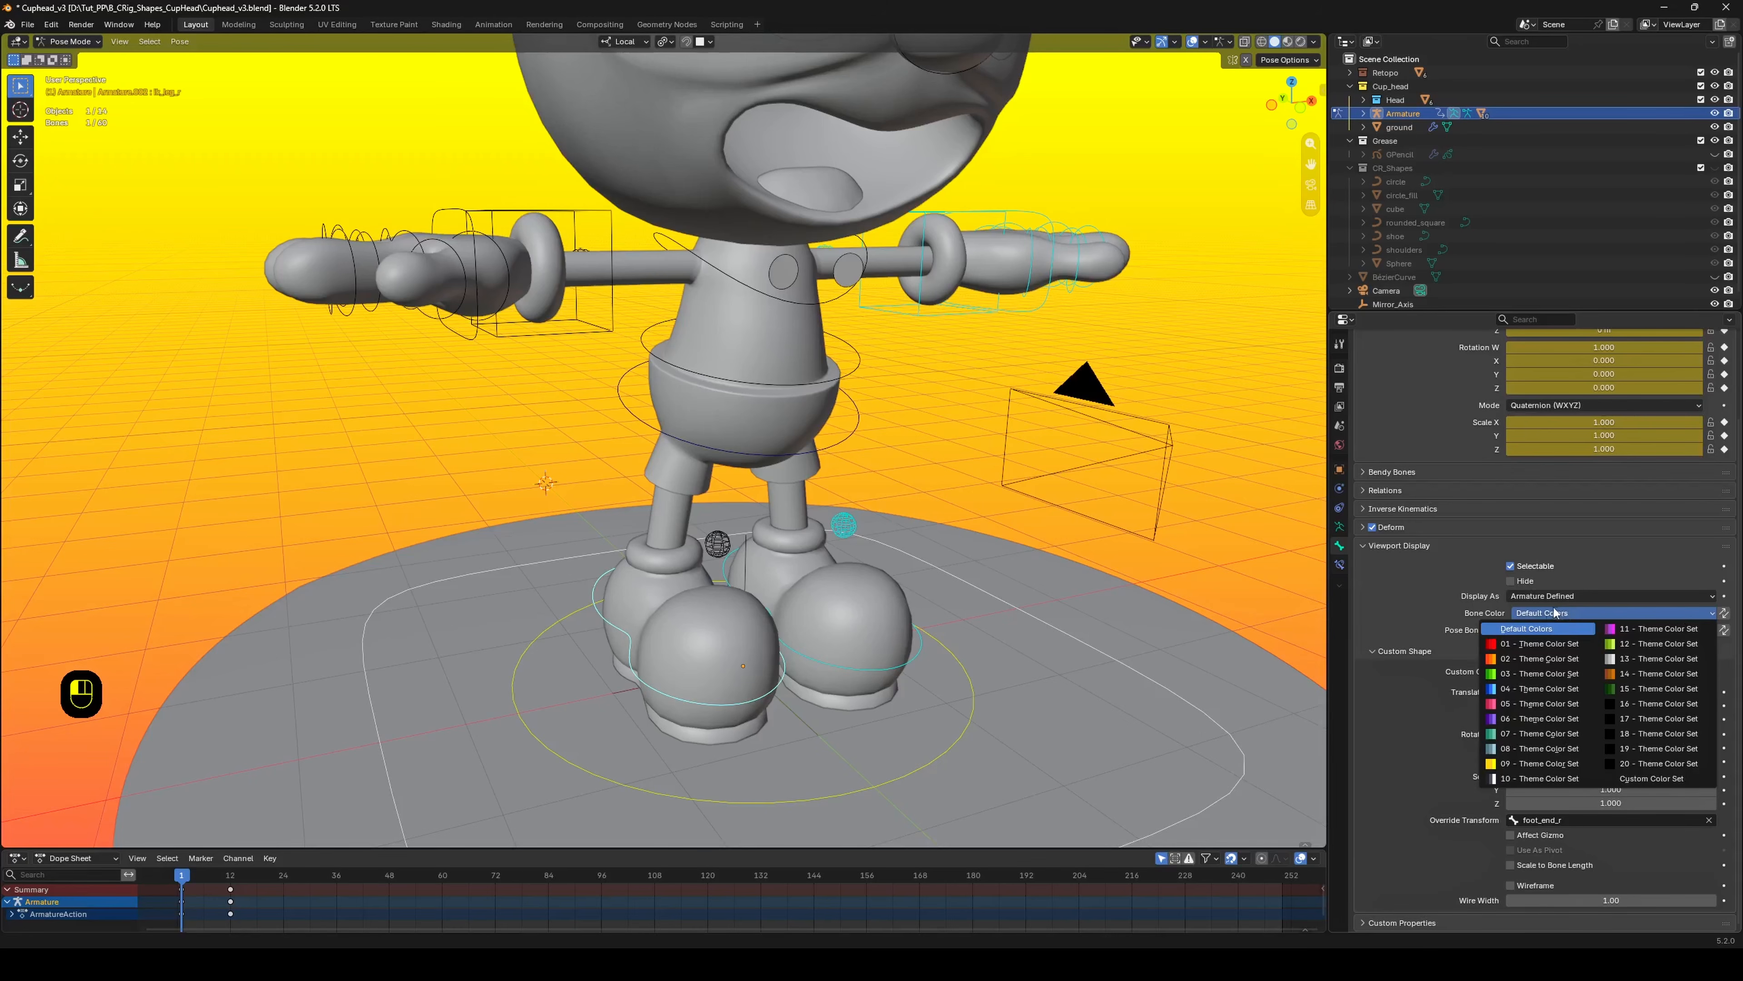
pyautogui.click(1539, 643)
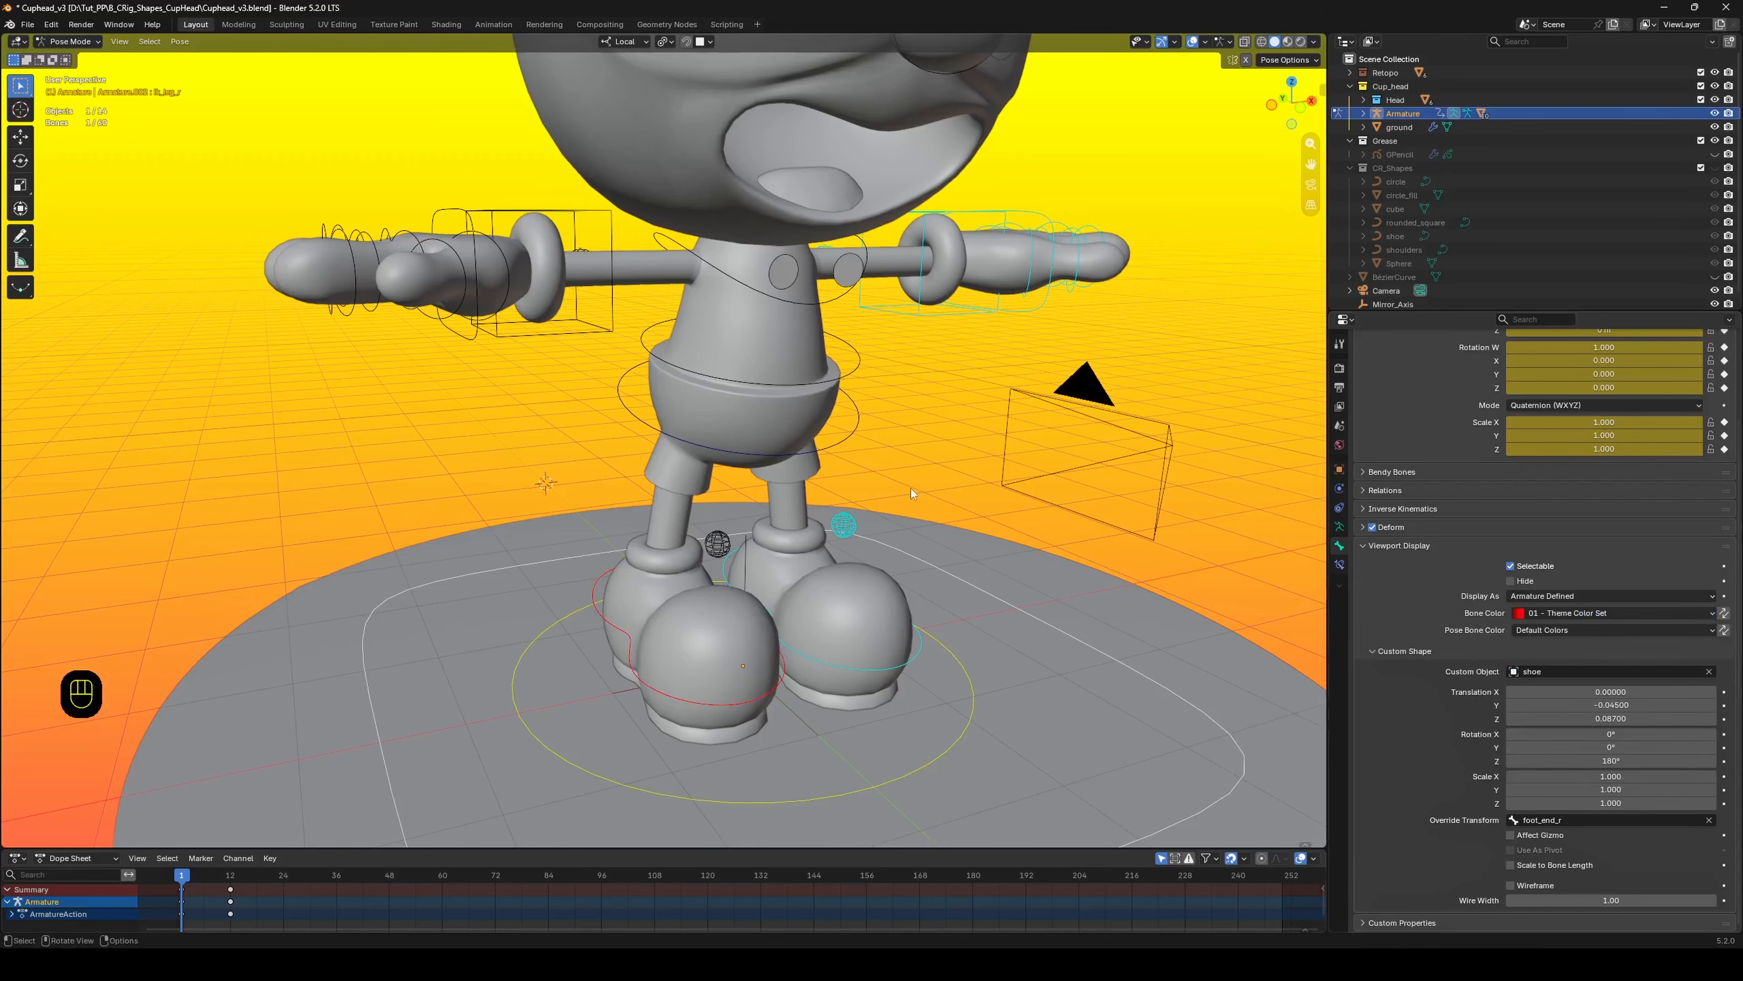
pyautogui.click(915, 428)
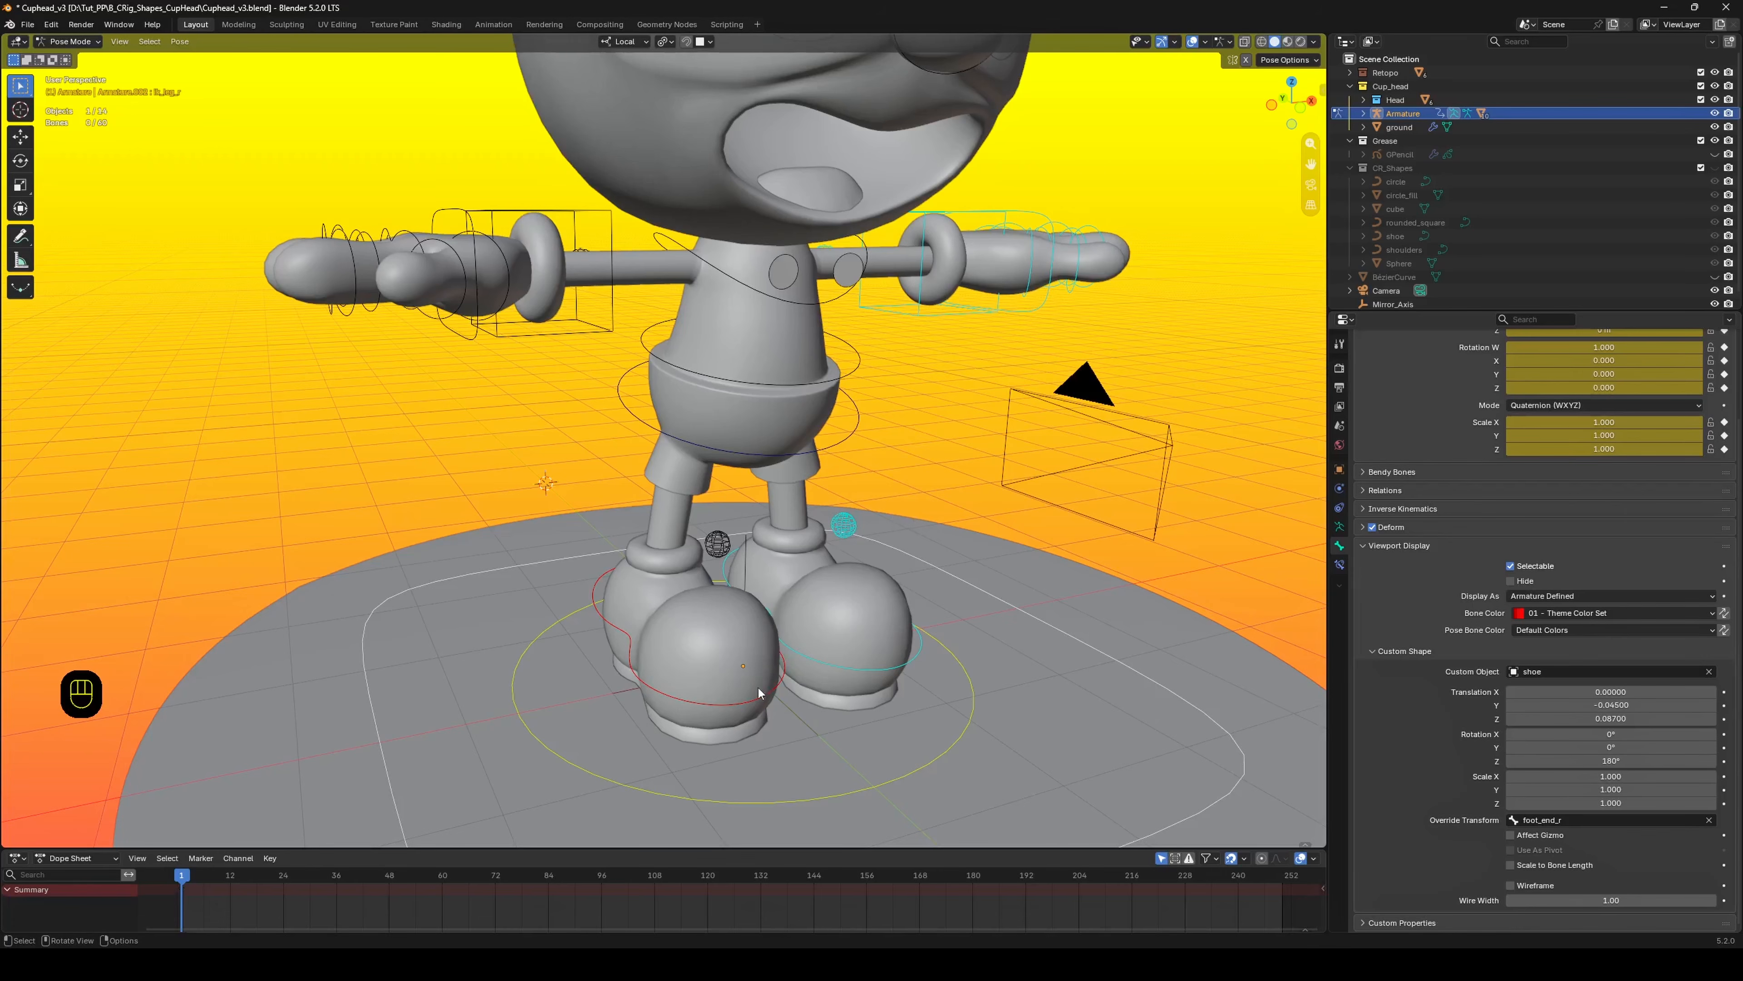
# Copy the right foot control's red bone color to the right leg pole, hand, finger and elbow pole bones.
pyautogui.click(716, 546)
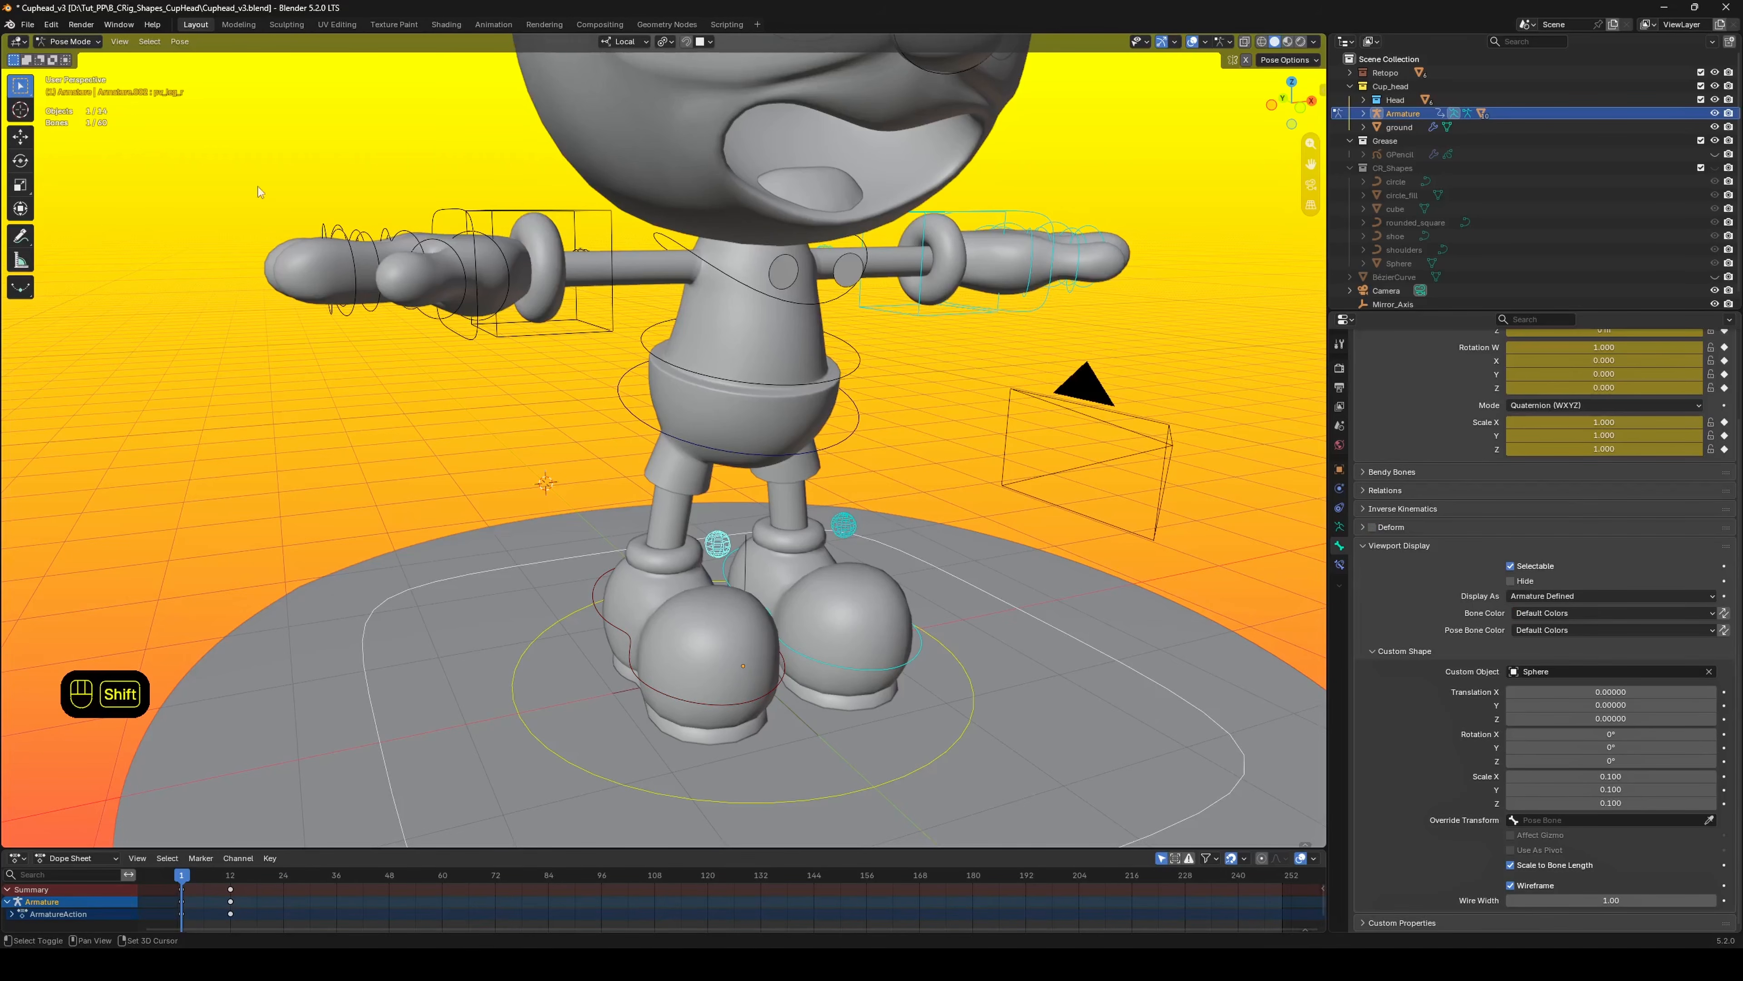
pyautogui.keyDown('shift'); pyautogui.moveTo(259, 178); pyautogui.dragTo(523, 390); pyautogui.keyUp('shift')
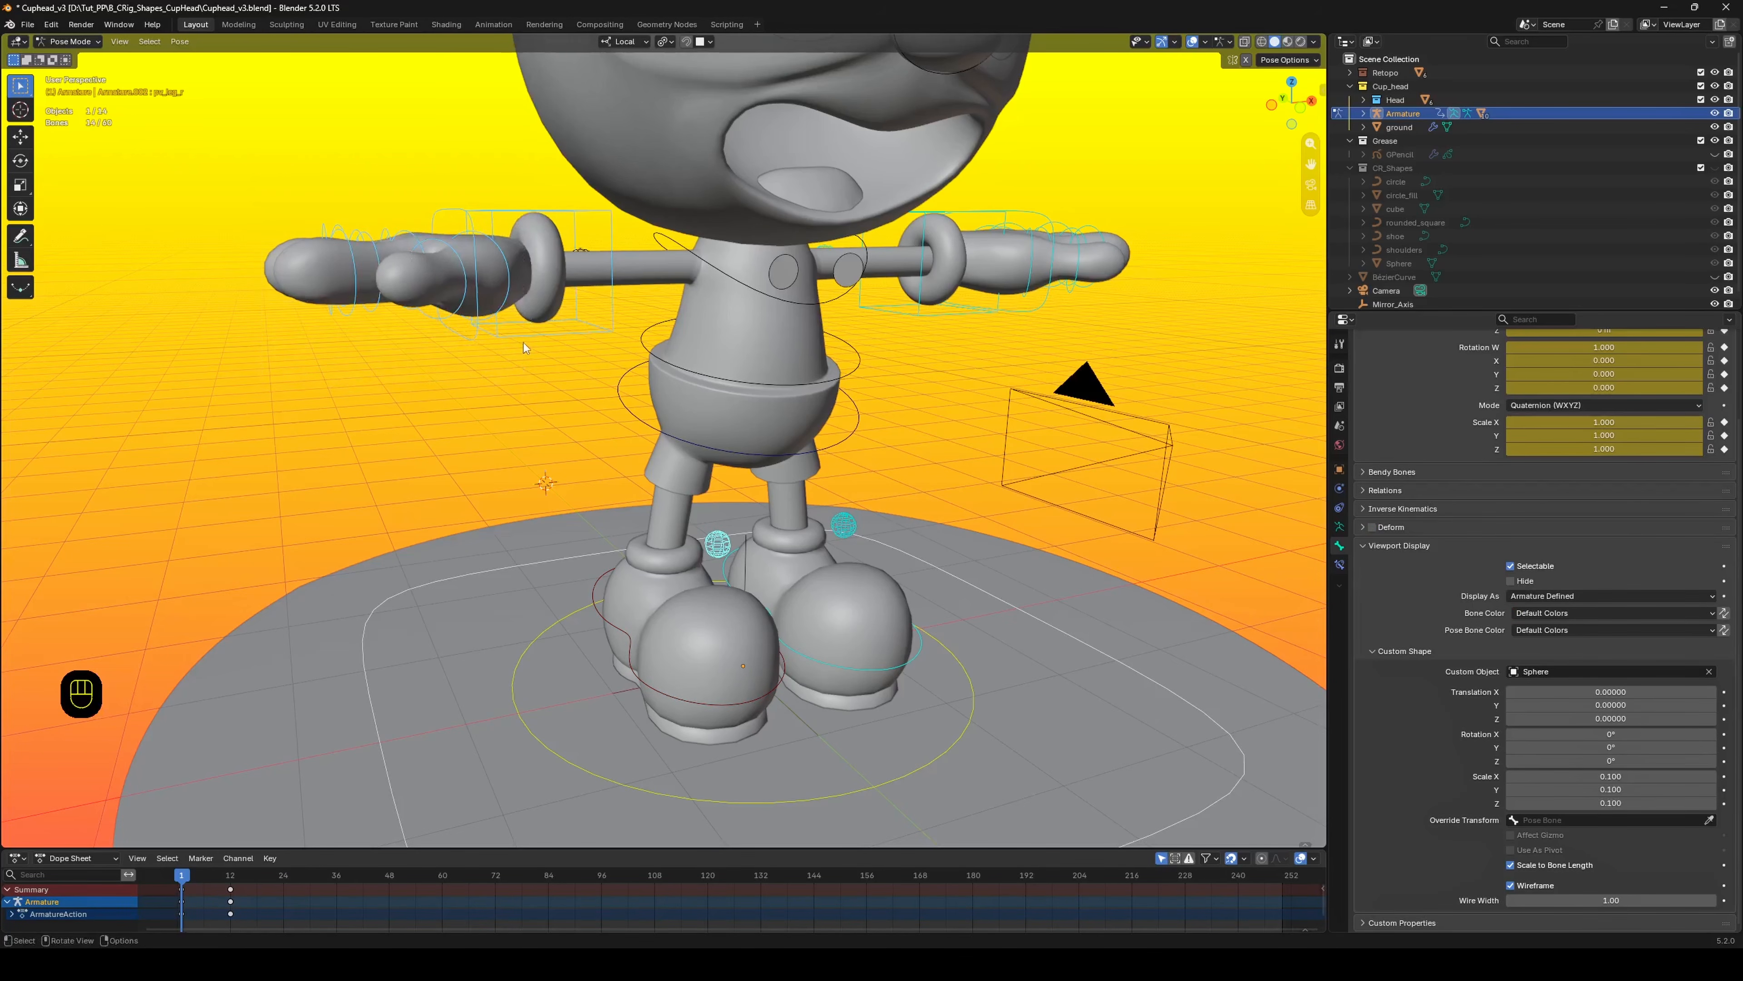
pyautogui.moveTo(523, 342); pyautogui.dragTo(605, 290, button='middle')
pyautogui.keyDown('shift'); pyautogui.click(577, 274); pyautogui.keyUp('shift')
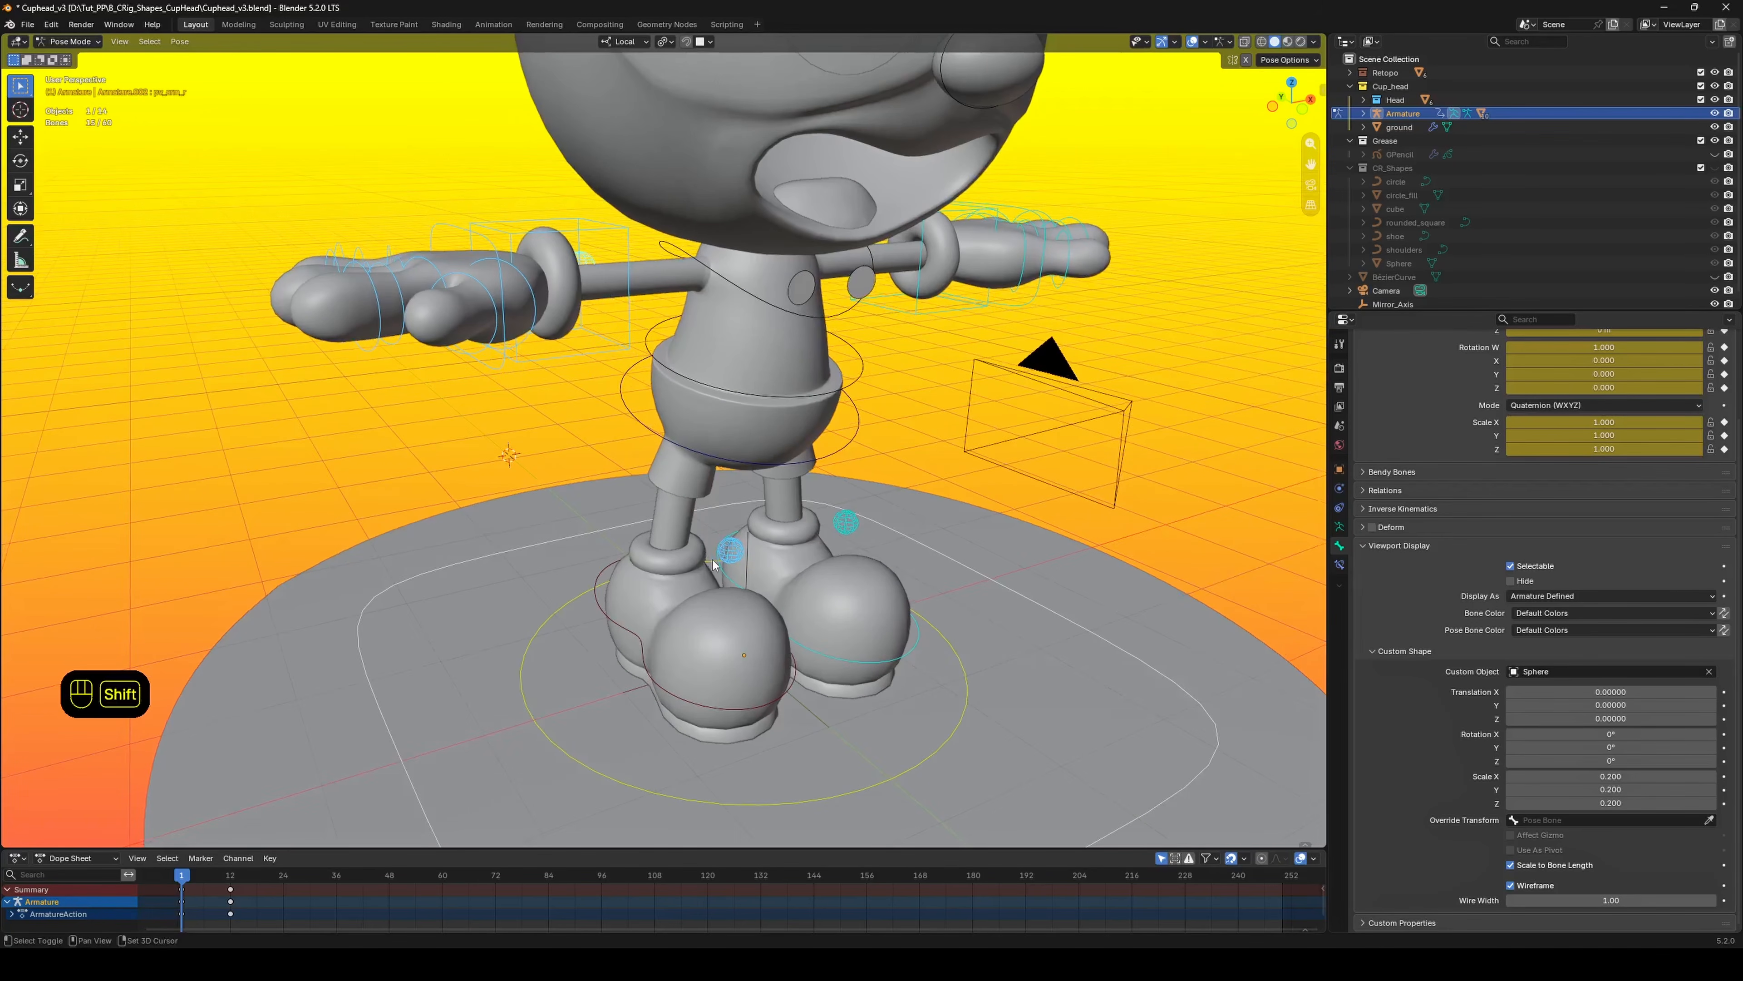
pyautogui.keyDown('shift'); pyautogui.click(726, 552); pyautogui.keyUp('shift')
pyautogui.keyDown('shift'); pyautogui.click(634, 636); pyautogui.keyUp('shift')
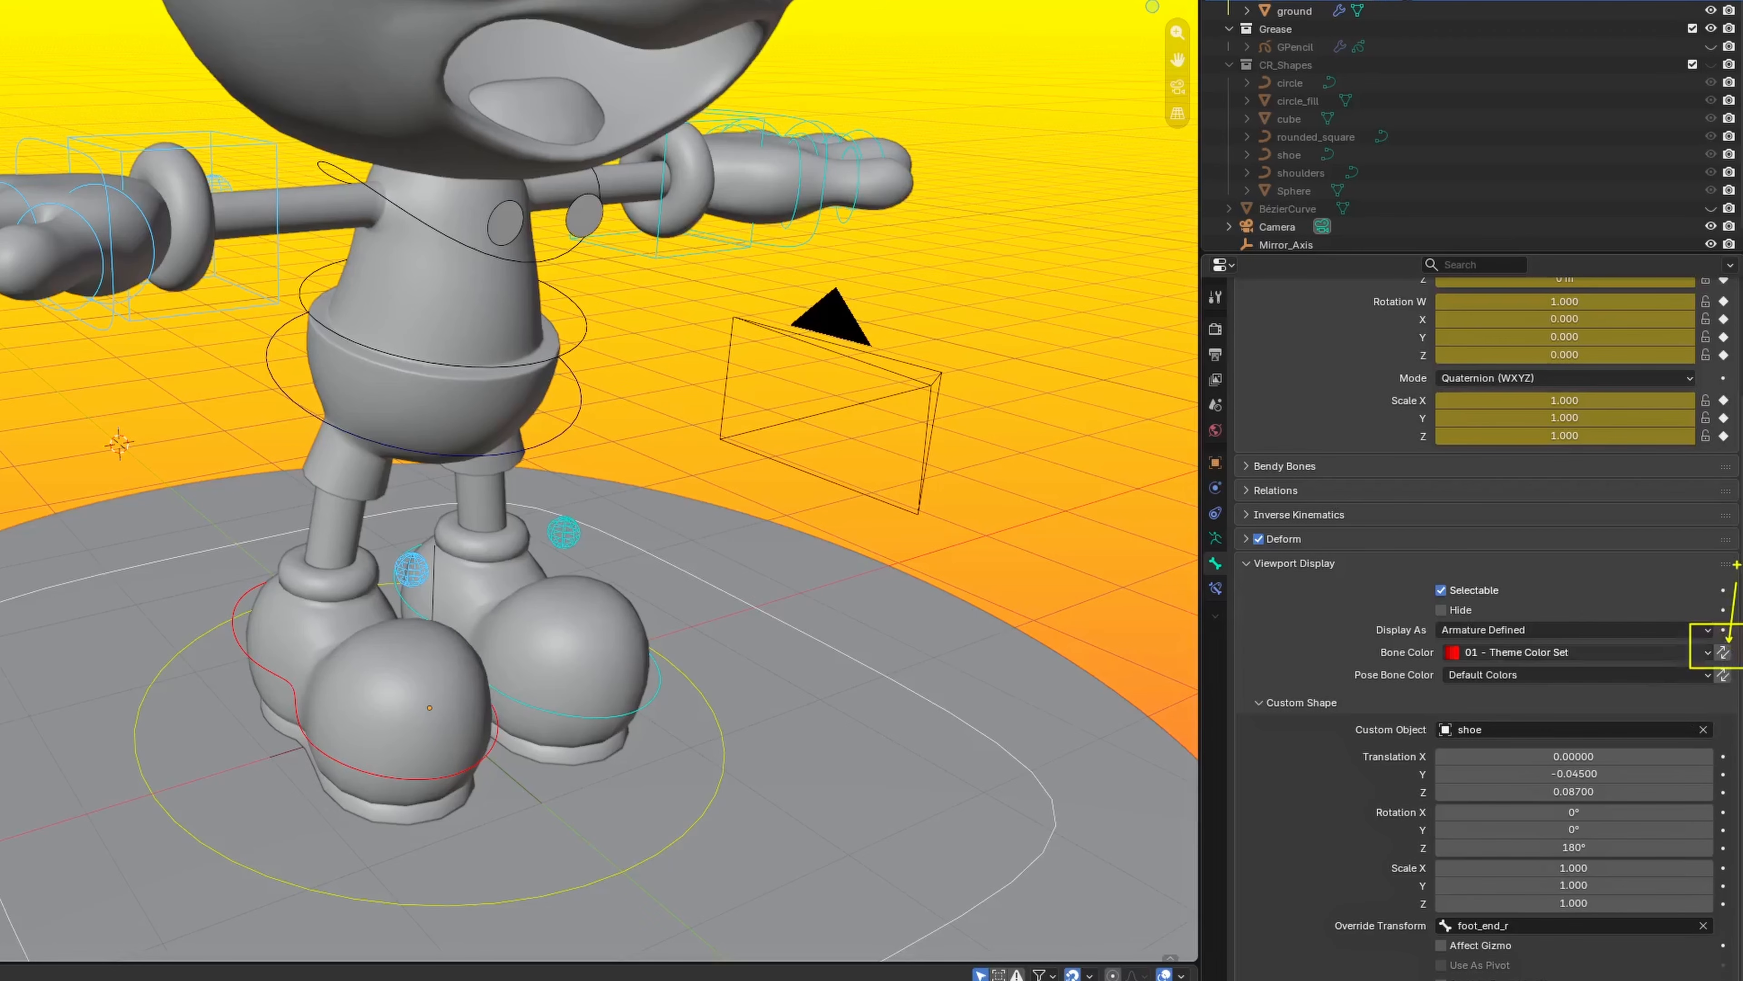
pyautogui.click(1721, 655)
# Make mesh objects visible in the viewport again and display the character in Material Preview shading.
pyautogui.moveTo(735, 627); pyautogui.dragTo(566, 491, button='middle')
pyautogui.scroll(1, 568, 487)
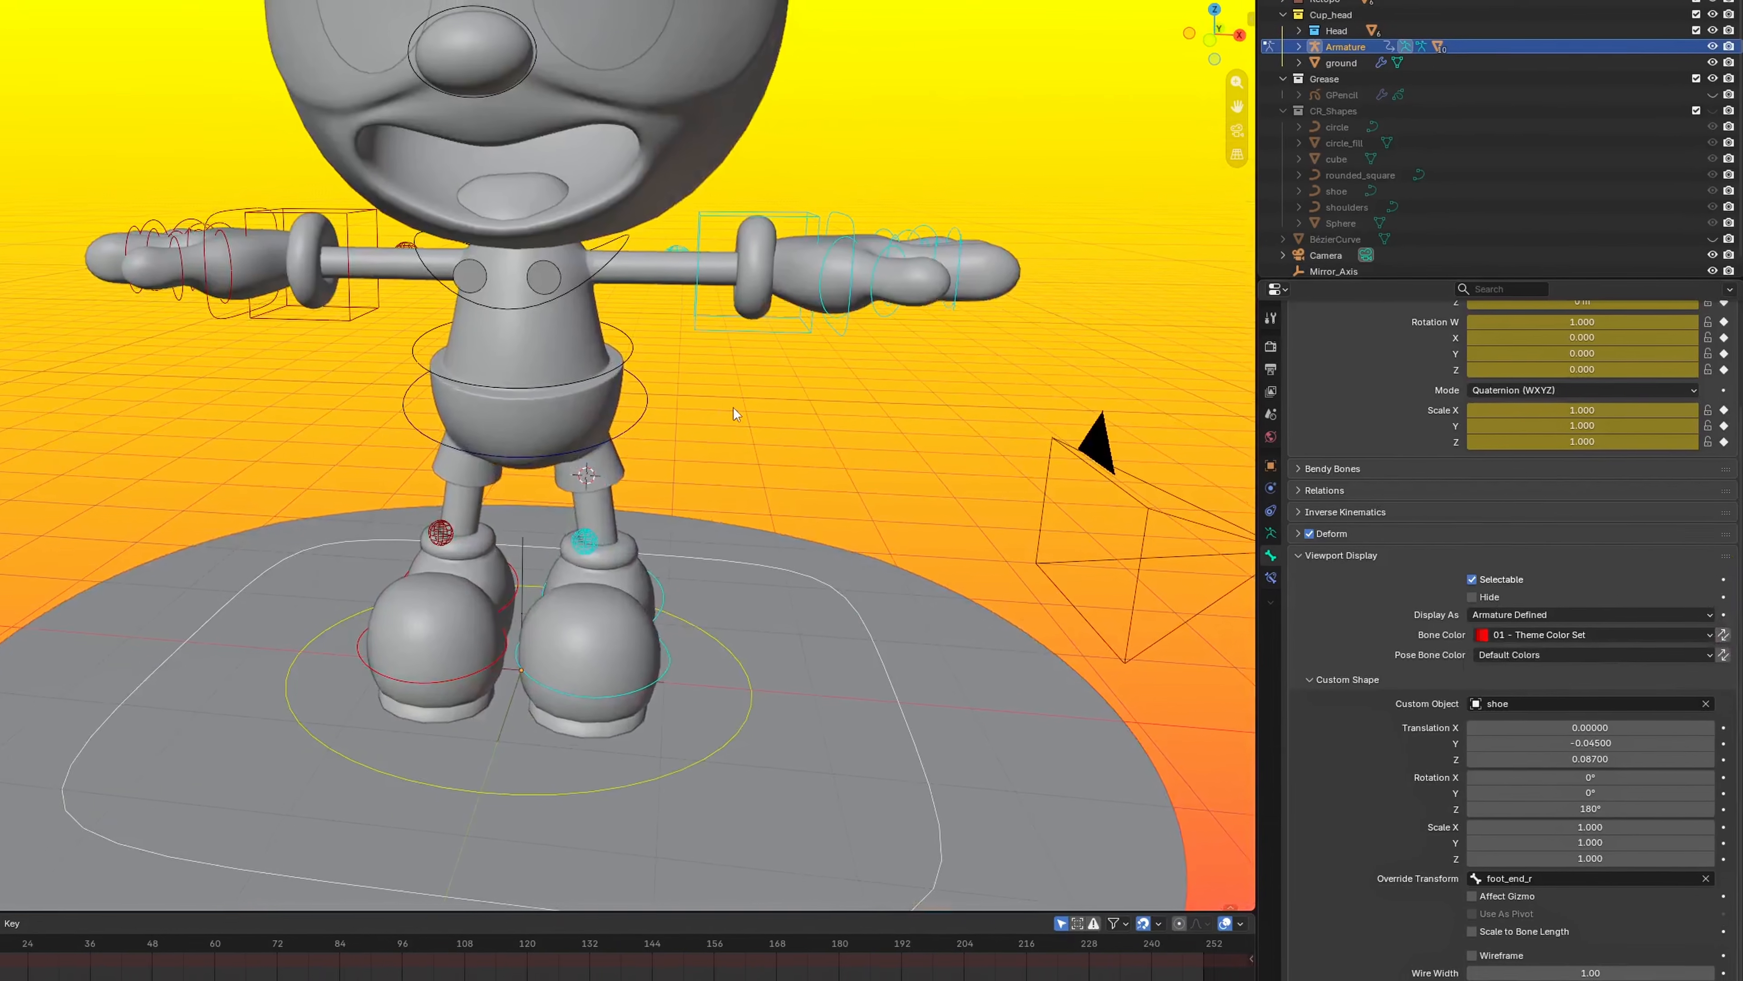
pyautogui.moveTo(612, 371)
pyautogui.keyDown('shift'); pyautogui.mouseDown(button='middle')
pyautogui.moveTo(607, 347)
pyautogui.moveTo(609, 386)
pyautogui.mouseUp(button='middle'); pyautogui.keyUp('shift')
pyautogui.keyDown('shift'); pyautogui.moveTo(880, 411); pyautogui.dragTo(882, 446, button='middle'); pyautogui.keyUp('shift')
pyautogui.scroll(1, 630, 350)
pyautogui.moveTo(628, 346); pyautogui.dragTo(702, 364, button='middle')
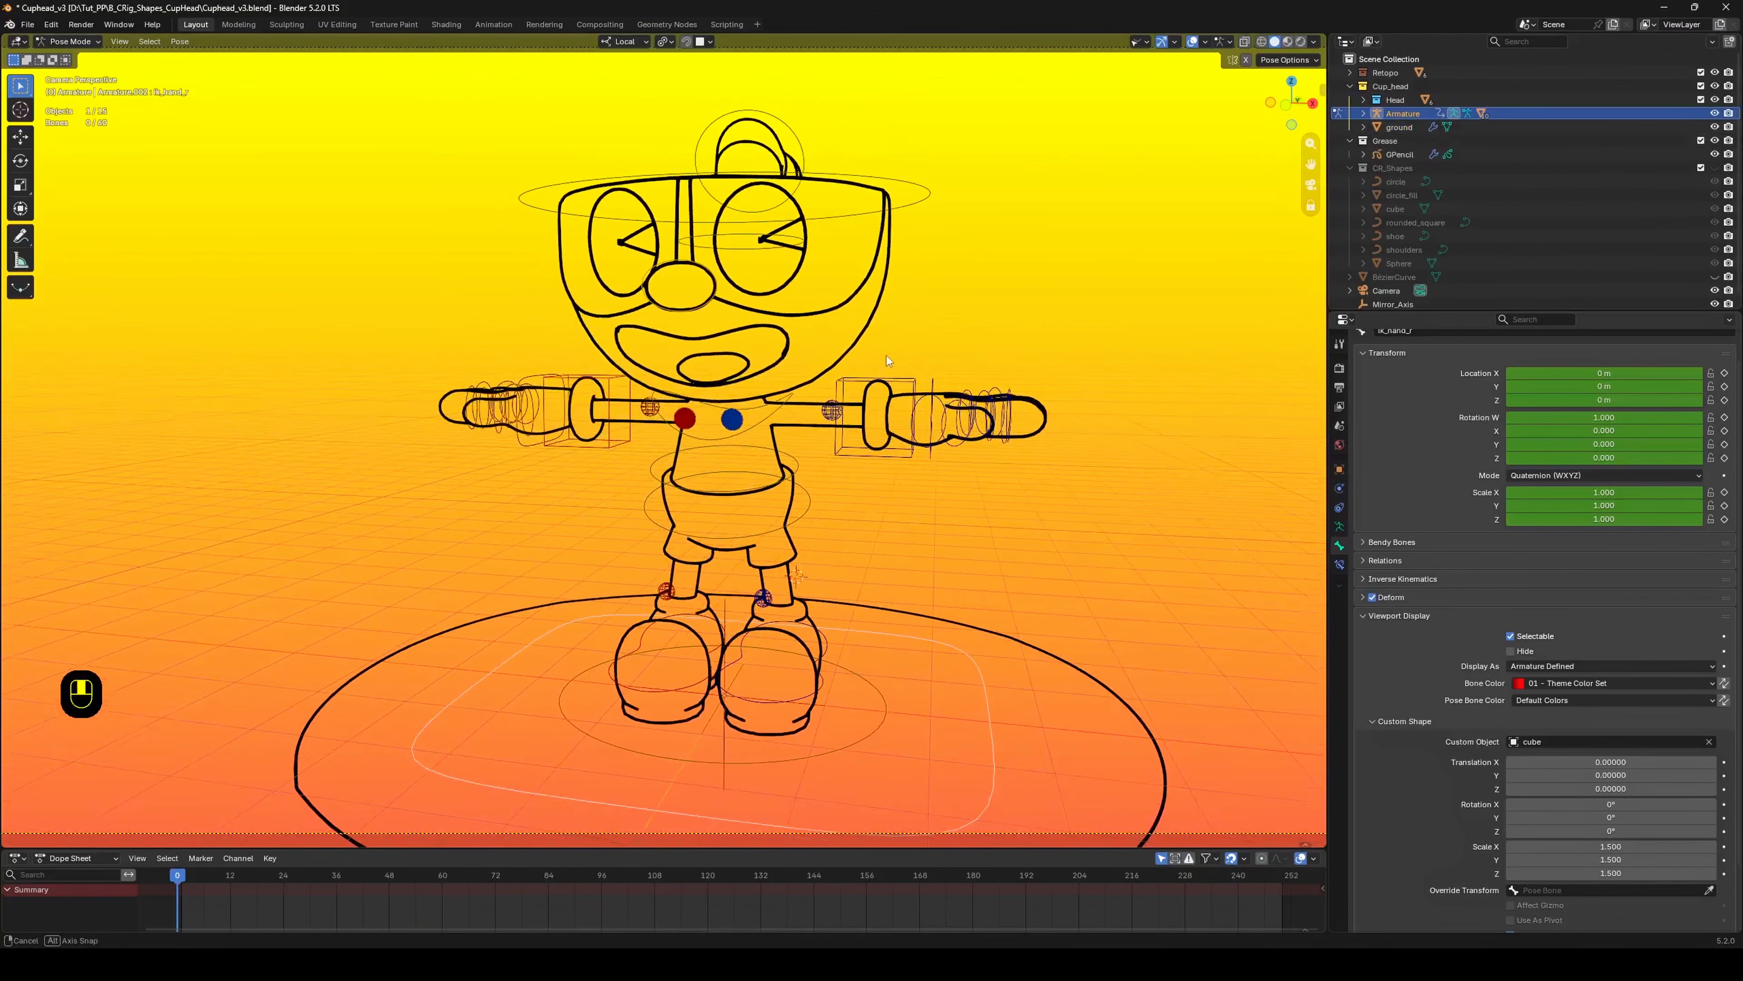
pyautogui.moveTo(963, 349); pyautogui.dragTo(914, 348, button='middle')
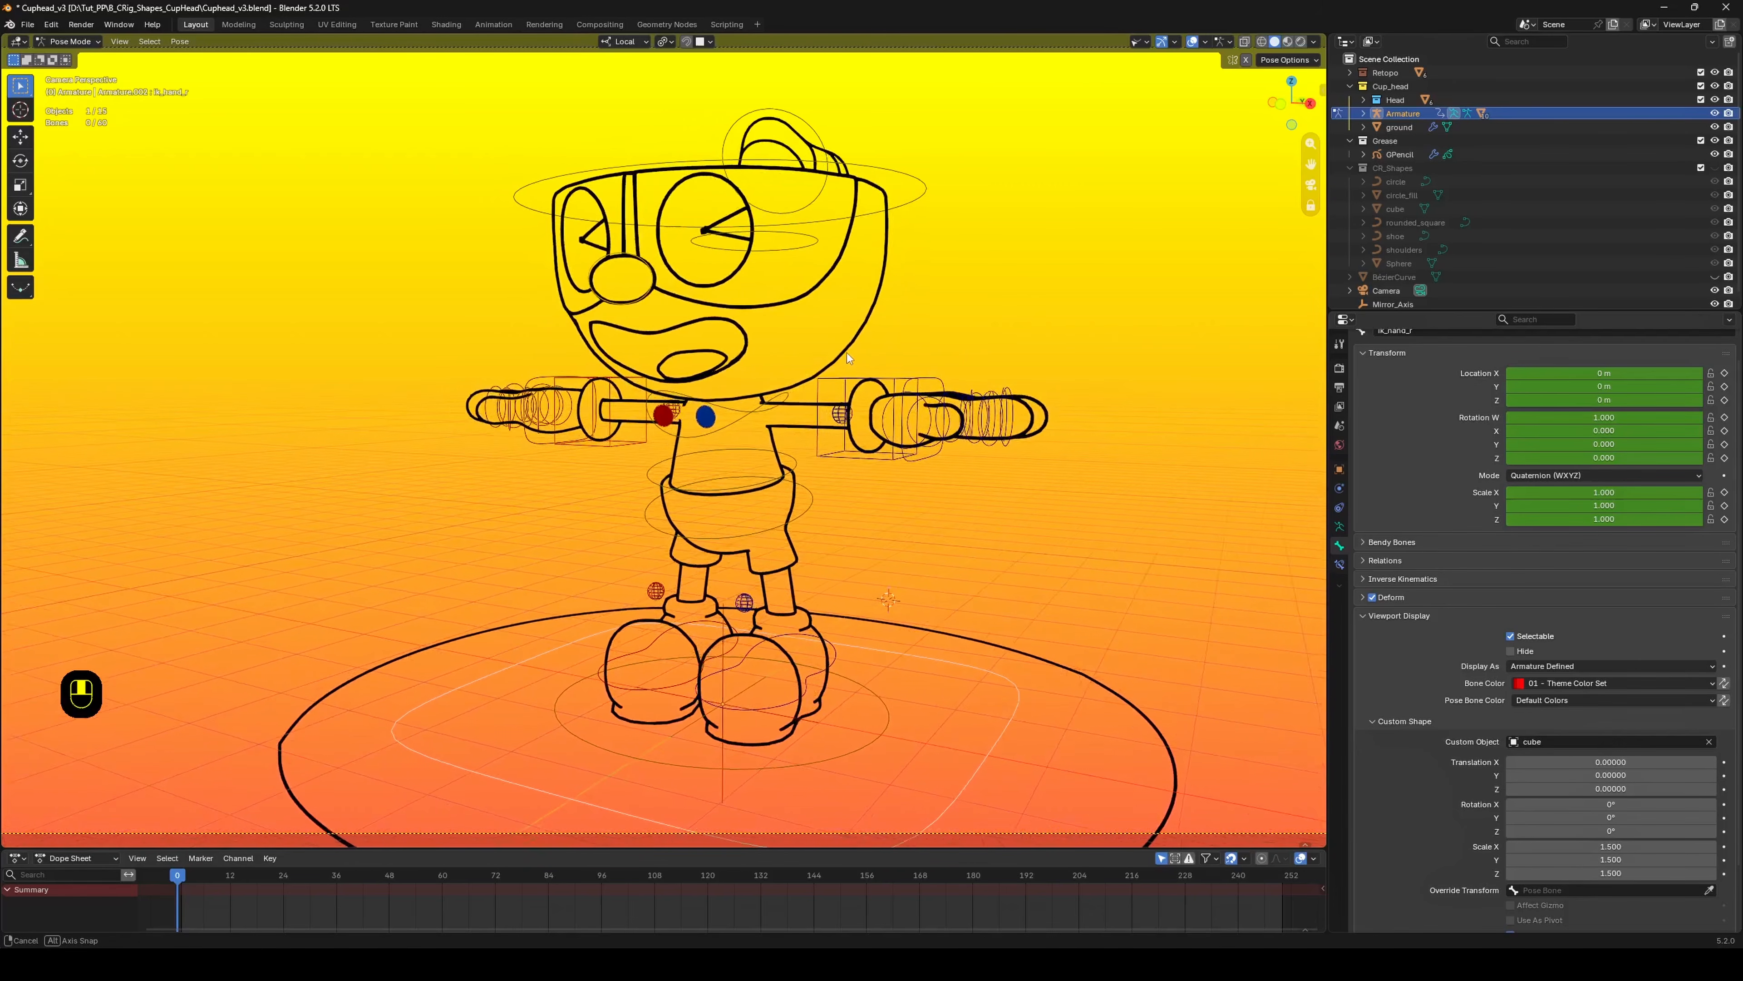
pyautogui.click(1177, 43)
pyautogui.moveTo(1143, 43)
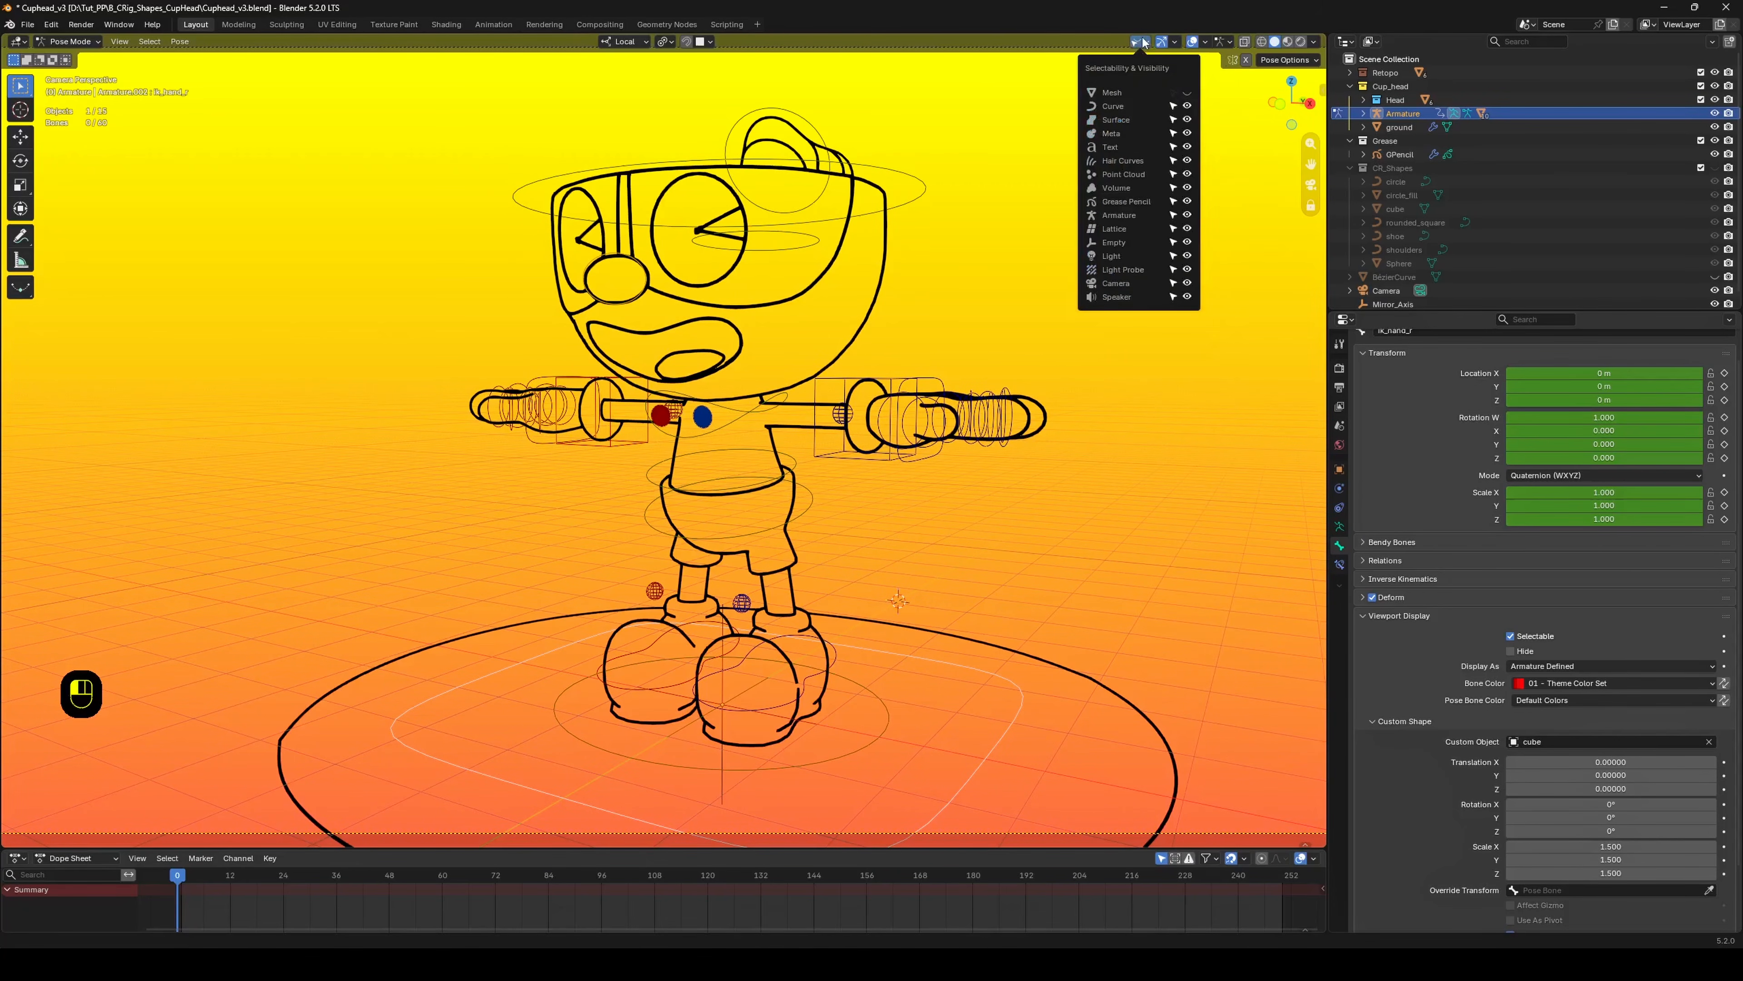
pyautogui.click(1187, 93)
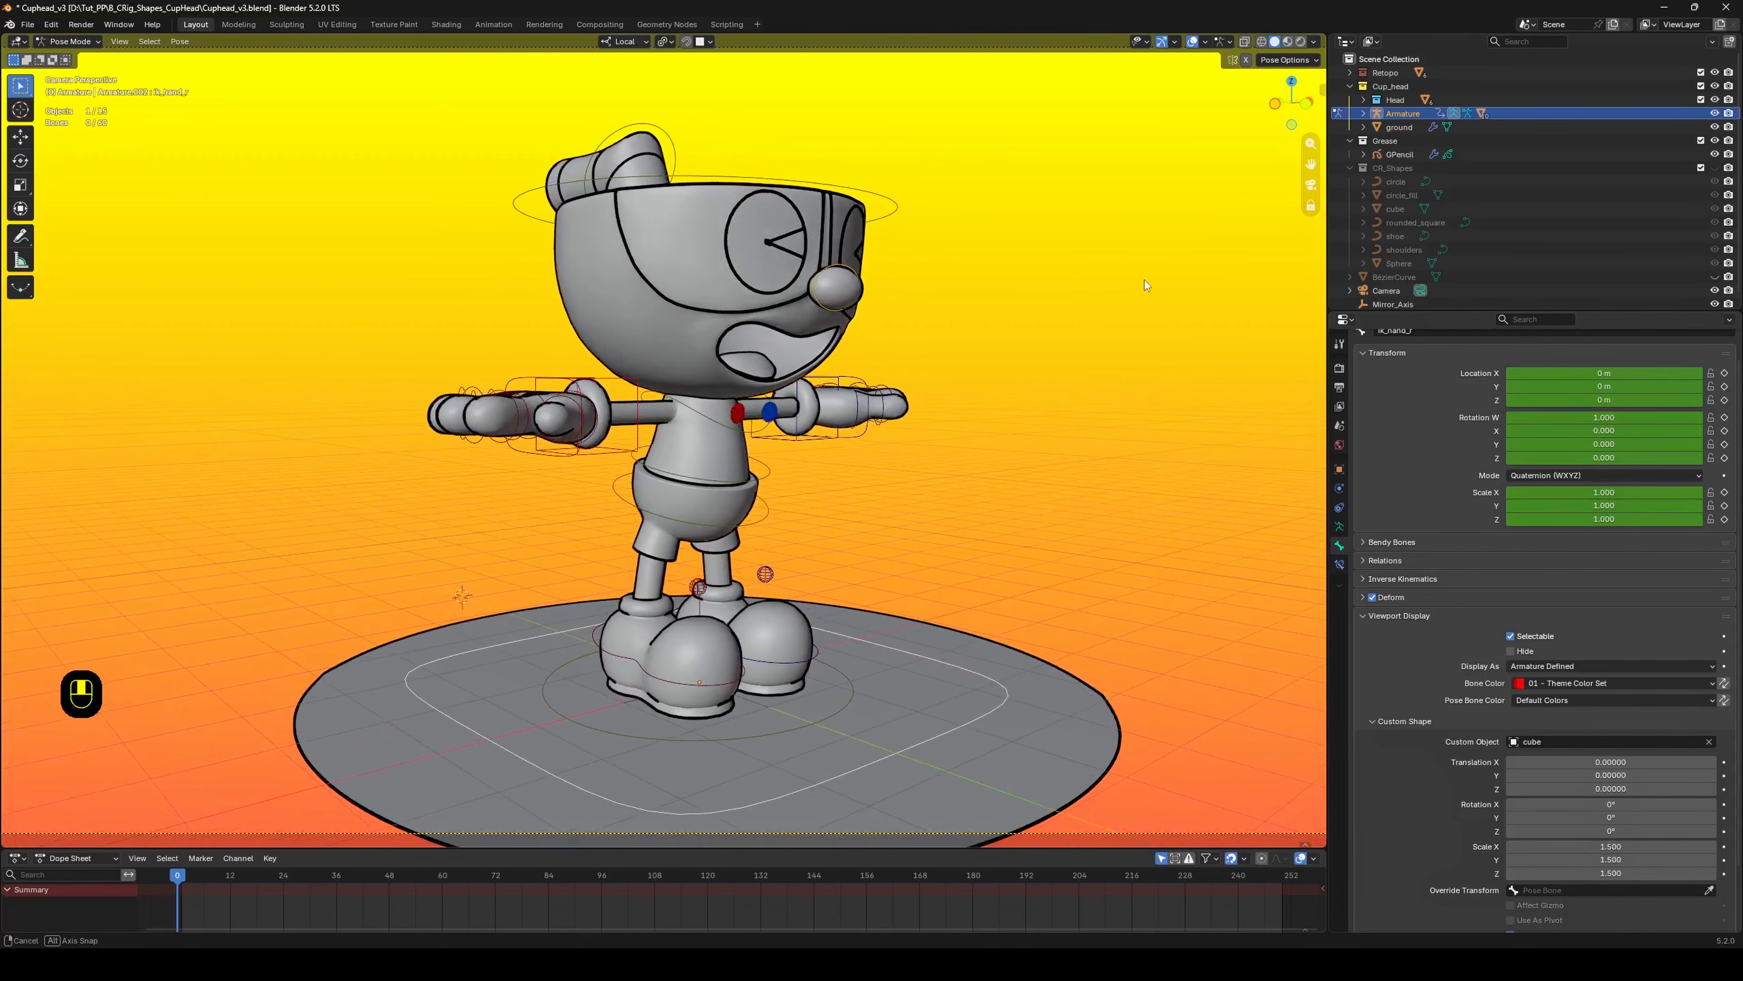
pyautogui.moveTo(1144, 280)
pyautogui.mouseDown(button='middle')
pyautogui.moveTo(1013, 283)
pyautogui.moveTo(1177, 280)
pyautogui.moveTo(1023, 285)
pyautogui.mouseUp(button='middle')
pyautogui.click(1288, 41)
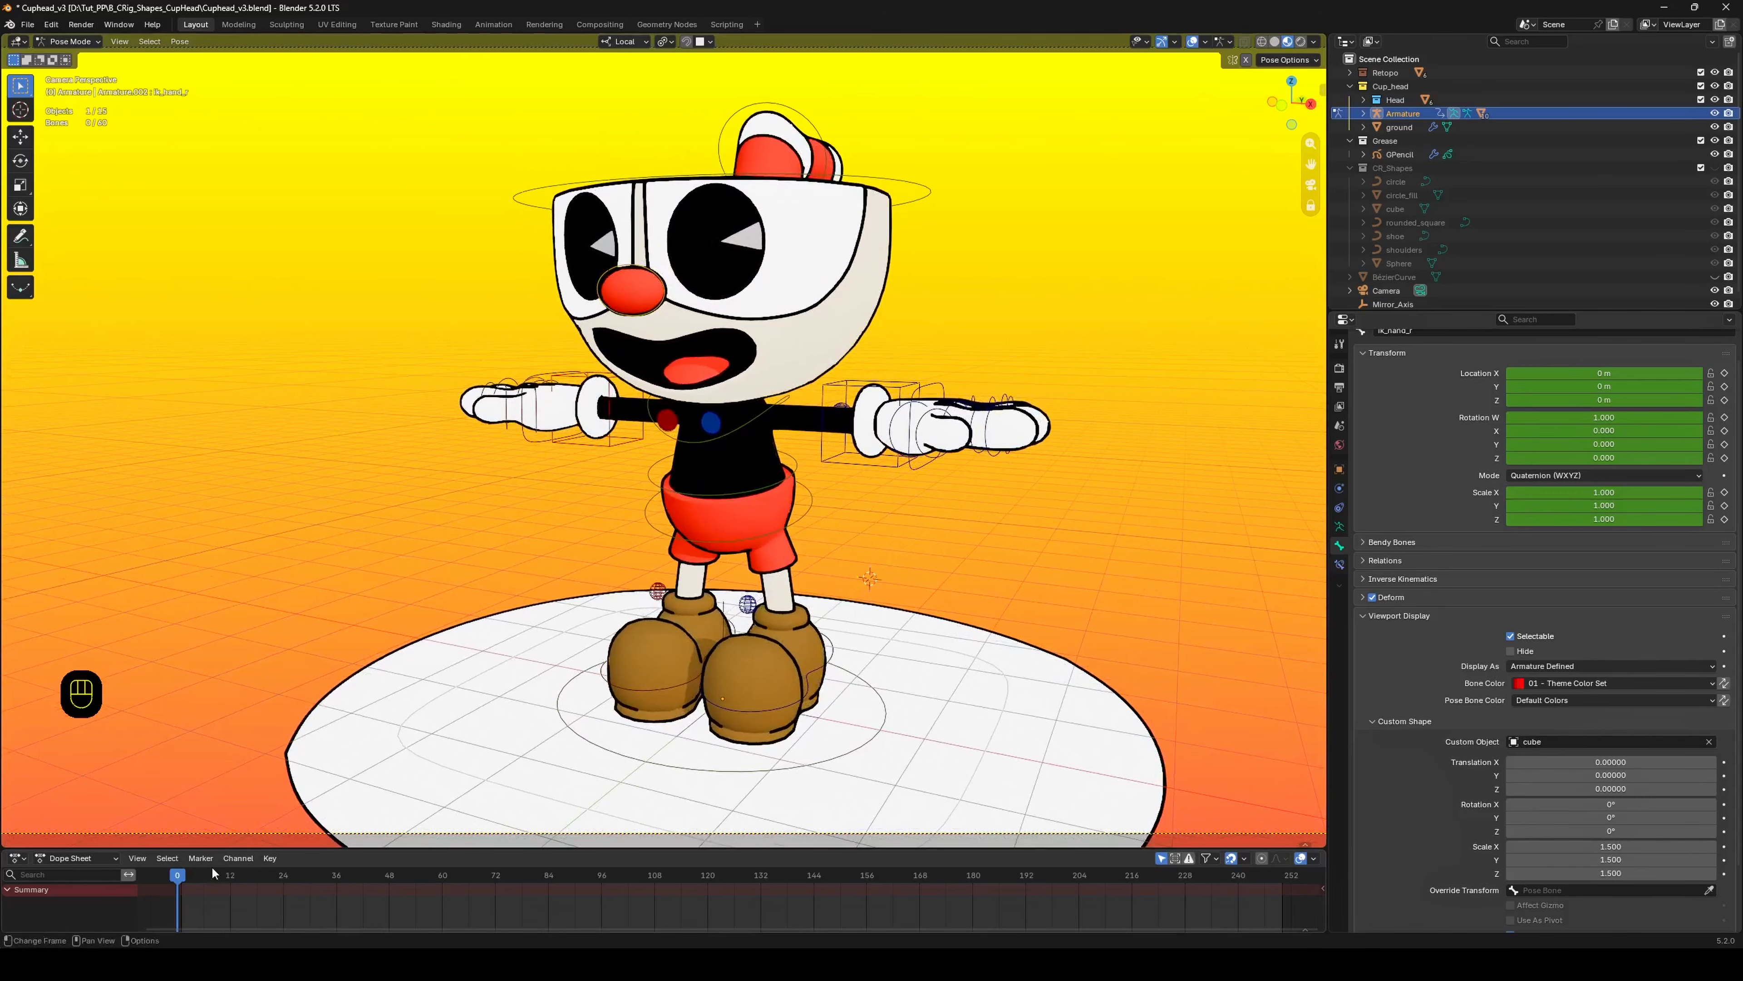
# Scrub the animation from frame 0 to frame 19 and play it back to check the controls on the posed character.
pyautogui.moveTo(288, 756); pyautogui.dragTo(314, 745, button='middle')
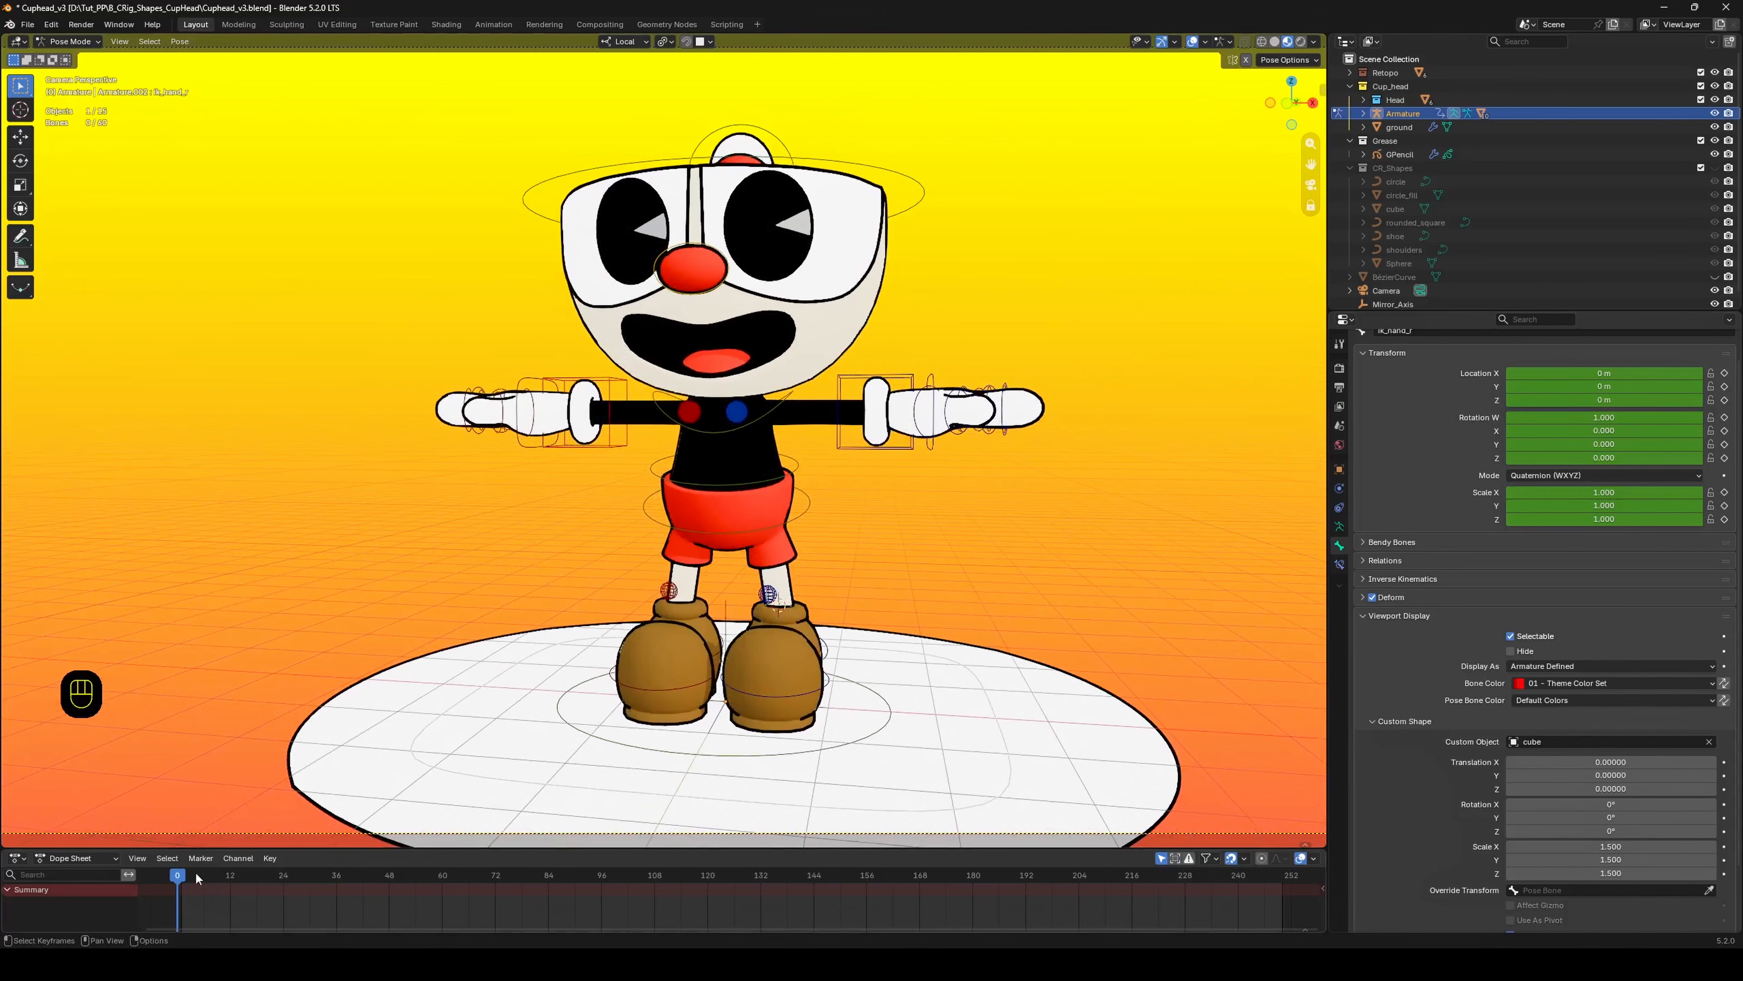
pyautogui.moveTo(199, 879); pyautogui.dragTo(261, 876)
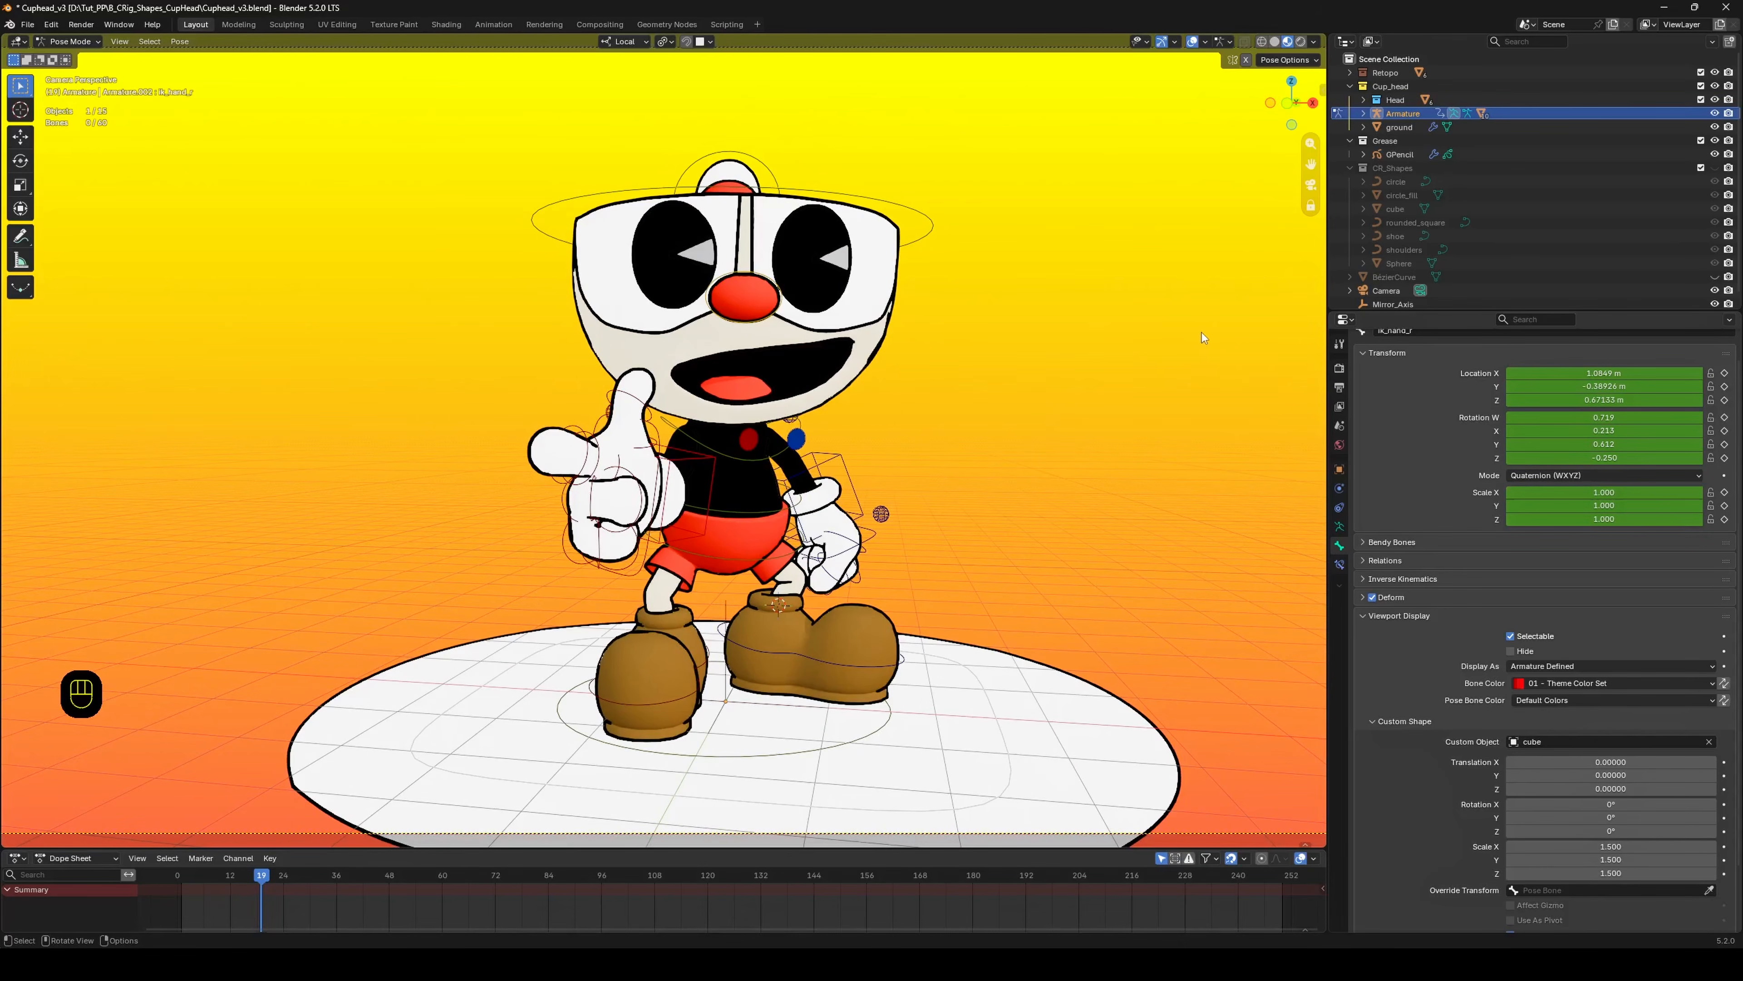
pyautogui.moveTo(1201, 332); pyautogui.dragTo(603, 330, button='middle')
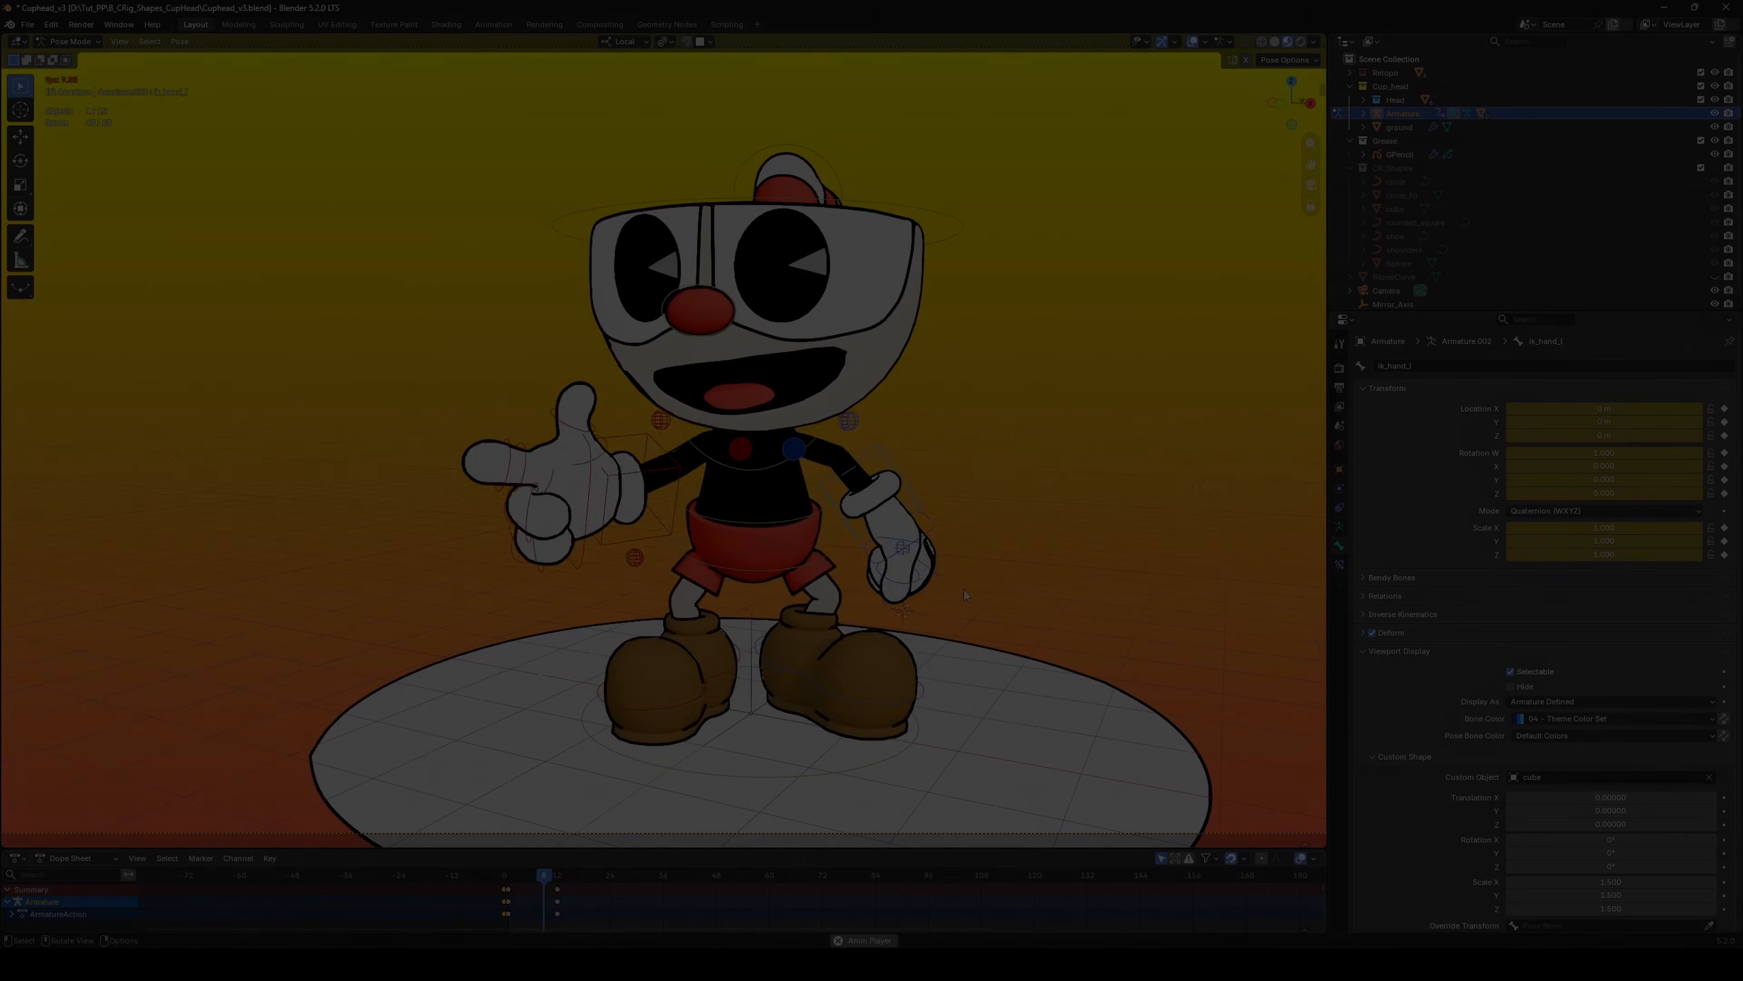
pyautogui.press('space')
# Test the rig by adjusting the left arm controls and freely rotating the right hand IK bone.
pyautogui.moveTo(977, 570); pyautogui.dragTo(895, 553, button='middle')
pyautogui.click(871, 473)
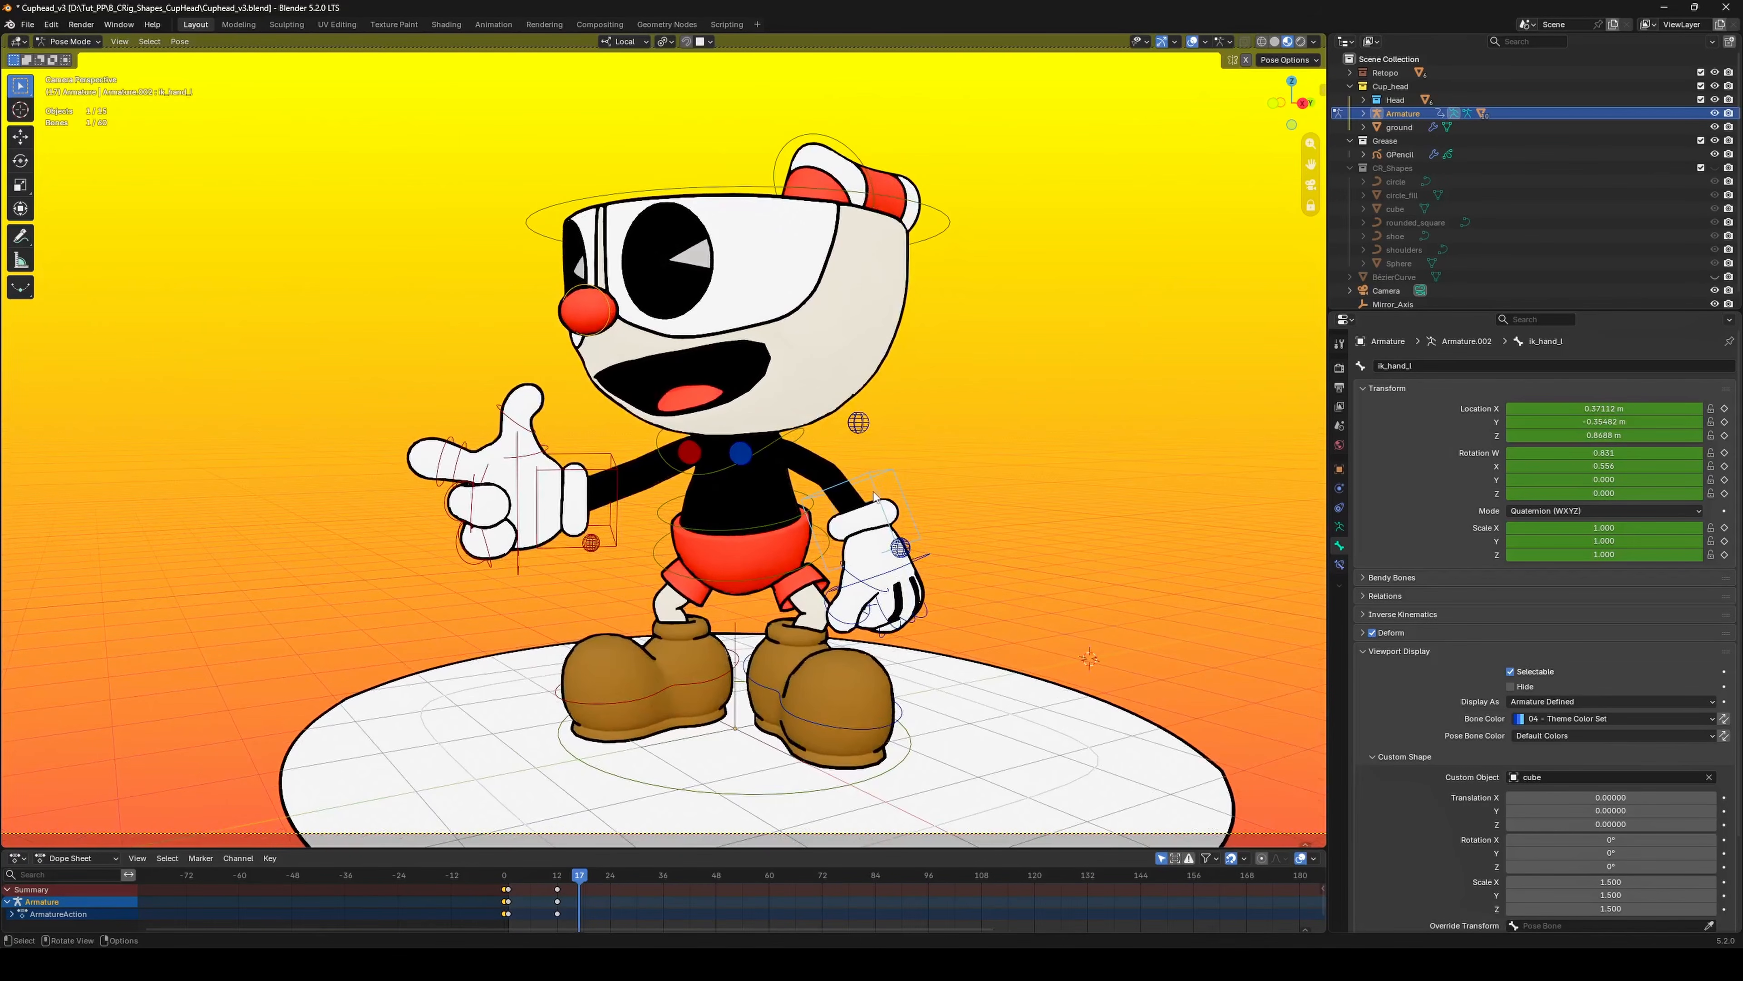
pyautogui.moveTo(862, 423); pyautogui.dragTo(908, 399)
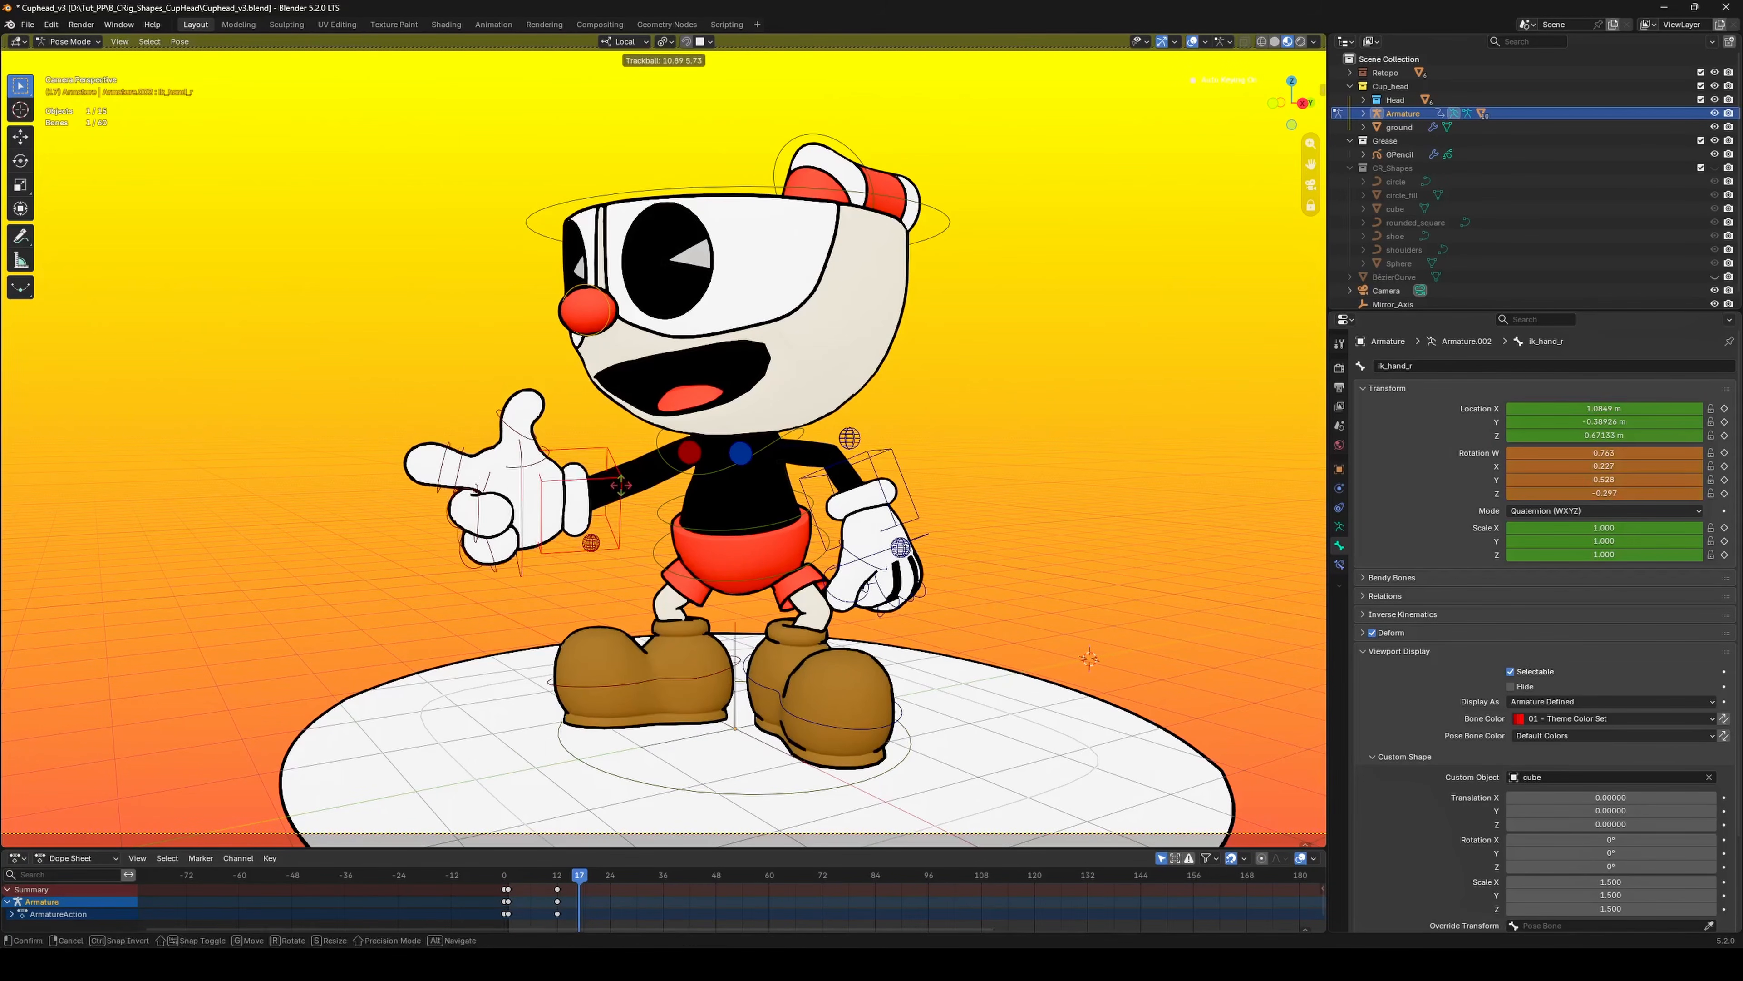
pyautogui.click(674, 473)
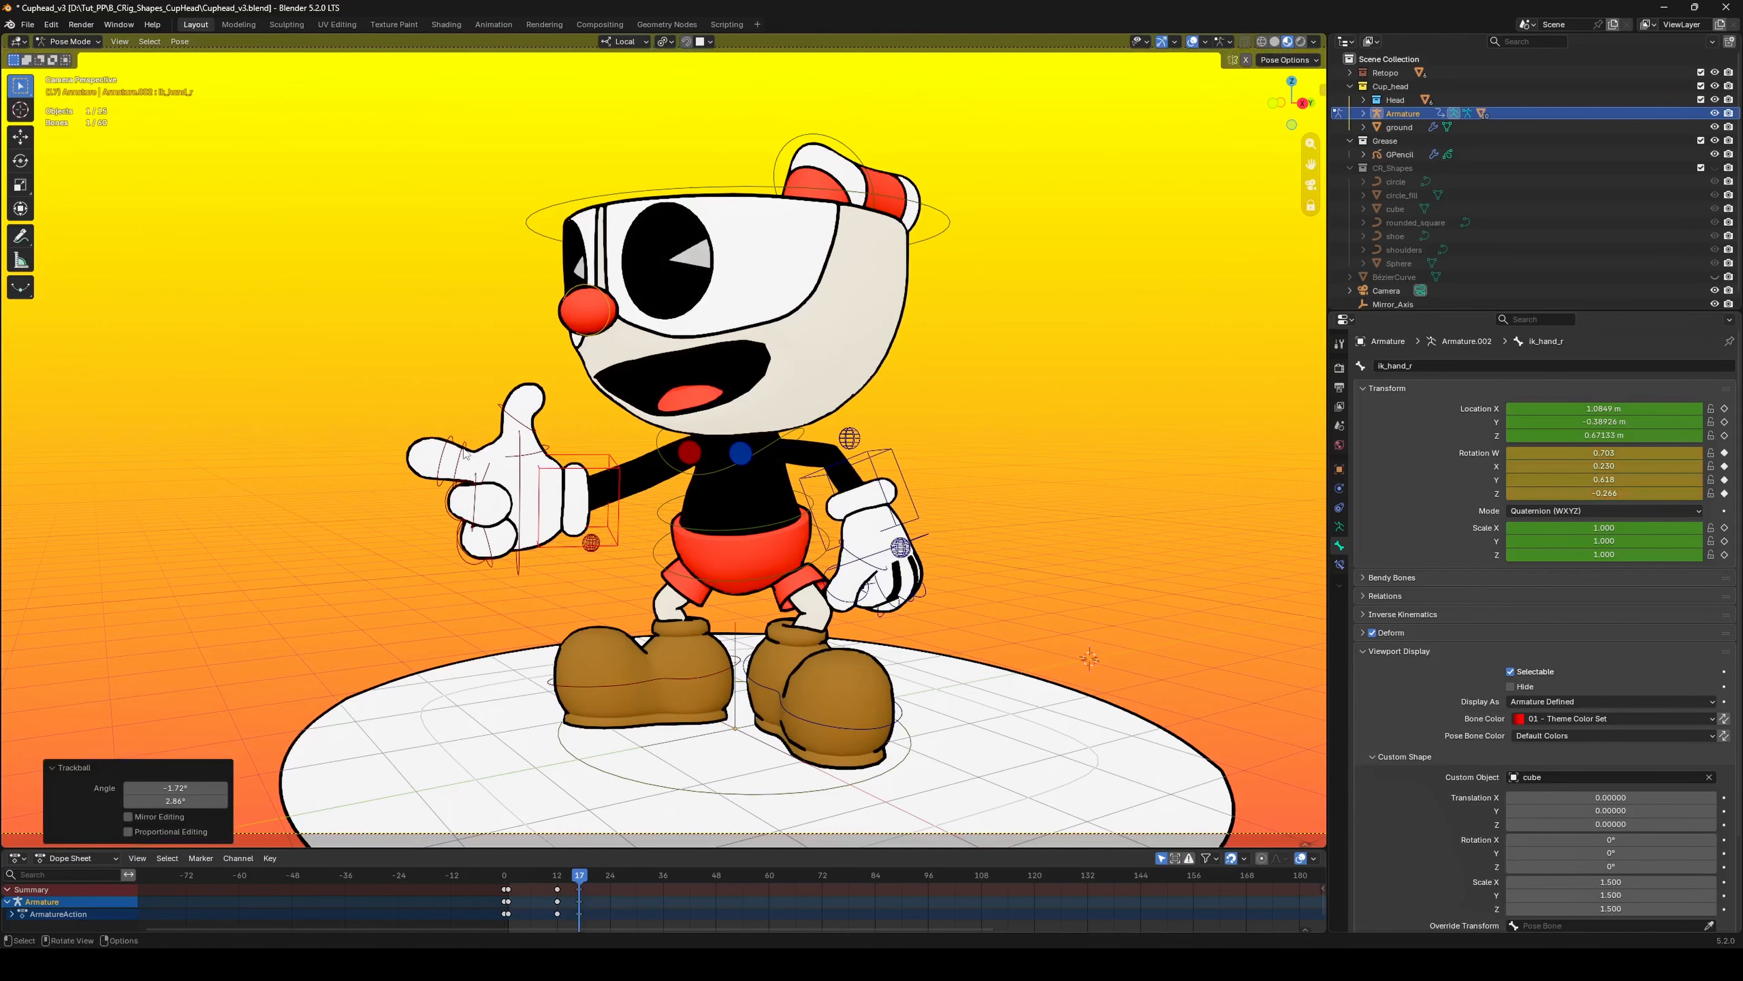
# Frame the right index finger's outer two bones and rotate them together to bend the fingertip.
pyautogui.click(468, 453)
pyautogui.keyDown('shift'); pyautogui.click(456, 452); pyautogui.keyUp('shift')
pyautogui.press('KP_Decimal')
pyautogui.press('r')
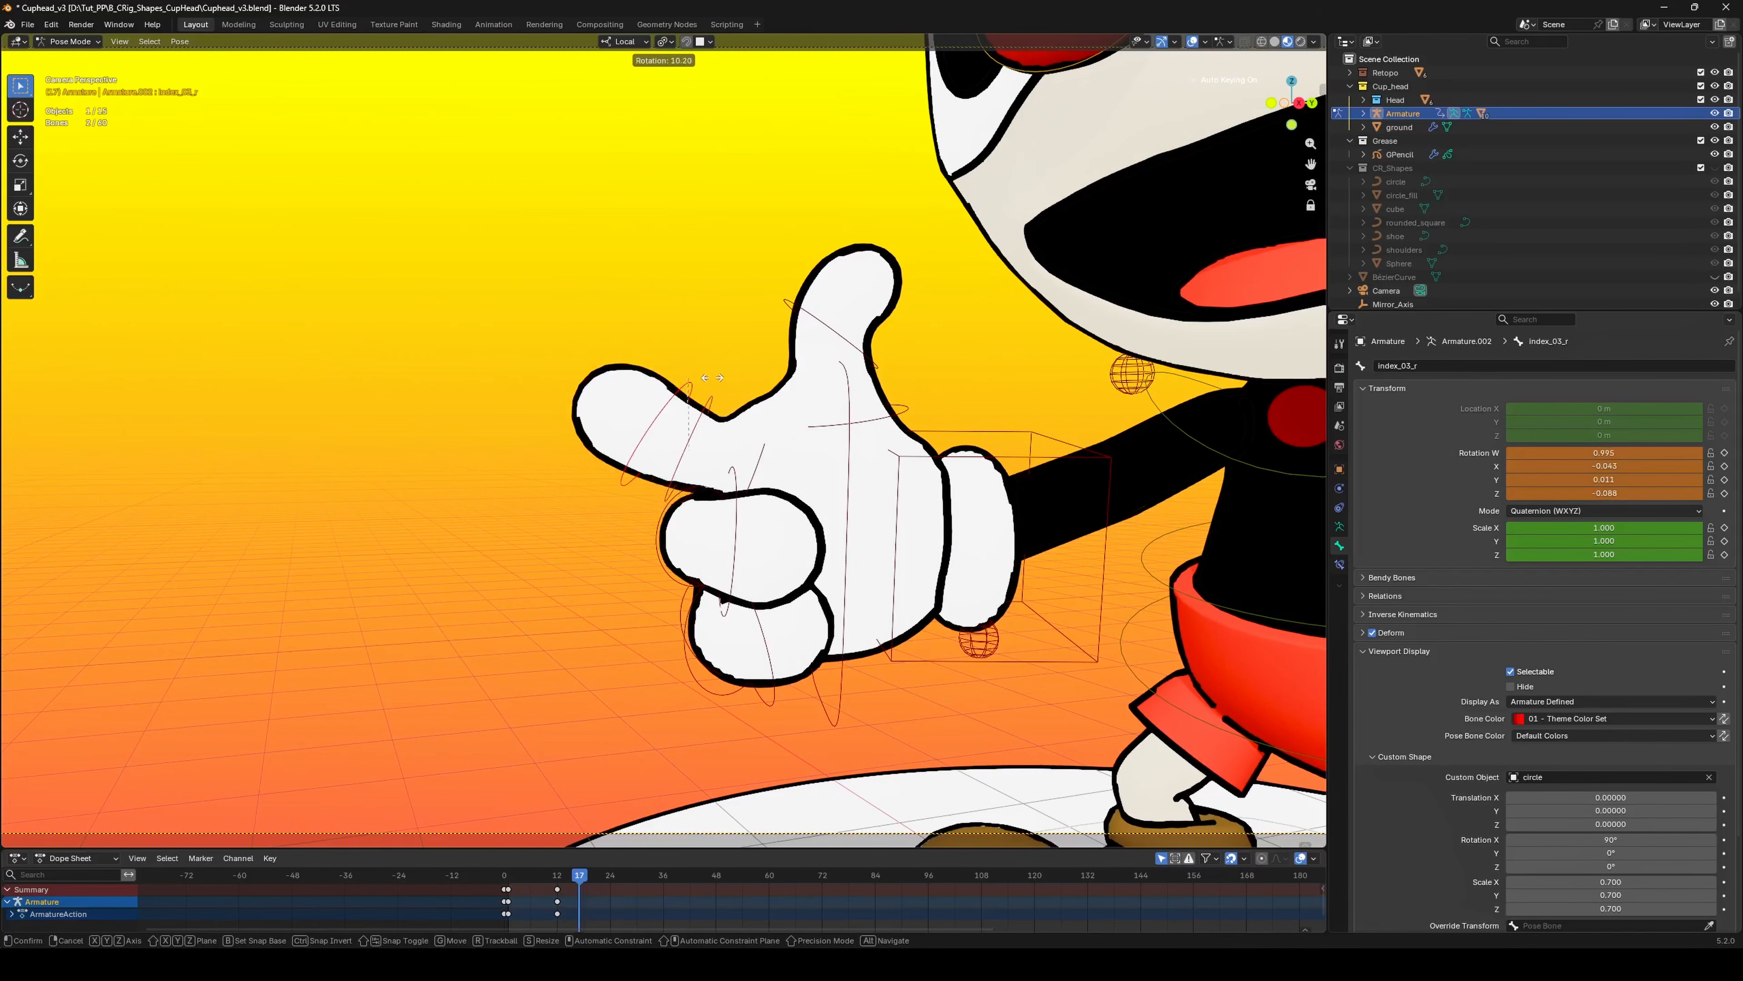